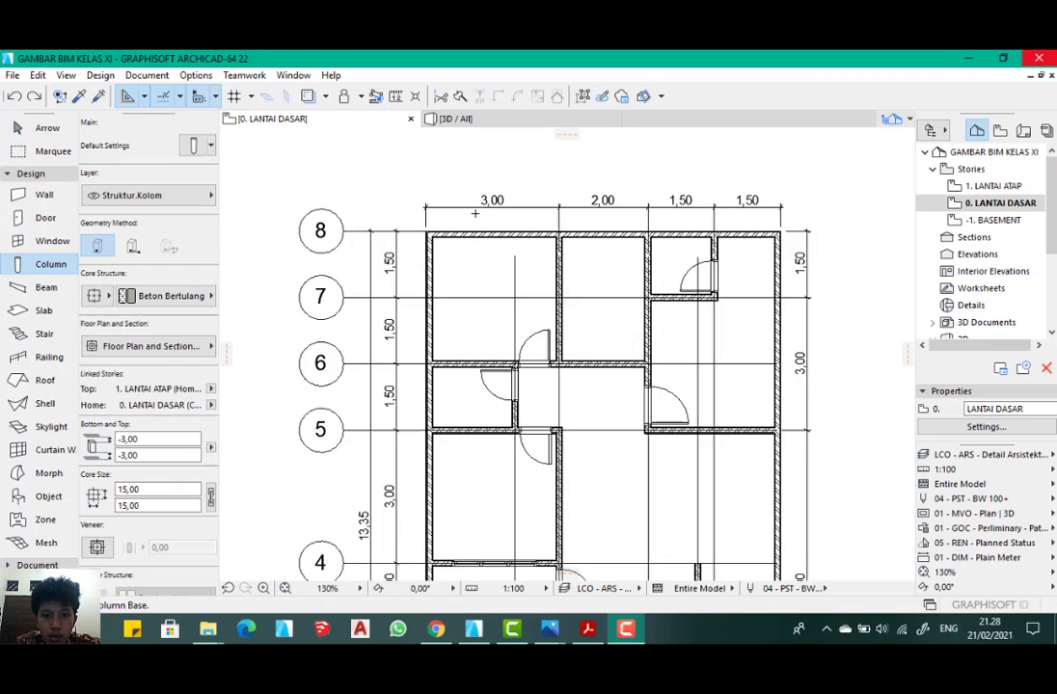
- Check the layer options for the Column tool, keeping the Struktur.Kolom layer
scroll(535, 347, "down", 4)
scroll(475, 268, "up", 4)
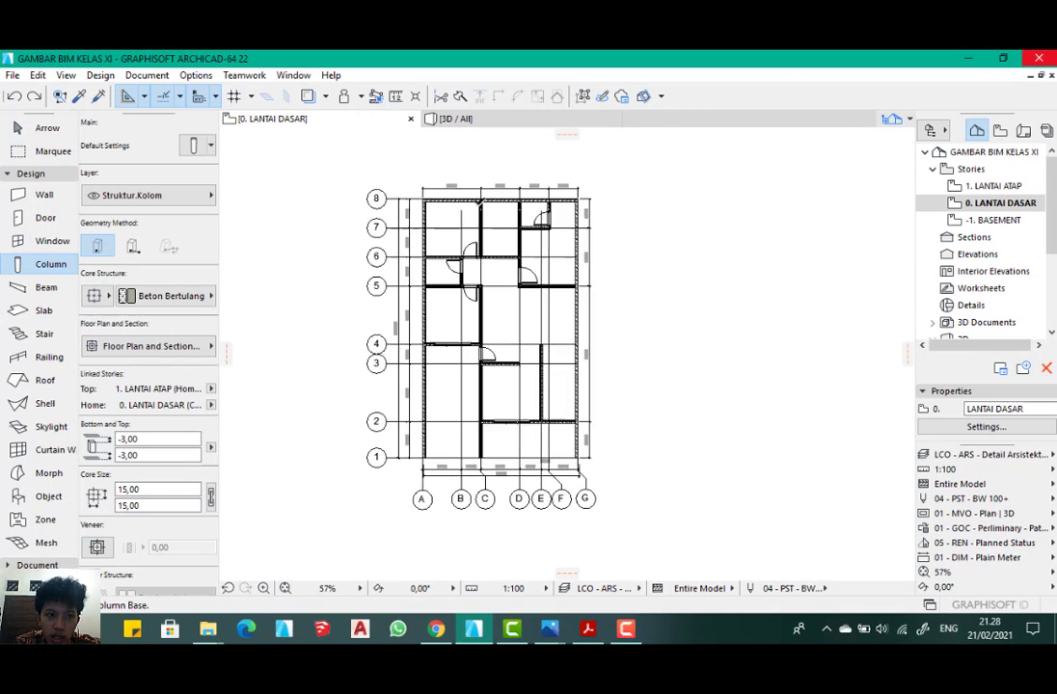
middle_click_drag(475, 268, 445, 246)
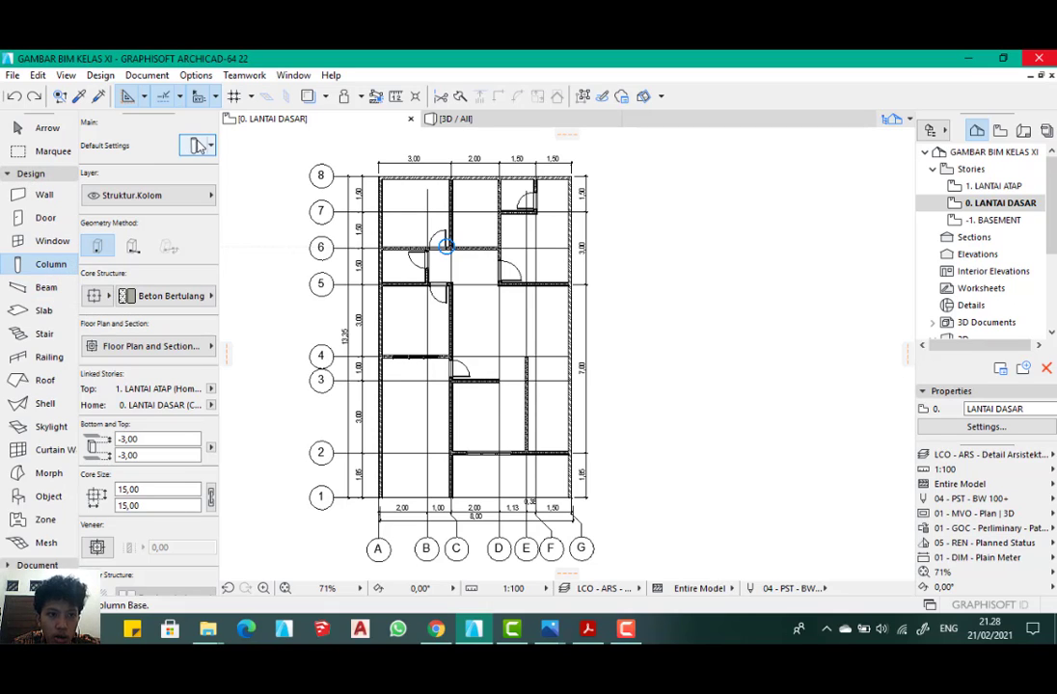
left_click(196, 197)
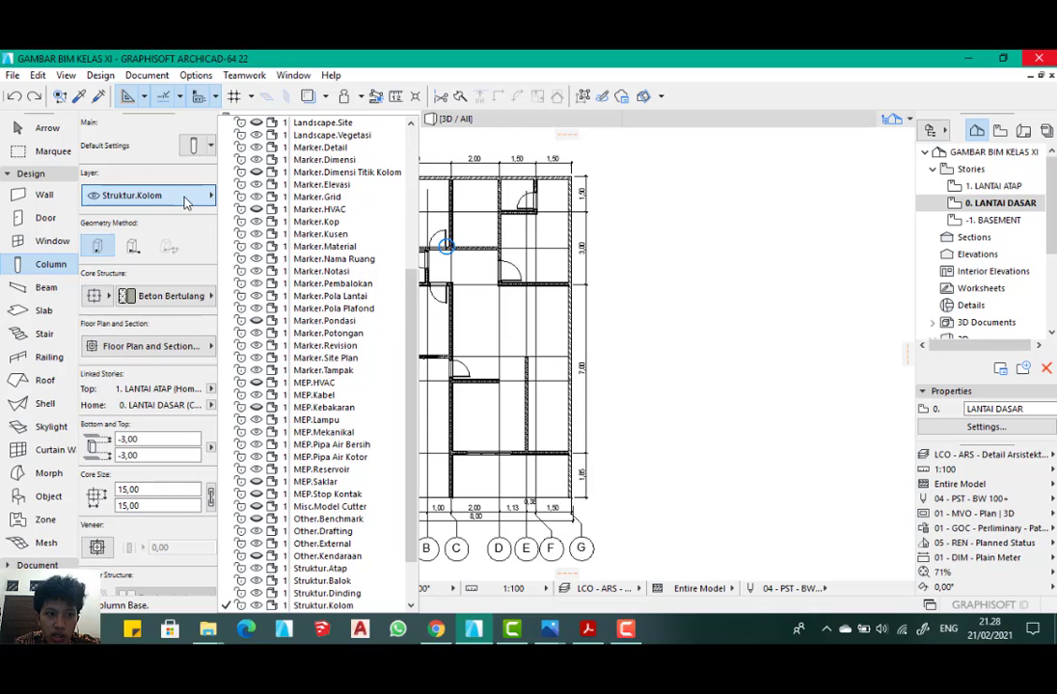
left_click(185, 201)
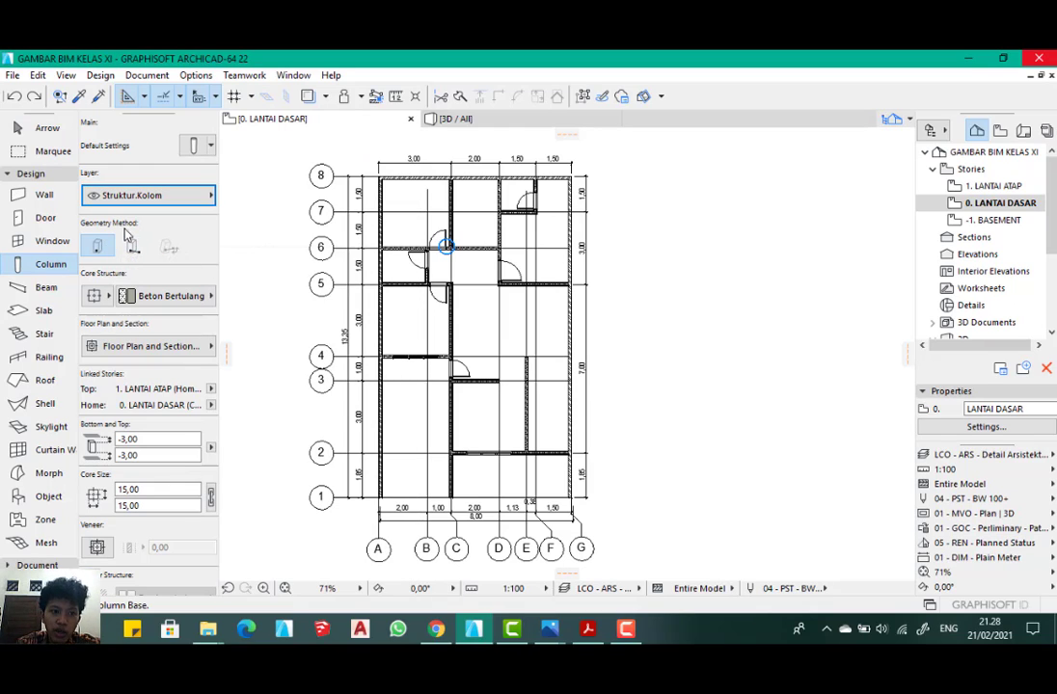
- Place a column with the Simple geometry method in the empty area beside grid bubbles 6 and 7
scroll(125, 243, "down", 2)
scroll(460, 234, "down", 2)
scroll(463, 241, "up", 4)
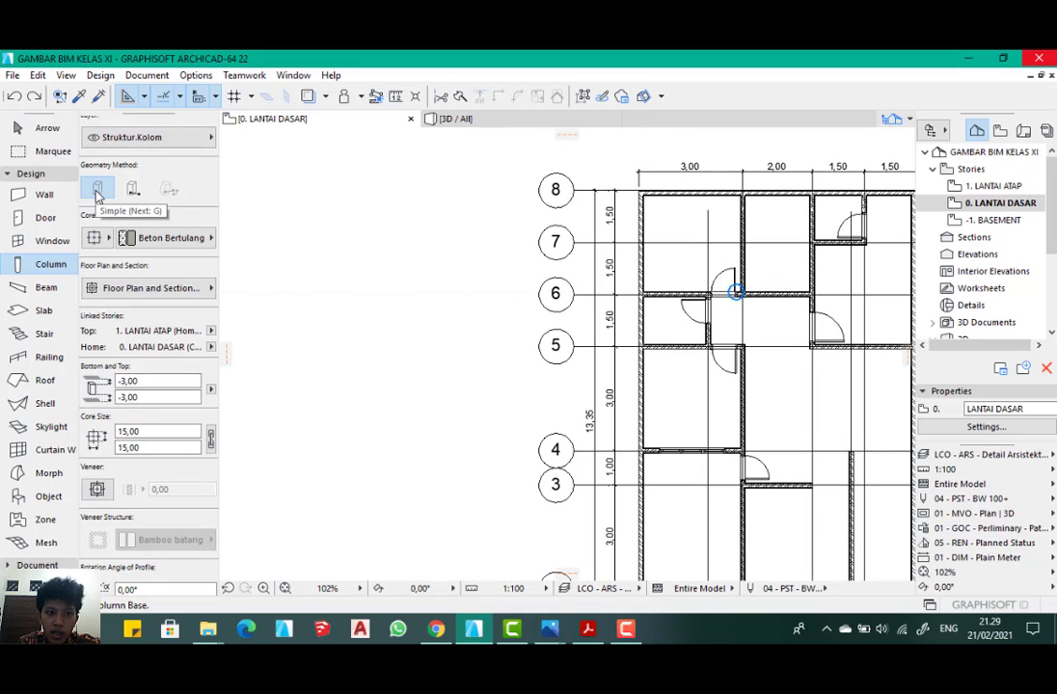
scroll(445, 250, "up", 3)
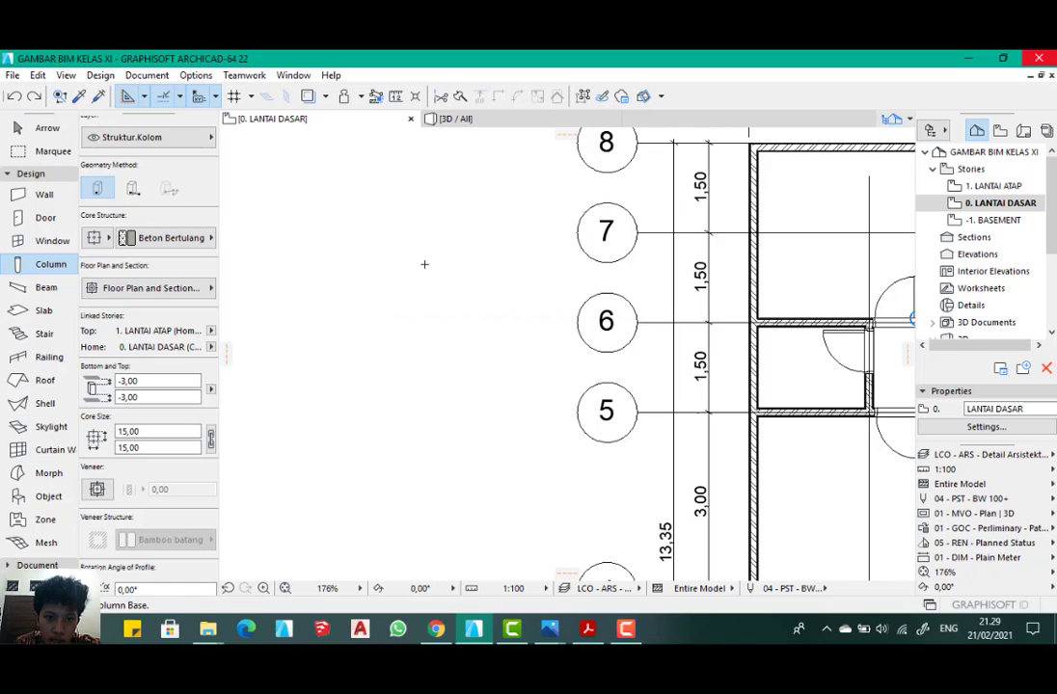
scroll(424, 263, "up", 7)
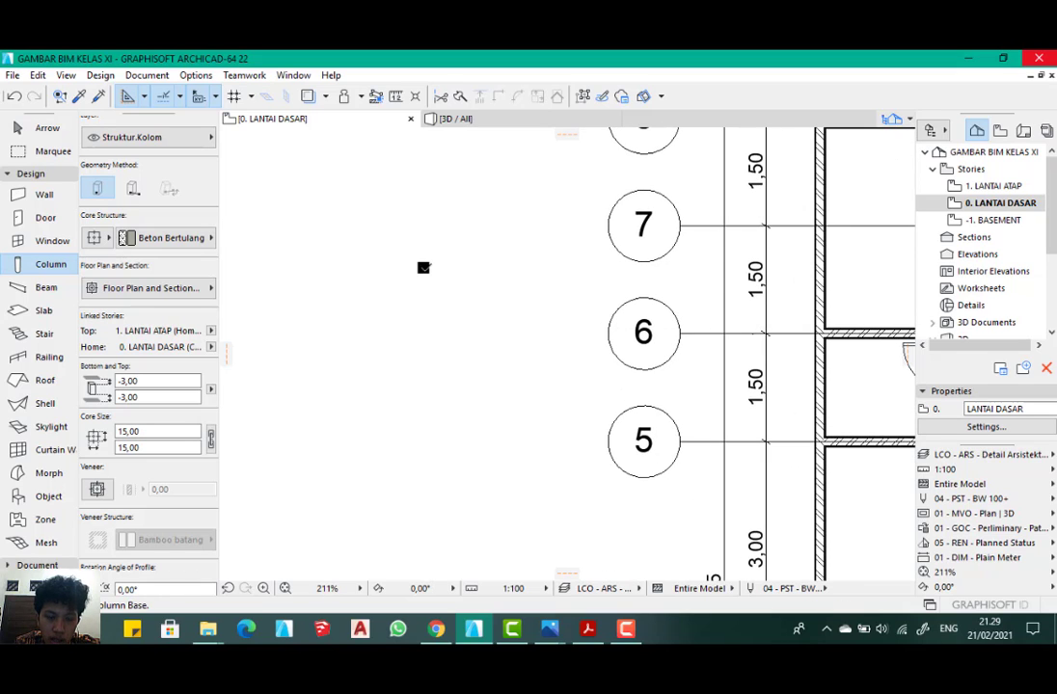
scroll(427, 266, "up", 1)
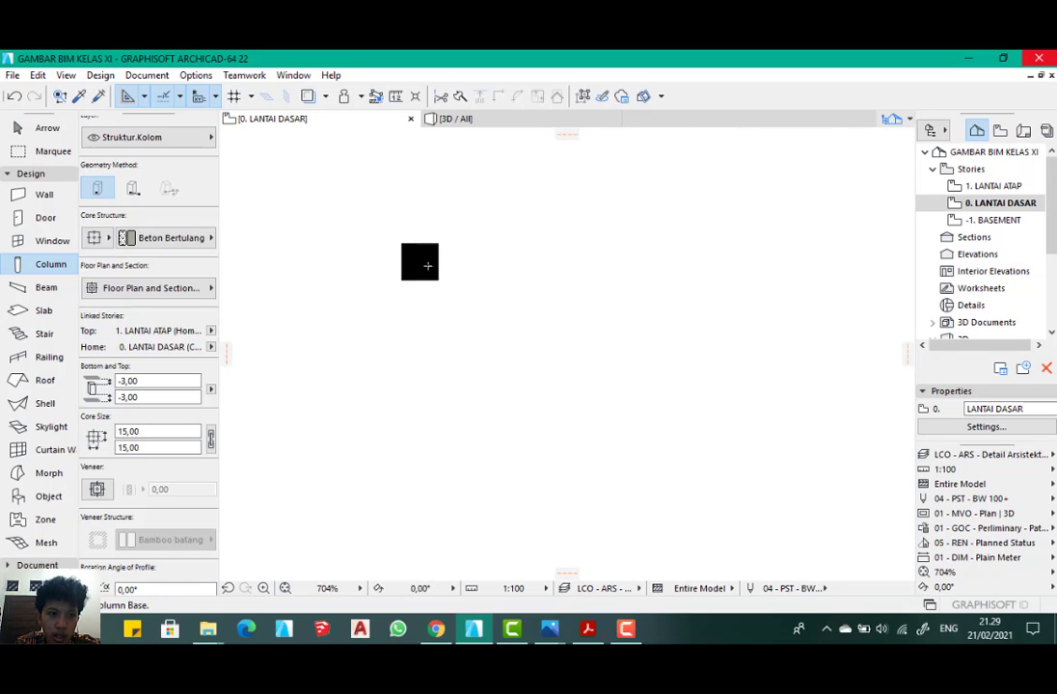
scroll(418, 262, "down", 3)
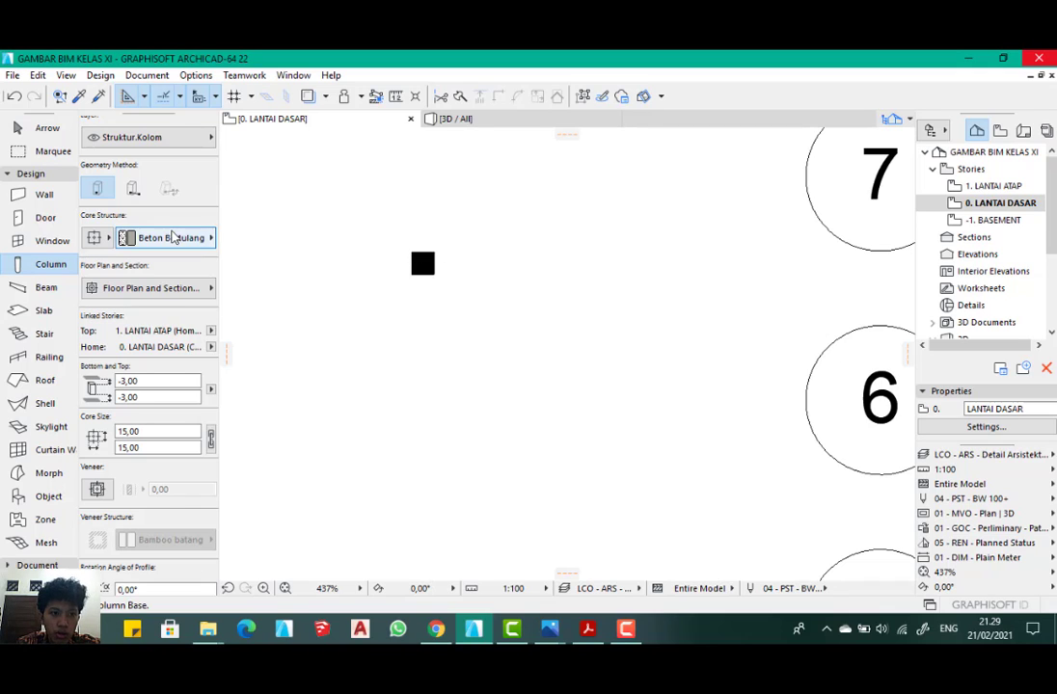
scroll(172, 237, "up", 2)
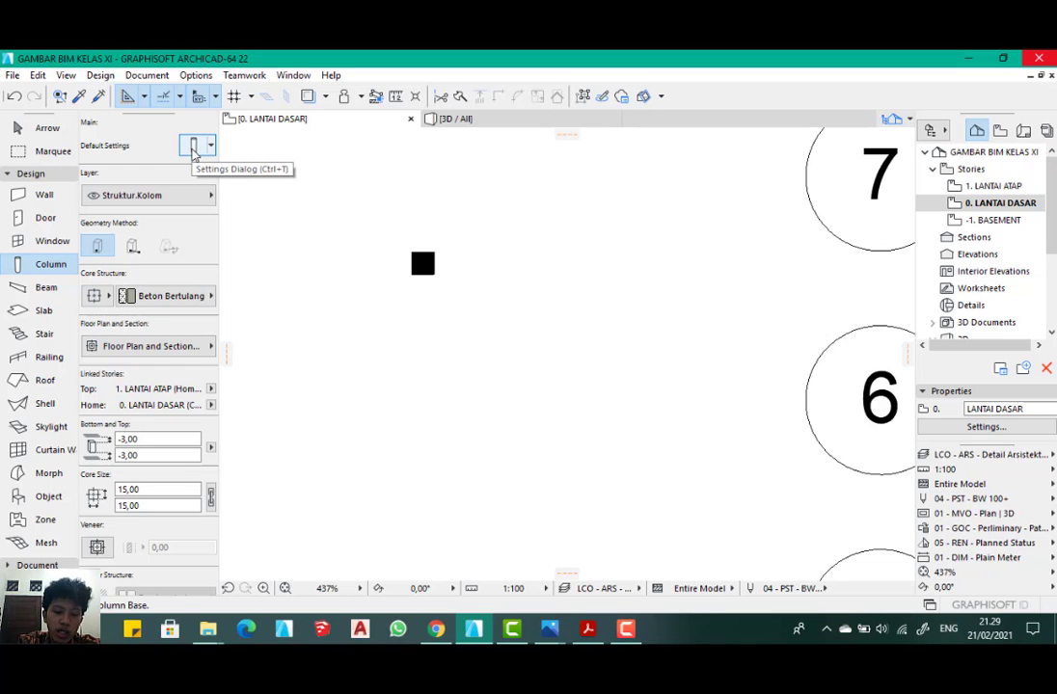
- Set the default column core size to 15 by 15 in the Column Default Settings
left_click(193, 146)
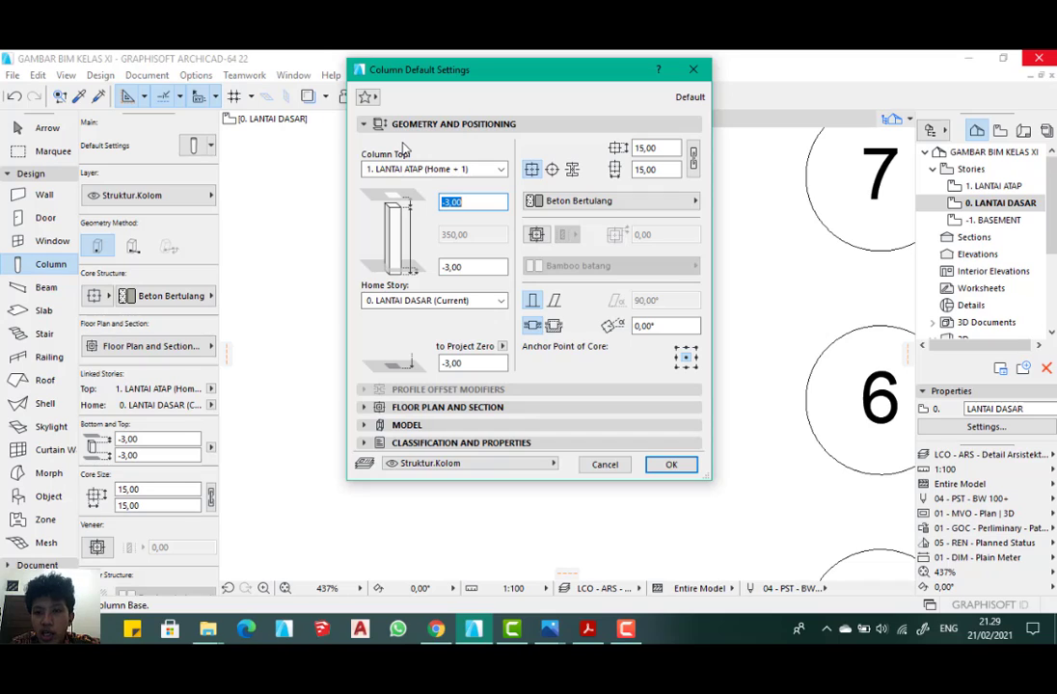
left_click(656, 147)
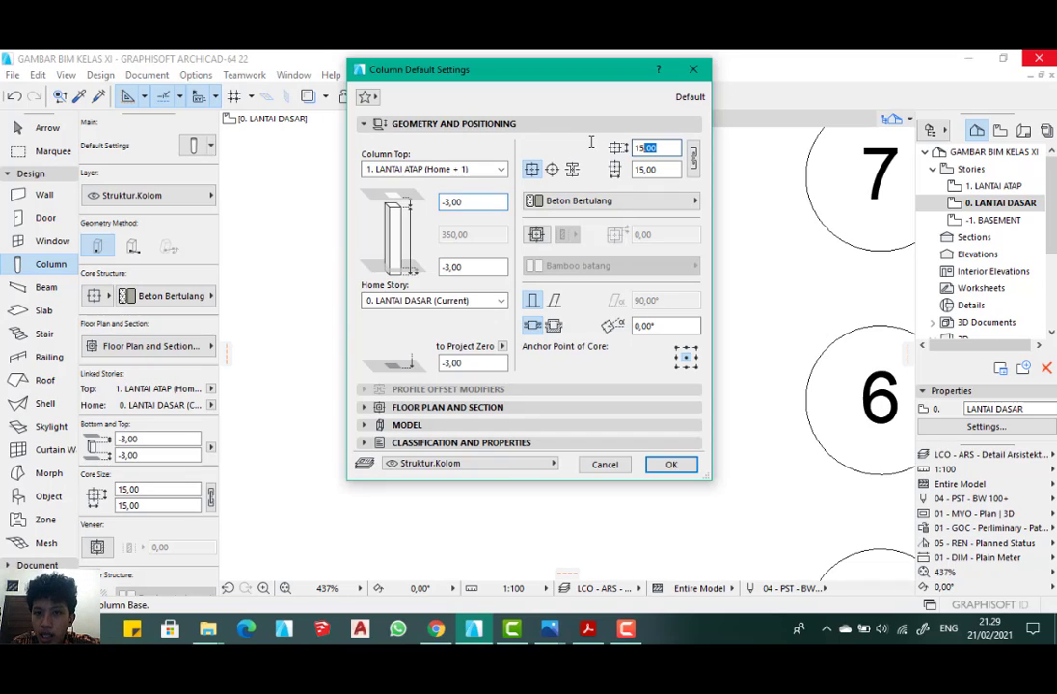
type("15")
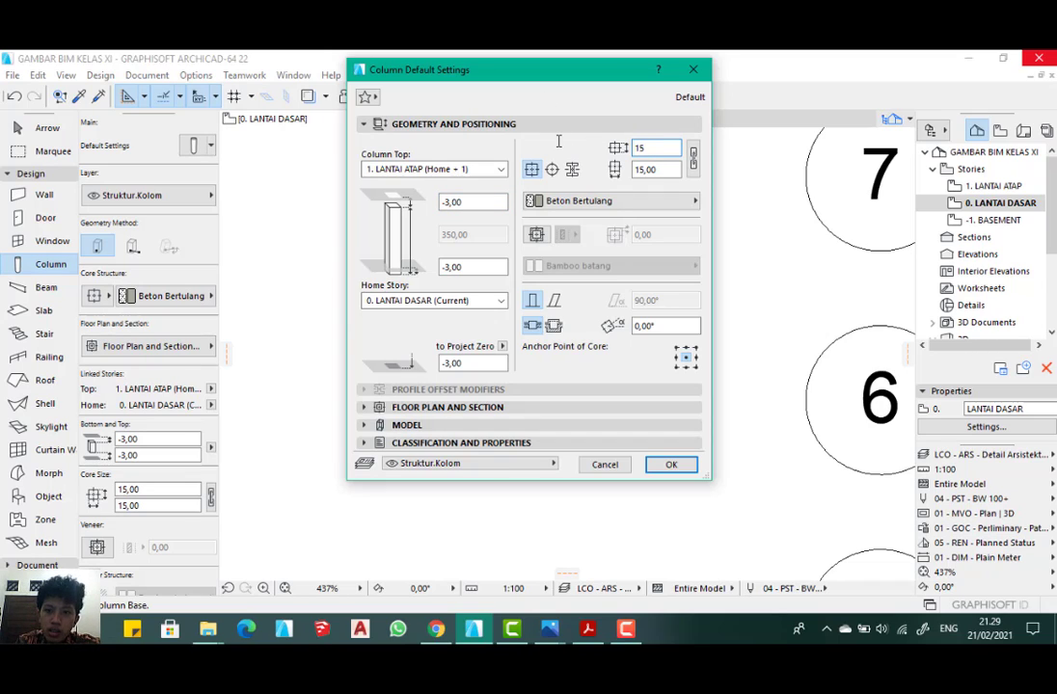
key("Tab")
type("1")
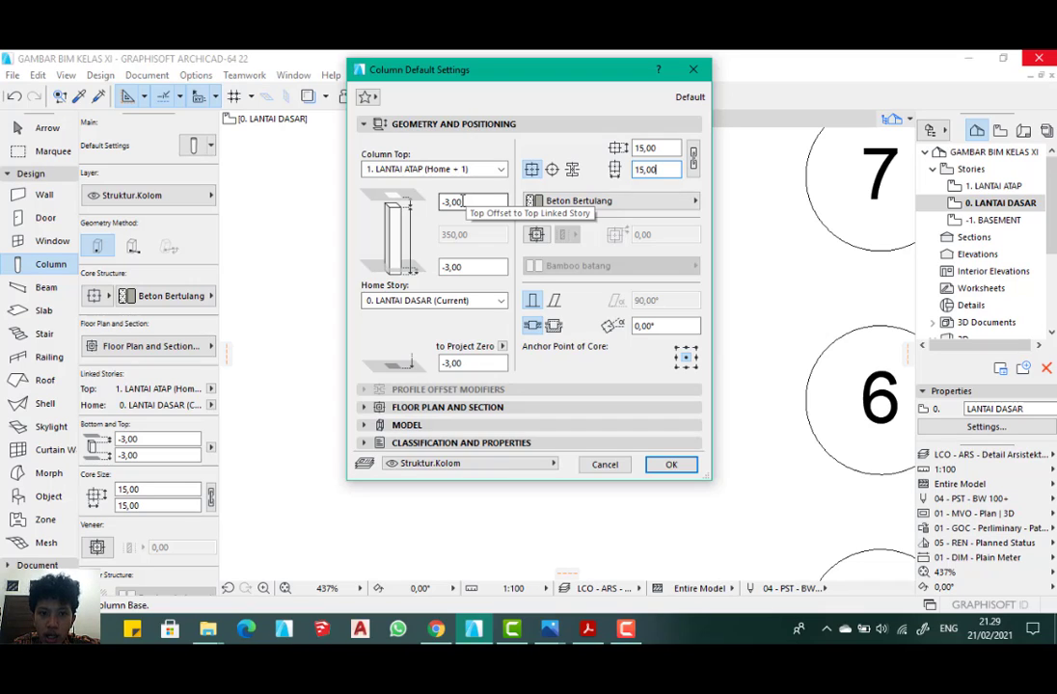
left_click(466, 268)
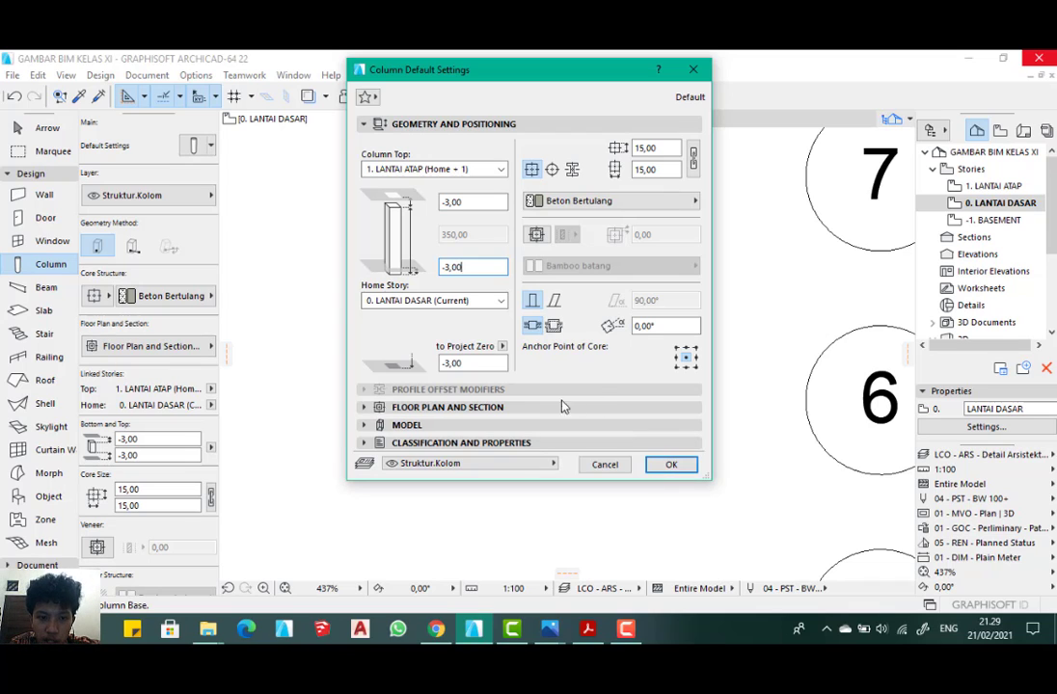
- Review the Floor Plan and Section, Model, and Classification and Properties settings for columns, and accept the column defaults
left_click(528, 408)
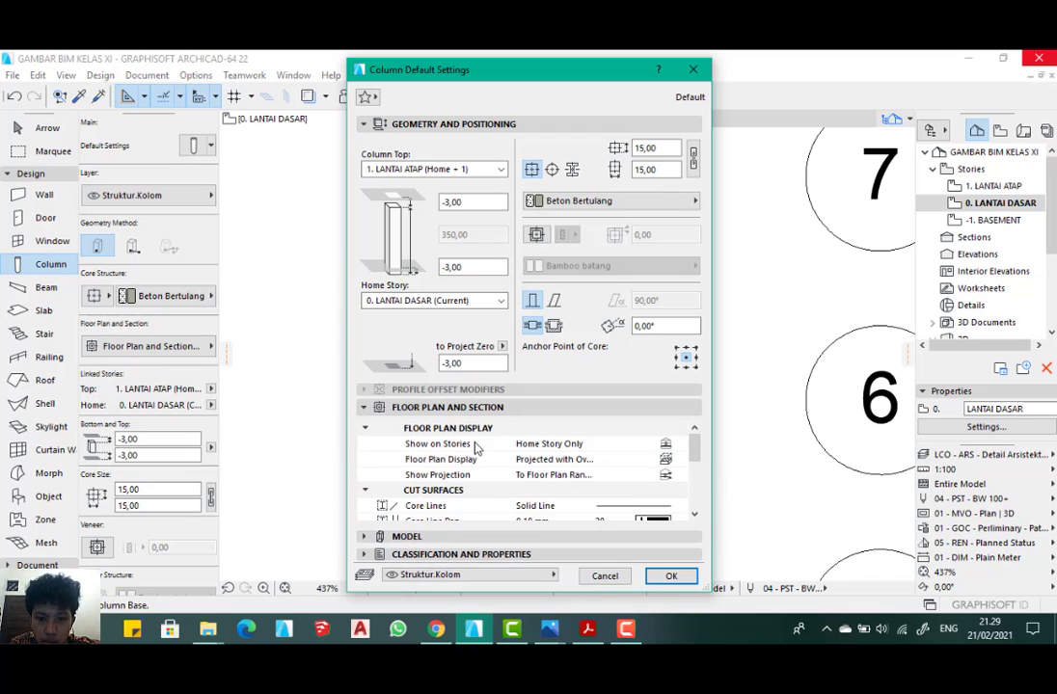
scroll(501, 473, "down", 3)
left_click(488, 407)
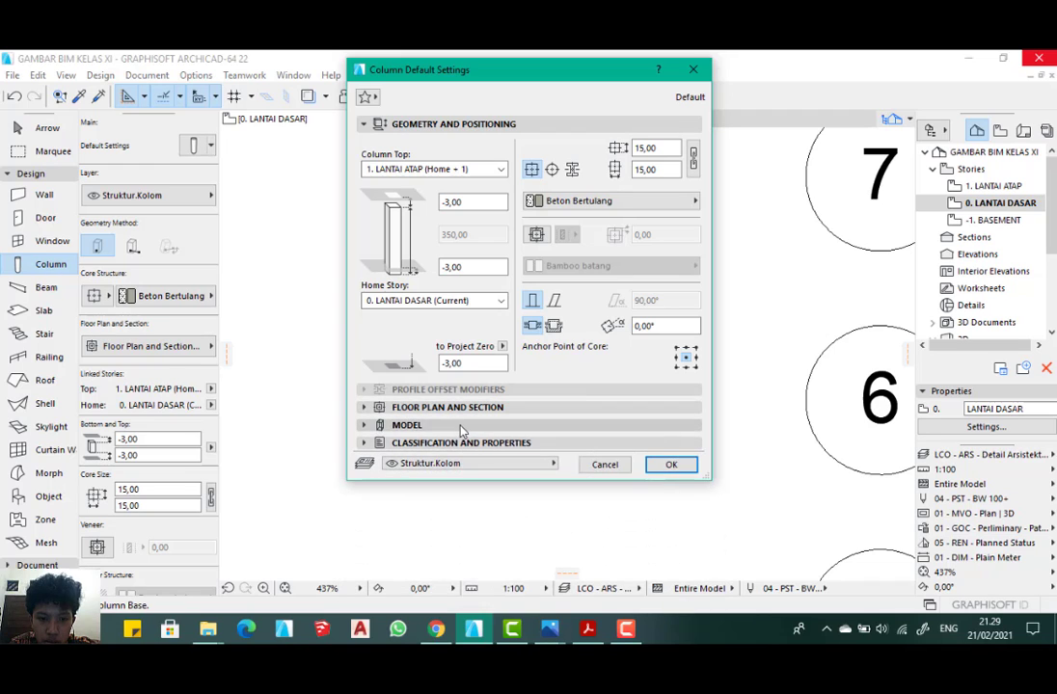
left_click(462, 425)
left_click(462, 426)
left_click(471, 445)
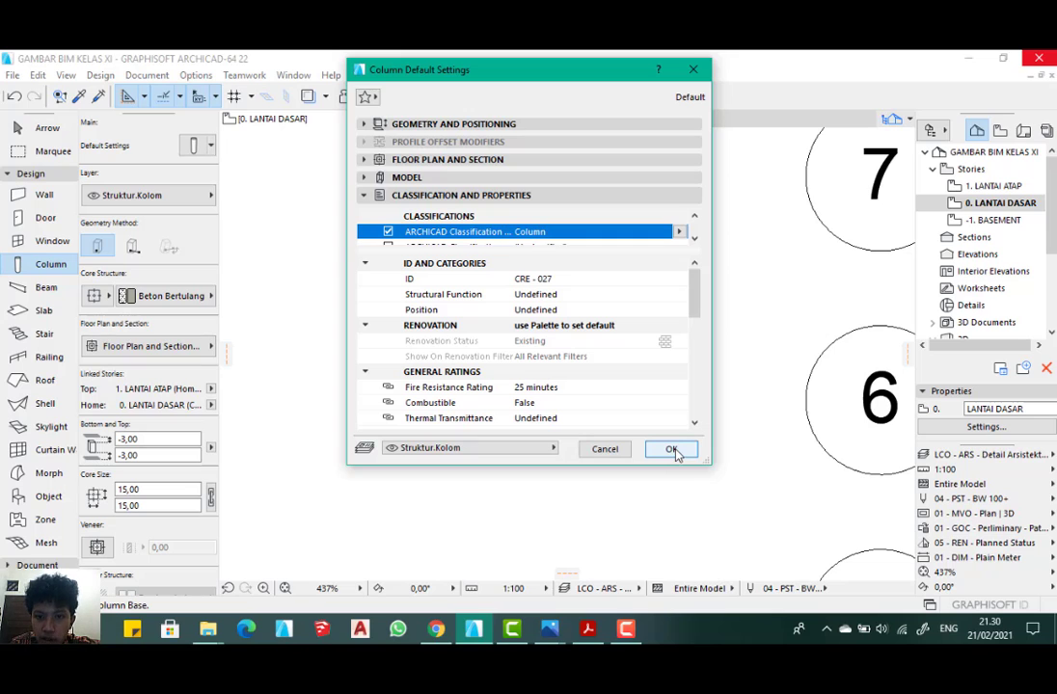
left_click(672, 450)
- Place a second simple column beside the first one, and switch the column geometry method to rotated
scroll(408, 347, "down", 3)
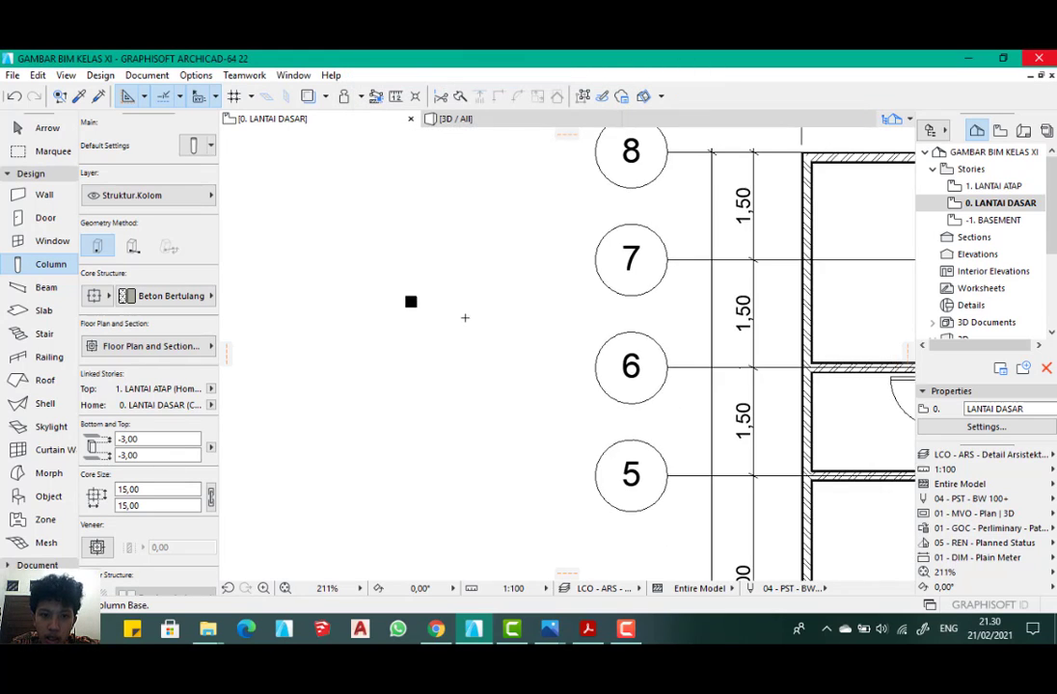
scroll(466, 304, "up", 3)
scroll(454, 289, "up", 2)
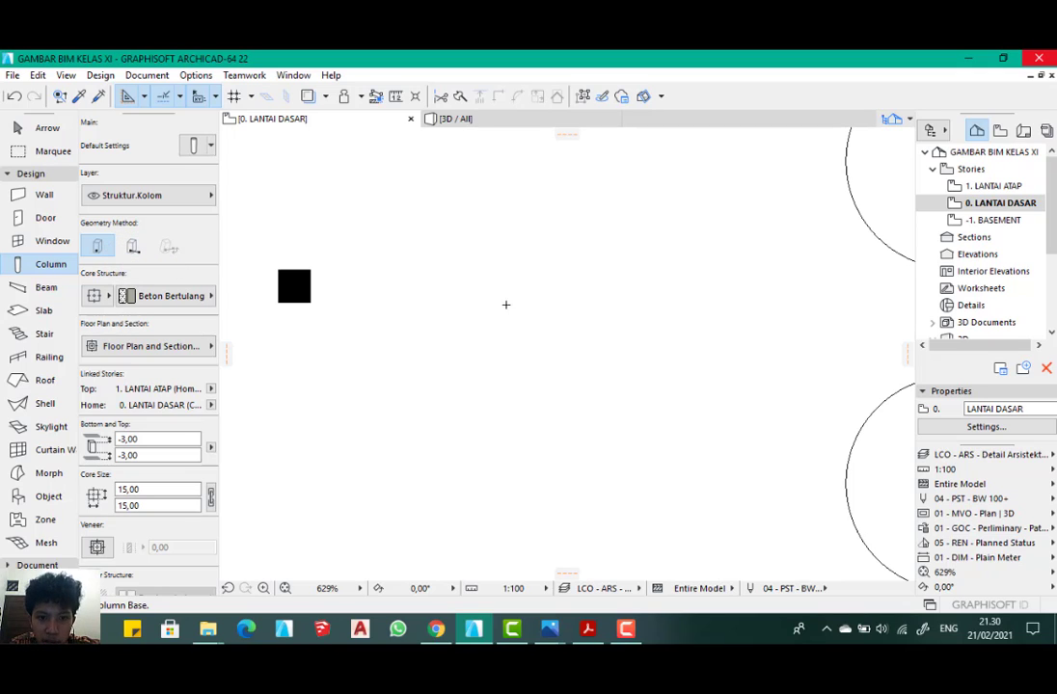
left_click(499, 289)
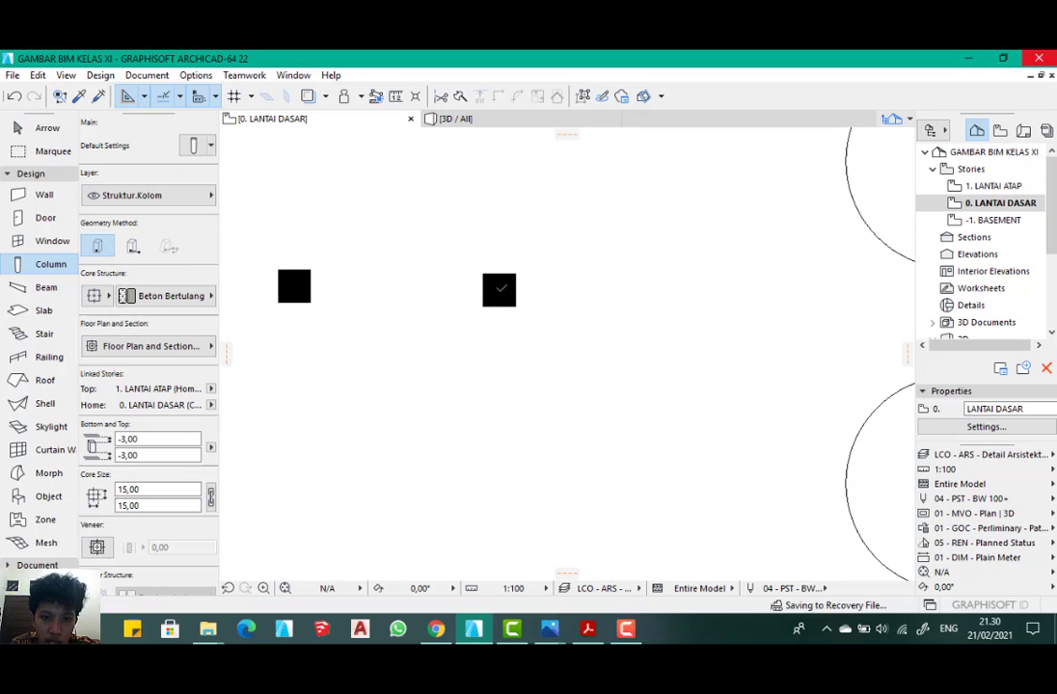
left_click(133, 249)
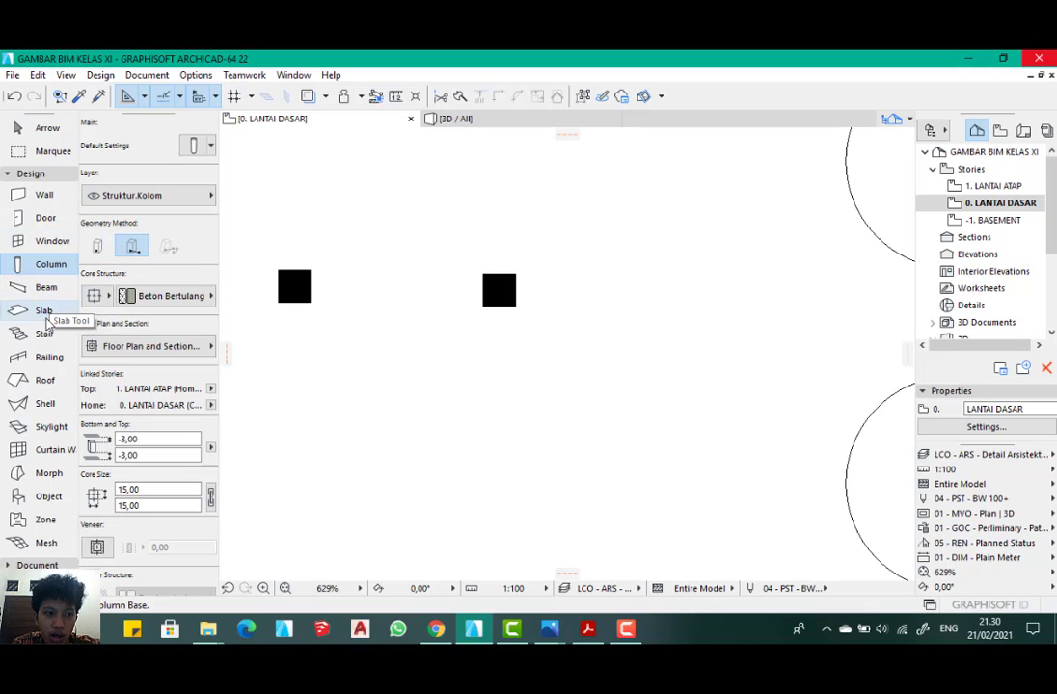
- Draw two chained diagonal wall segments meeting at a roughly right-angled corner above the two columns
left_click(45, 197)
scroll(498, 323, "down", 2)
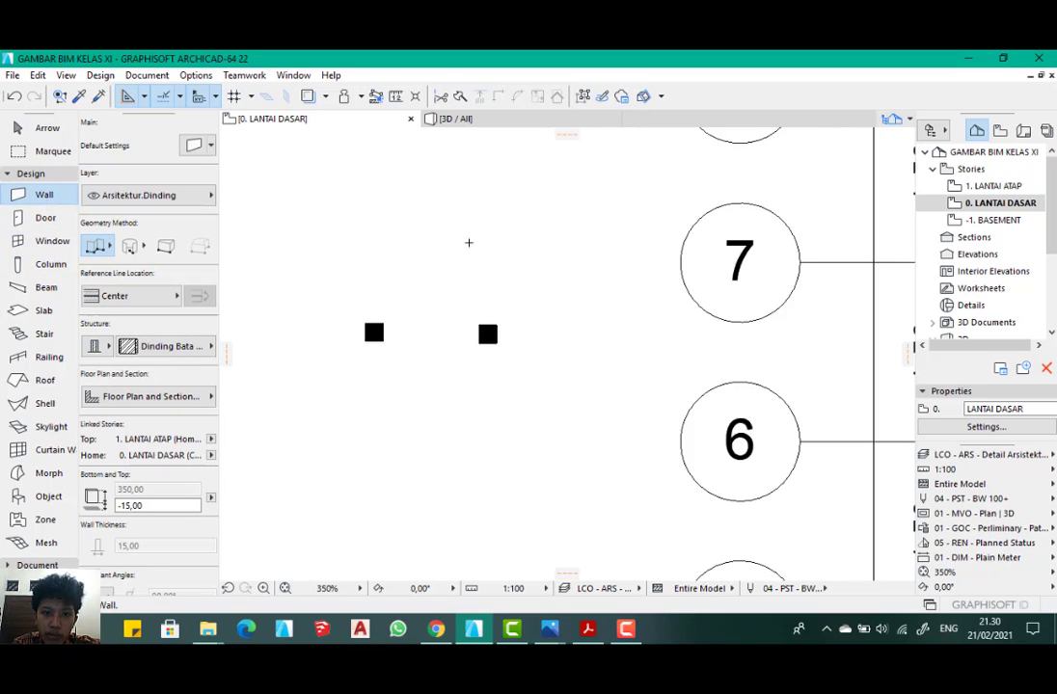
left_click(427, 262)
left_click(508, 176)
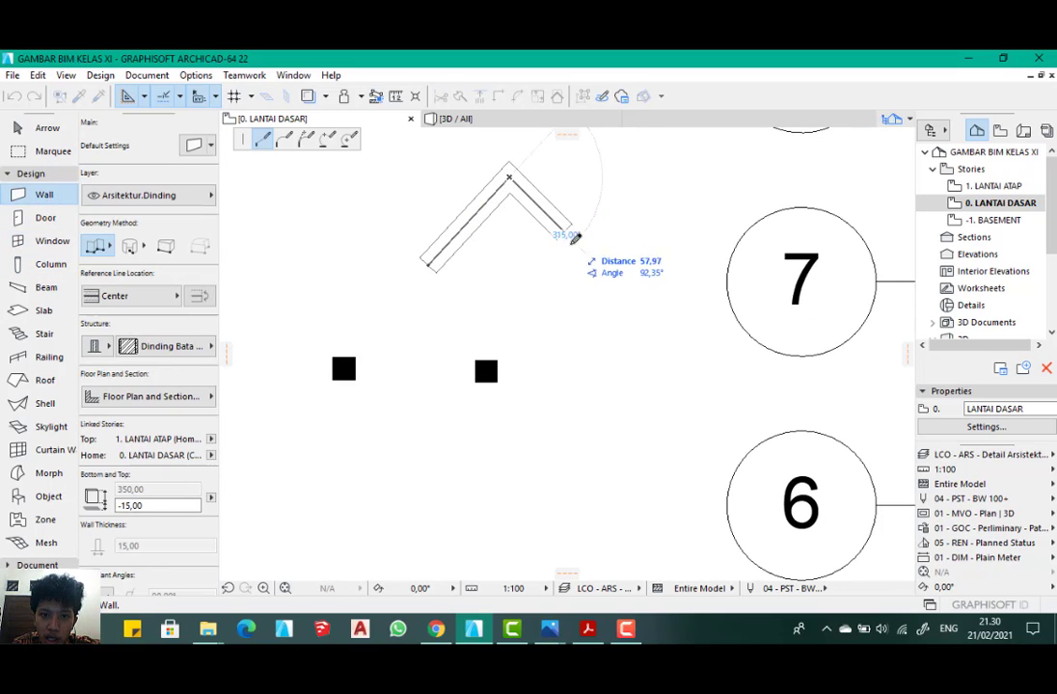
left_click(586, 240)
key("Escape")
scroll(482, 278, "down", 4)
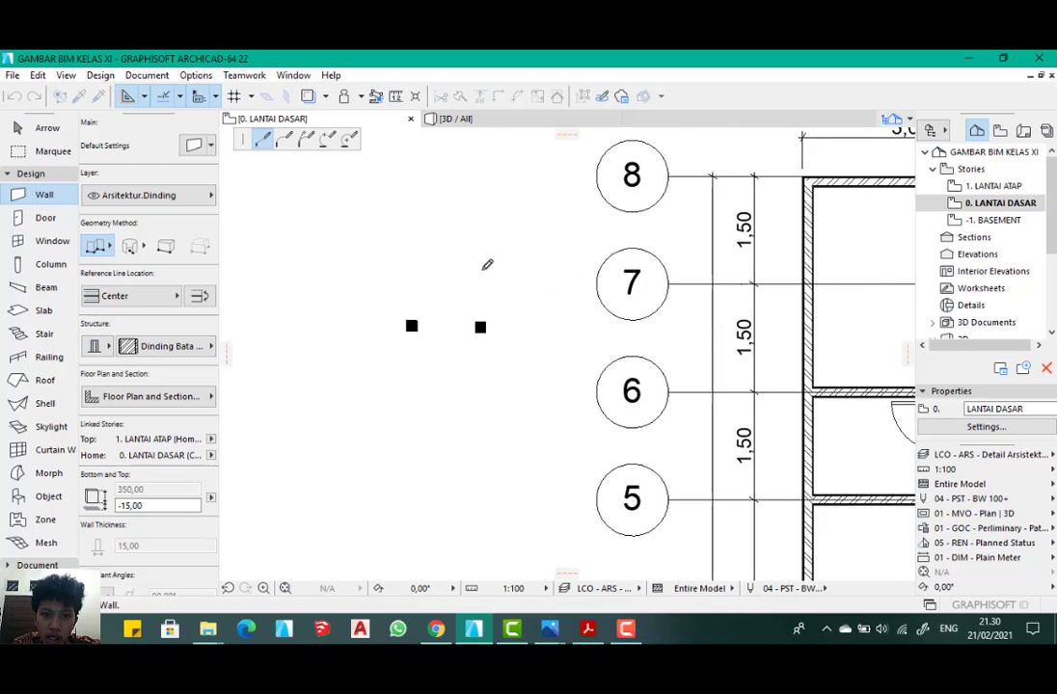
scroll(485, 270, "up", 2)
scroll(525, 272, "up", 5)
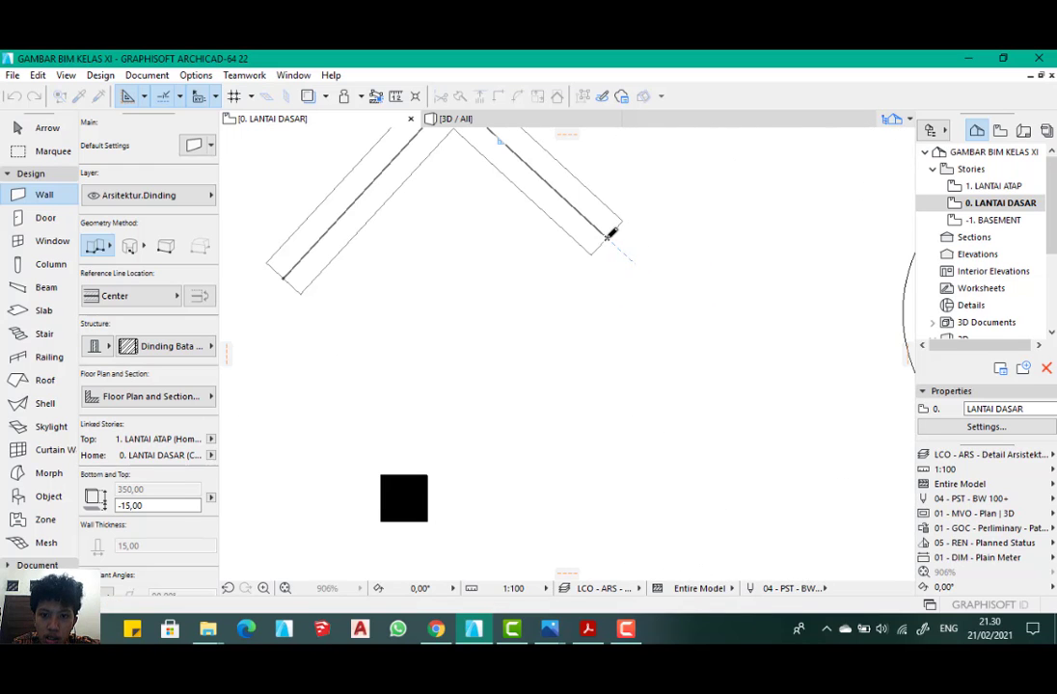
scroll(529, 253, "down", 5)
middle_click_drag(502, 230, 513, 266)
scroll(508, 214, "up", 5)
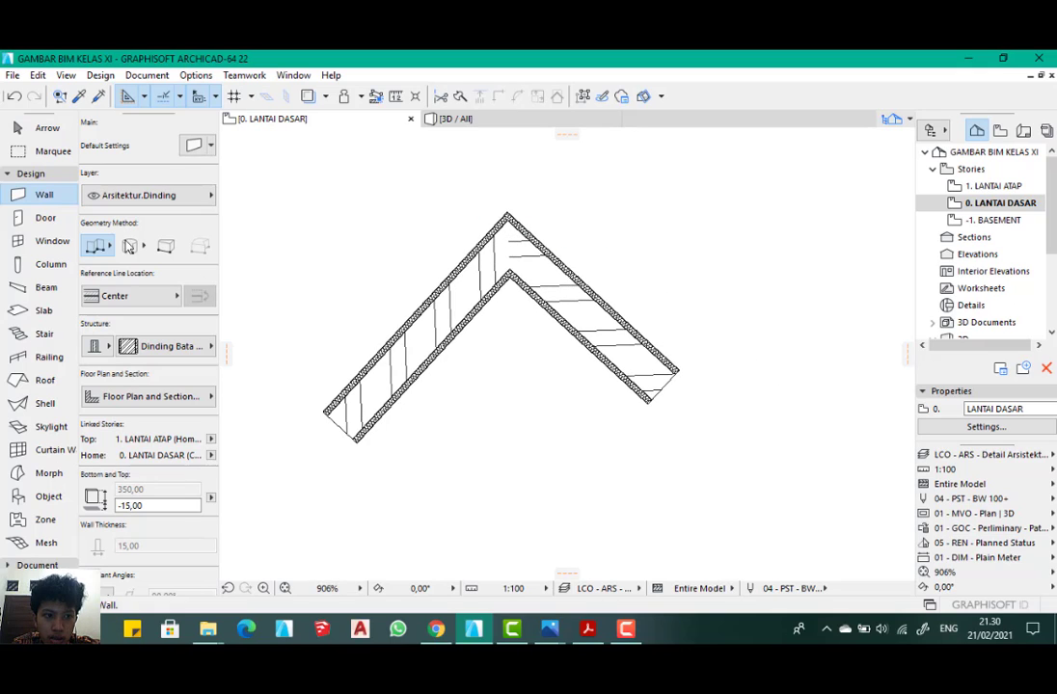
- Place a rotated column at the corner of the diagonal walls, aligned with the wall direction, and return to the Arrow tool
left_click(49, 263)
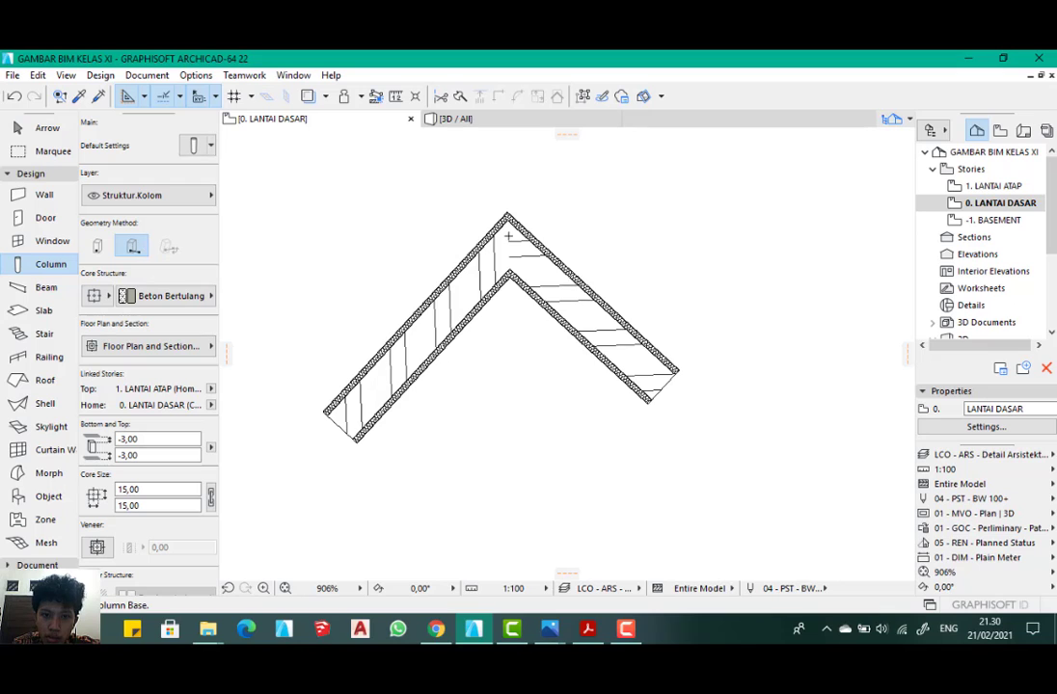
scroll(502, 236, "up", 3)
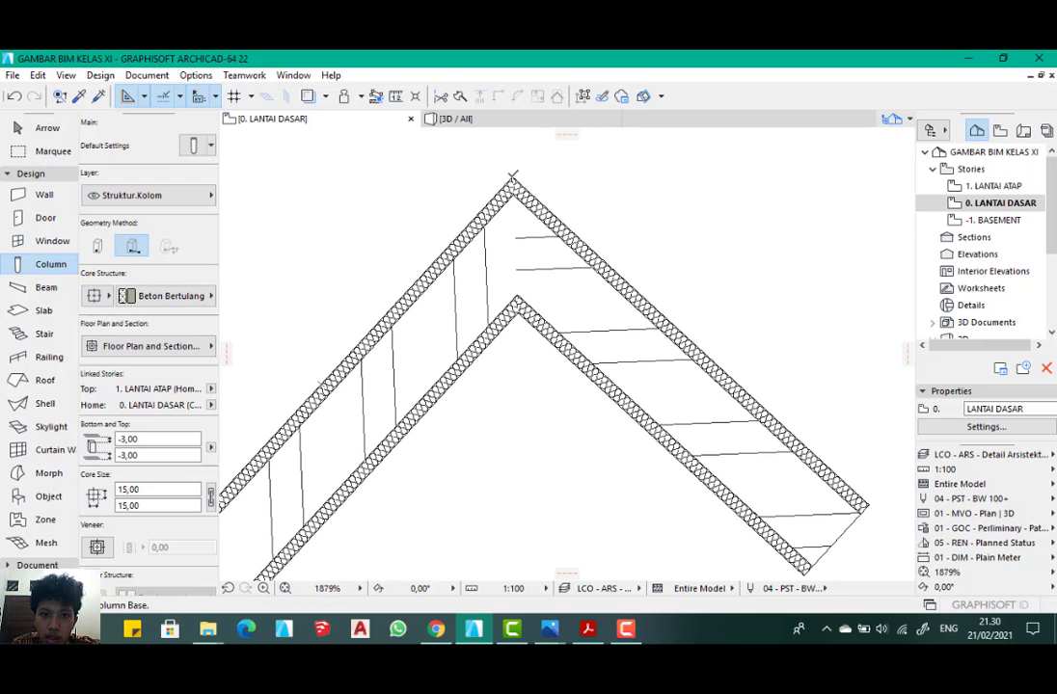
left_click(516, 243)
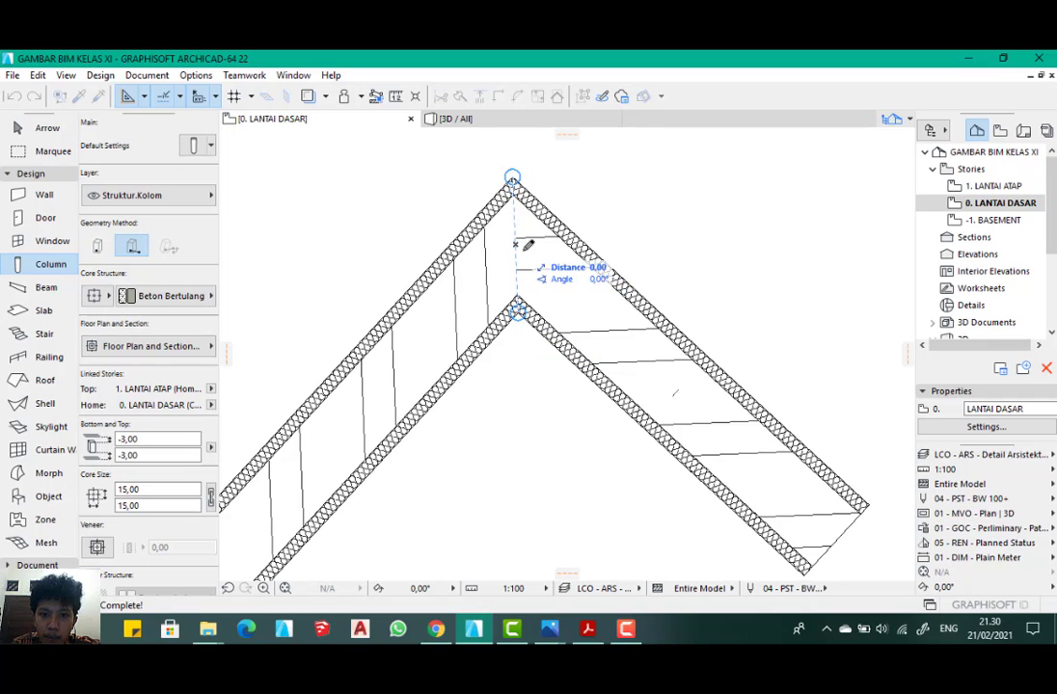
left_click(567, 289)
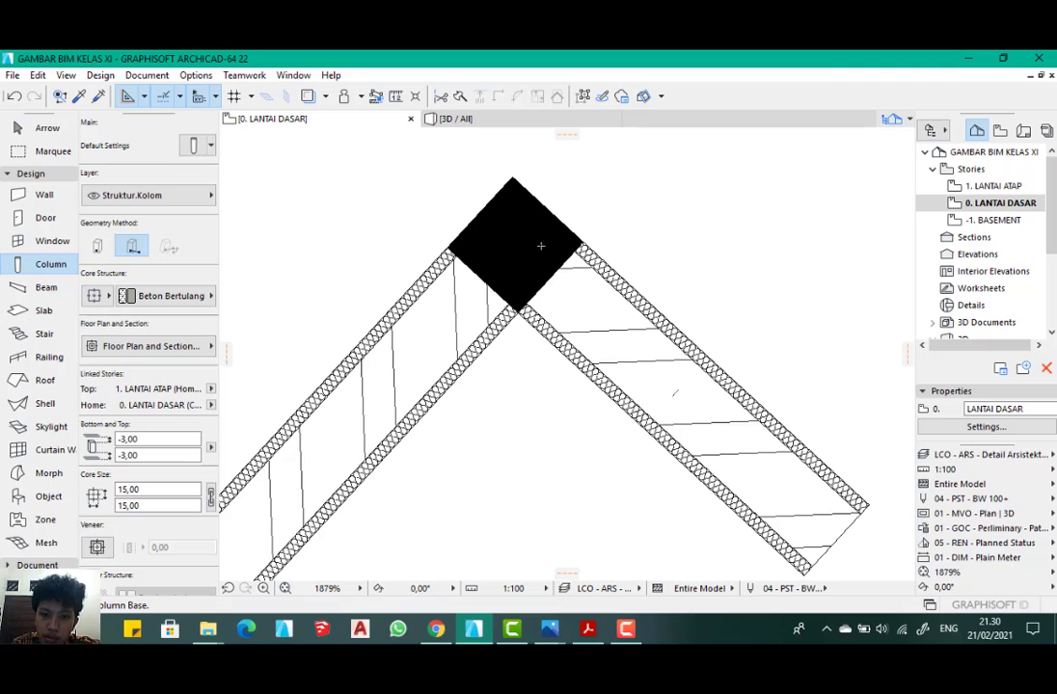
scroll(541, 246, "down", 3)
scroll(521, 287, "up", 1)
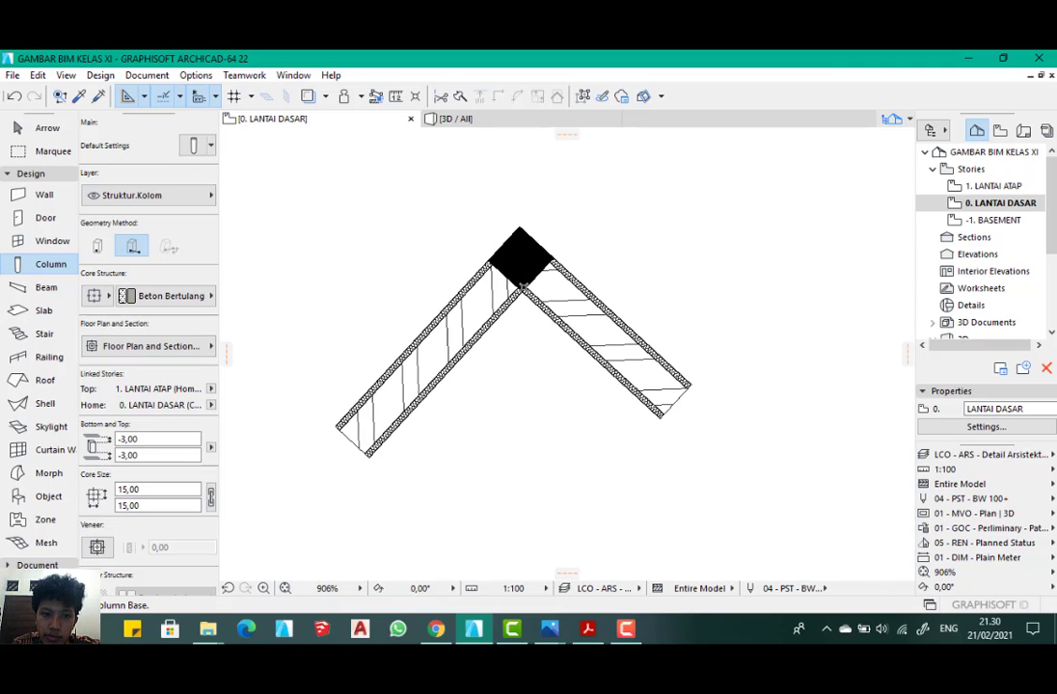
left_click(26, 126)
scroll(482, 214, "down", 1)
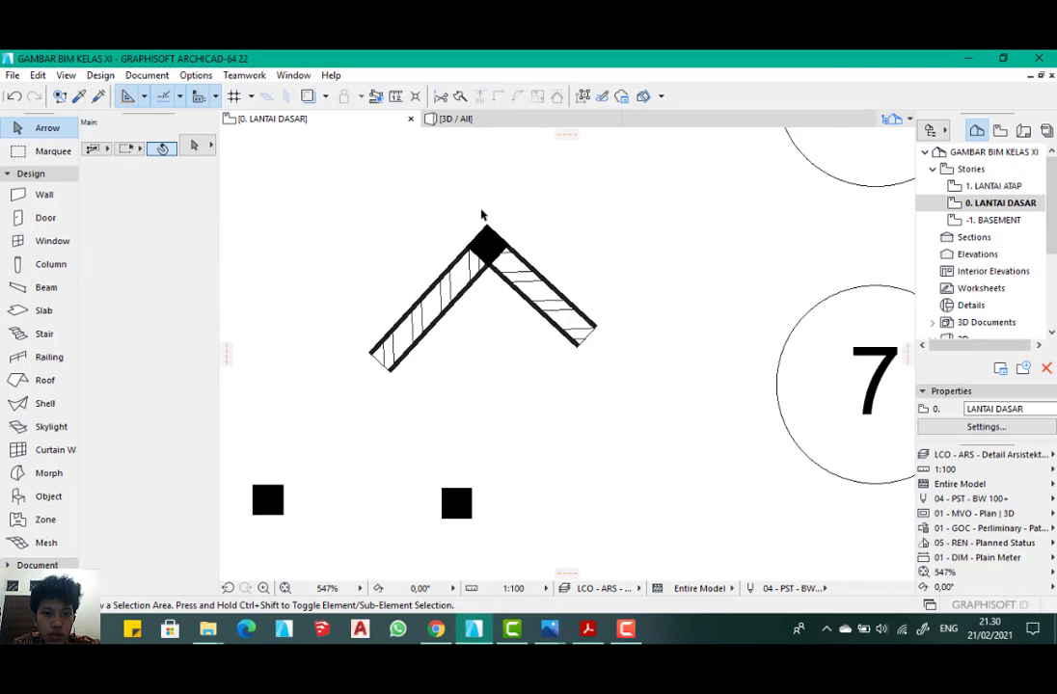
scroll(473, 216, "down", 2)
middle_click_drag(449, 217, 512, 248)
scroll(605, 345, "up", 1)
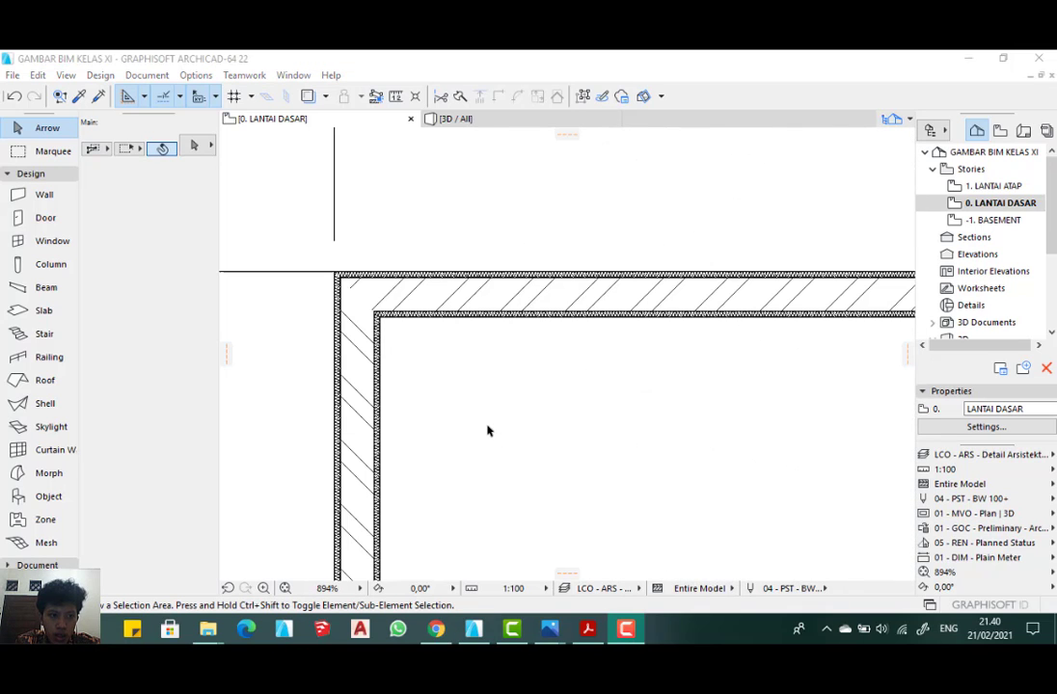
- Place a simple 15 by 15 Beton Bertulang column just above the house plan's upper-left wall corner
left_click(52, 270)
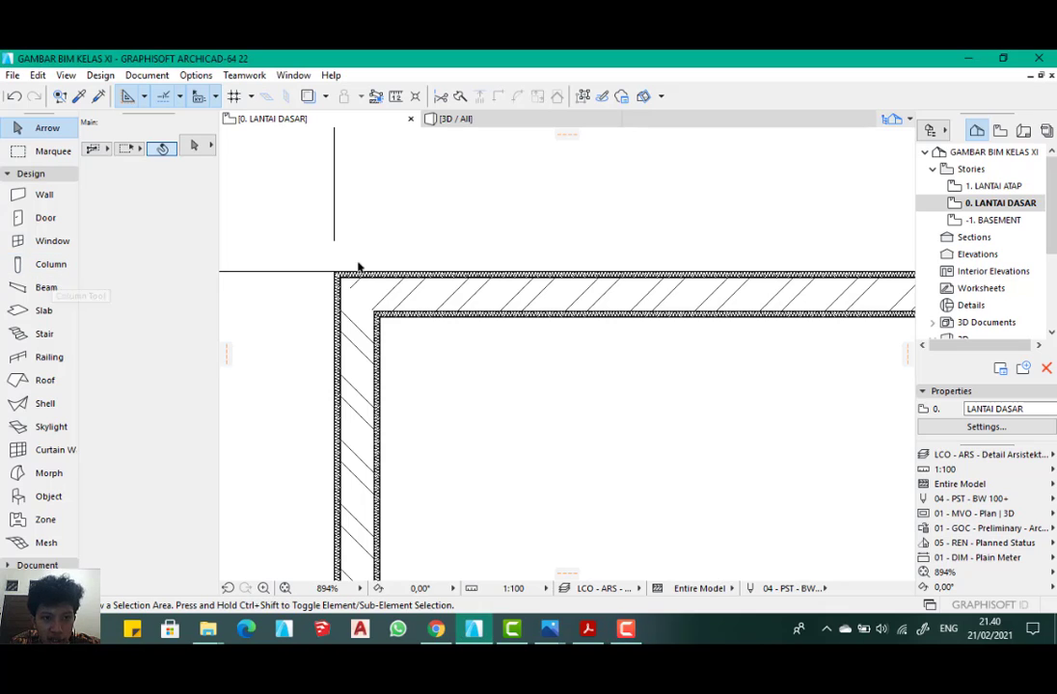
left_click(48, 266)
scroll(406, 220, "up", 2)
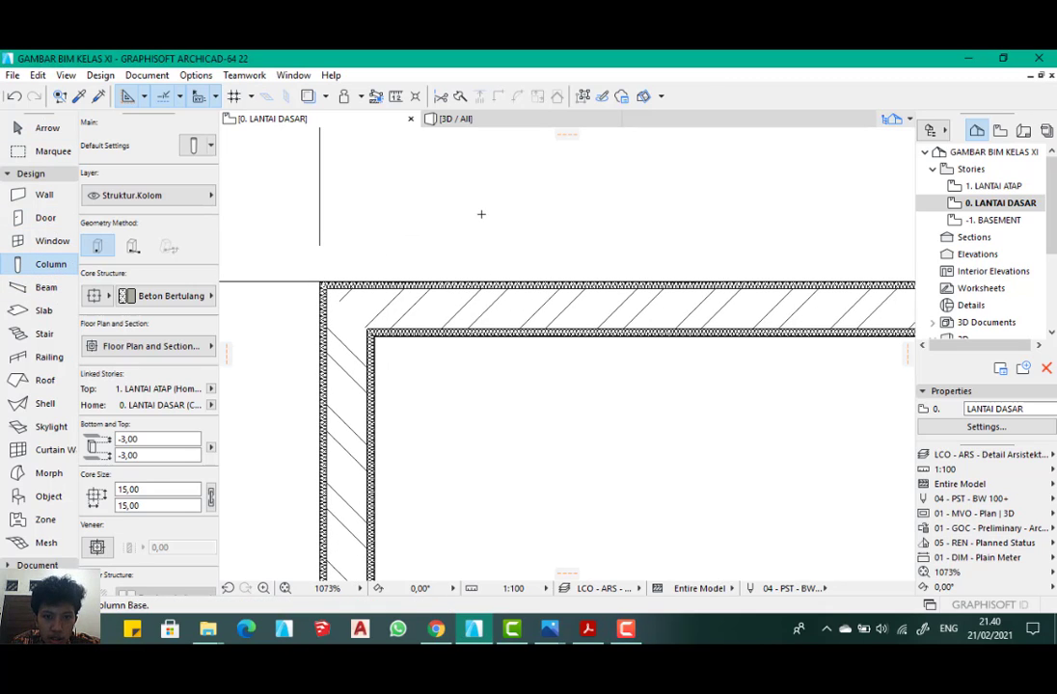
left_click(427, 239)
scroll(425, 231, "up", 4)
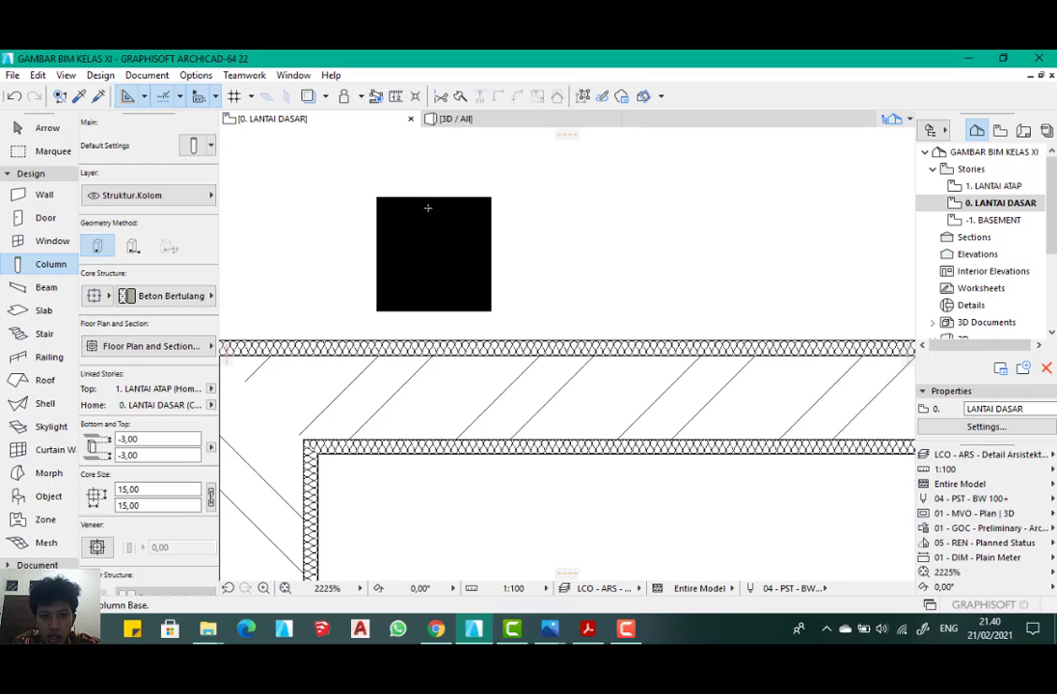
scroll(416, 207, "down", 1)
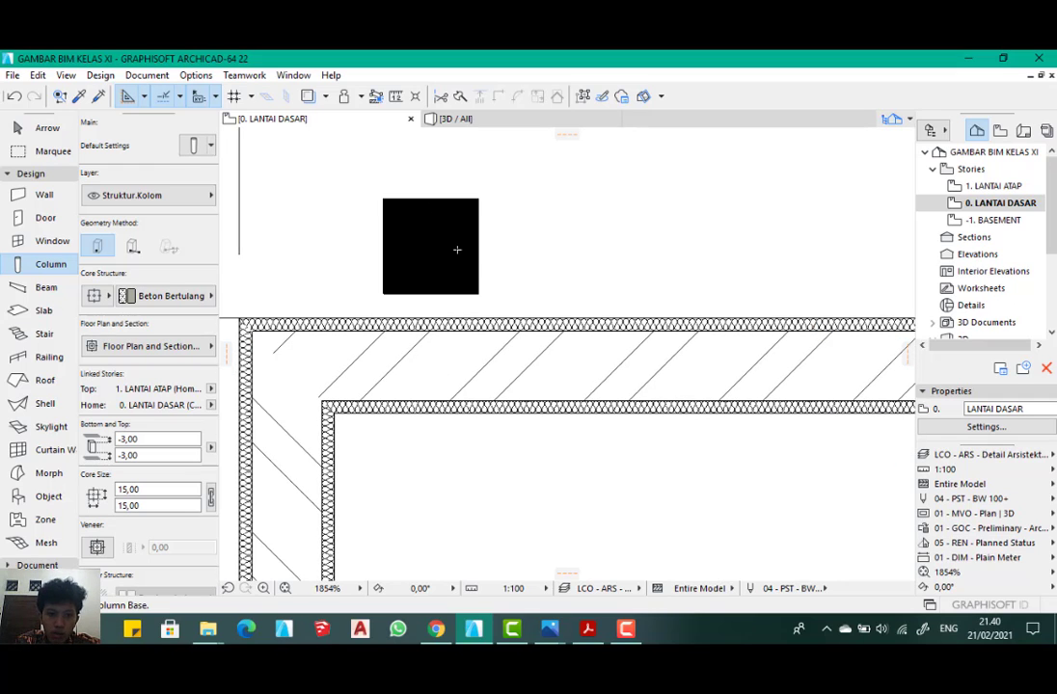
- Set the graphic override combination to 02 - GOC - DED - Architectural | Structural
left_click(979, 528)
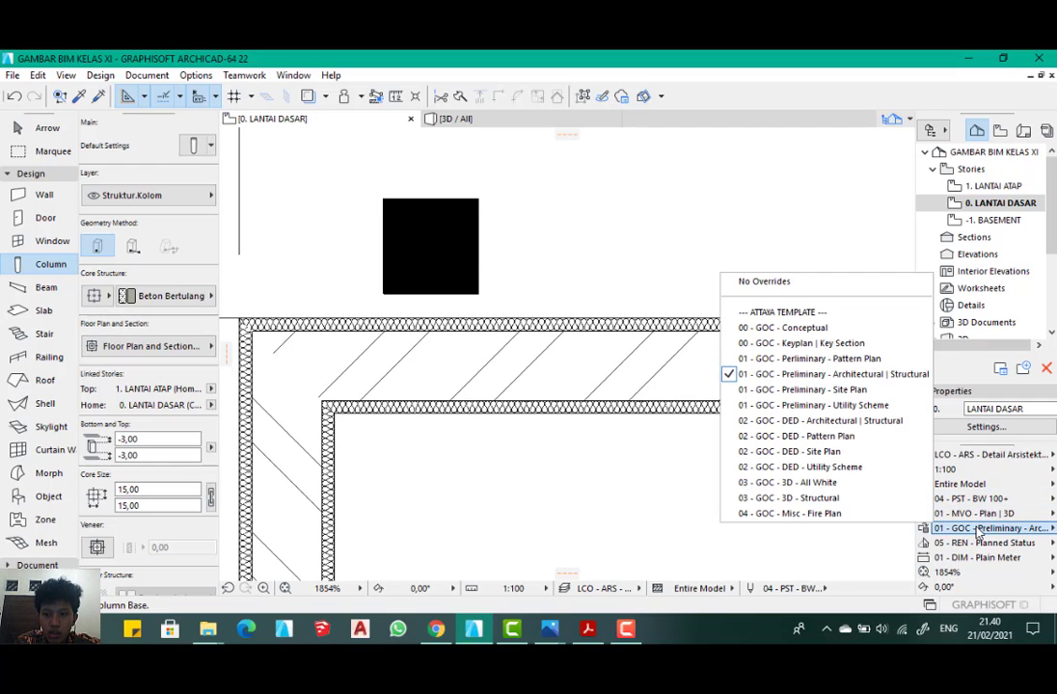
left_click(841, 421)
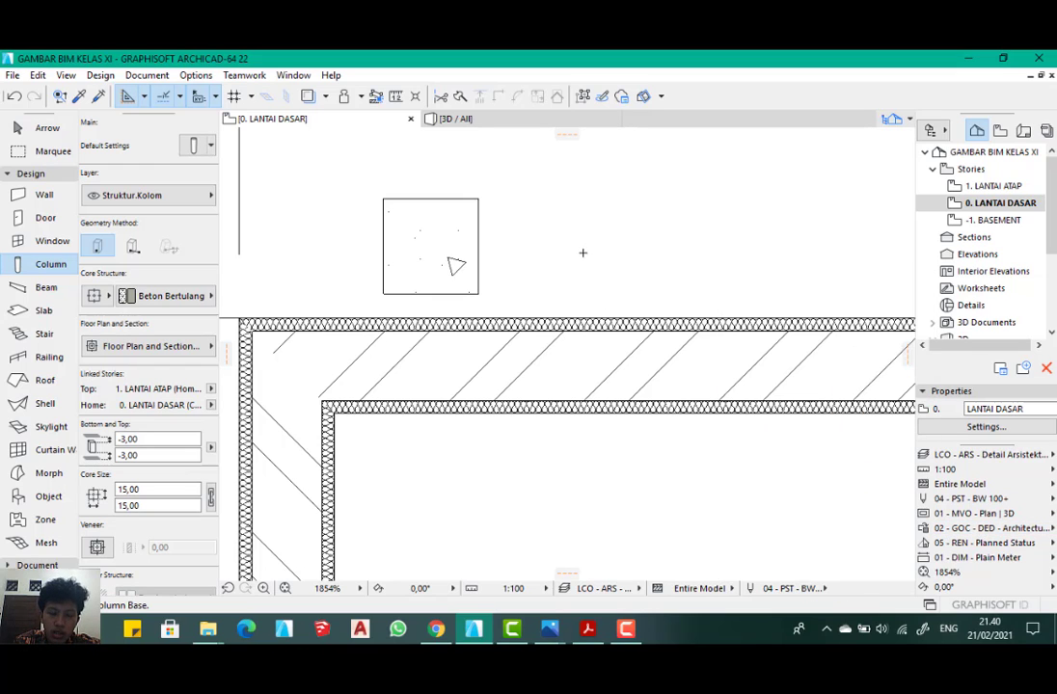
scroll(582, 253, "down", 2)
middle_click_drag(556, 243, 576, 245)
scroll(498, 254, "up", 3)
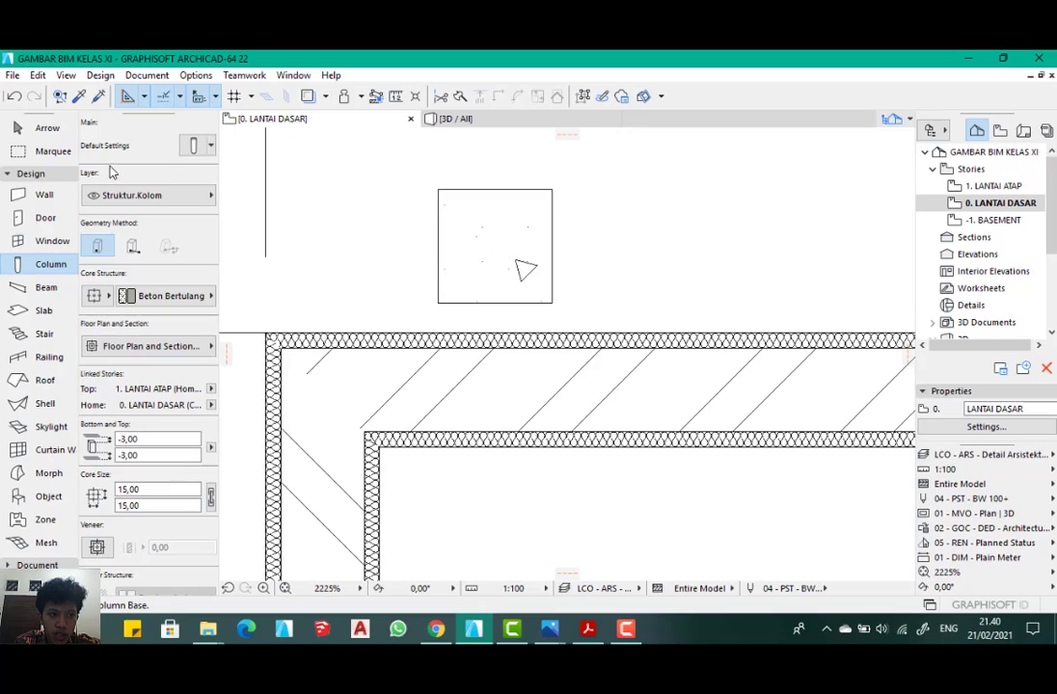
- Move the new column by its upper-left corner onto the outer corner where the two exterior walls meet
left_click(43, 127)
scroll(440, 212, "up", 2)
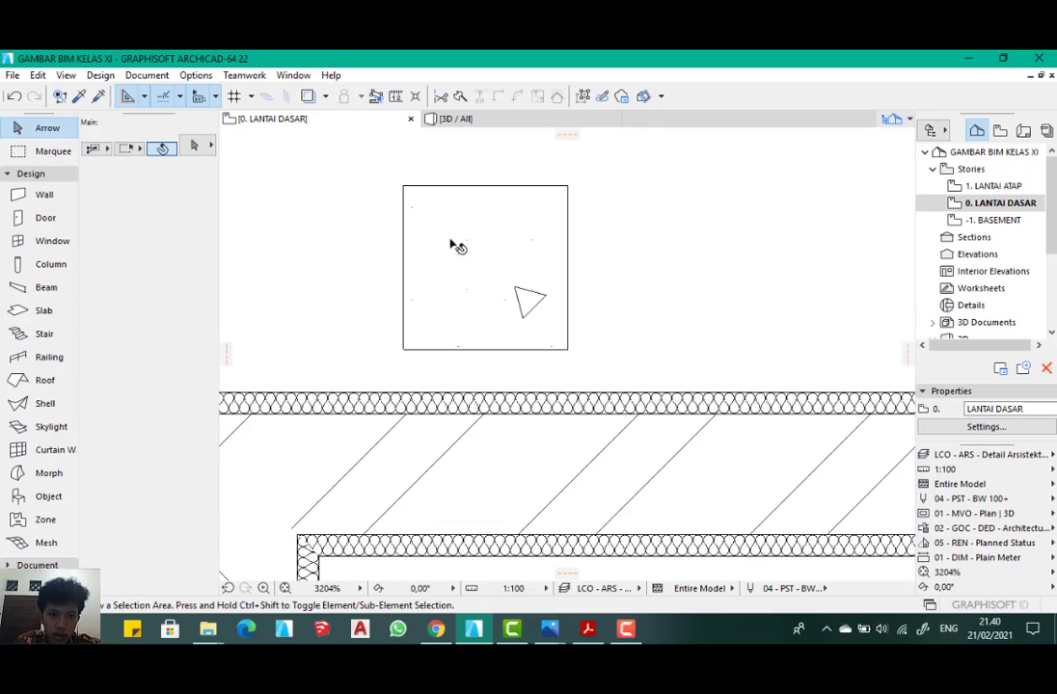
scroll(472, 241, "down", 3)
left_click(467, 253)
scroll(468, 218, "up", 2)
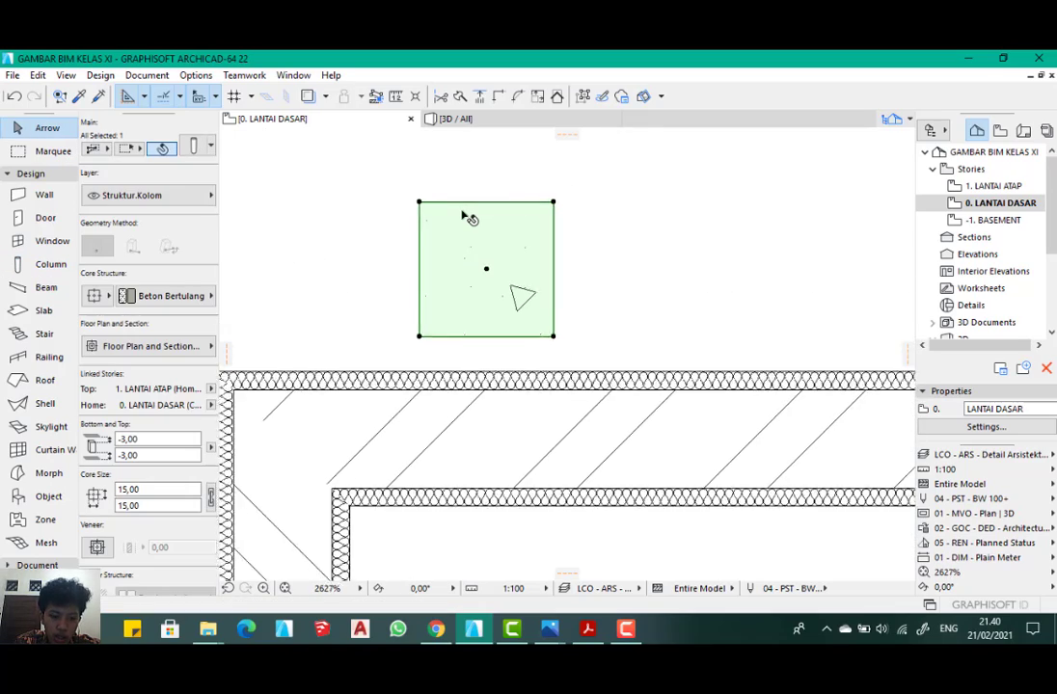
key("ctrl+d")
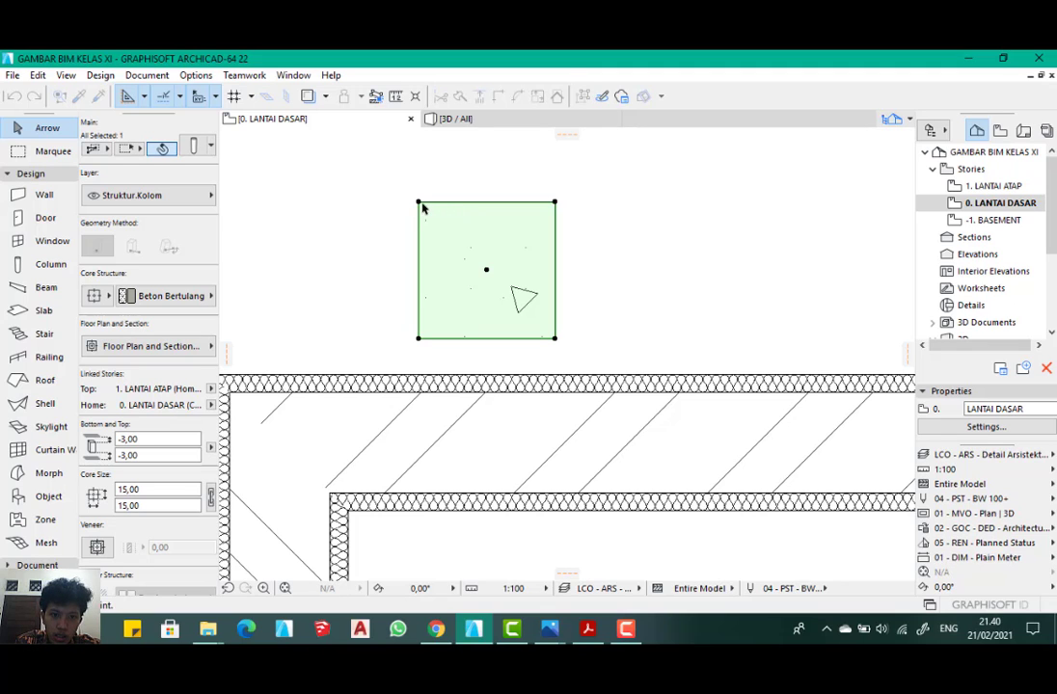
left_click(419, 204)
scroll(590, 165, "down", 3)
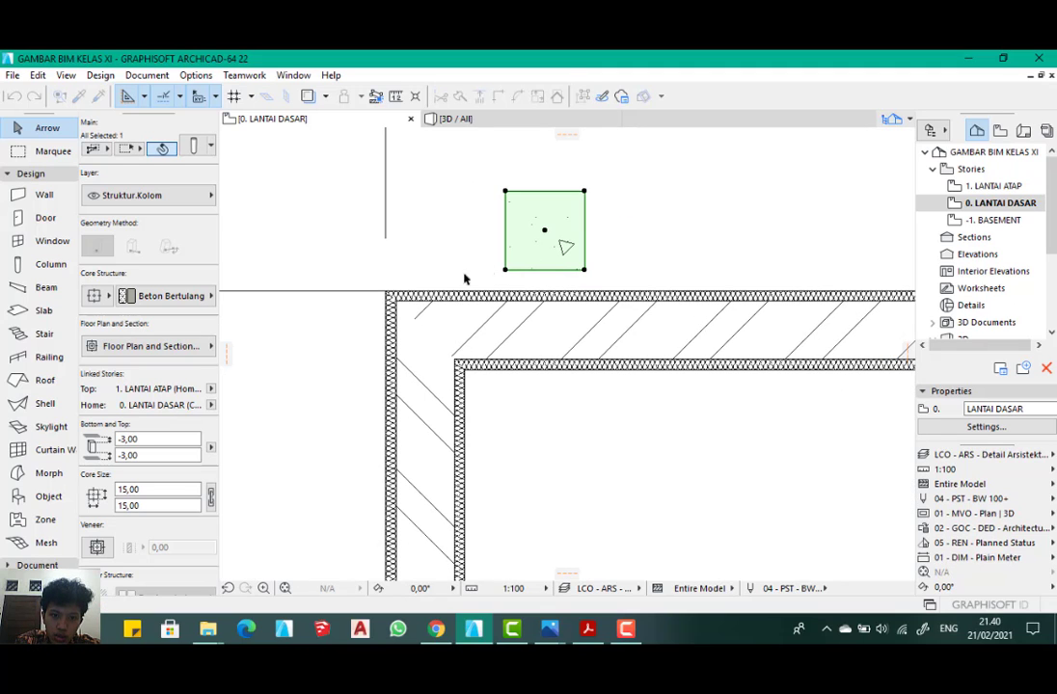
left_click(389, 292)
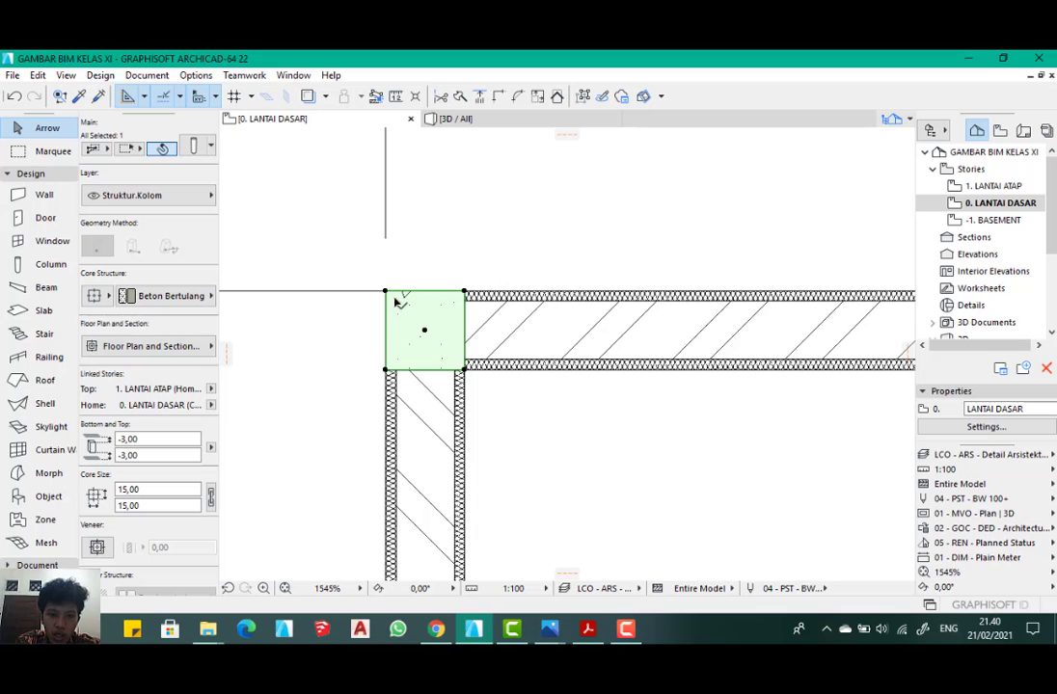
- Examine the whole ground-floor plan and compare it with the reference image Denah kelas XI.jpeg in Photos
scroll(417, 302, "down", 10)
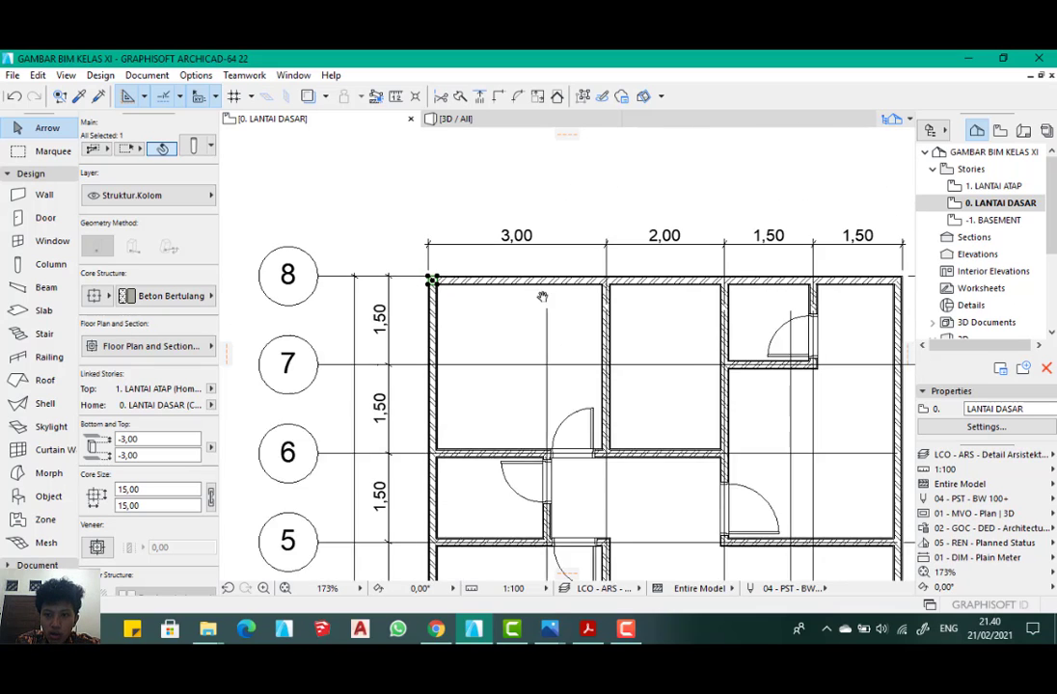
scroll(583, 264, "down", 2)
middle_click_drag(575, 323, 594, 214)
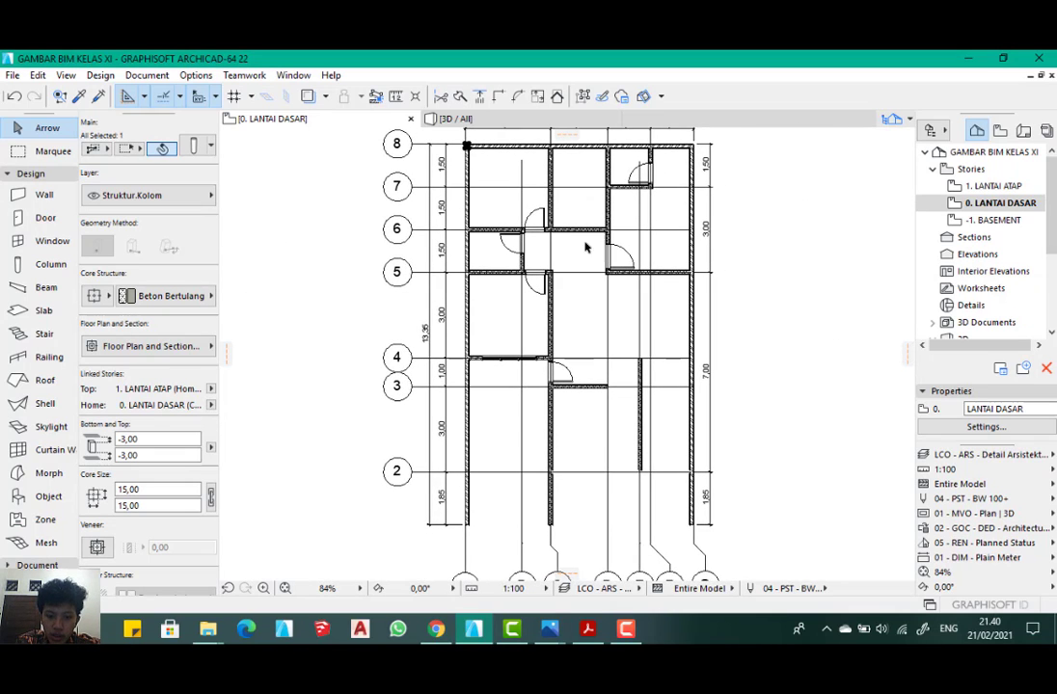
mouse_move(545, 634)
left_click(491, 557)
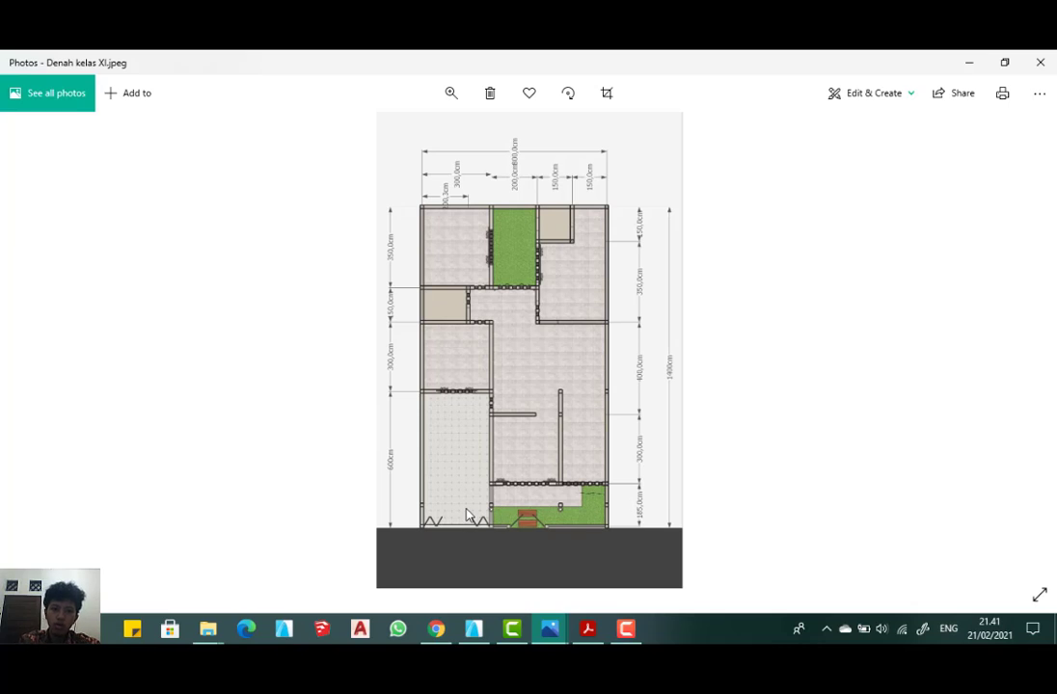
left_click(966, 63)
scroll(559, 251, "down", 2)
scroll(513, 201, "up", 8)
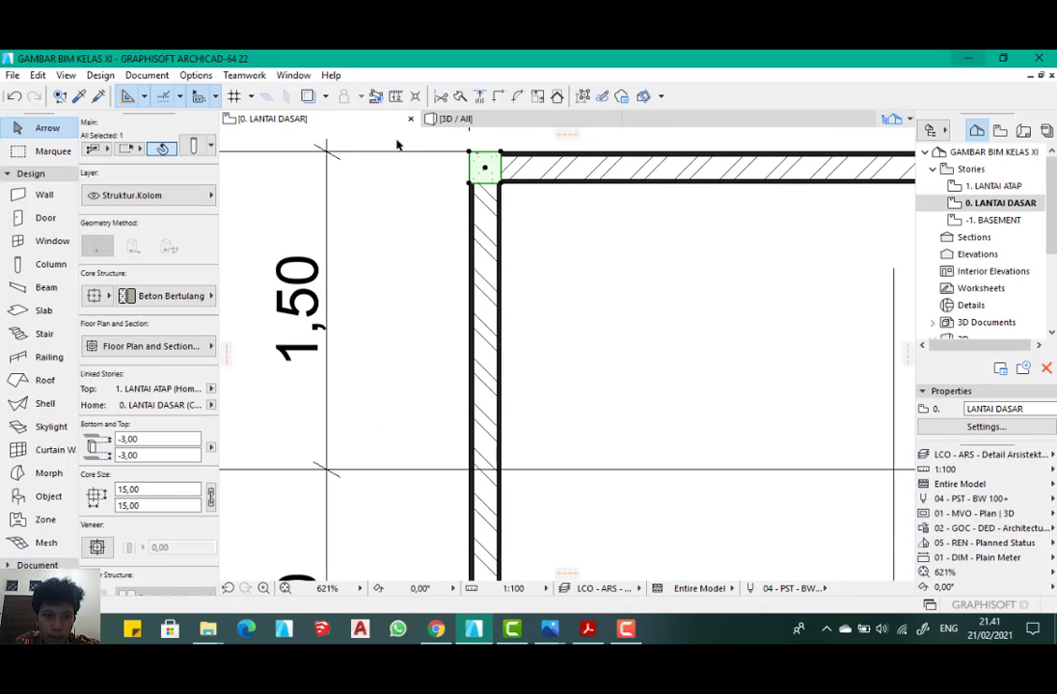
left_click(384, 141)
scroll(492, 188, "down", 3)
scroll(478, 222, "up", 5)
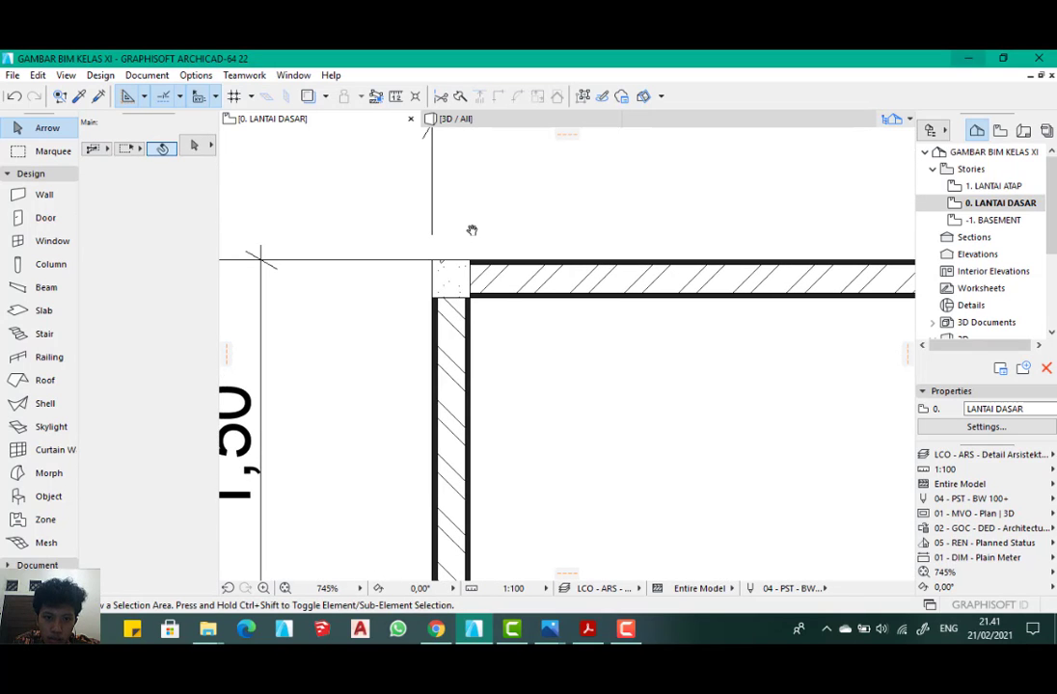
left_click(448, 281)
scroll(448, 289, "up", 2)
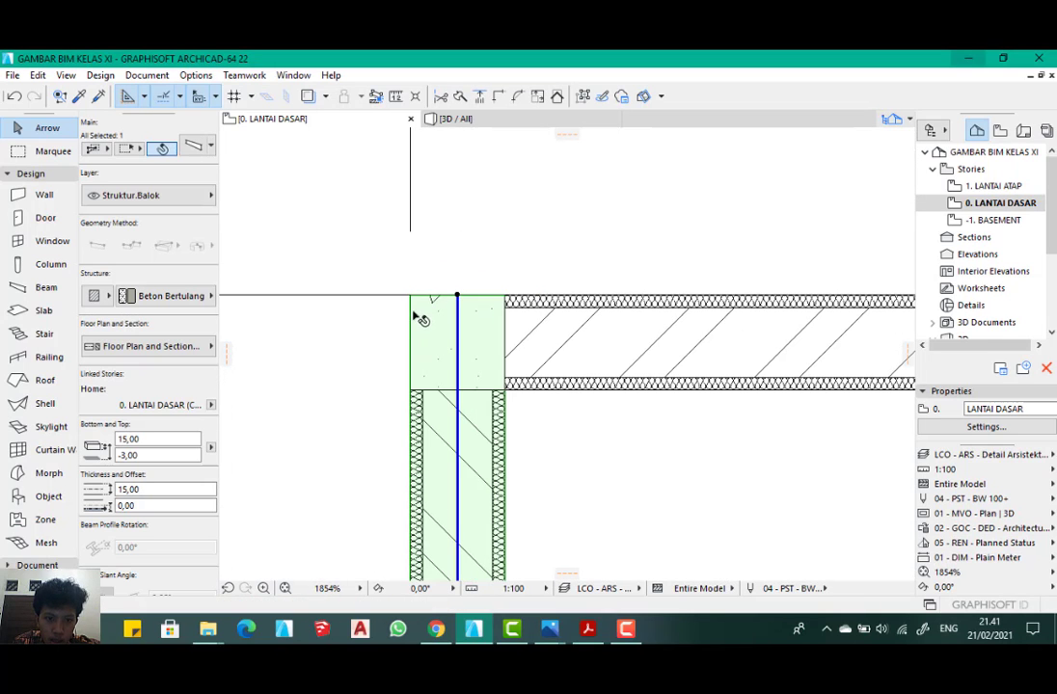
left_click(412, 315)
key("Escape")
key("Escape")
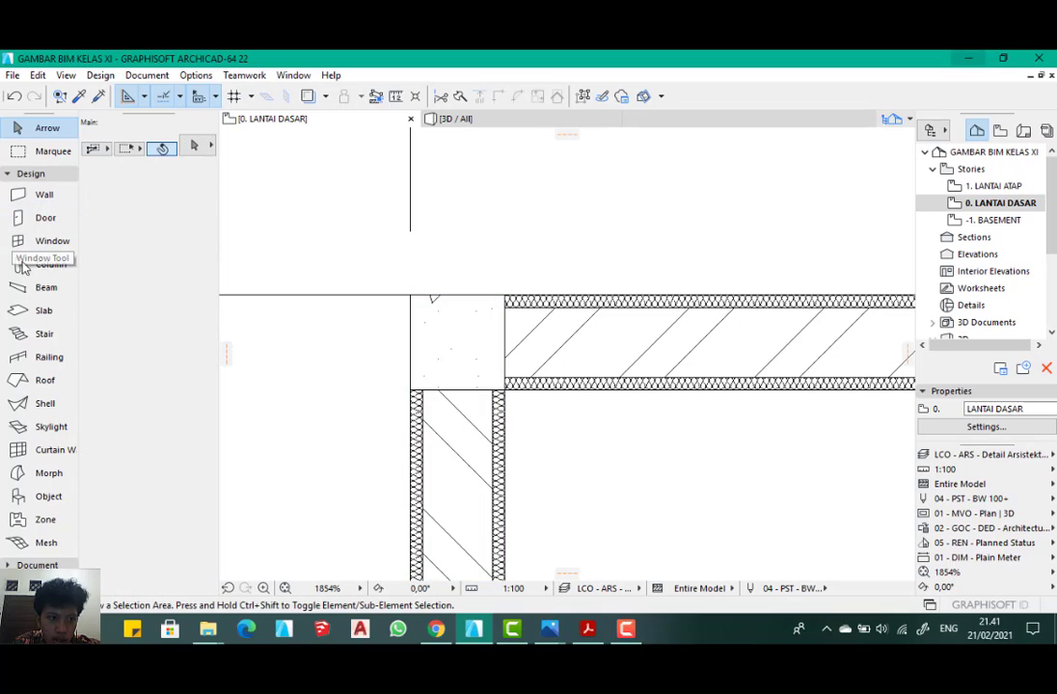
- Undo the stray column overlapping the corner column, and place another simple column just above the upper wall near that corner
left_click(40, 266)
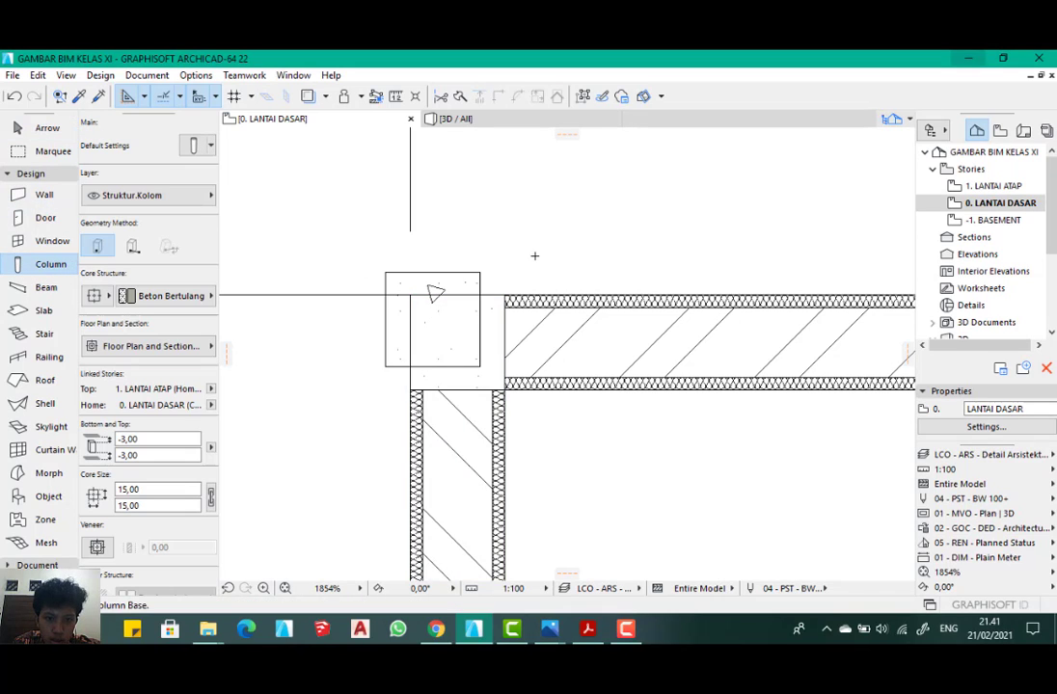
key("ctrl+z")
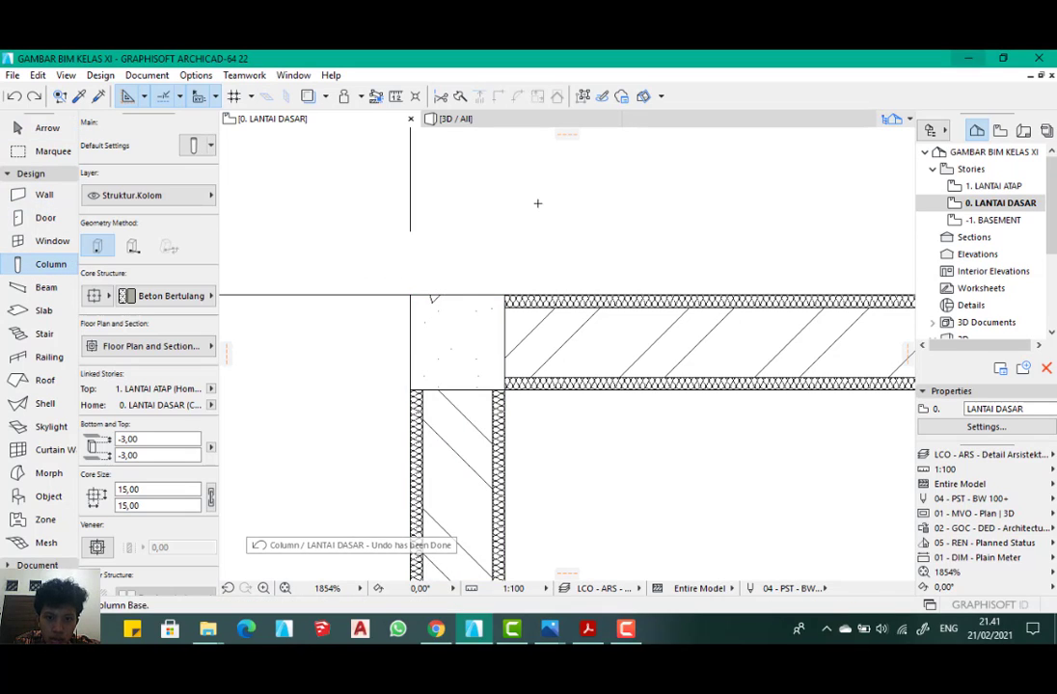
left_click(460, 174)
scroll(447, 277, "down", 4)
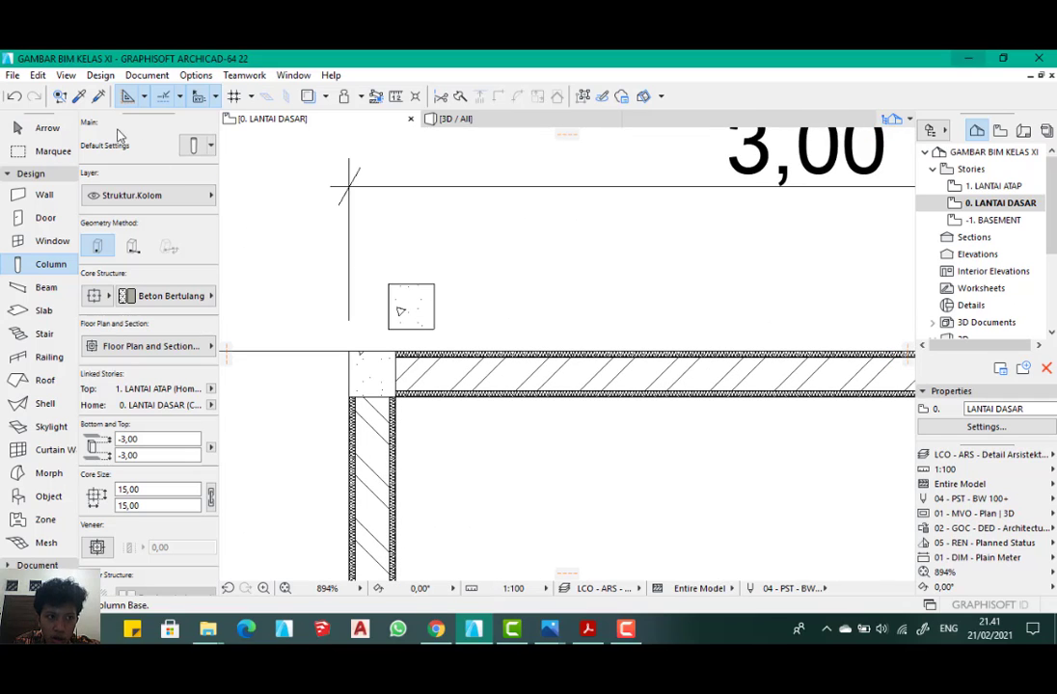
- Try multiplying the loose column by dragging several copies to scattered points around it above the upper wall
left_click(46, 128)
scroll(398, 279, "up", 5)
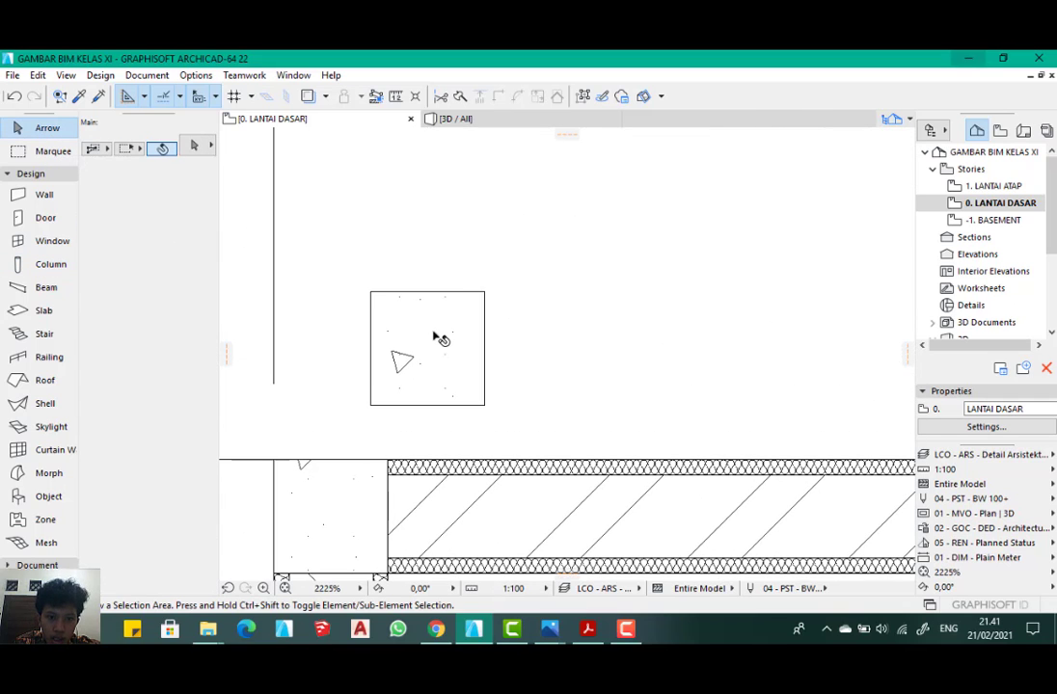
left_click(444, 336)
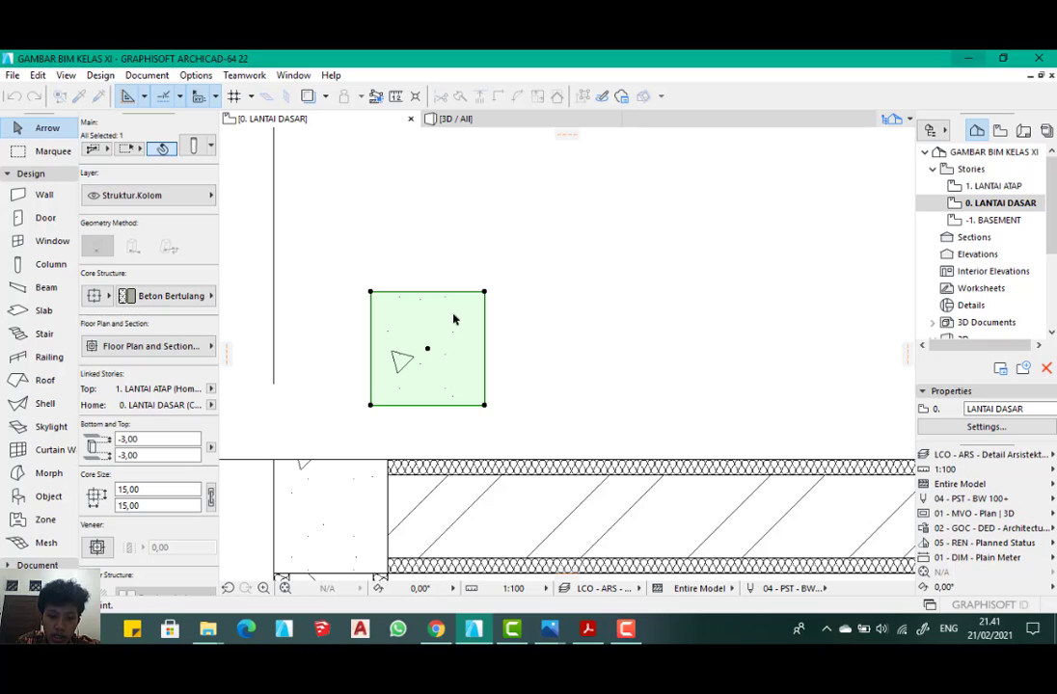
scroll(425, 318, "down", 3)
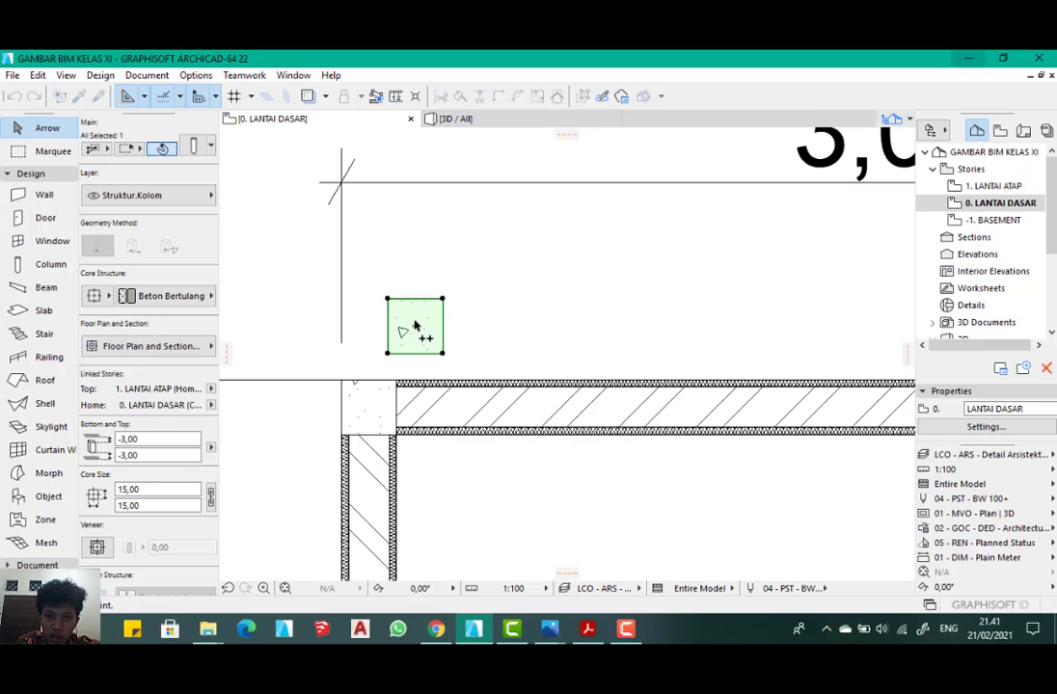
left_click_drag(417, 324, 539, 228)
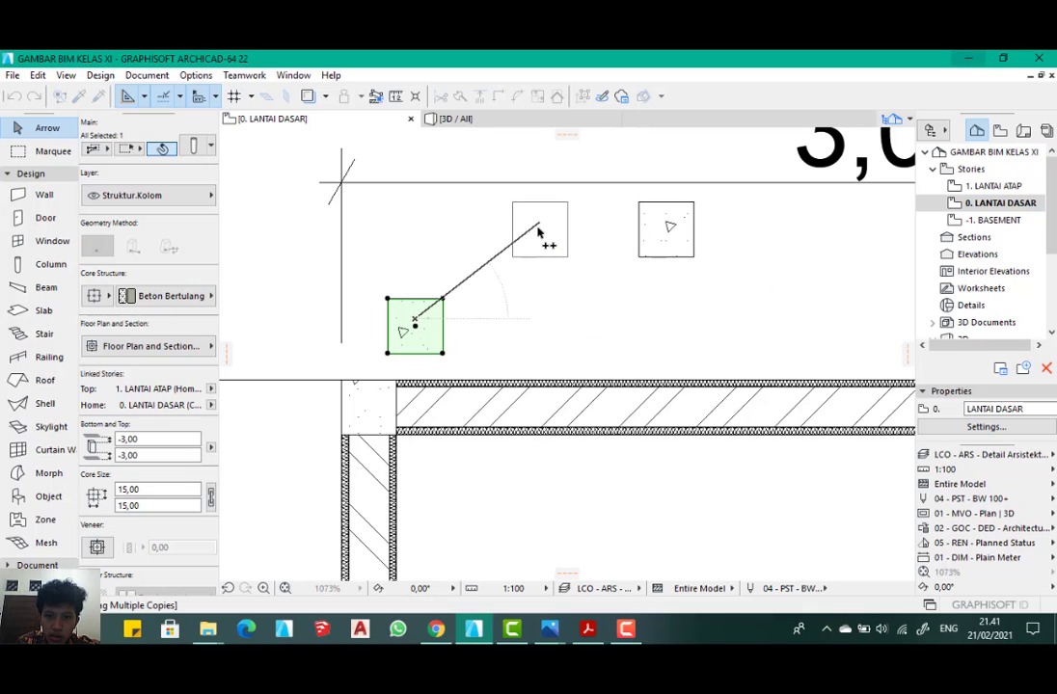
left_click(539, 229)
left_click(632, 326)
left_click(783, 272)
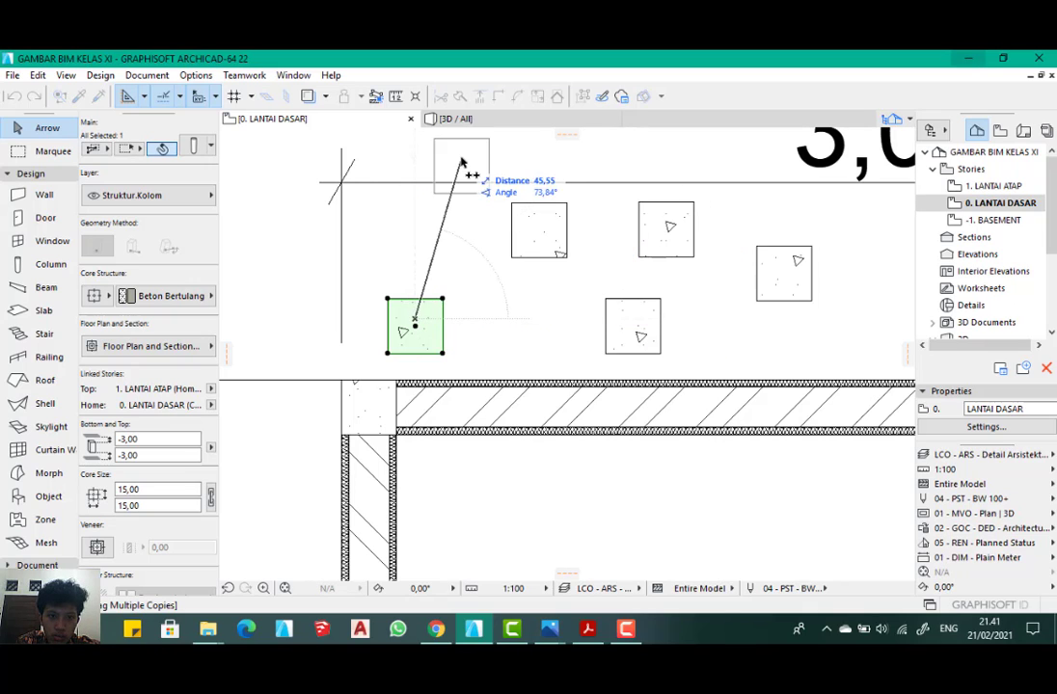
left_click(451, 240)
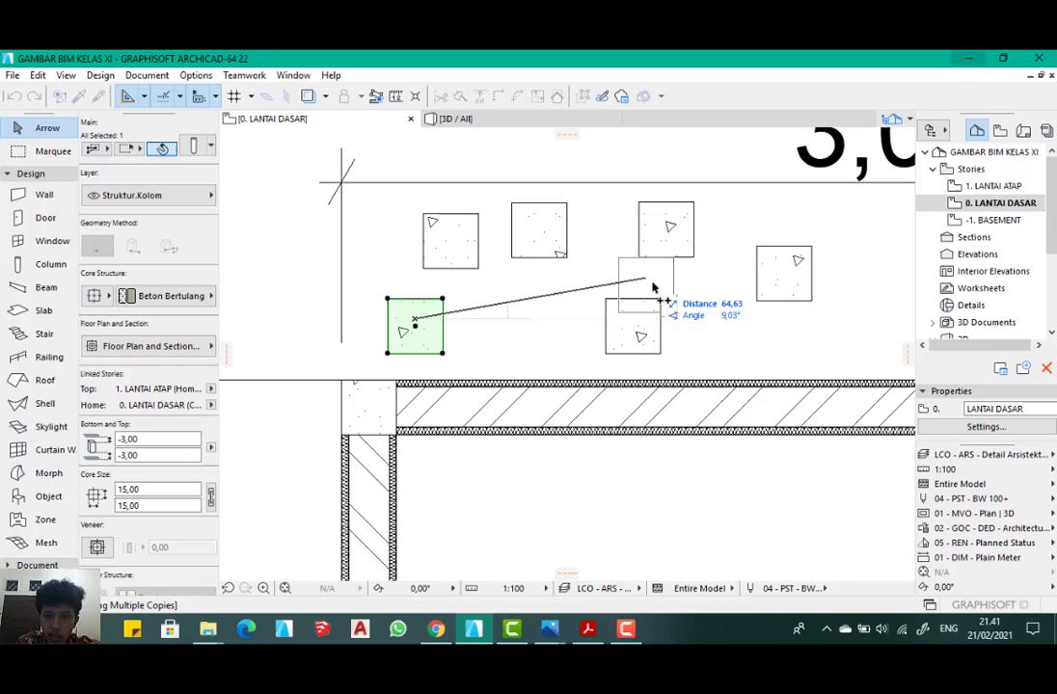
left_click(527, 318)
left_click(290, 272)
scroll(403, 228, "down", 2)
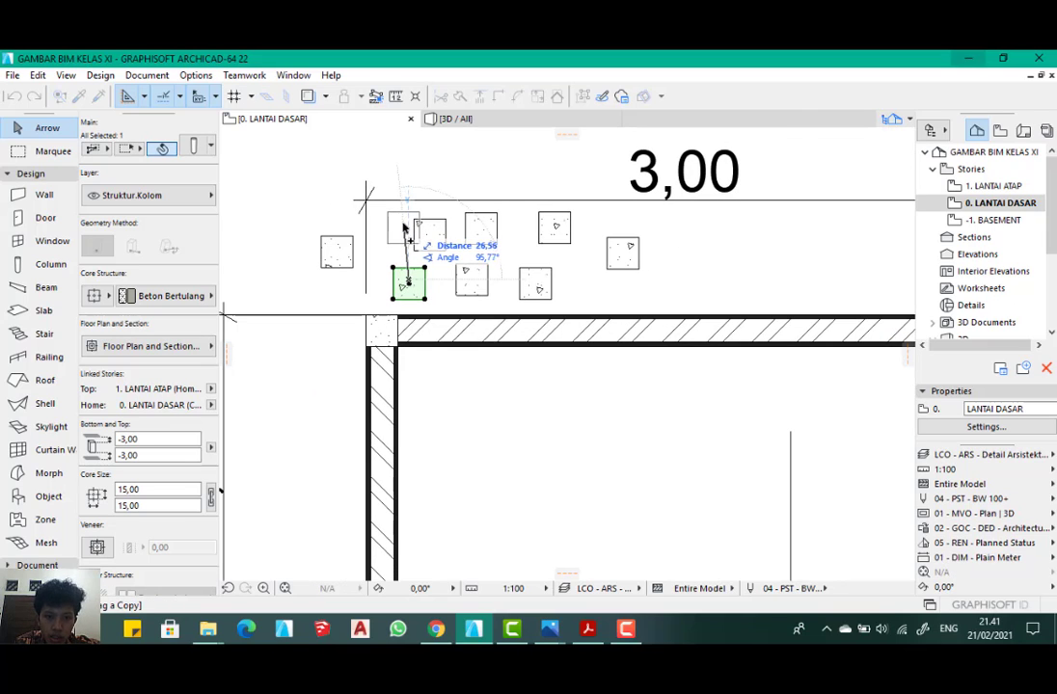
- Undo the scattered column copies, back to the single loose column above the wall
key("Escape")
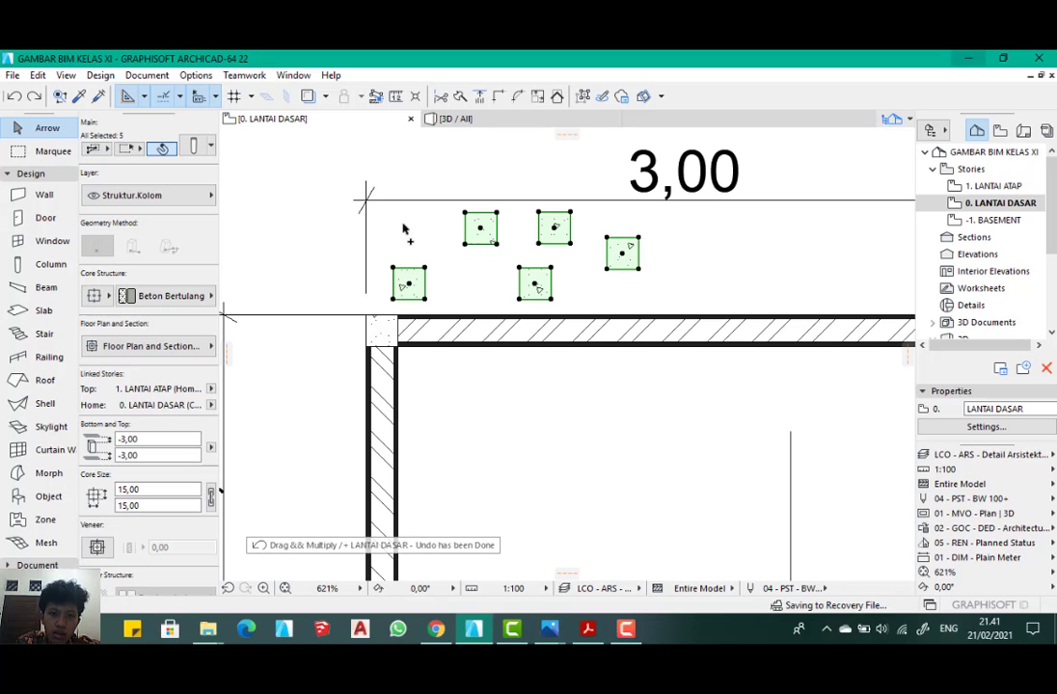
scroll(411, 240, "up", 5)
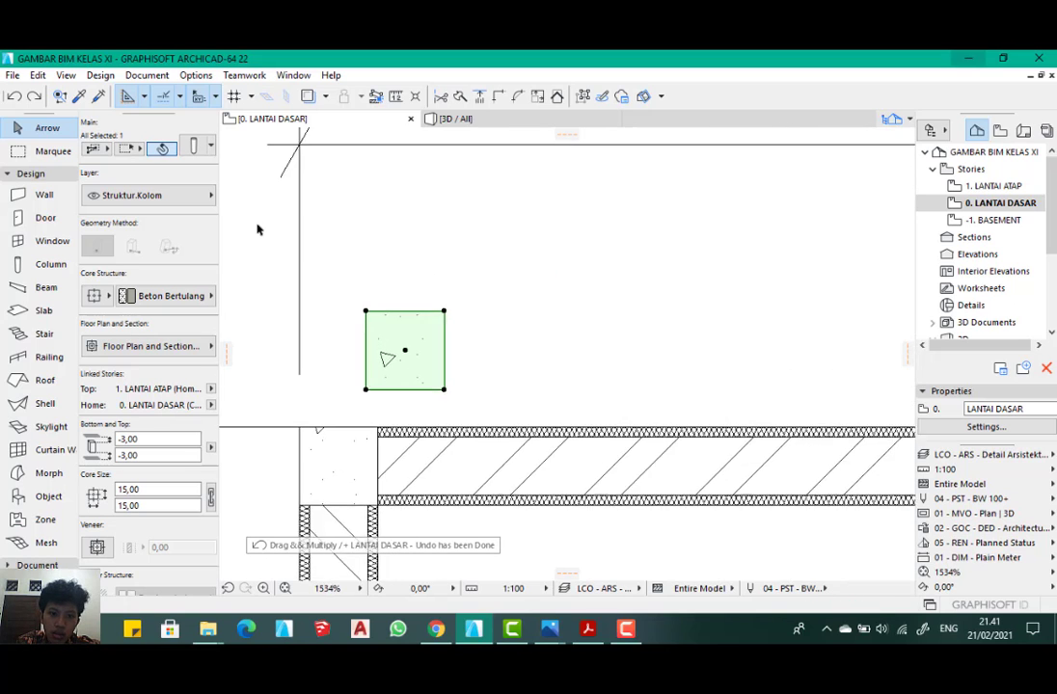
scroll(261, 228, "down", 7)
middle_click_drag(486, 267, 470, 275)
scroll(292, 287, "up", 3)
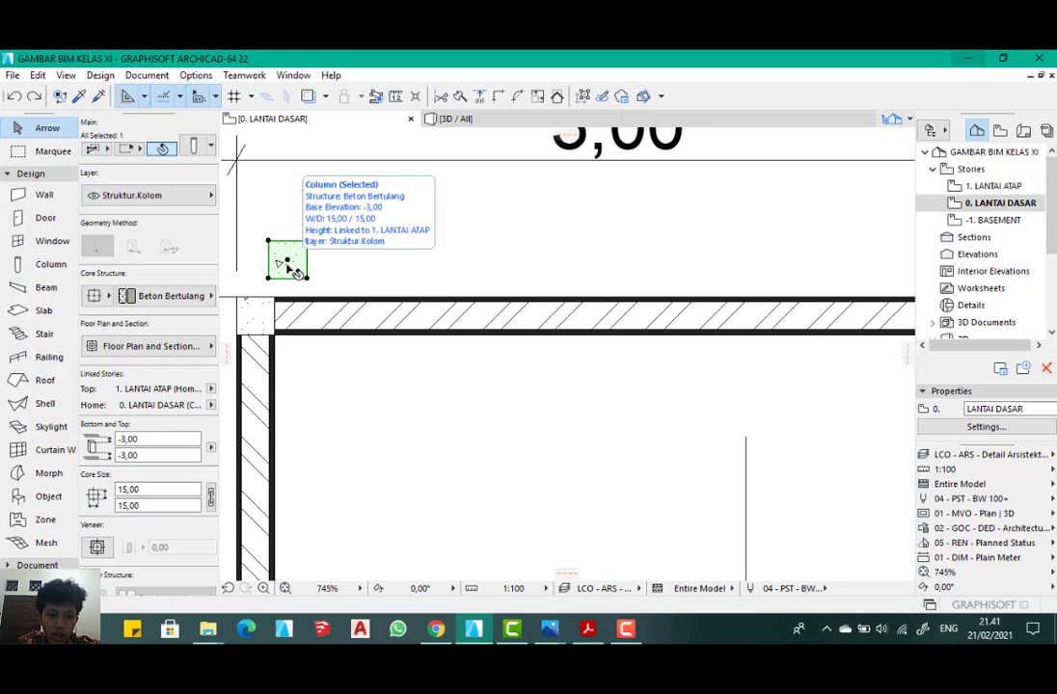
- Start dragging multiple copies of the loose column from its centre, placing copies at the upper wall's junctions on grids C and D
key("ctrl+shift+d")
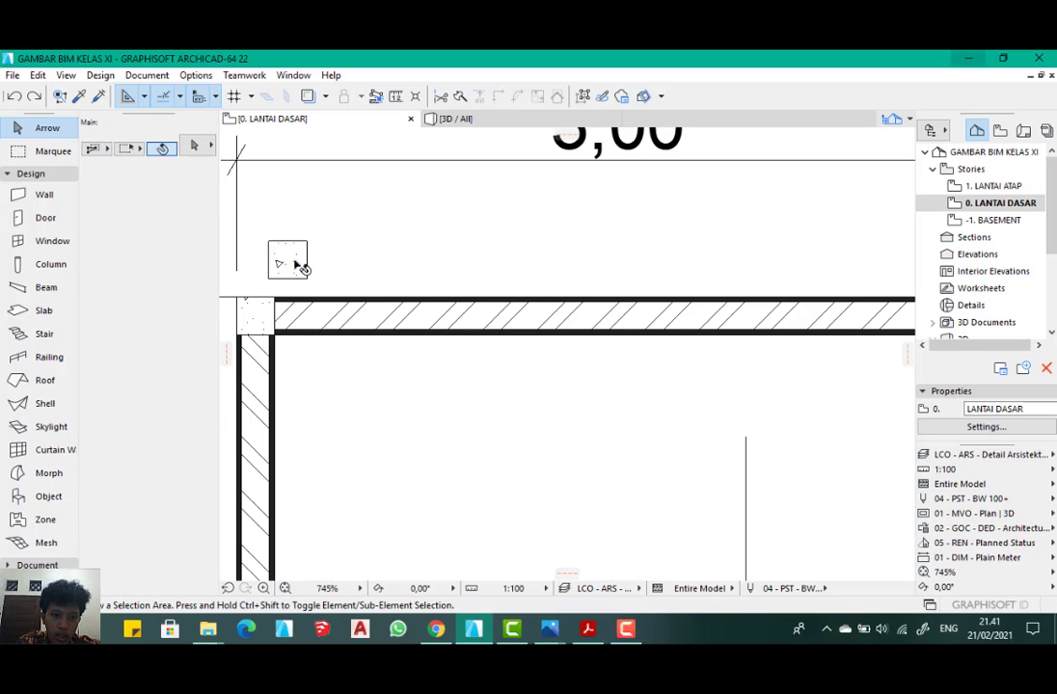
left_click(296, 264)
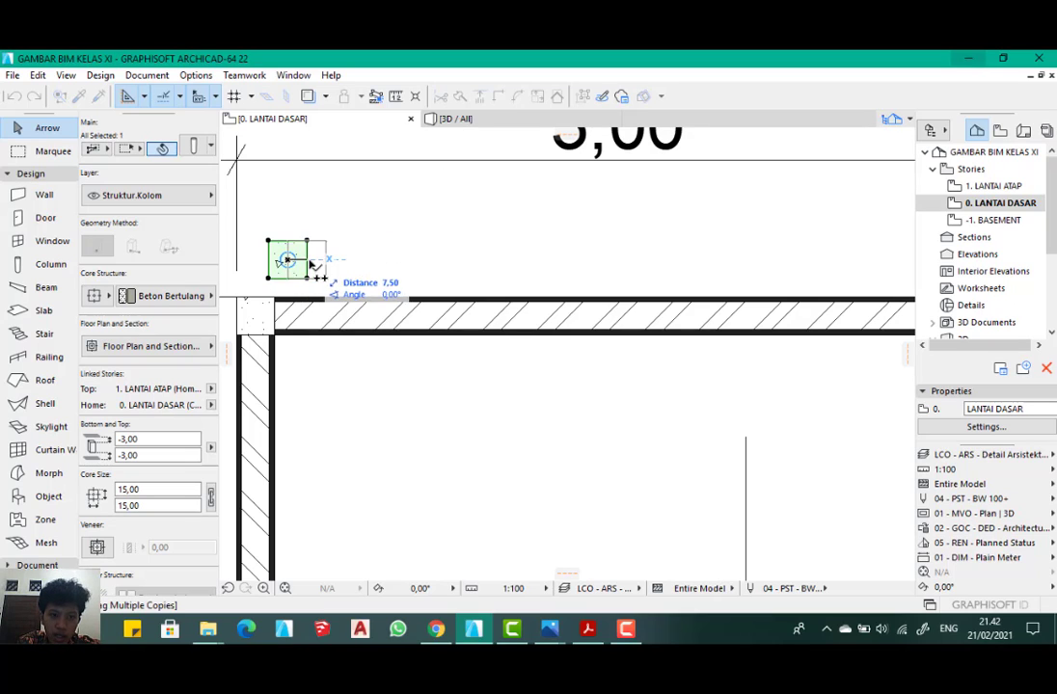
scroll(511, 262, "down", 3)
scroll(507, 254, "up", 5)
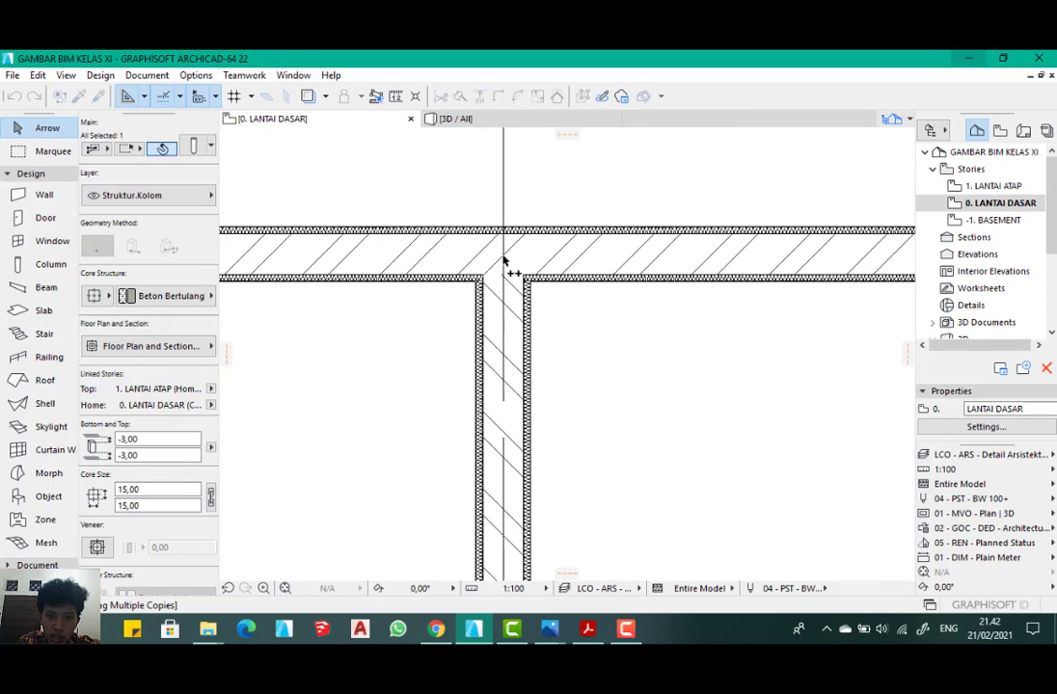
scroll(597, 283, "down", 3)
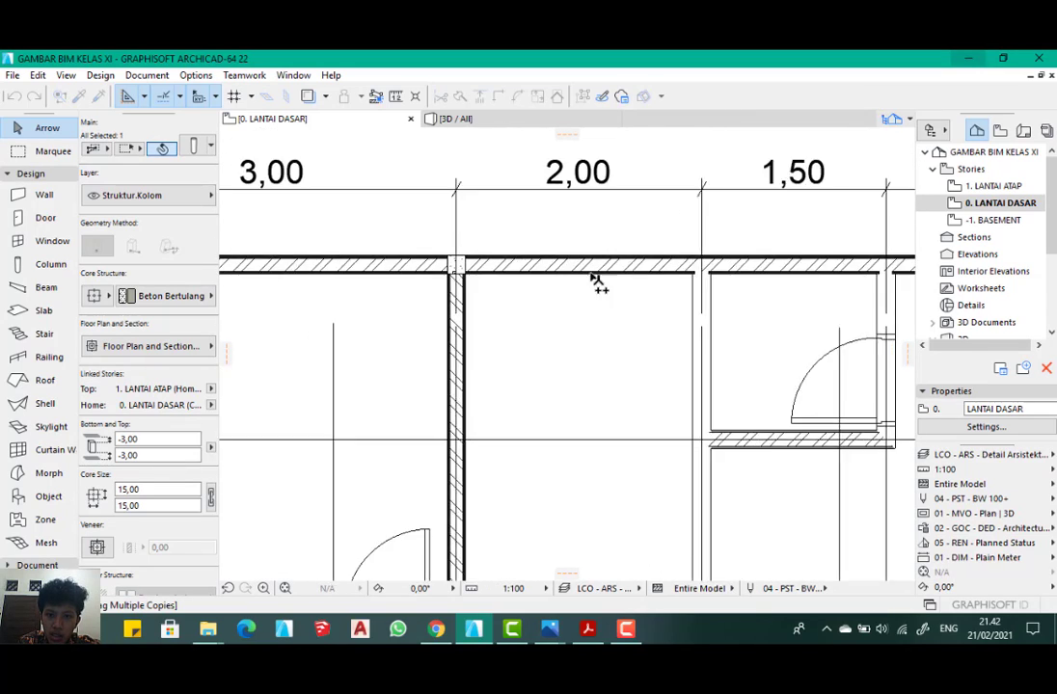
scroll(660, 280, "up", 3)
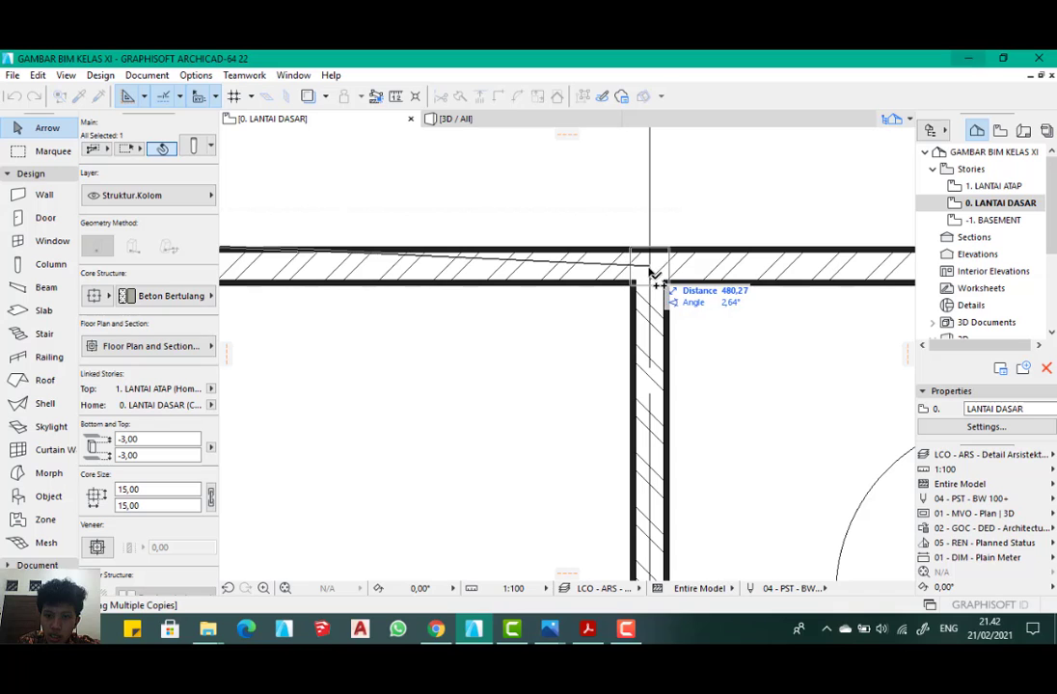
left_click(656, 280)
- Place column copies on the upper wall at the grid F junction and at the outer corner on grid G
scroll(496, 279, "down", 4)
scroll(625, 278, "up", 4)
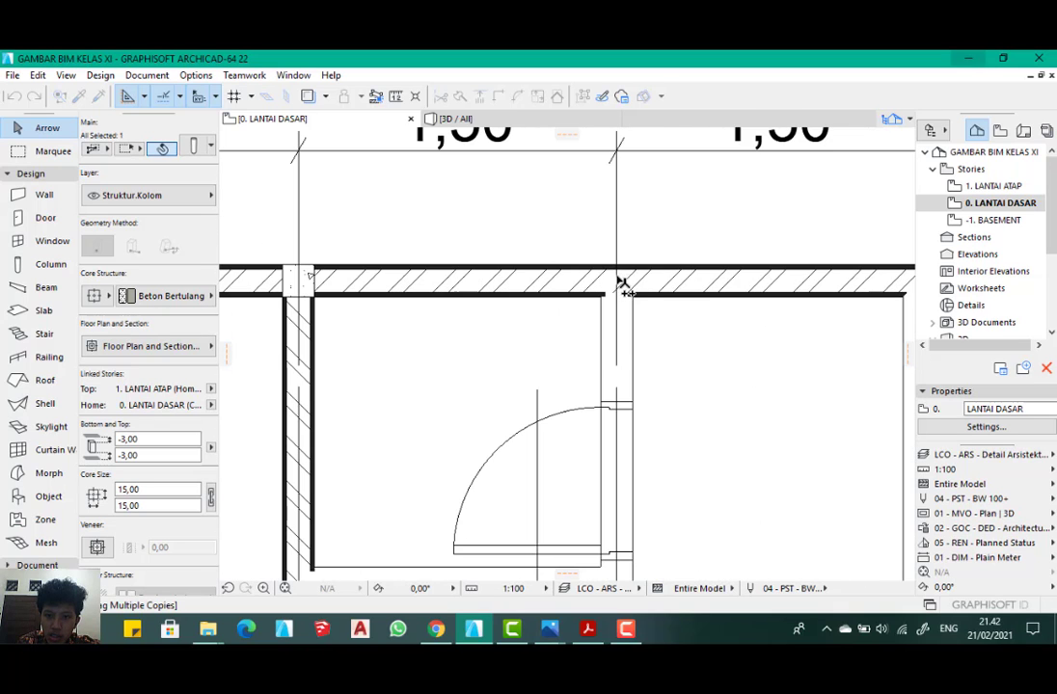
scroll(617, 288, "down", 3)
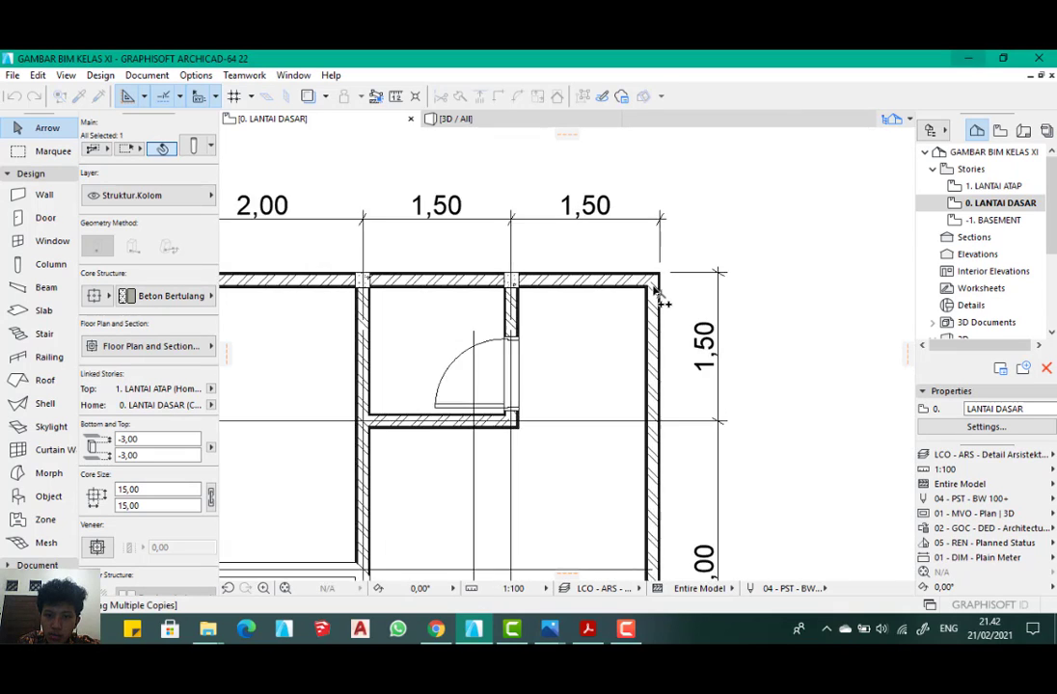
scroll(662, 293, "up", 4)
left_click(665, 294)
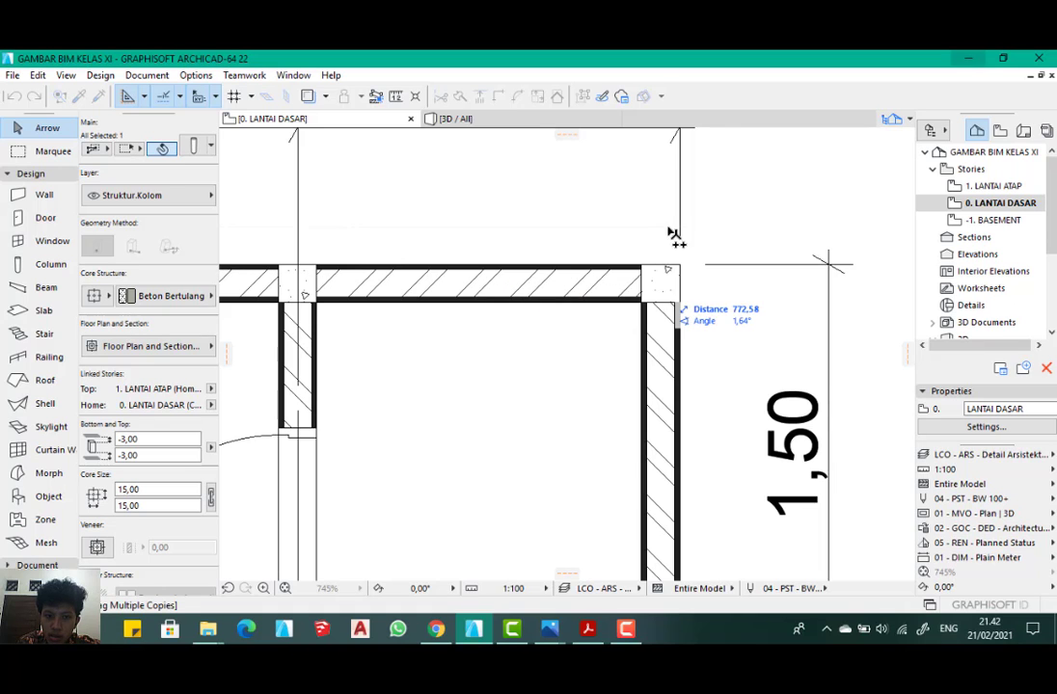
- Place column copies at both ends of the short grid 7 wall, on grids D and F
scroll(672, 370, "down", 3)
scroll(660, 370, "up", 3)
scroll(661, 370, "down", 3)
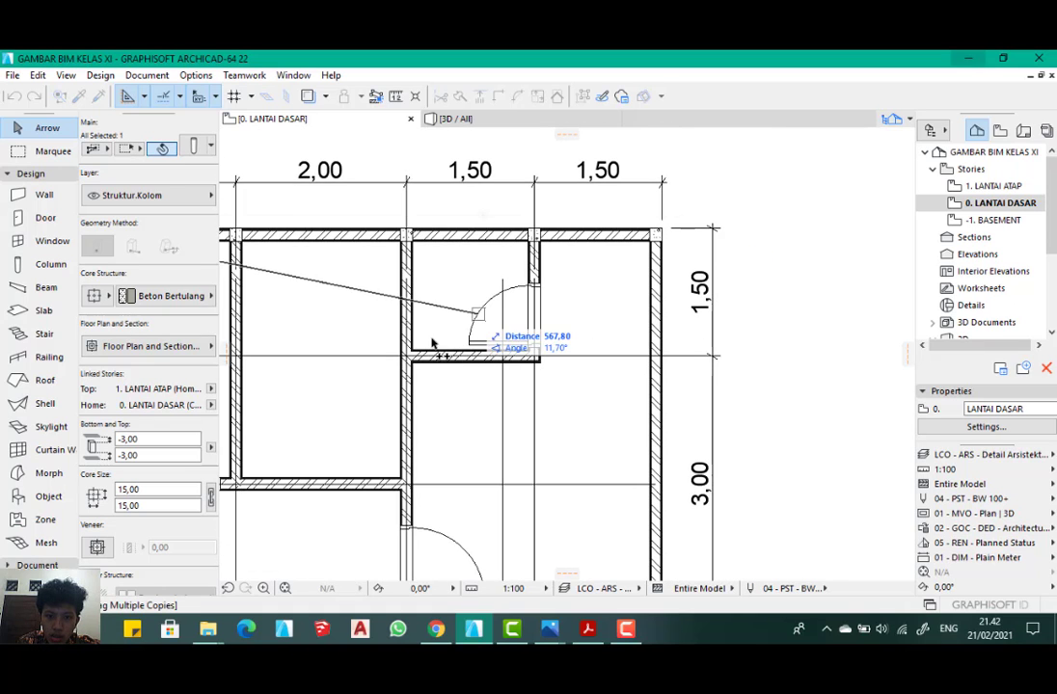
scroll(410, 365, "up", 3)
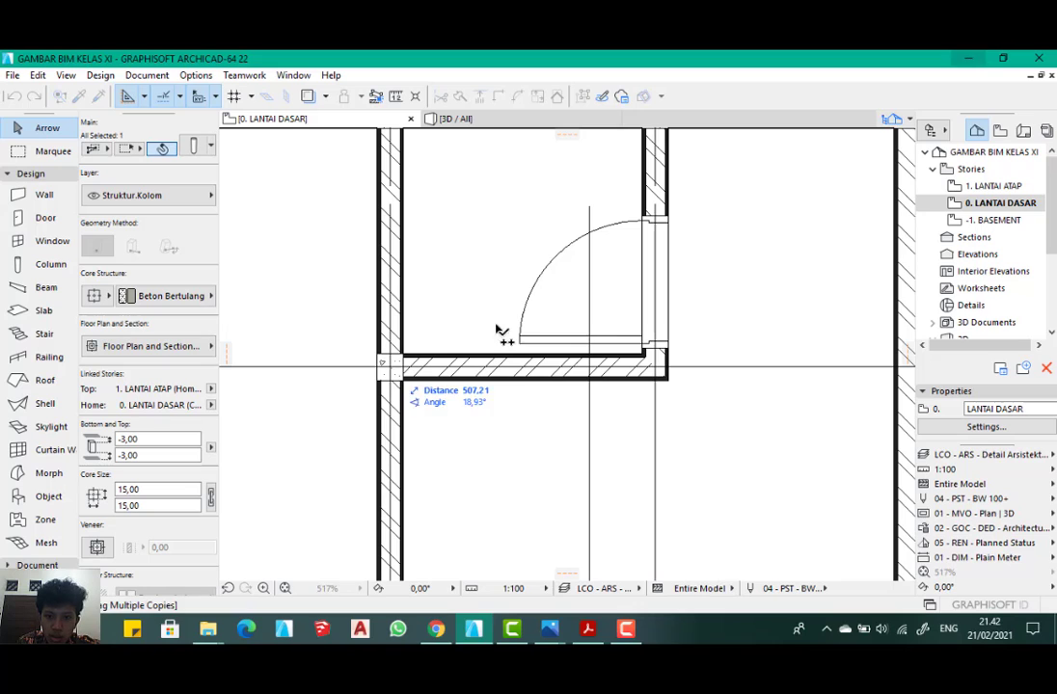
scroll(602, 372, "up", 3)
scroll(637, 366, "down", 2)
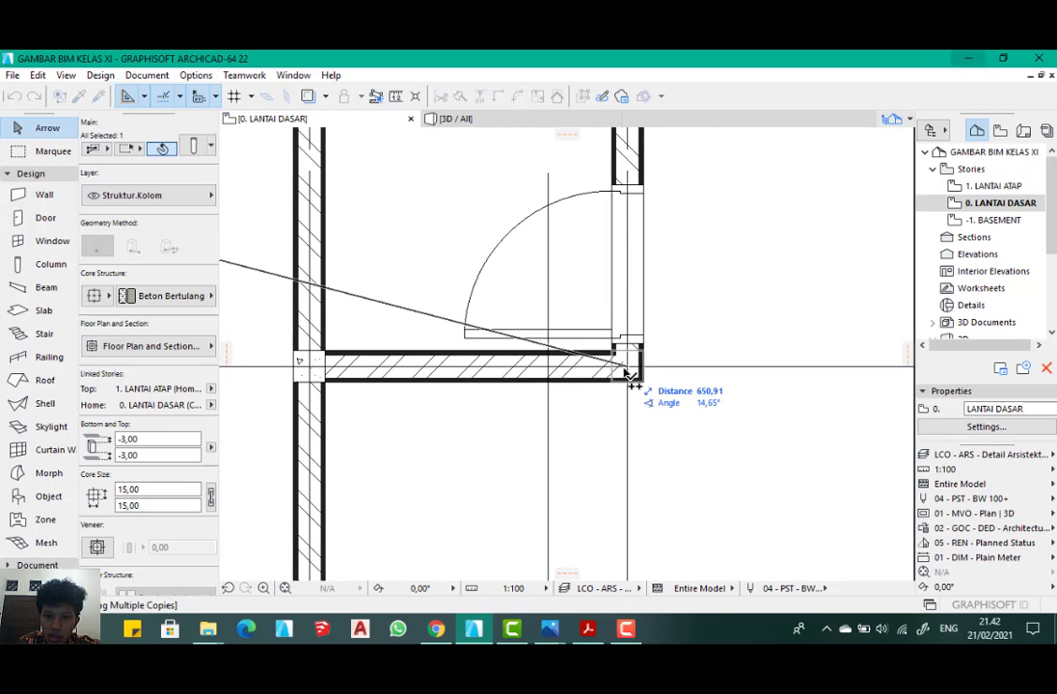
- Place column copies along the grid 6 wall at its junctions with grids A, B, C and D
scroll(745, 299, "down", 5)
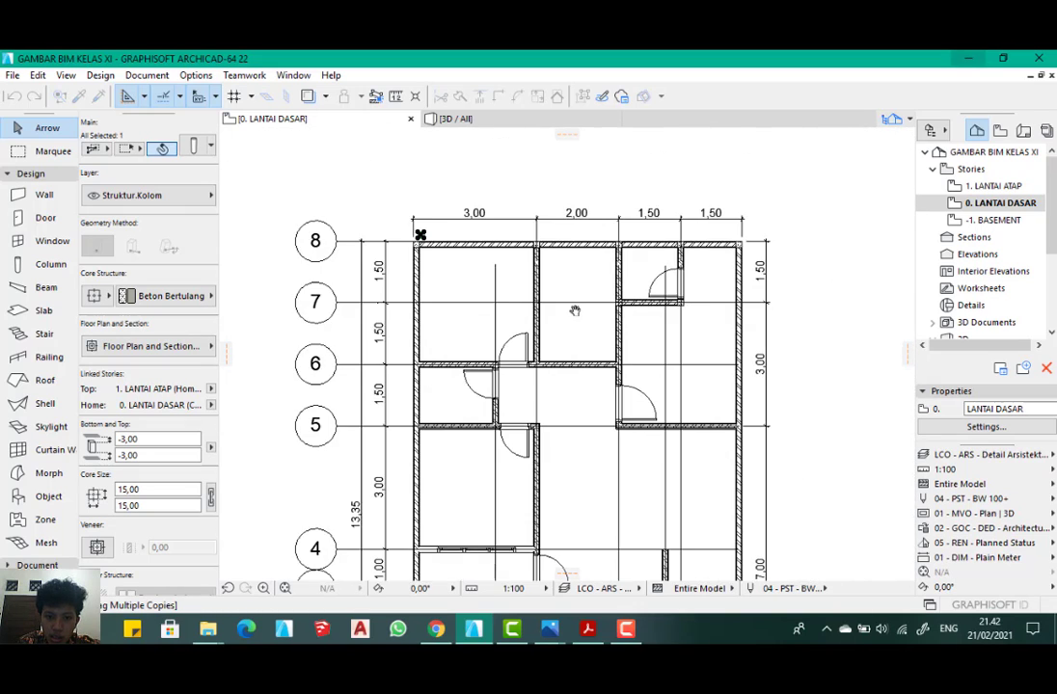
scroll(490, 345, "up", 4)
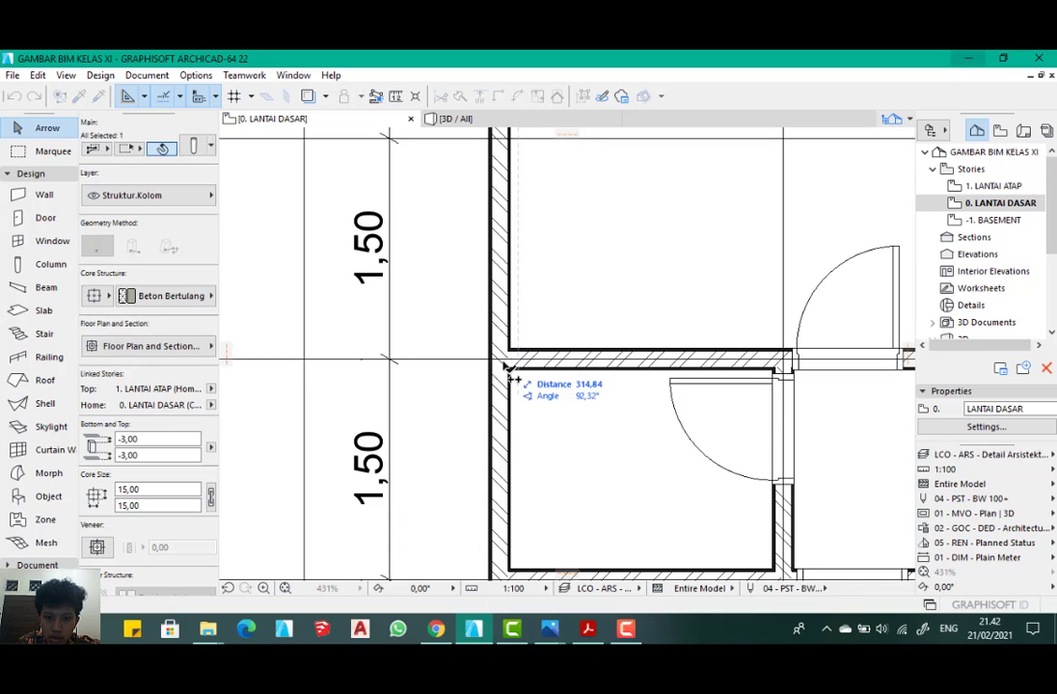
scroll(498, 358, "down", 2)
scroll(642, 325, "up", 3)
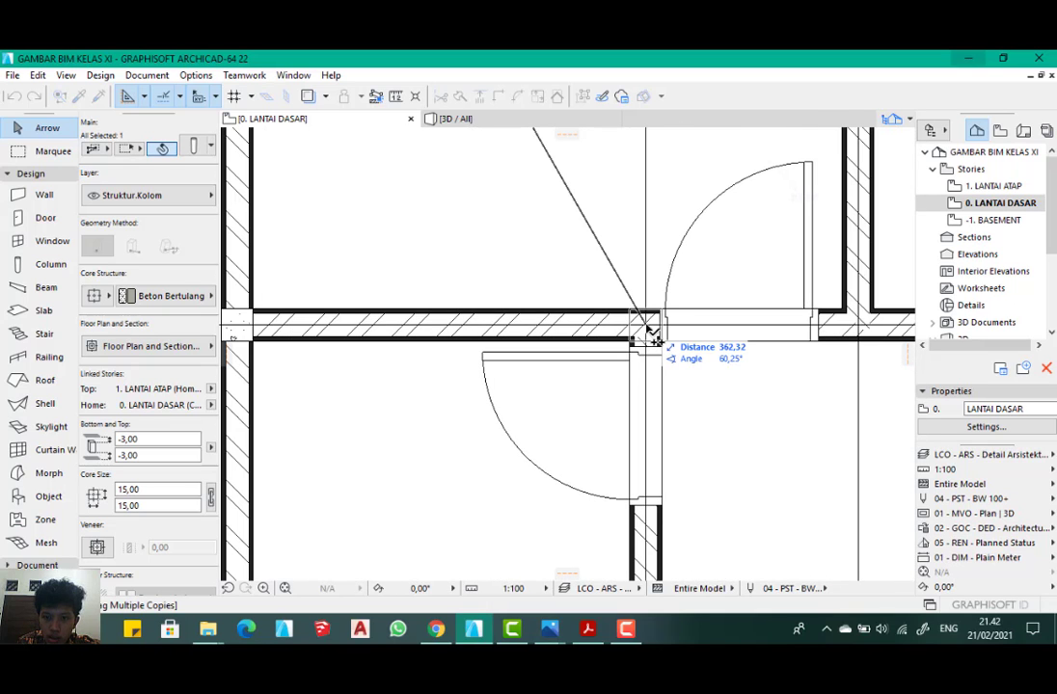
scroll(516, 318, "down", 4)
scroll(649, 311, "up", 4)
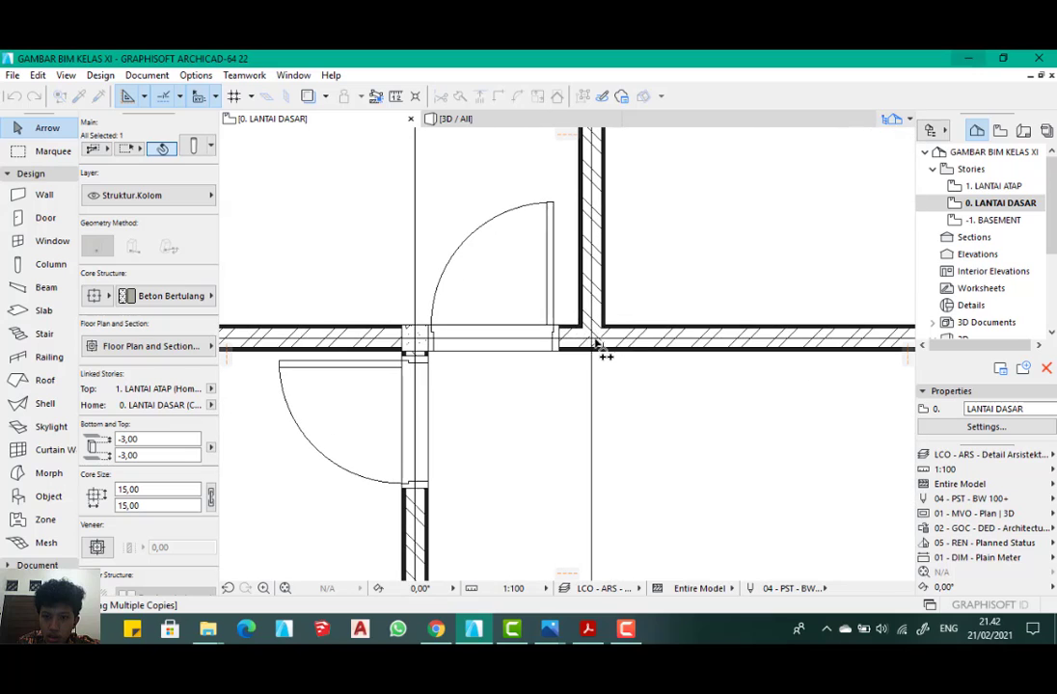
scroll(579, 328, "down", 4)
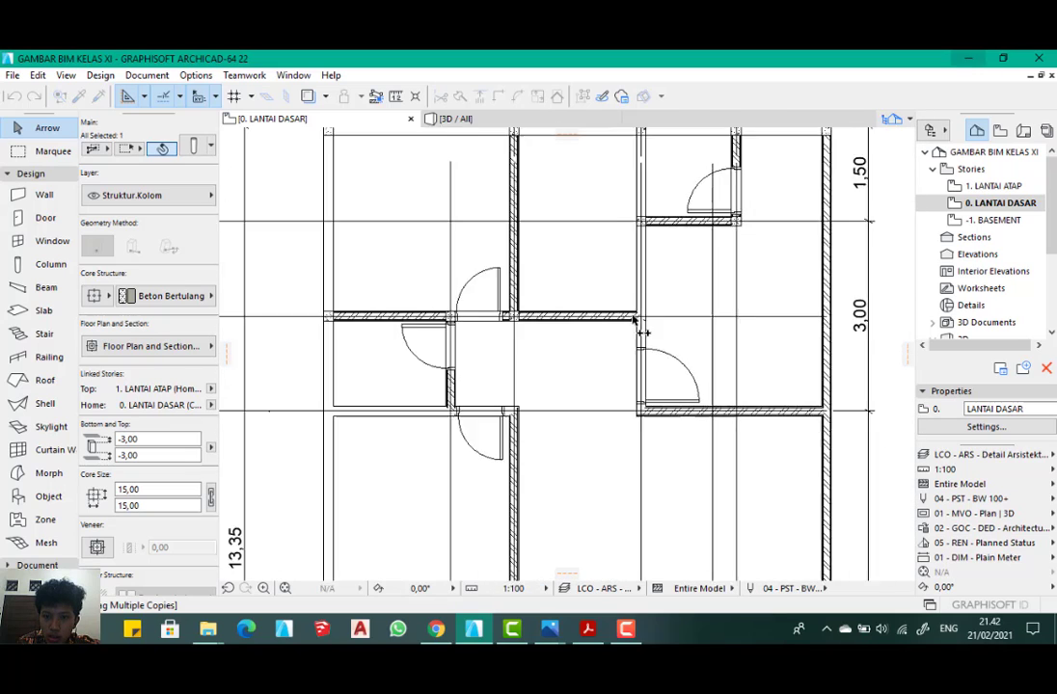
scroll(550, 434, "up", 4)
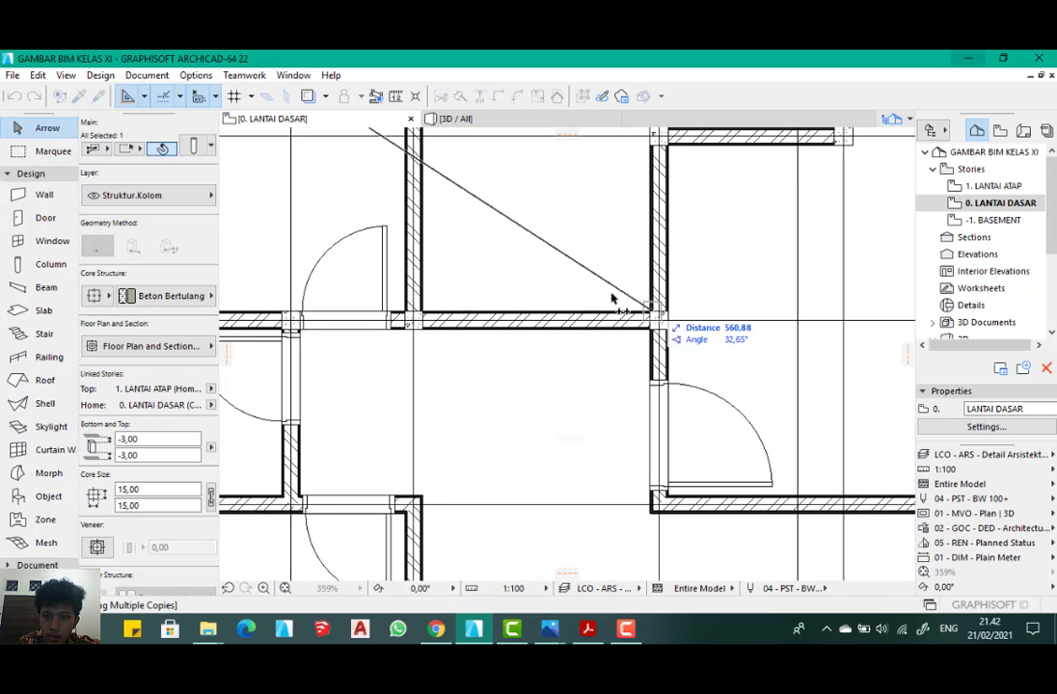
- Place column copies at the grid 5 wall corners and junctions on grids G, D, C, B and A
scroll(685, 284, "down", 4)
scroll(751, 396, "up", 5)
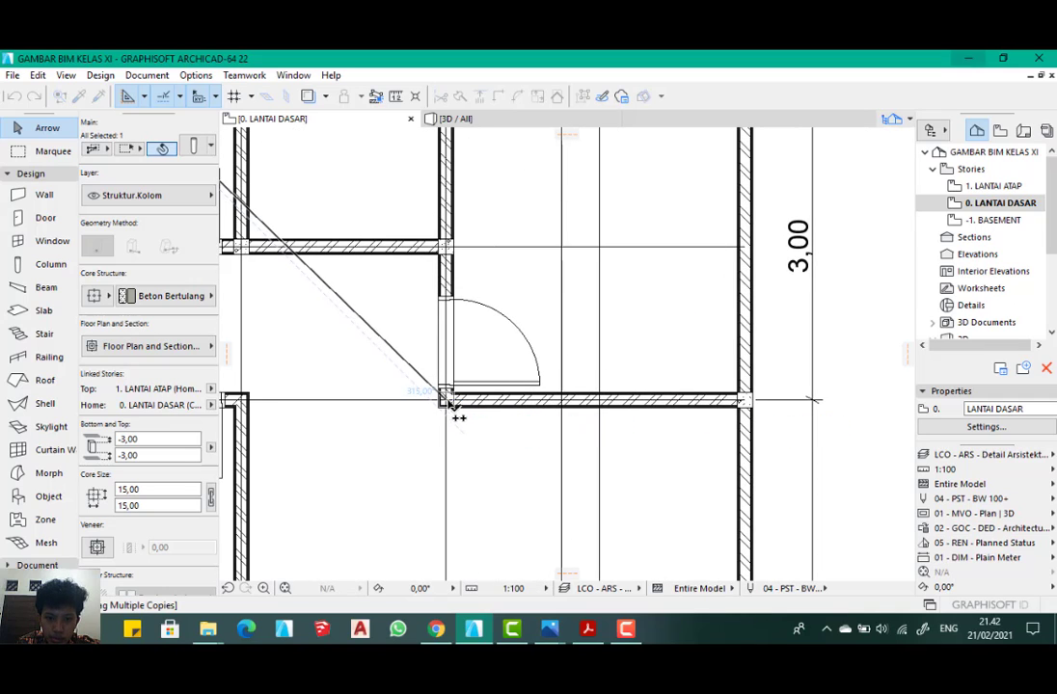
scroll(543, 337, "down", 4)
scroll(521, 339, "up", 5)
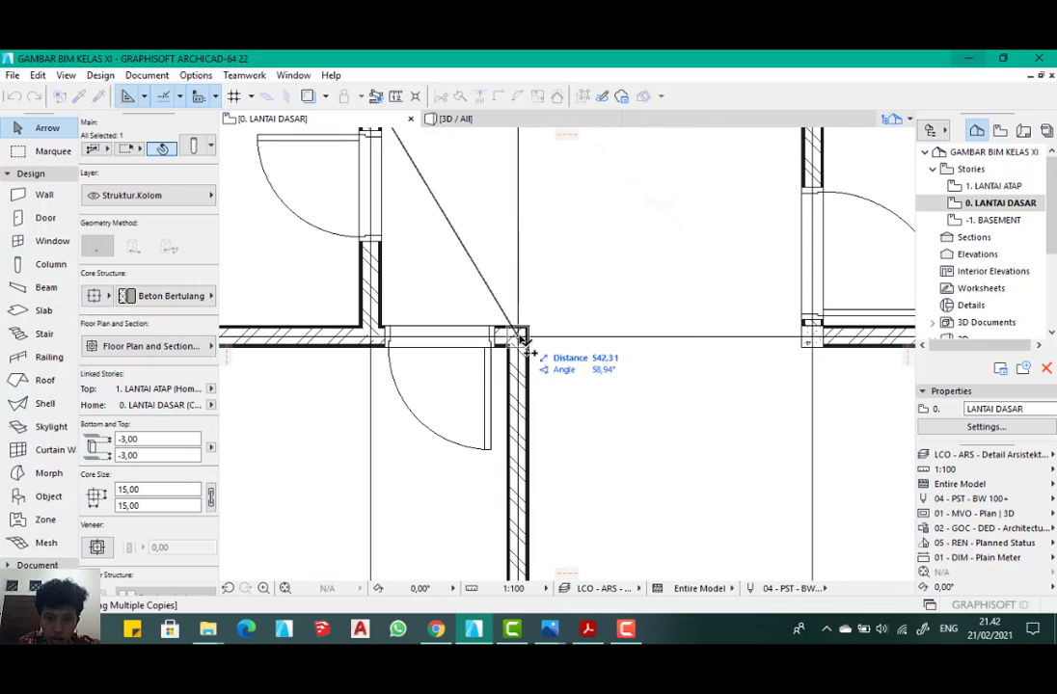
scroll(528, 345, "down", 4)
scroll(530, 345, "up", 3)
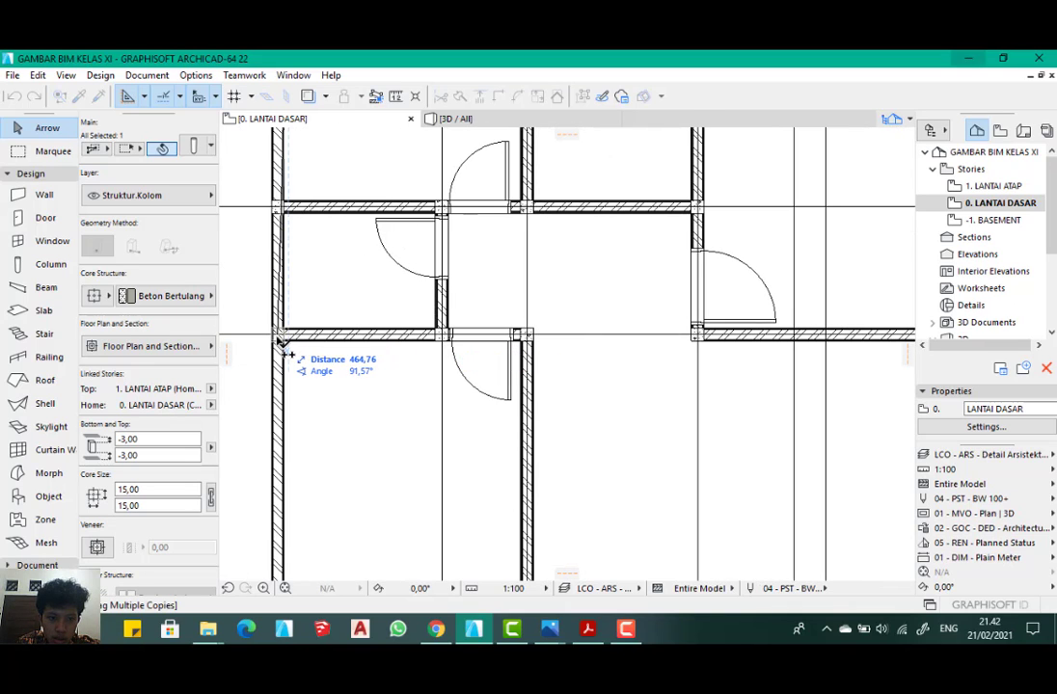
- Place column copies at both ends of the windowed grid 4 wall, on grids A and C
scroll(289, 348, "down", 4)
scroll(385, 395, "up", 5)
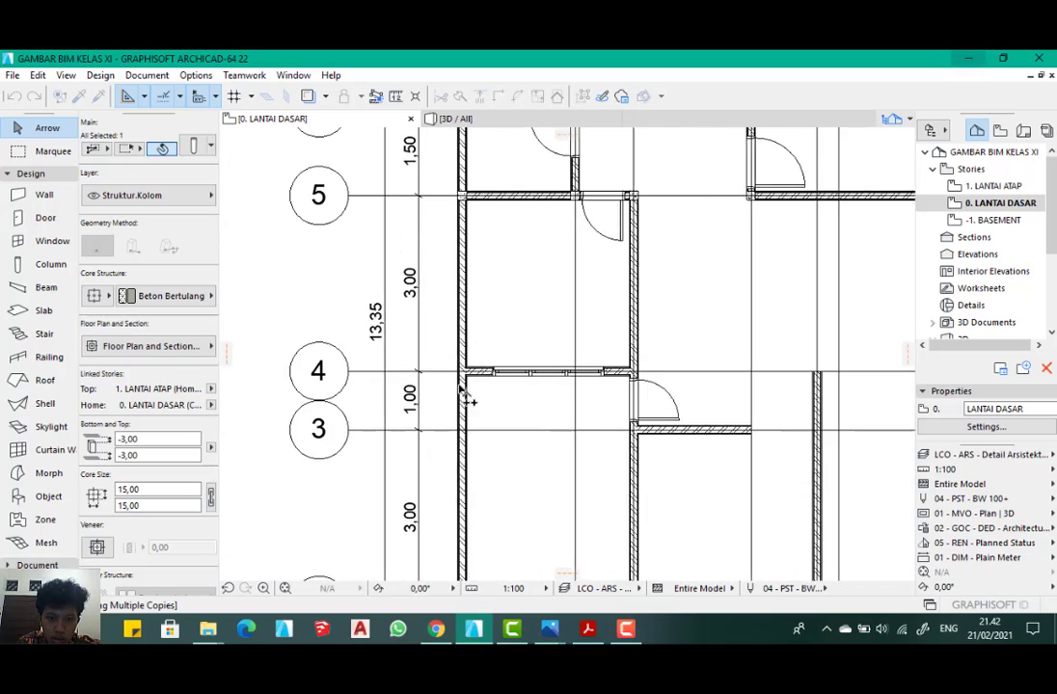
scroll(463, 392, "up", 3)
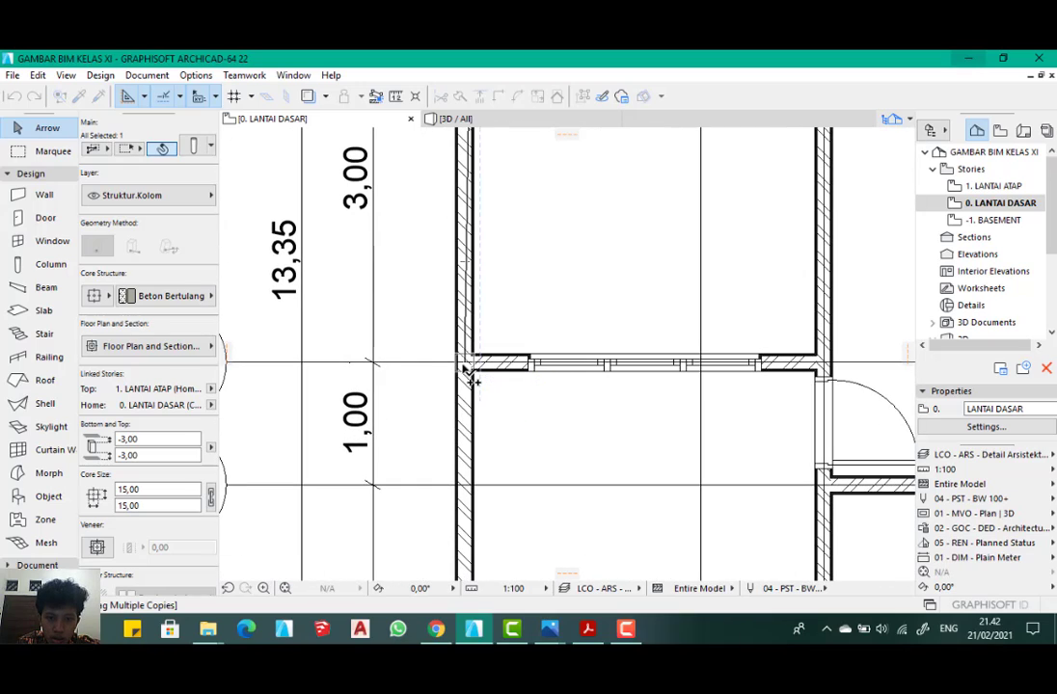
scroll(398, 359, "down", 3)
scroll(594, 370, "up", 4)
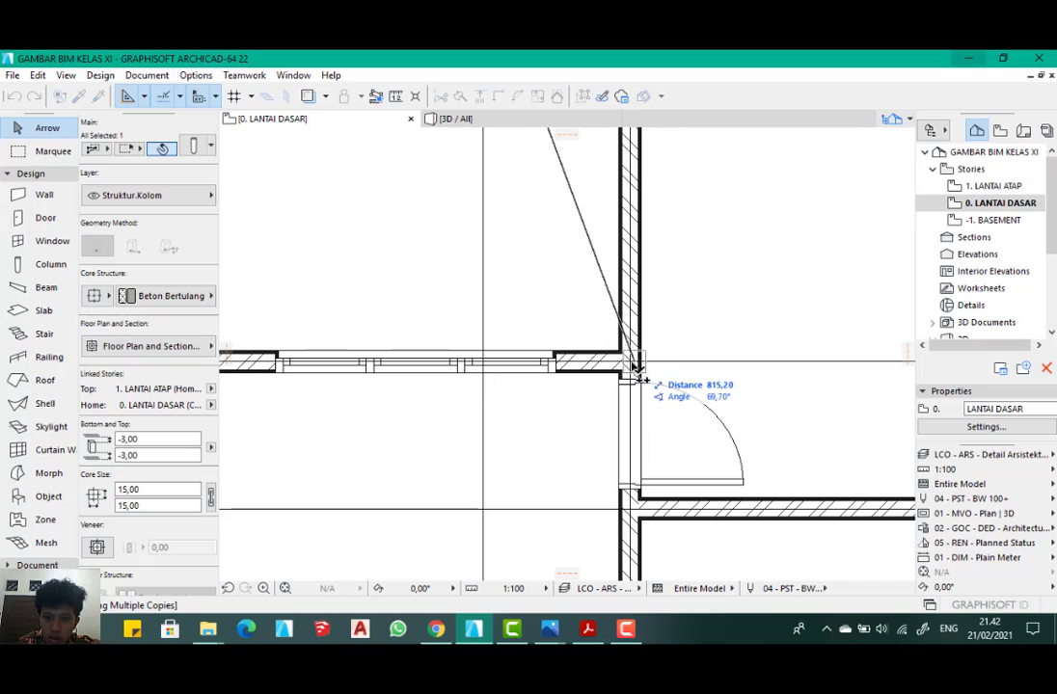
- Place column copies at both ends of the short grid 3 wall and at the free upper end of the grid E wall
scroll(627, 371, "down", 3)
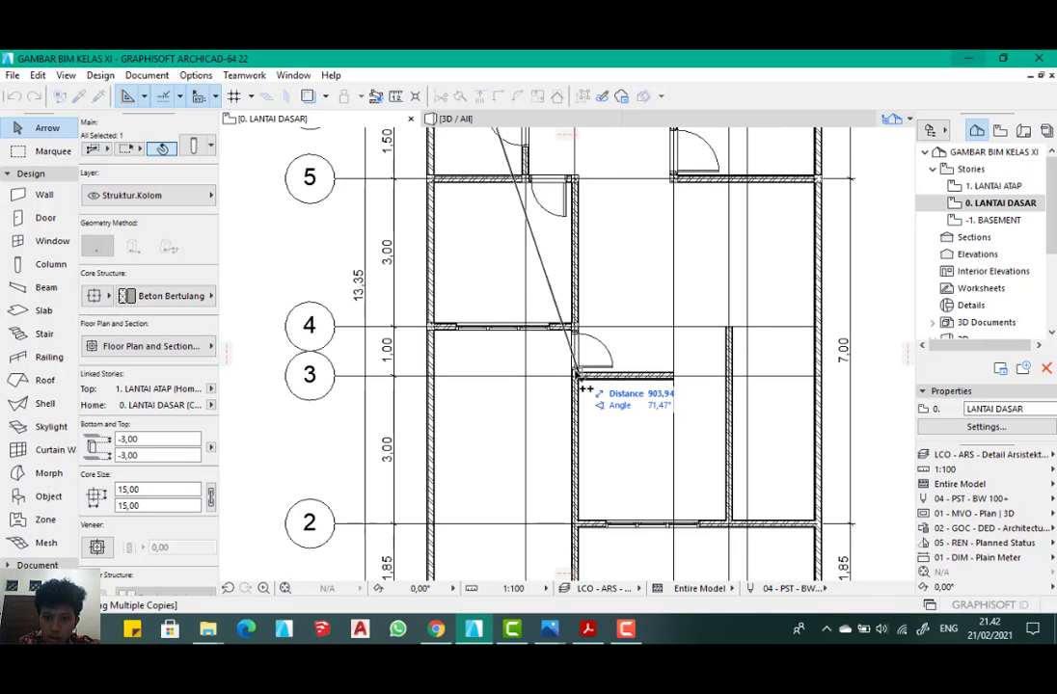
scroll(677, 390, "up", 4)
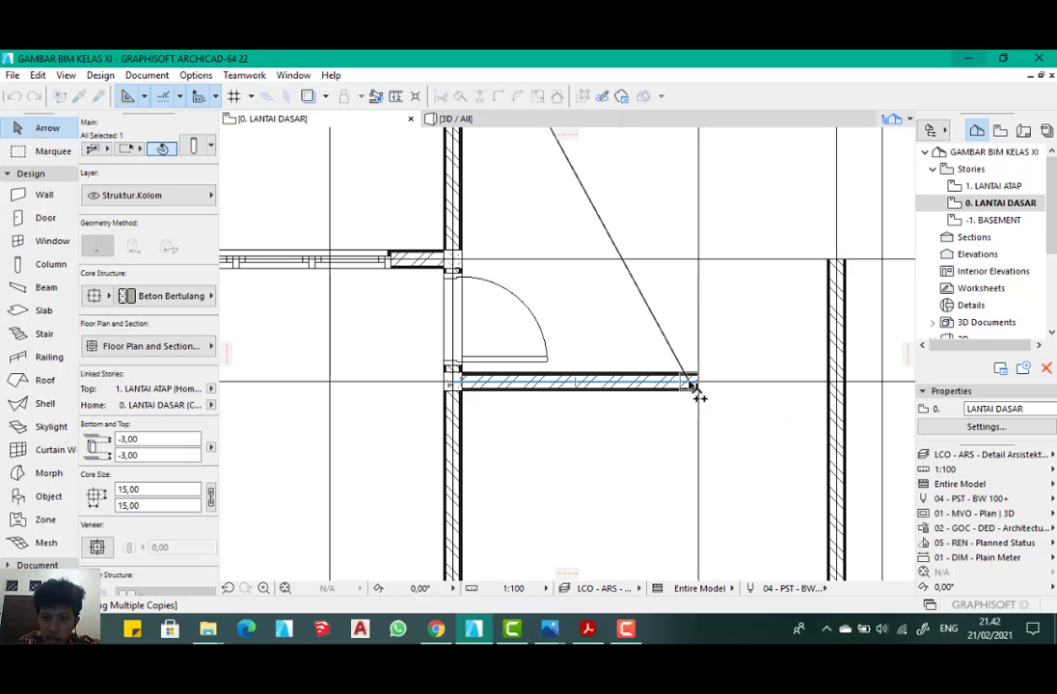
scroll(692, 387, "down", 3)
scroll(740, 347, "up", 4)
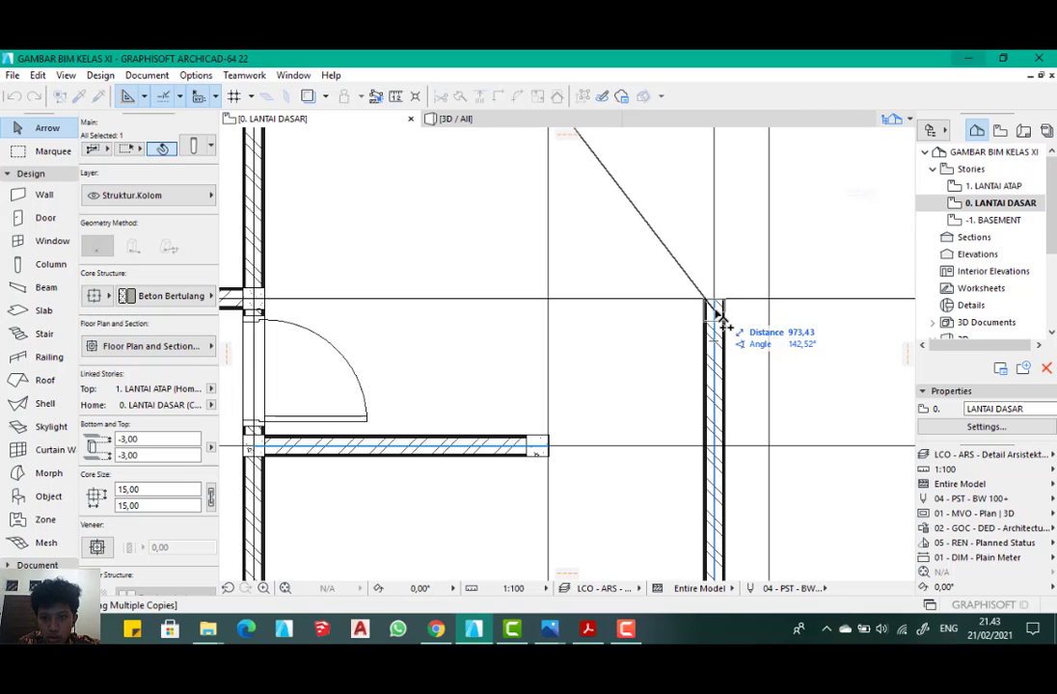
- Place column copies along the grid 2 wall at its junctions with grids G, E and C
scroll(587, 313, "down", 3)
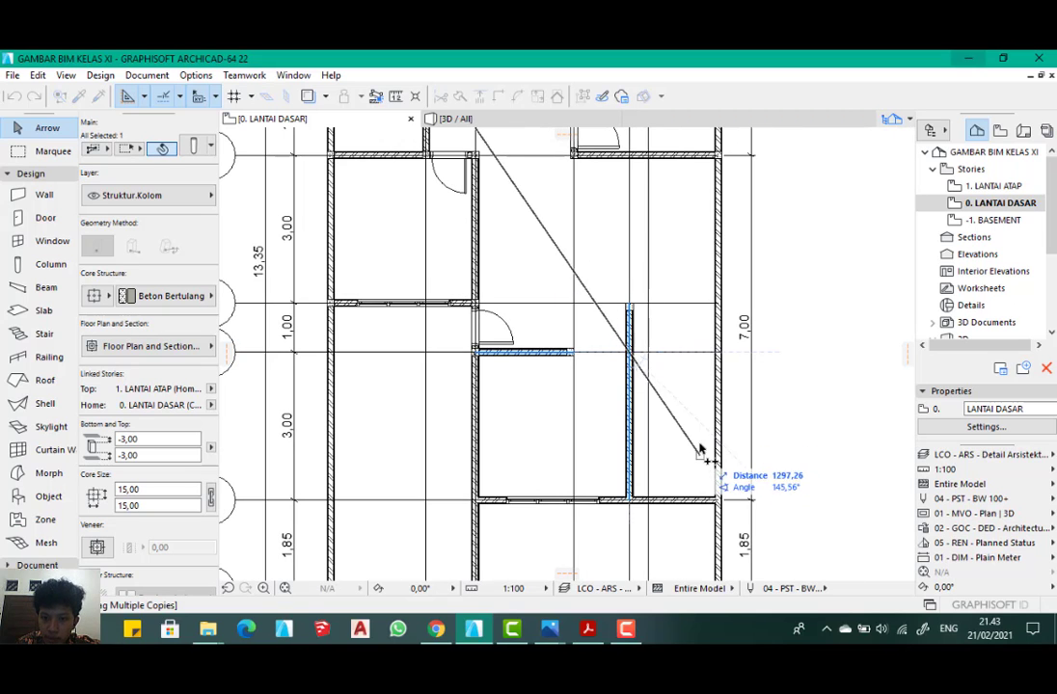
middle_click_drag(708, 448, 674, 386)
scroll(698, 449, "up", 5)
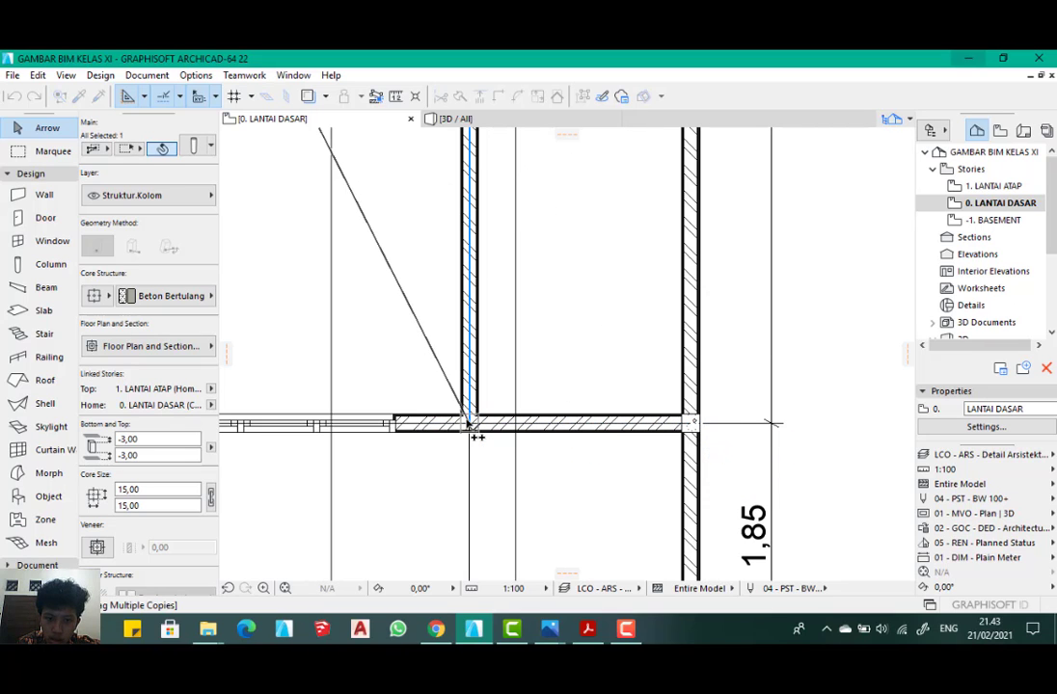
scroll(413, 419, "down", 3)
scroll(386, 386, "up", 4)
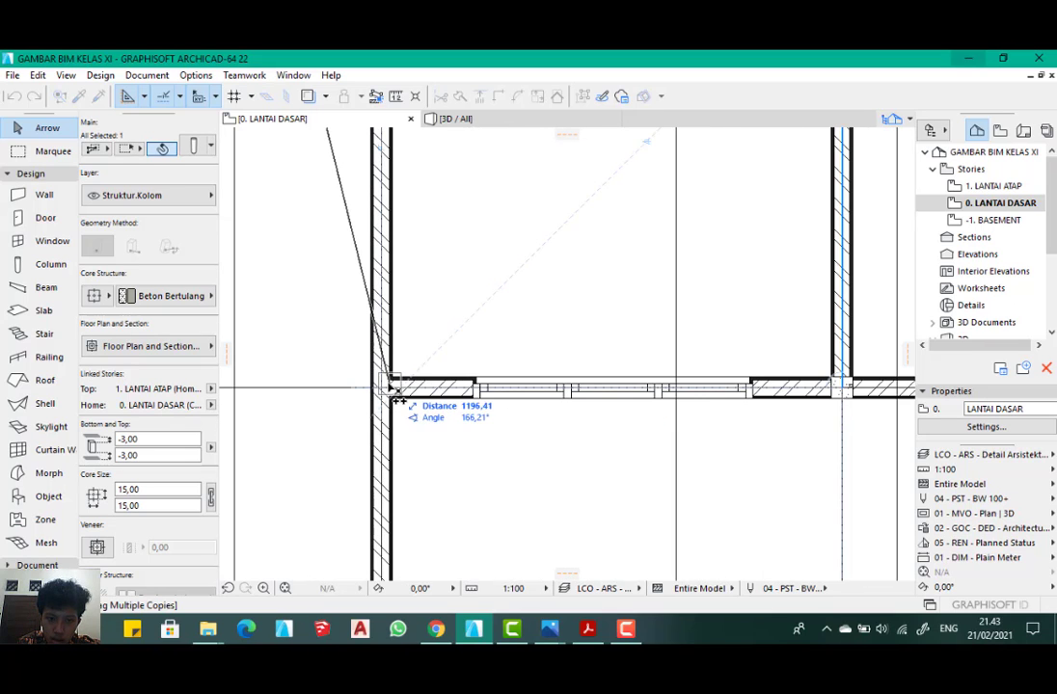
- Place a column copy at the lower end of the grid A outer wall, where it meets grid 1
scroll(384, 388, "down", 3)
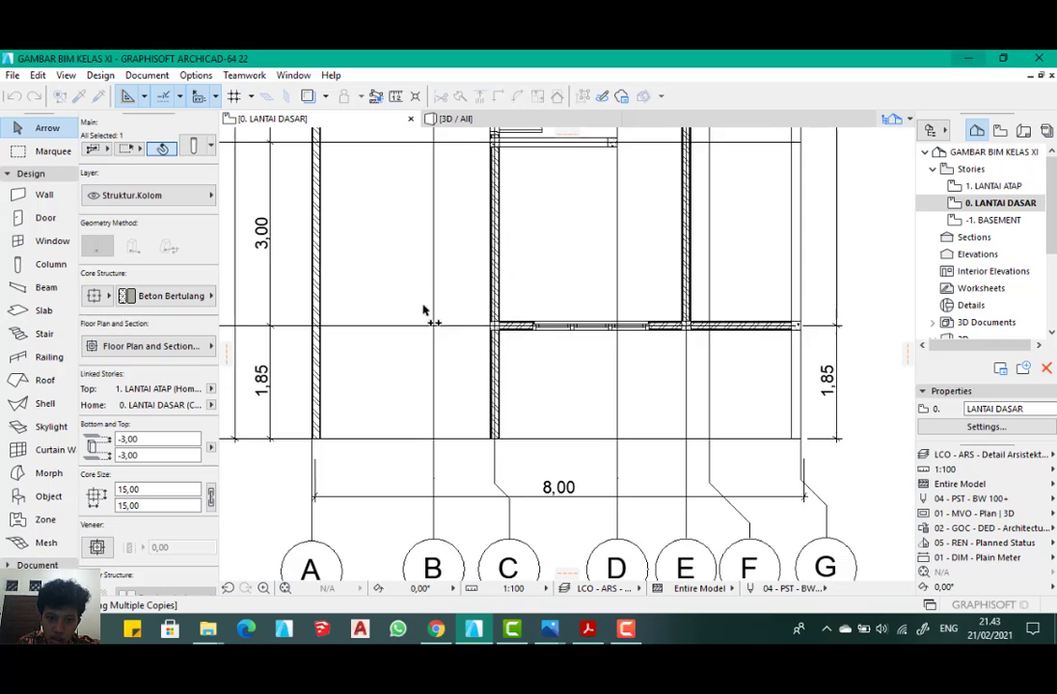
middle_click_drag(424, 309, 551, 338)
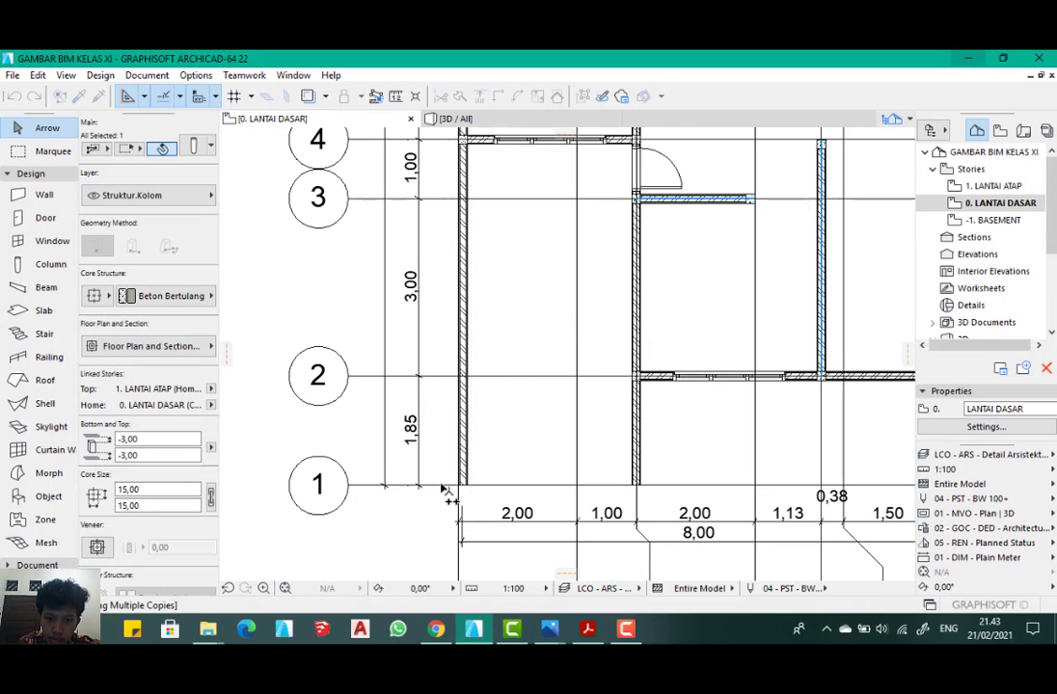
scroll(491, 494, "up", 3)
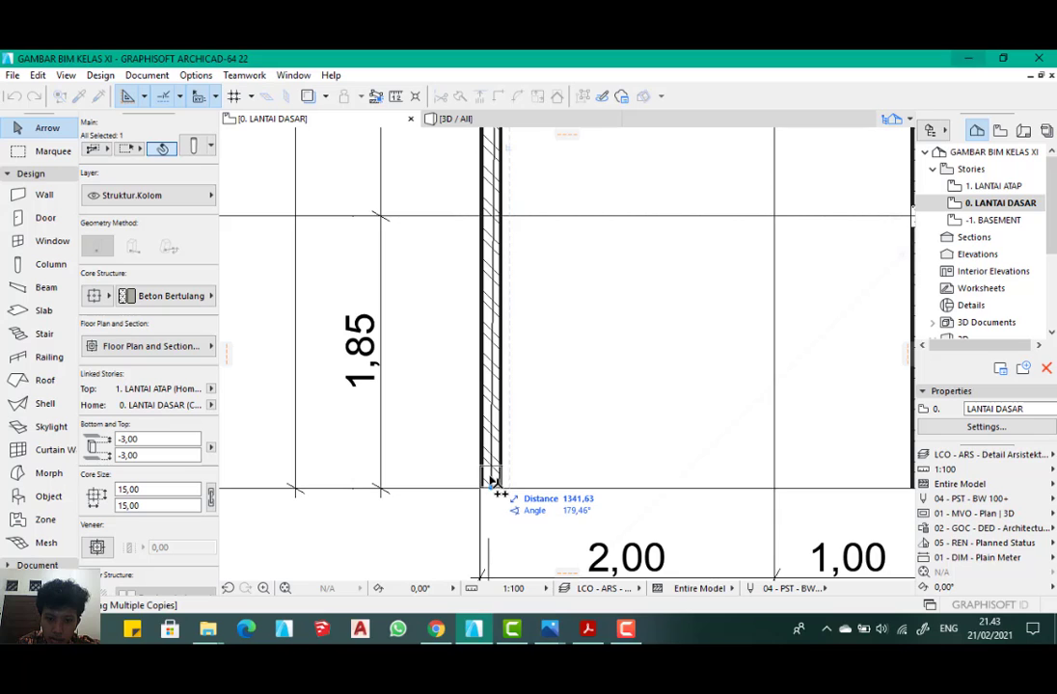
scroll(443, 415, "down", 5)
scroll(394, 406, "up", 4)
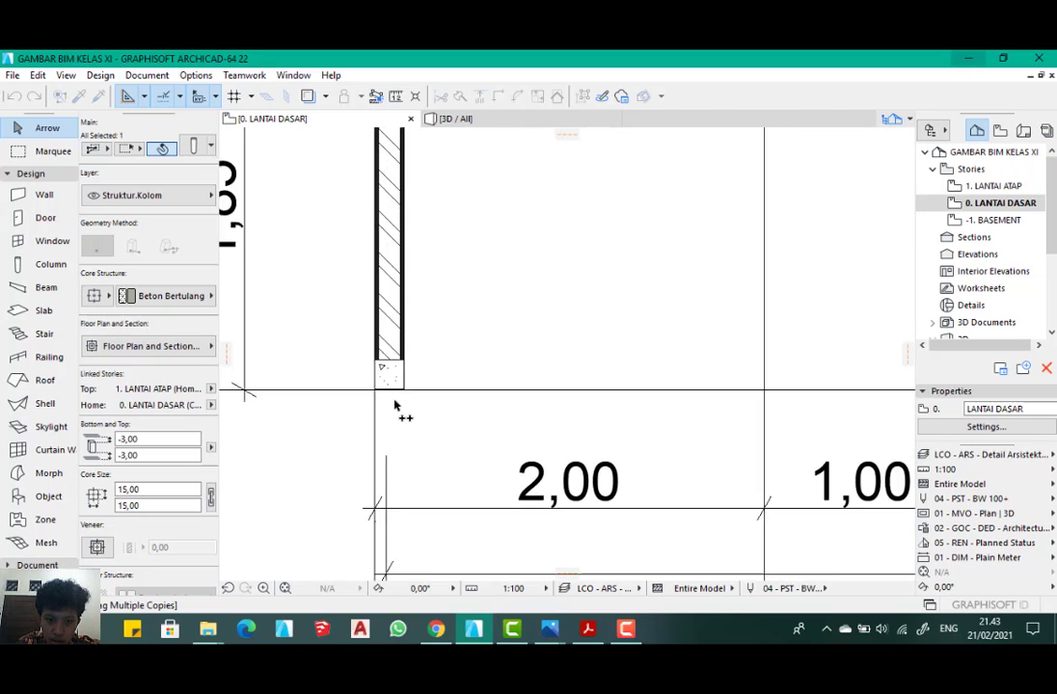
scroll(395, 406, "up", 3)
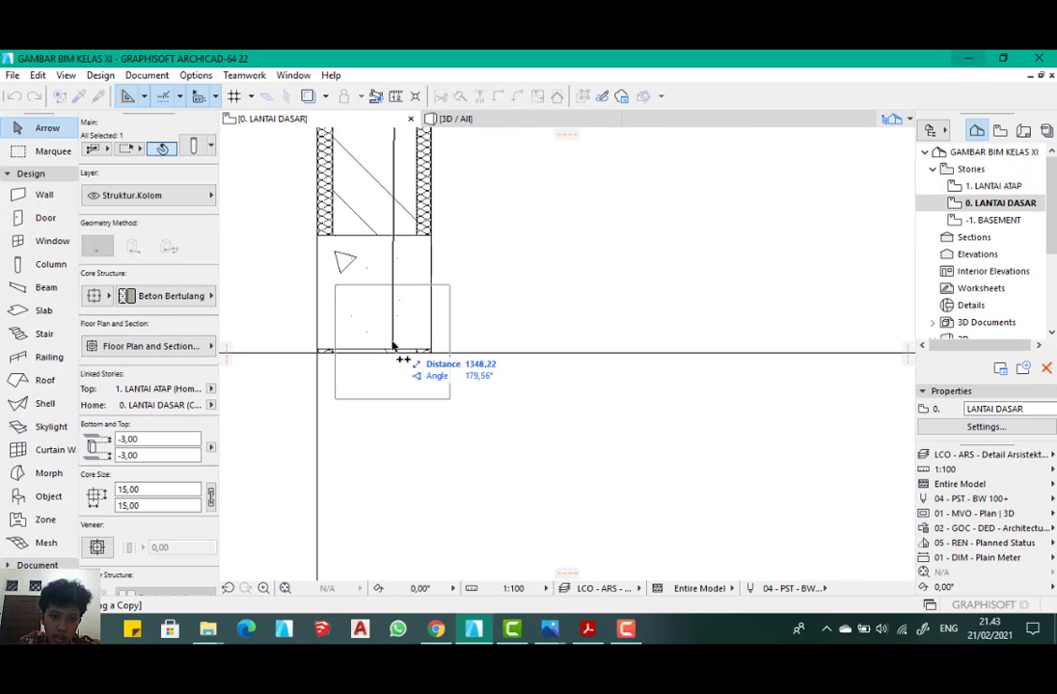
scroll(400, 393, "down", 5)
scroll(409, 367, "up", 2)
scroll(379, 429, "down", 2)
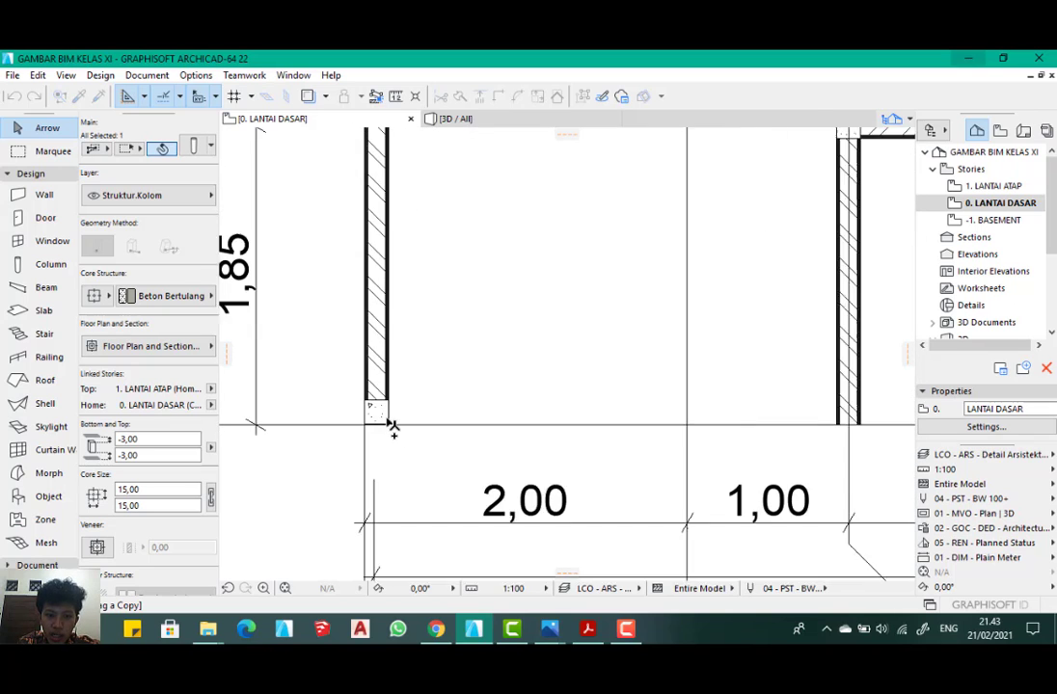
- Finish the multiply-copy operation at the column on the lower end of the grid A wall
scroll(375, 420, "up", 1)
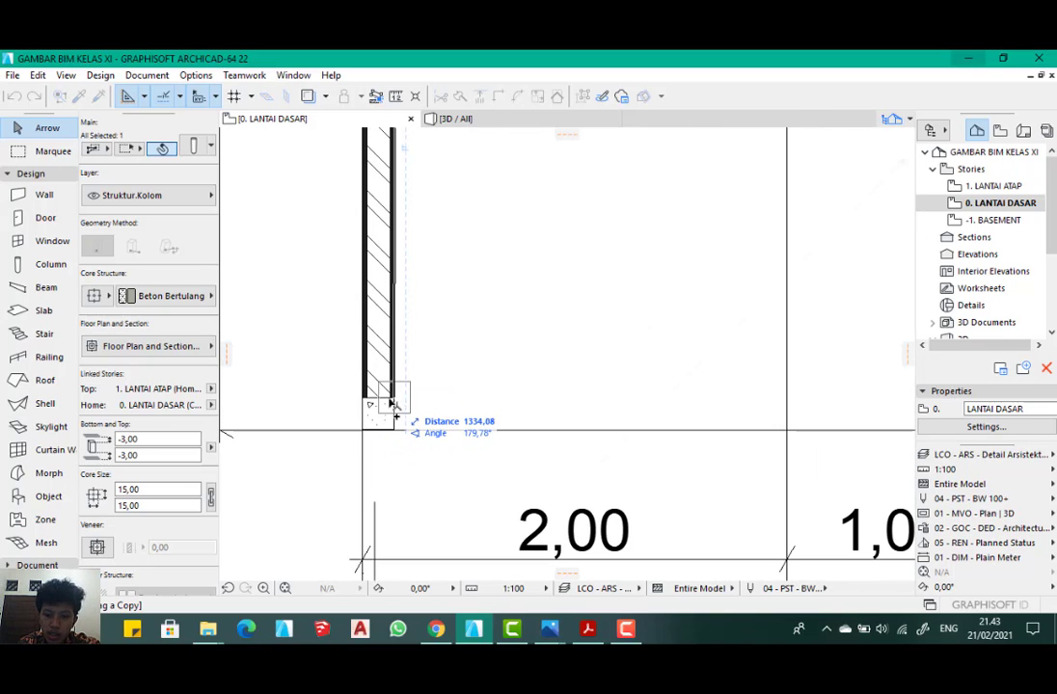
scroll(405, 405, "down", 2)
scroll(408, 402, "up", 3)
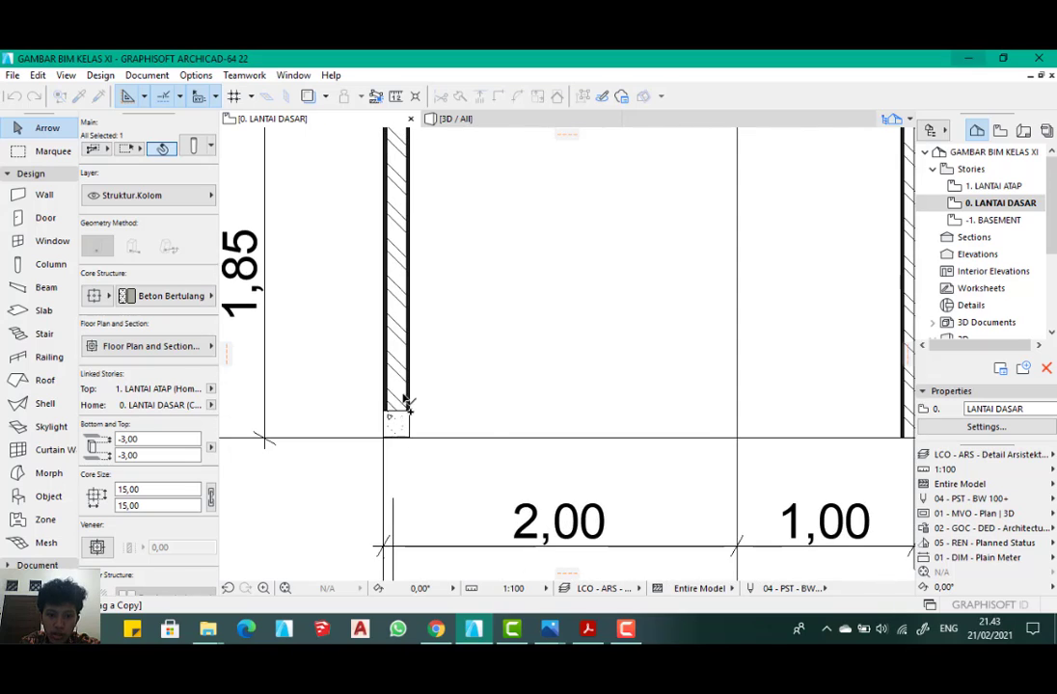
left_click(411, 421)
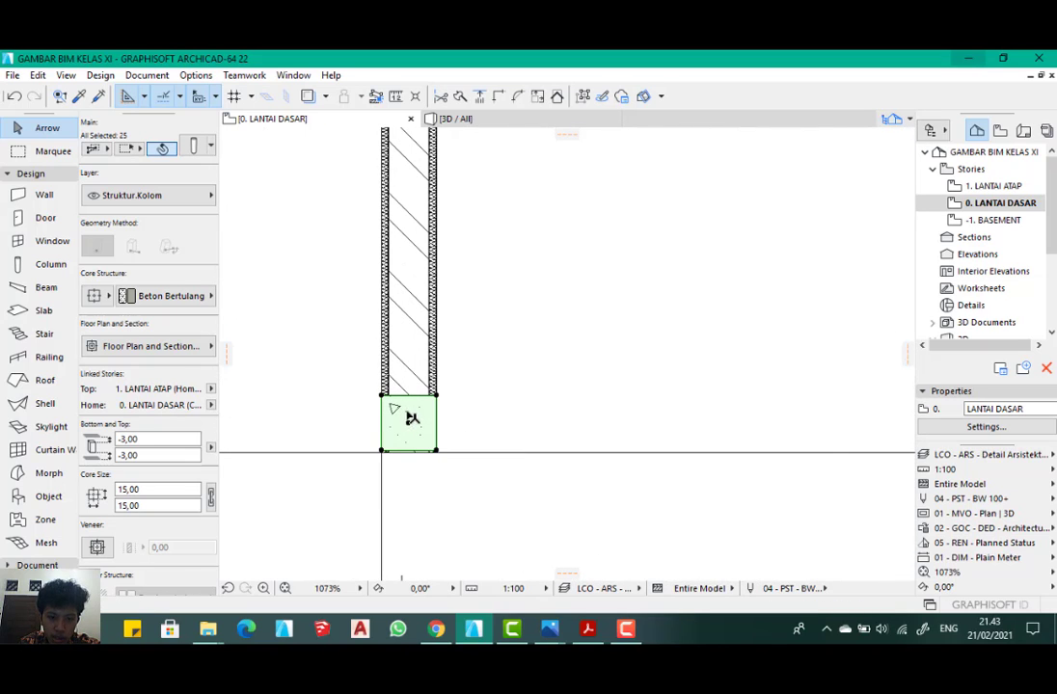
- Delete the selected columns on the ground-floor plan and undo the deletion
left_click(439, 409)
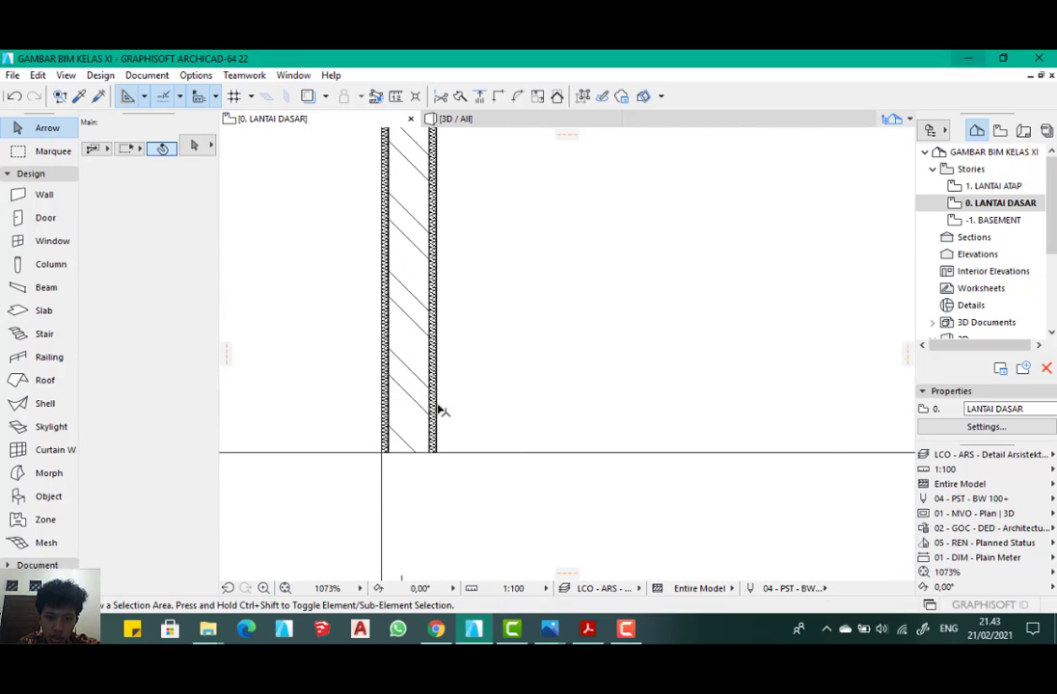
scroll(435, 406, "down", 6)
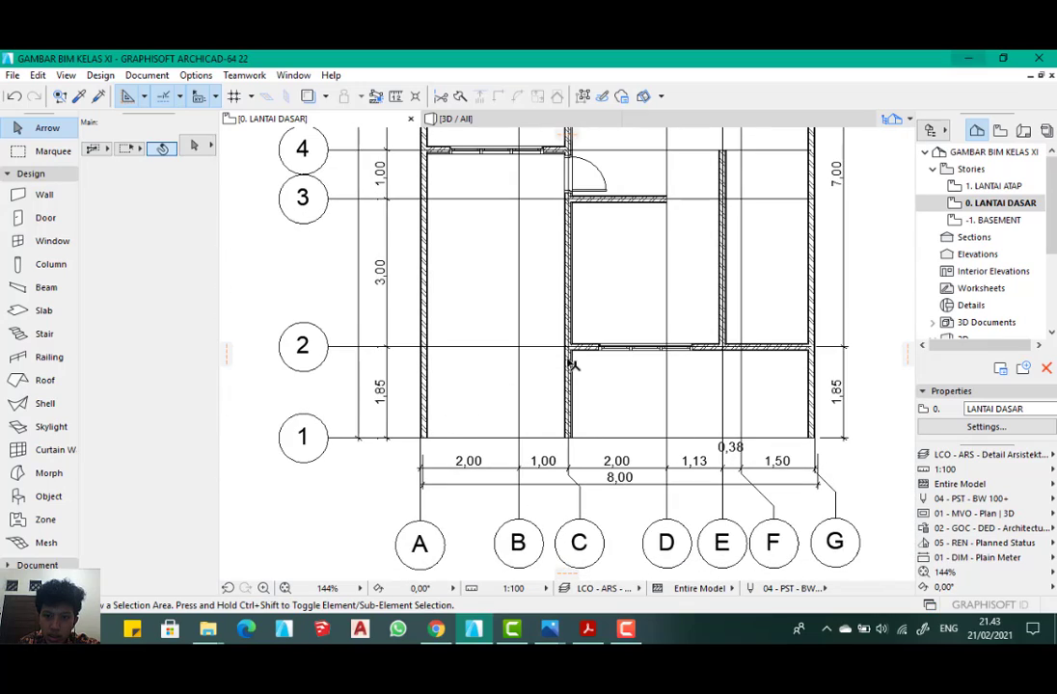
scroll(572, 360, "up", 1)
scroll(571, 279, "down", 1)
scroll(629, 221, "up", 1)
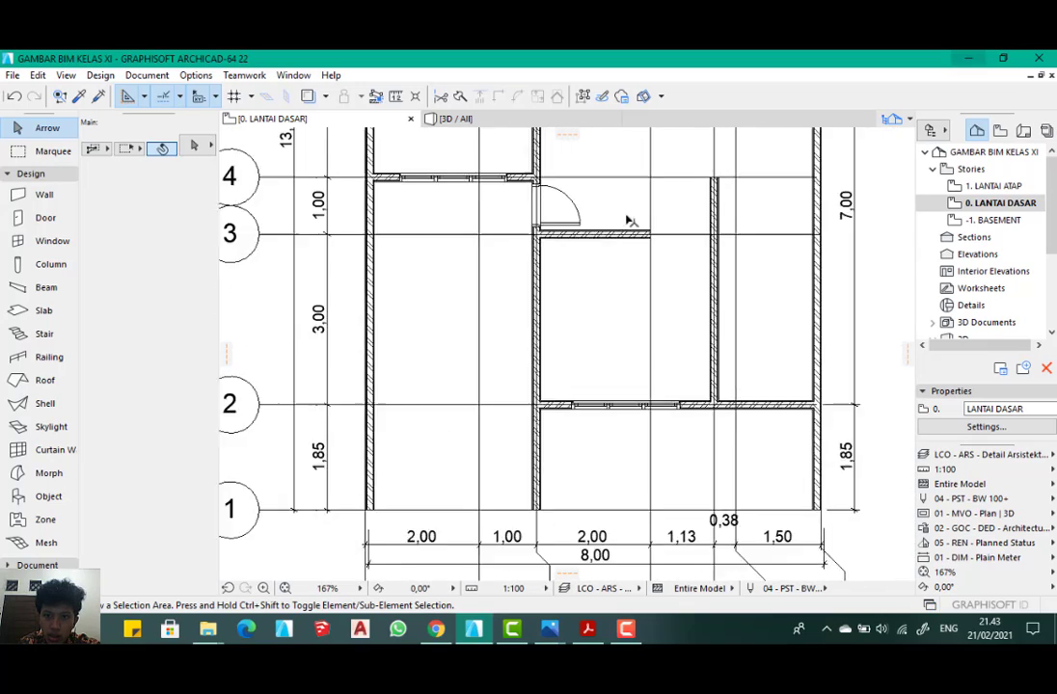
scroll(629, 221, "up", 5)
middle_click_drag(593, 319, 627, 429)
scroll(590, 419, "down", 10)
middle_click_drag(539, 326, 538, 323)
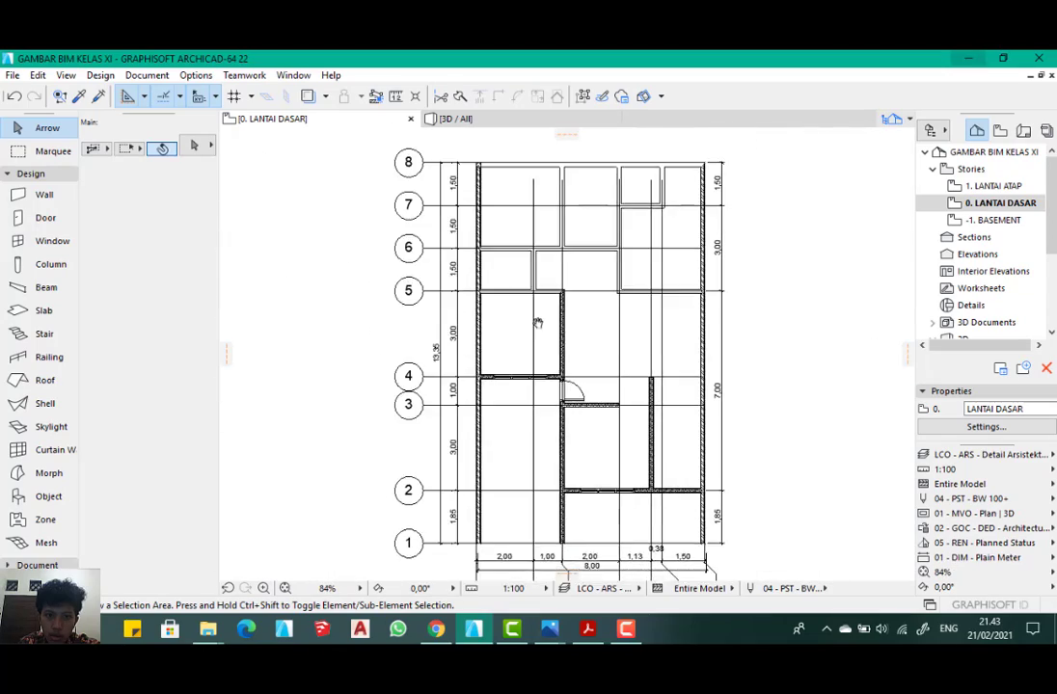
left_click_drag(538, 323, 519, 383)
scroll(484, 213, "up", 5)
scroll(486, 299, "down", 2)
middle_click_drag(502, 325, 481, 305)
scroll(439, 241, "up", 5)
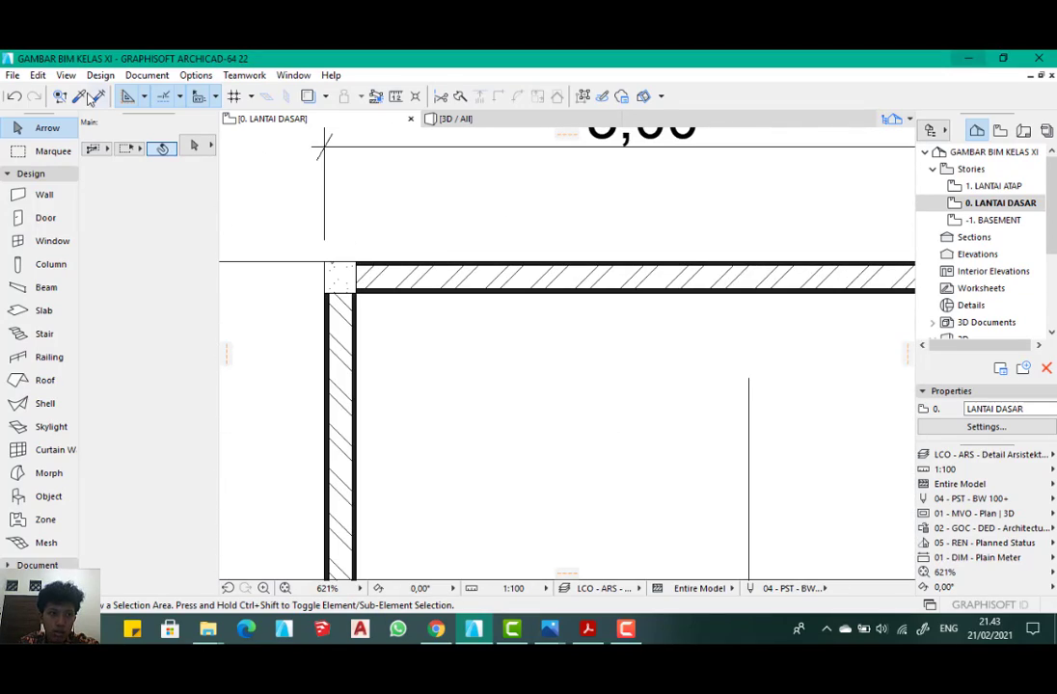
left_click(14, 97)
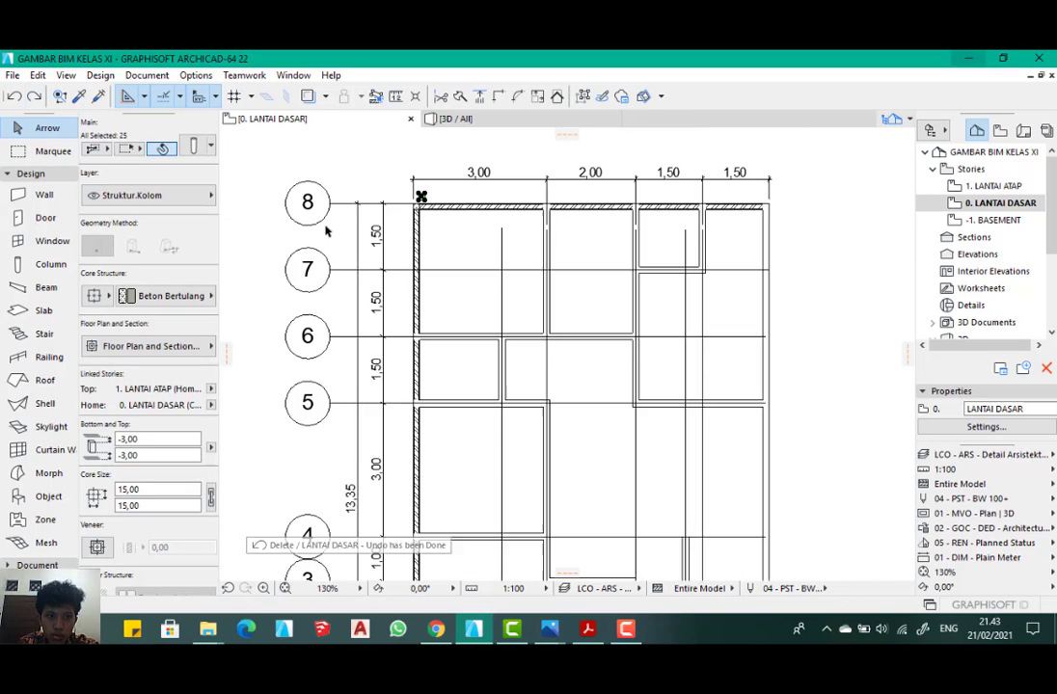
- Clear the column selection and examine the column at the lower end of the grid A wall
scroll(503, 266, "down", 3)
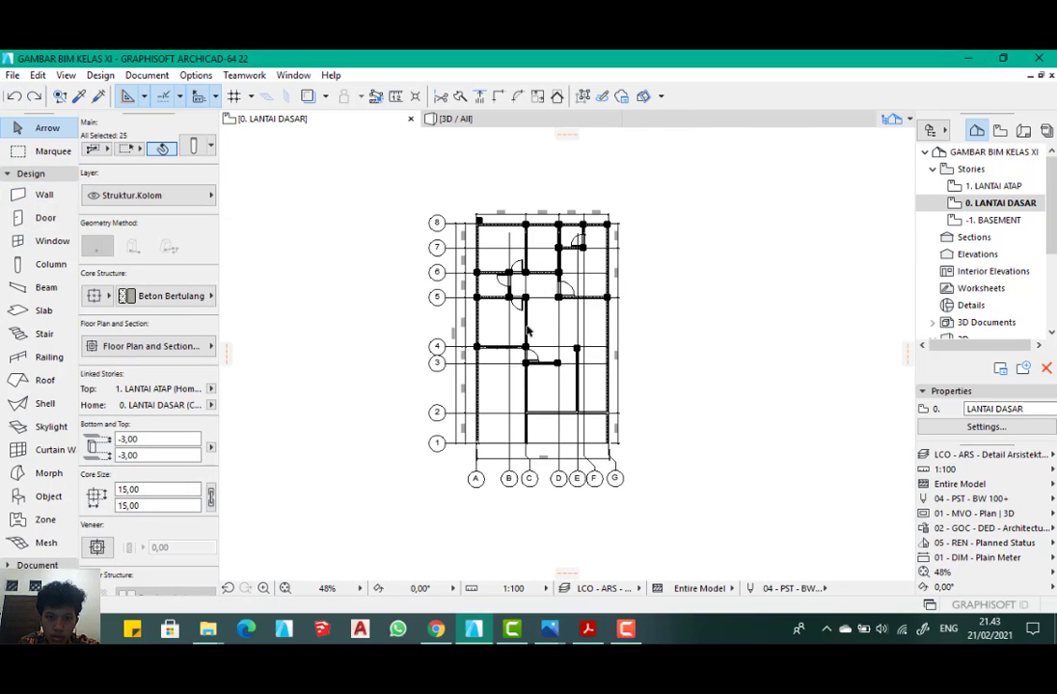
scroll(491, 406, "up", 5)
scroll(442, 493, "down", 3)
scroll(442, 493, "up", 8)
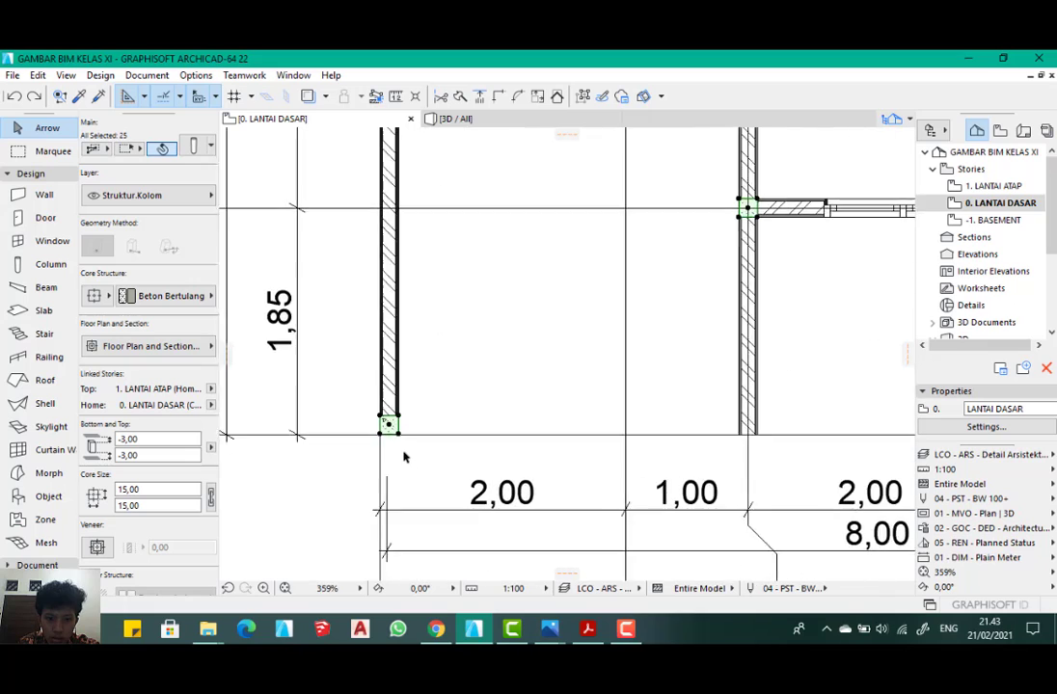
left_click(318, 493)
scroll(378, 391, "up", 3)
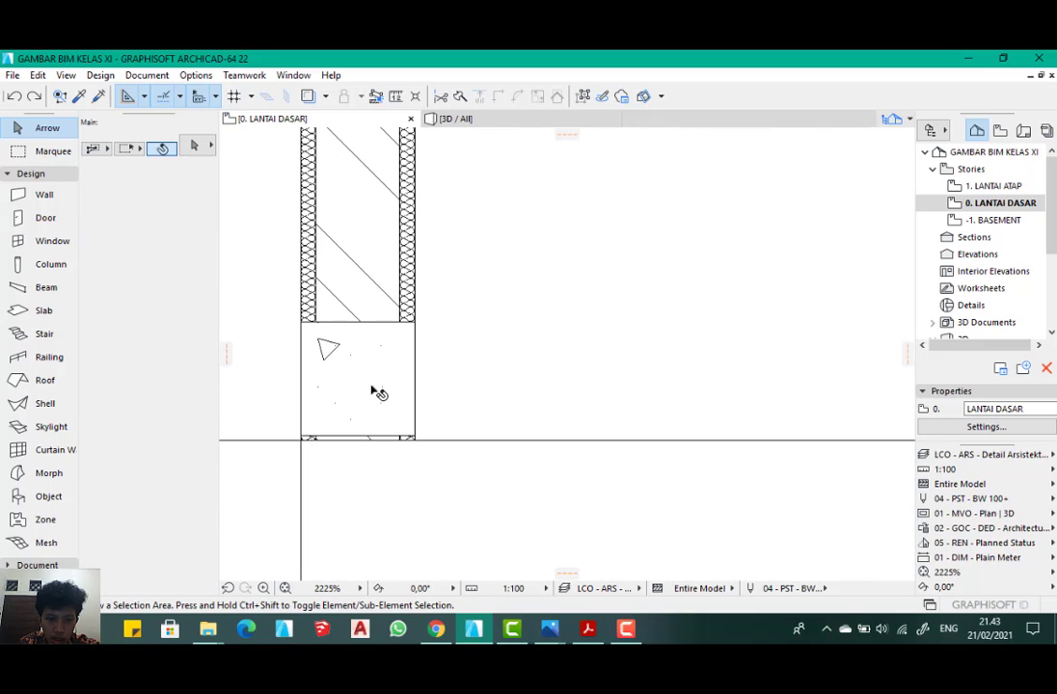
left_click(376, 344)
left_click(386, 323)
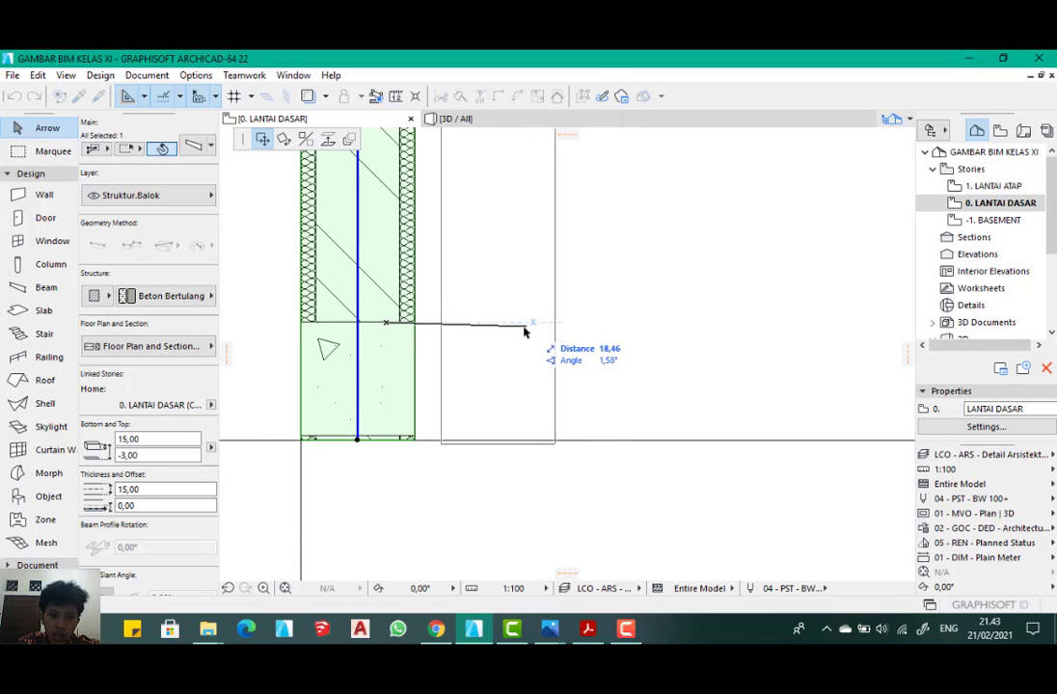
key("Escape")
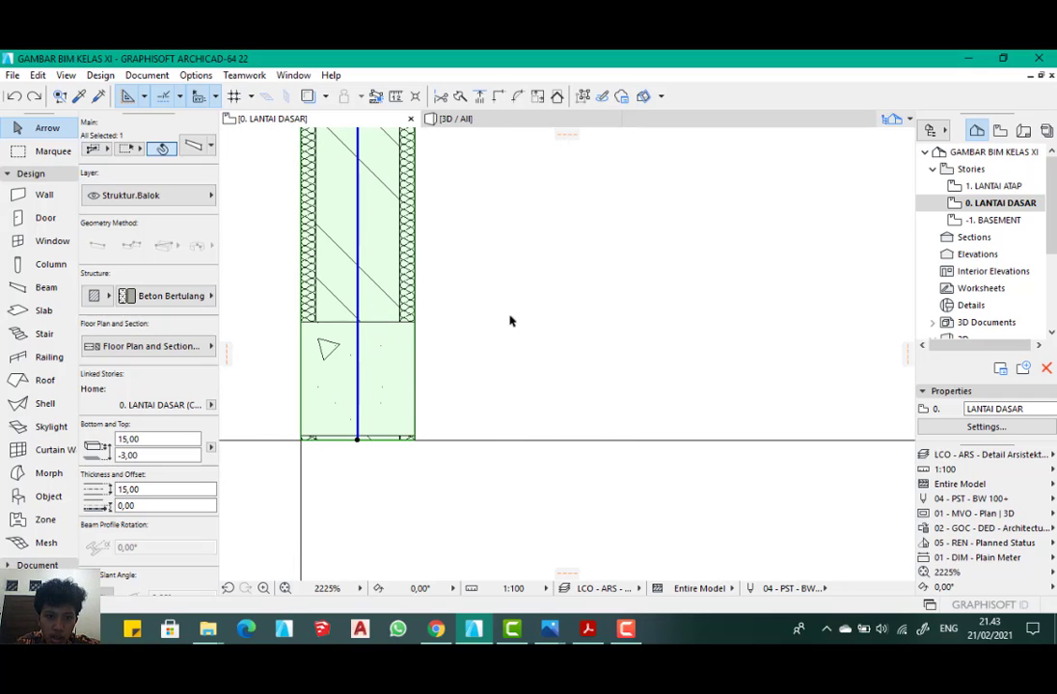
key("Escape")
scroll(379, 376, "down", 3)
left_click(383, 368)
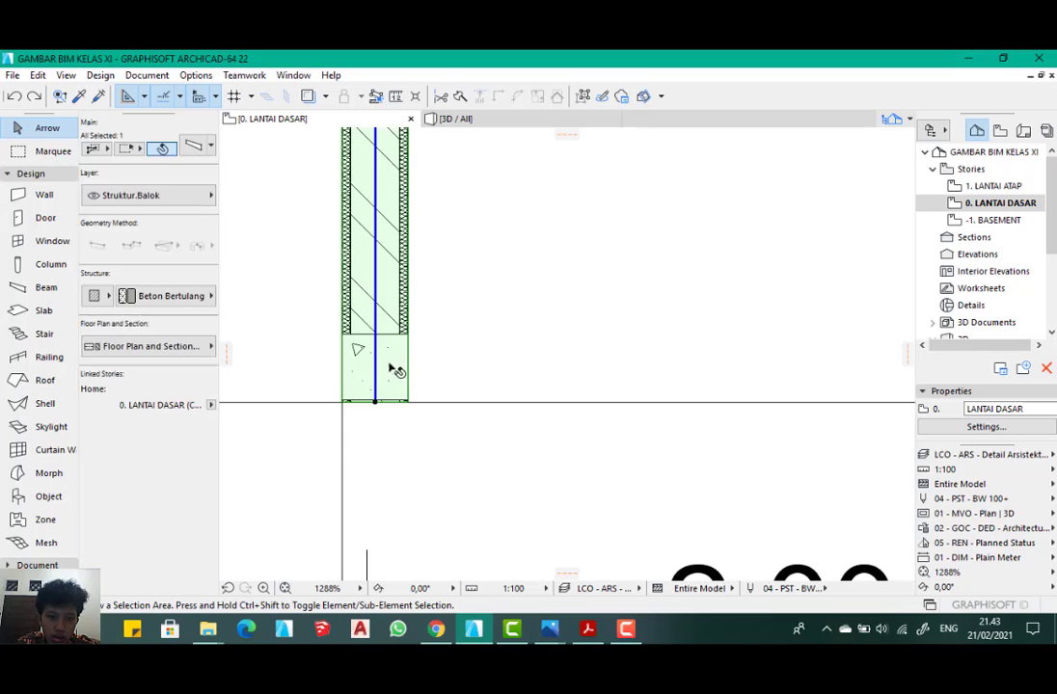
key("Escape")
- Switch the plan's graphic override combination to 00 - GOC - Keyplan | Key Section
scroll(413, 359, "up", 3)
left_click(1006, 528)
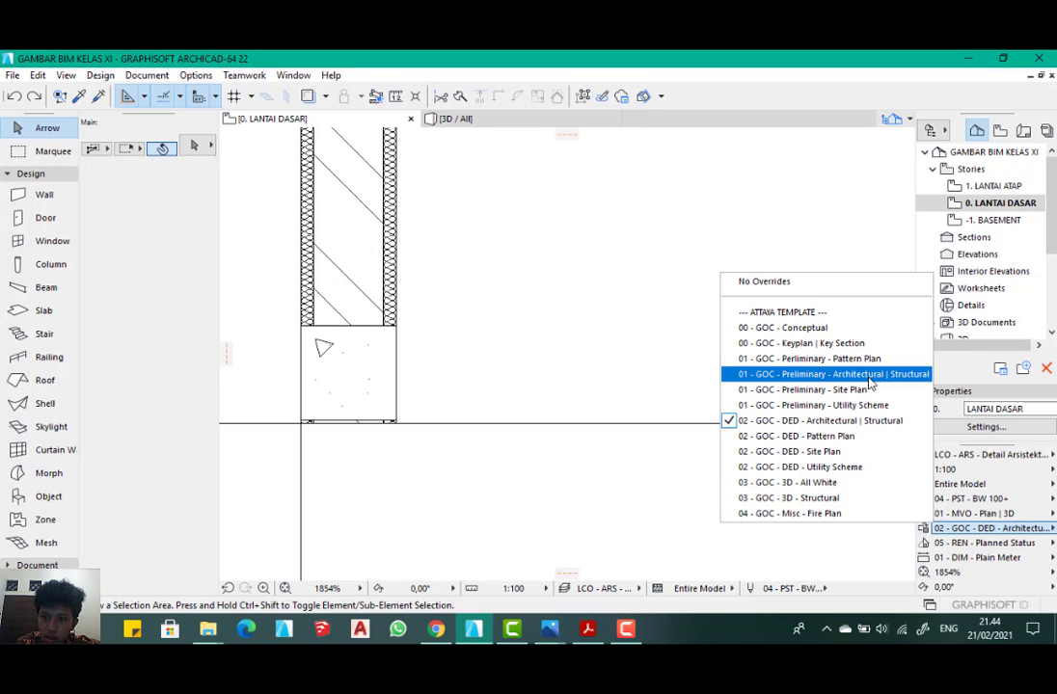
left_click(837, 343)
scroll(540, 380, "down", 3)
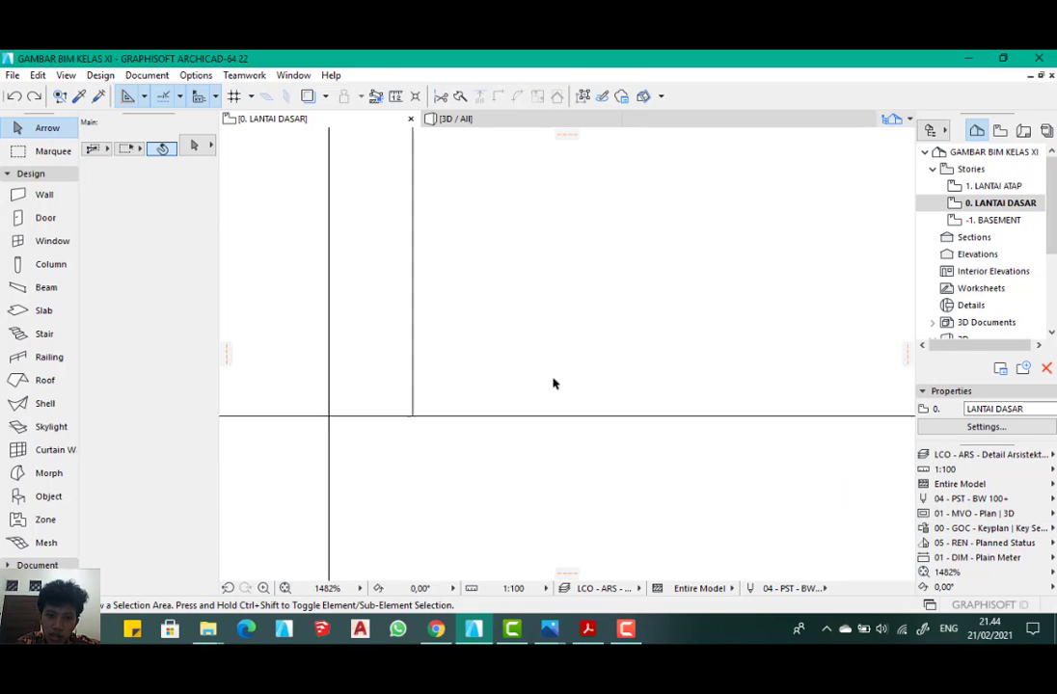
scroll(482, 366, "up", 3)
- Switch the graphic override combination to 01 - GOC - Preliminary - Architectural | Structural and try to select the column at grid A and grid 1
left_click(986, 529)
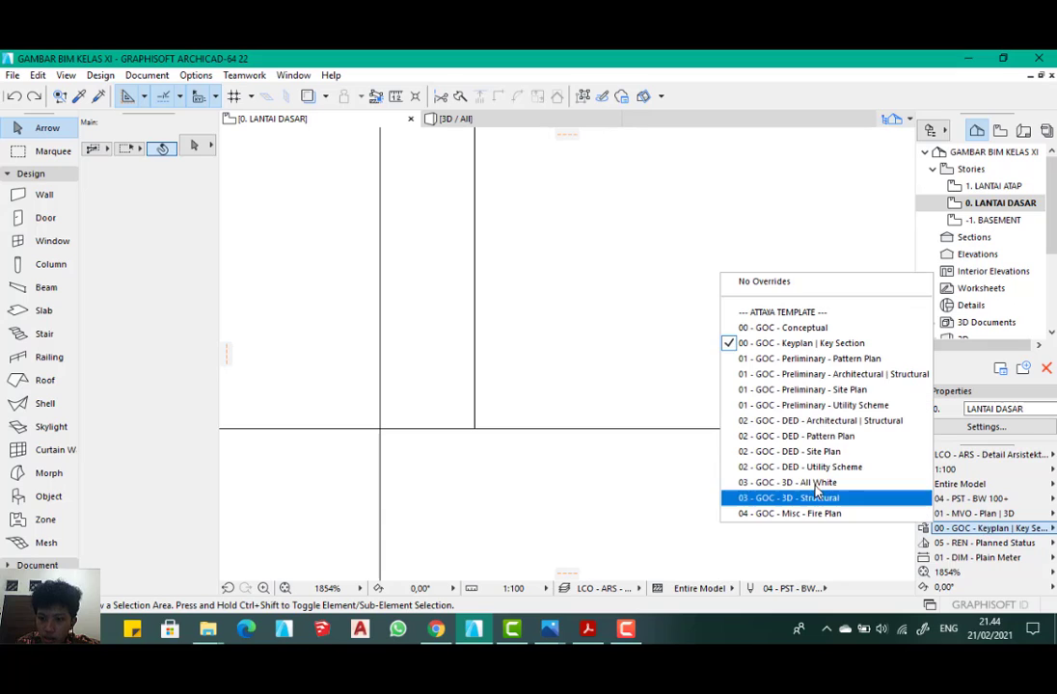
left_click(835, 376)
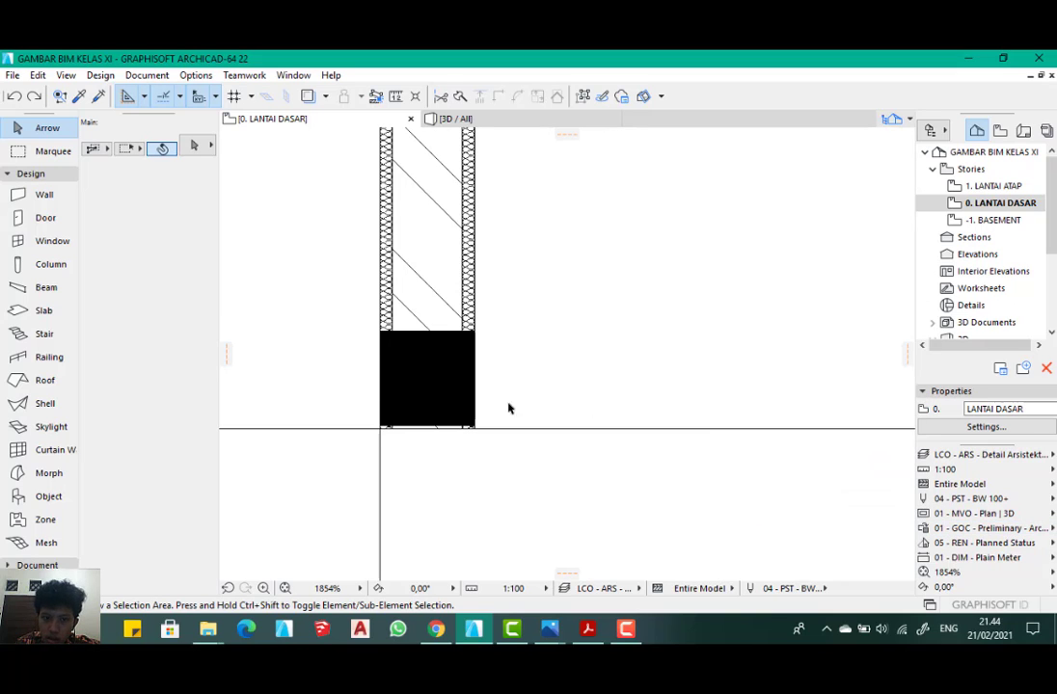
left_click(436, 368)
- Switch the graphic override combination to 02 - GOC - DED - Pattern Plan and try to select the column at the grid A wall's lower end
left_click(1006, 531)
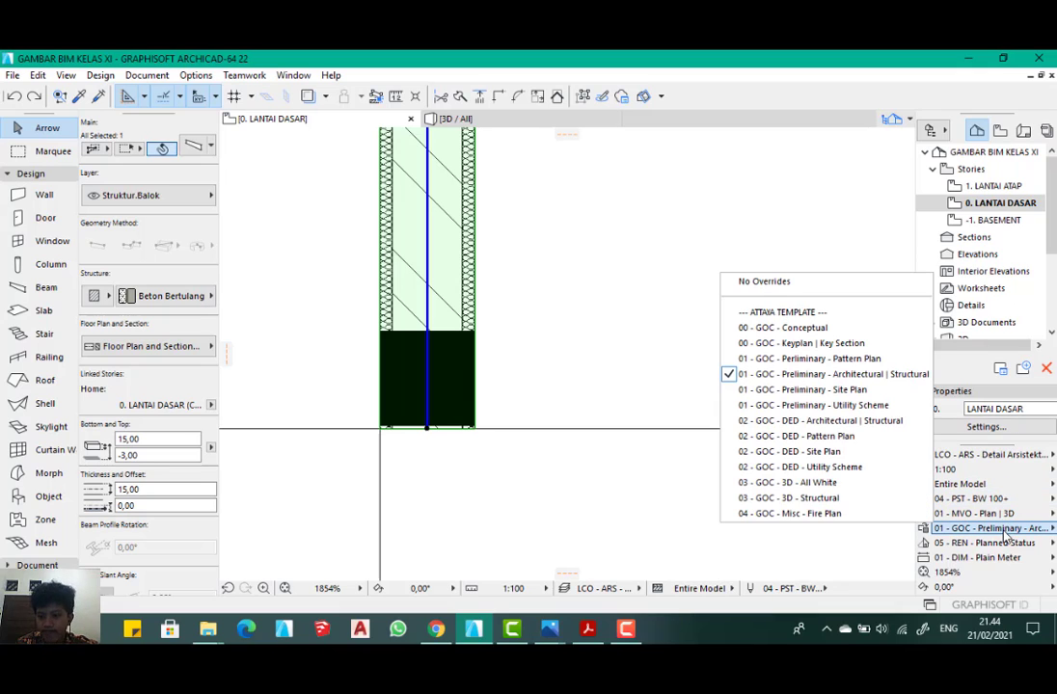
left_click(839, 437)
left_click(465, 372)
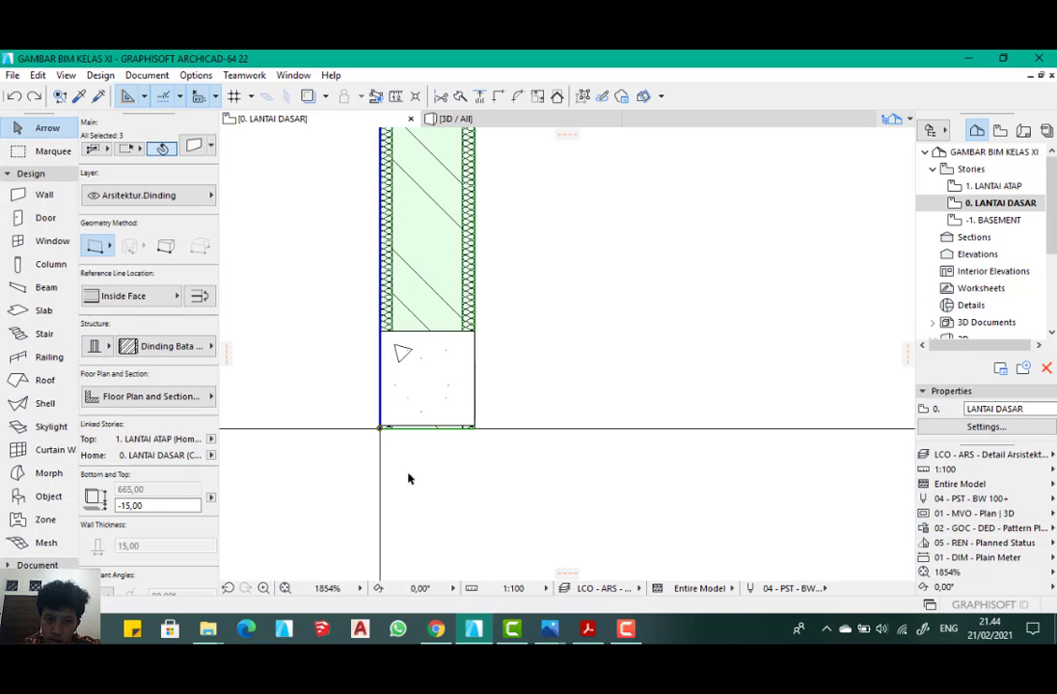
left_click(408, 478)
left_click(429, 398)
left_click(321, 503)
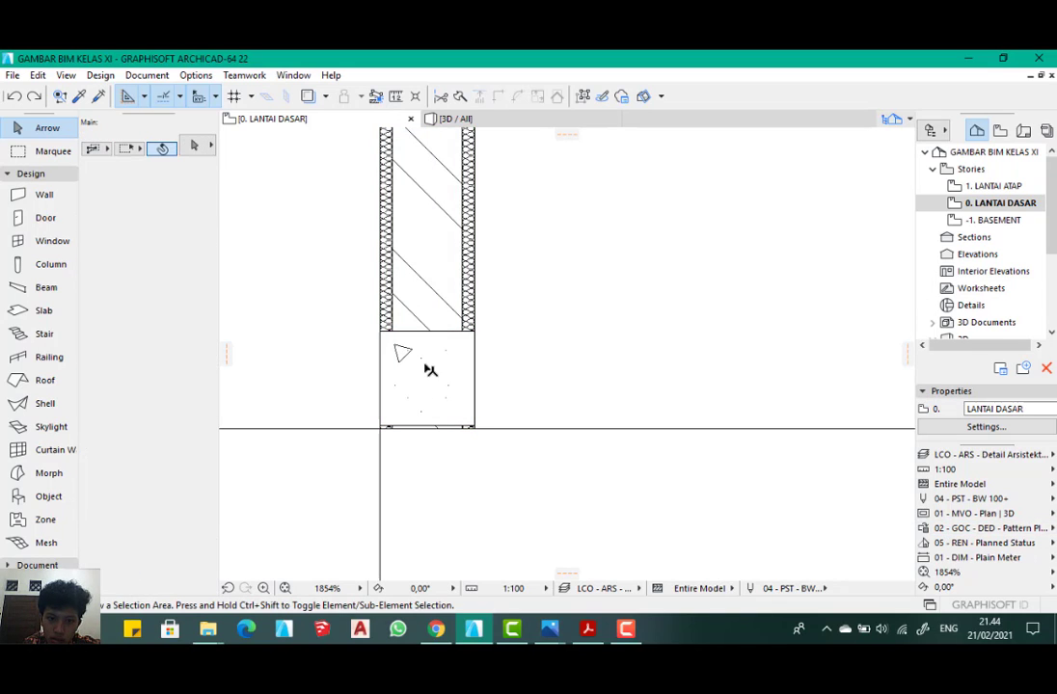
left_click(431, 370)
left_click(358, 528)
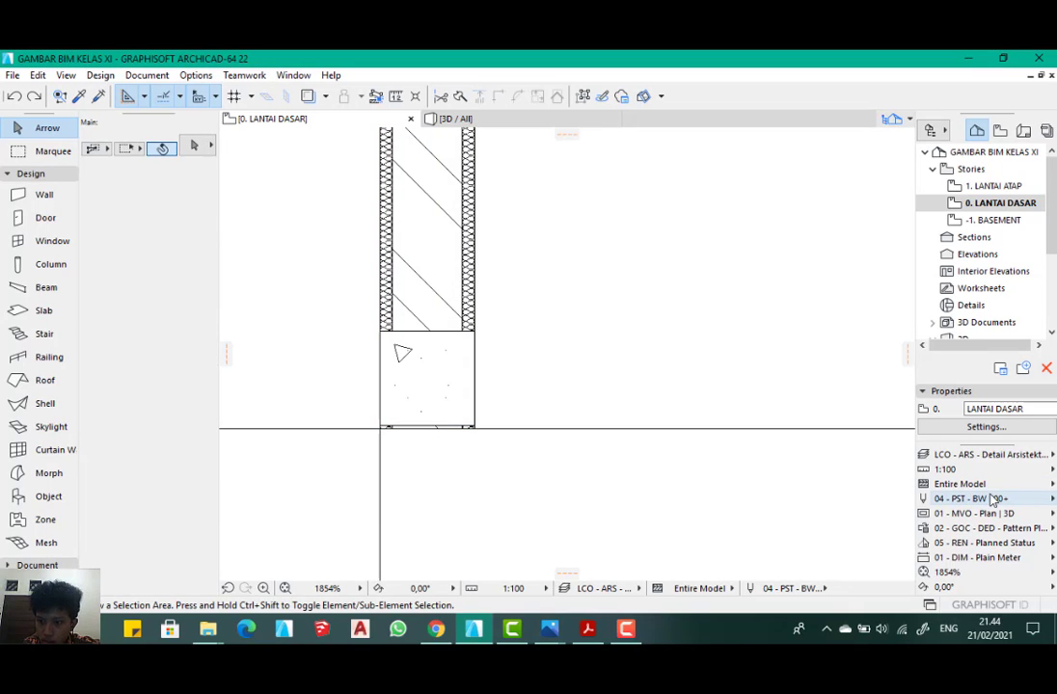
- Set the layer combination to LCO - GENERAL - 3D Kolom Balok
left_click(1003, 529)
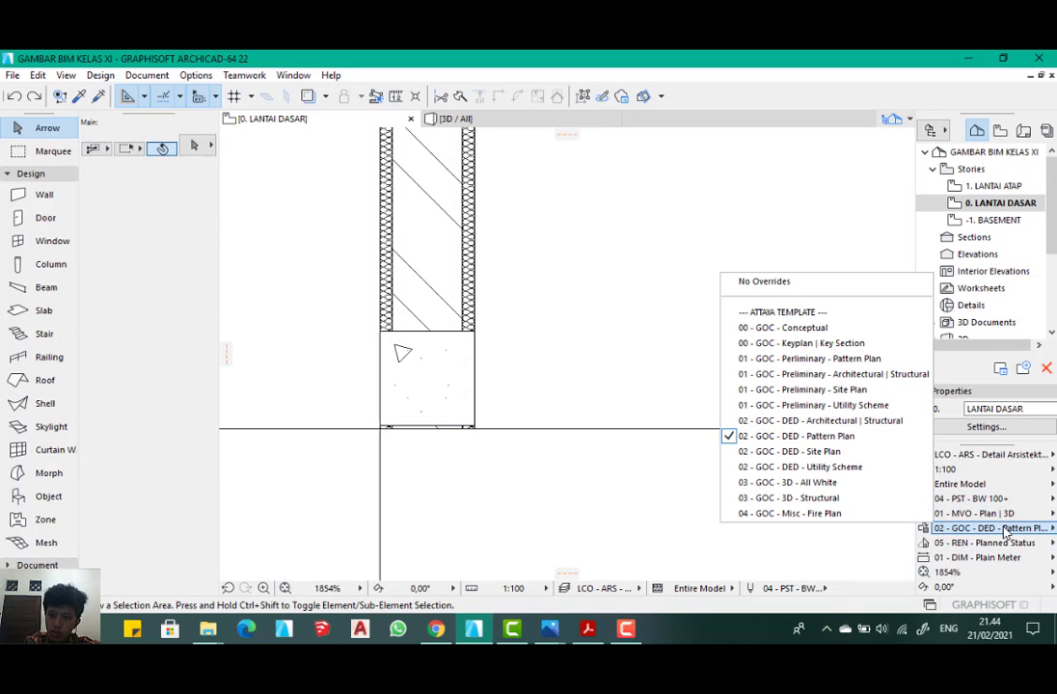
left_click(1011, 455)
left_click(1016, 457)
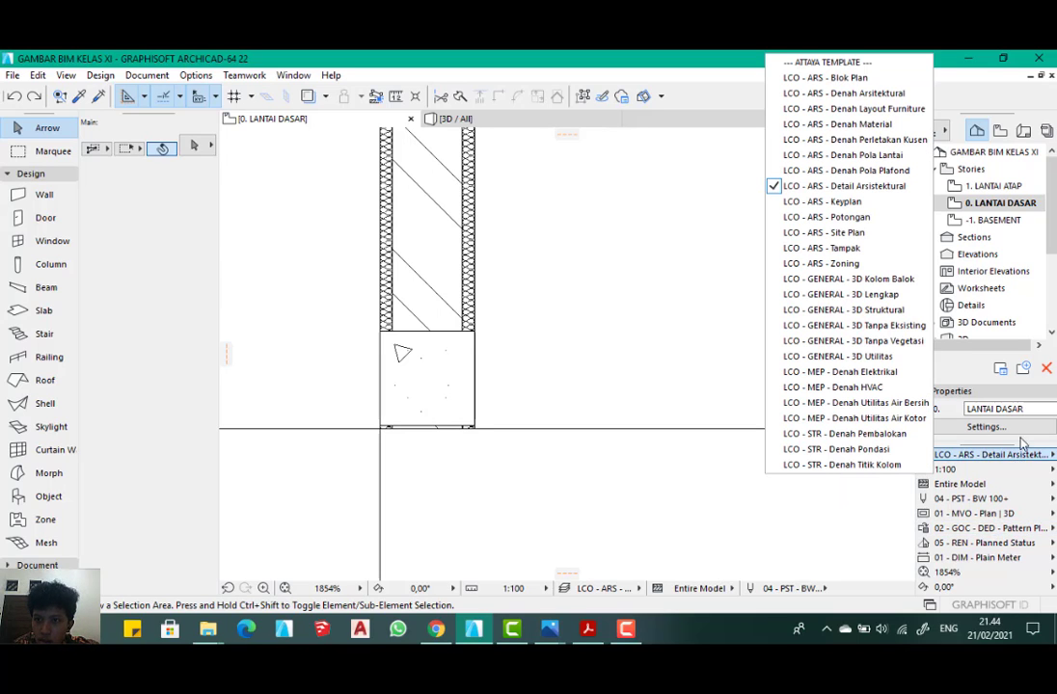
left_click(885, 280)
- Select the beam and column at the grid A wall's lower end, undo the last multiplied column copy and redo it
left_click(427, 385)
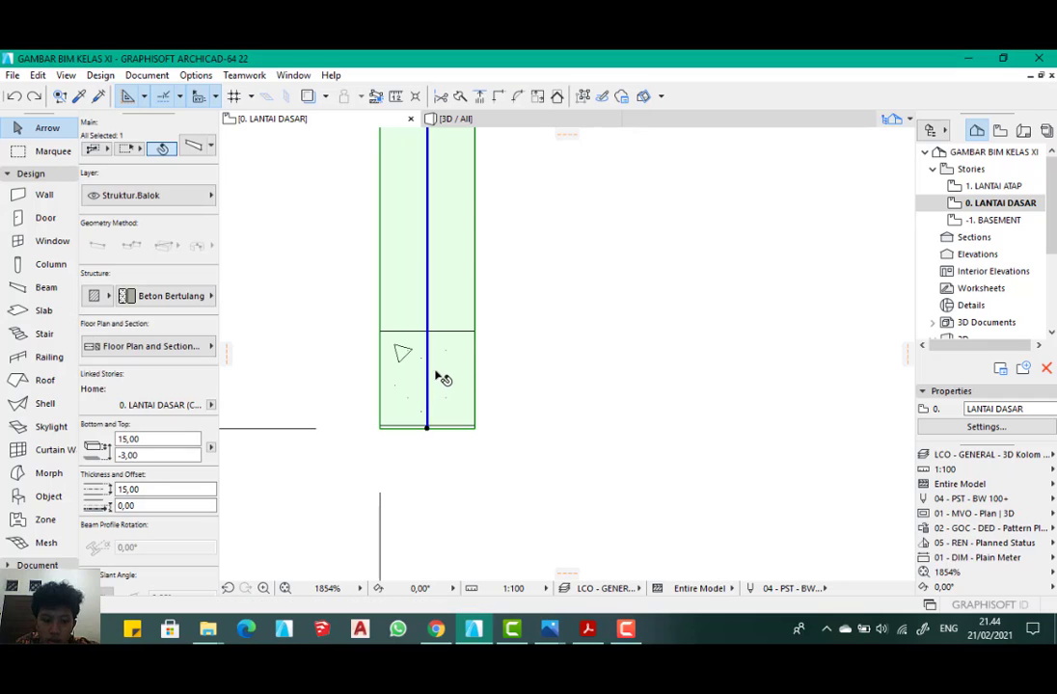
key("ctrl+z")
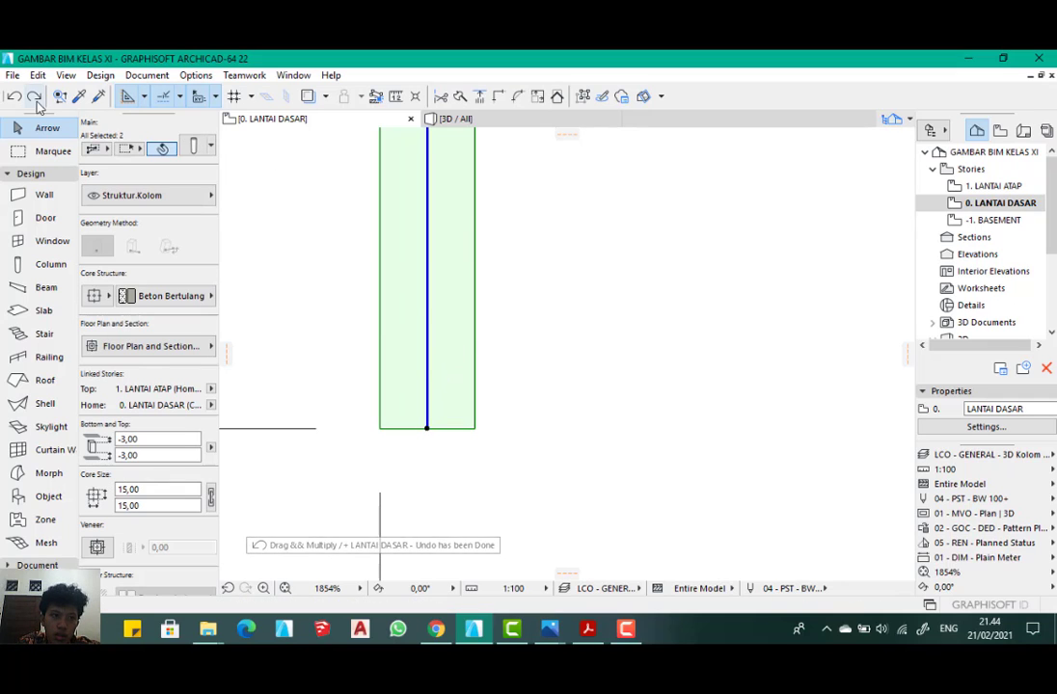
left_click(33, 97)
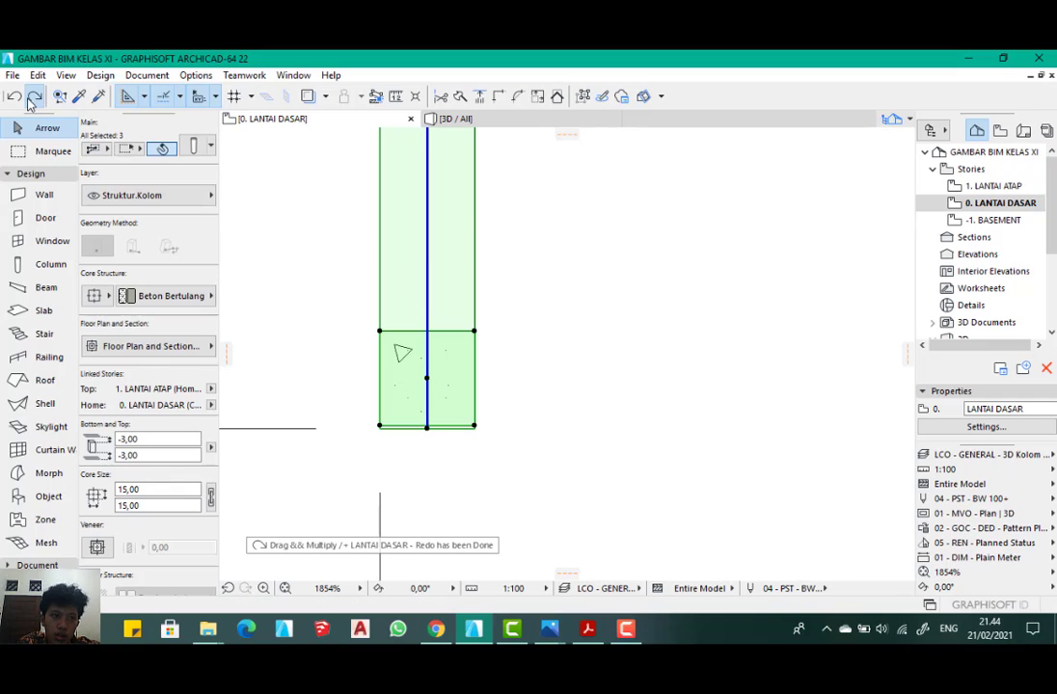
- Set the layer combination to LCO - GENERAL - 3D Lengkap and the graphic override to 02 - GOC - DED - Architectural | Structural
left_click(993, 456)
left_click(626, 629)
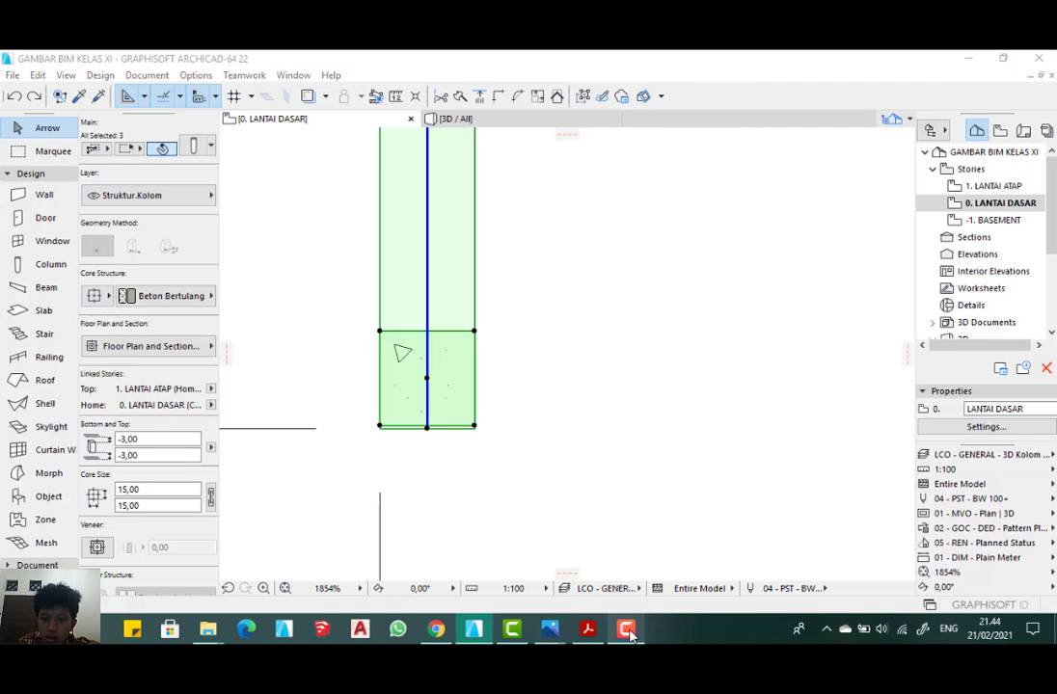
left_click(984, 559)
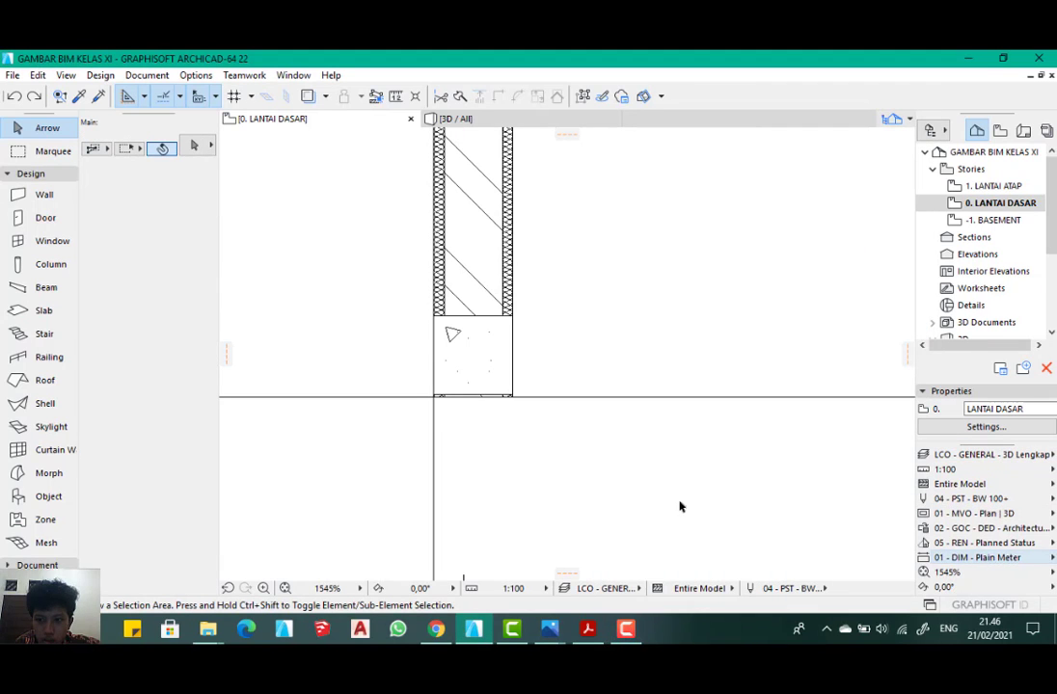
- Select the beam along the grid A outer wall at its lower end near grid 1
scroll(403, 380, "down", 2)
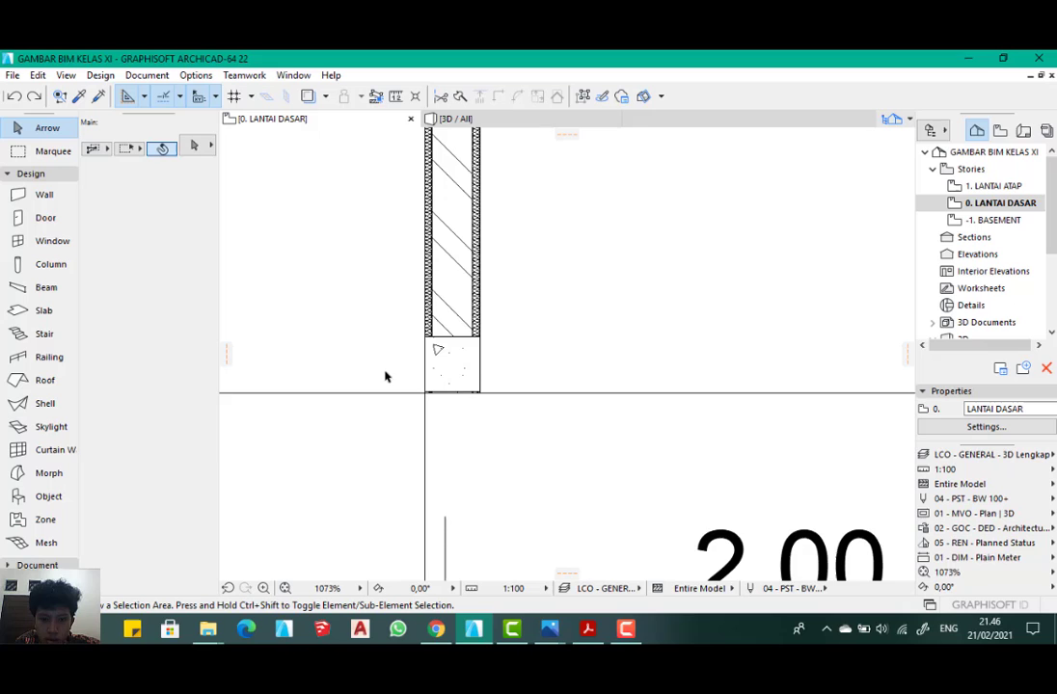
scroll(385, 377, "up", 5)
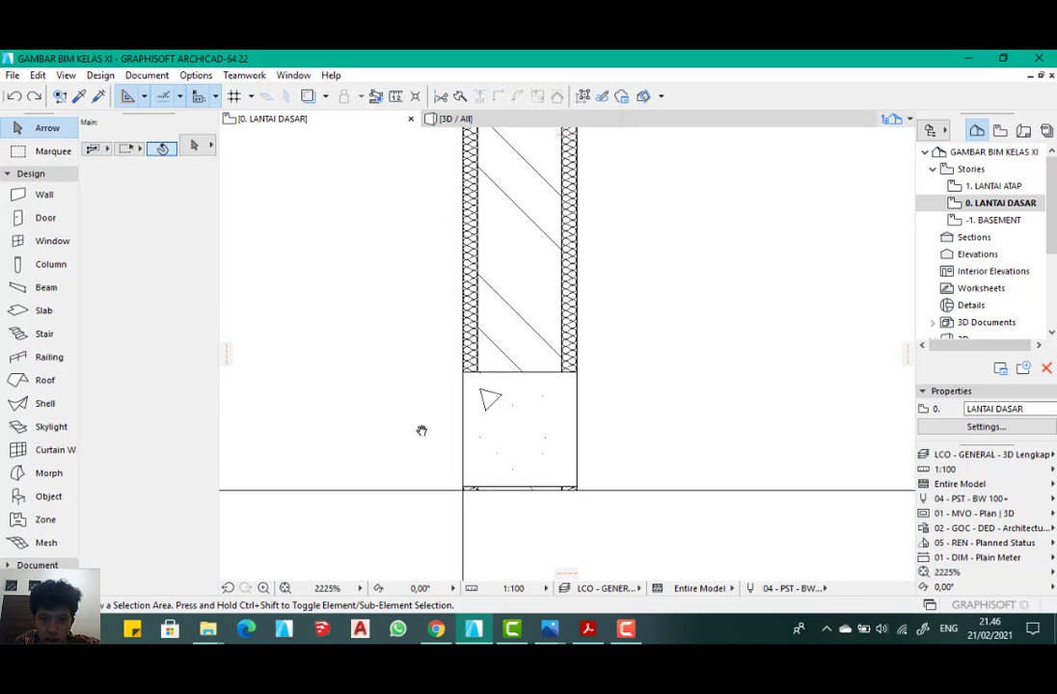
scroll(501, 446, "up", 5)
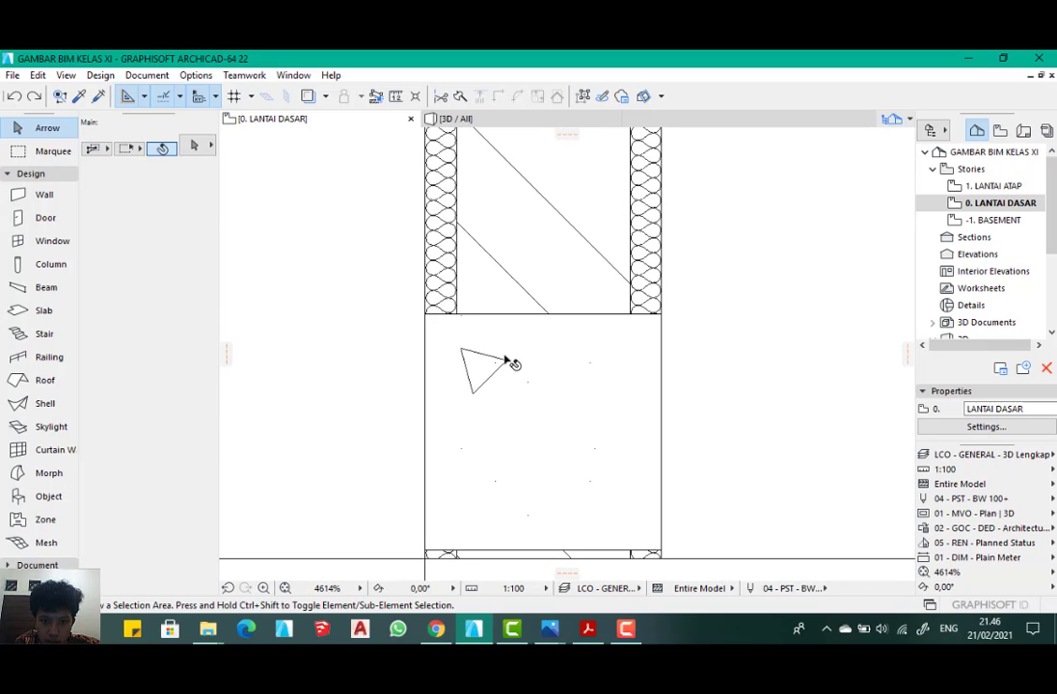
left_click(506, 362)
scroll(482, 359, "down", 7)
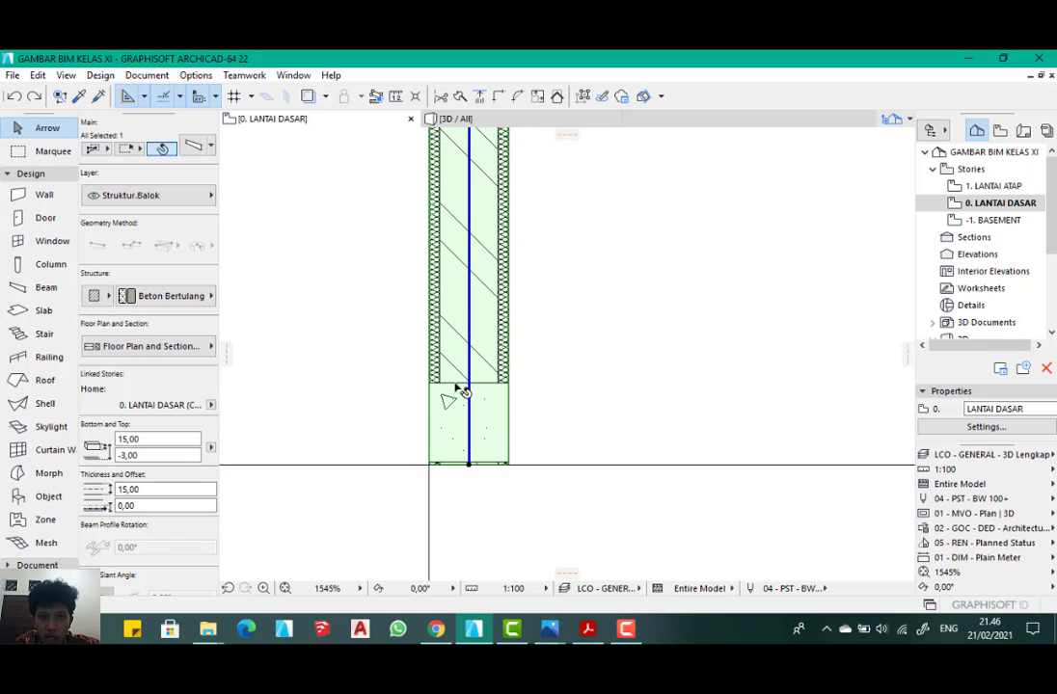
scroll(461, 391, "down", 15)
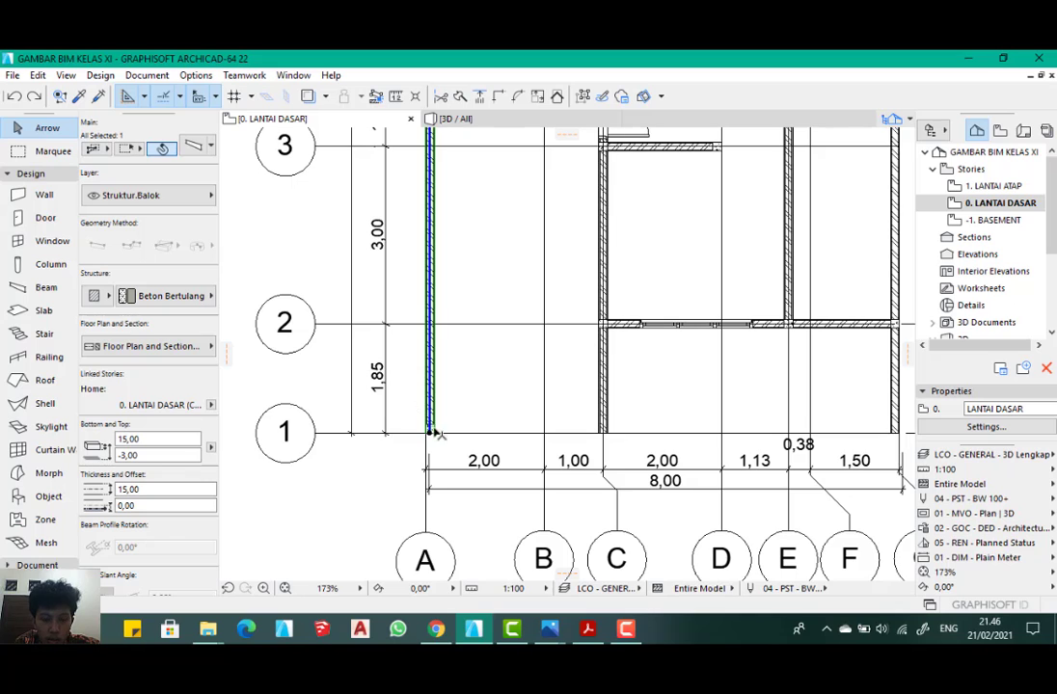
- Set the layer combination to LCO - ARS - Denah Material
scroll(435, 433, "up", 11)
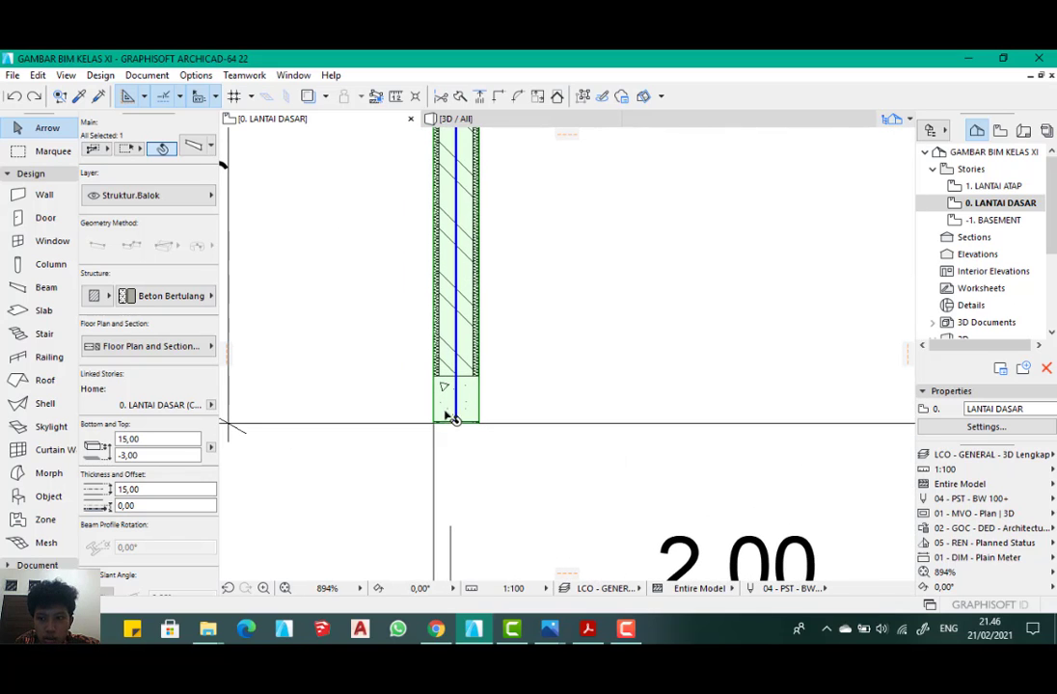
scroll(475, 389, "down", 3)
scroll(448, 404, "up", 8)
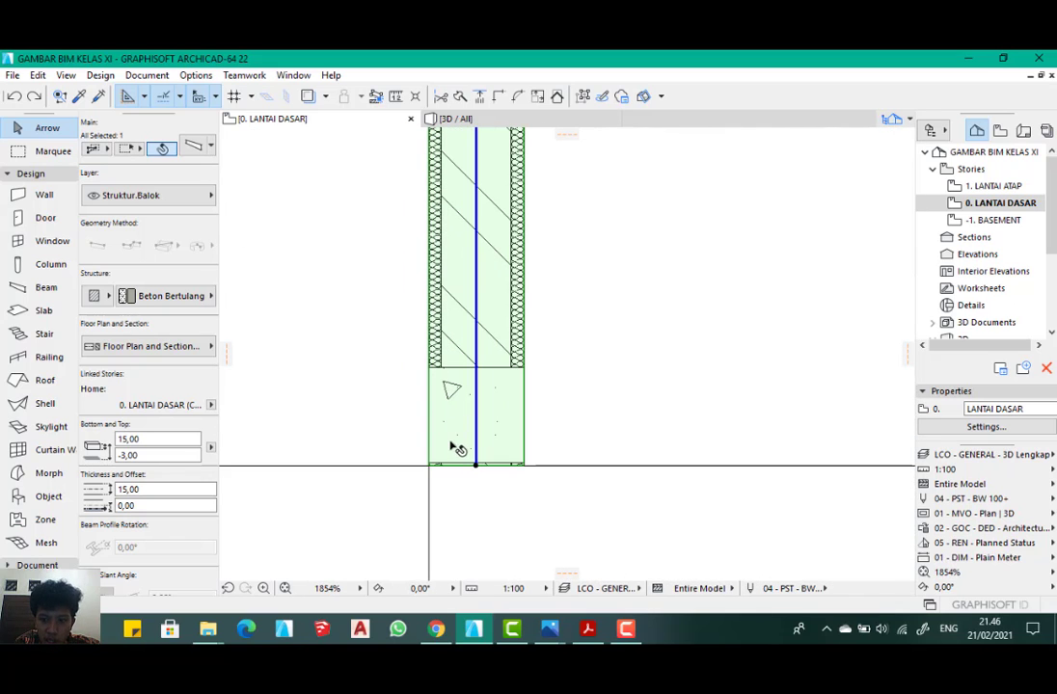
left_click(1011, 455)
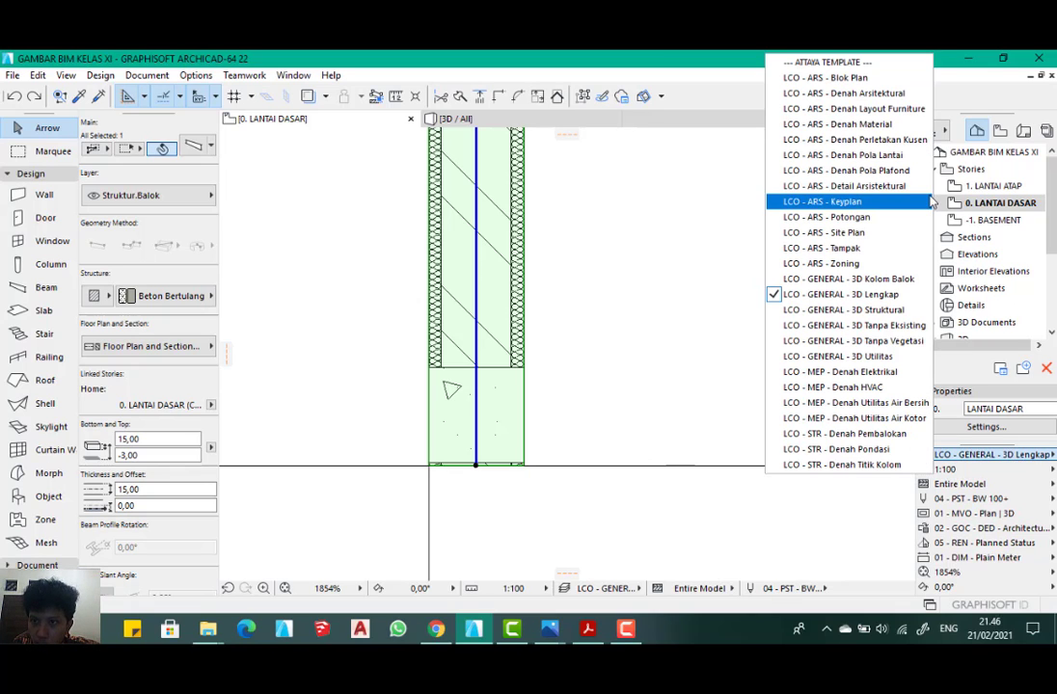
left_click(911, 123)
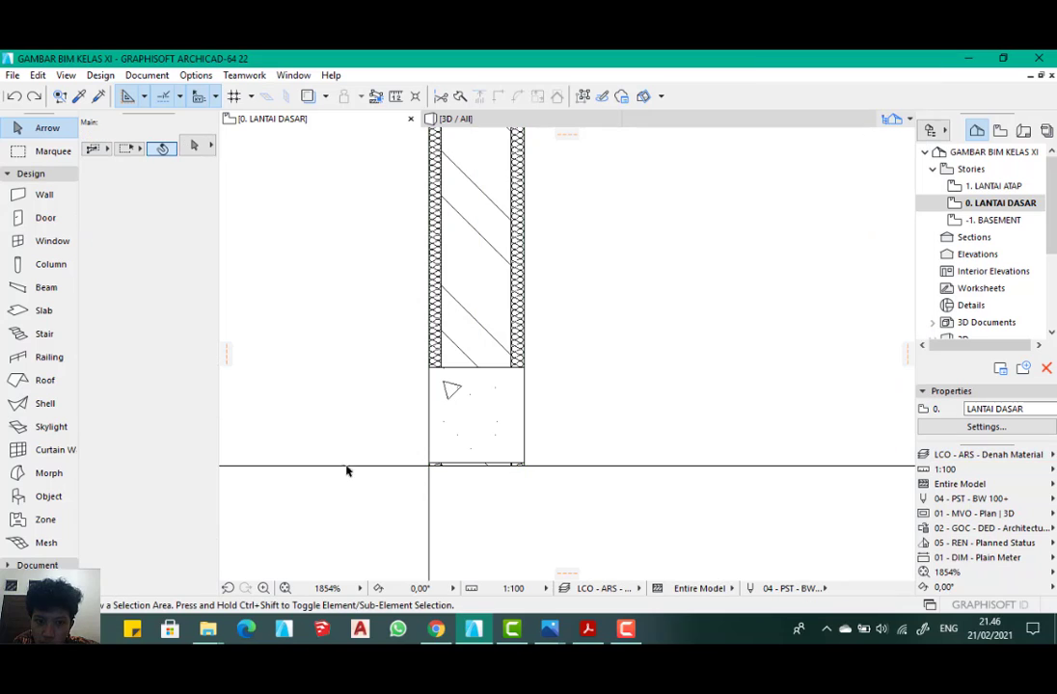
- Select the column at the grid A wall's lower end and move its lower-left corner down onto the grid A and 1 intersection
left_click(441, 430)
scroll(460, 354, "down", 3)
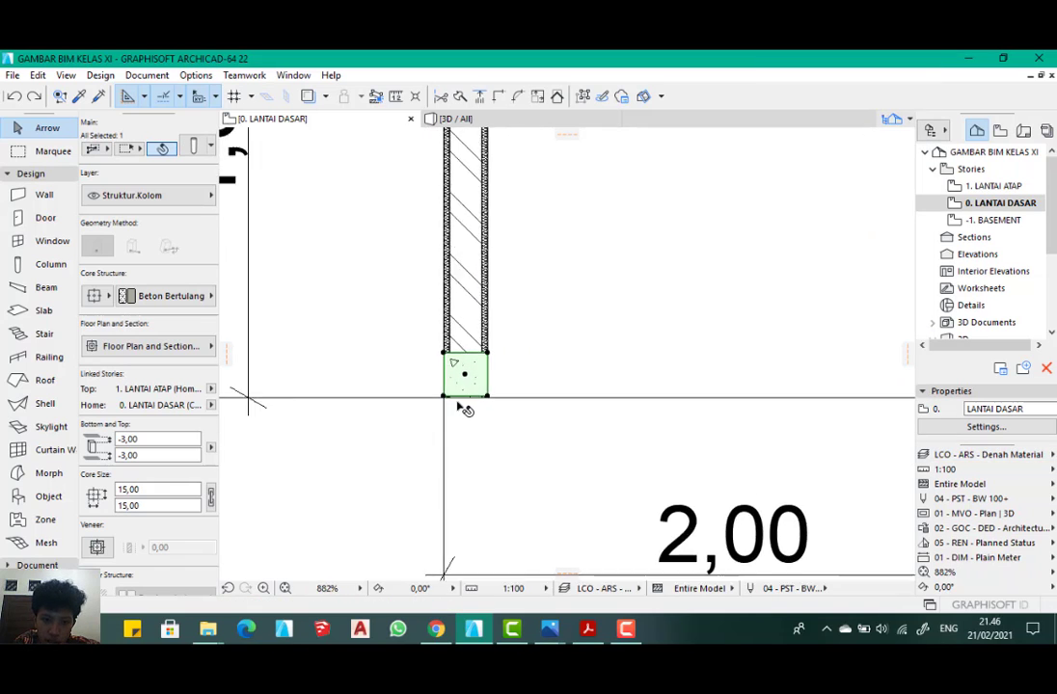
scroll(464, 405, "up", 6)
scroll(445, 372, "up", 3)
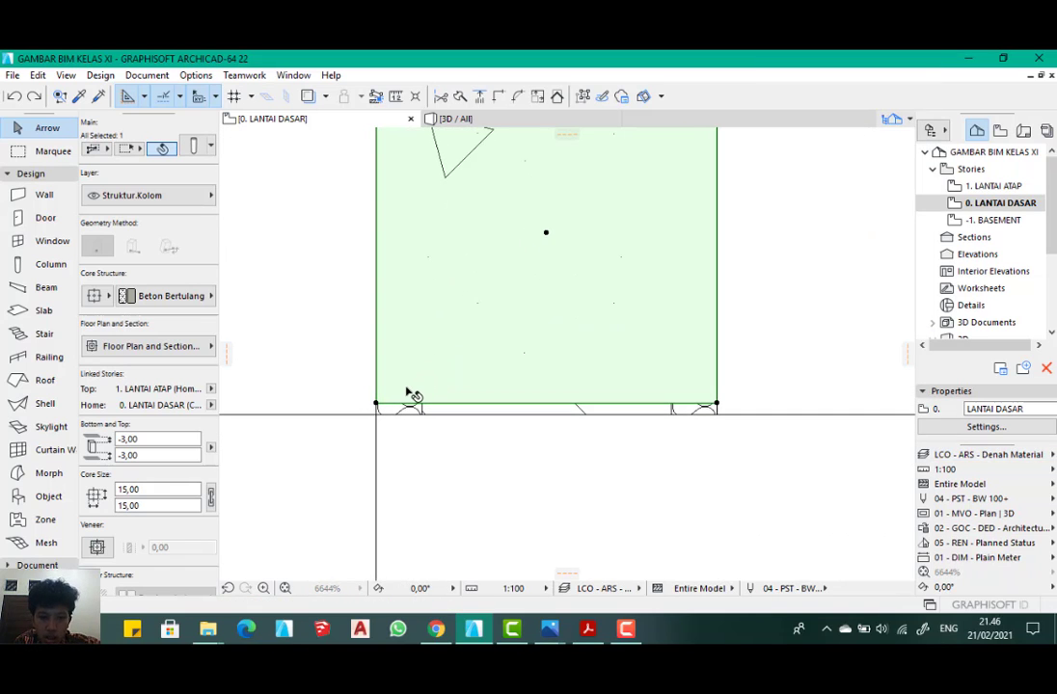
left_click(377, 405)
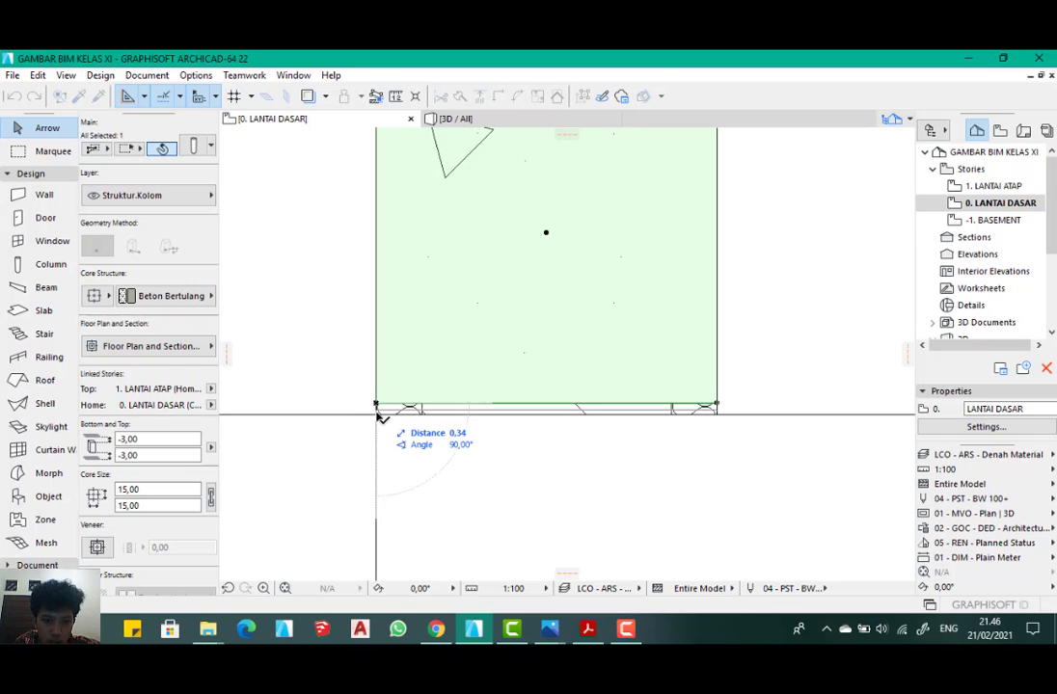
left_click(377, 415)
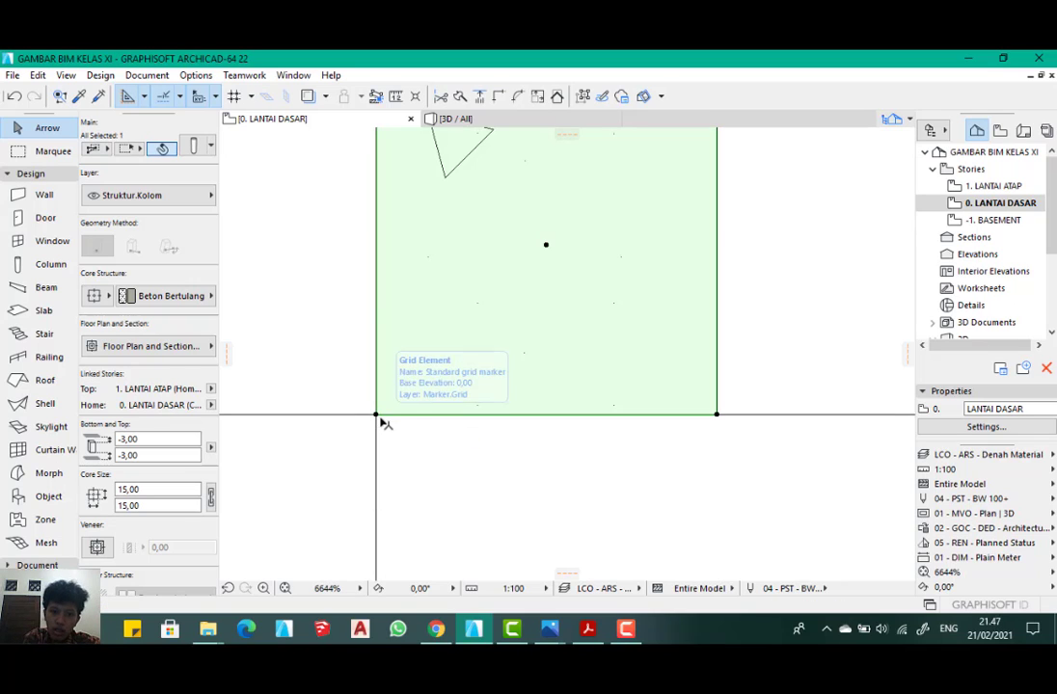
scroll(460, 414, "down", 5)
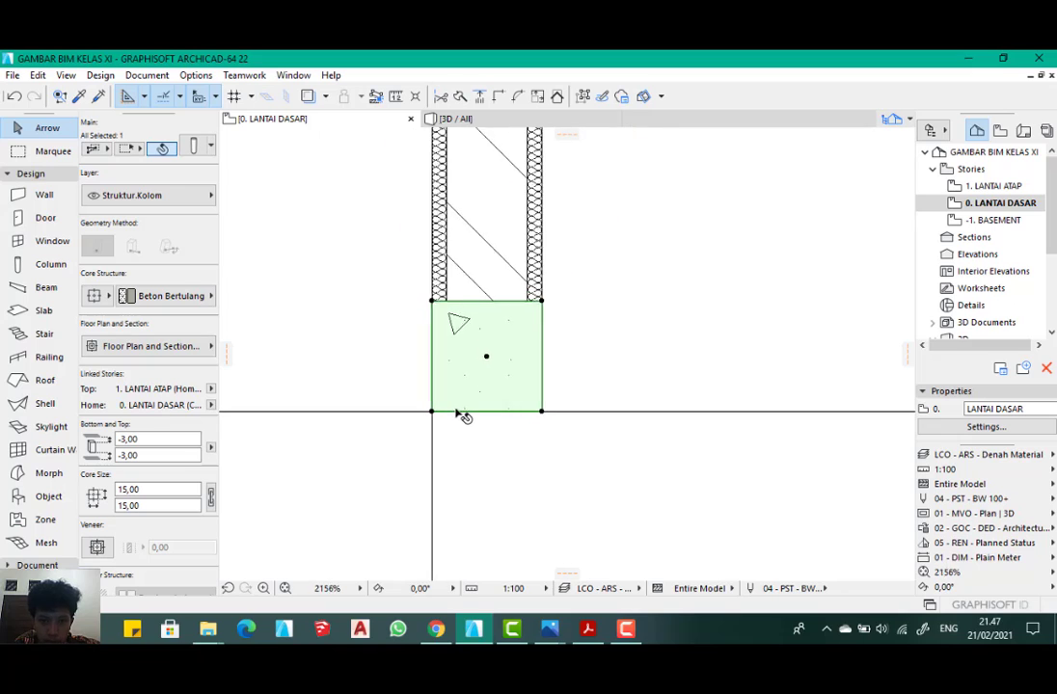
- Place multiple copies of the grid A column at the grid 1 ends of the grid C wall and the far outer wall
scroll(477, 357, "up", 4)
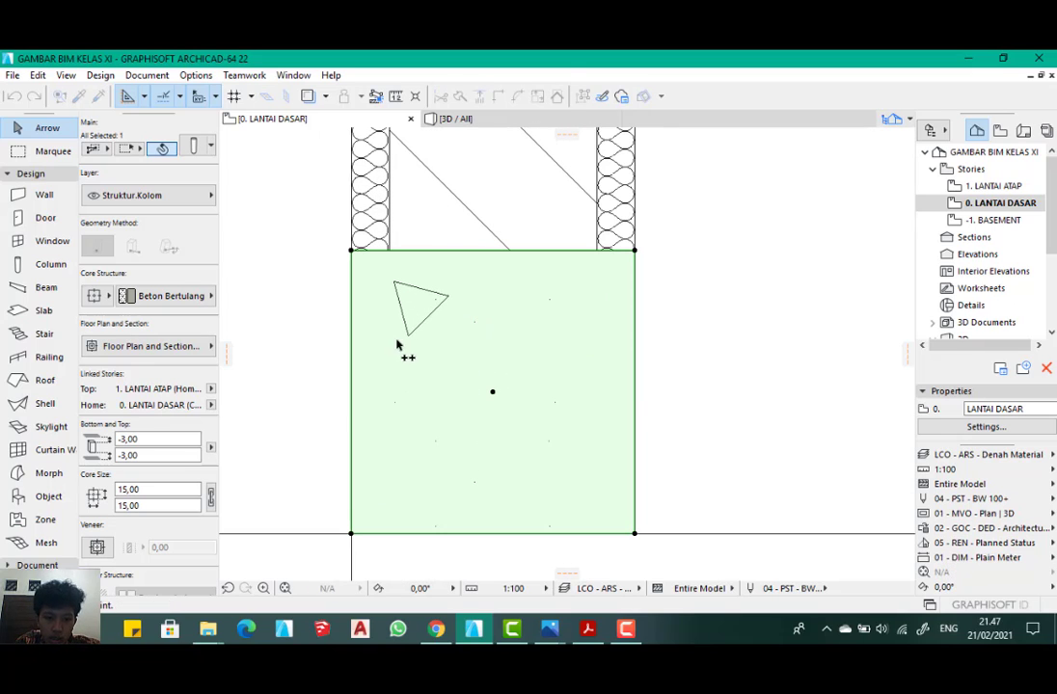
scroll(396, 344, "down", 2)
left_click(366, 476)
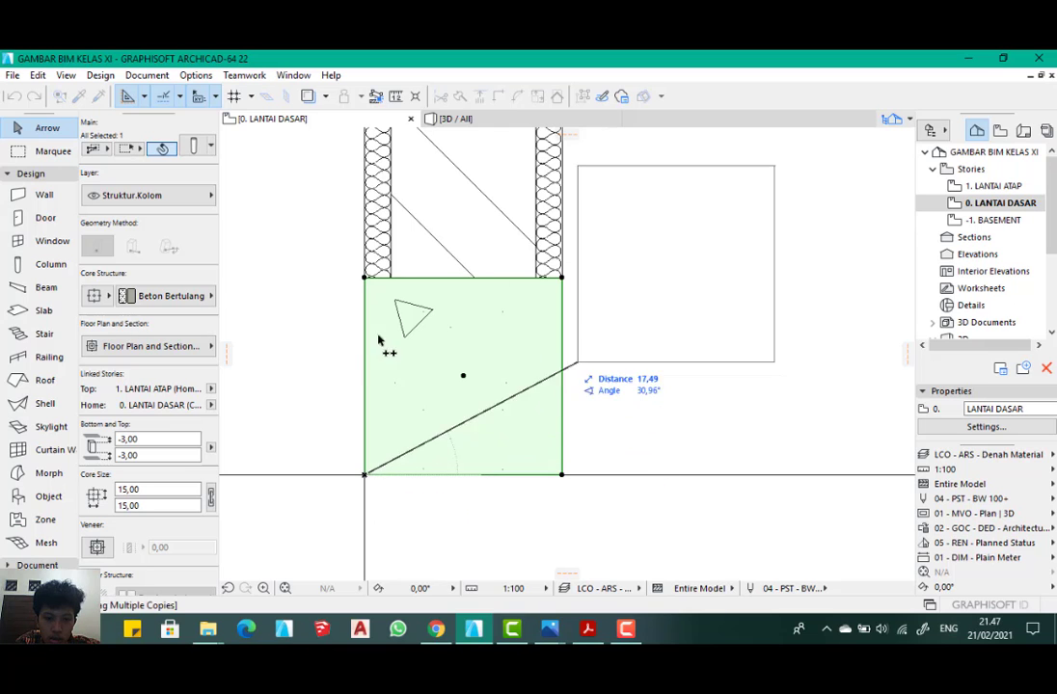
scroll(193, 332, "down", 3)
scroll(410, 323, "down", 5)
scroll(511, 381, "down", 5)
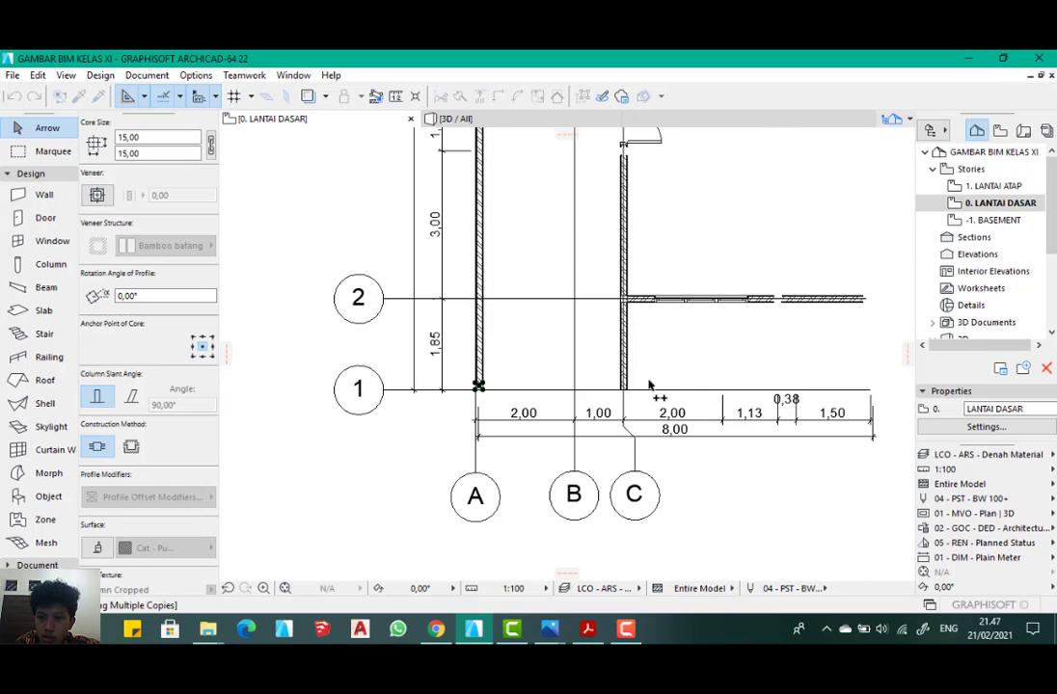
scroll(632, 390, "up", 5)
scroll(632, 390, "up", 2)
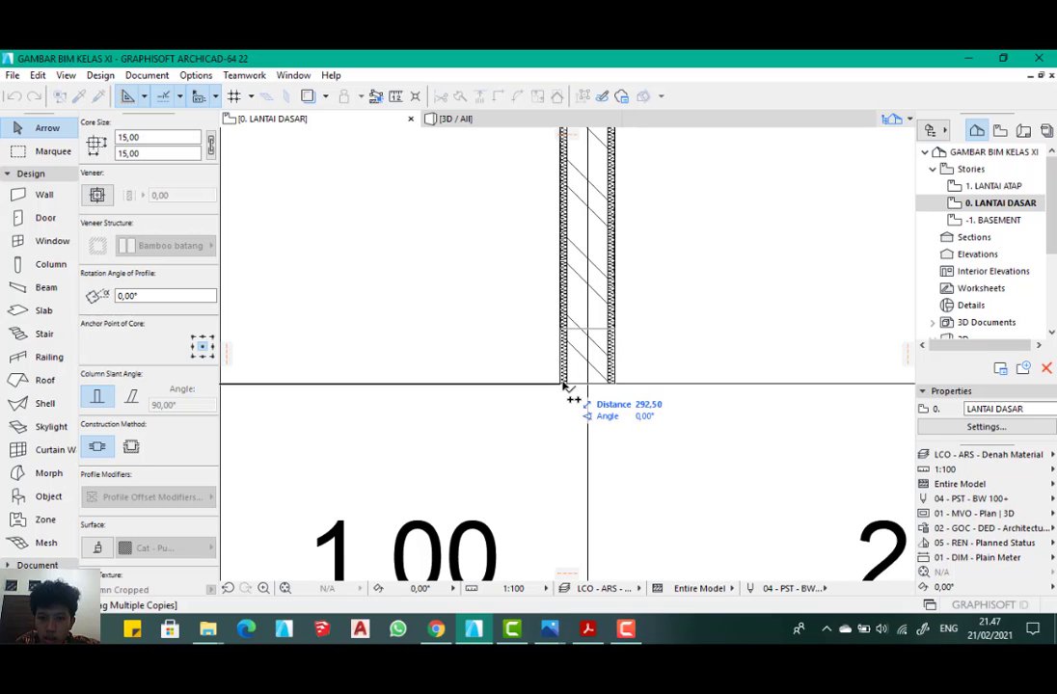
scroll(565, 405, "down", 5)
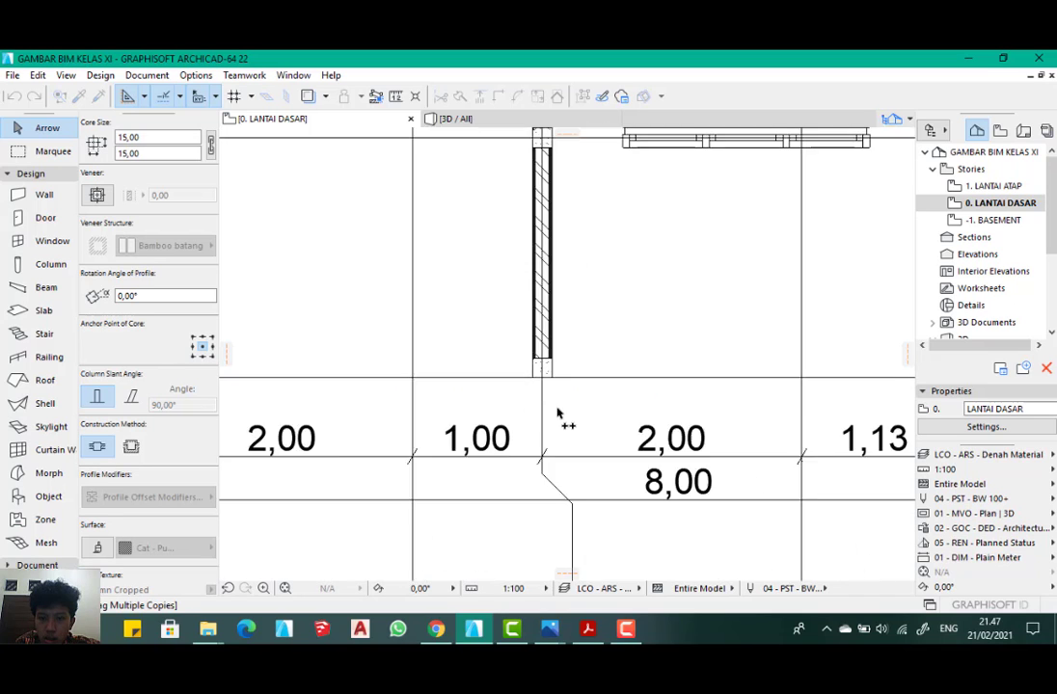
scroll(632, 420, "up", 8)
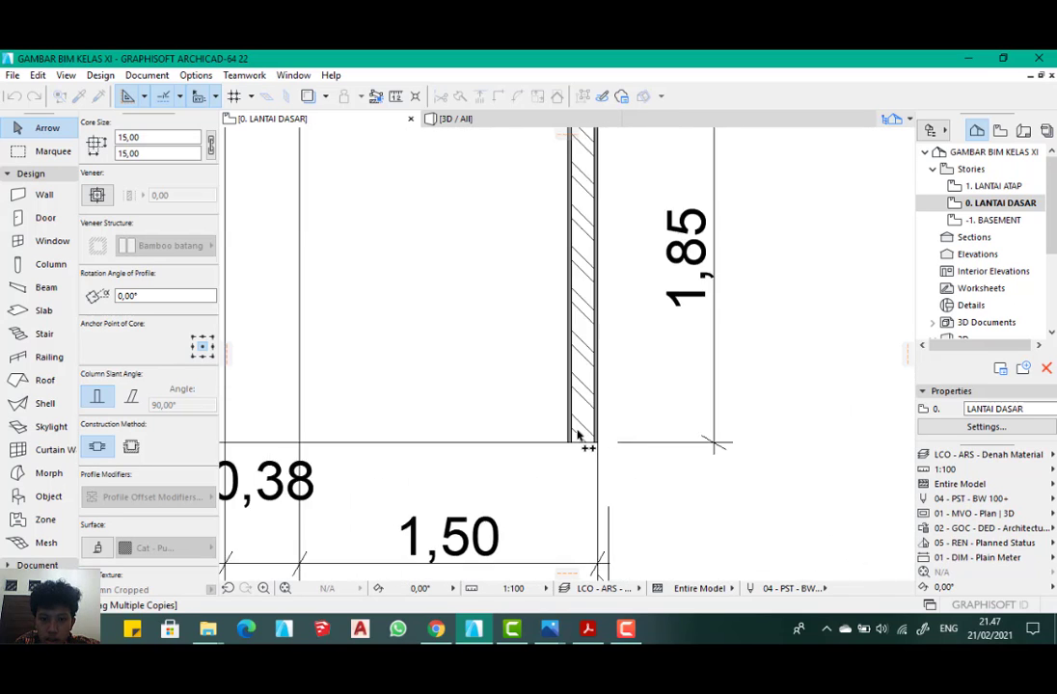
left_click(549, 461)
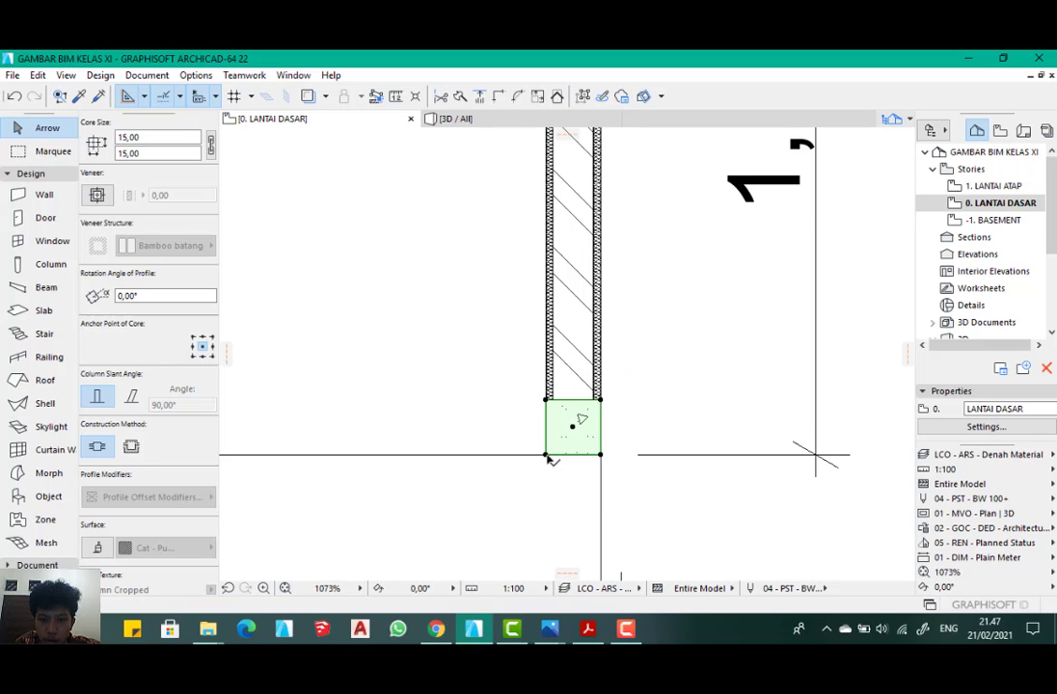
key("Escape")
scroll(617, 421, "down", 12)
scroll(479, 342, "up", 6)
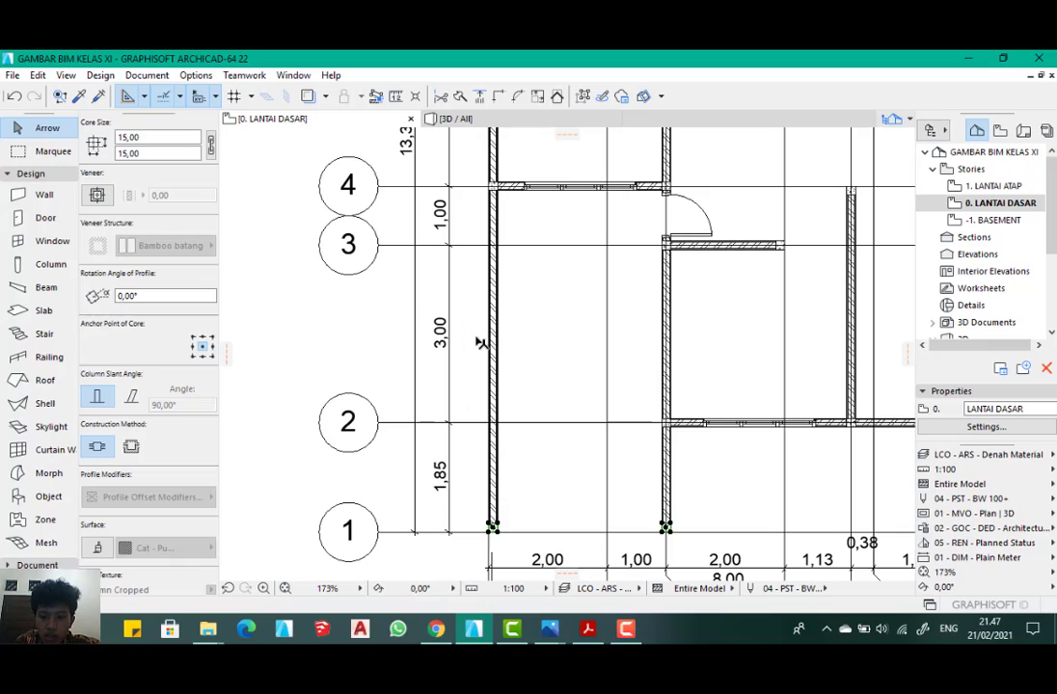
key("Escape")
- Examine the column placement along the upper grids of the ground-floor plan and around the walls in the 3D perspective
scroll(494, 301, "down", 8)
scroll(472, 289, "up", 8)
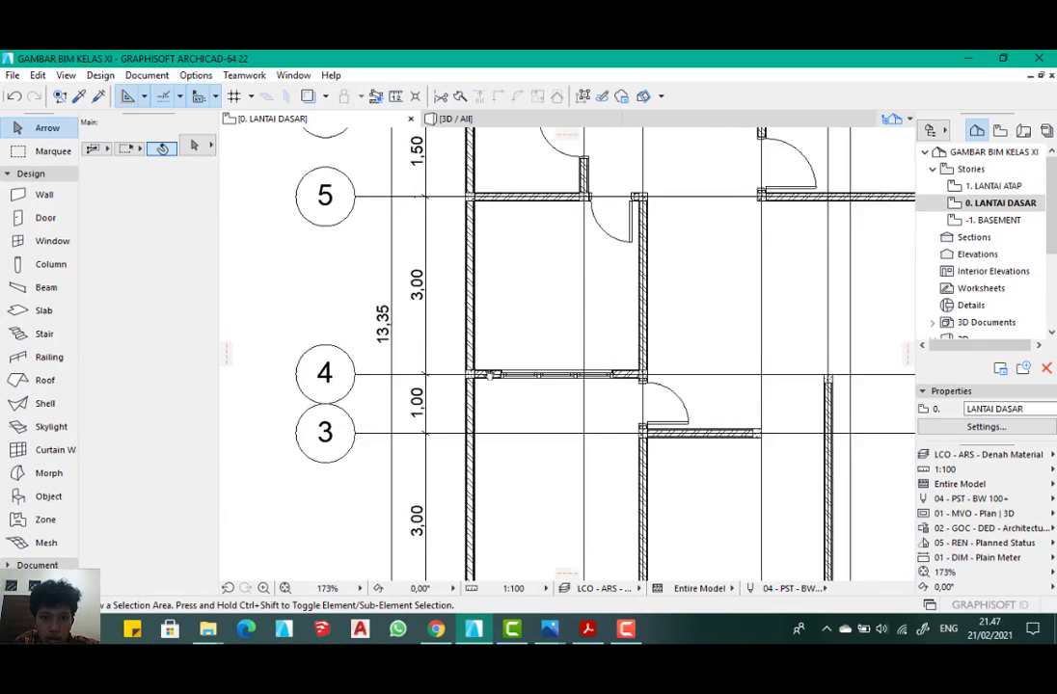
middle_click_drag(463, 154, 474, 279)
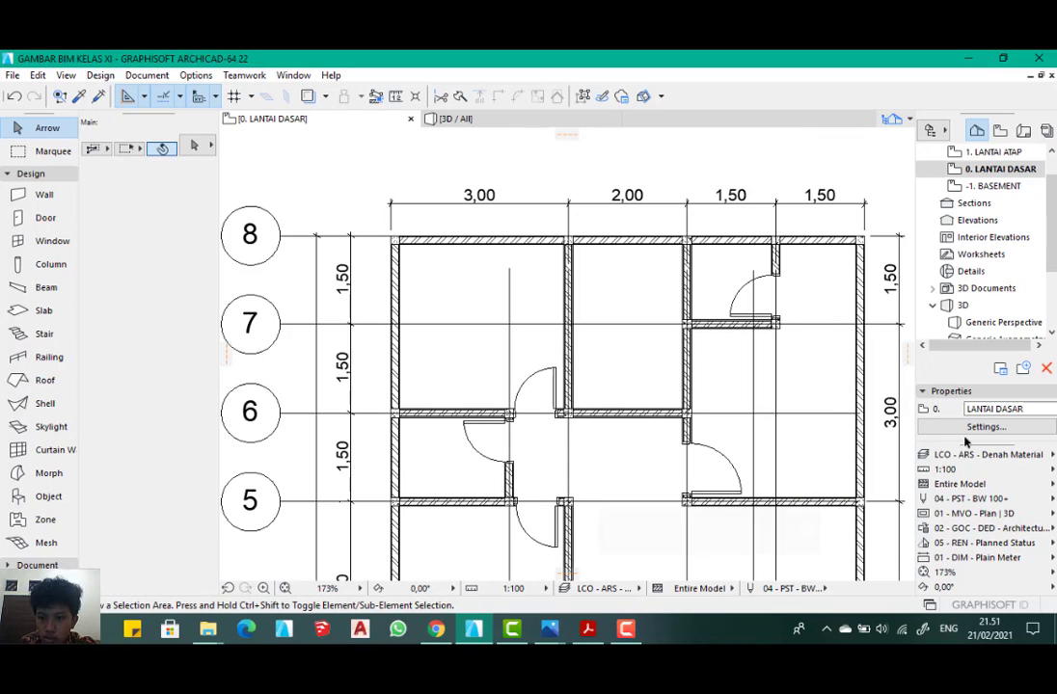
scroll(406, 243, "up", 5)
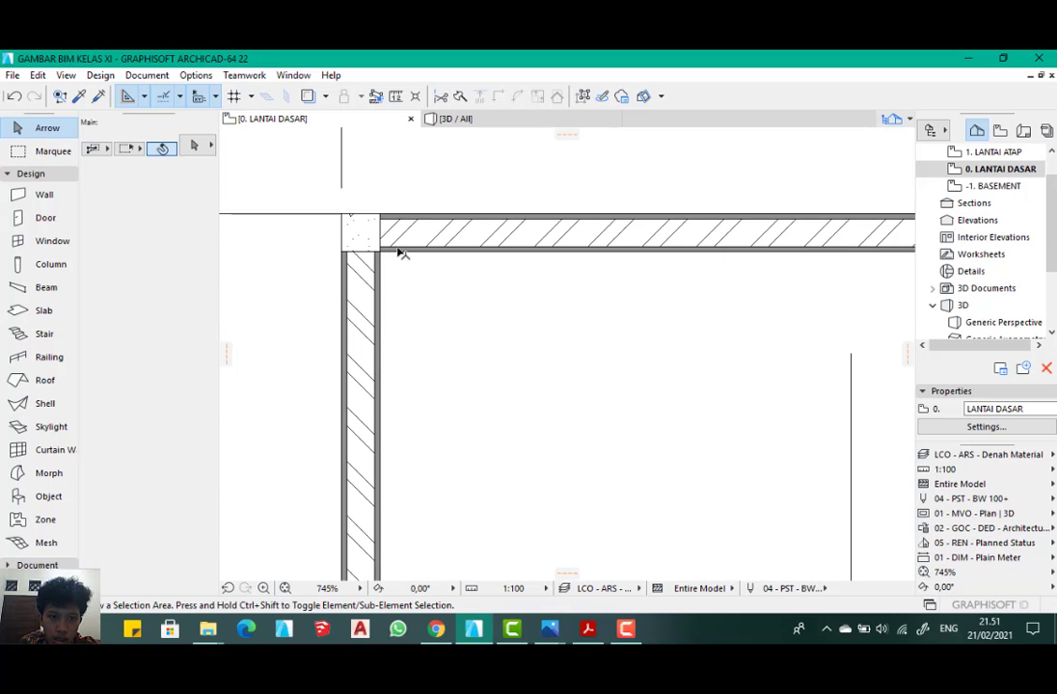
scroll(385, 263, "down", 1)
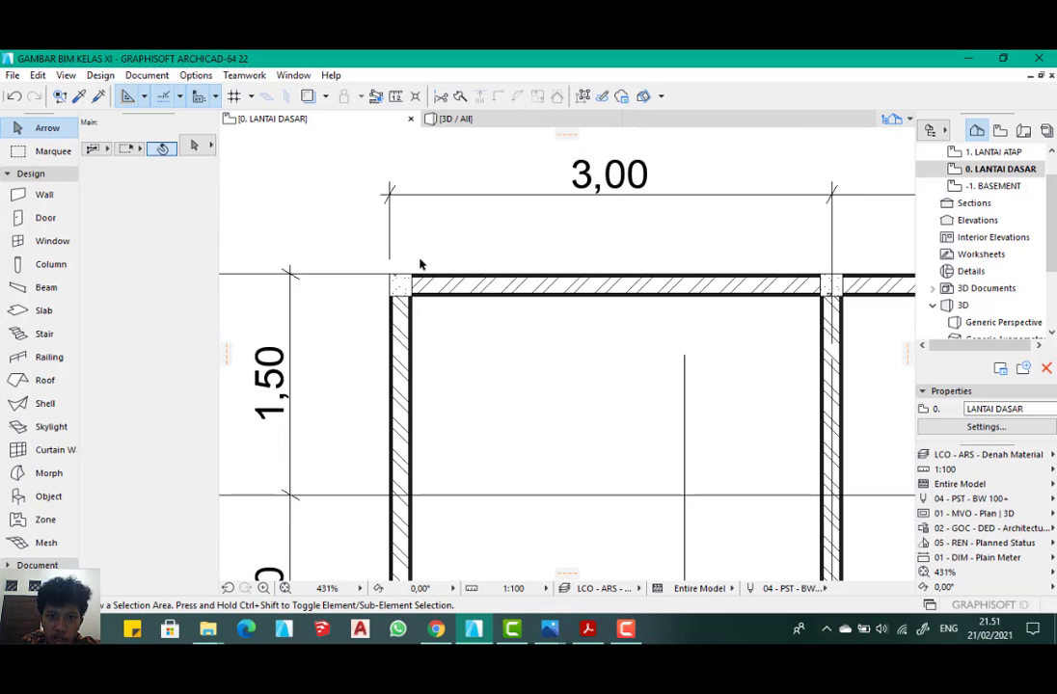
left_click(491, 119)
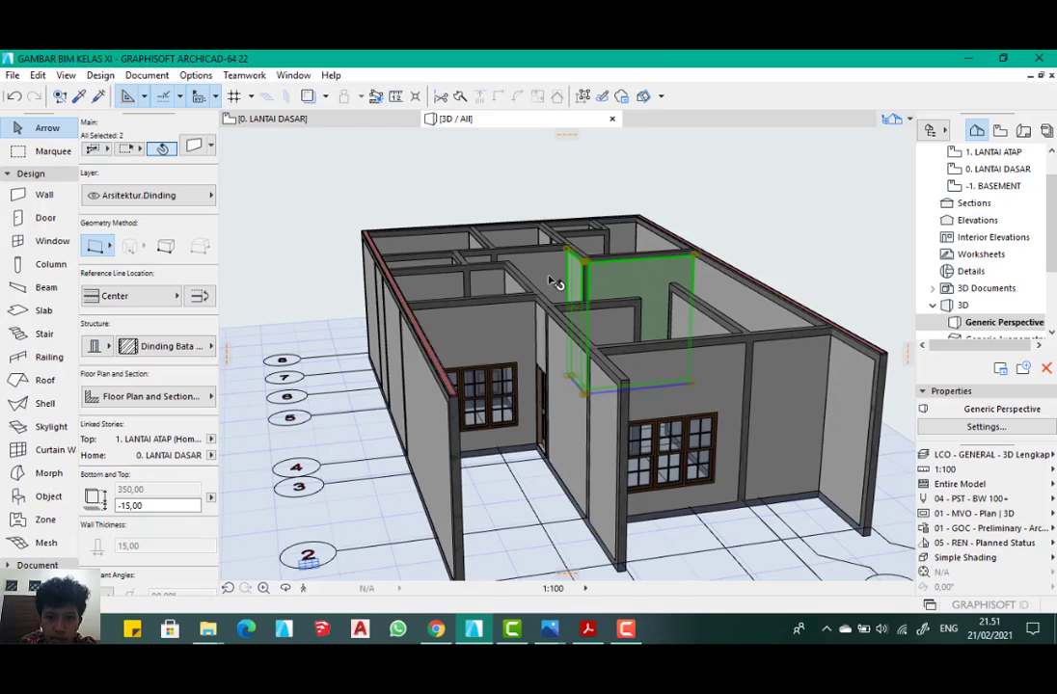
scroll(538, 277, "down", 3)
middle_click_drag(493, 292, 489, 330, "shift")
scroll(489, 330, "up", 3)
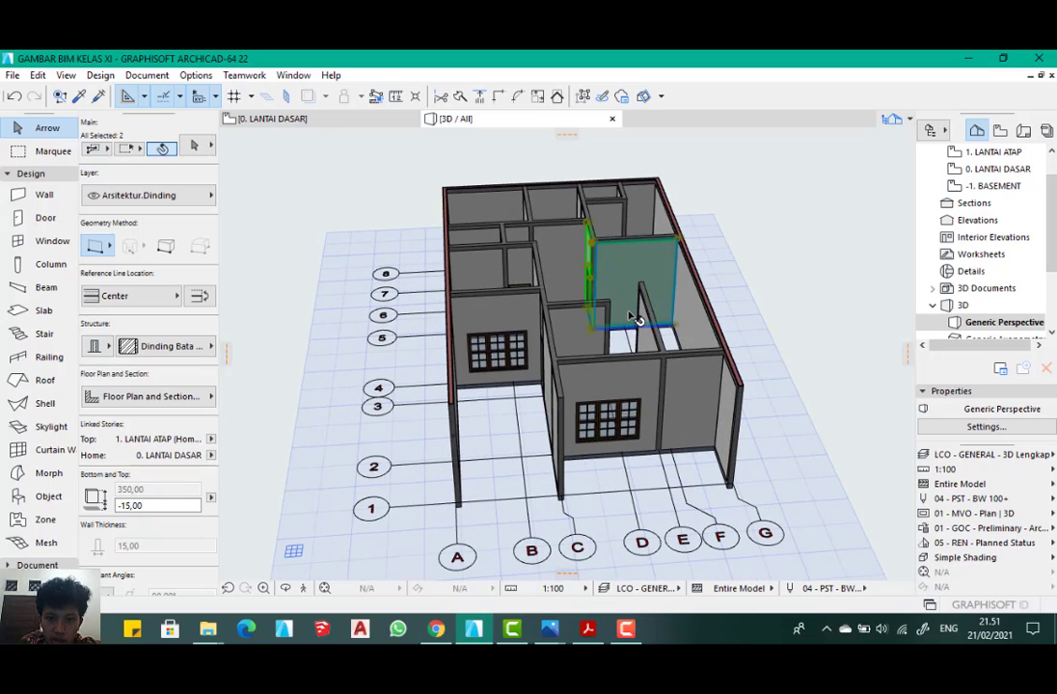
middle_click_drag(539, 275, 455, 299, "shift")
scroll(453, 289, "up", 4)
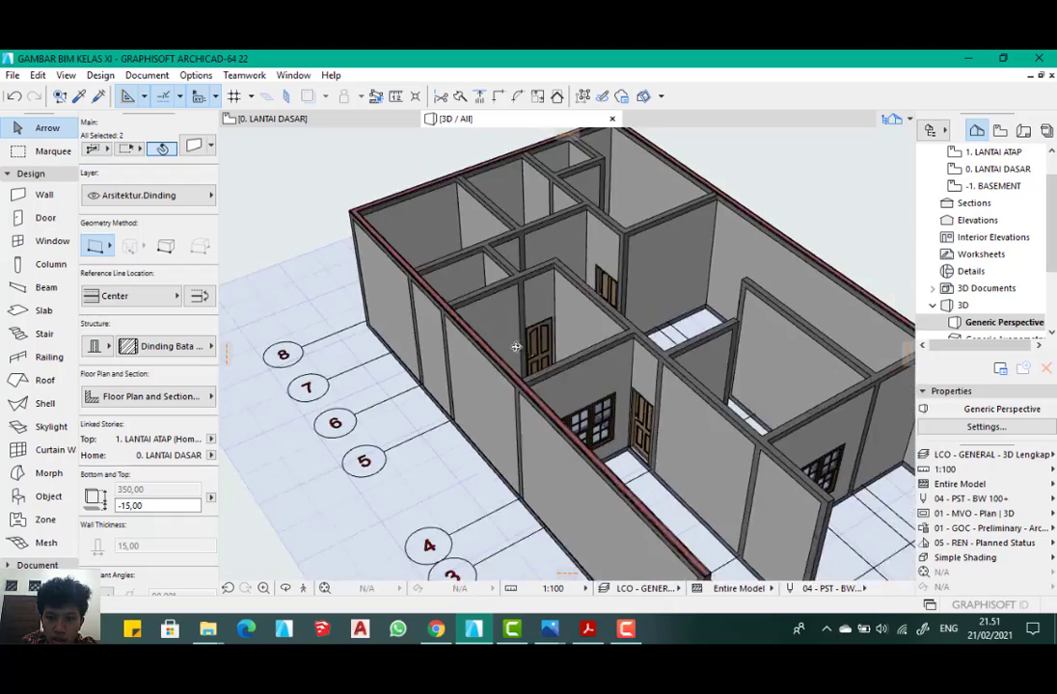
scroll(455, 305, "up", 4)
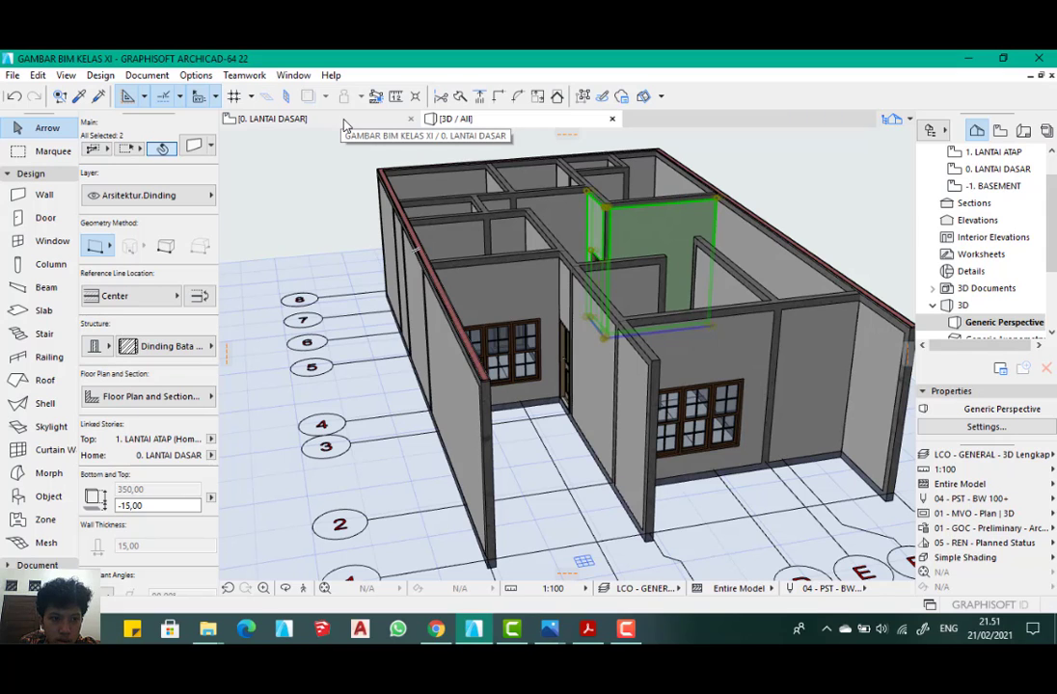
- Return to the ground-floor plan near the grid A and 8 corner, activate the Column tool and check its default layer and core material
left_click(345, 120)
scroll(423, 241, "down", 5)
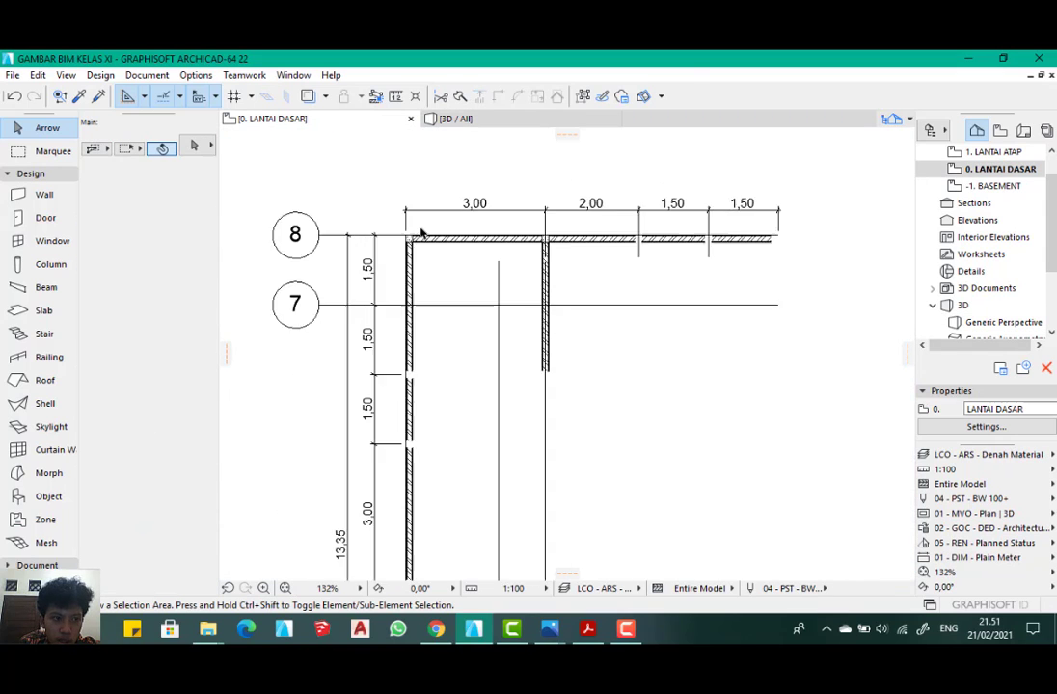
scroll(427, 259, "up", 3)
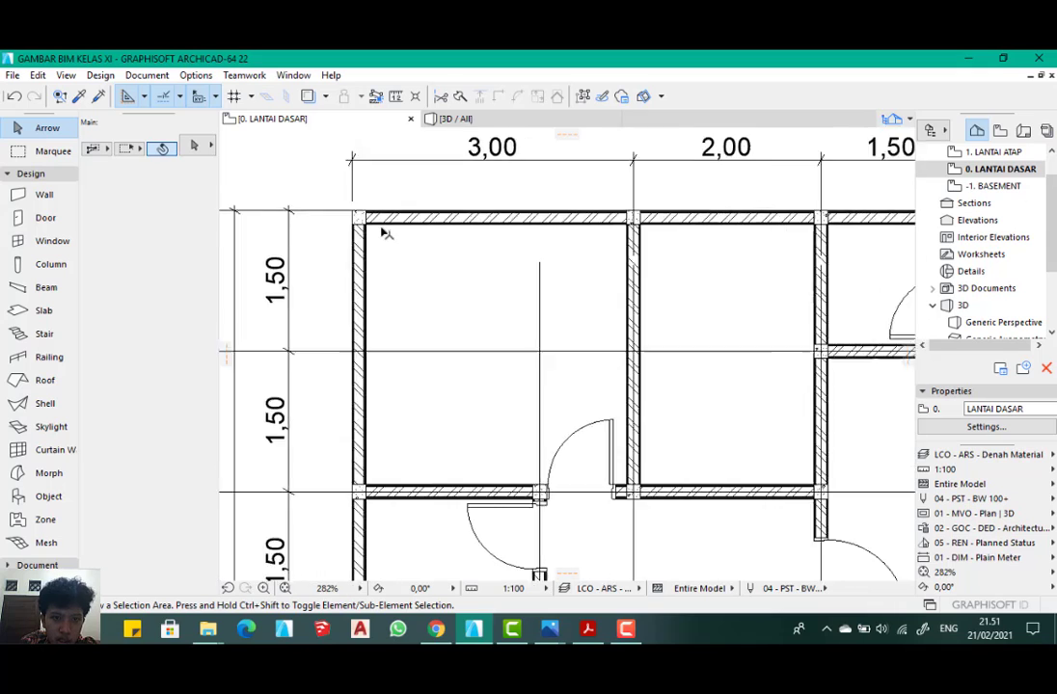
scroll(405, 230, "up", 3)
left_click(53, 269)
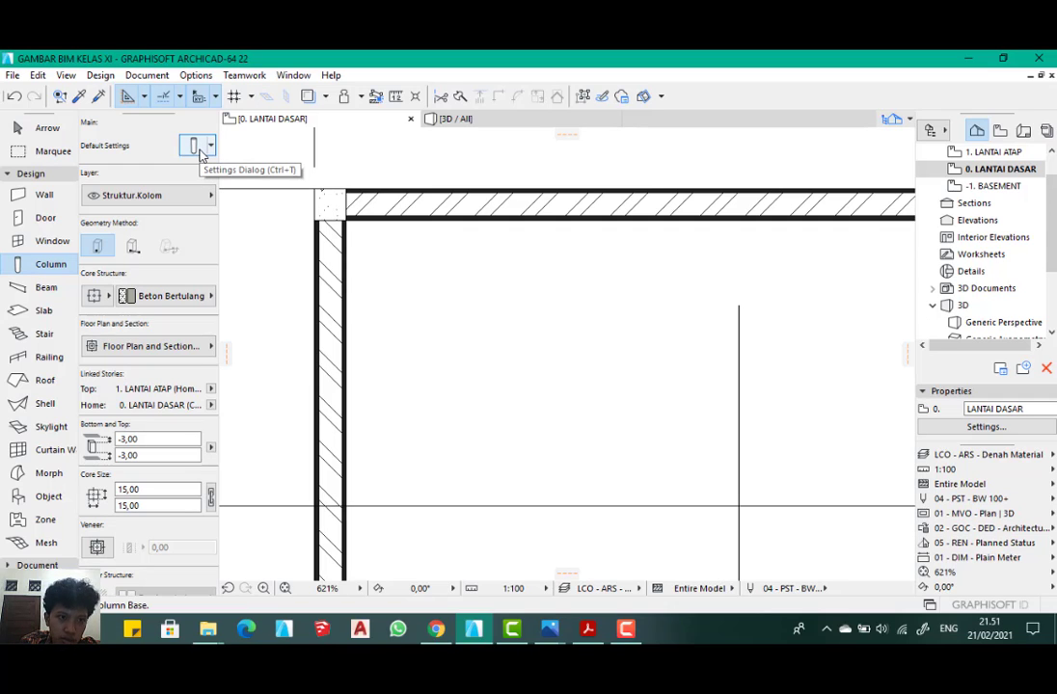
left_click(205, 195)
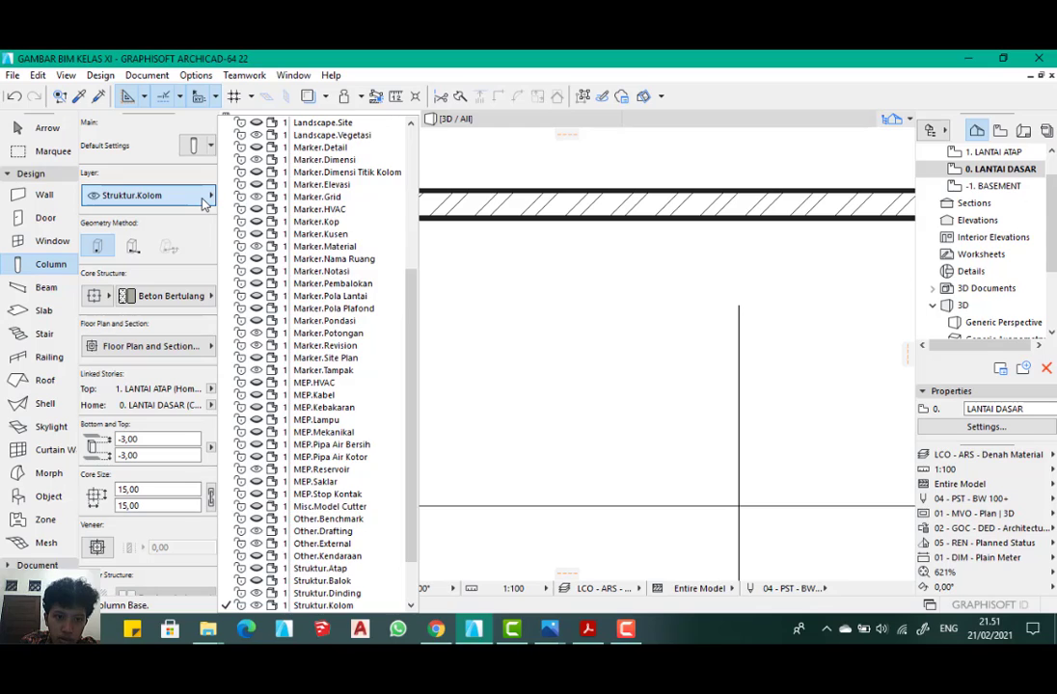
left_click(204, 196)
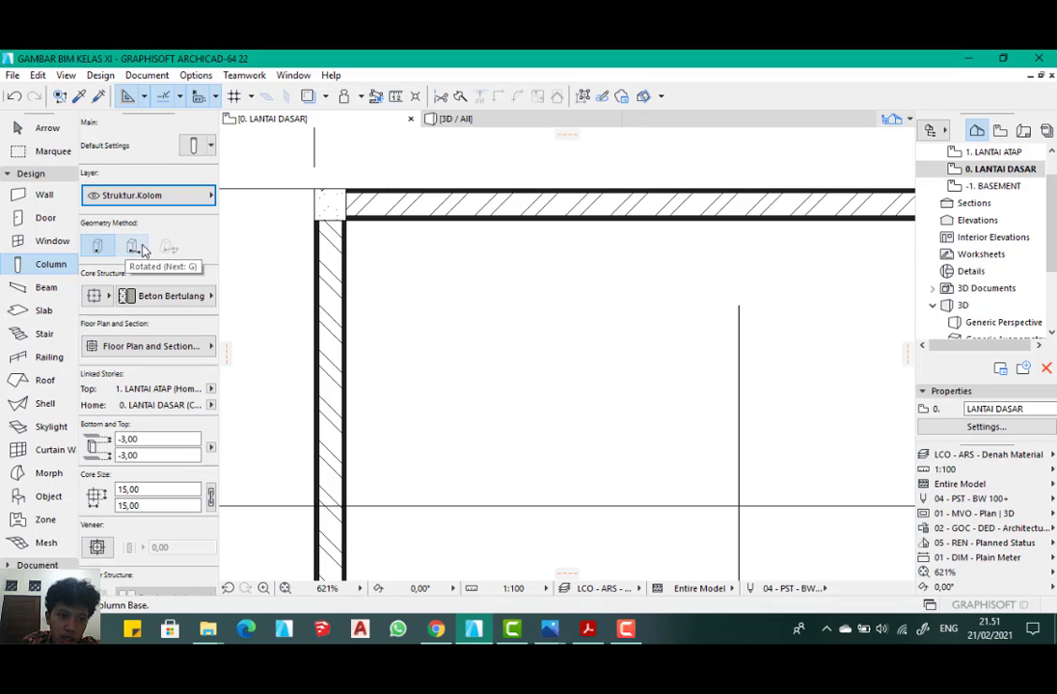
left_click(166, 296)
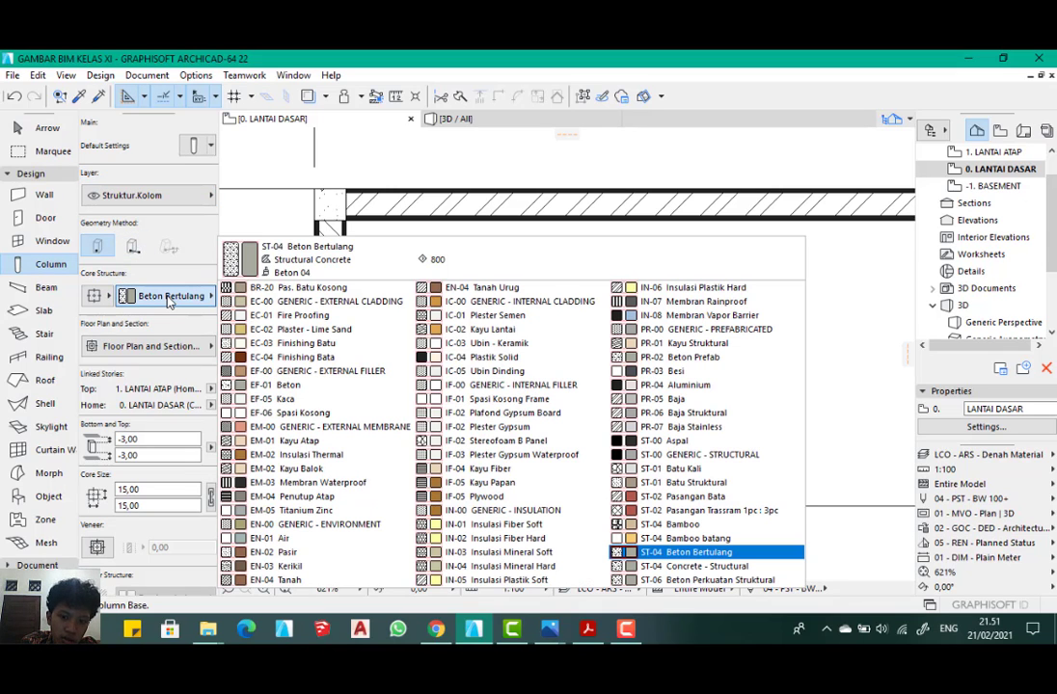
left_click(168, 300)
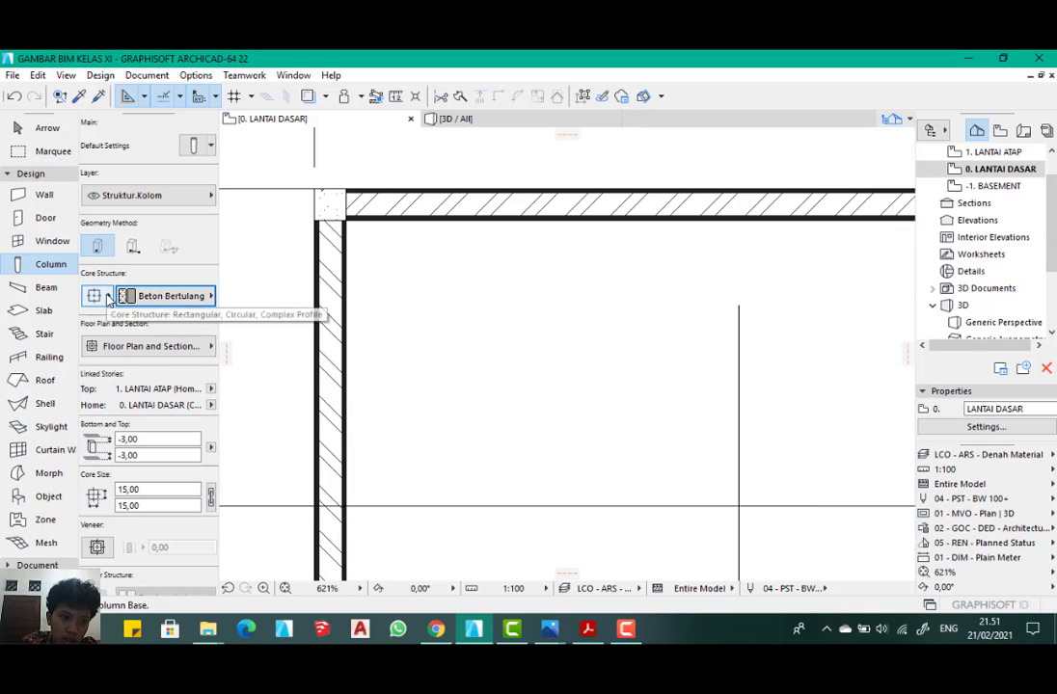
- Review the Column tool's default core size, linked stories, and bottom and top offsets
scroll(162, 255, "down", 2)
scroll(162, 256, "down", 6)
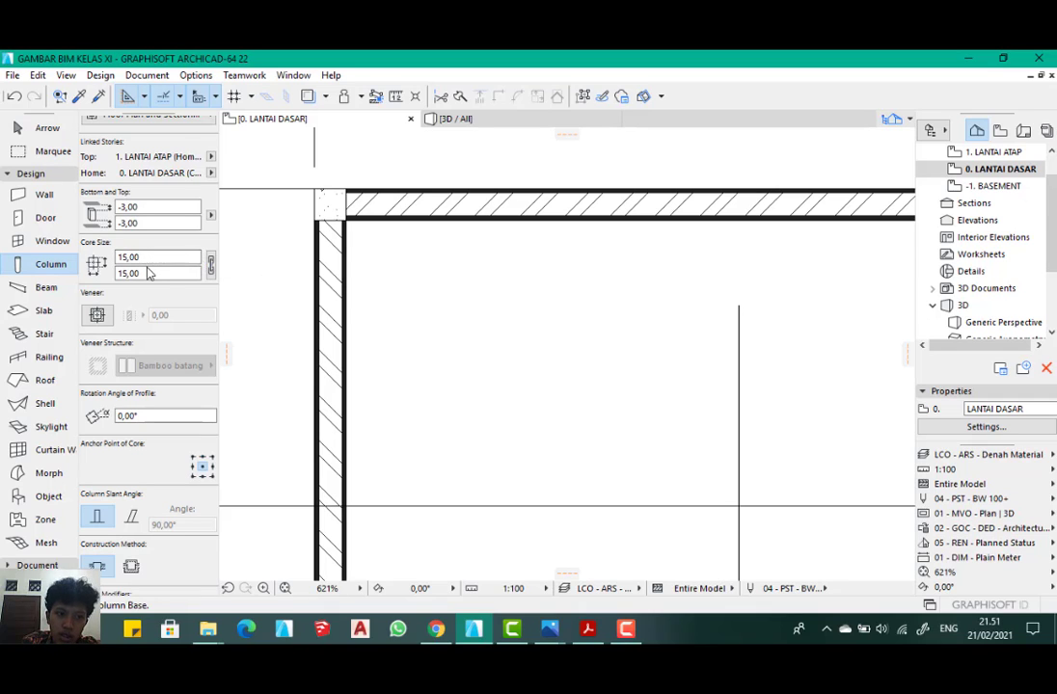
scroll(141, 270, "up", 2)
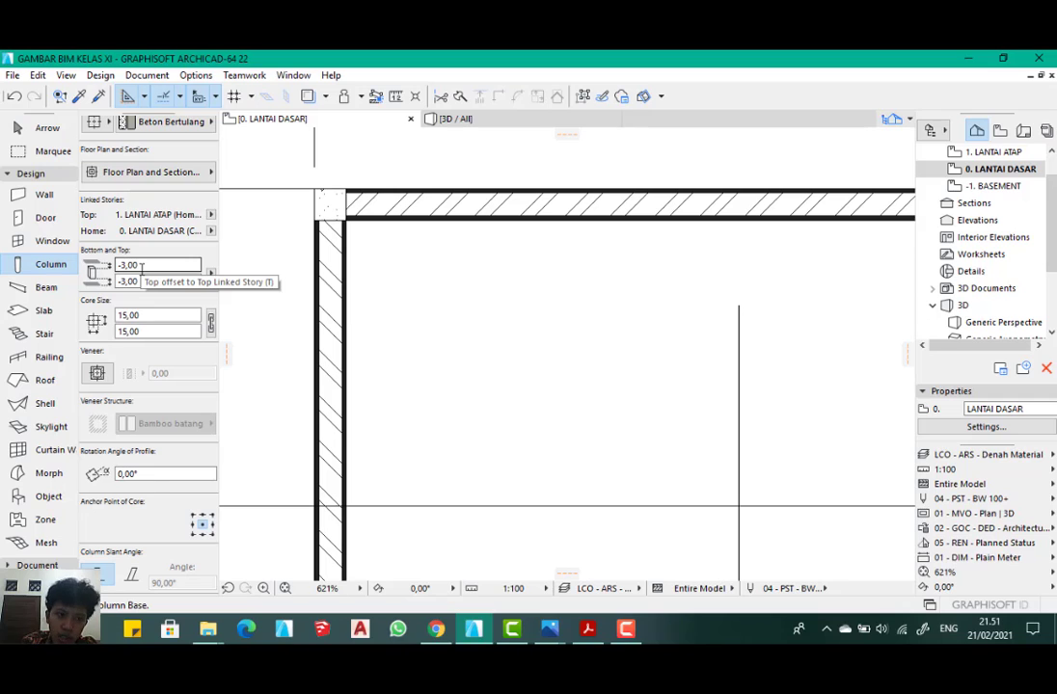
scroll(141, 267, "up", 2)
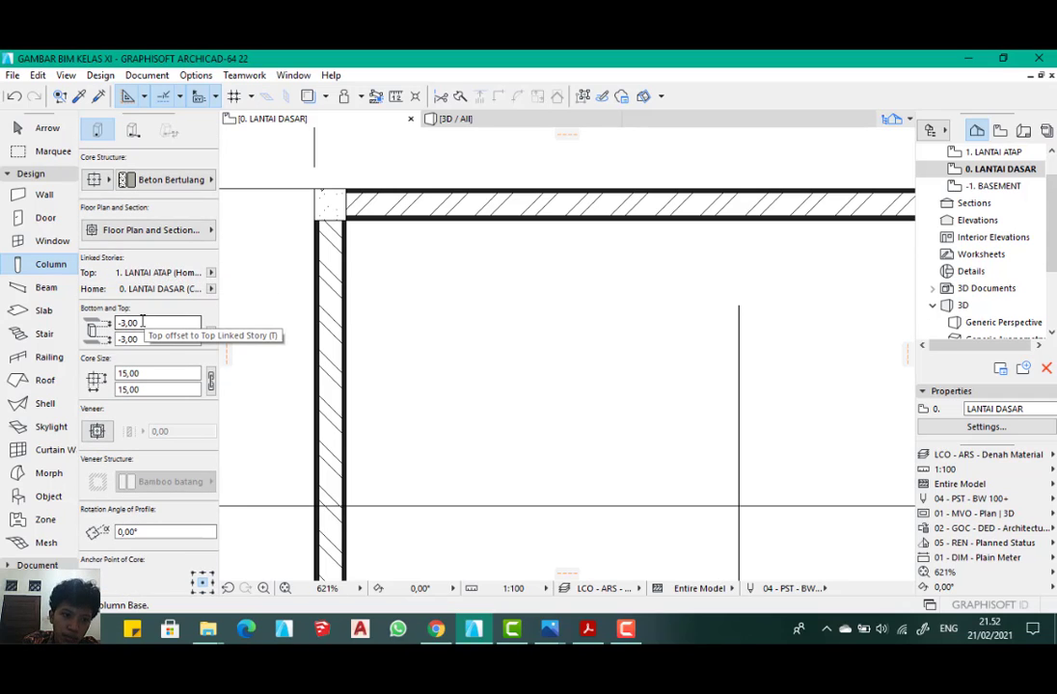
- Review the Column tool's remaining defaults, including anchor point, slant angle, construction method and relation to zones
scroll(142, 322, "down", 2)
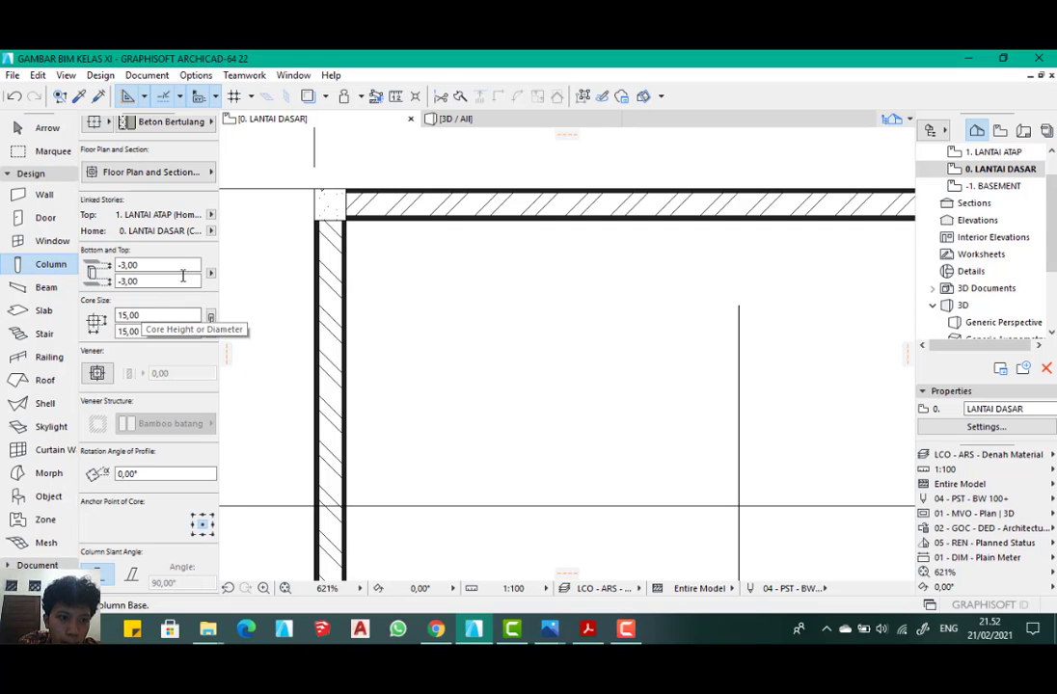
scroll(179, 285, "down", 10)
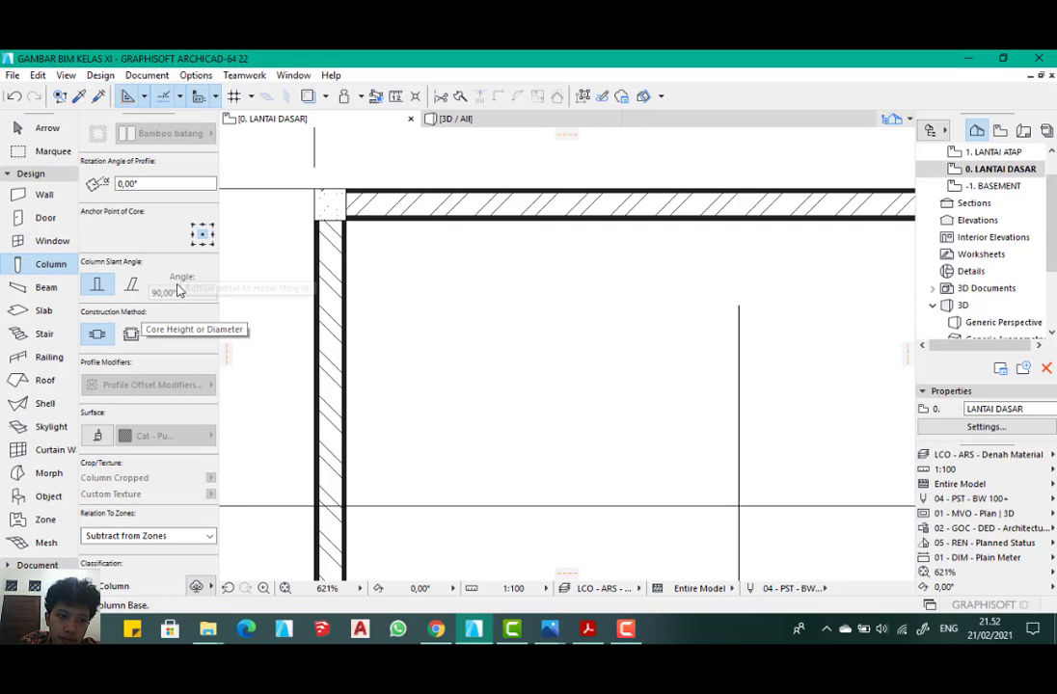
scroll(173, 301, "up", 12)
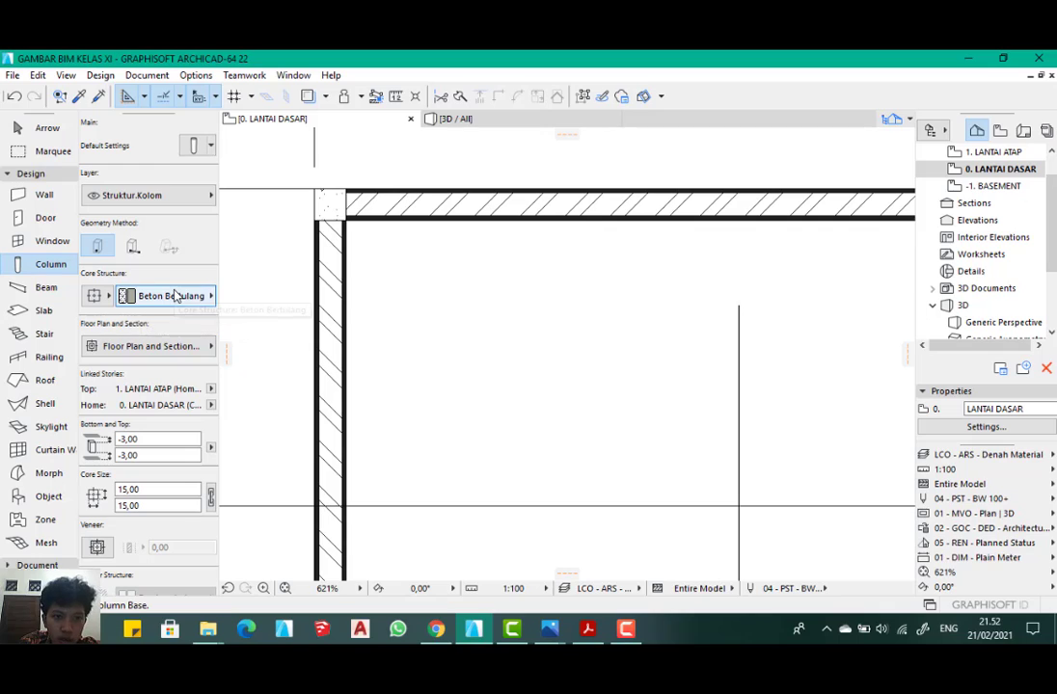
scroll(357, 265, "down", 6)
middle_click_drag(452, 215, 495, 211)
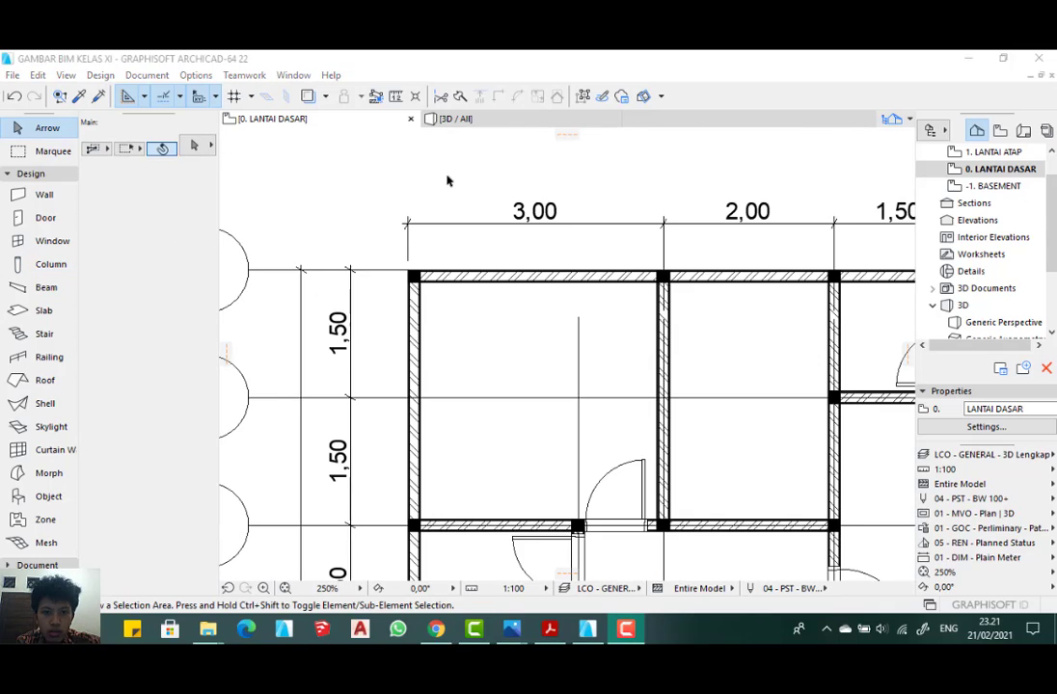
- Look over the upper part of the ground-floor plan and bring up the Slab tool's default settings
scroll(446, 180, "down", 5)
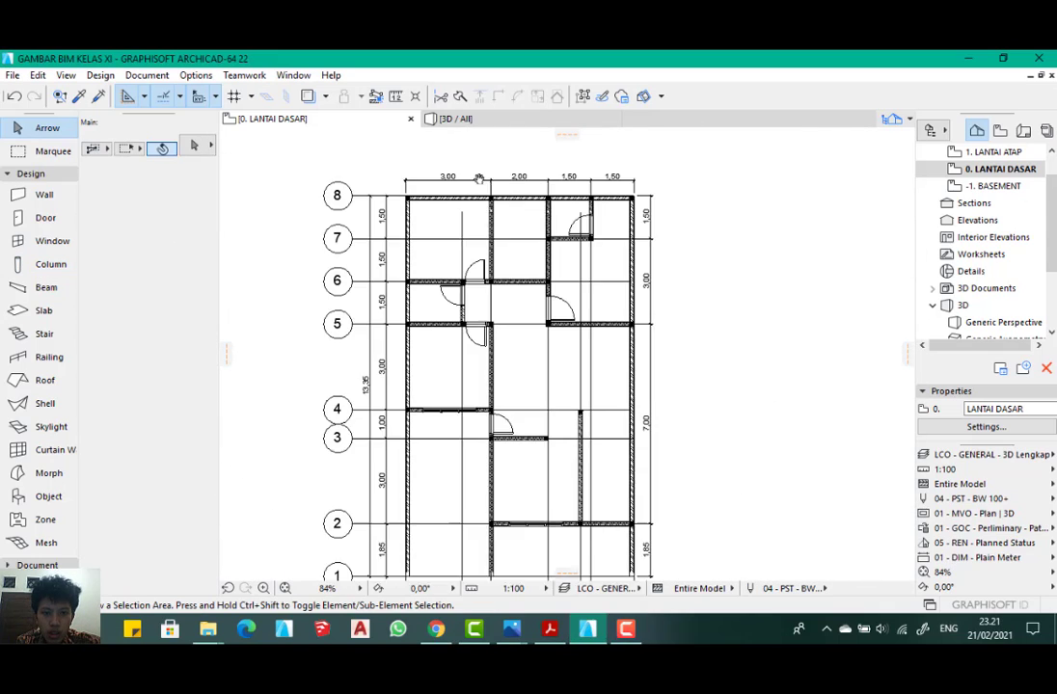
scroll(495, 200, "up", 4)
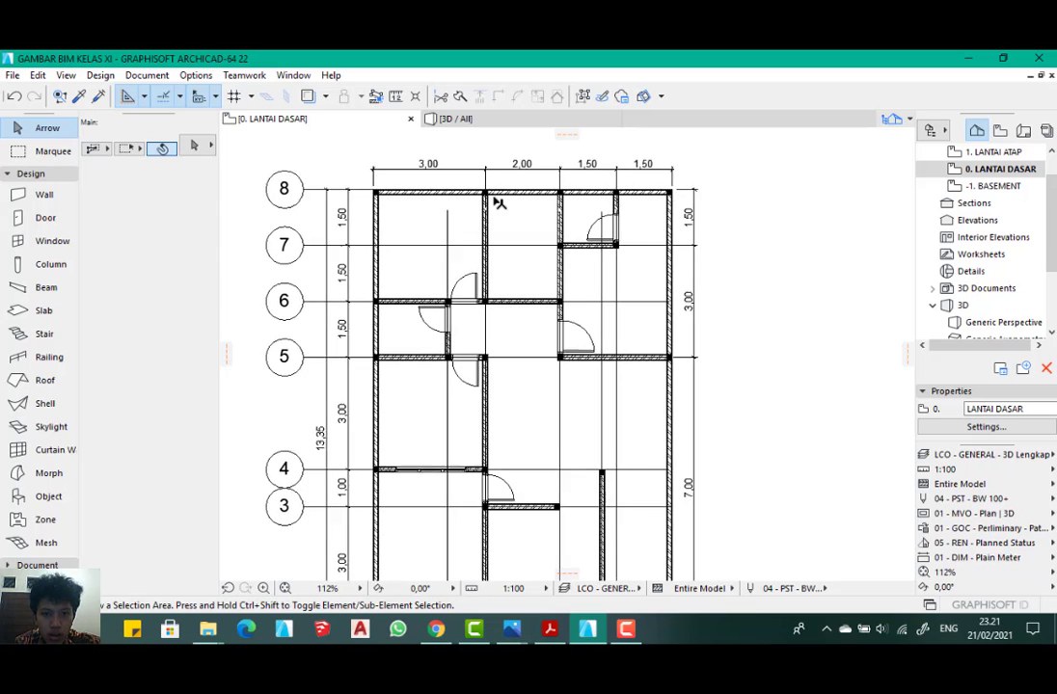
scroll(497, 201, "down", 2)
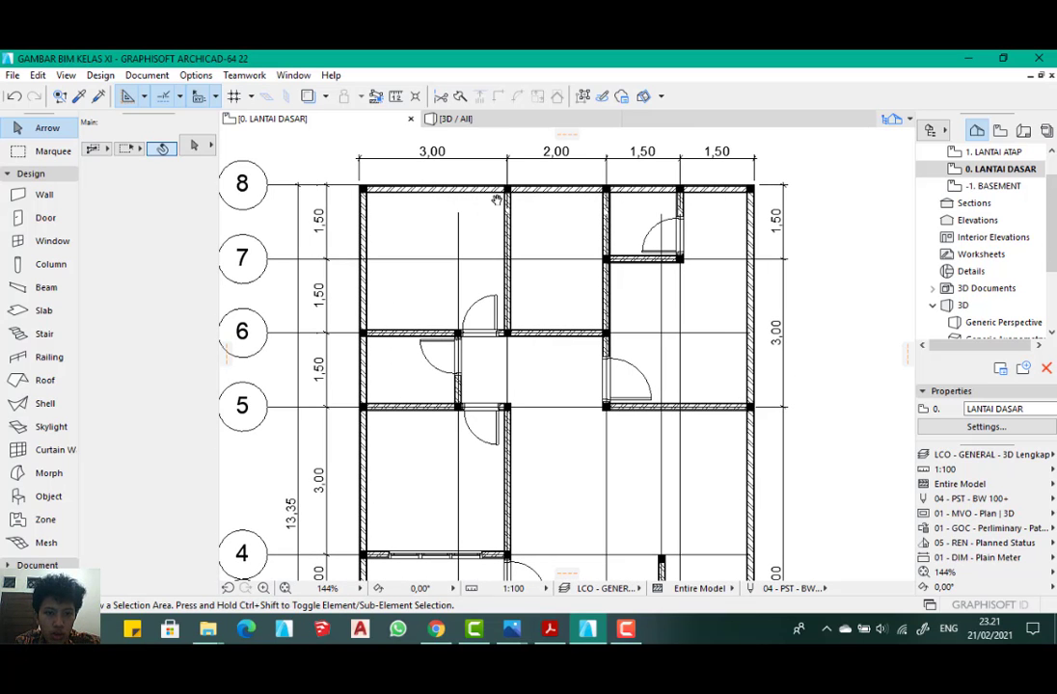
left_click(43, 316)
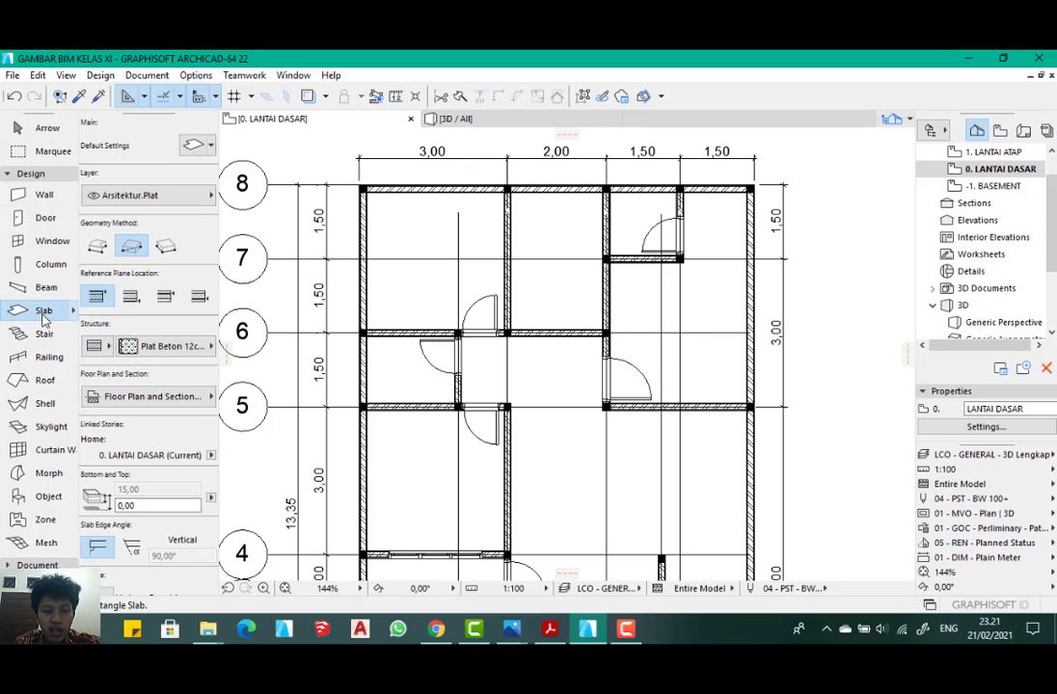
left_click(35, 173)
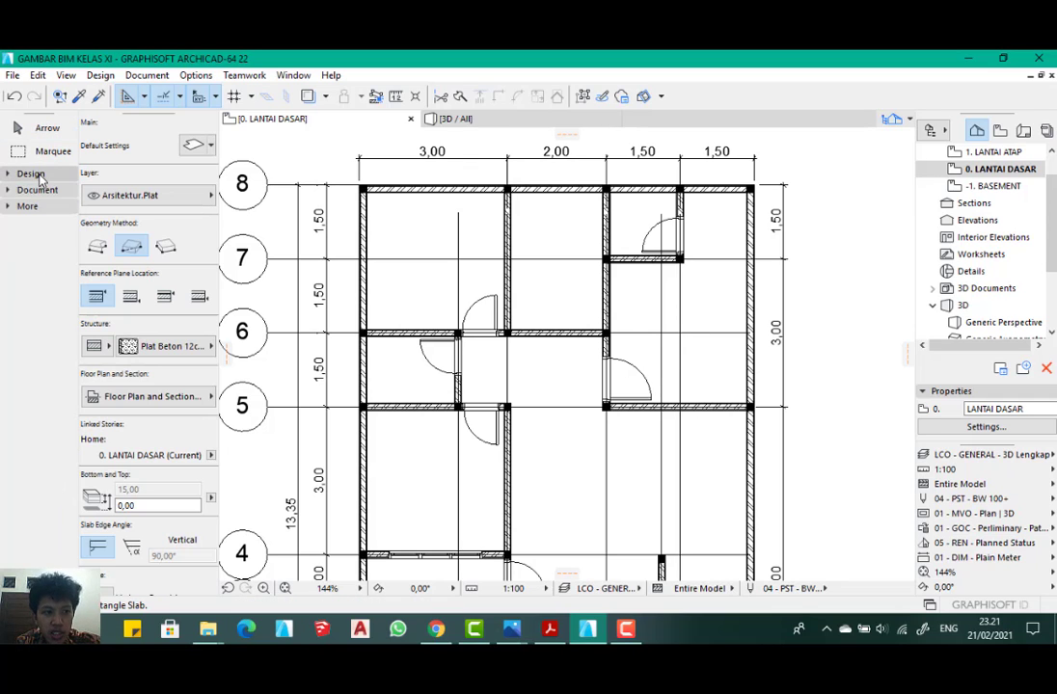
left_click(39, 178)
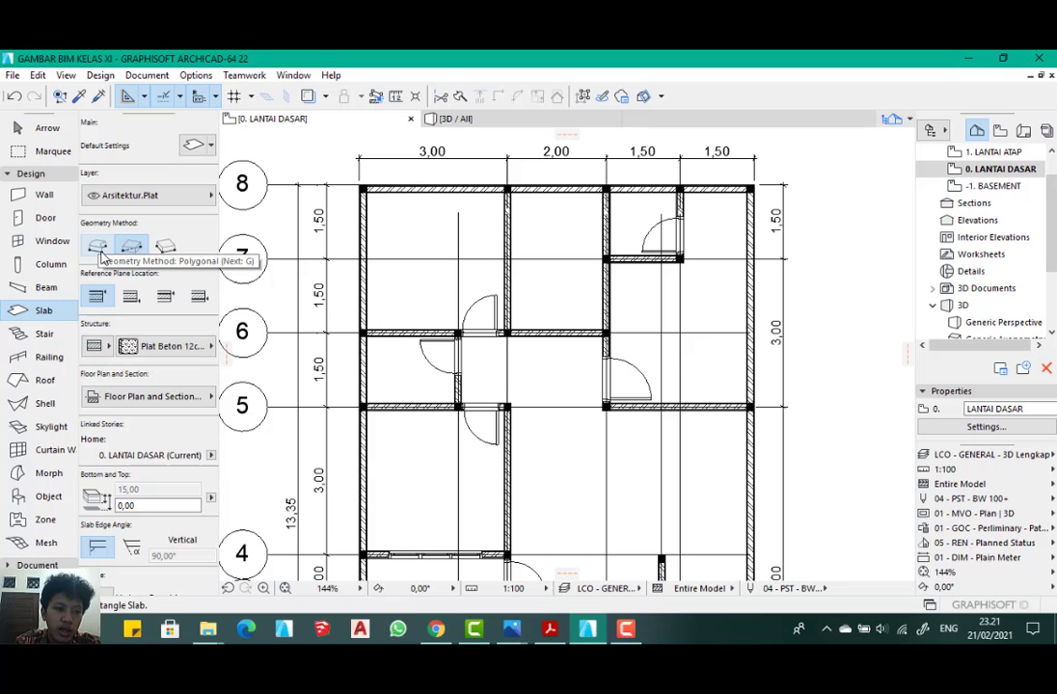
- Draw a rectangular trial slab corner by corner with the polygonal method beside the plan, orienting its fill vertically
scroll(437, 177, "down", 6)
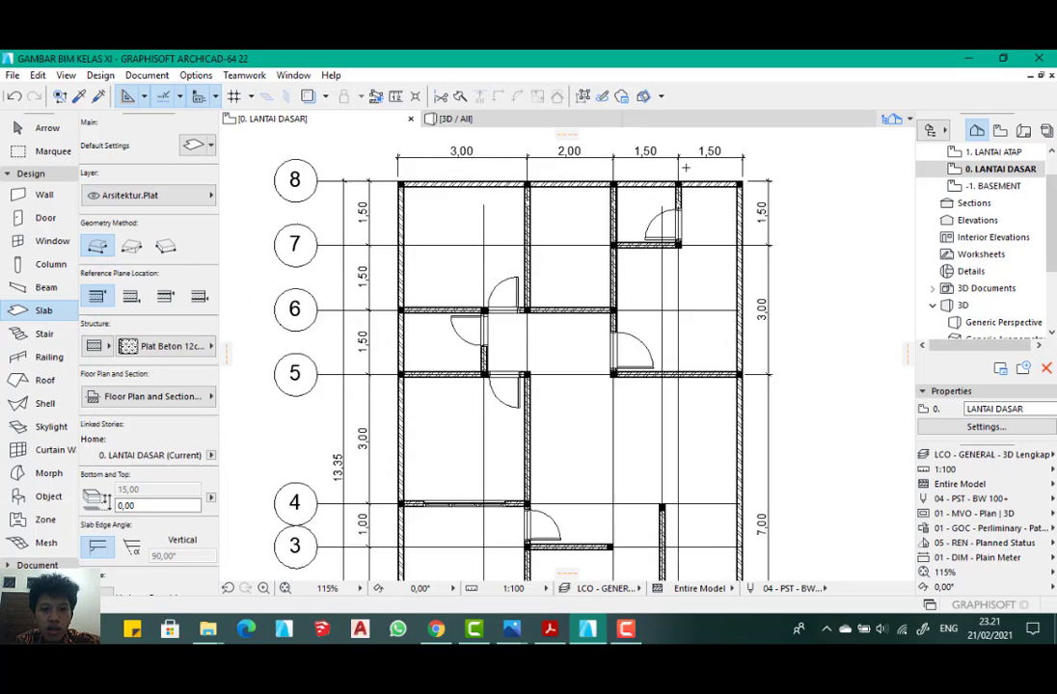
scroll(331, 195, "up", 6)
left_click(330, 202)
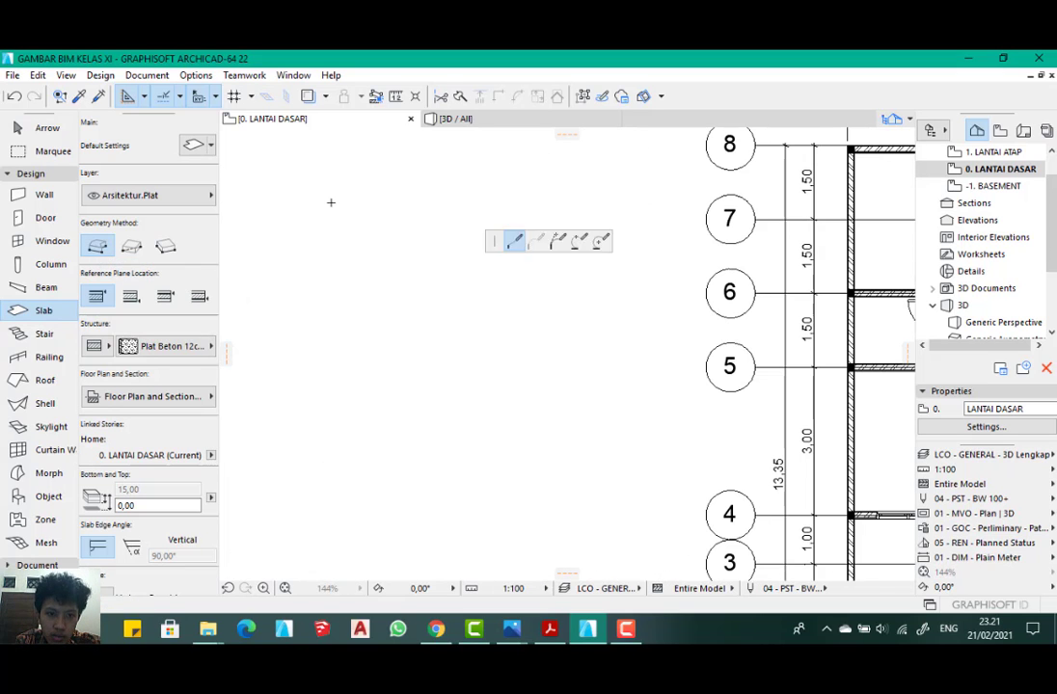
left_click(655, 202)
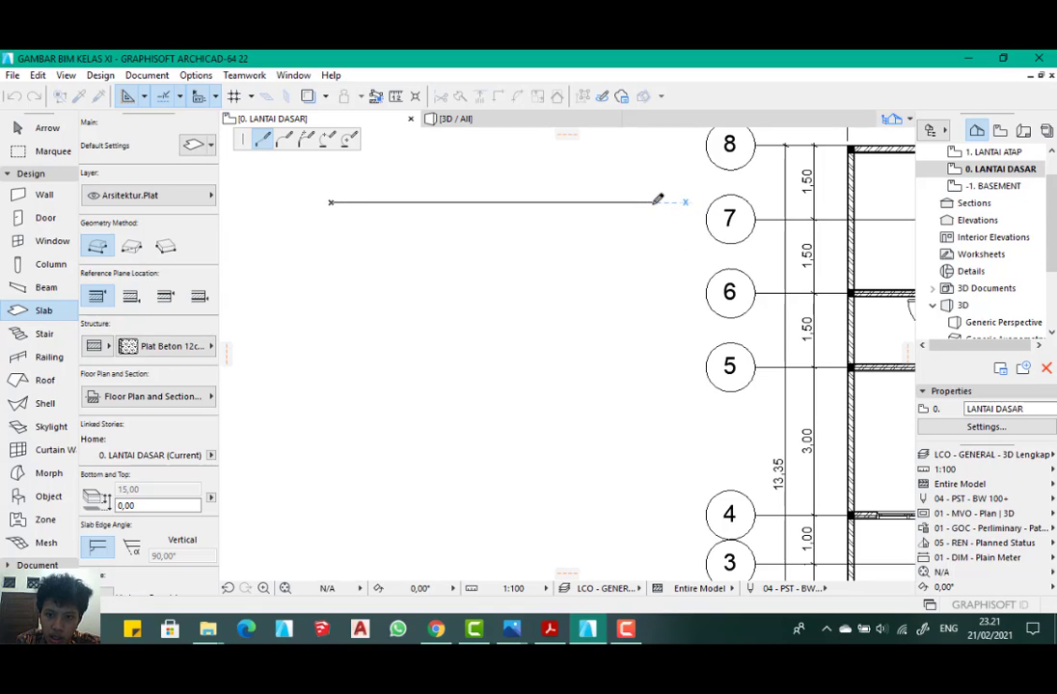
left_click(653, 408)
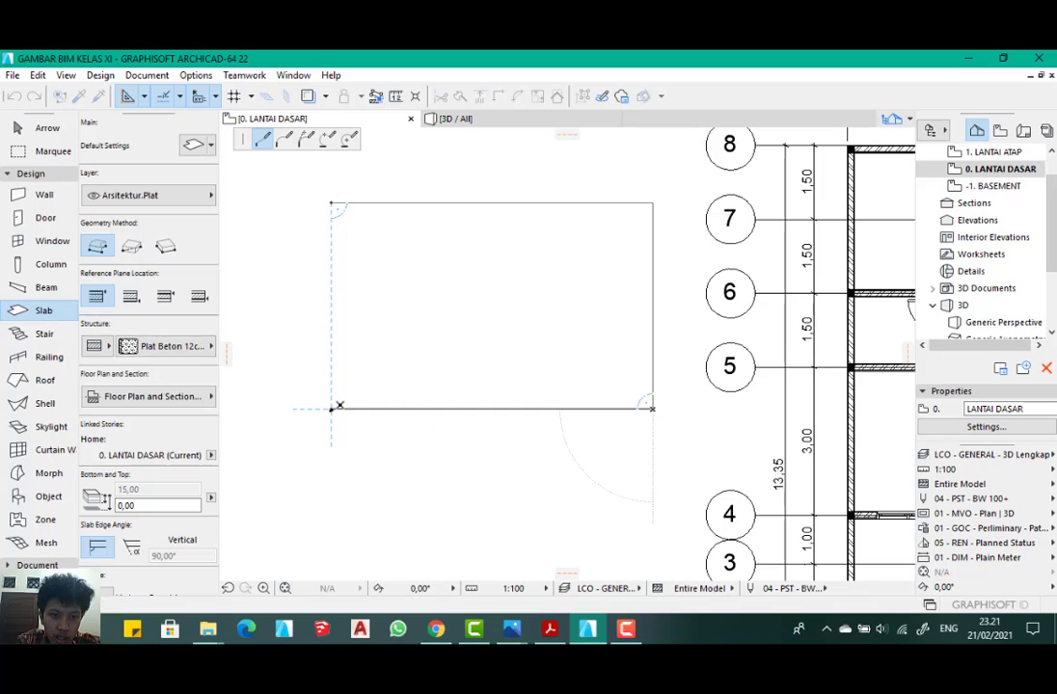
left_click(331, 409)
left_click(333, 201)
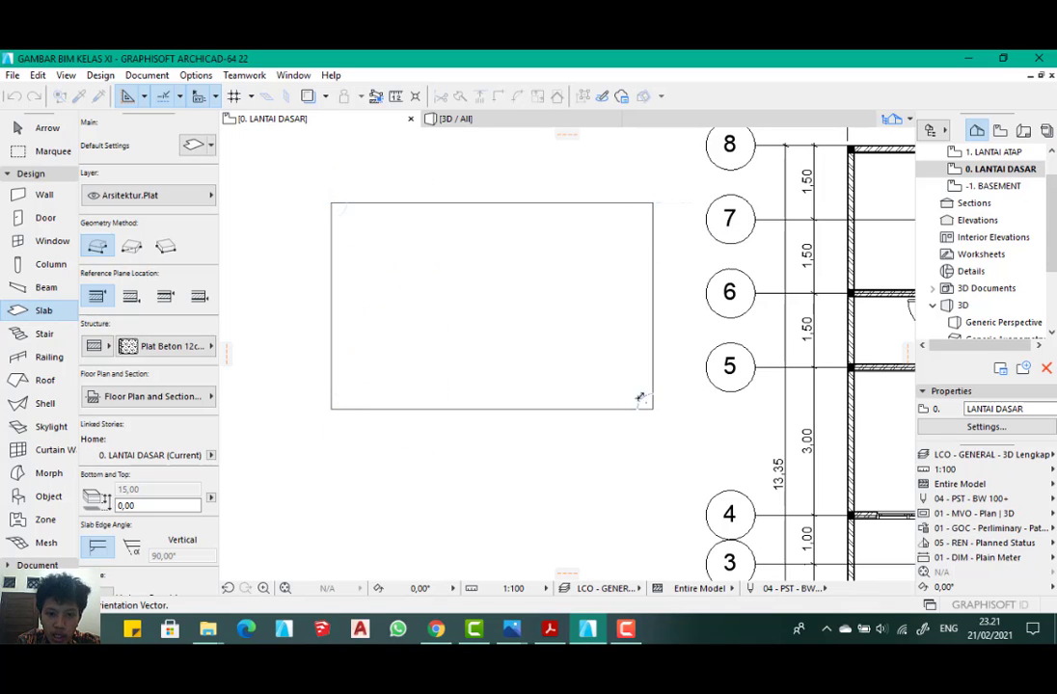
left_click(491, 241)
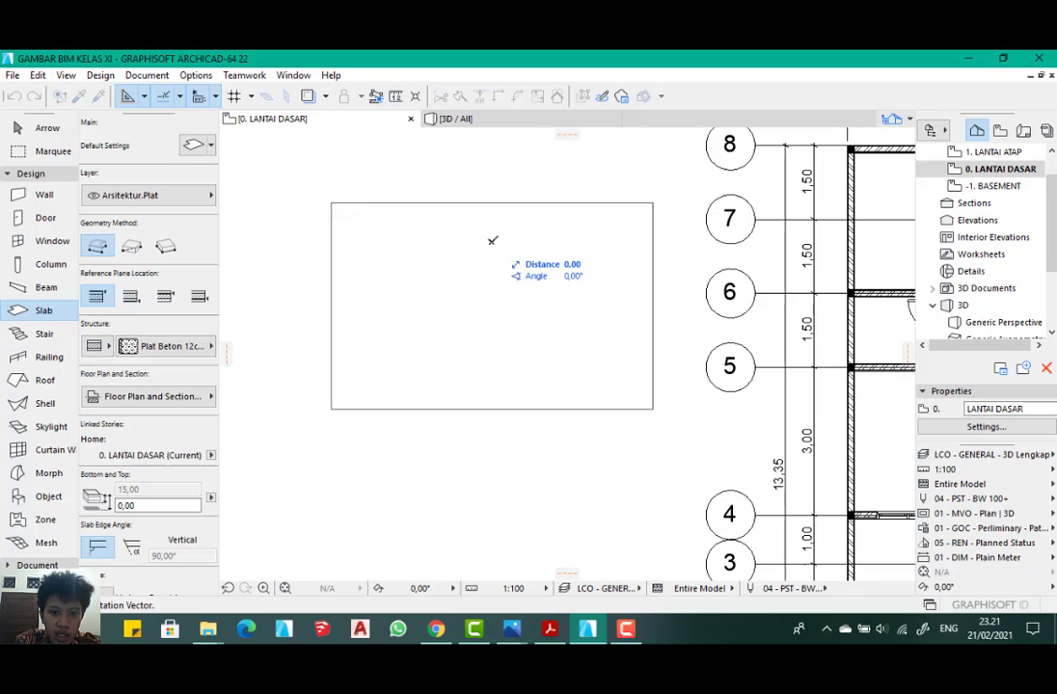
left_click(495, 327)
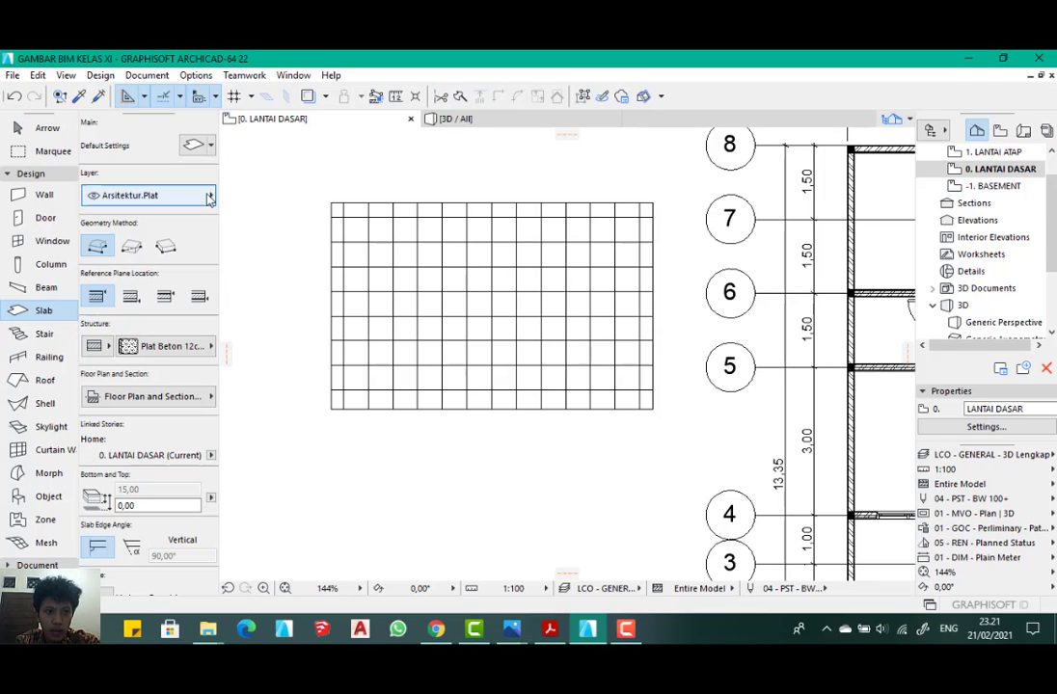
- Cancel the slab outline started inside the trial slab and undo the trial slab itself
left_click(441, 257)
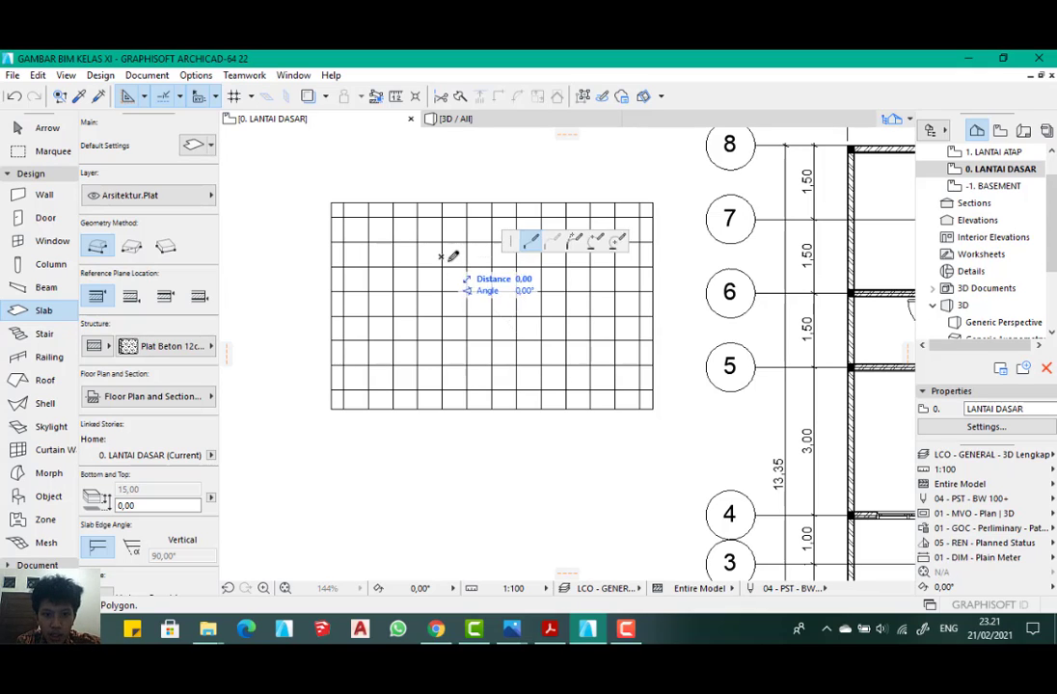
left_click(545, 322)
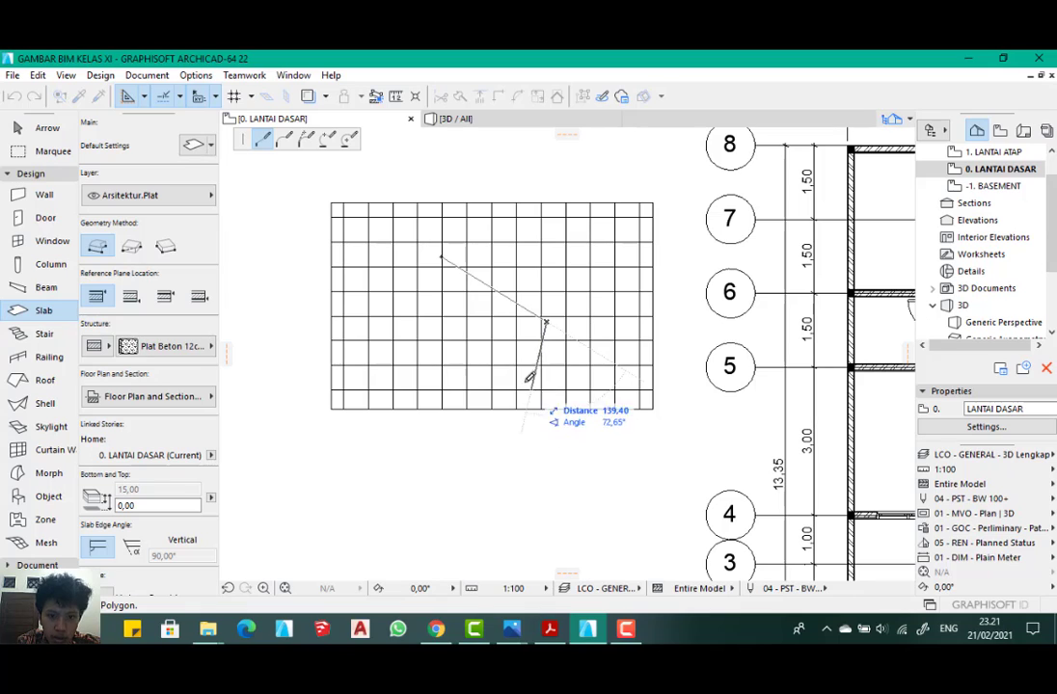
key("BackSpace")
key("Escape")
key("ctrl+z")
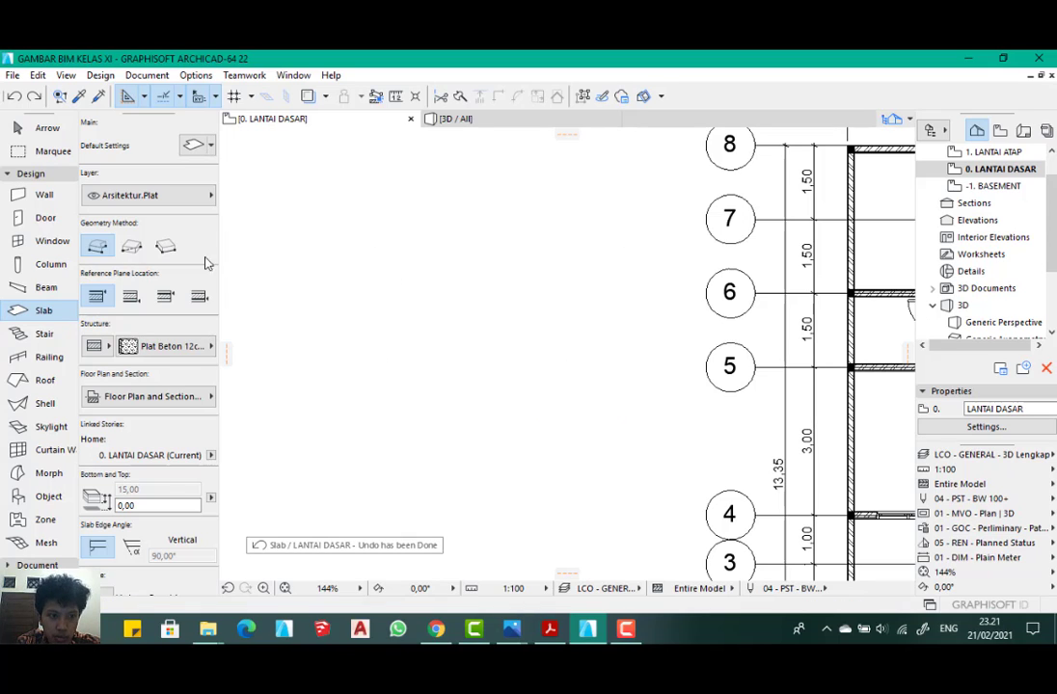
- Draw a polygonal slab about 600 wide in the empty area beside grids 7 to 5, with a diagonal fill orientation
left_click(339, 219)
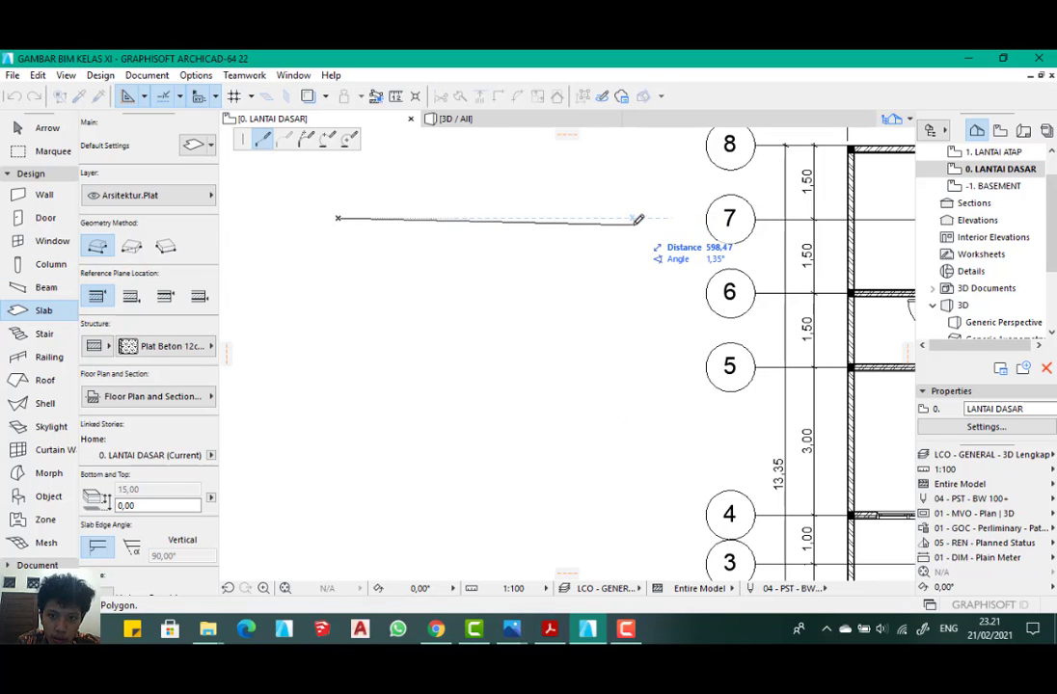
left_click(641, 218)
left_click(640, 415)
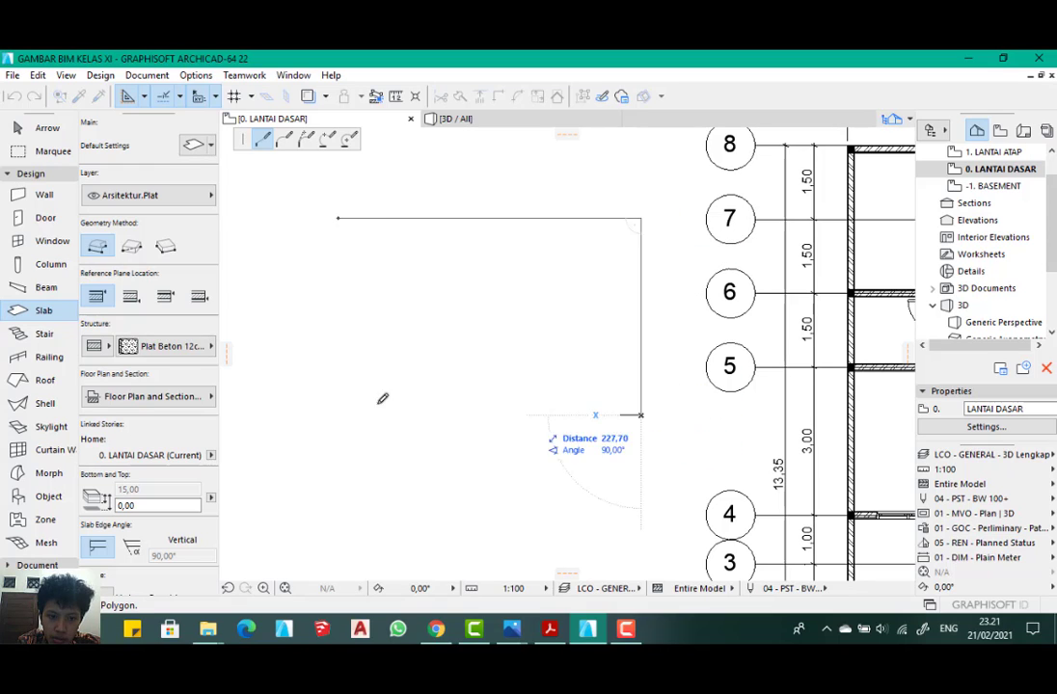
left_click(339, 416)
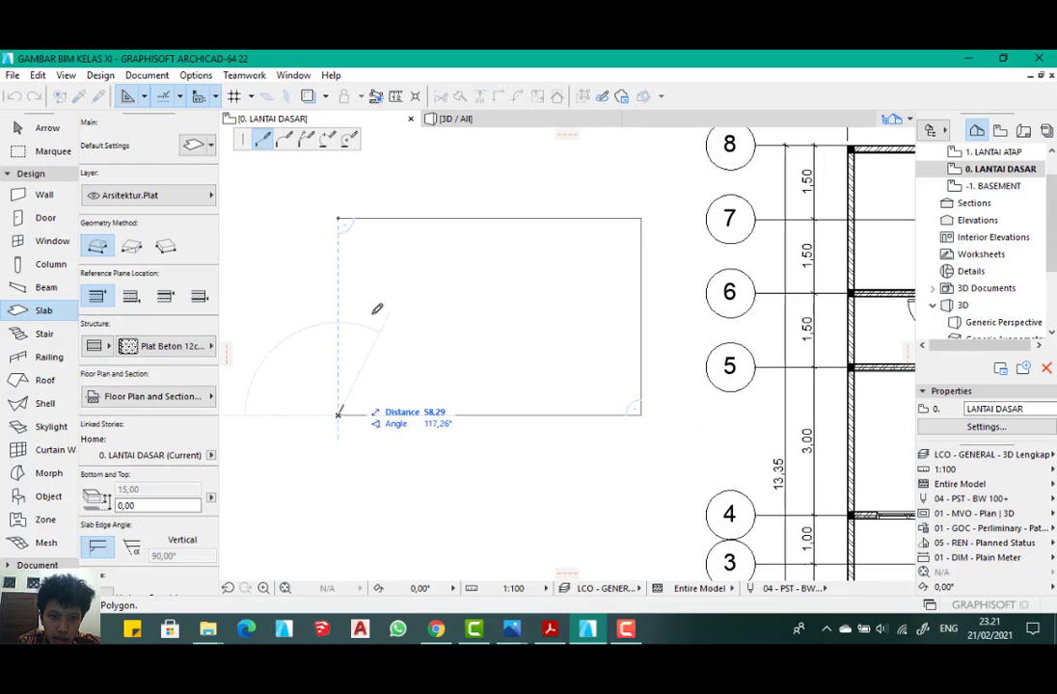
left_click(338, 219)
left_click(558, 343)
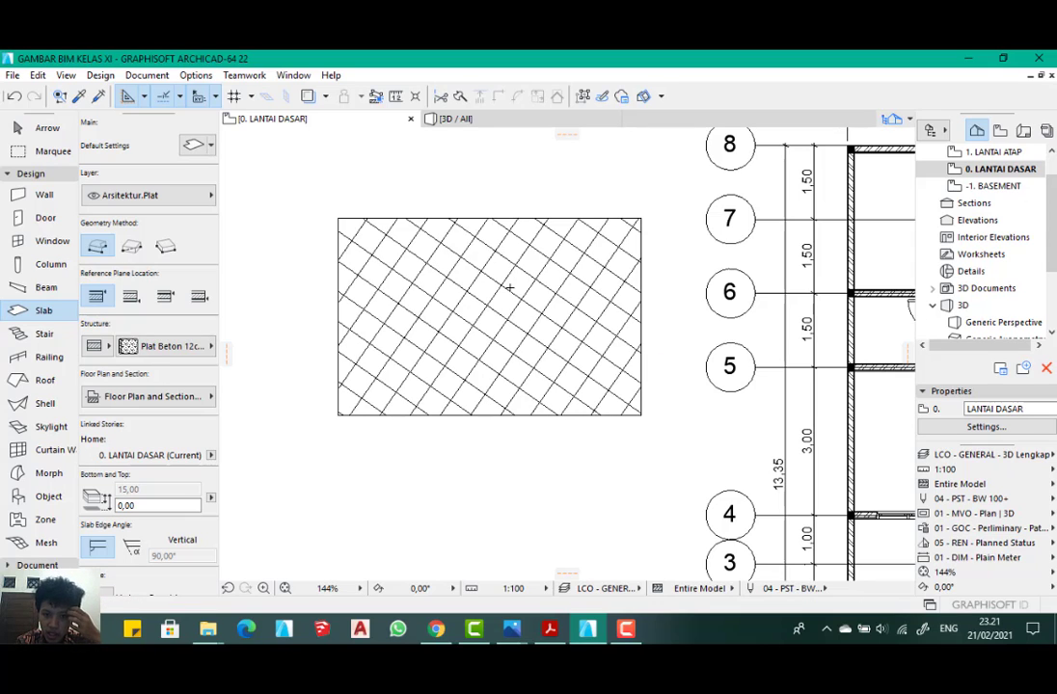
- Draw a slab of about 626 by 386 below the polygonal one using the rectangular geometry method
left_click(131, 246)
scroll(401, 149, "down", 3)
scroll(268, 233, "up", 2)
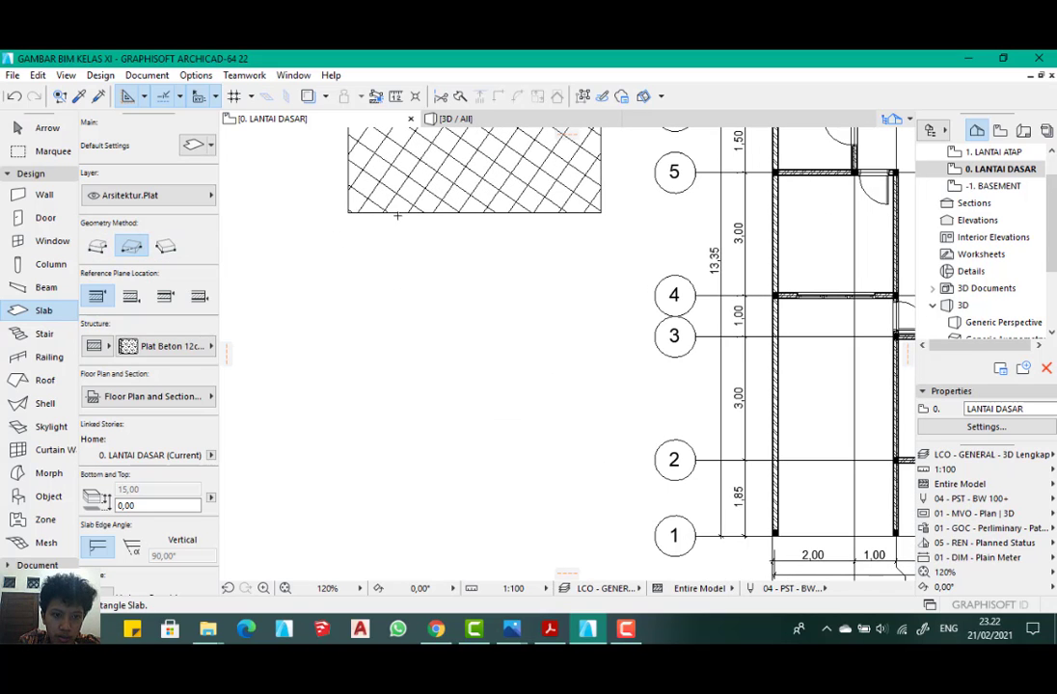
left_click(345, 244)
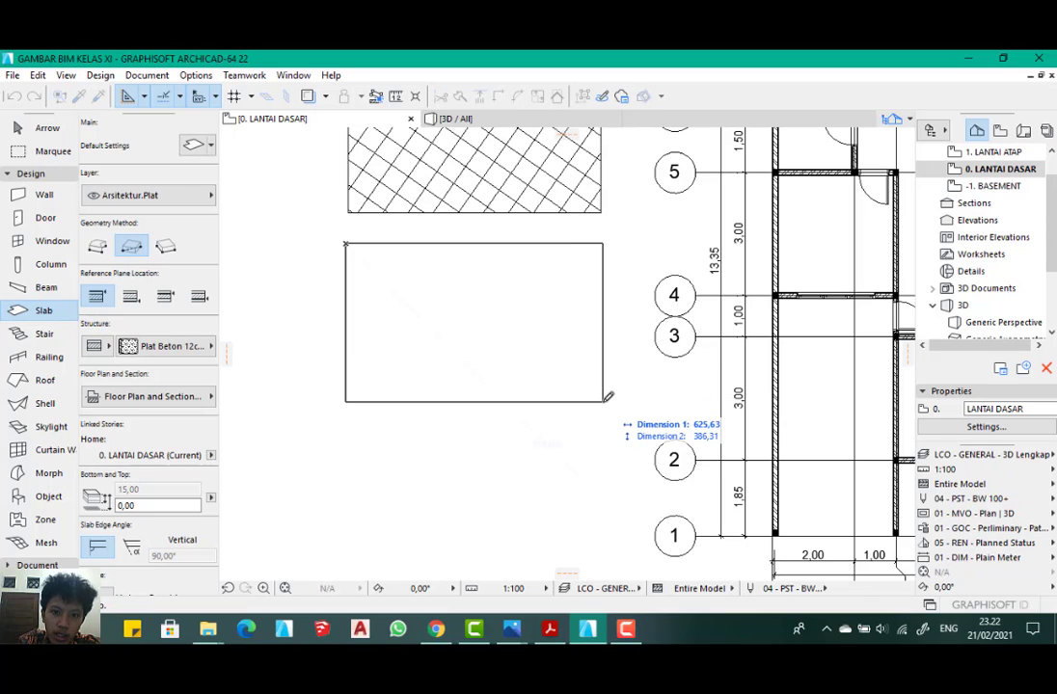
left_click(604, 401)
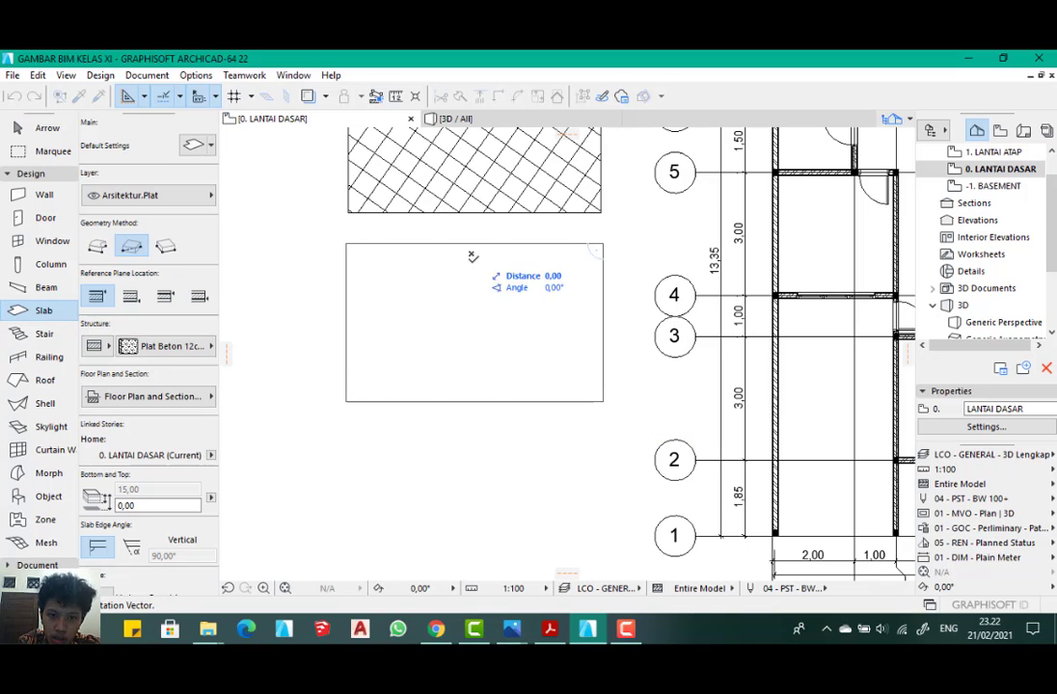
- Draw a third slab below the others with the rotated-rectangle method, using a vertical baseline and a vertical fill orientation
left_click(166, 246)
scroll(303, 229, "down", 3)
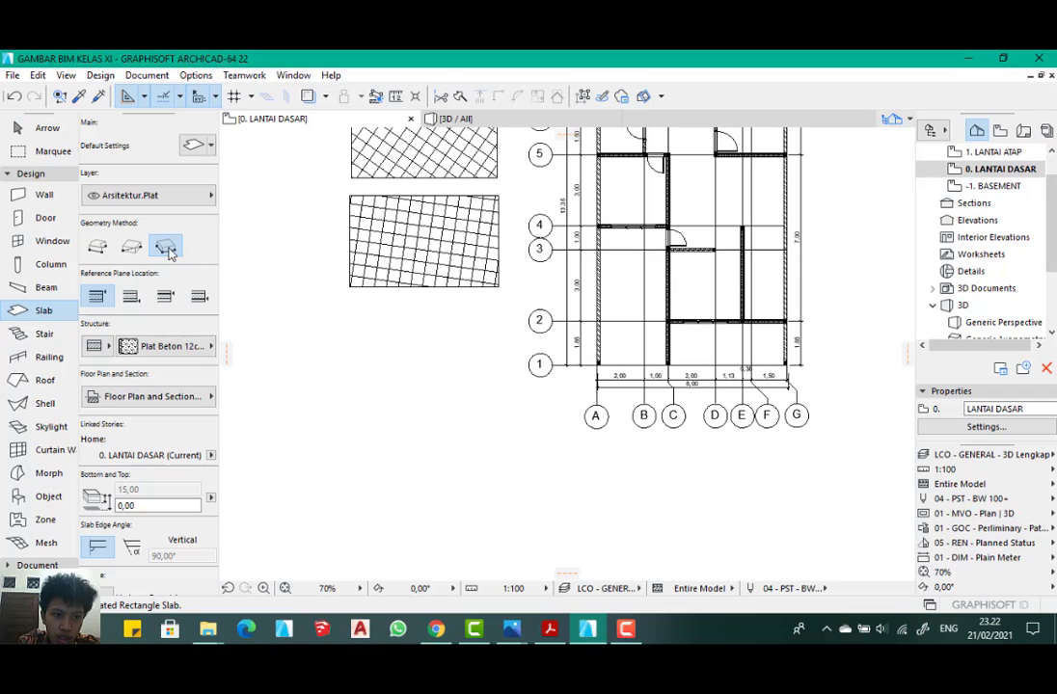
scroll(303, 279, "up", 3)
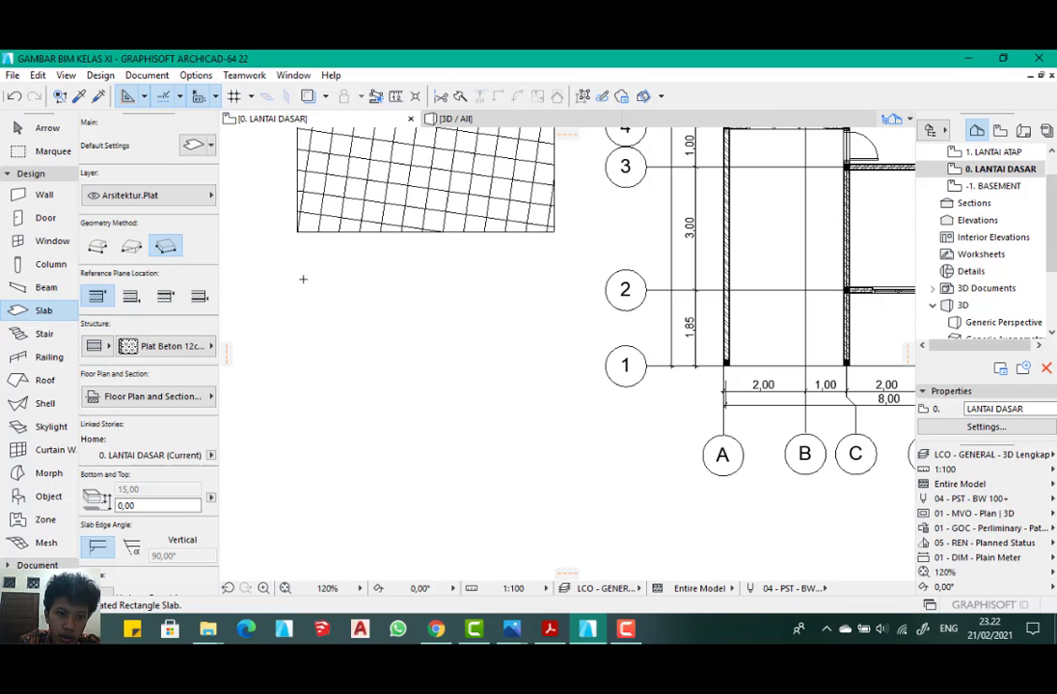
left_click(298, 259)
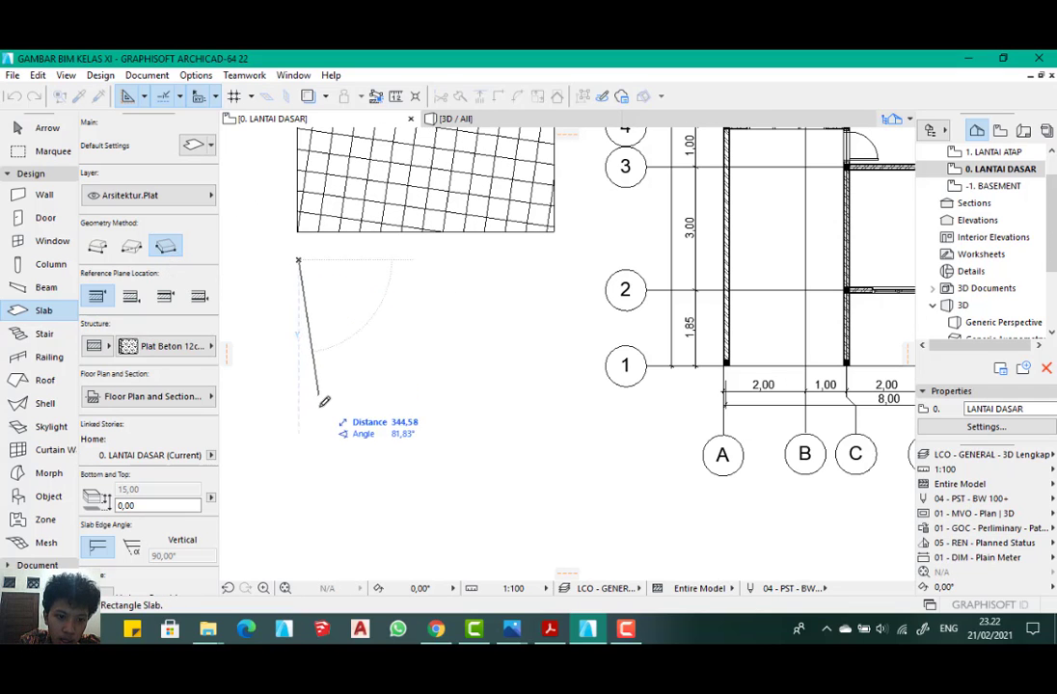
left_click(299, 484)
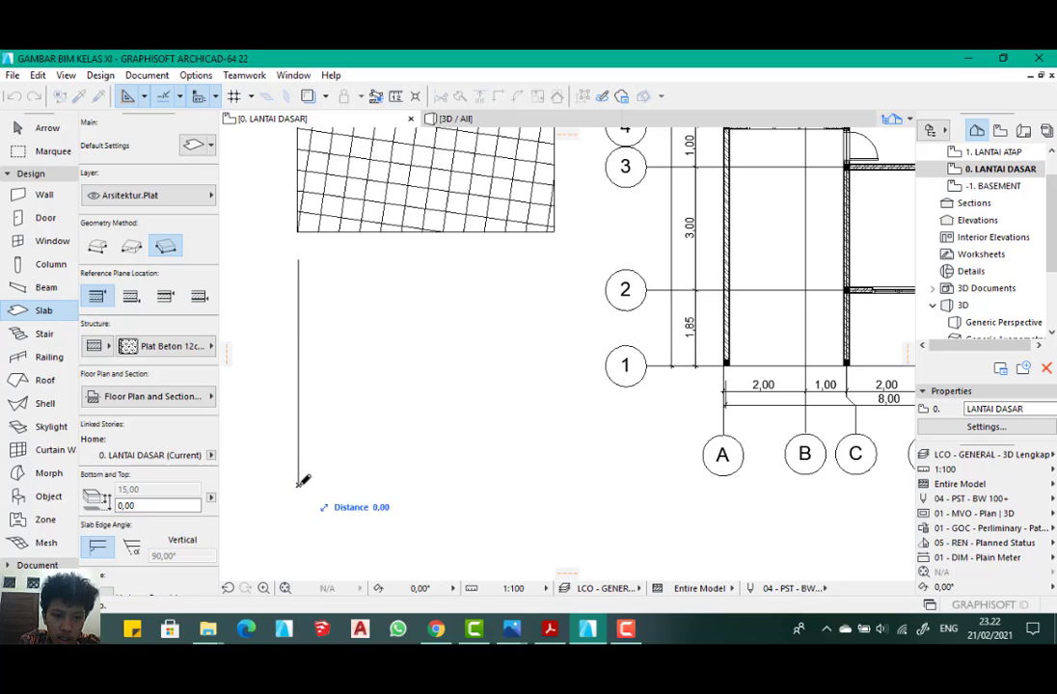
left_click(557, 449)
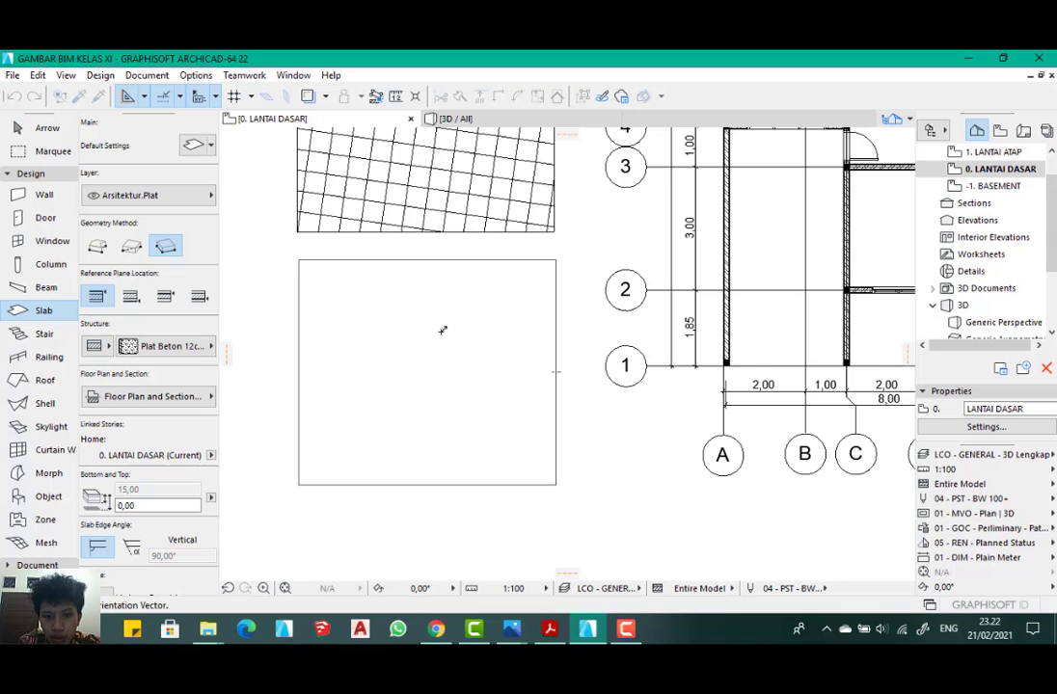
left_click(435, 377)
left_click(436, 435)
scroll(444, 358, "up", 1)
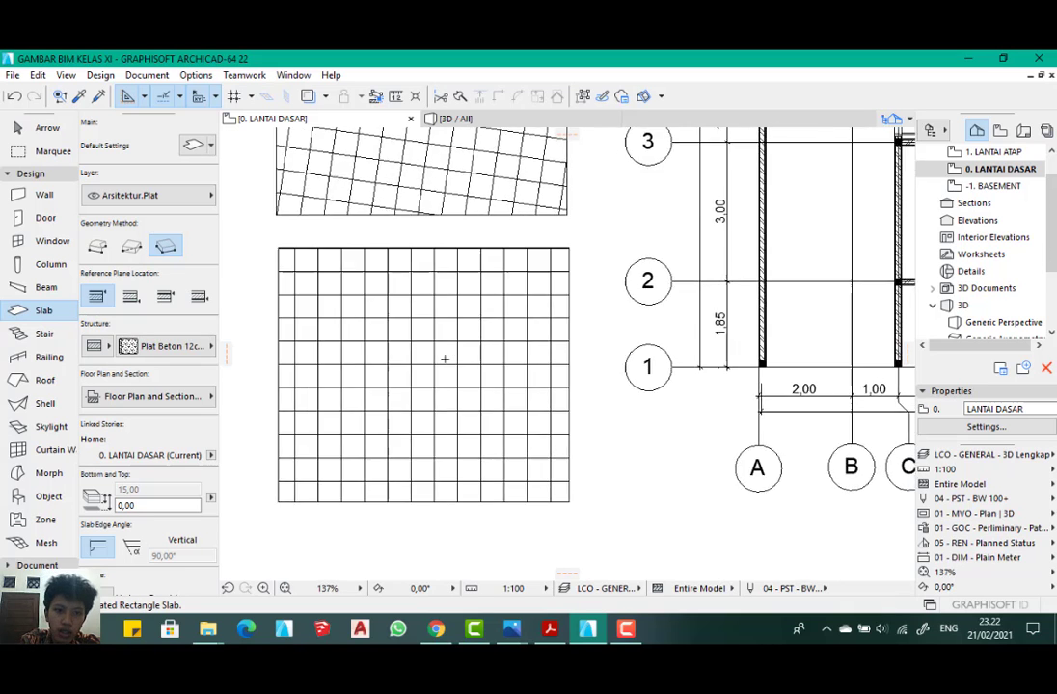
- Select the three trial slabs beside the floor plan and delete them
scroll(444, 358, "down", 5)
left_click(43, 127)
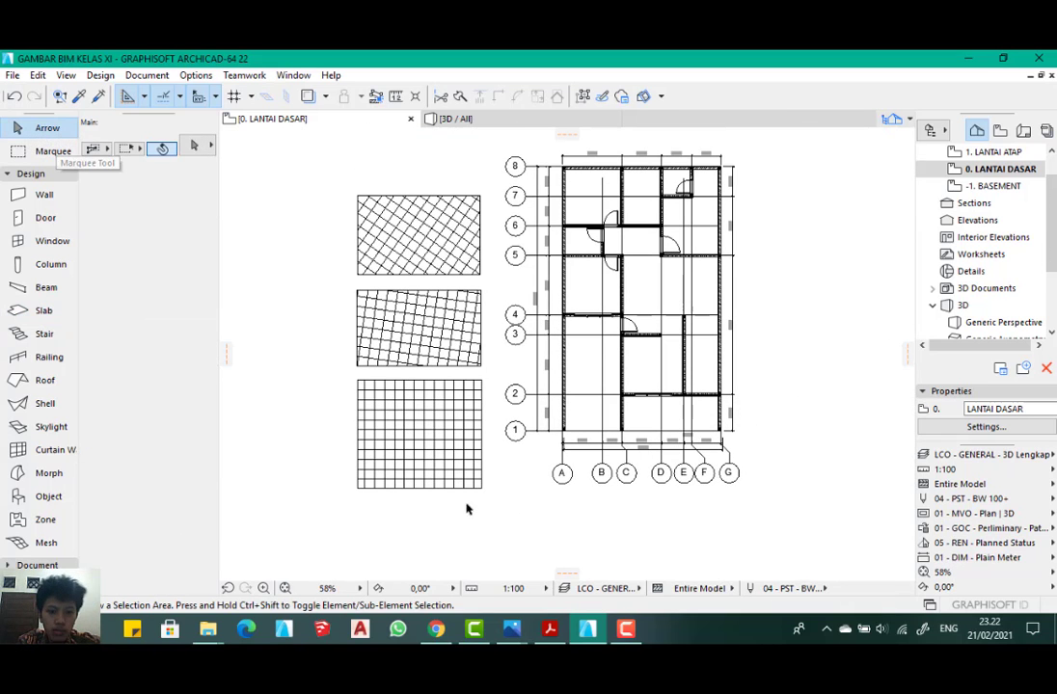
mouse_move(487, 506)
left_mouse_down()
mouse_move(382, 153)
mouse_move(344, 170)
left_mouse_up()
key("Delete")
scroll(355, 168, "down", 3)
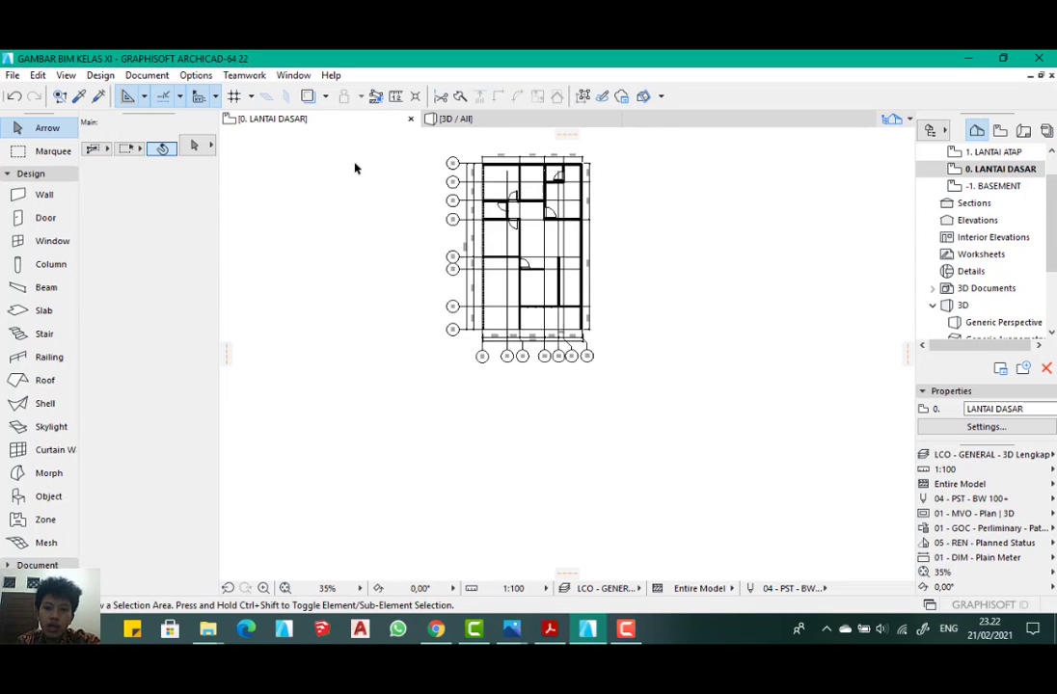
- Draw a rectangular slab of 800 by 1335 over the whole plan, from the grid A-8 corner to G-1, with a vertical fill orientation
scroll(487, 164, "up", 5)
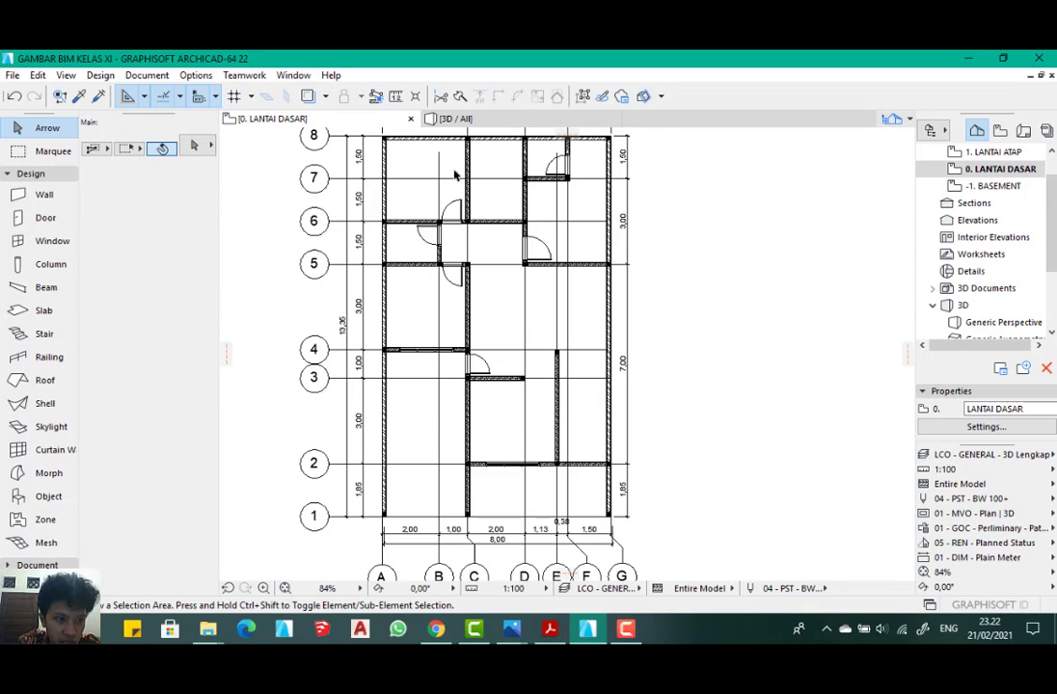
left_click(48, 311)
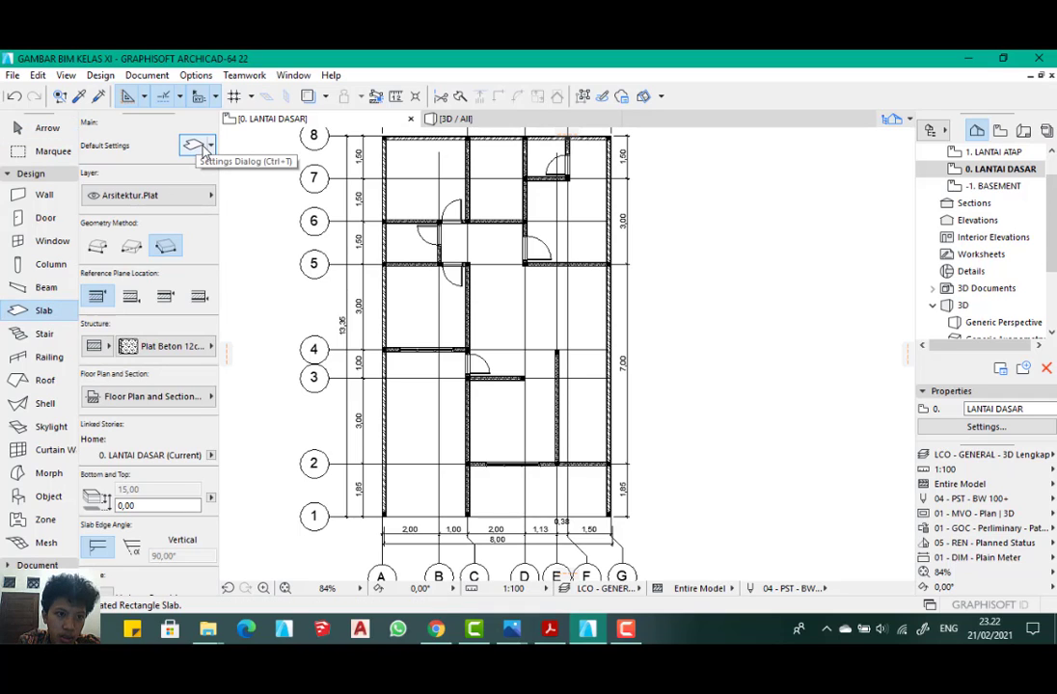
left_click(206, 197)
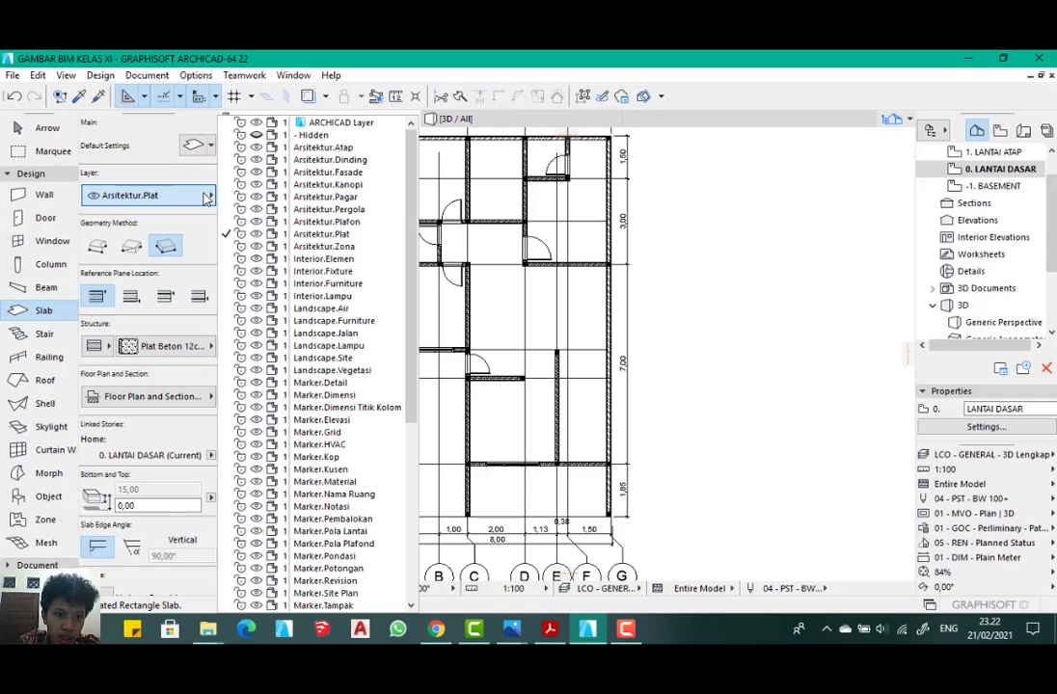
left_click(196, 199)
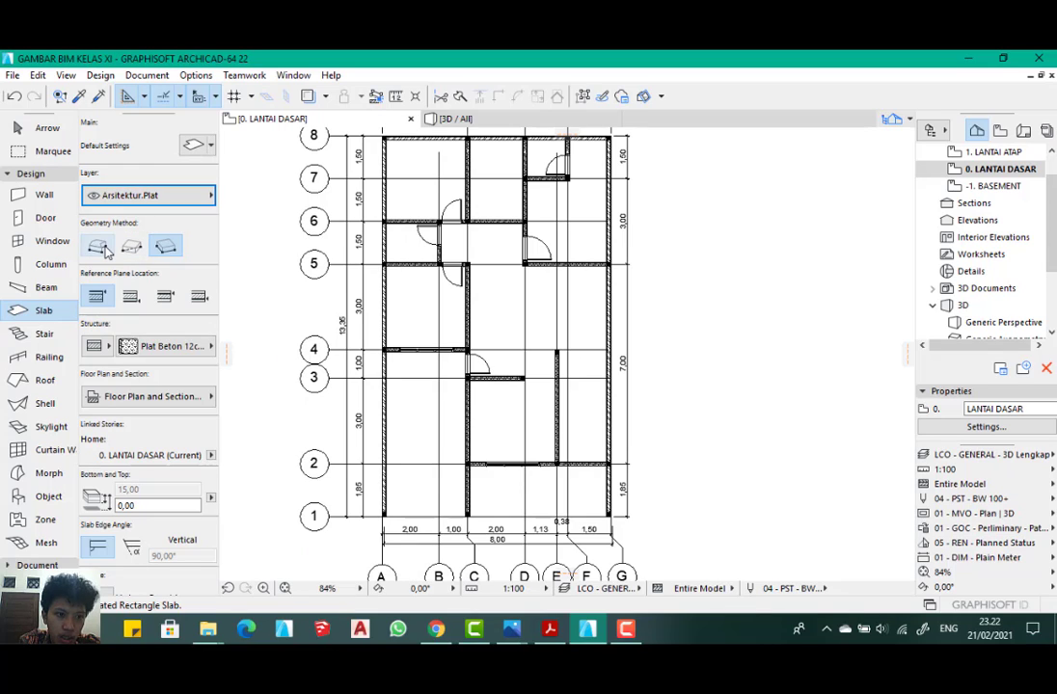
left_click(129, 250)
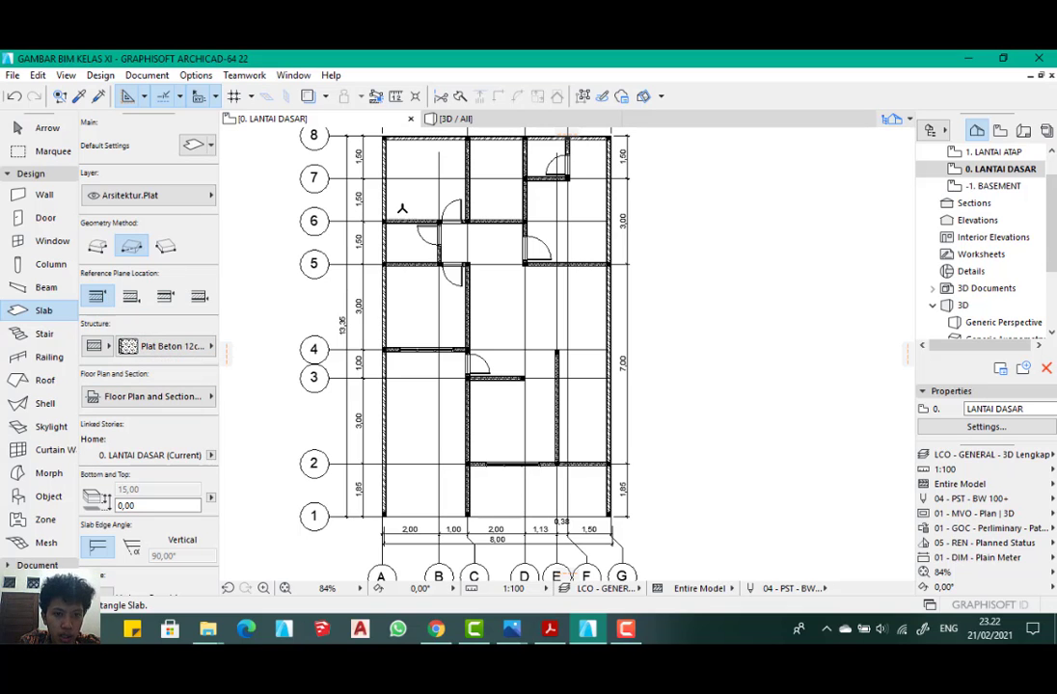
scroll(402, 208, "up", 5)
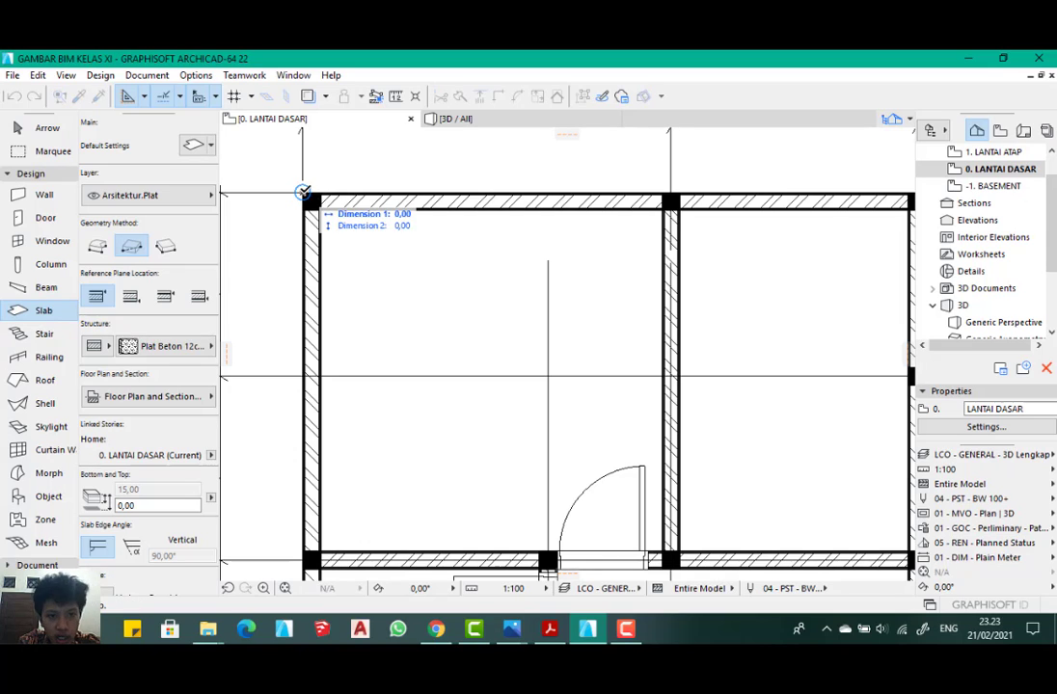
scroll(357, 149, "down", 5)
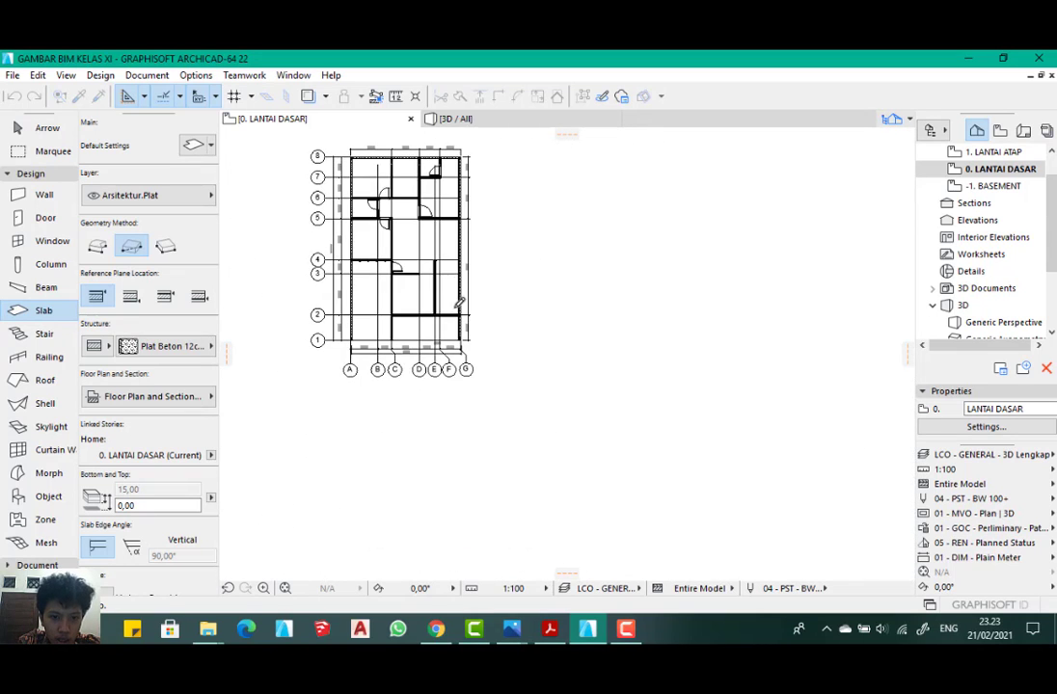
scroll(569, 538, "up", 6)
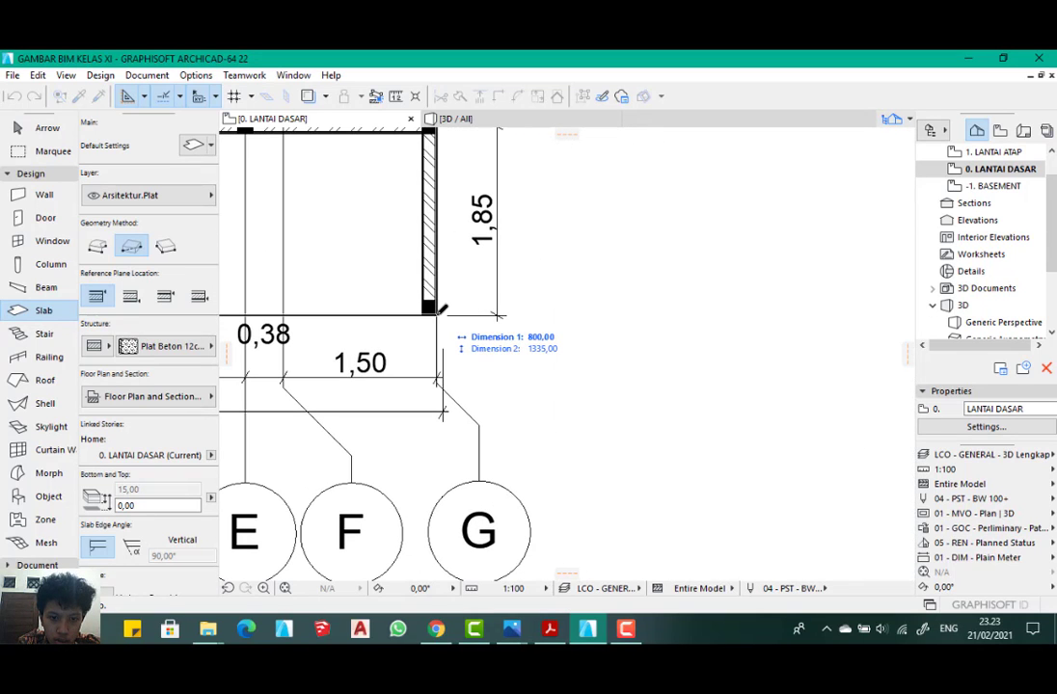
left_click(436, 310)
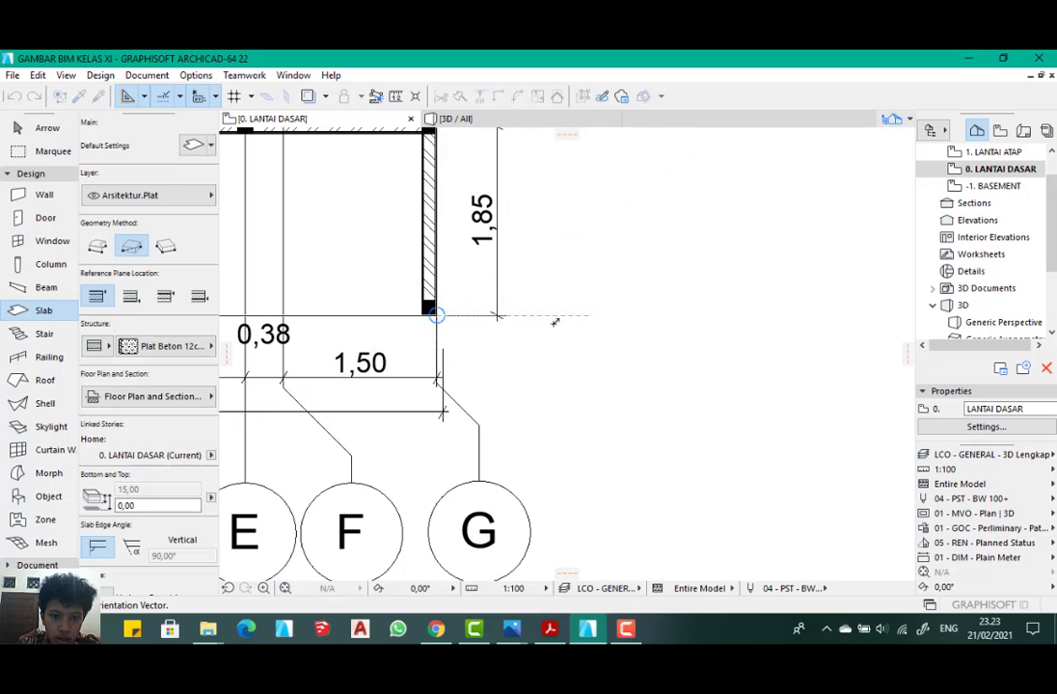
scroll(554, 322, "down", 4)
scroll(476, 212, "up", 2)
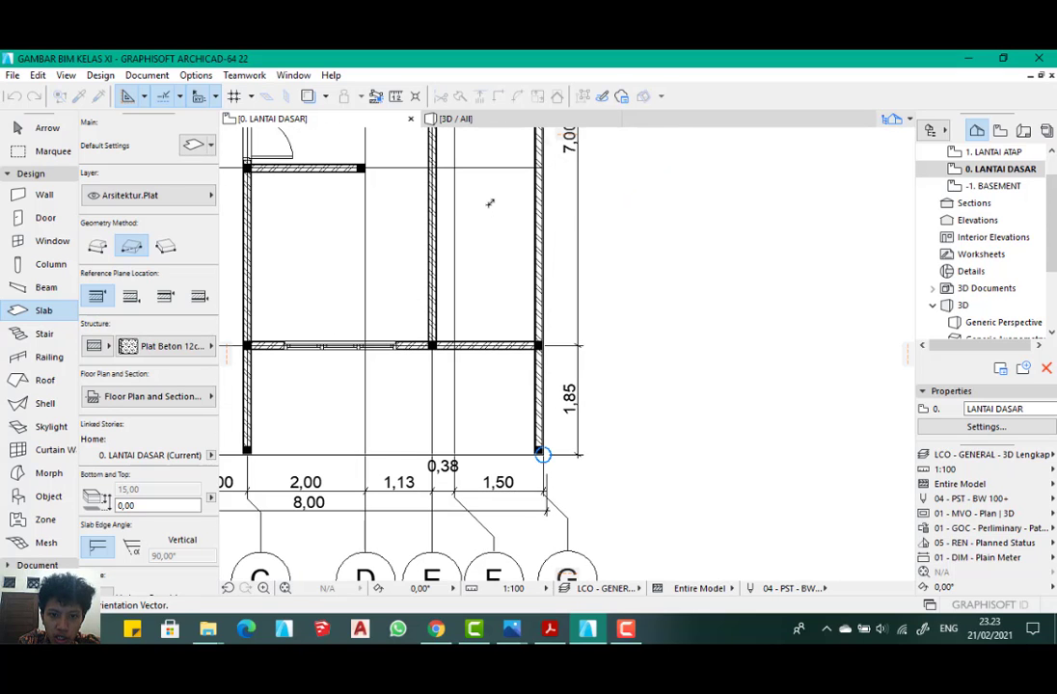
left_click(489, 203)
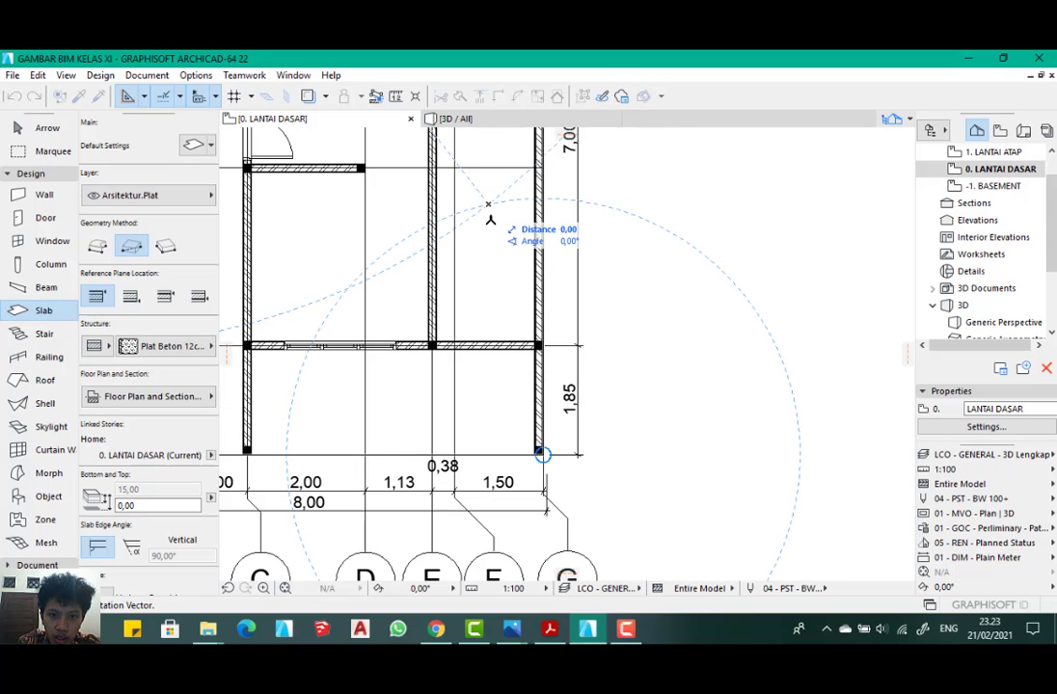
left_click(490, 289)
scroll(477, 292, "down", 2)
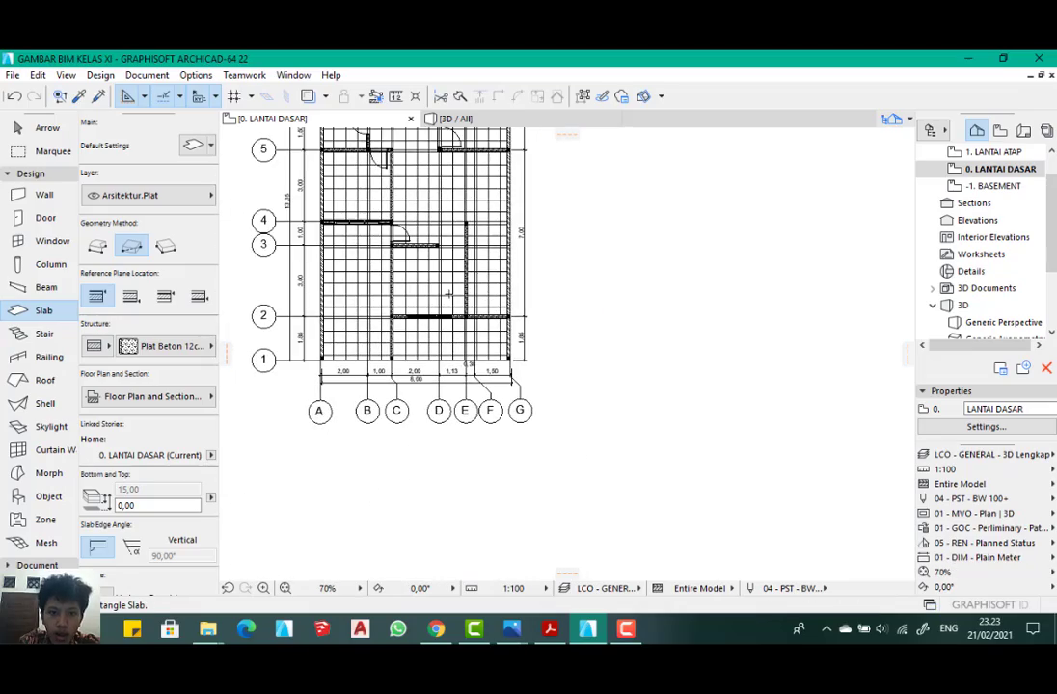
- Try the 01 - GOC - Preliminary - Architectural | Structural graphic override on the plan, and restore 01 - GOC - Perliminary - Pattern Plan
scroll(449, 294, "down", 2)
middle_click_drag(425, 196, 453, 266)
scroll(404, 274, "up", 3)
scroll(448, 277, "down", 1)
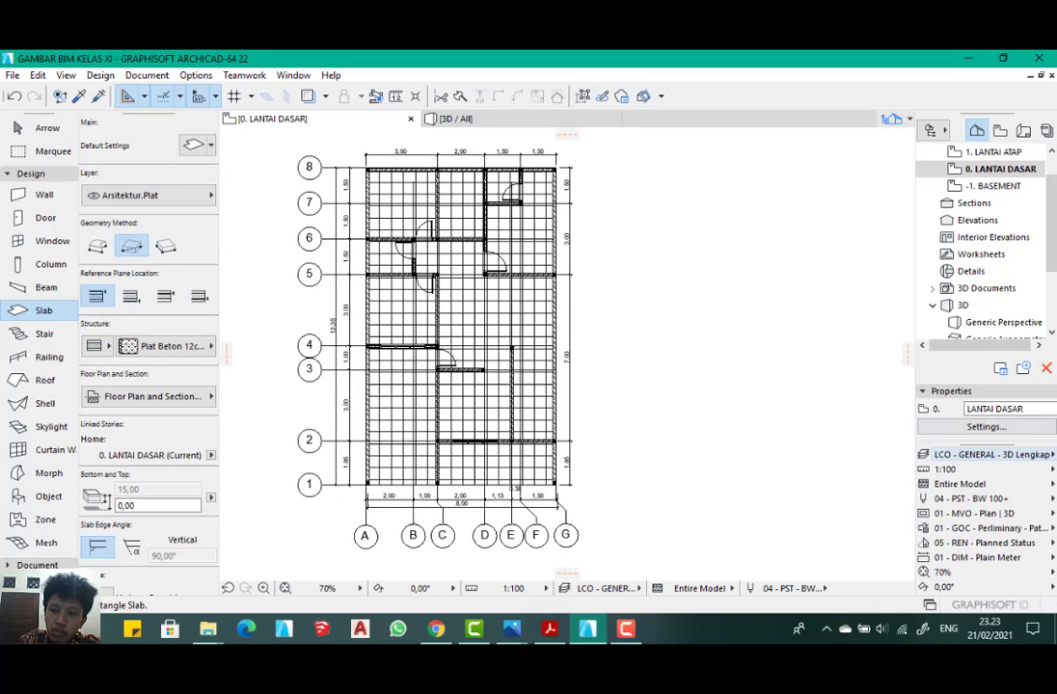
left_click(1020, 530)
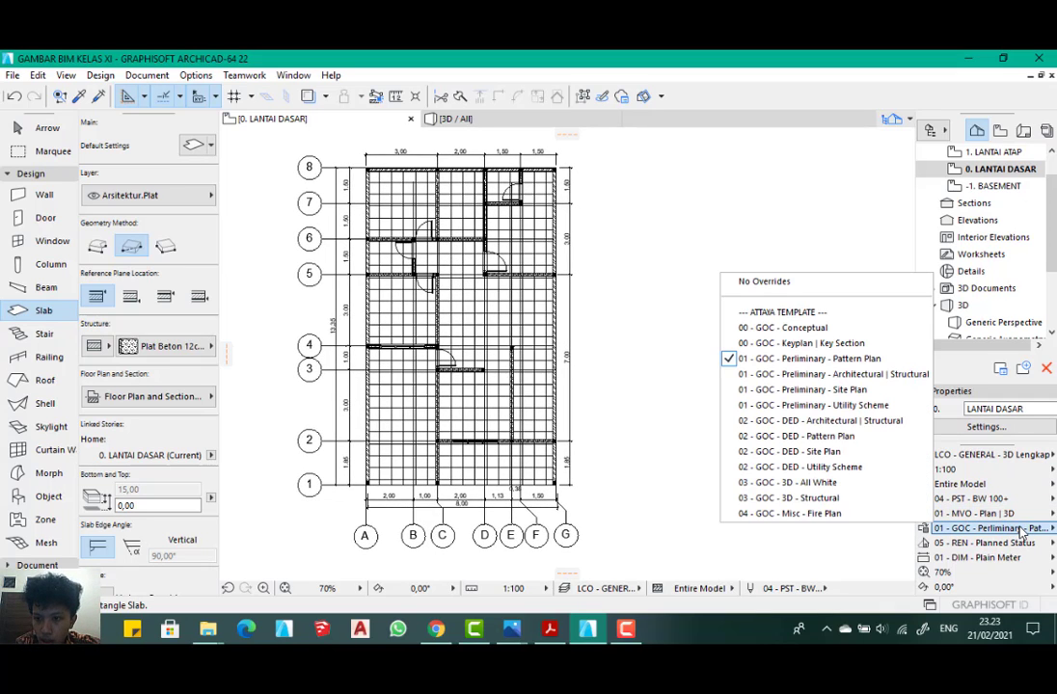
left_click(849, 374)
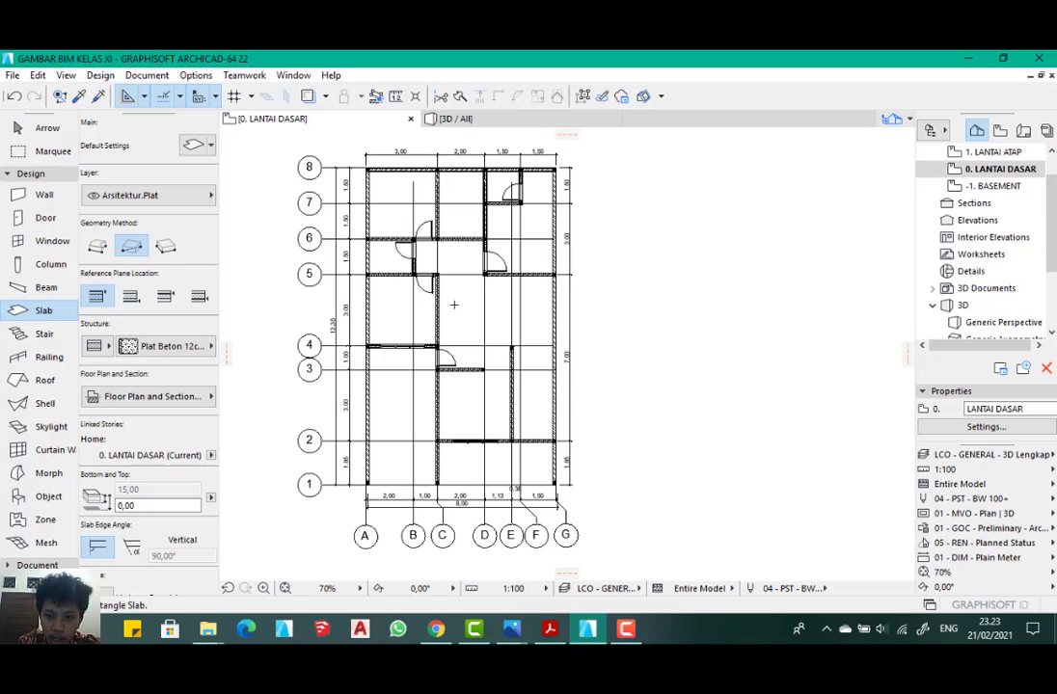
left_click(998, 528)
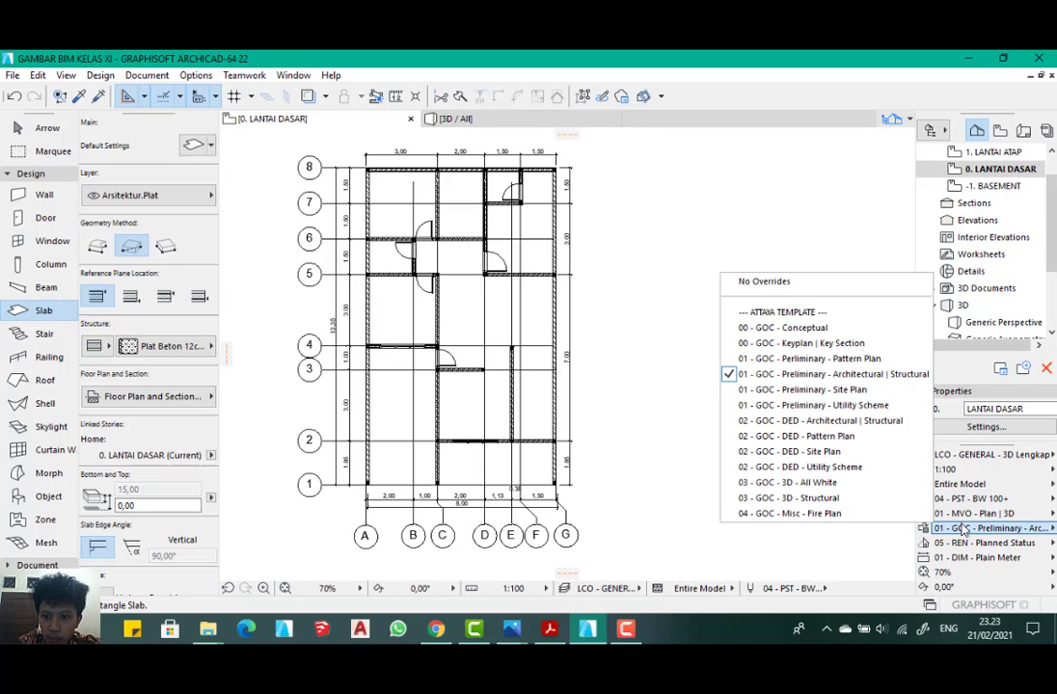
left_click(810, 359)
- Switch to Photos and examine the garden areas at the back and front of the house in the Denah kelas XI.jpeg reference plan
scroll(359, 251, "down", 2)
scroll(359, 251, "up", 5)
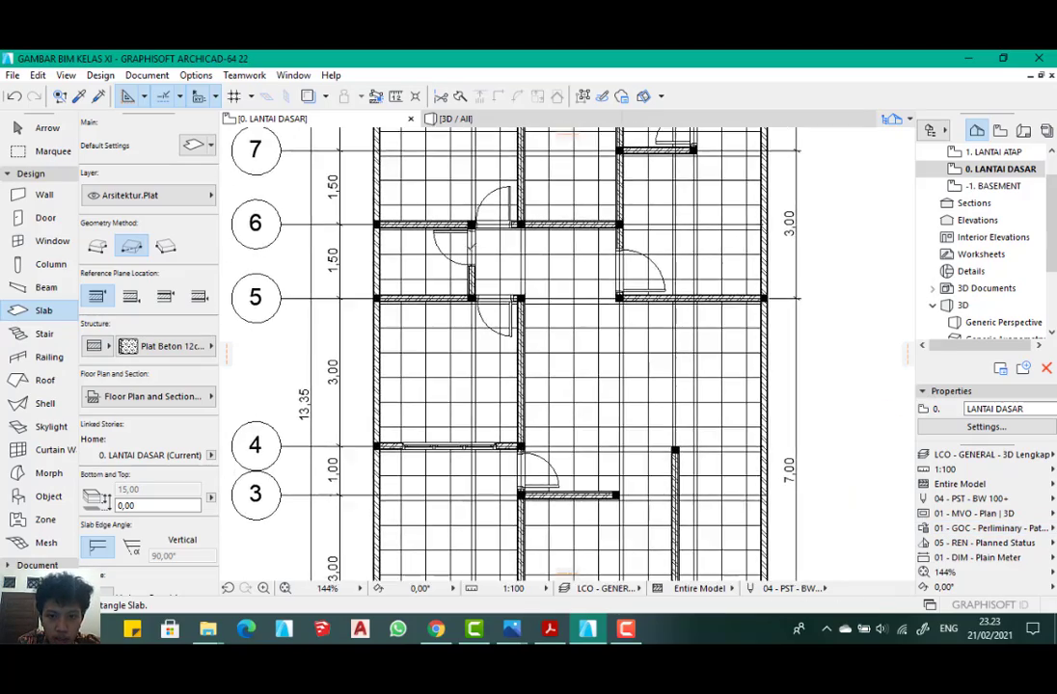
scroll(472, 236, "down", 5)
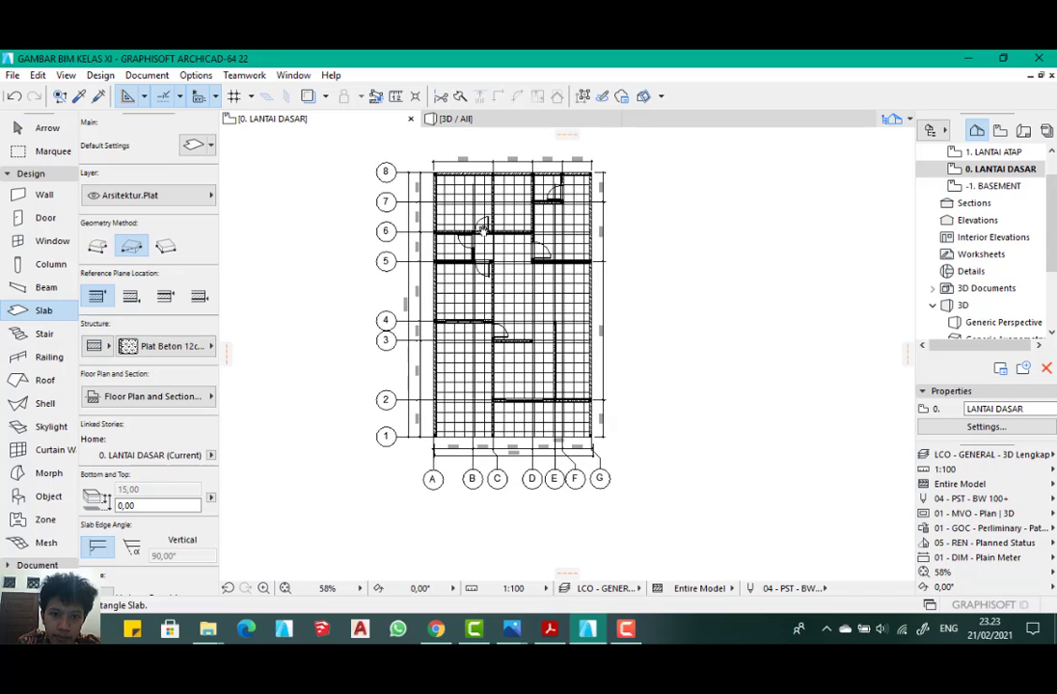
scroll(446, 220, "up", 2)
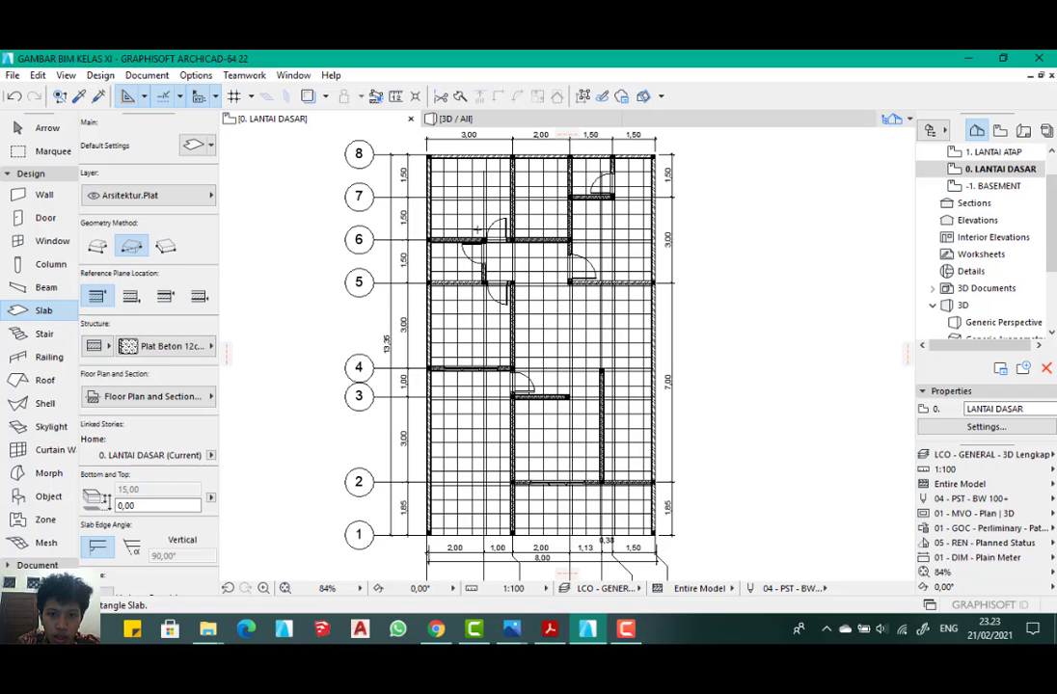
mouse_move(511, 629)
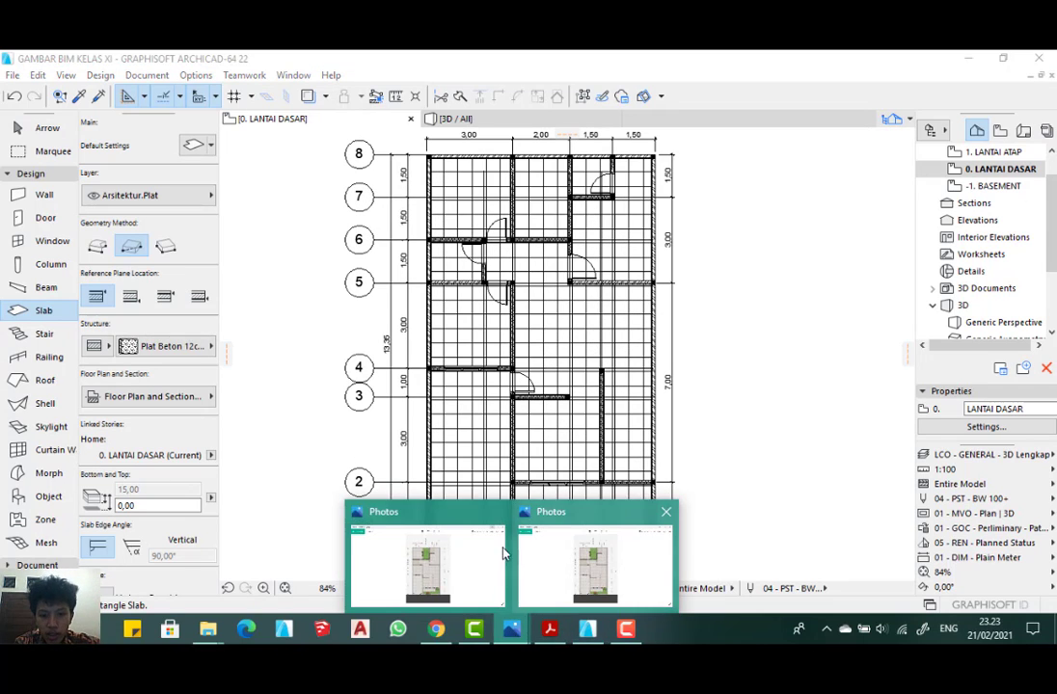
left_click(449, 556)
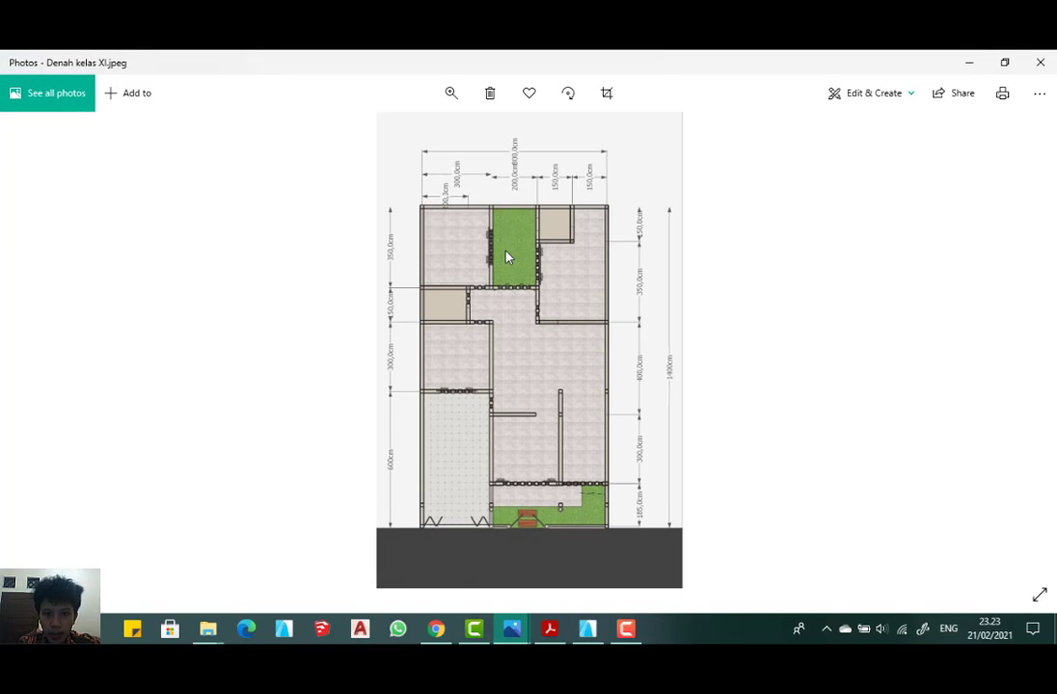
scroll(511, 239, "up", 3)
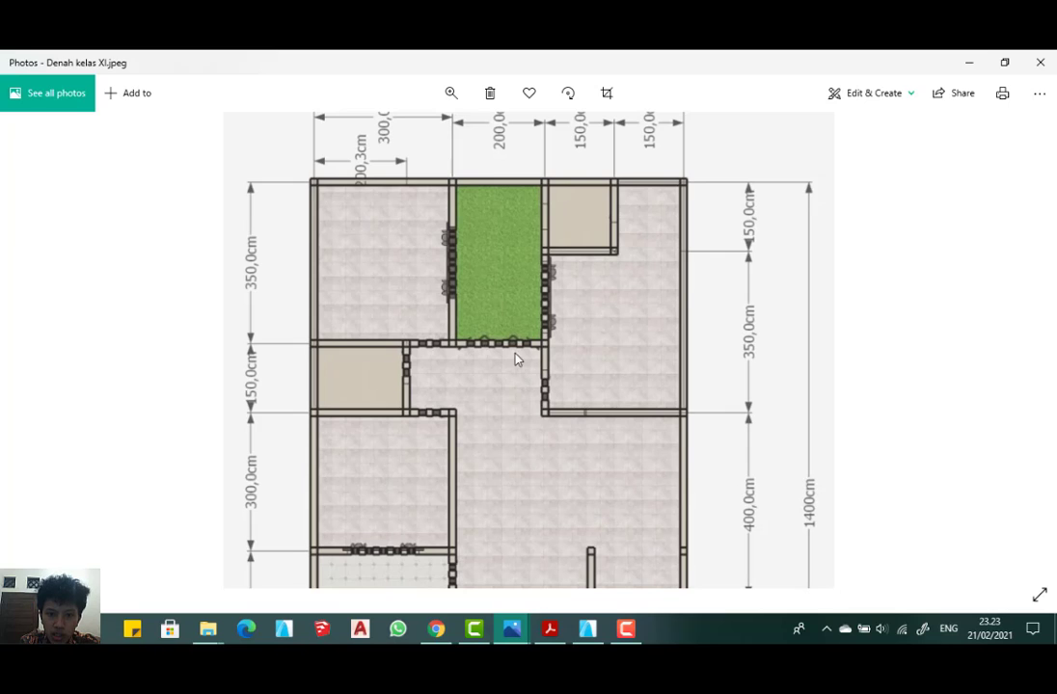
scroll(515, 358, "down", 3)
scroll(557, 519, "up", 4)
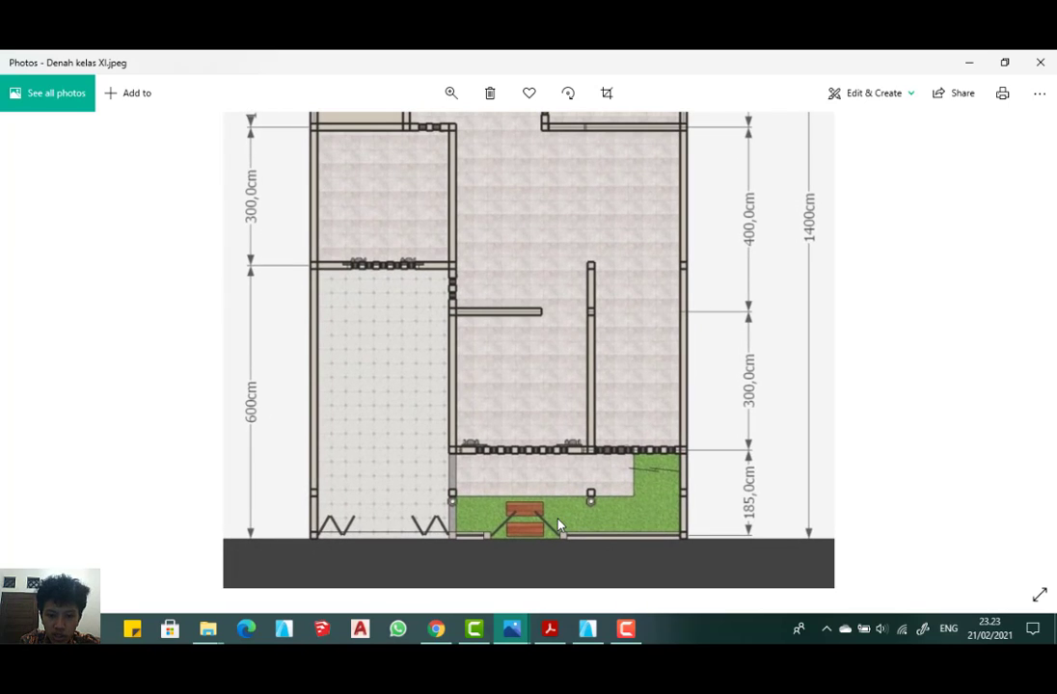
scroll(557, 523, "down", 4)
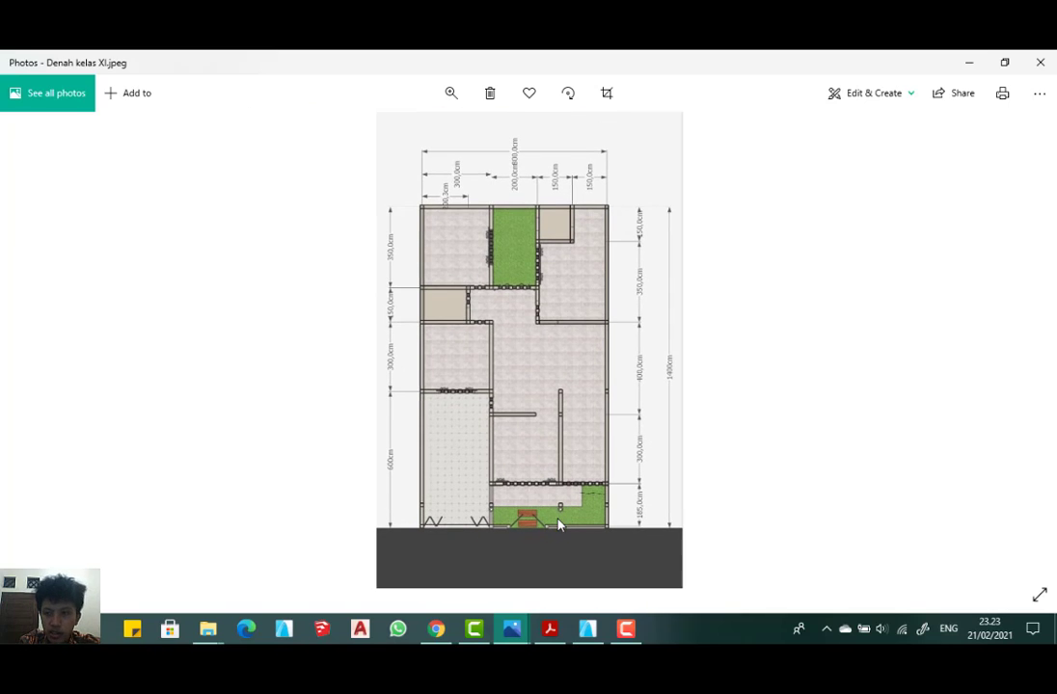
left_click(971, 63)
- Return to ARCHICAD and select the floor slab that covers the whole plan
scroll(523, 276, "up", 2)
scroll(524, 276, "down", 3)
scroll(523, 277, "up", 5)
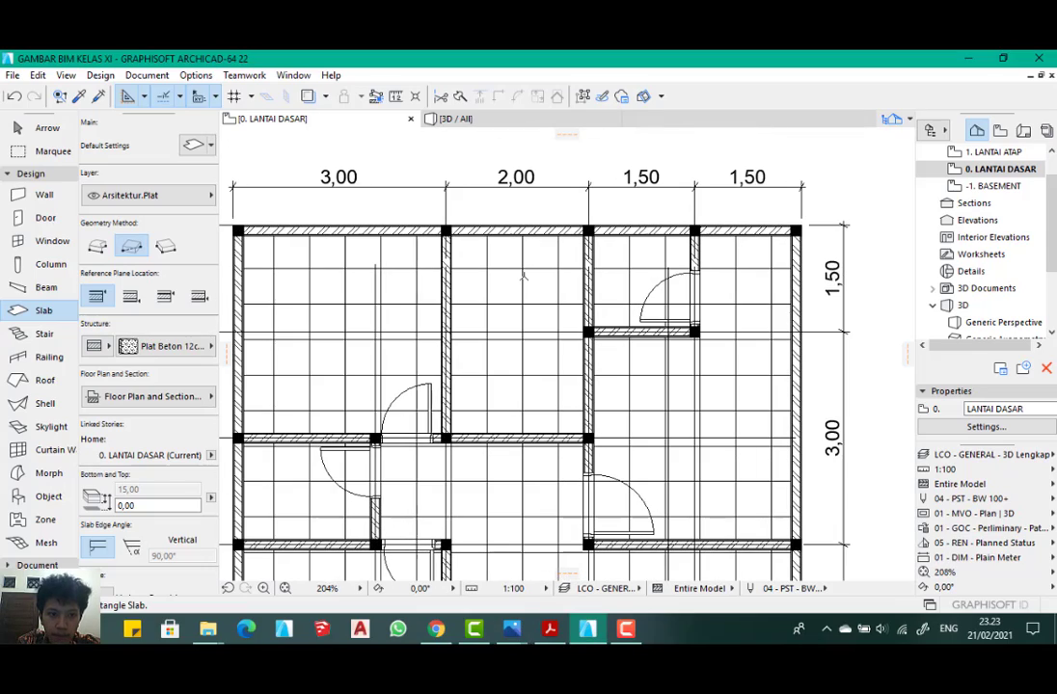
left_click(24, 128)
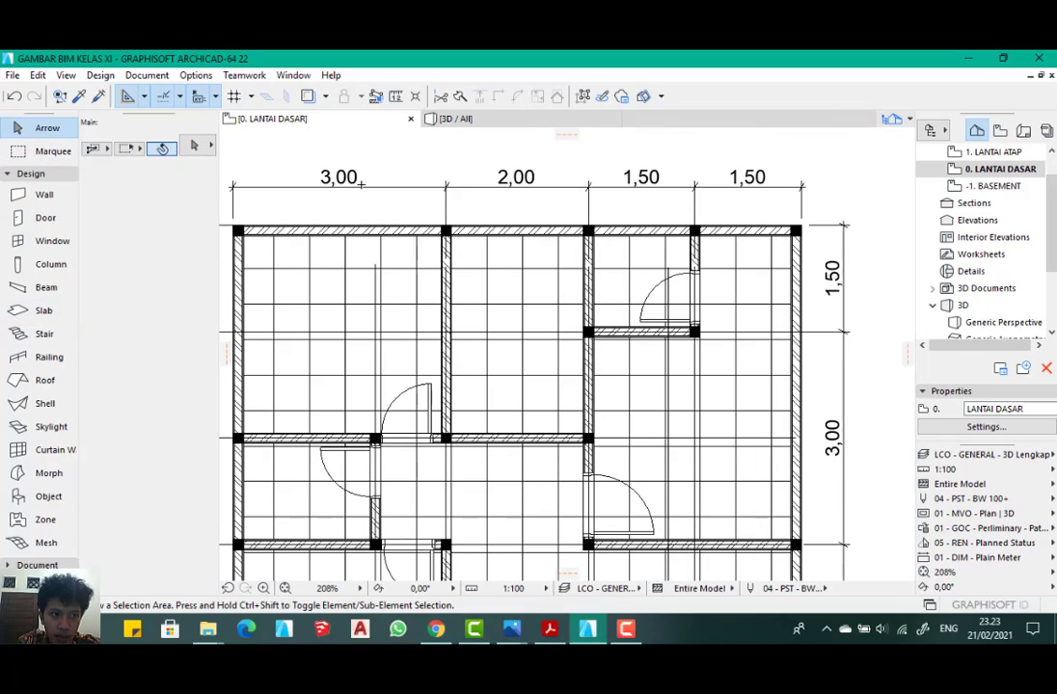
left_click(521, 299)
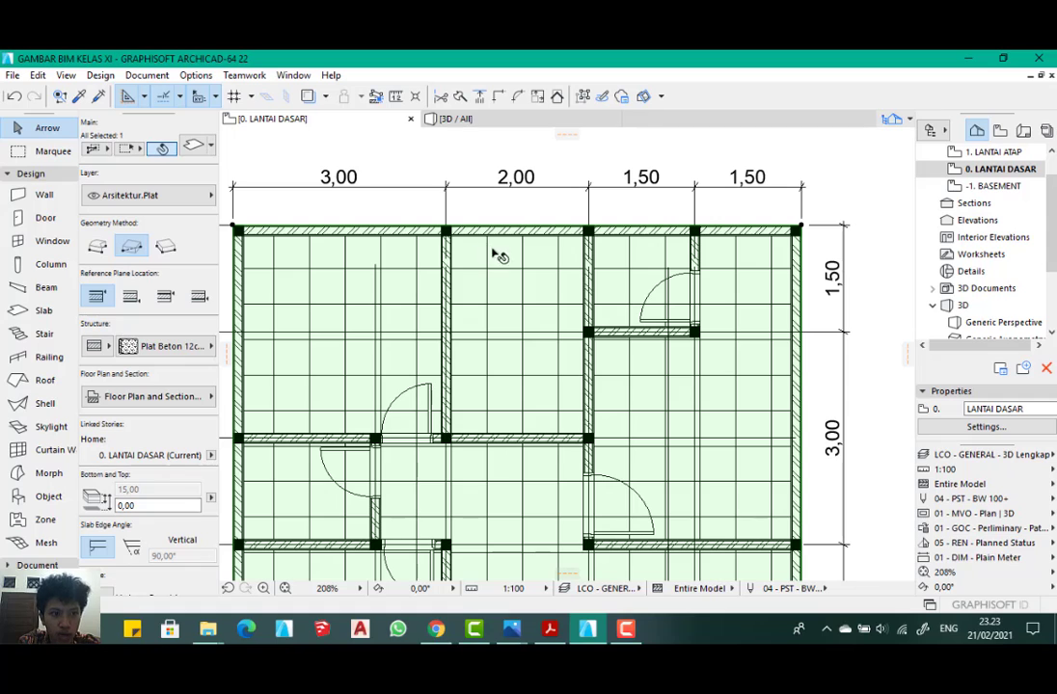
- Try to subtract a 185 by 277.50 rectangular hole from the slab inside the garden walls between grids C-D and 8-6, and undo it
left_click(425, 229)
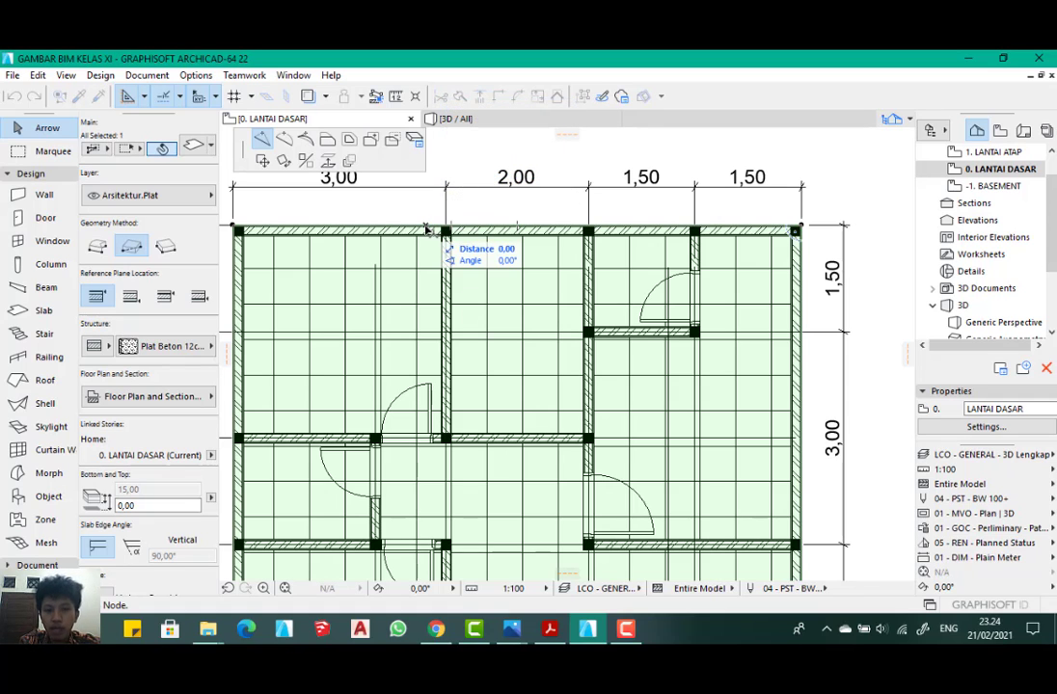
left_click(394, 143)
scroll(448, 217, "up", 3)
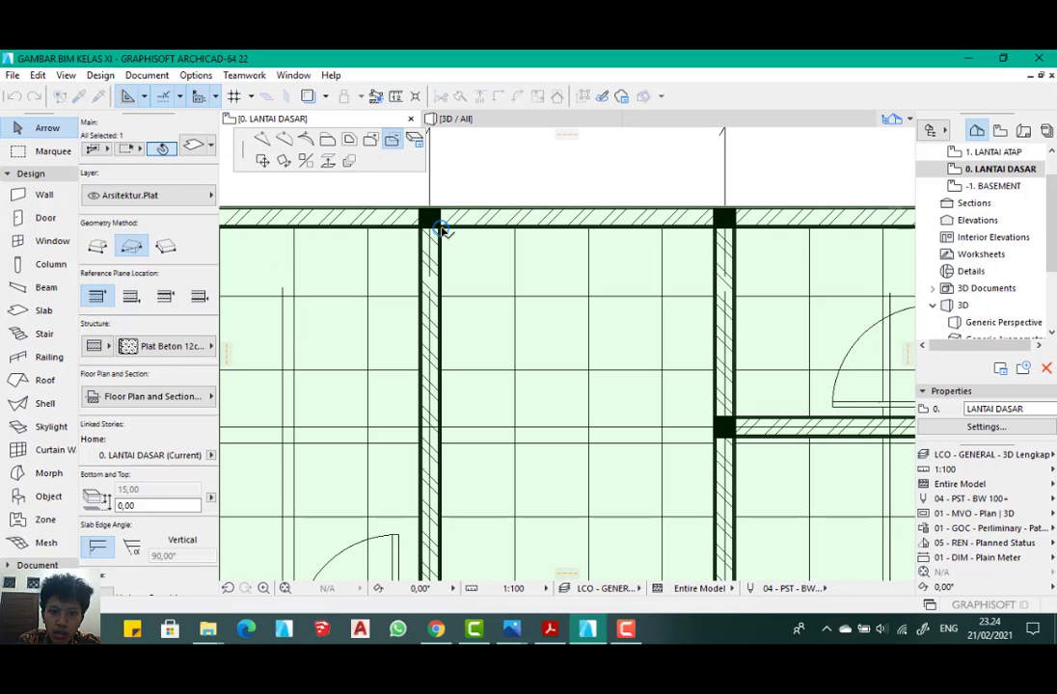
scroll(636, 170, "down", 5)
scroll(680, 403, "up", 4)
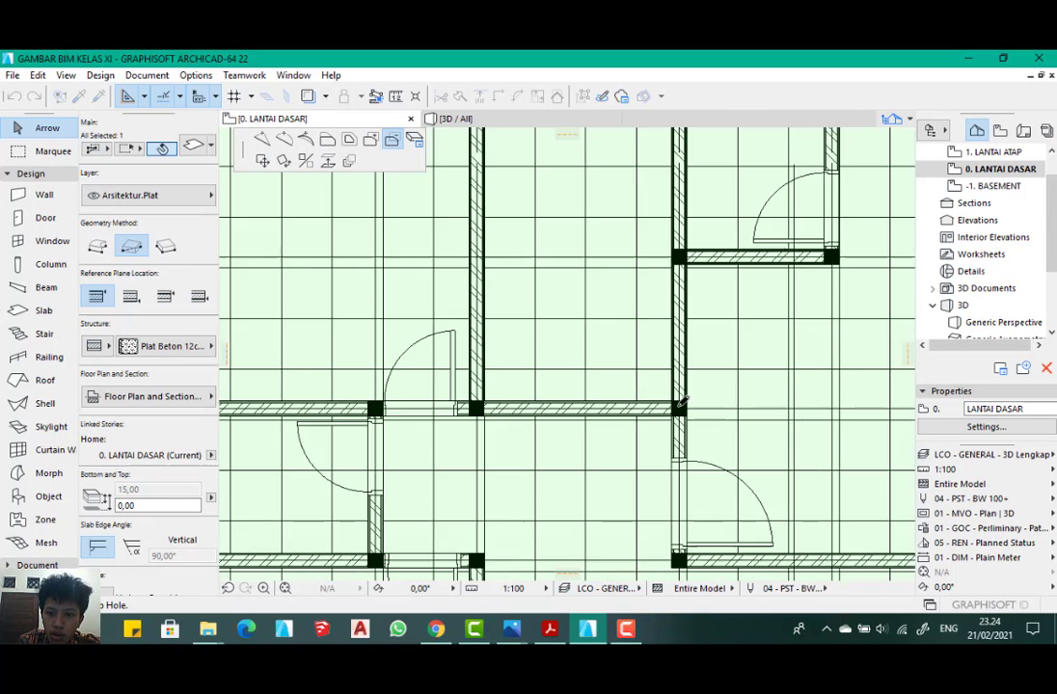
scroll(681, 404, "up", 2)
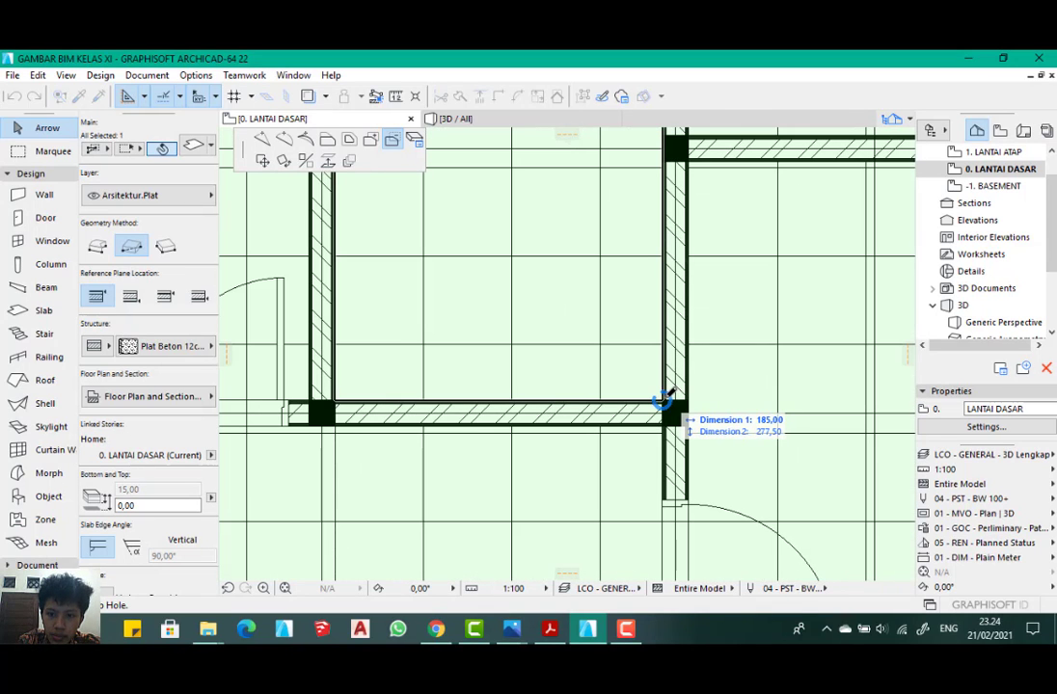
scroll(667, 398, "down", 5)
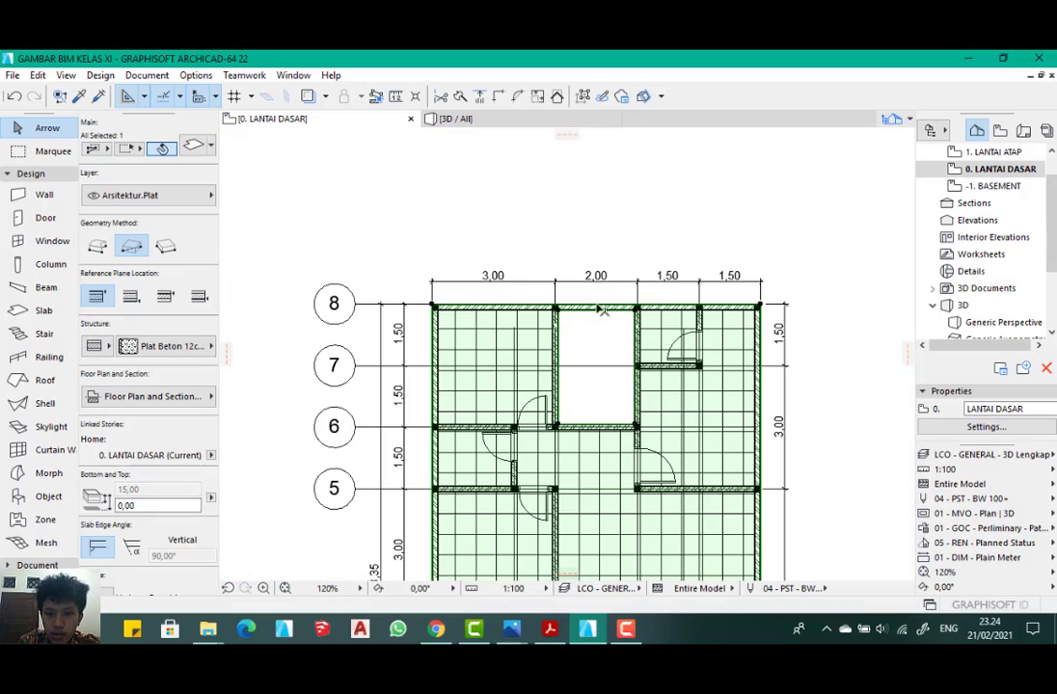
scroll(600, 311, "up", 5)
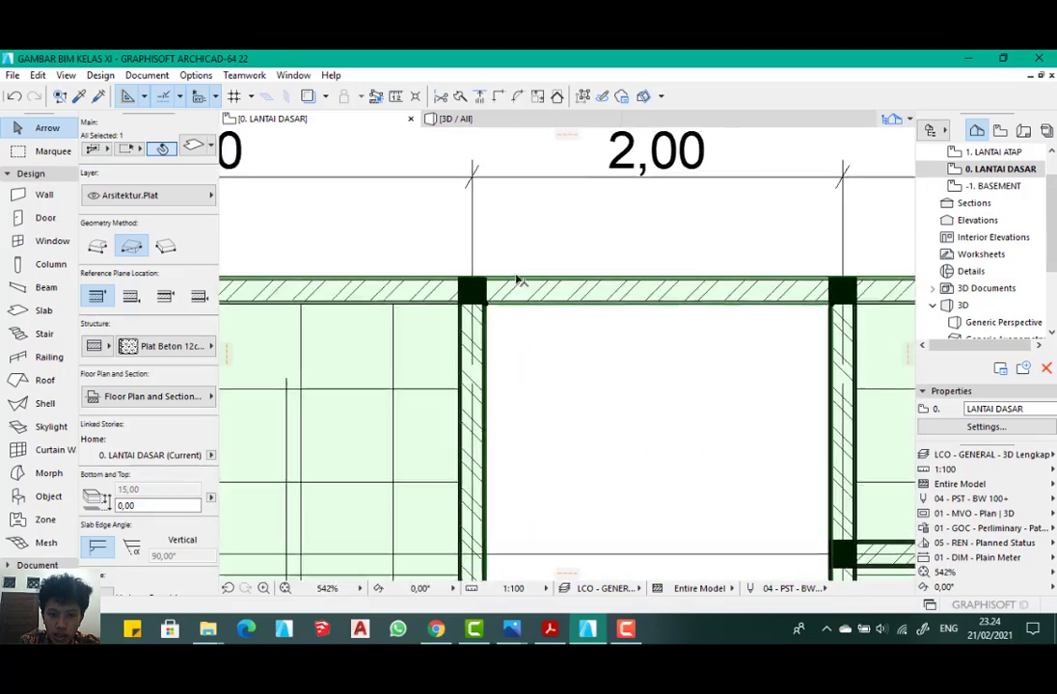
scroll(516, 277, "down", 3)
key("ctrl+z")
- Subtract a 185 by 292.50 rectangular hole from the floor slab between grids C and D, from the rear outer wall edge to grid 6
scroll(517, 279, "up", 5)
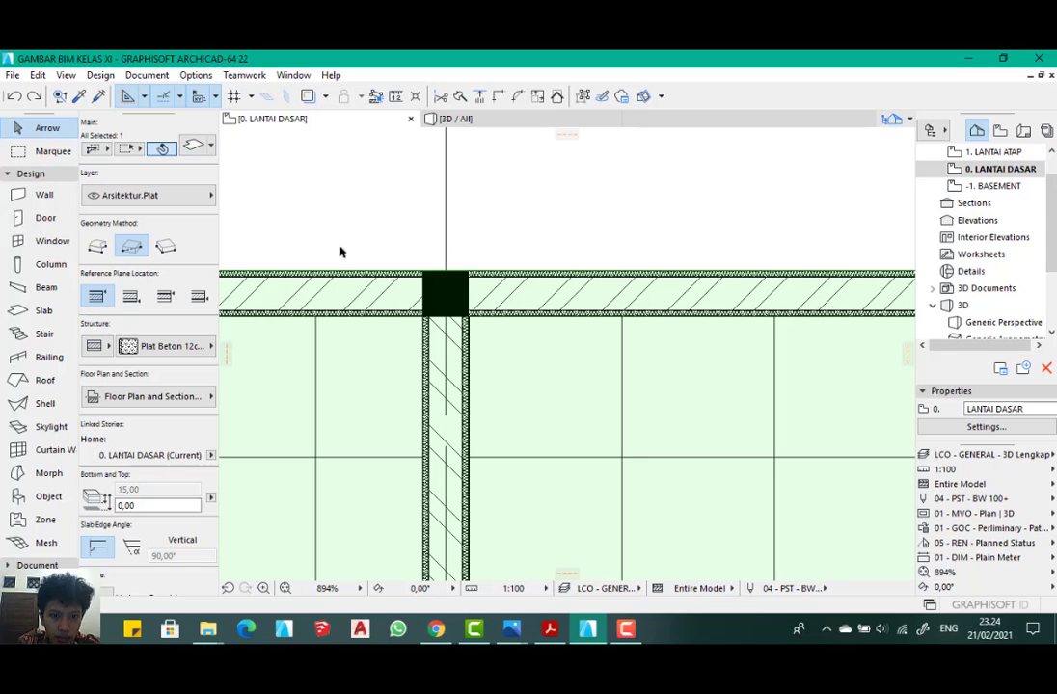
left_click(328, 274)
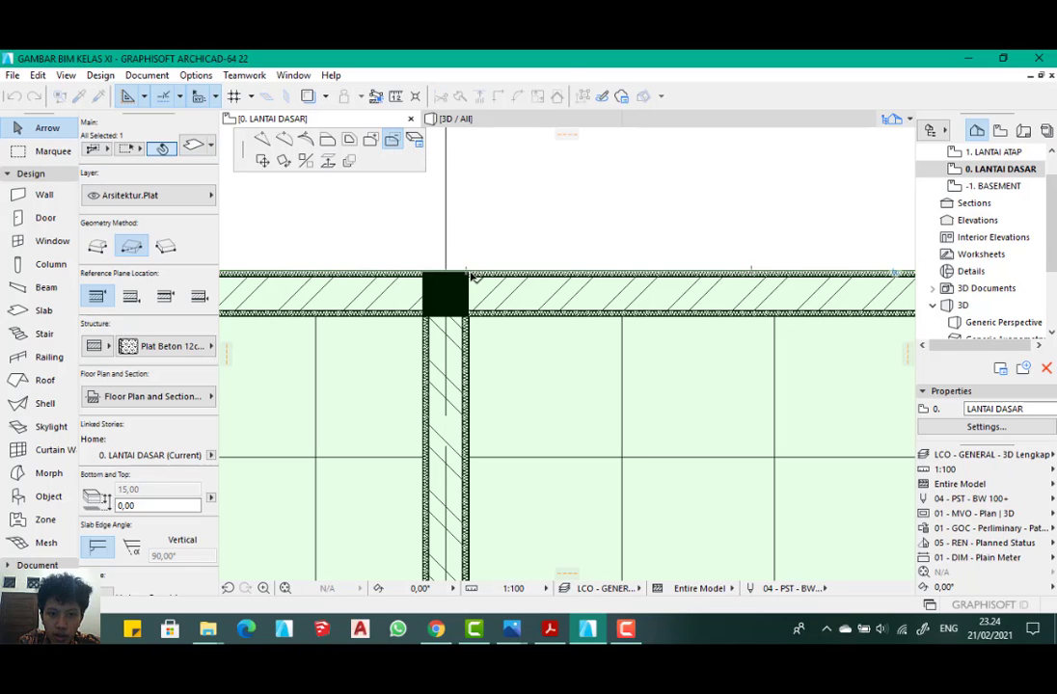
left_click(468, 271)
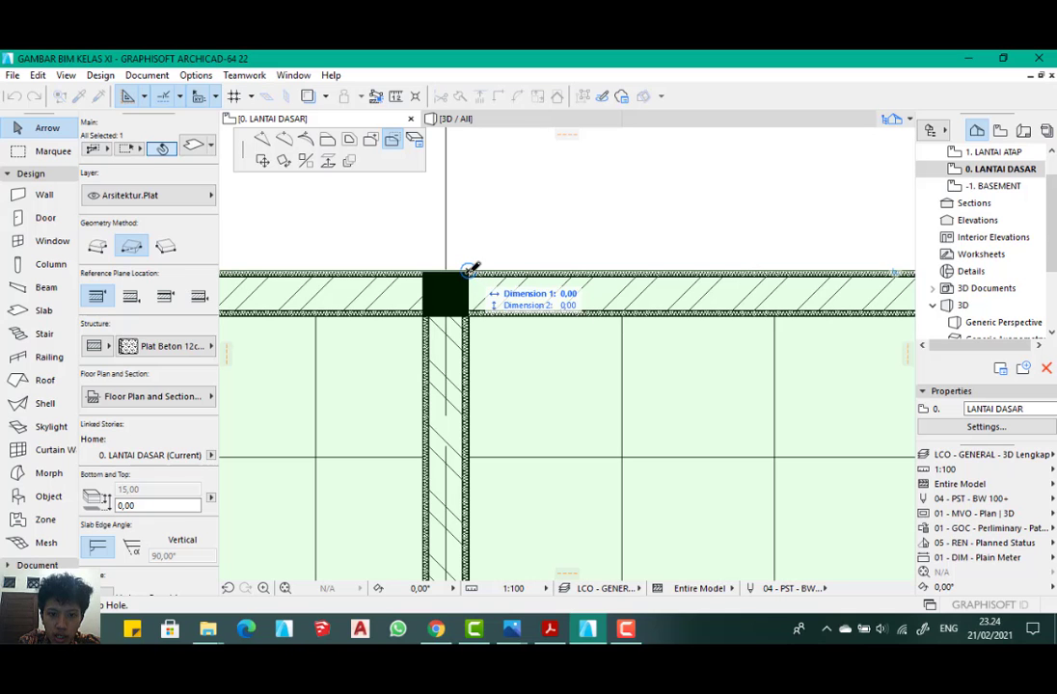
scroll(530, 207, "down", 5)
scroll(609, 400, "up", 6)
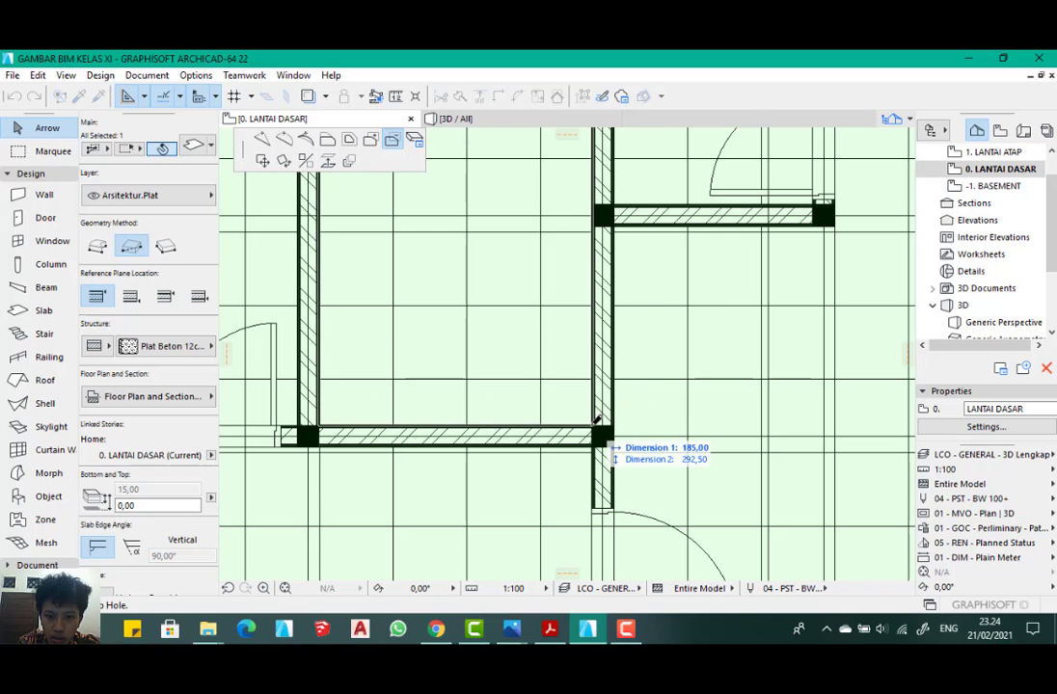
left_click(594, 426)
scroll(542, 445, "down", 6)
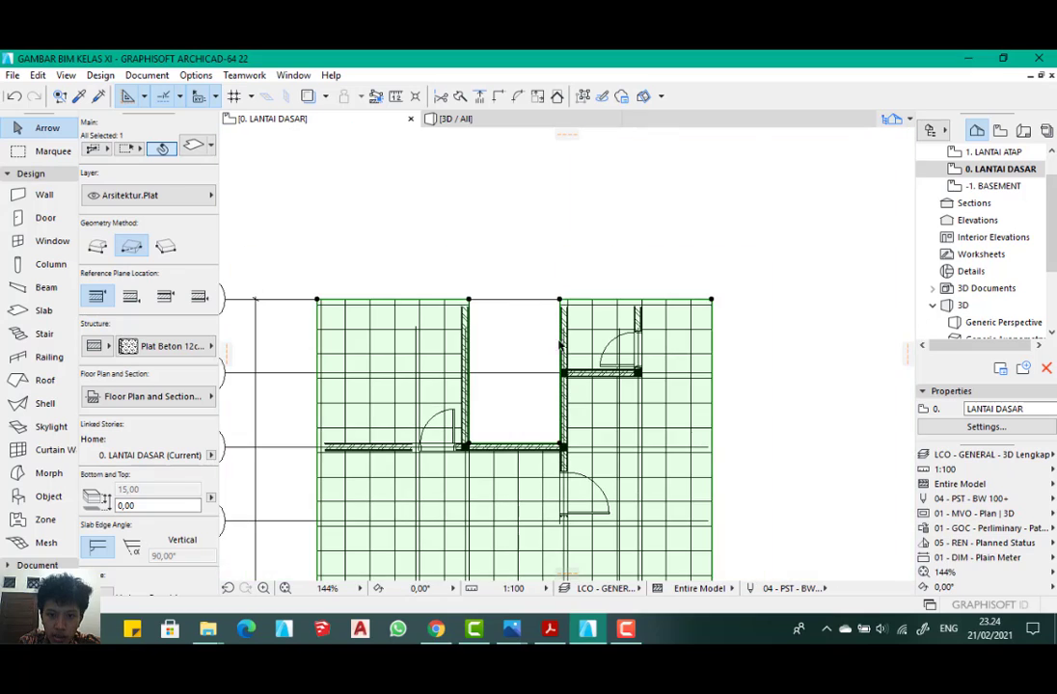
scroll(513, 304, "up", 4)
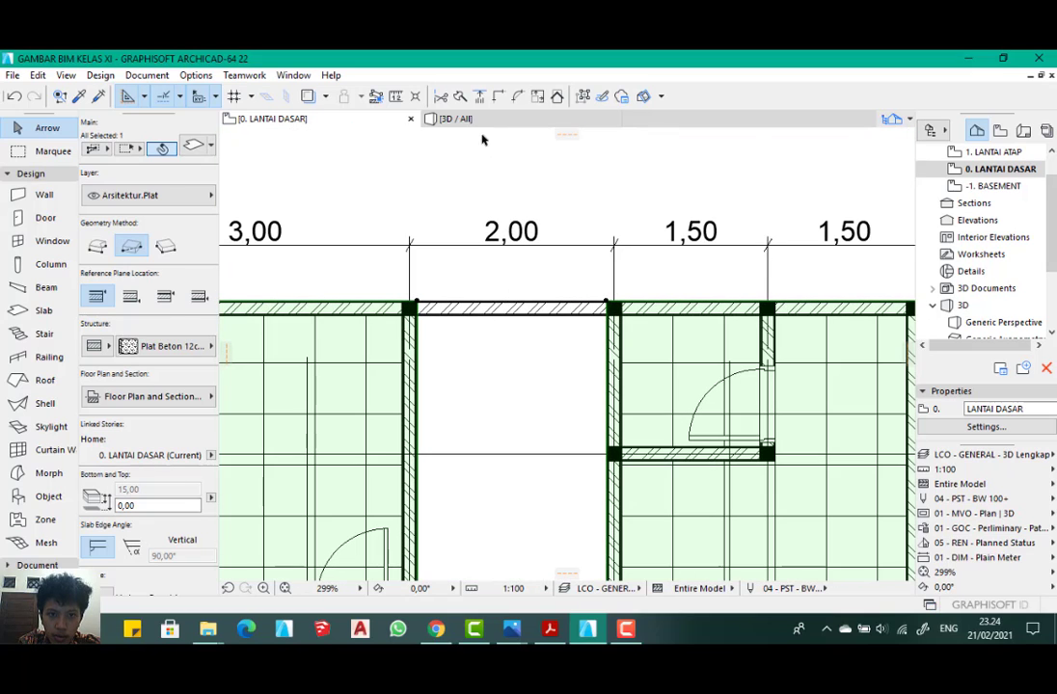
- Examine the back garden opening in the floor slab in the 3D view
left_click(482, 120)
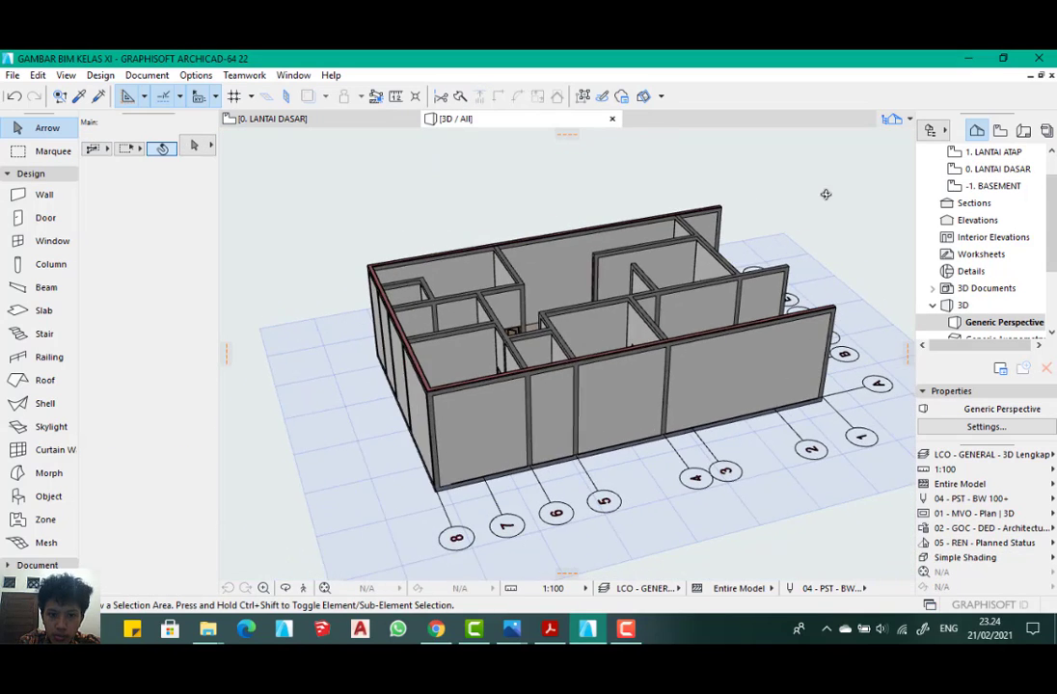
middle_click_drag(825, 194, 521, 290, "shift")
scroll(485, 472, "up", 6)
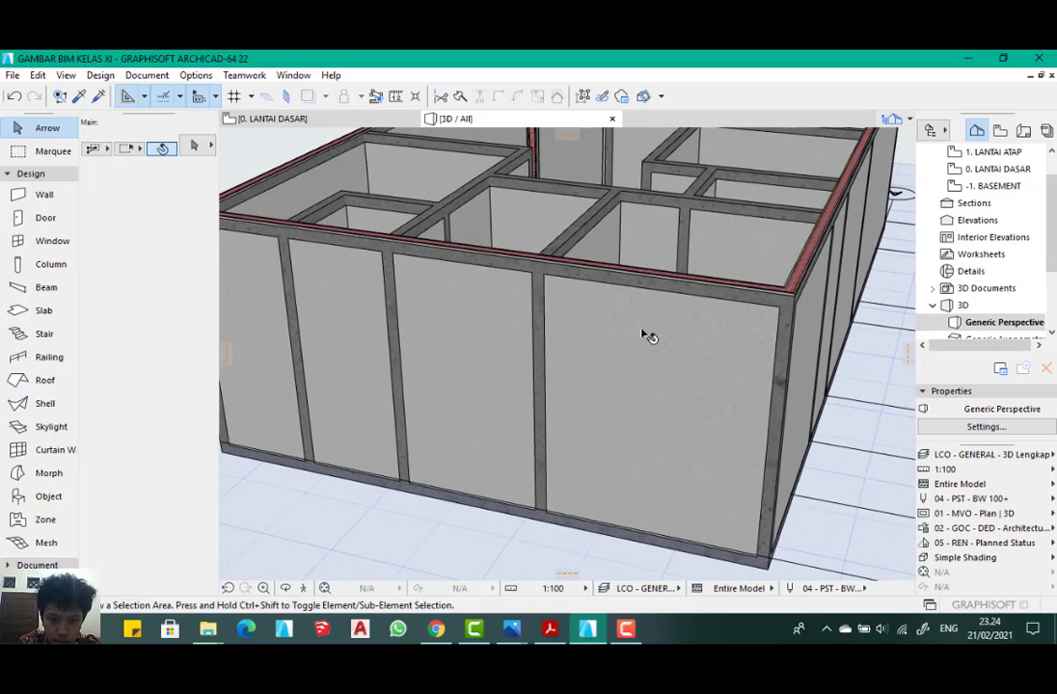
middle_click_drag(648, 335, 461, 404, "shift")
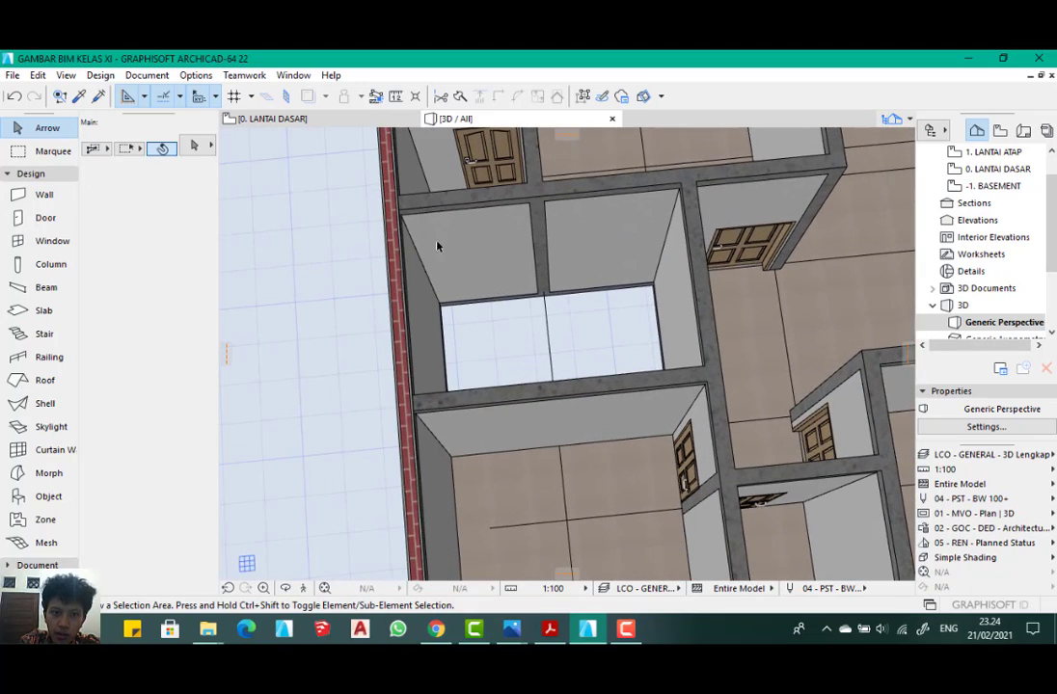
- Back in the LANTAI DASAR plan, subtract the rectangular front garden area from the slab between grids C and G, up to the wall's outer corner
left_click(317, 123)
scroll(528, 146, "down", 4)
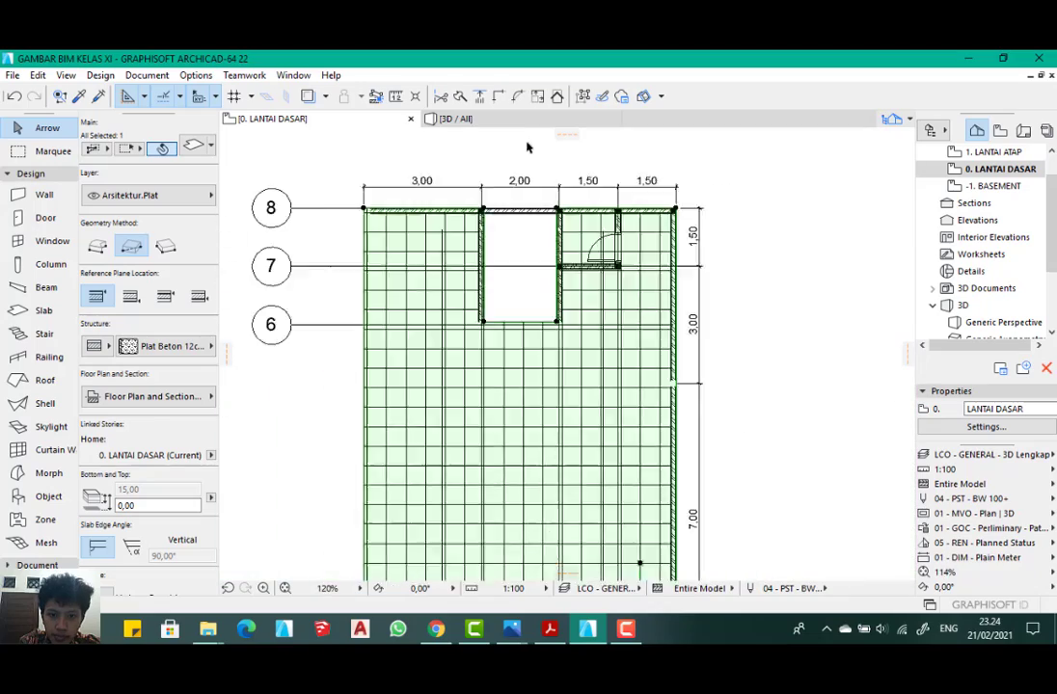
scroll(529, 148, "down", 6)
scroll(568, 345, "up", 8)
middle_click_drag(538, 299, 652, 294)
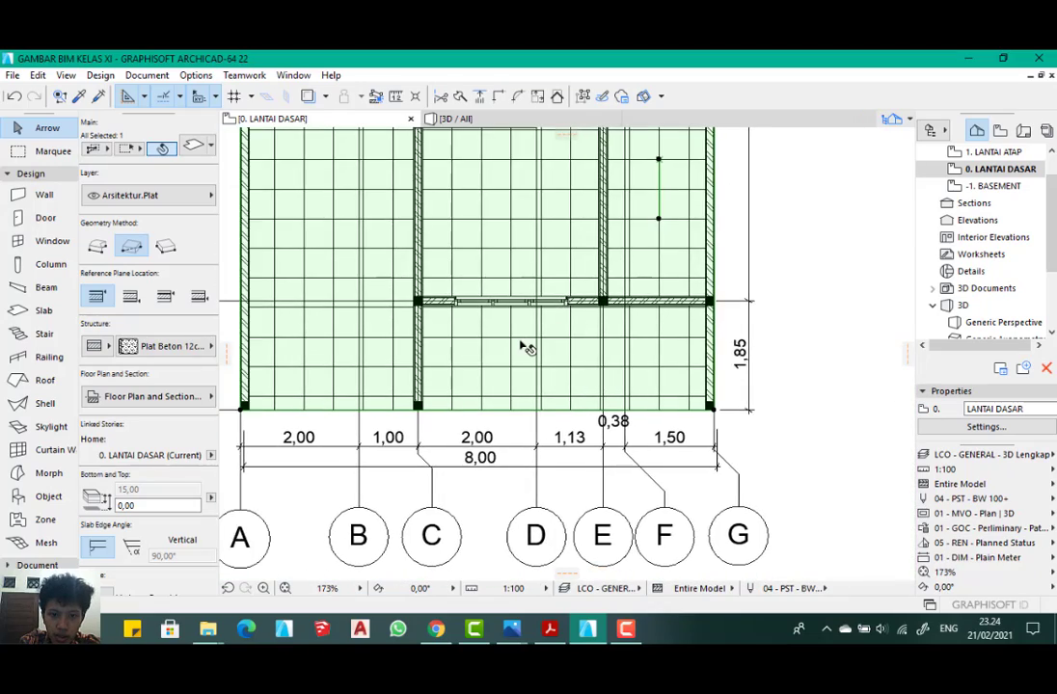
scroll(520, 346, "up", 3)
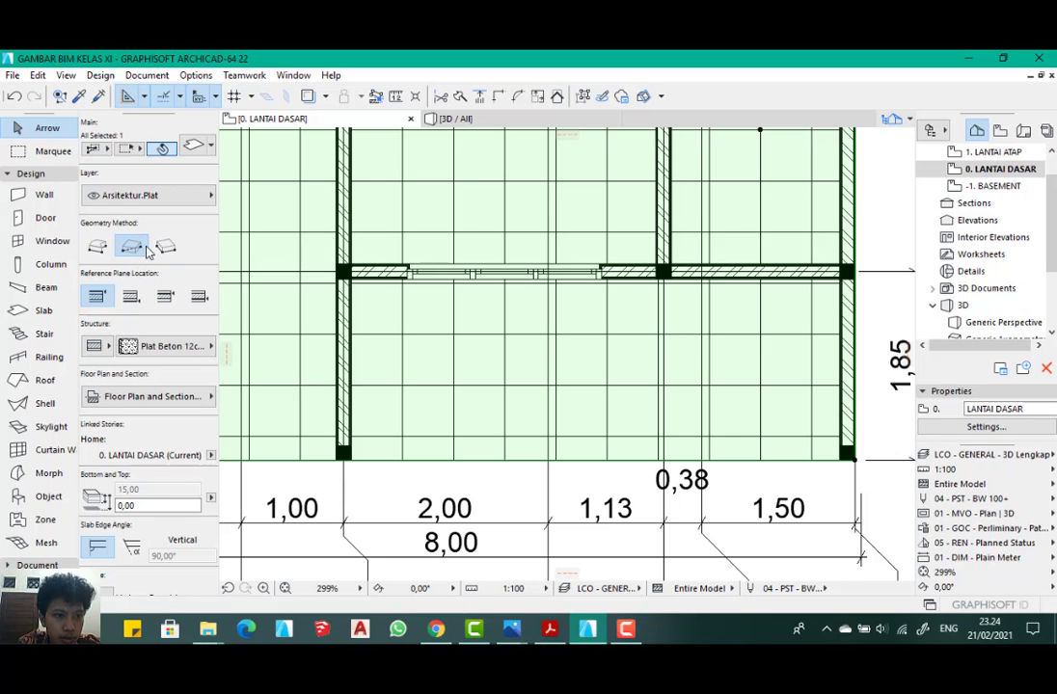
scroll(339, 309, "up", 3)
scroll(441, 238, "up", 2)
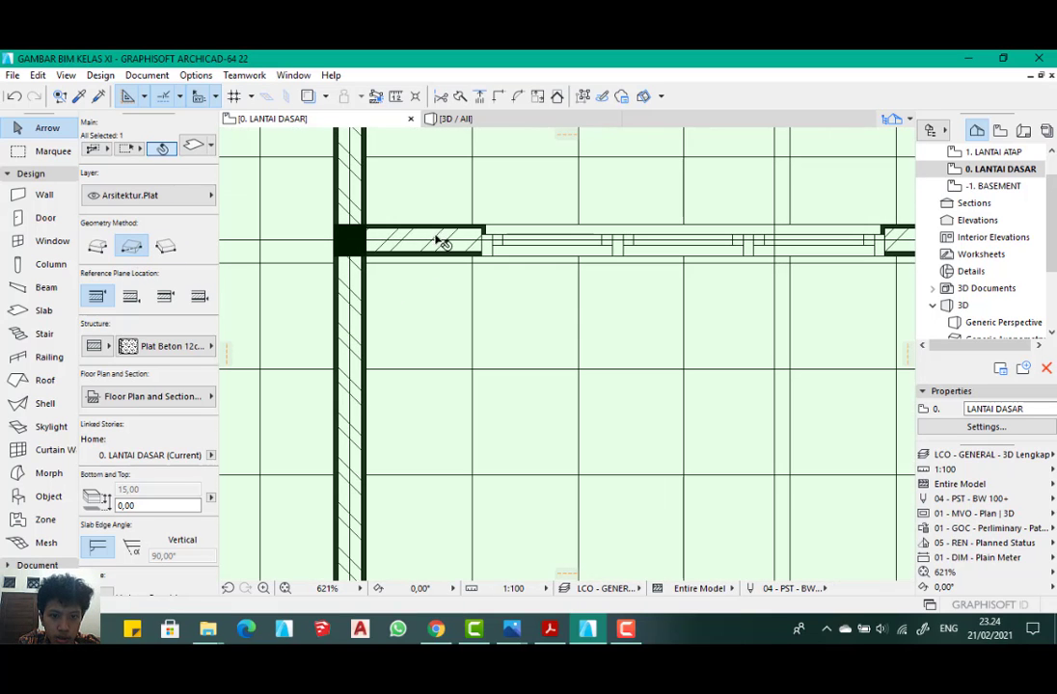
scroll(443, 349, "down", 5)
scroll(436, 383, "up", 3)
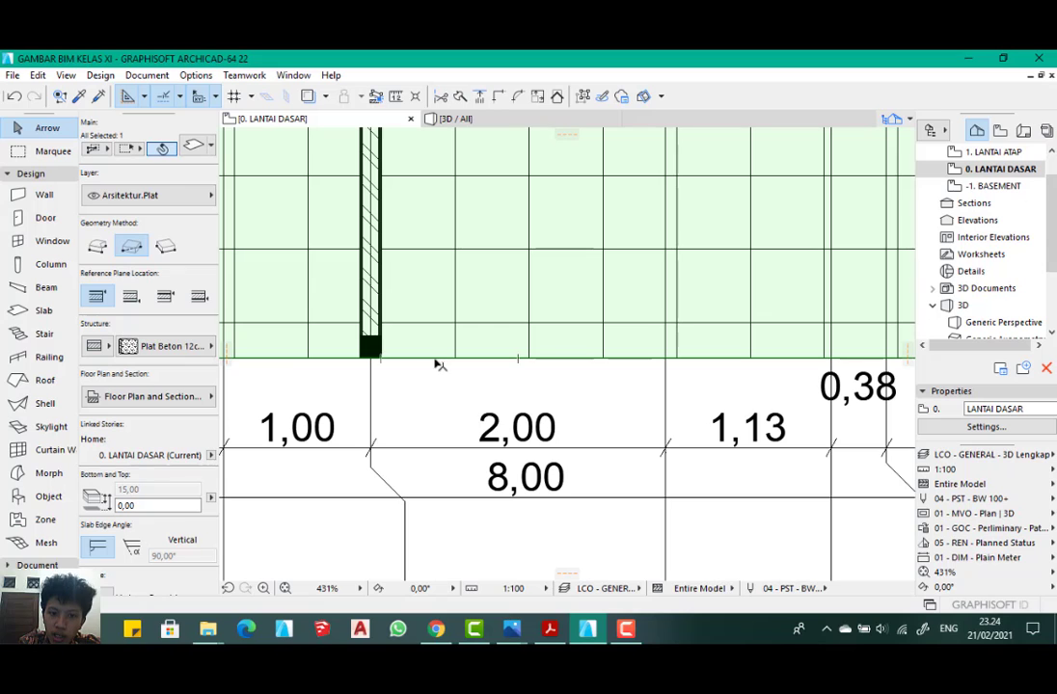
left_click(436, 363)
left_click(396, 145)
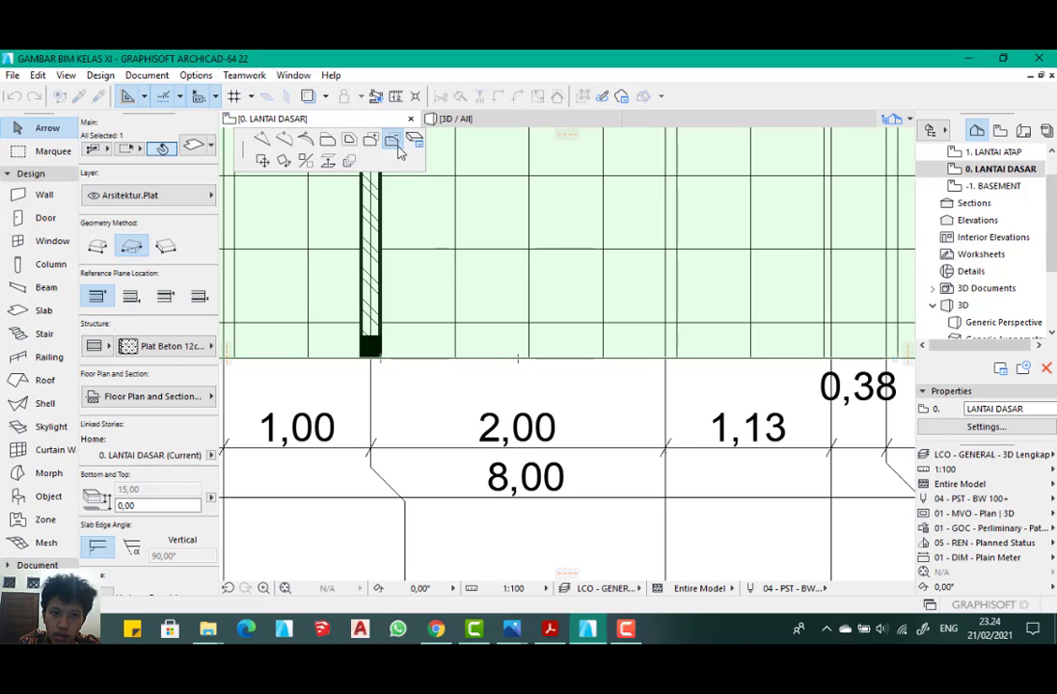
scroll(395, 367, "down", 1)
scroll(390, 337, "down", 3)
scroll(390, 262, "up", 2)
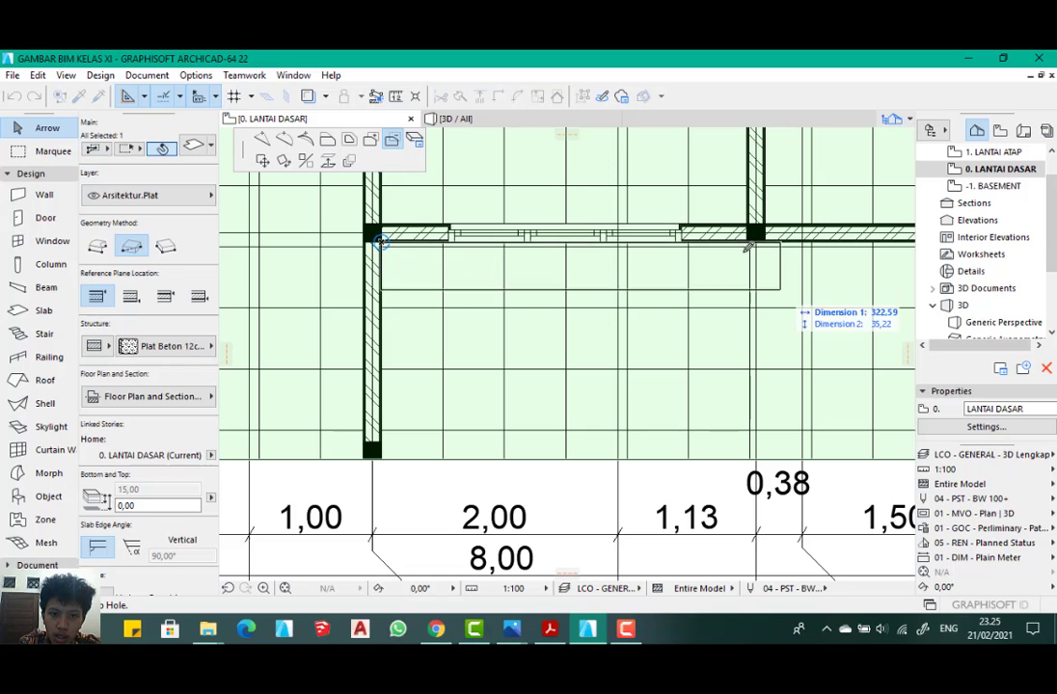
scroll(789, 329, "down", 4)
scroll(526, 314, "up", 3)
scroll(525, 299, "down", 2)
scroll(523, 314, "up", 4)
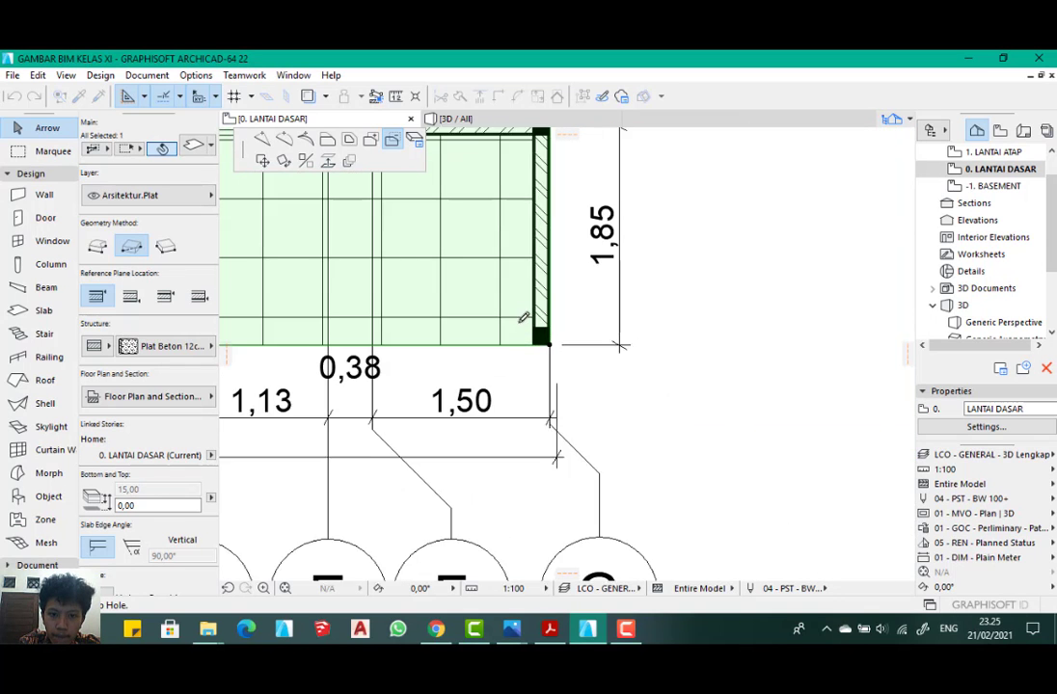
key("Escape")
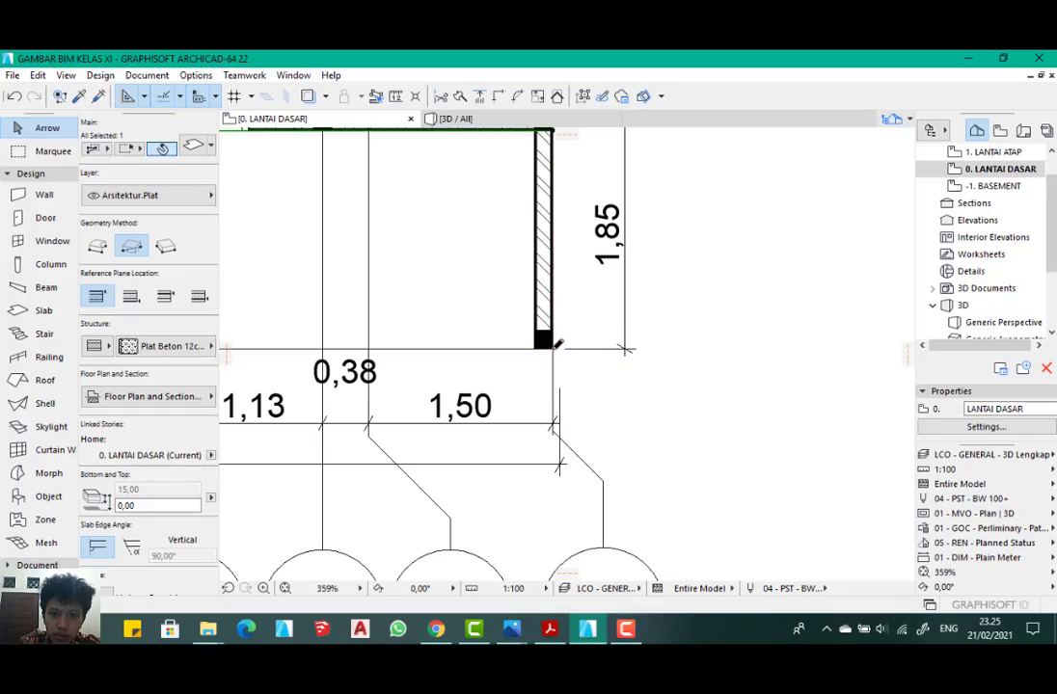
scroll(648, 289, "down", 3)
scroll(462, 277, "down", 2)
scroll(456, 278, "up", 3)
scroll(456, 278, "up", 1)
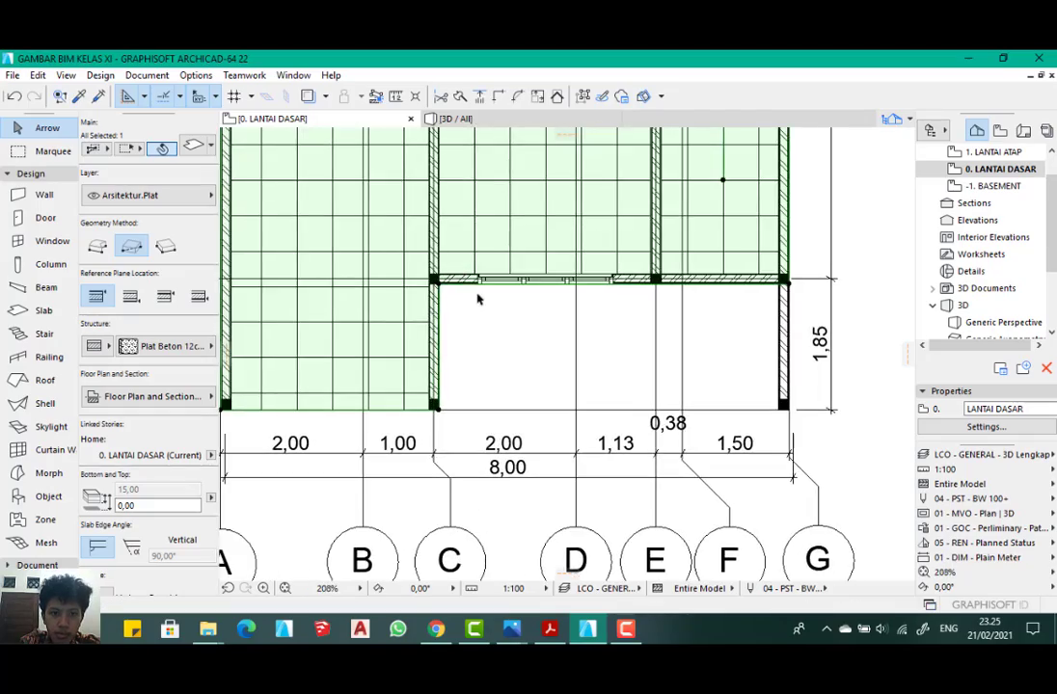
- Return to the back garden opening between grids C and D and activate the Slab tool
scroll(473, 280, "down", 4)
middle_click_drag(472, 217, 473, 444)
scroll(462, 267, "up", 5)
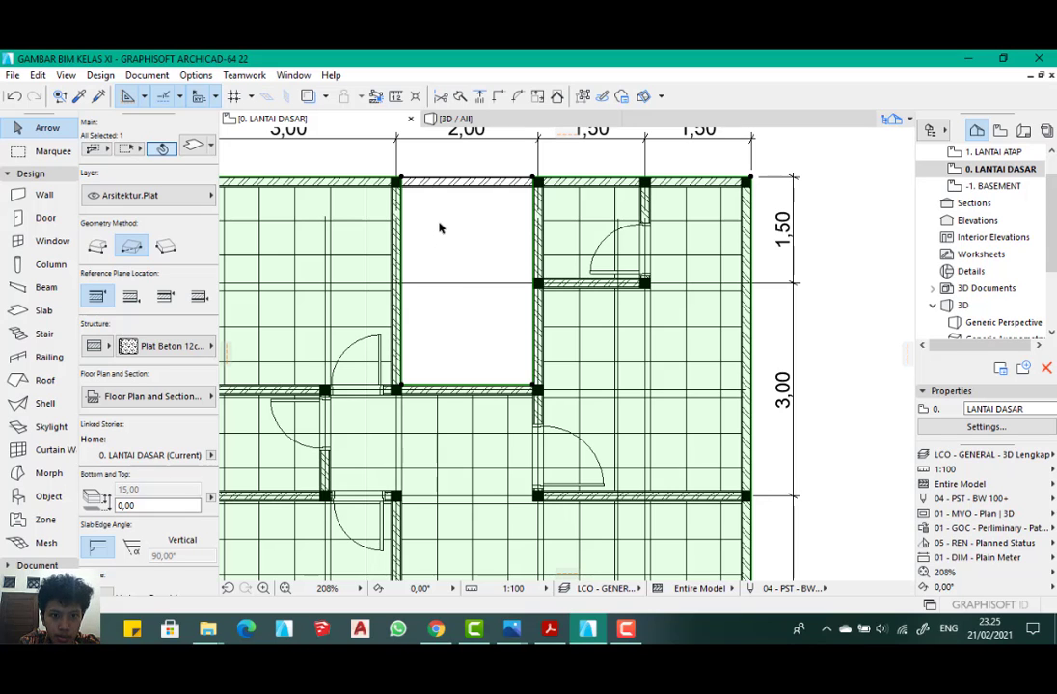
scroll(425, 226, "up", 1)
scroll(415, 214, "down", 2)
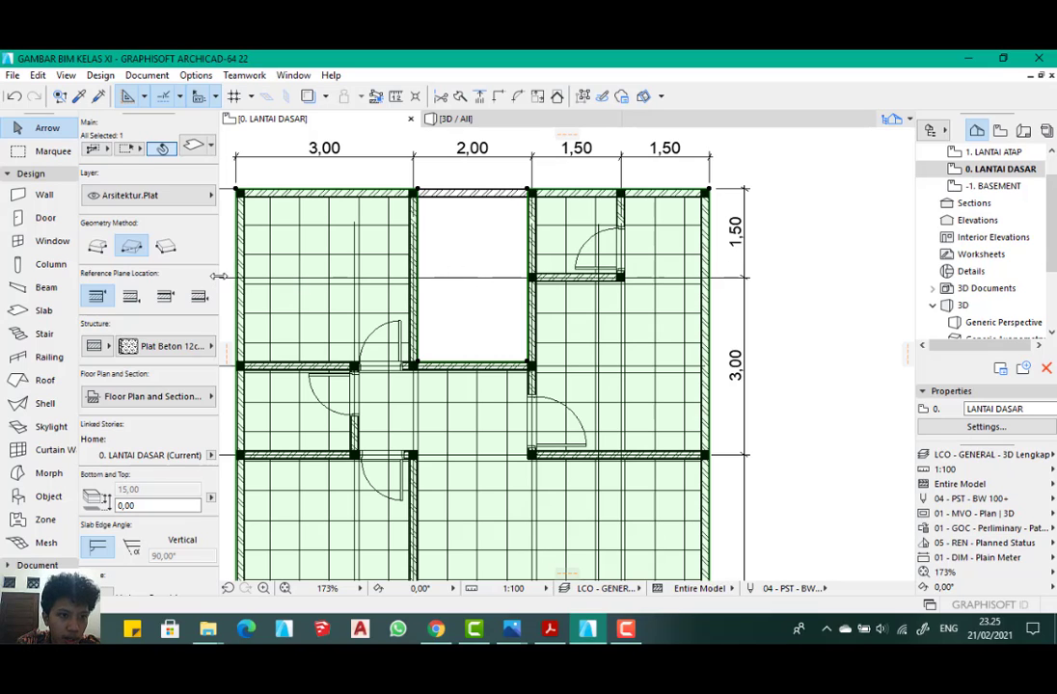
left_click(42, 310)
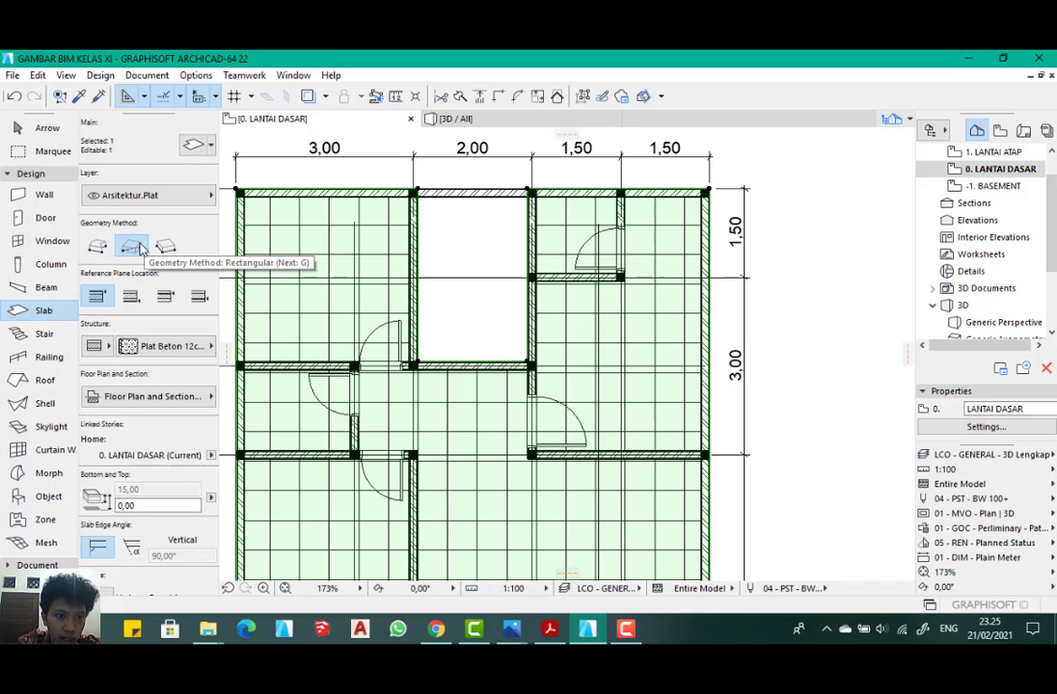
scroll(400, 185, "up", 4)
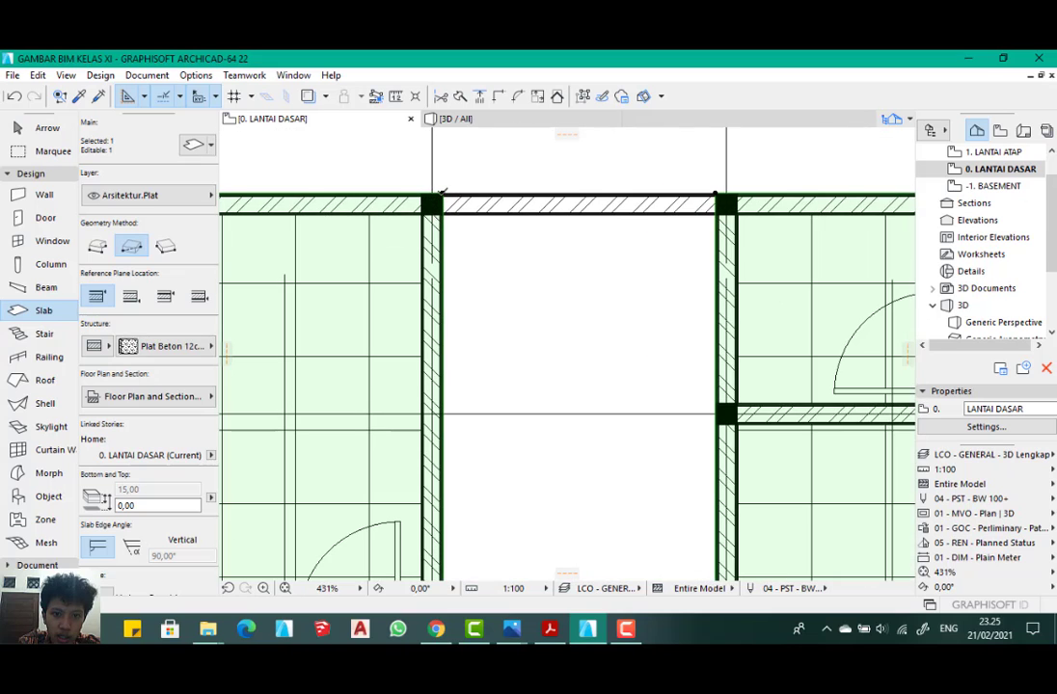
left_click(440, 193)
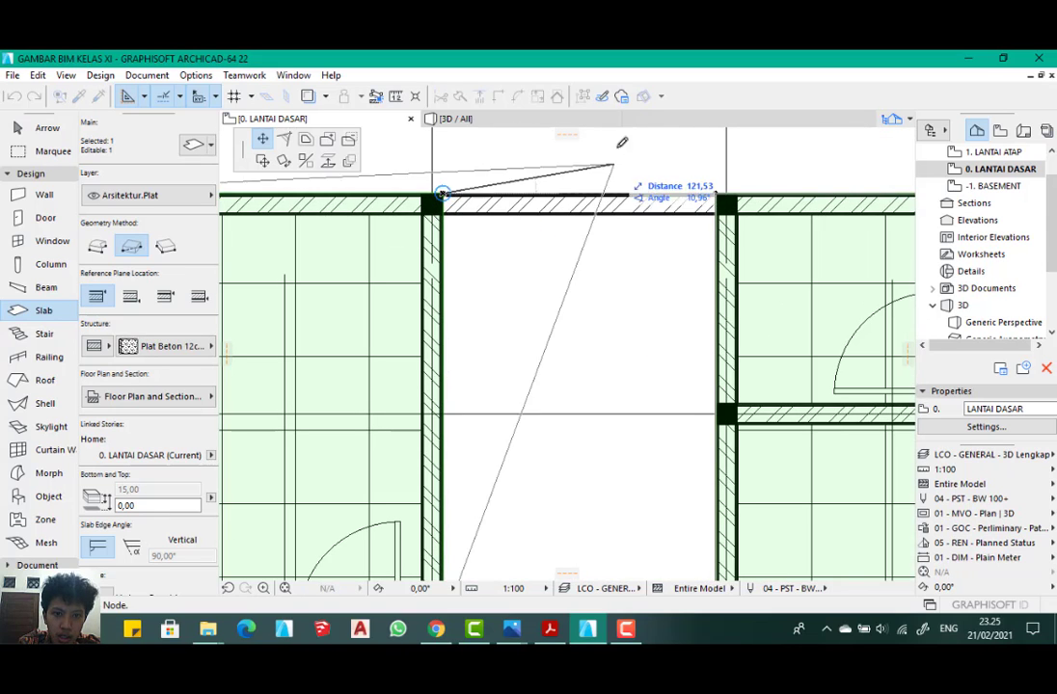
scroll(533, 151, "down", 2)
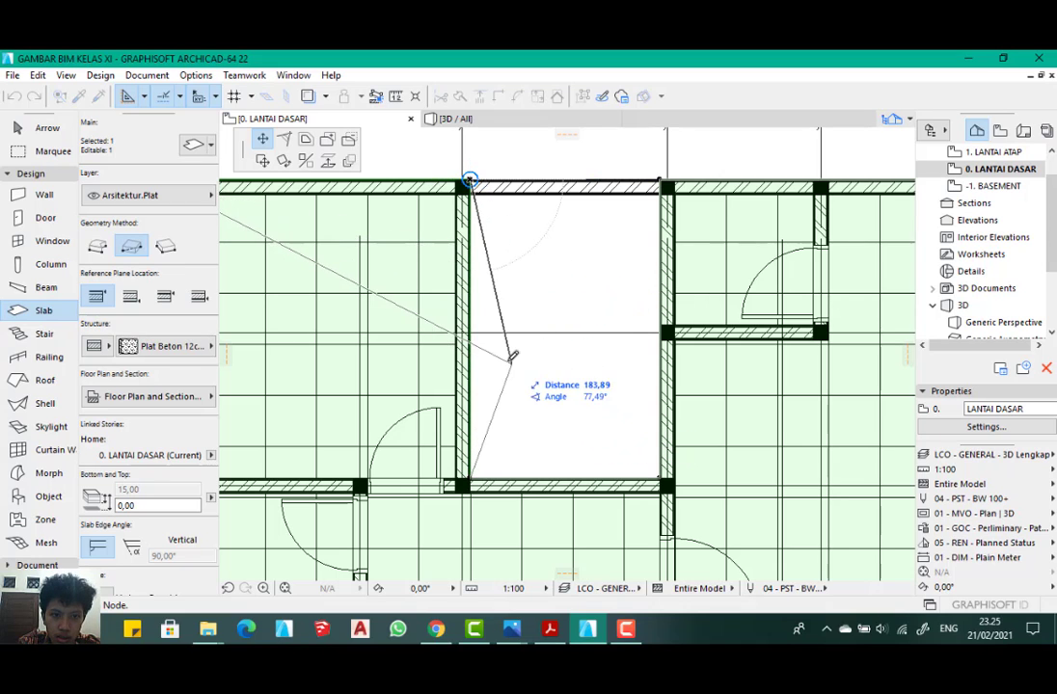
key("Escape")
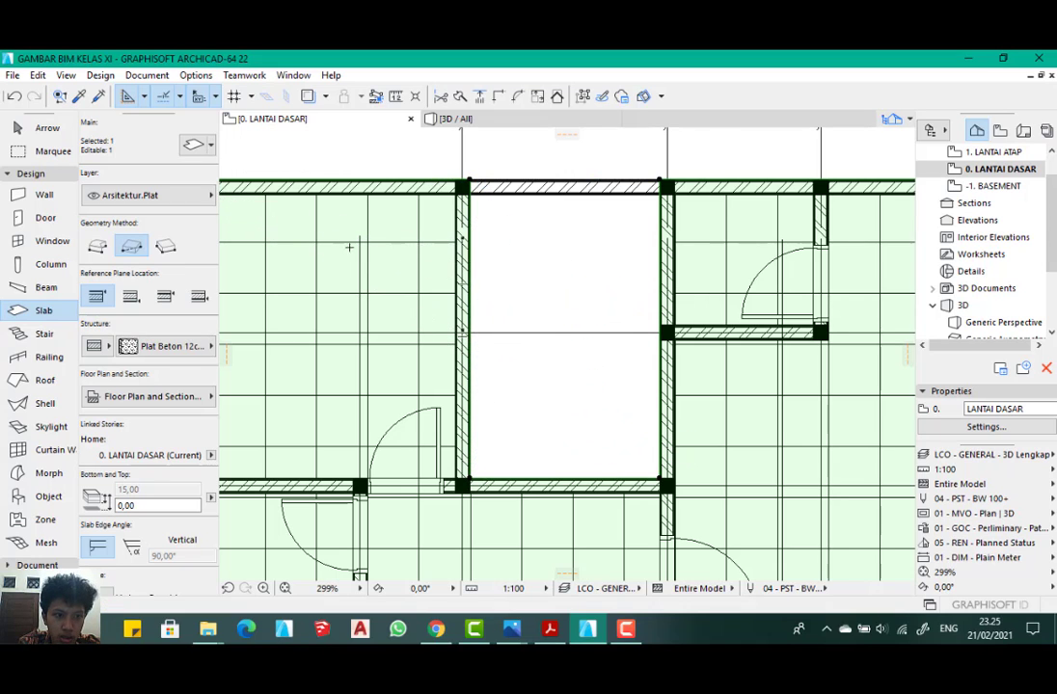
scroll(349, 247, "down", 5)
scroll(530, 188, "up", 5)
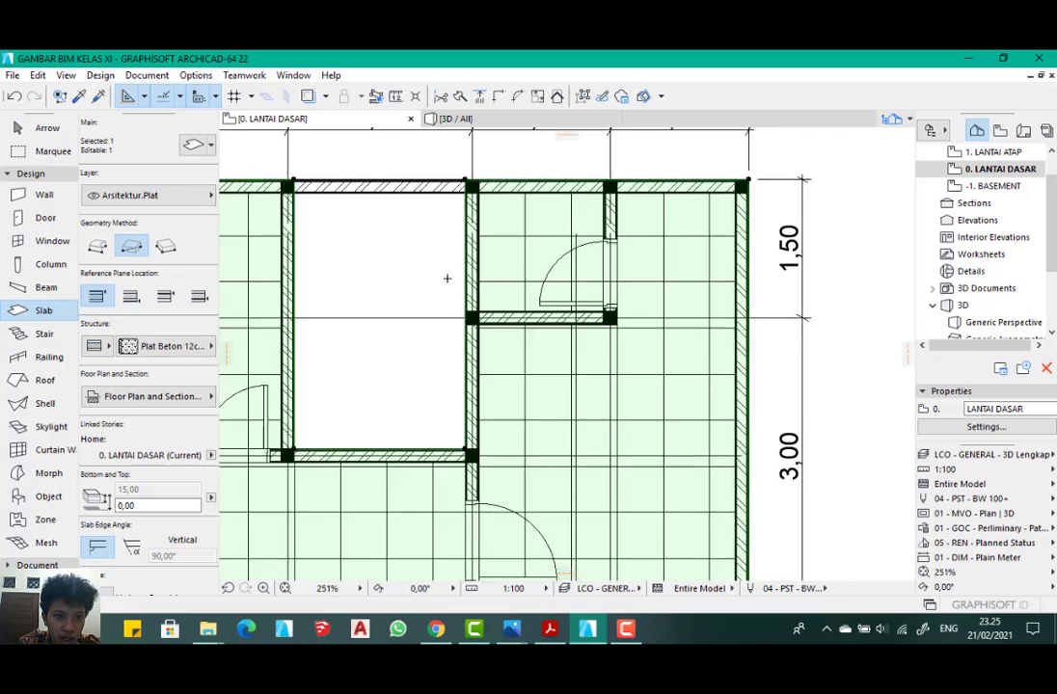
scroll(446, 277, "down", 3)
scroll(317, 199, "up", 4)
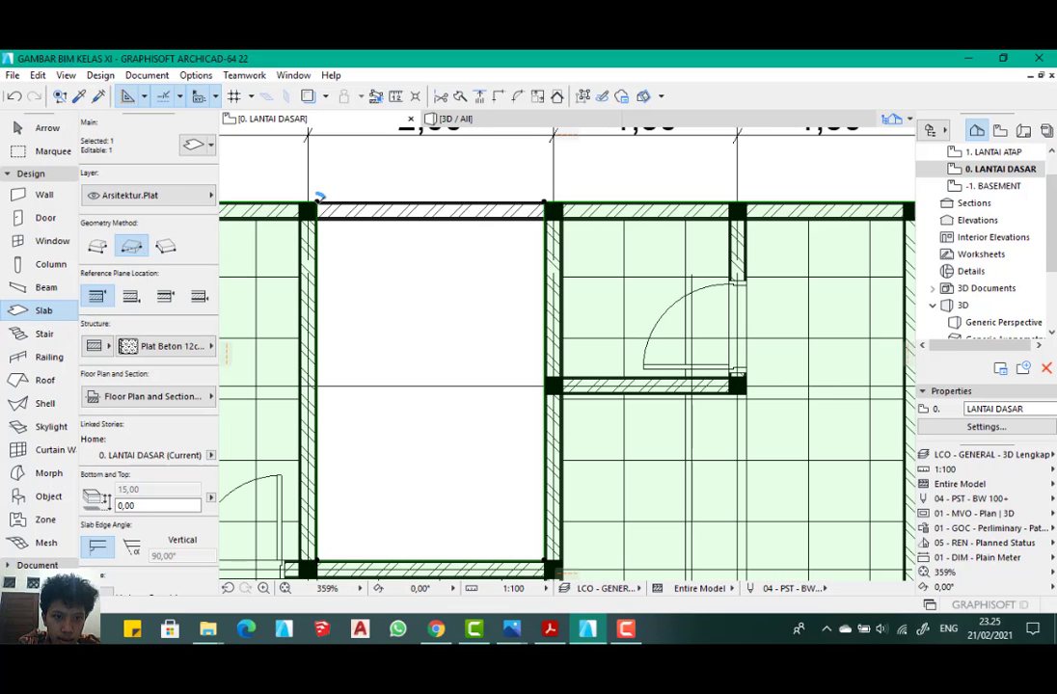
left_click(317, 201)
left_click(389, 204)
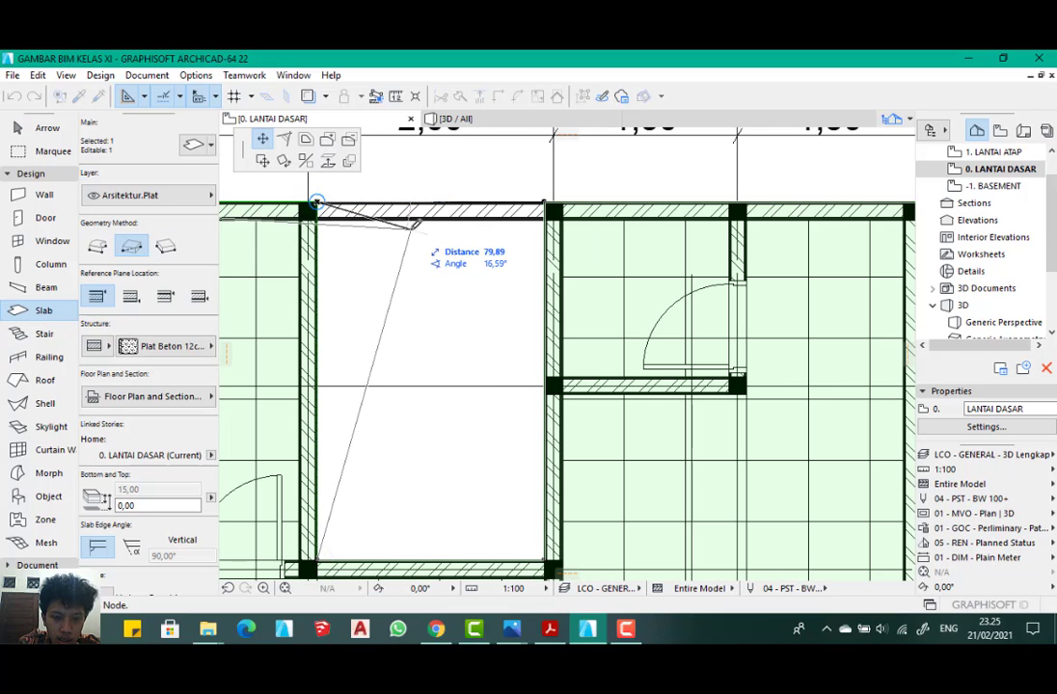
key("Escape")
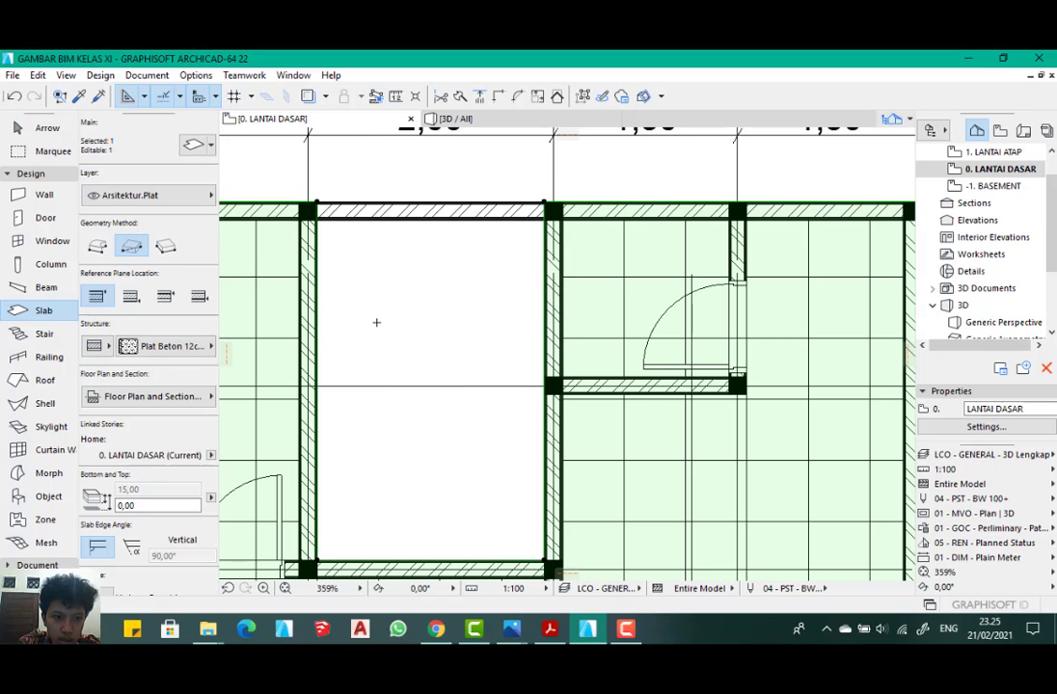
left_click(96, 246)
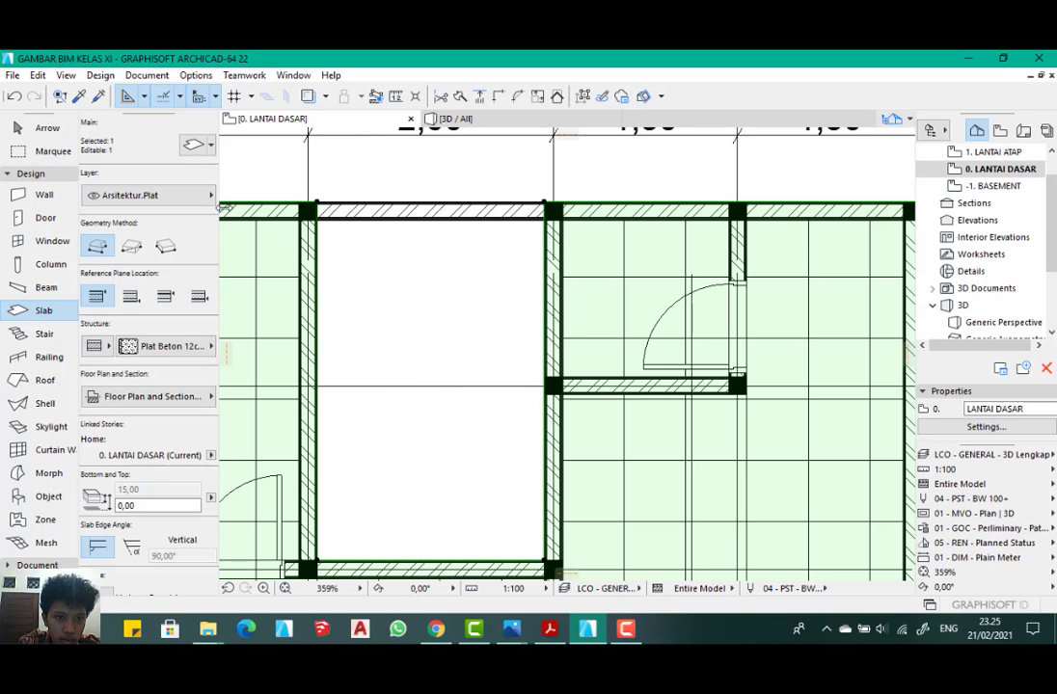
scroll(341, 202, "up", 3)
scroll(342, 201, "up", 1)
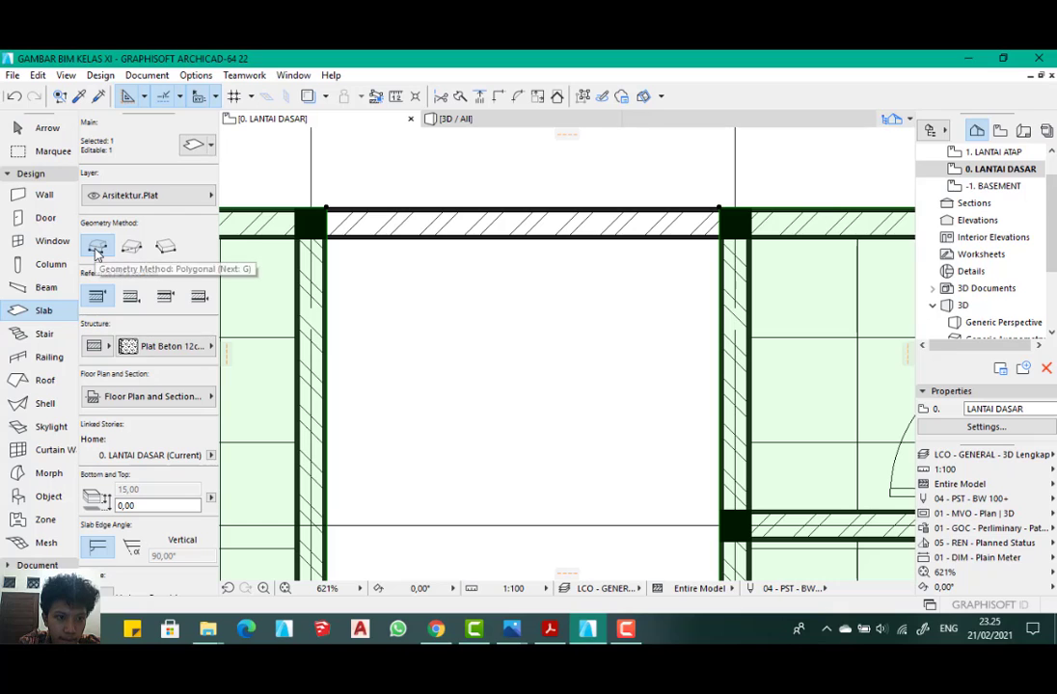
left_click(327, 207)
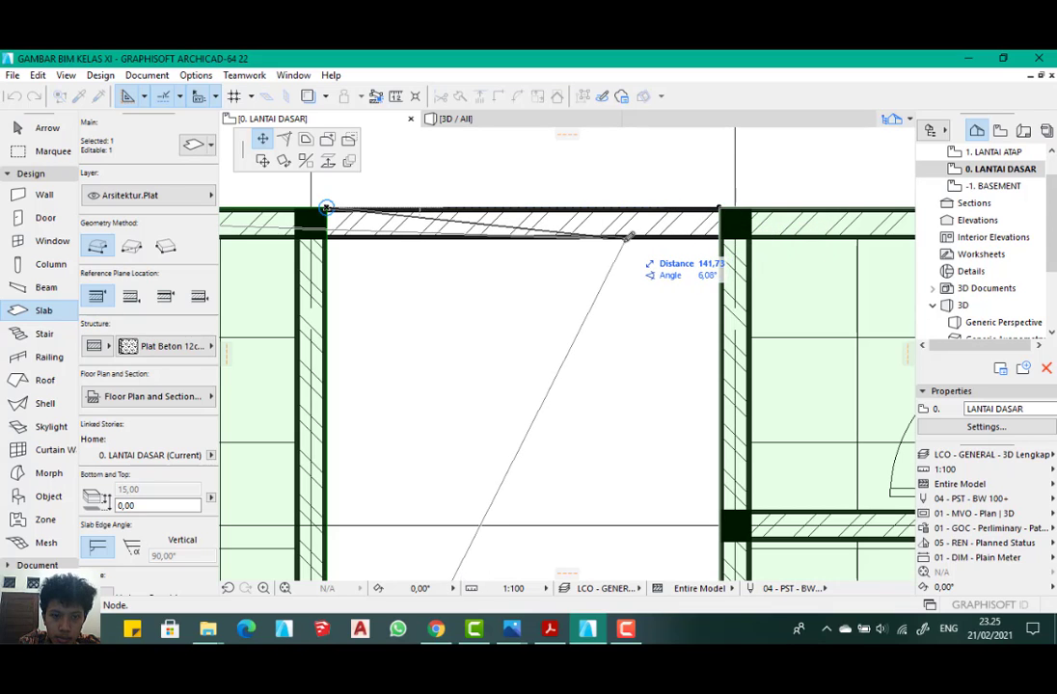
key("Escape")
- Using the rectangular geometry method, draw a slab filling the back garden opening between grids C and D, from grid 6 to the rear wall's outer edge
key("Escape")
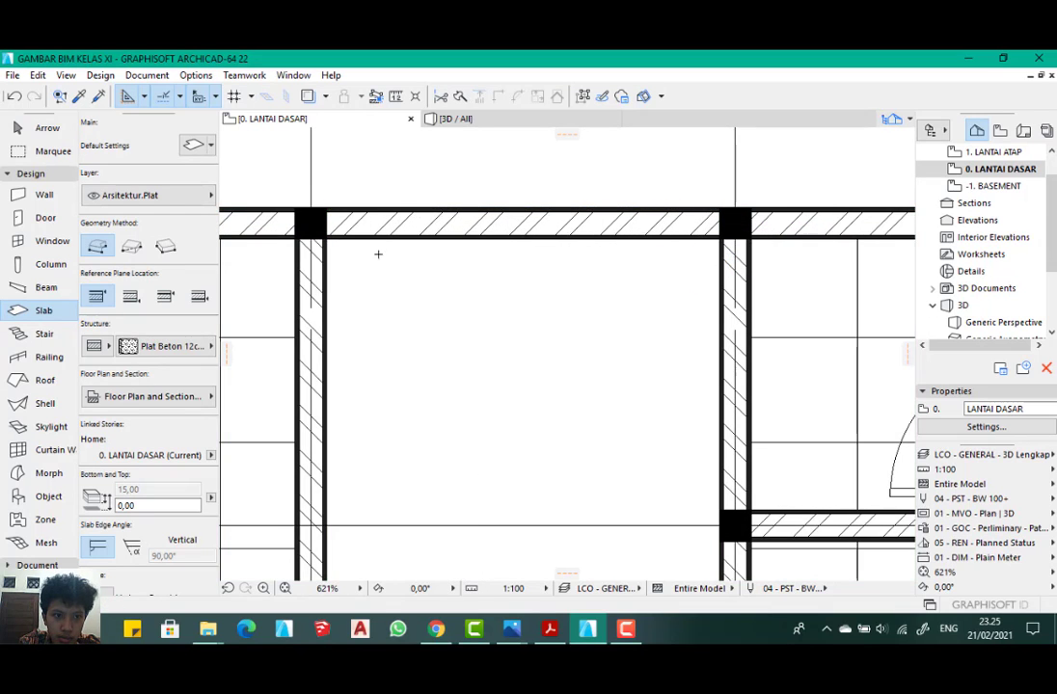
scroll(377, 253, "down", 2)
left_click(132, 246)
scroll(441, 274, "down", 3)
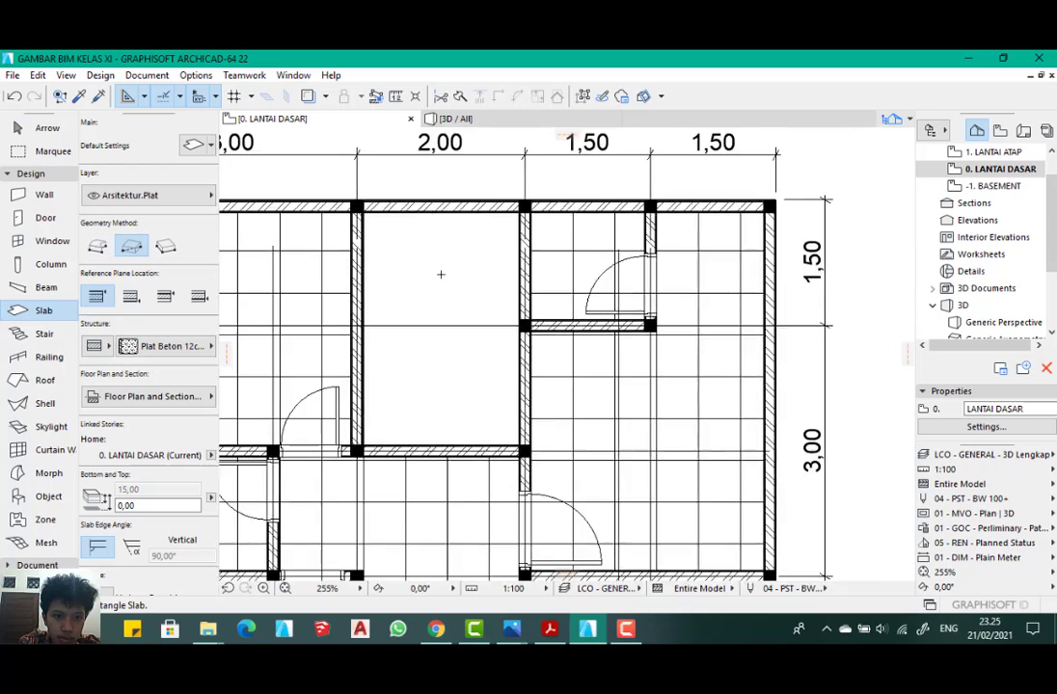
scroll(515, 442, "up", 3)
scroll(463, 415, "up", 2)
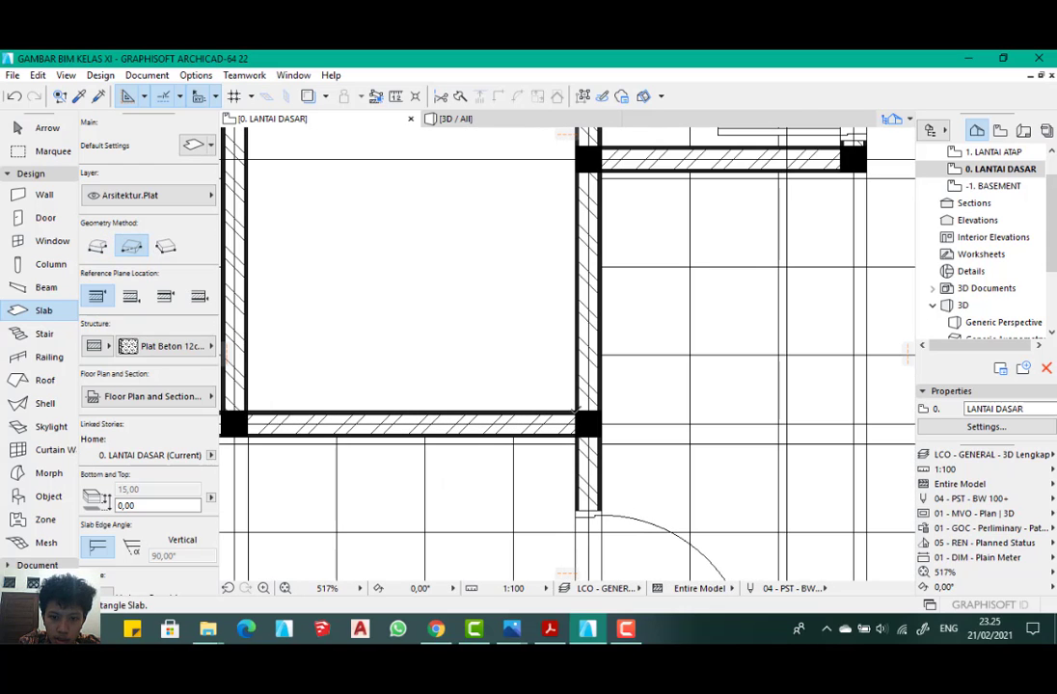
left_click(575, 413)
scroll(522, 392, "down", 4)
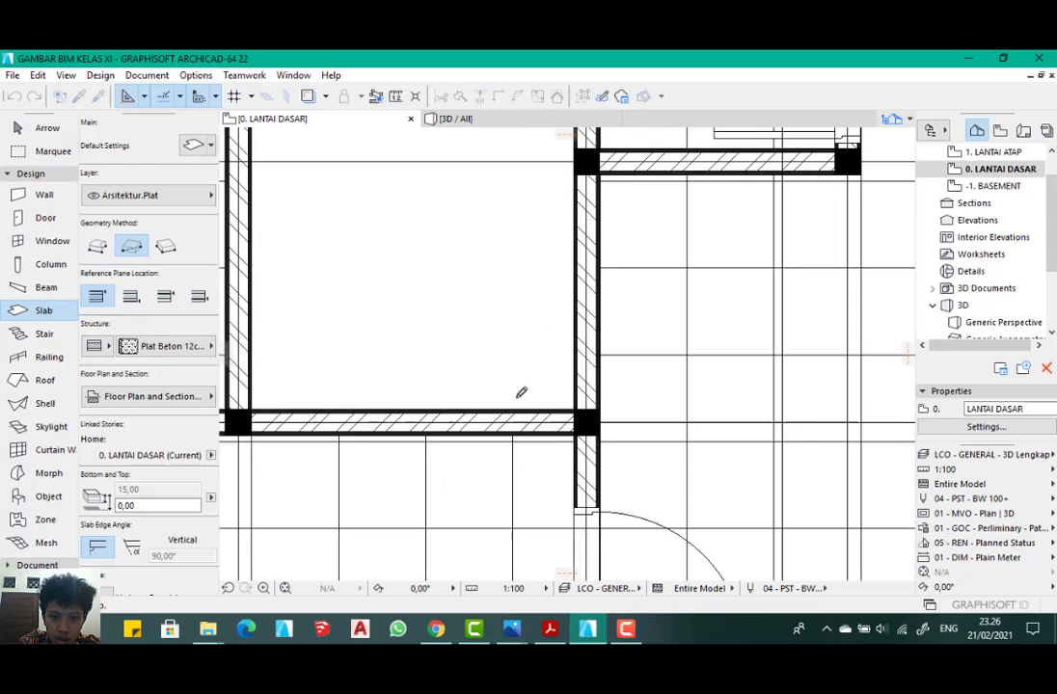
scroll(434, 278, "up", 3)
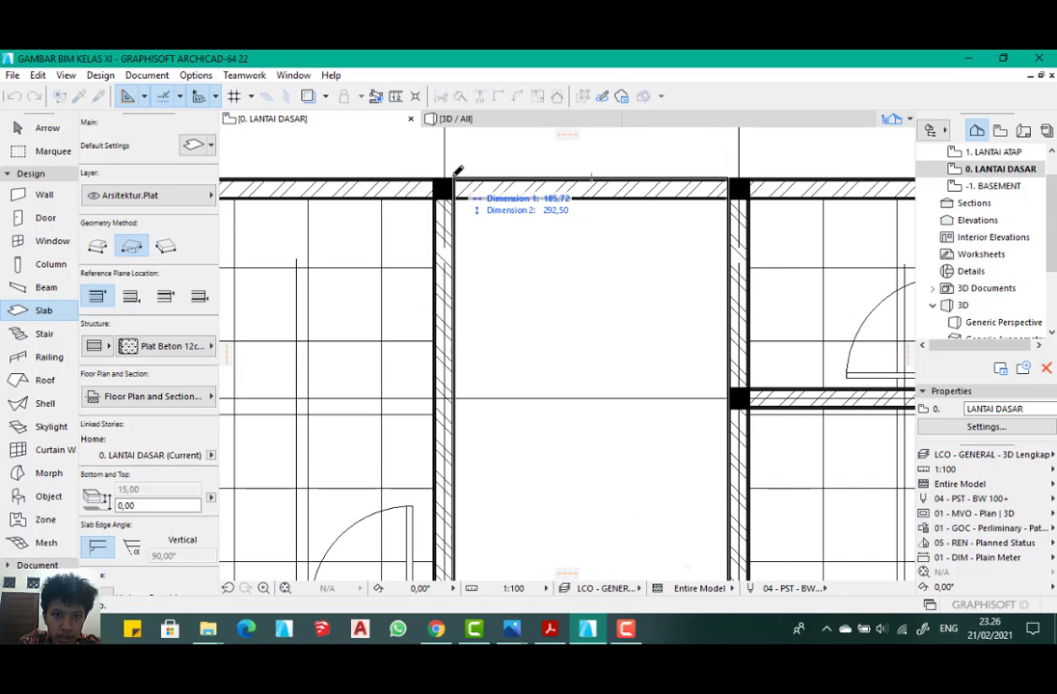
left_click(454, 173)
left_click(573, 259)
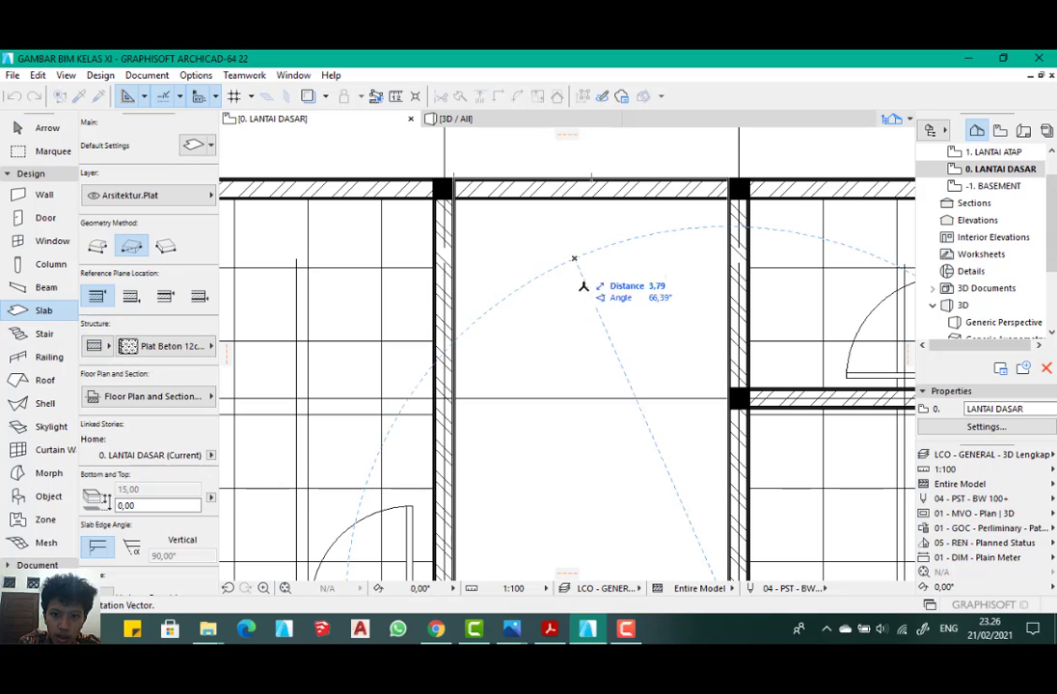
key("Escape")
scroll(521, 313, "down", 3)
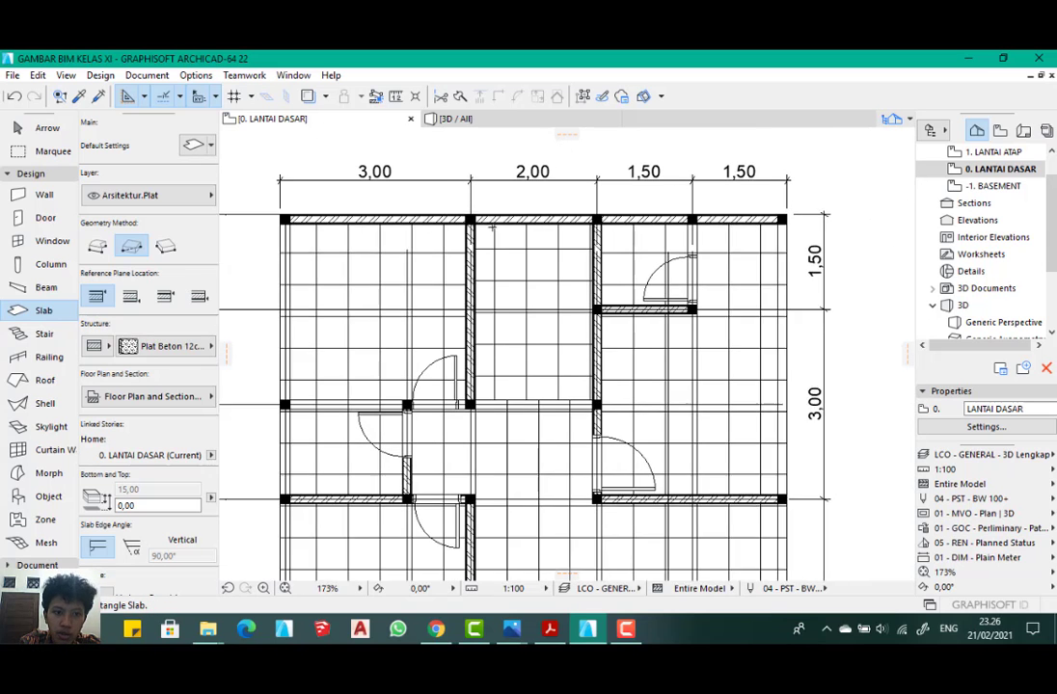
- Select the new back garden slab and override its top surface with Rumput - Hijau in its settings
left_click(49, 128)
scroll(415, 270, "up", 4)
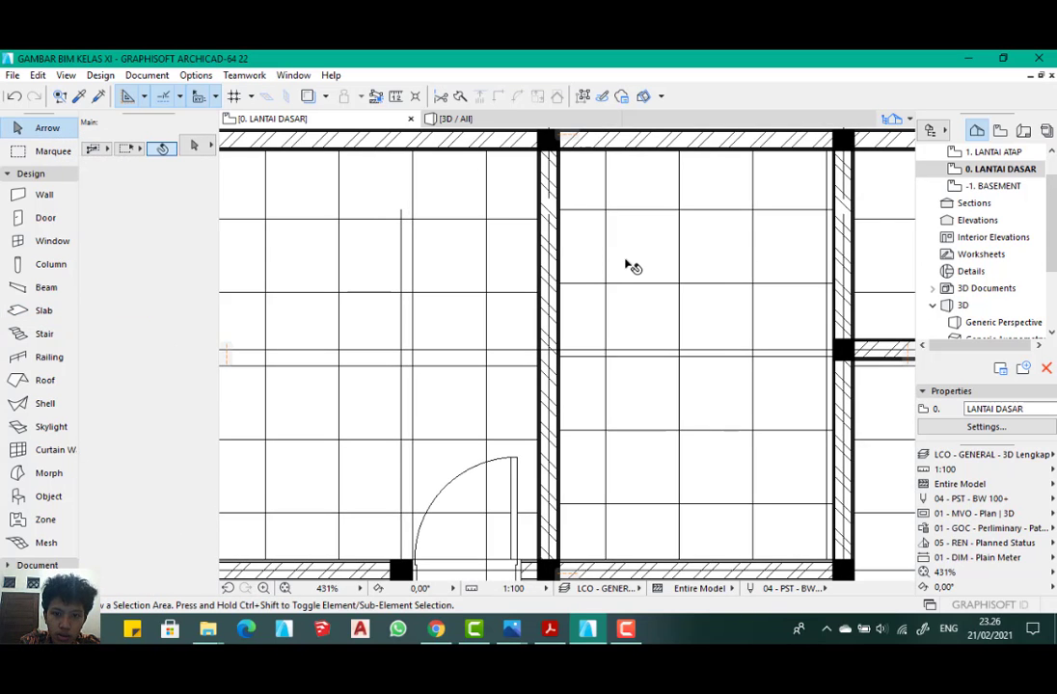
left_click(630, 264)
scroll(605, 253, "down", 1)
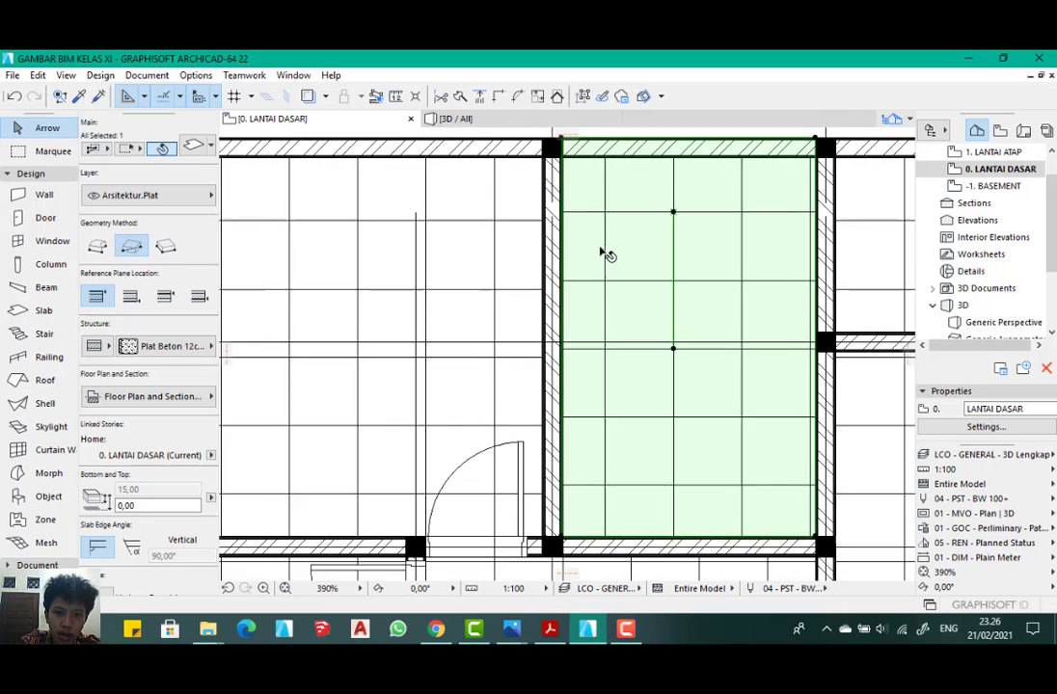
double_click(605, 253)
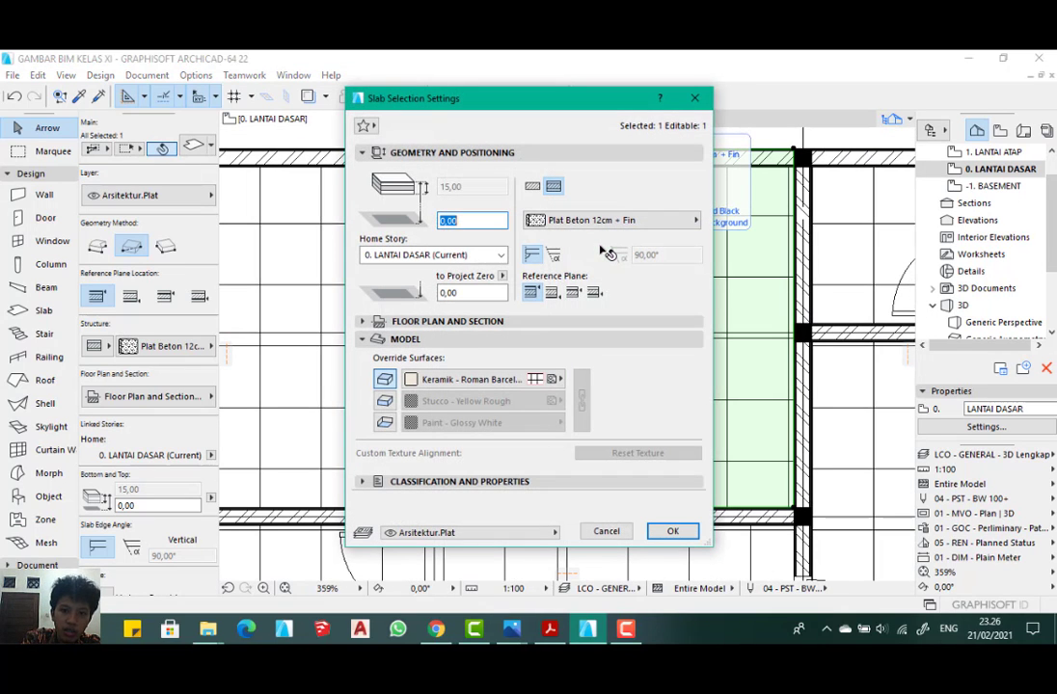
left_click(533, 381)
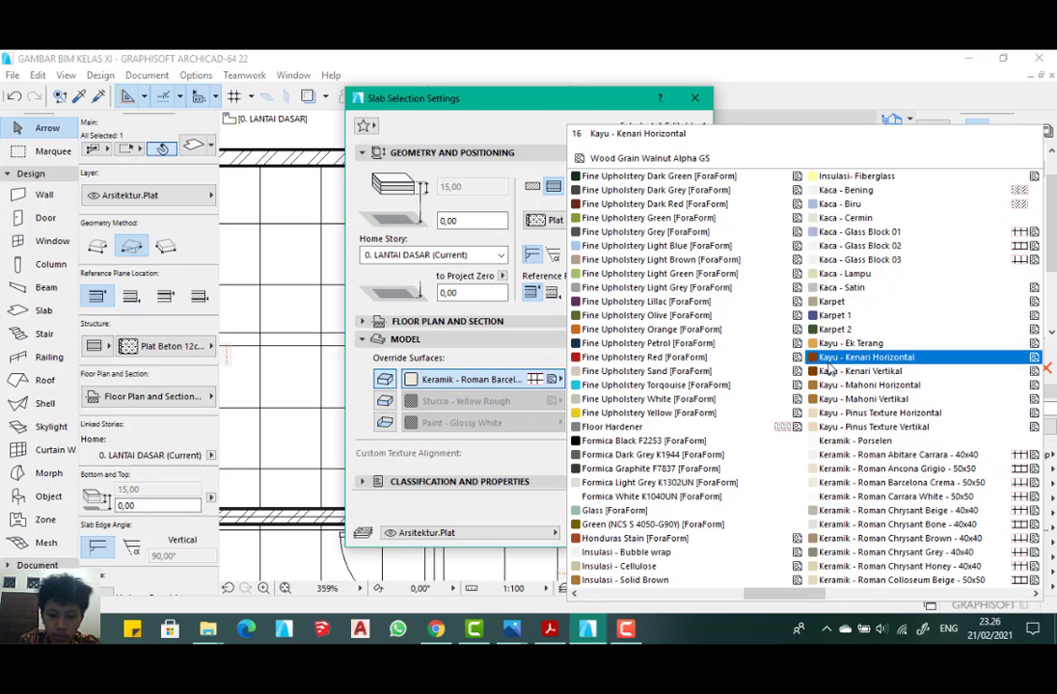
key("r")
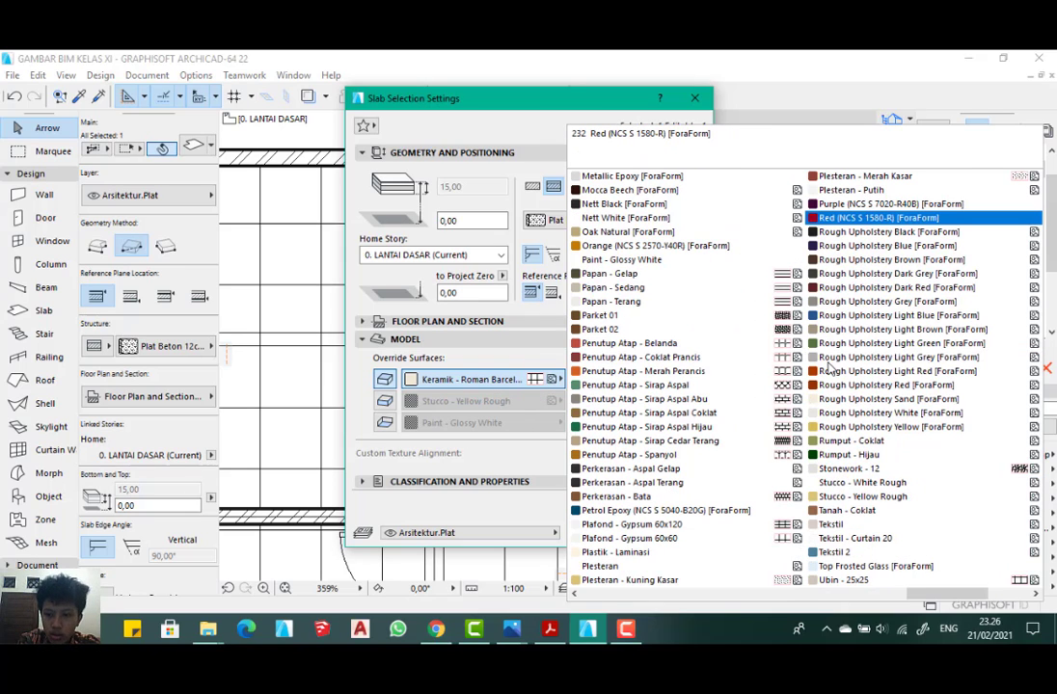
left_click(877, 463)
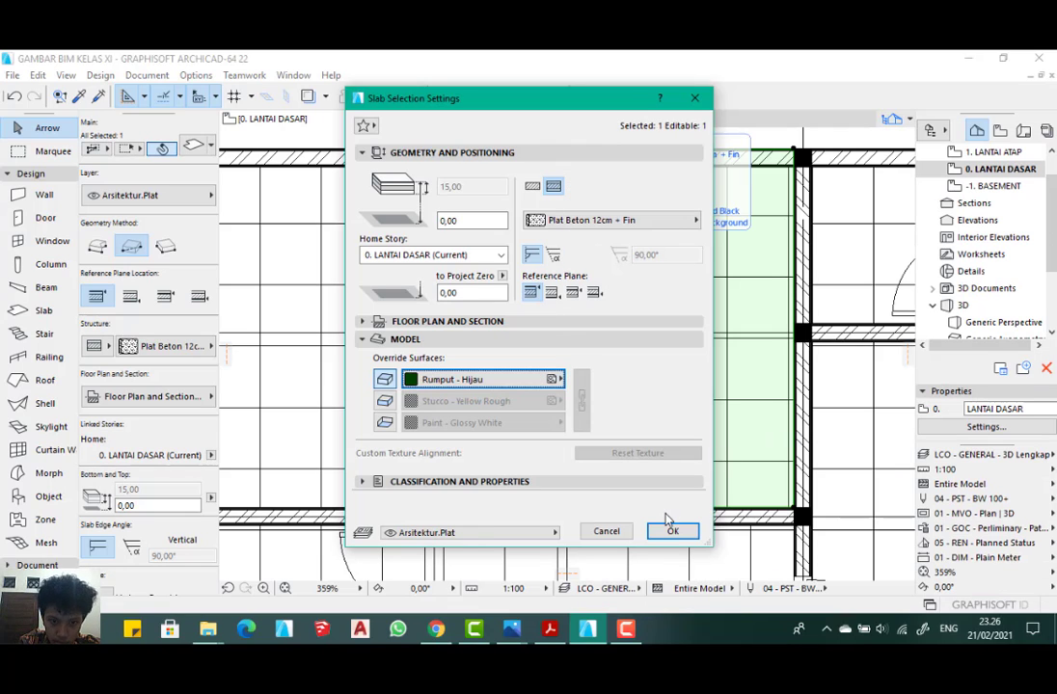
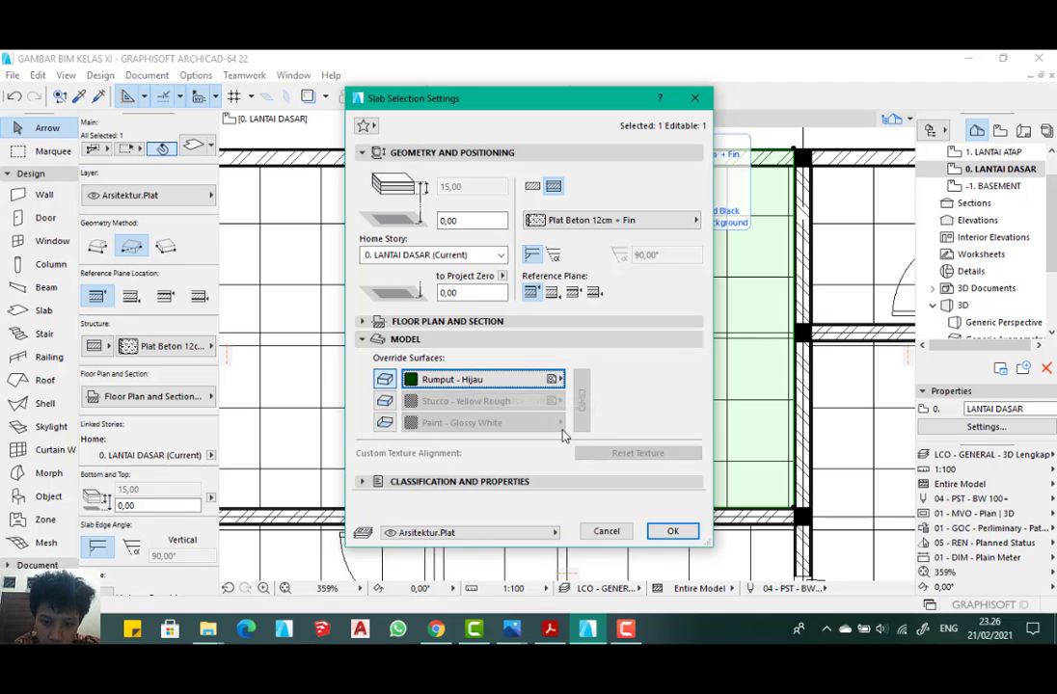
- Enable the edge and bottom surface overrides, link all three surfaces to Rumput - Hijau, and apply the slab settings
left_click(388, 403)
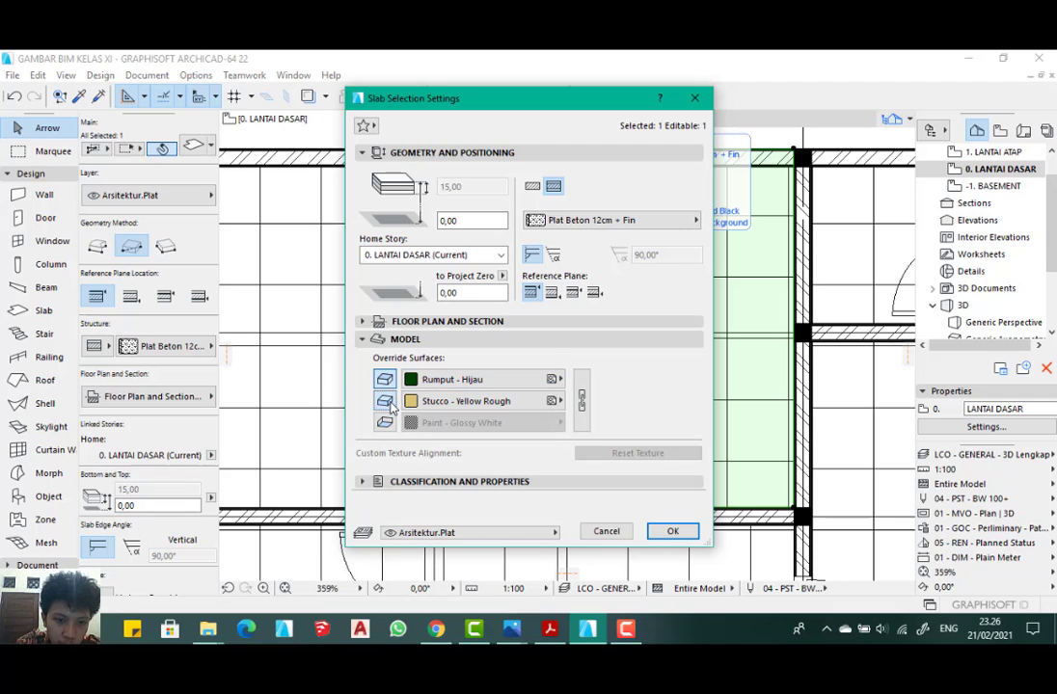
left_click(389, 422)
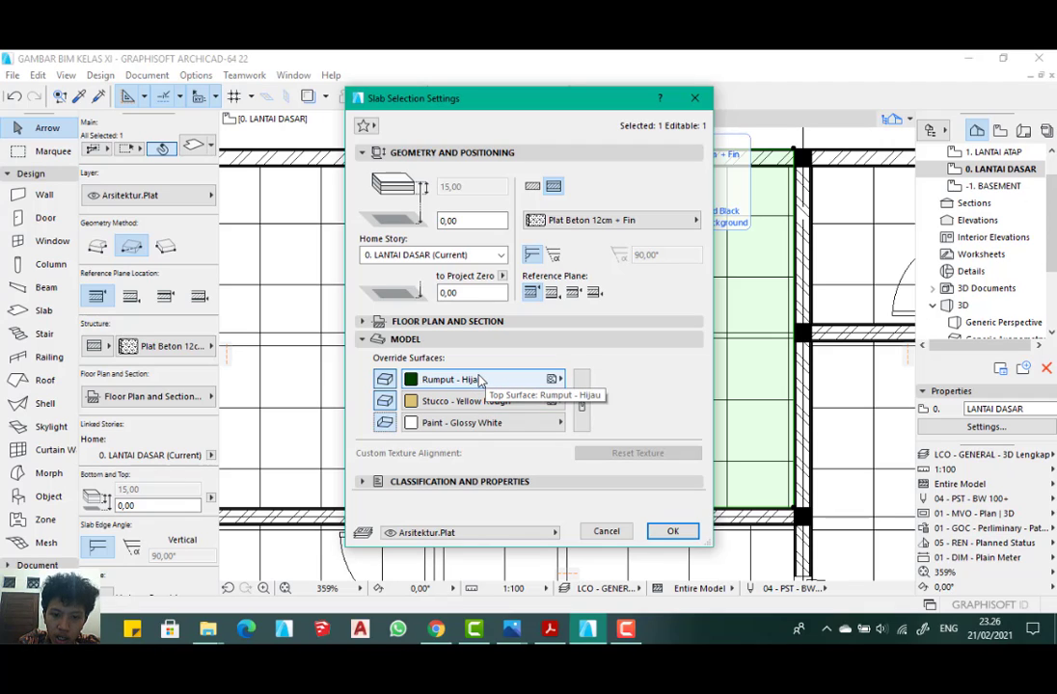
left_click(580, 413)
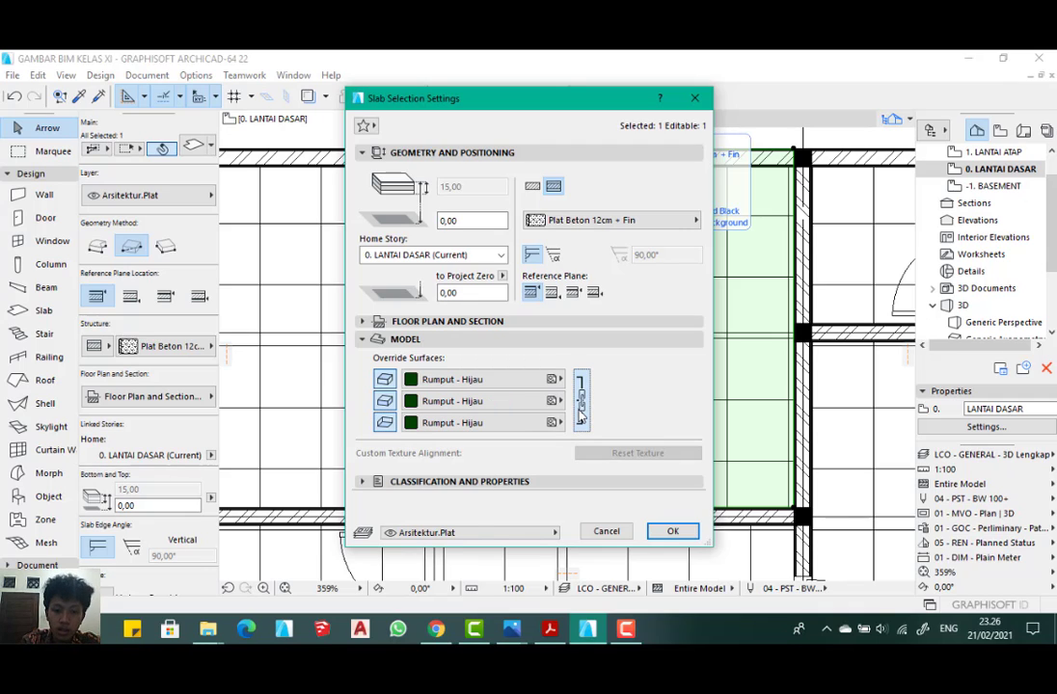
left_click(673, 535)
- Examine the back garden's grass slab in the 3D view and return to the LANTAI DASAR plan
scroll(582, 340, "down", 6)
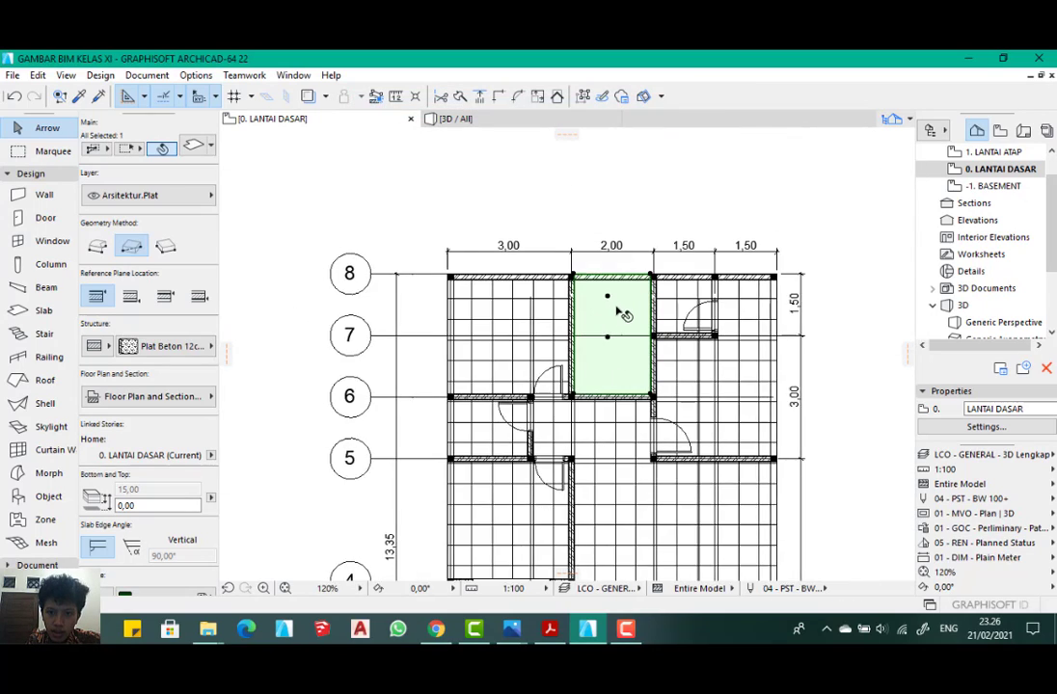
scroll(618, 308, "up", 5)
key("F3")
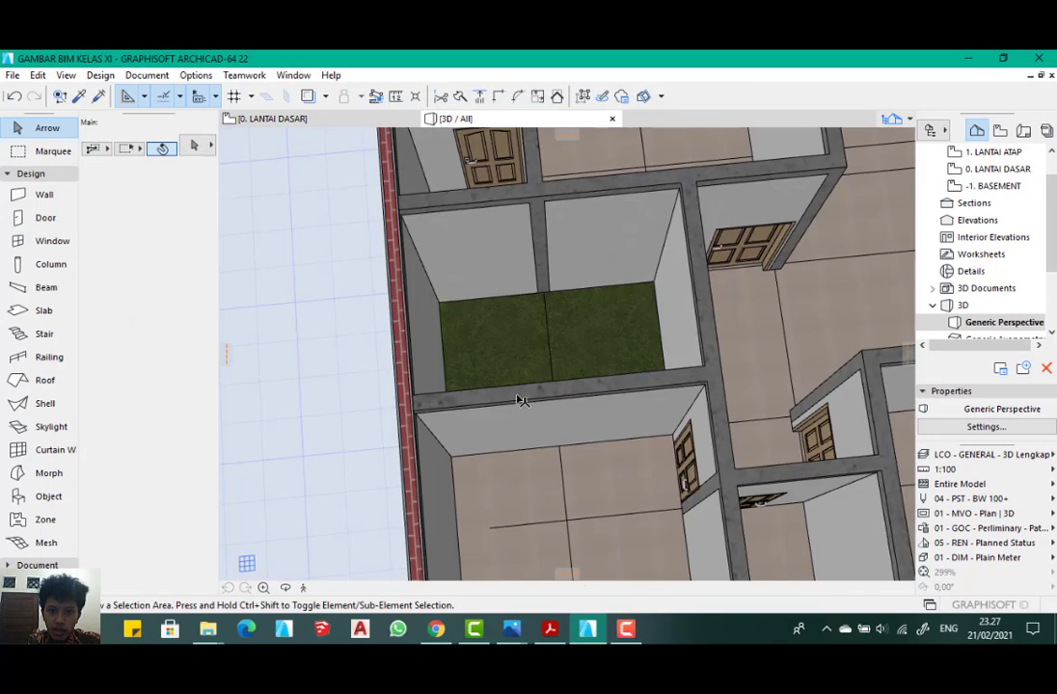
scroll(579, 335, "up", 3)
middle_click_drag(625, 333, 366, 137, "shift")
left_click(295, 119)
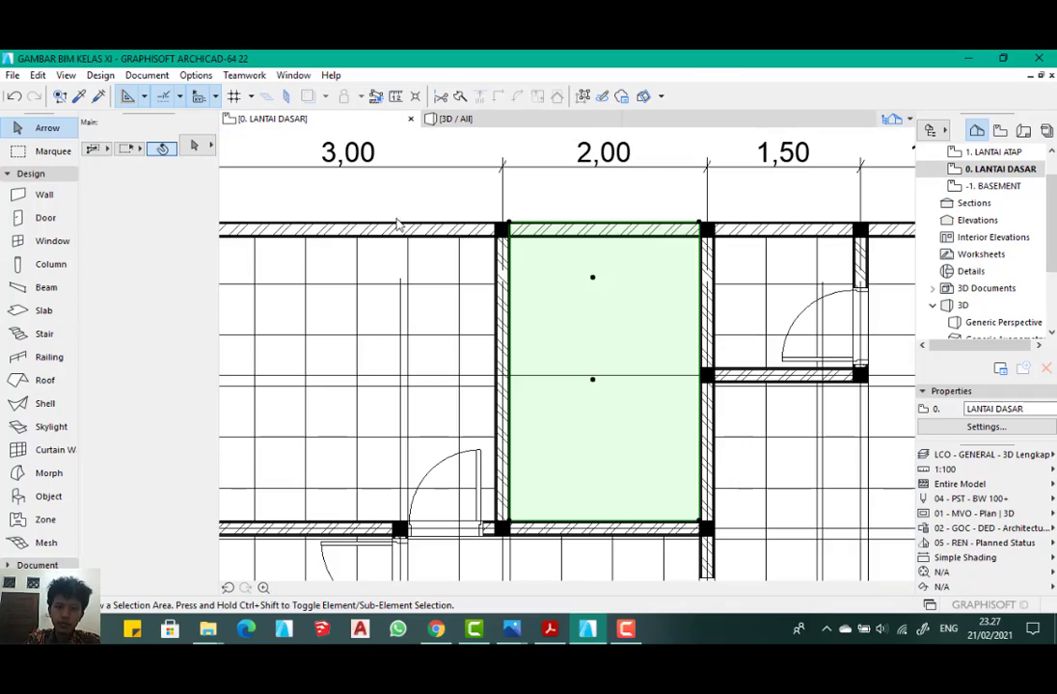
- Draw a rectangular slab filling the front garden opening, from the wall corner at grids C and 2 to the outer corner at grids G and 1
scroll(481, 271, "down", 5)
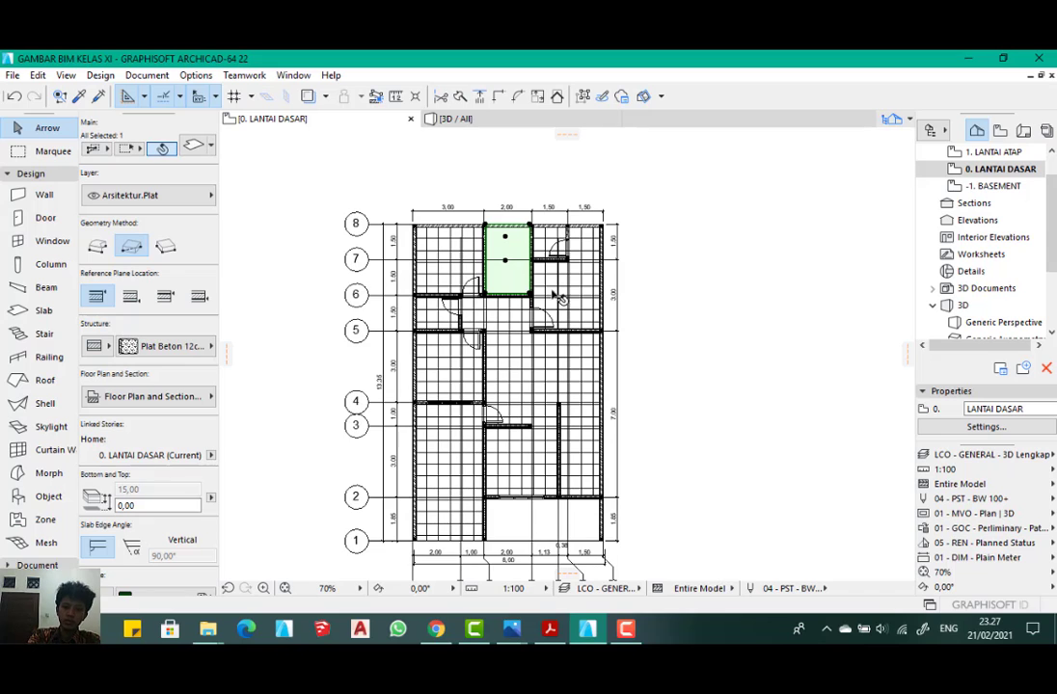
middle_click_drag(509, 396, 473, 307)
scroll(409, 431, "up", 4)
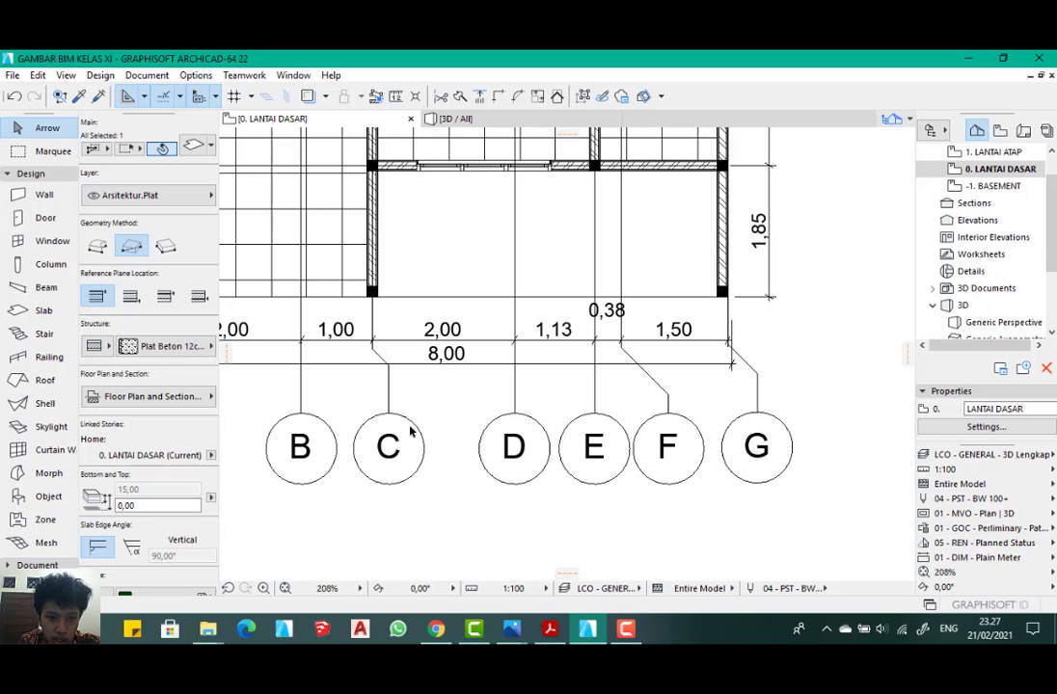
middle_click_drag(413, 264, 414, 333)
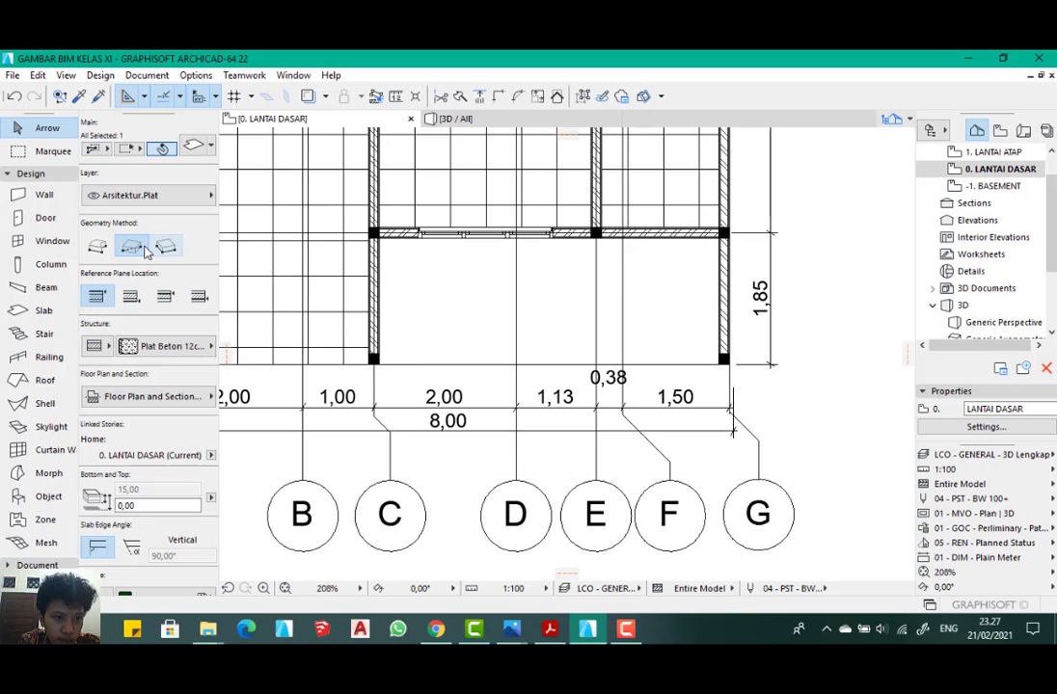
scroll(380, 241, "up", 2)
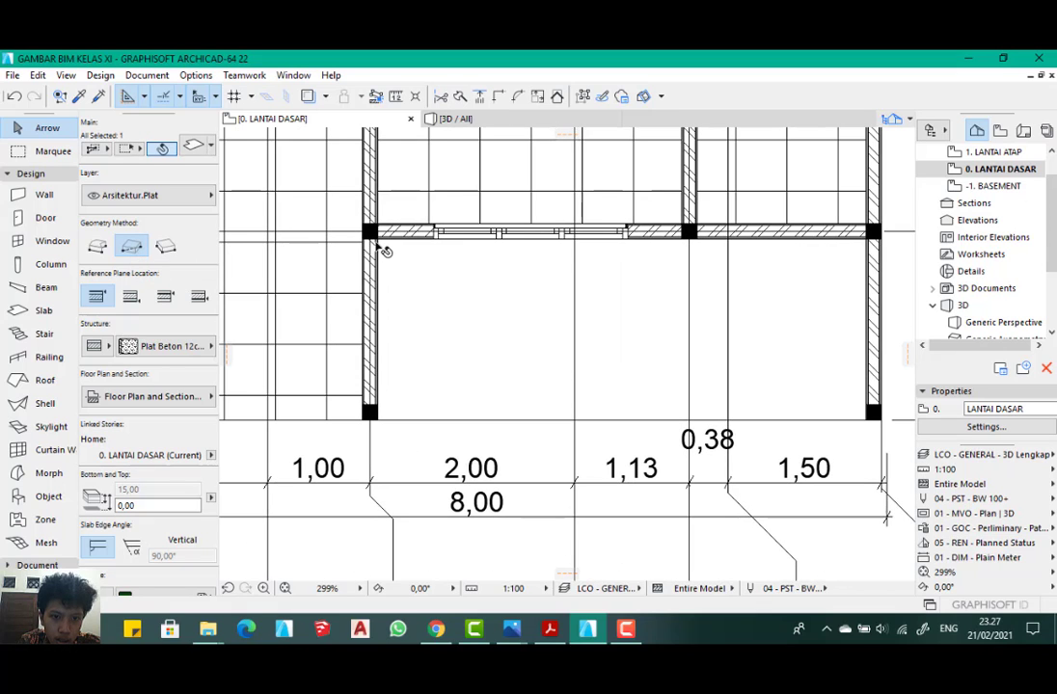
left_click(380, 241)
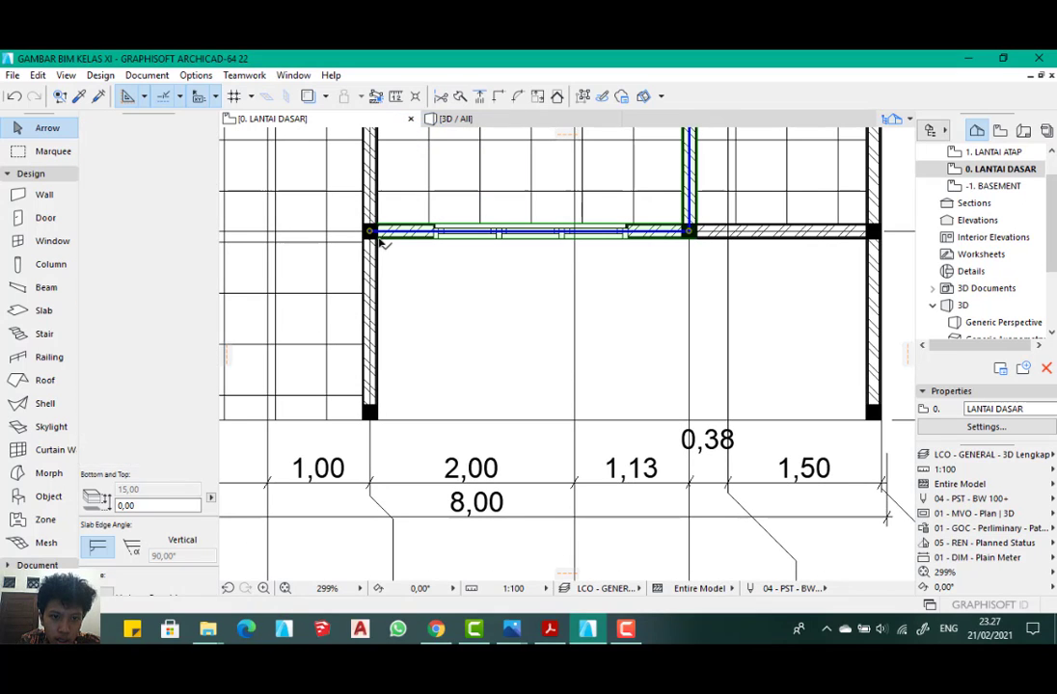
left_click(382, 246)
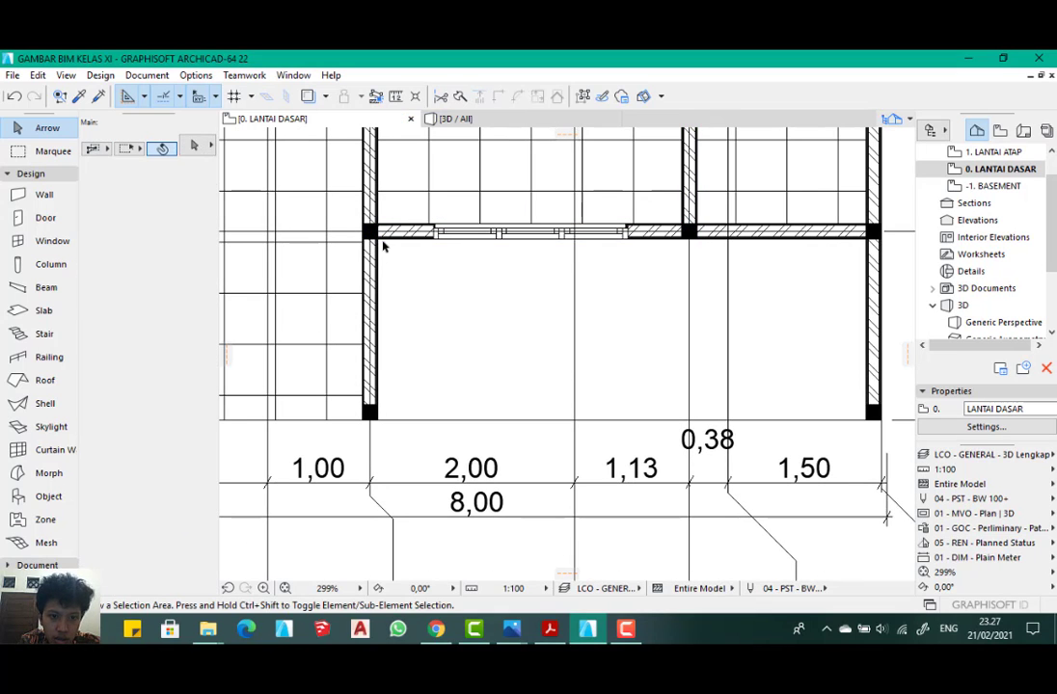
left_click(44, 311)
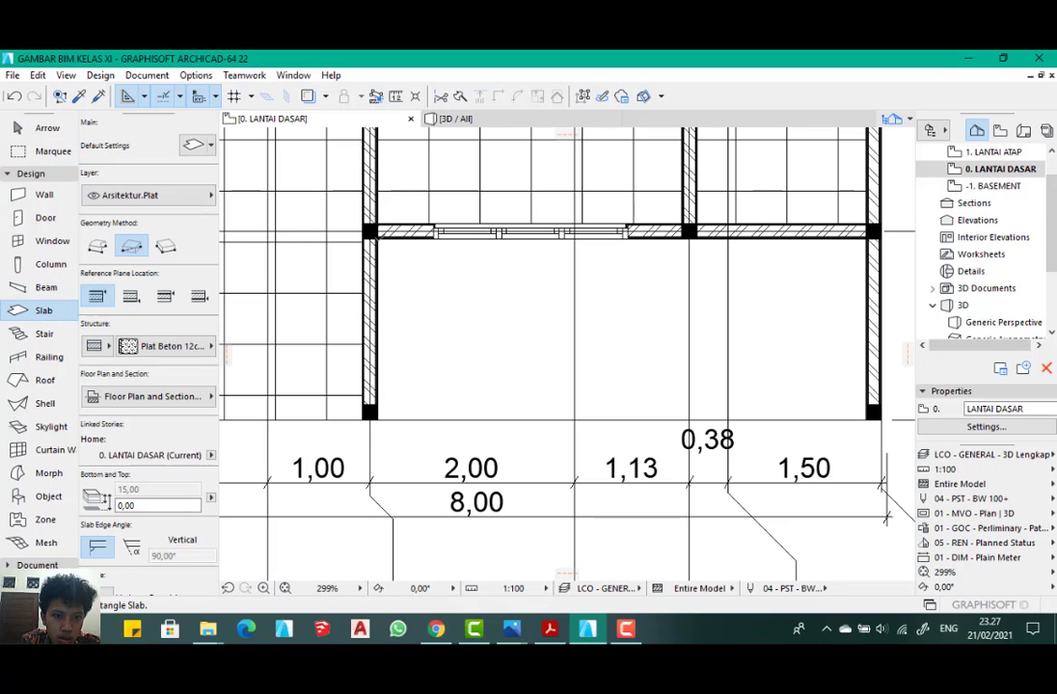
left_click(379, 232)
scroll(472, 207, "down", 2)
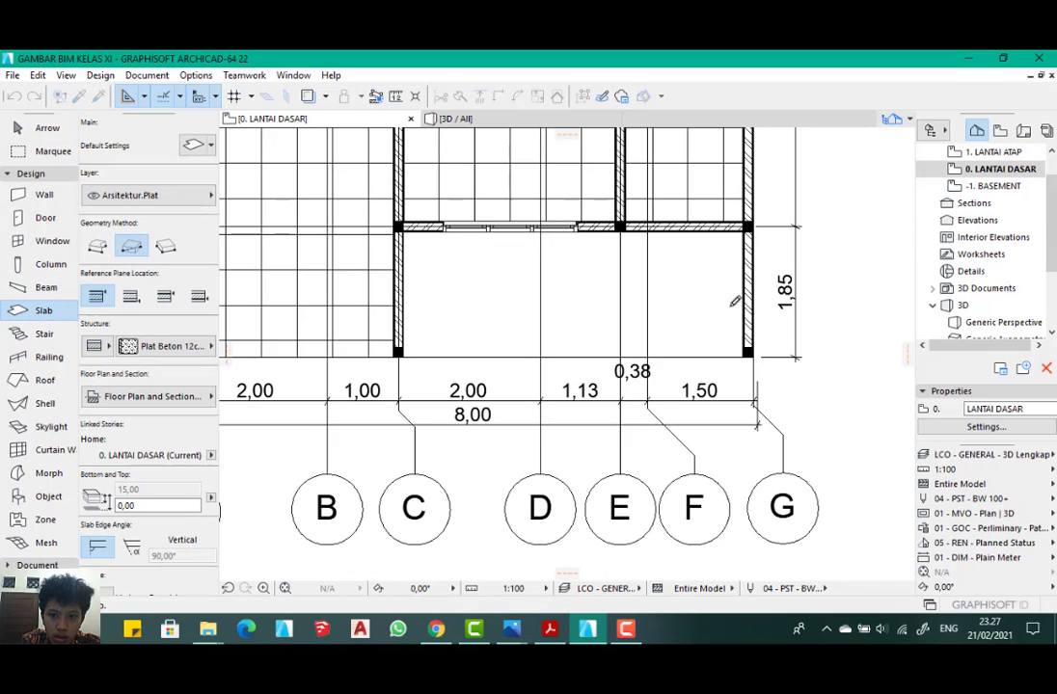
left_click(752, 353)
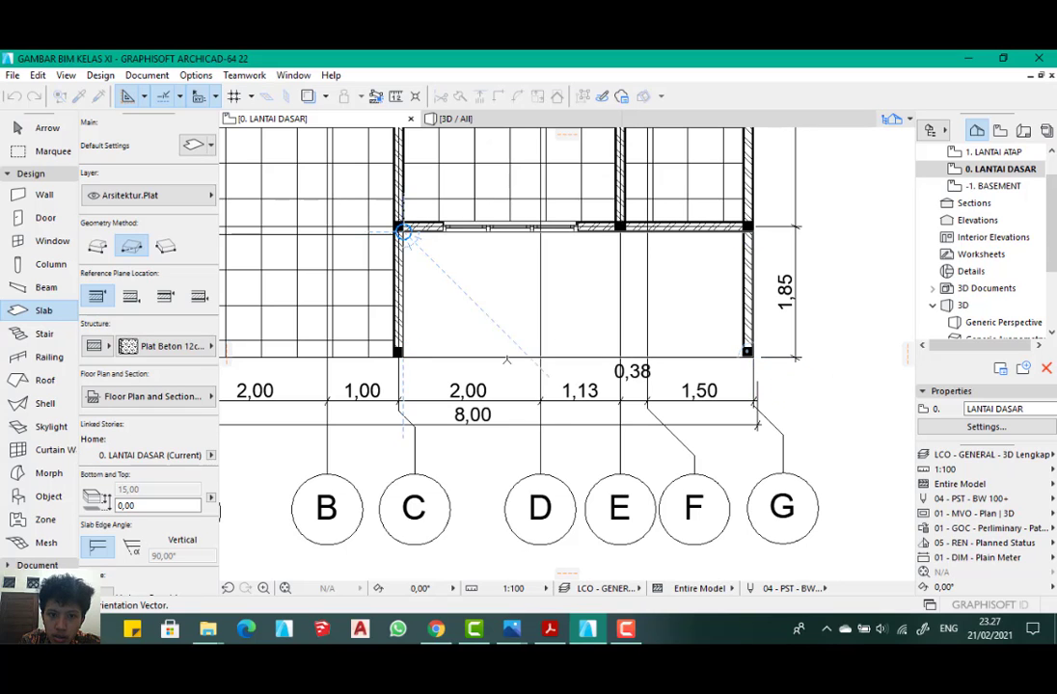
scroll(532, 350, "down", 3)
scroll(531, 350, "up", 4)
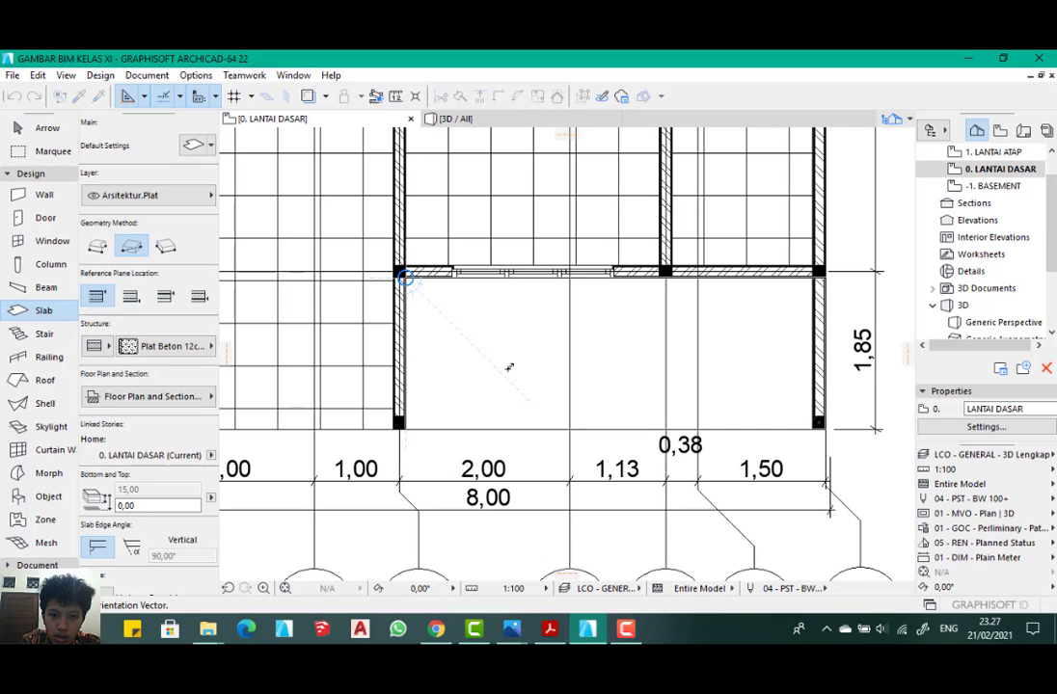
left_click(527, 362)
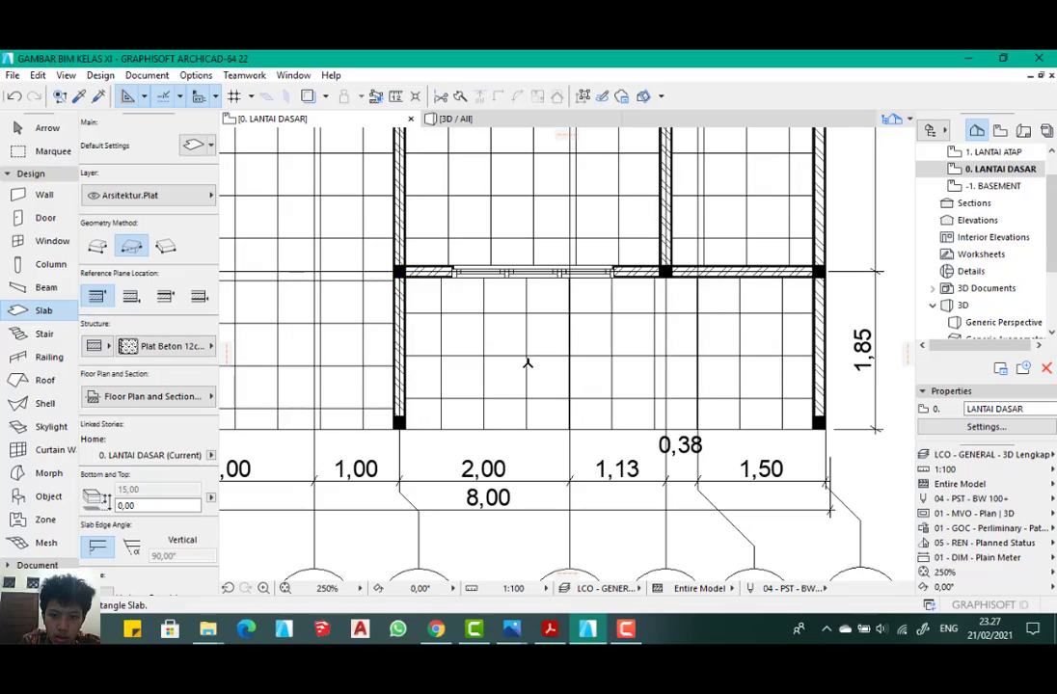
- Pick up the settings of the back garden's grass slab and transfer them to the front garden slab
scroll(499, 384, "down", 4)
scroll(499, 384, "down", 4)
scroll(491, 220, "up", 10)
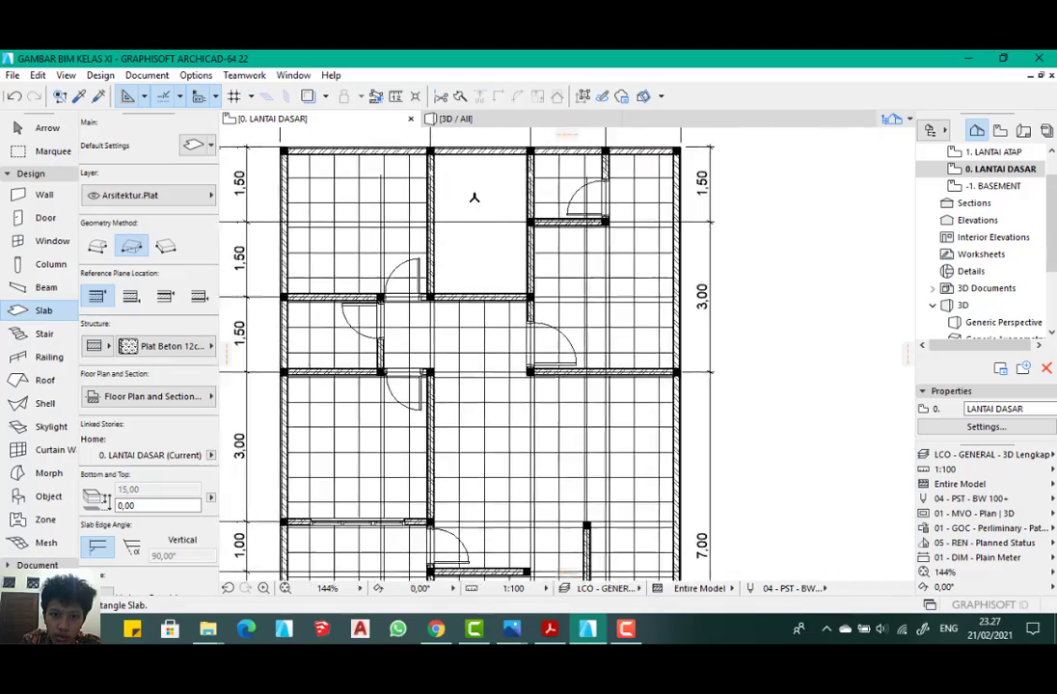
scroll(490, 220, "down", 3)
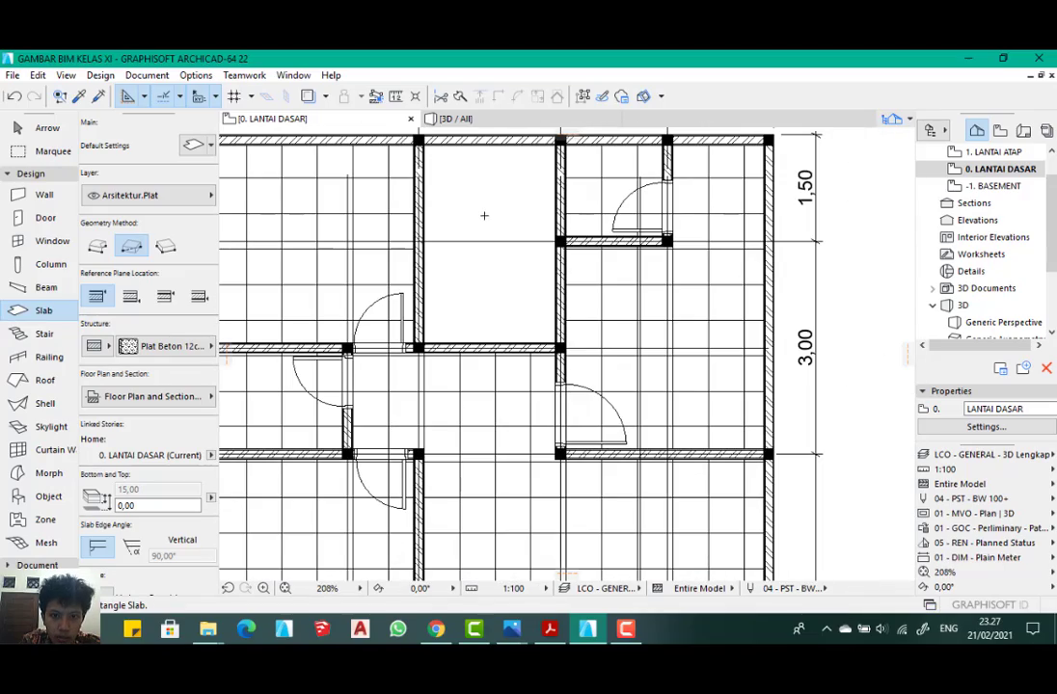
left_click(484, 215)
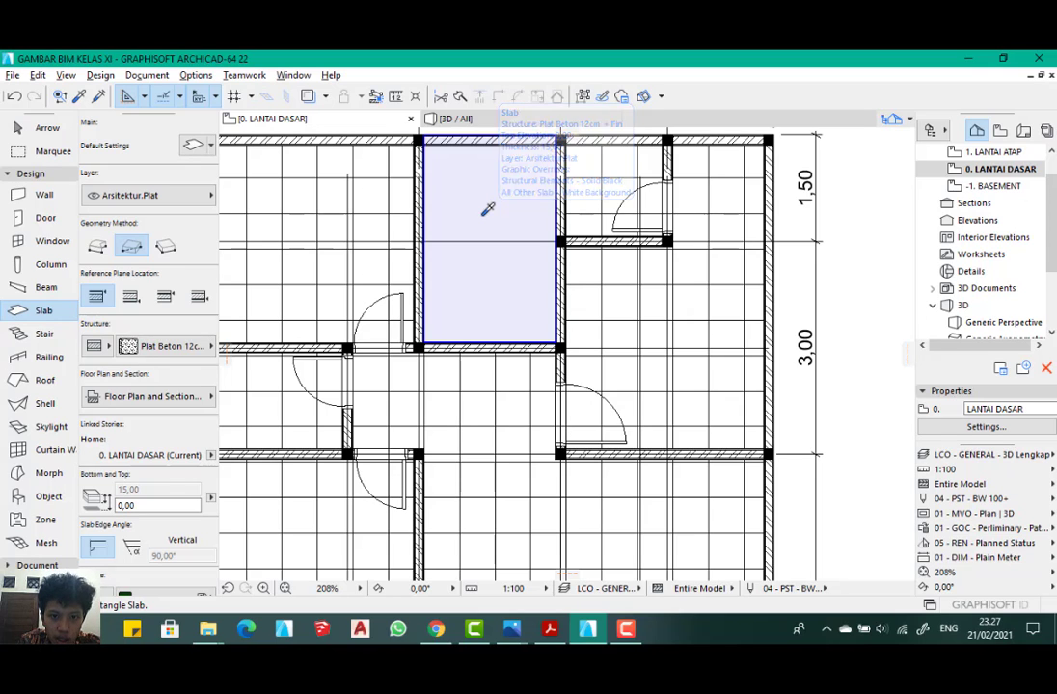
scroll(491, 184, "down", 5)
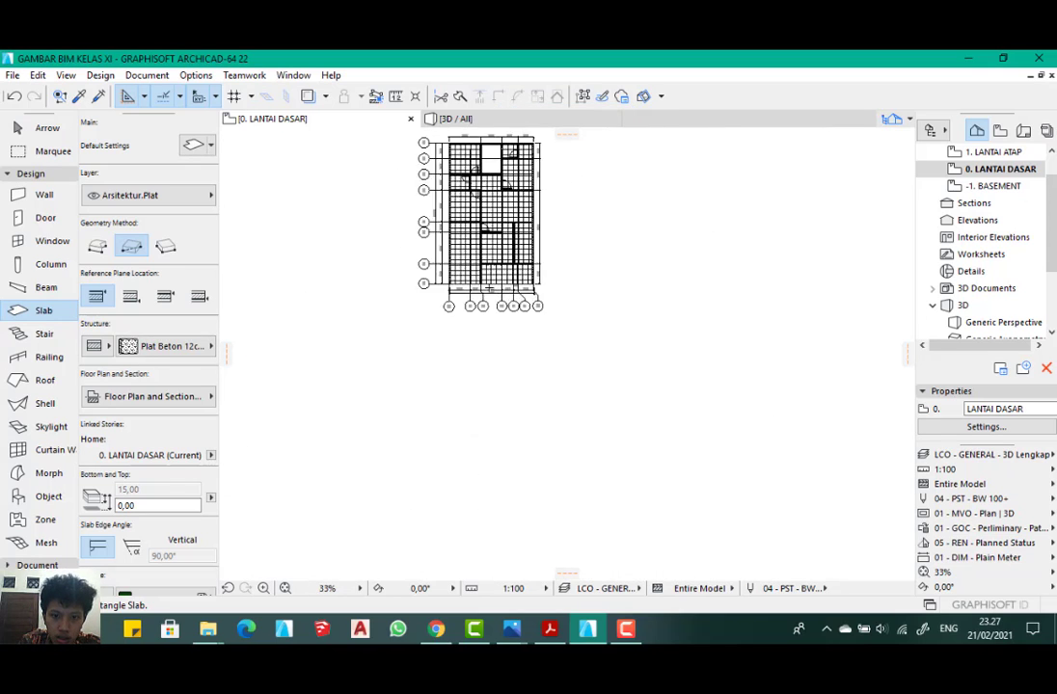
scroll(496, 345, "up", 5)
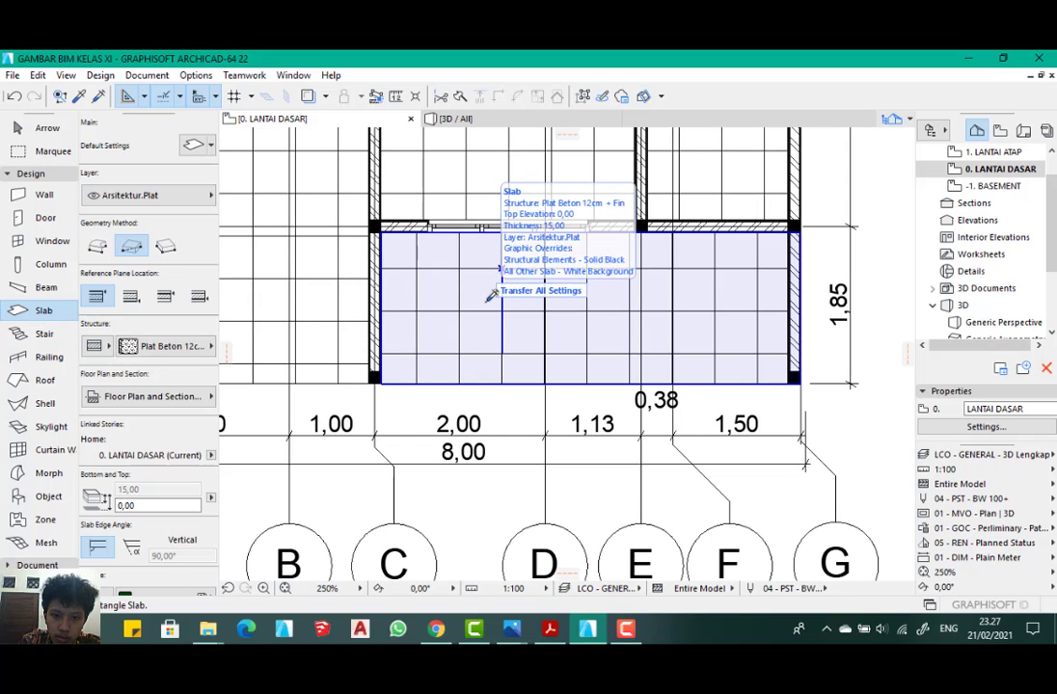
left_click(486, 302, "ctrl+alt")
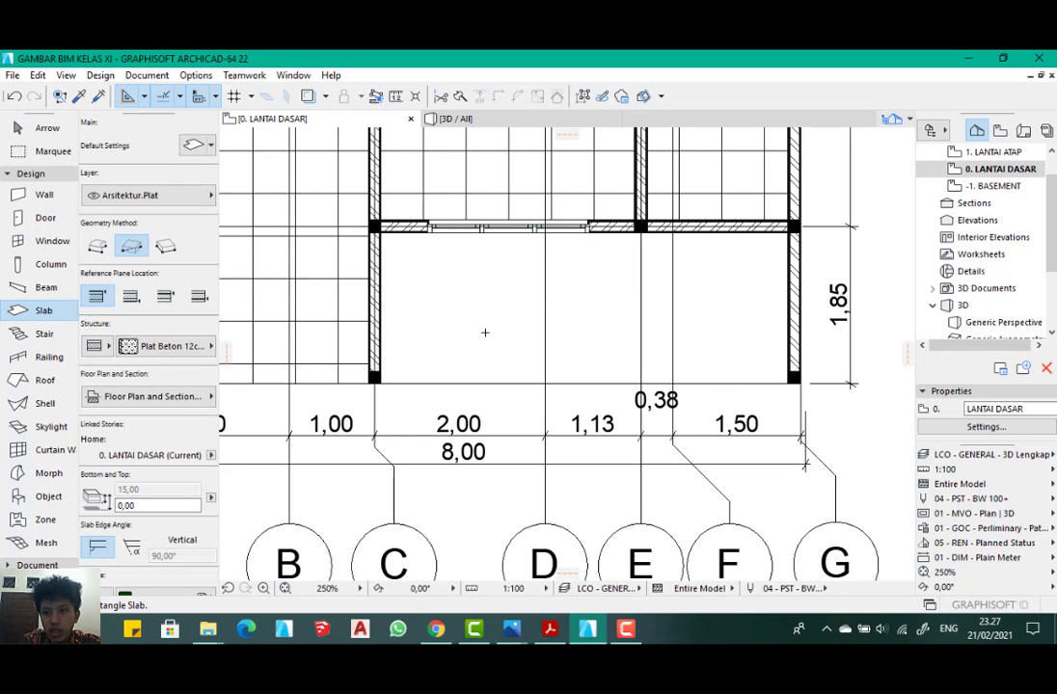
- Undo the settings transfer to the front garden slab
scroll(539, 335, "down", 6)
scroll(503, 213, "up", 5)
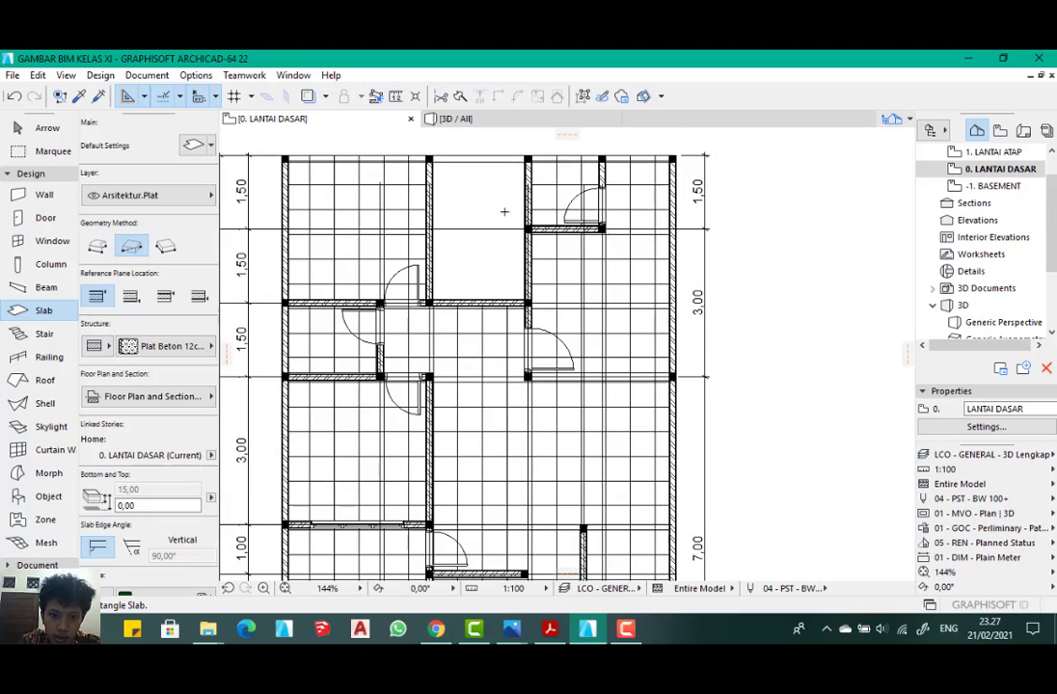
scroll(515, 212, "down", 1)
scroll(515, 212, "down", 3)
key("ctrl+z")
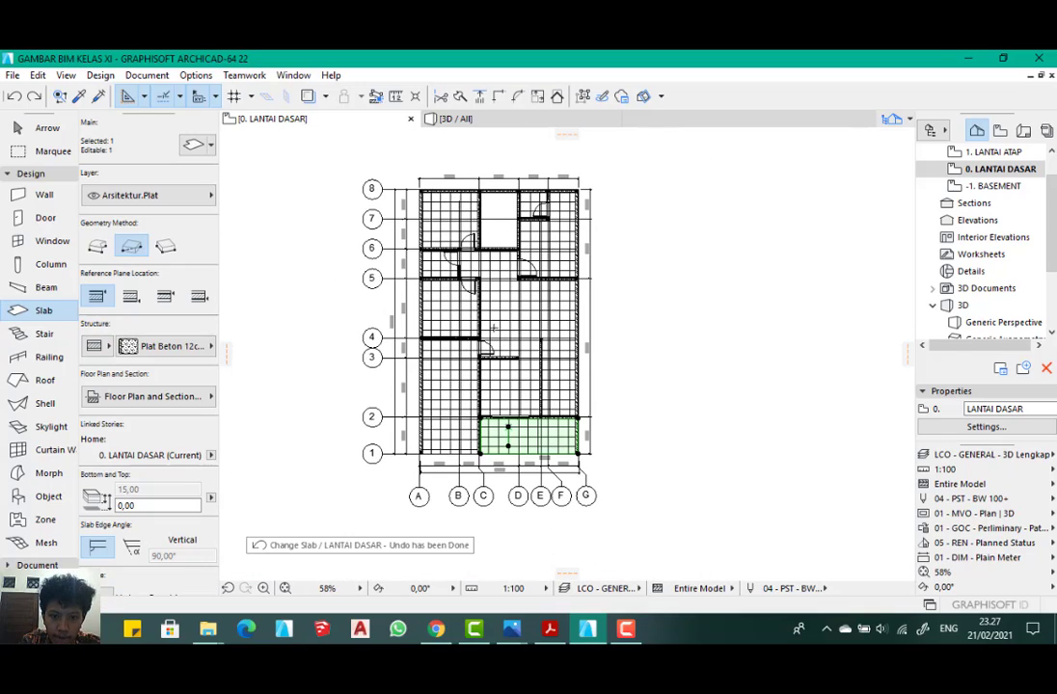
- Copy the back garden slab's settings again and apply them to the selected front garden slab between grids C and G
scroll(492, 224, "up", 5)
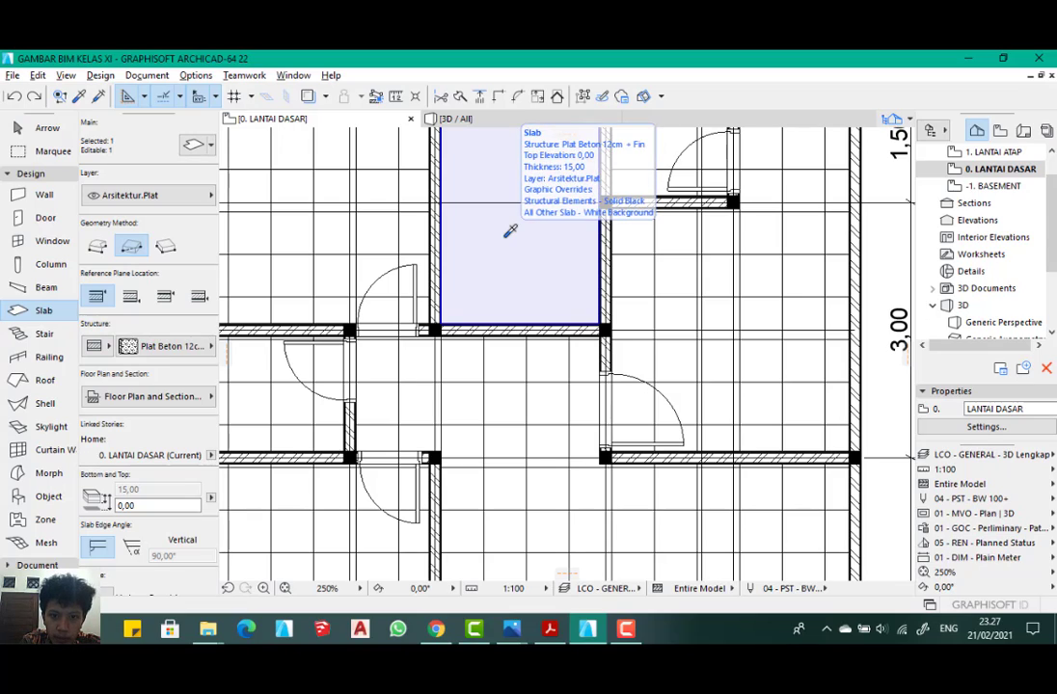
scroll(512, 233, "down", 6)
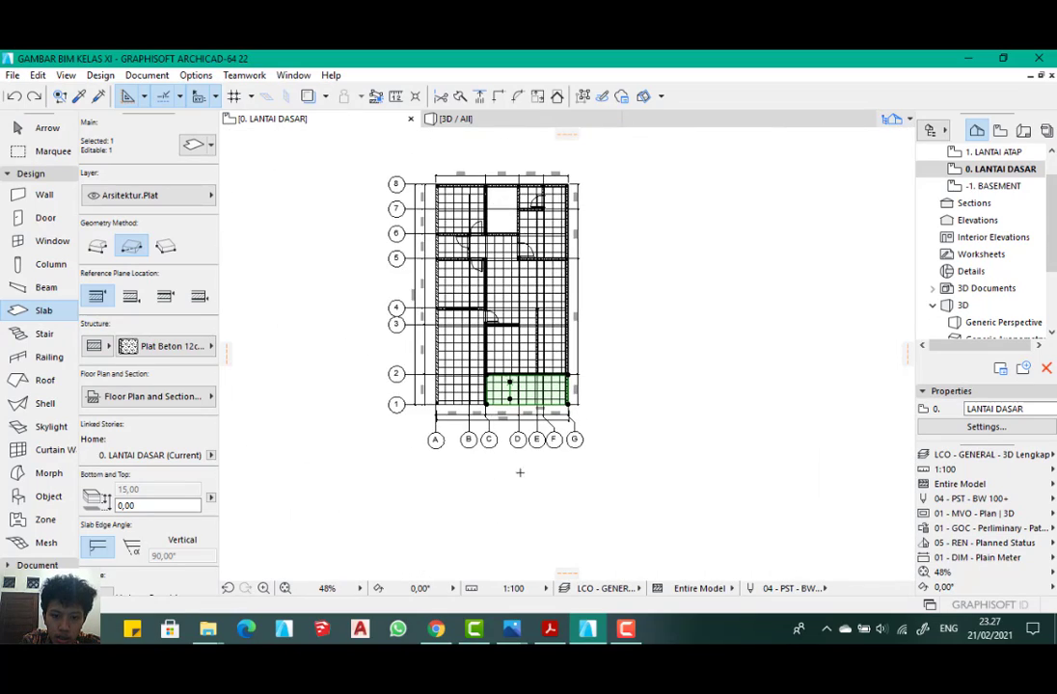
scroll(519, 471, "up", 6)
scroll(518, 394, "up", 1)
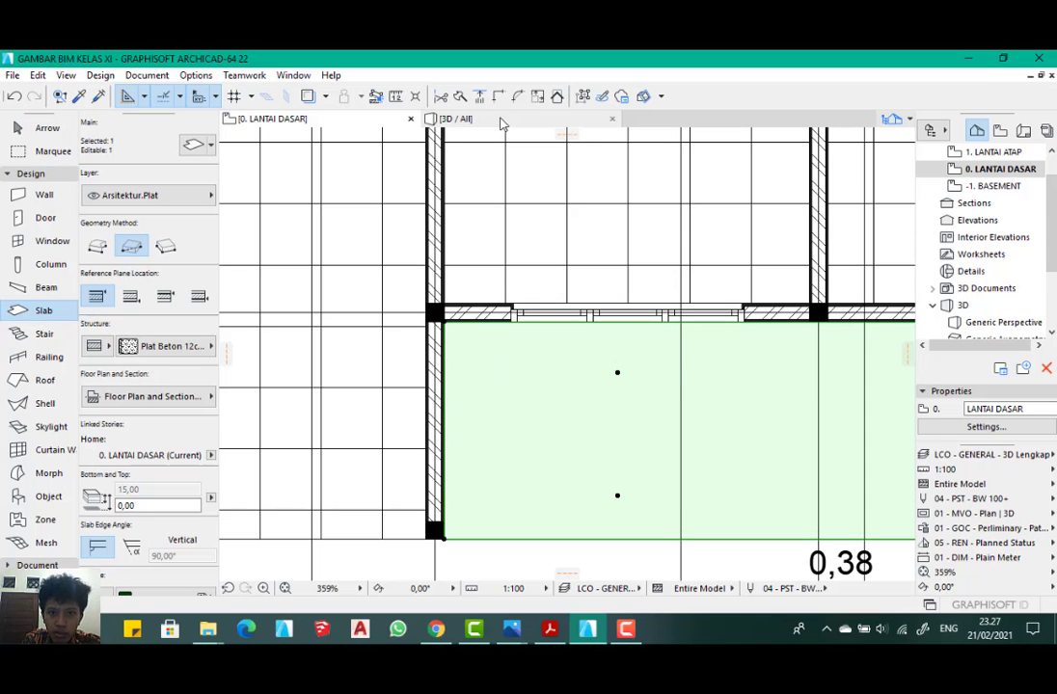
- Inspect the back garden's grass surface in the 3D view, activate the Arrow tool and return to the LANTAI DASAR plan
left_click(455, 119)
scroll(471, 348, "down", 3)
scroll(470, 348, "up", 3)
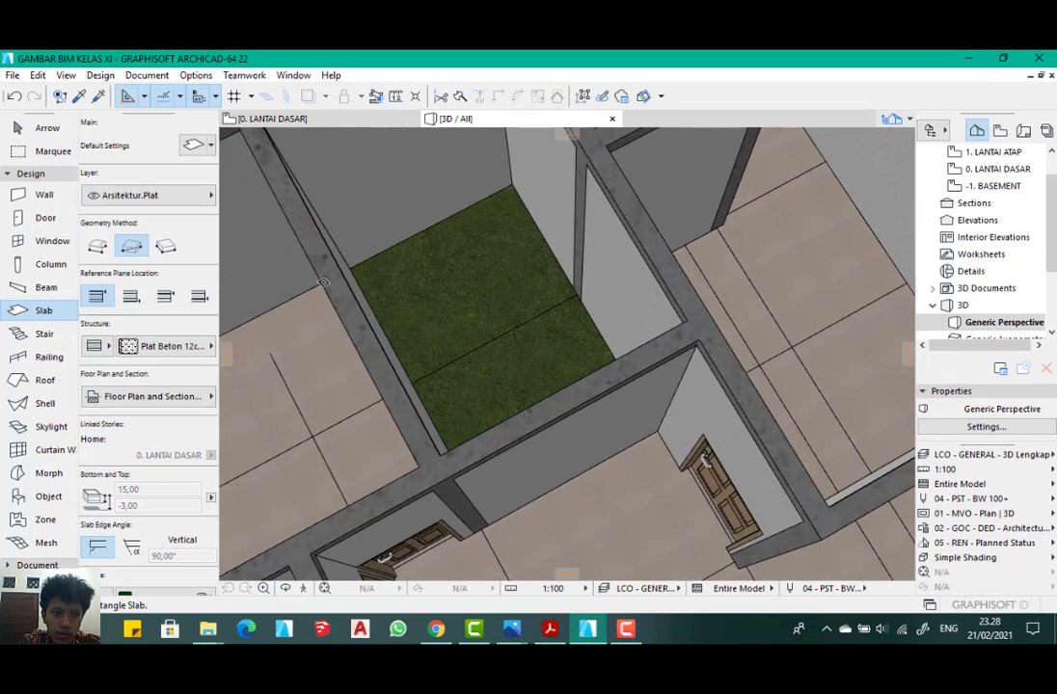
left_click(44, 128)
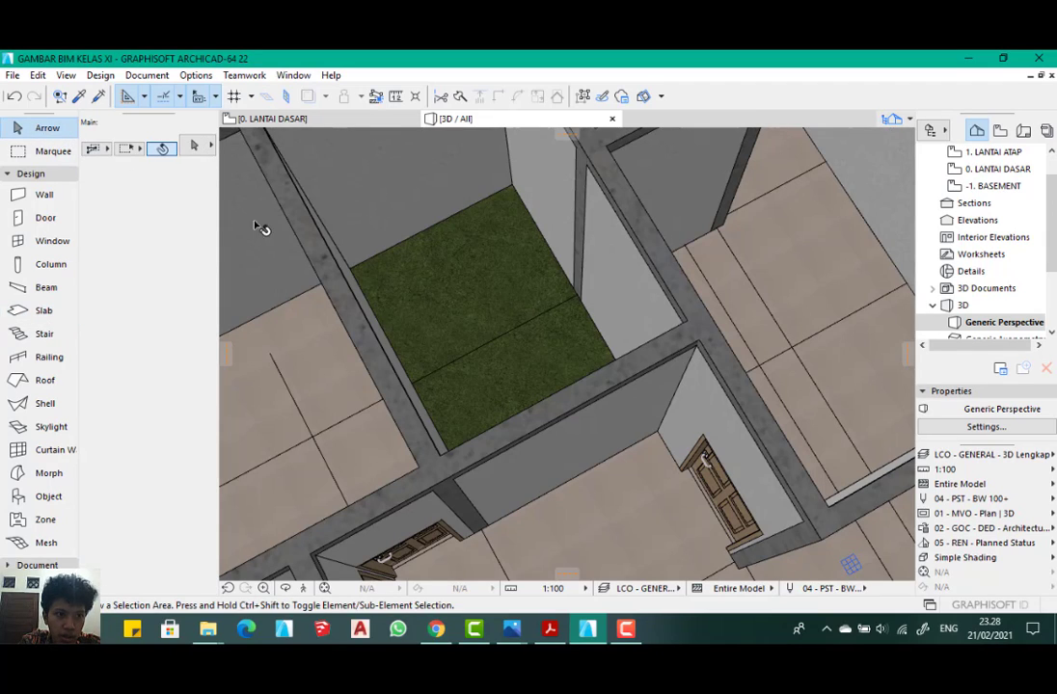
left_click(259, 118)
scroll(543, 326, "down", 5)
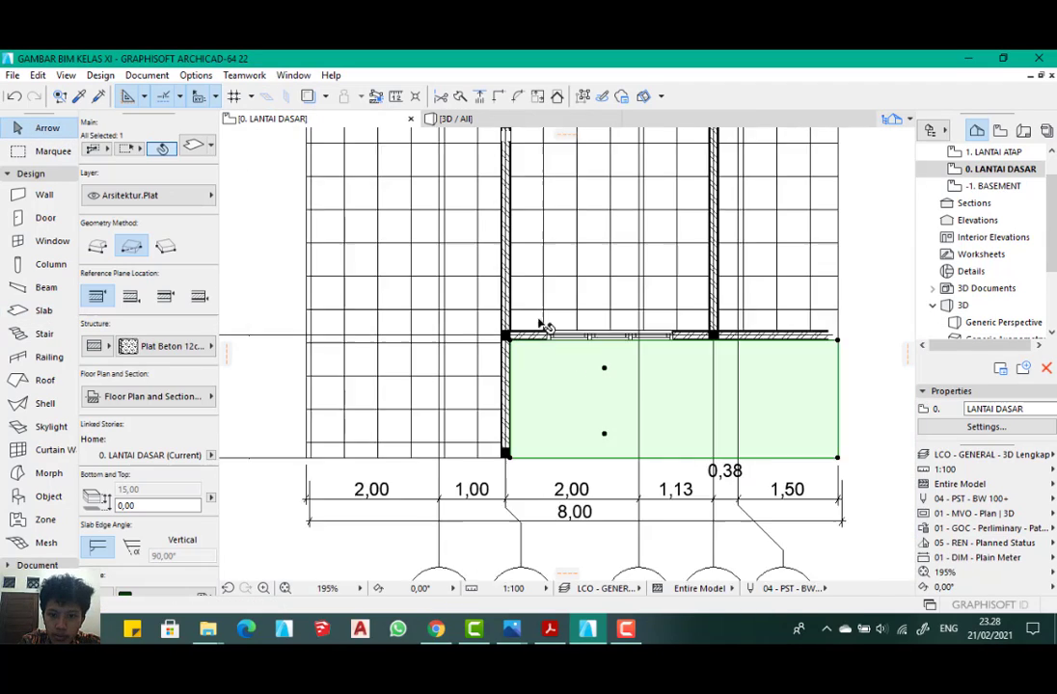
scroll(535, 309, "up", 3)
scroll(514, 330, "down", 2)
scroll(513, 330, "down", 1)
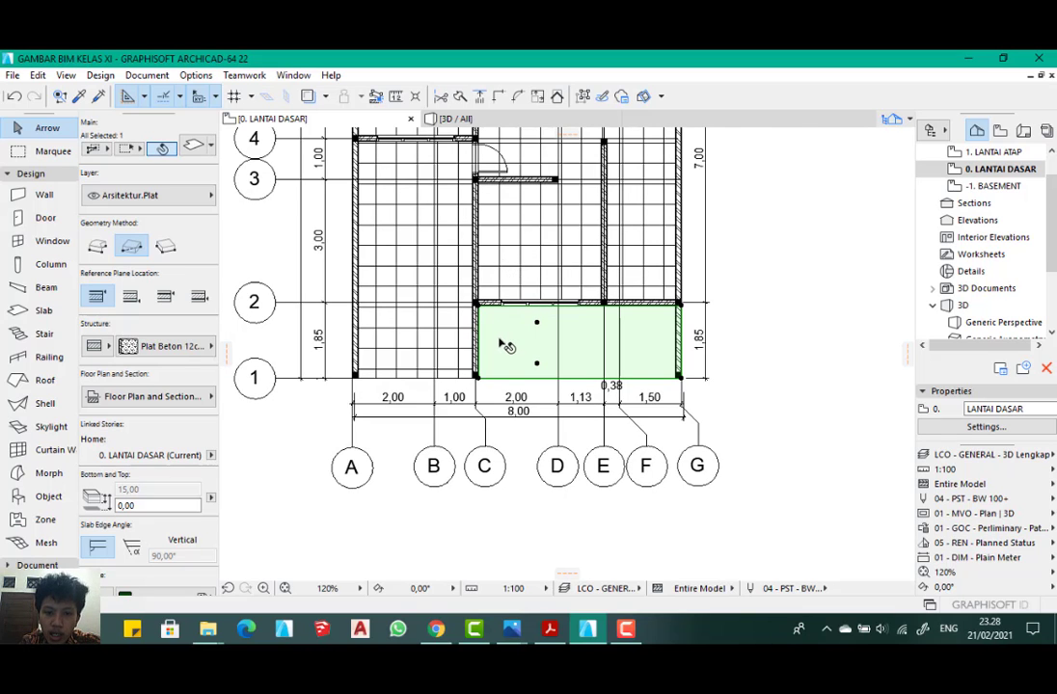
scroll(506, 337, "up", 5)
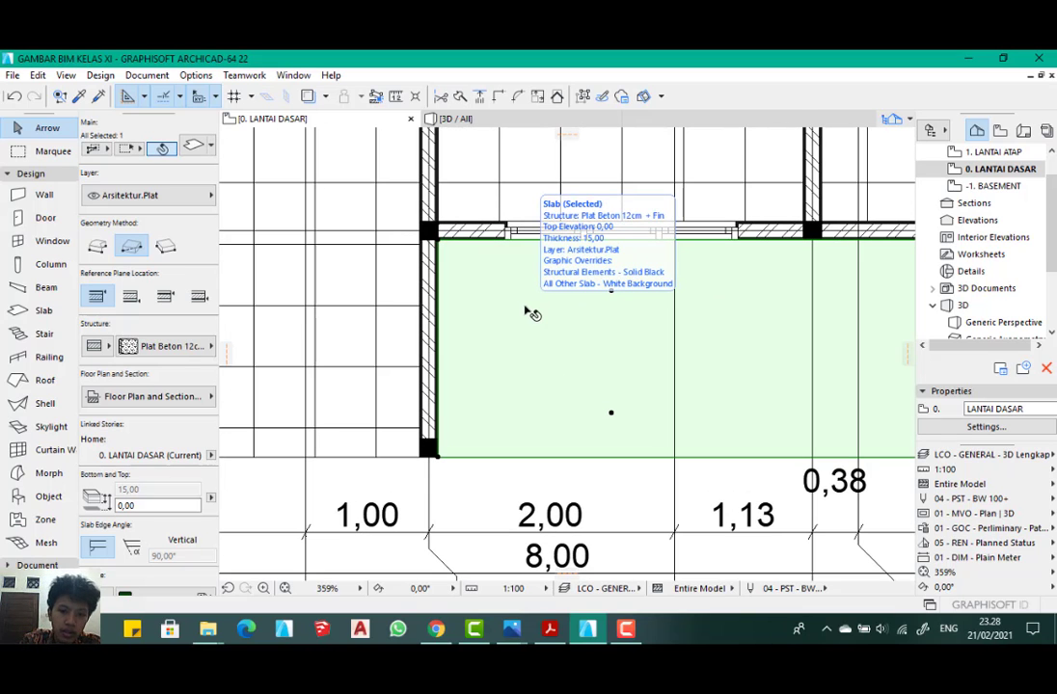
left_click(543, 328)
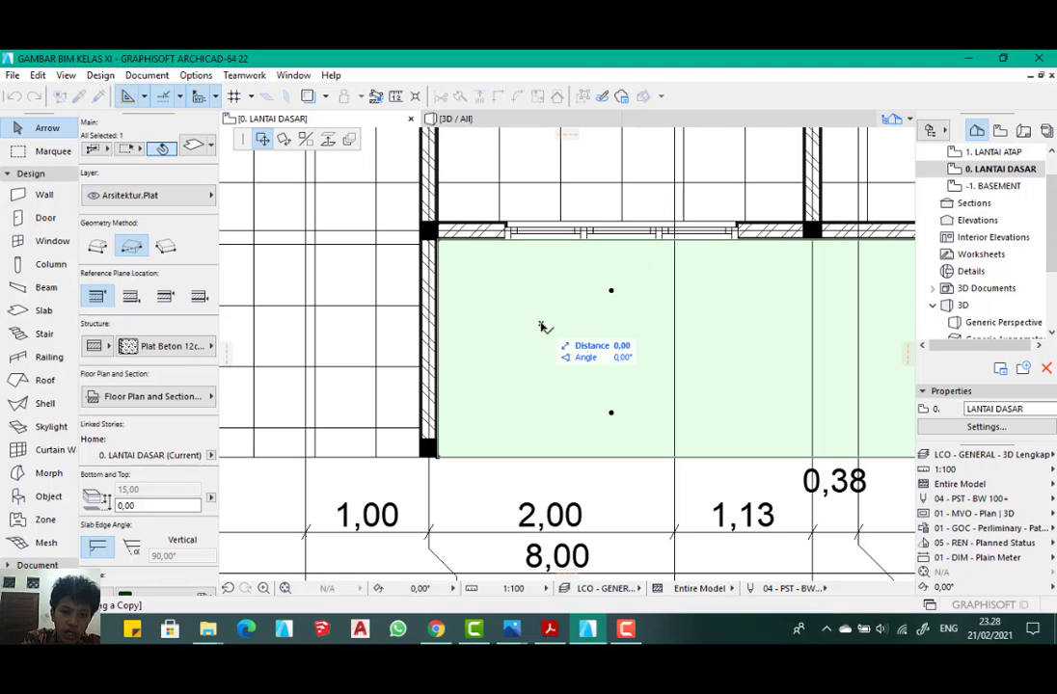
key("Escape")
key("Escape")
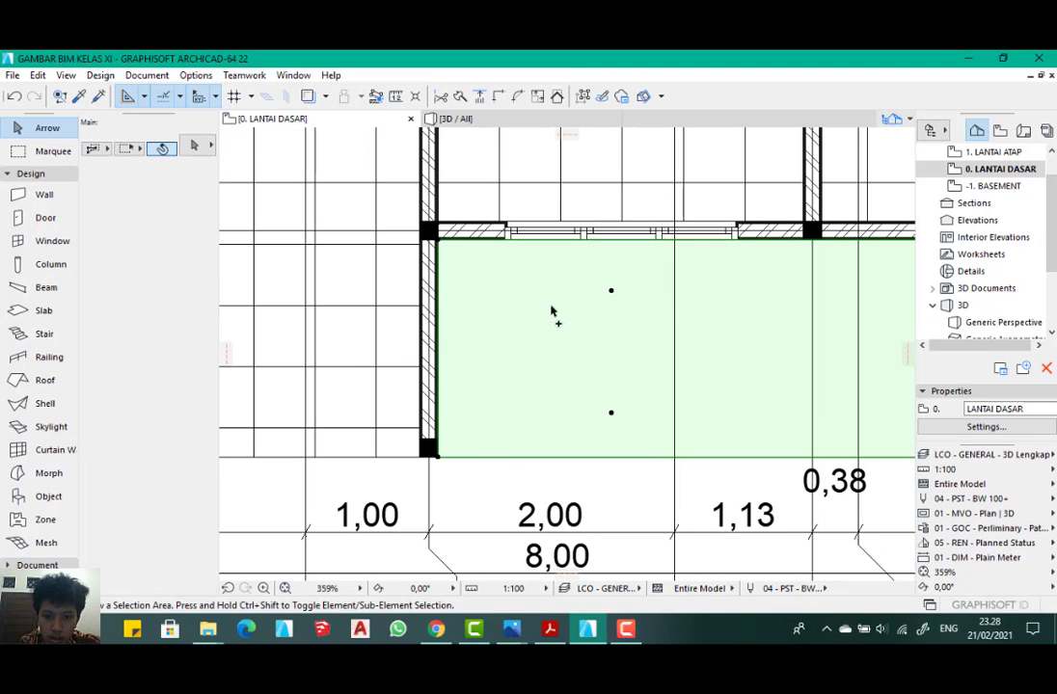
- Select the front garden slab and set its offset to the home story to -10,00 in its settings
left_click(547, 313)
double_click(555, 316)
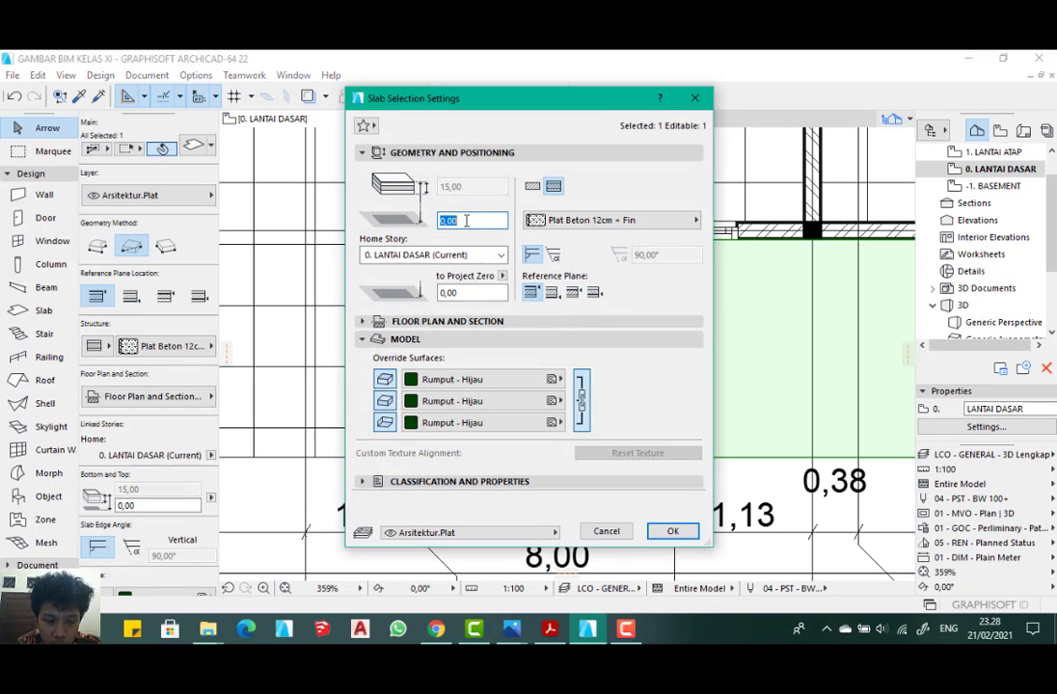
type("-")
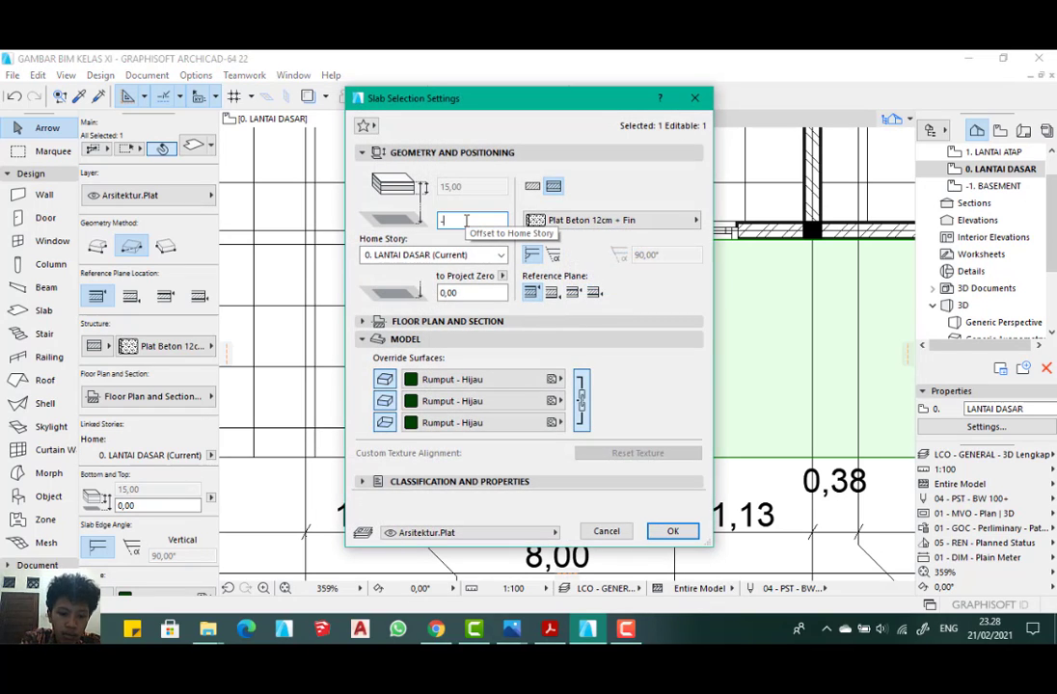
type("5")
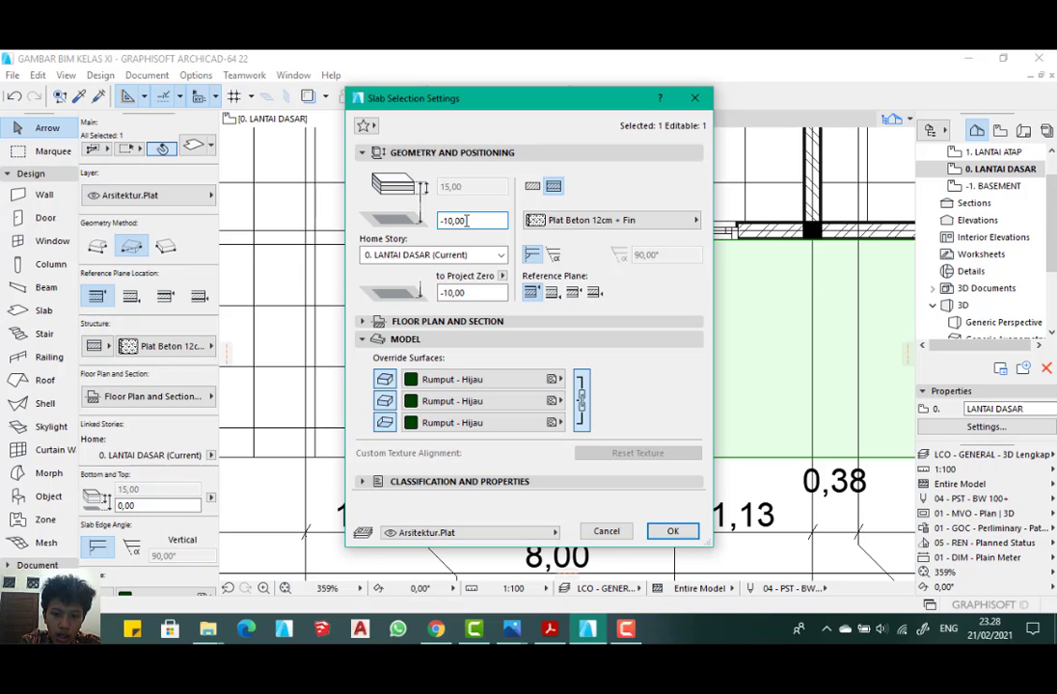
key("Return")
- Examine the front garden slab's level against the terrace floor and walls in 3D, and return to the LANTAI DASAR plan
left_click(463, 118)
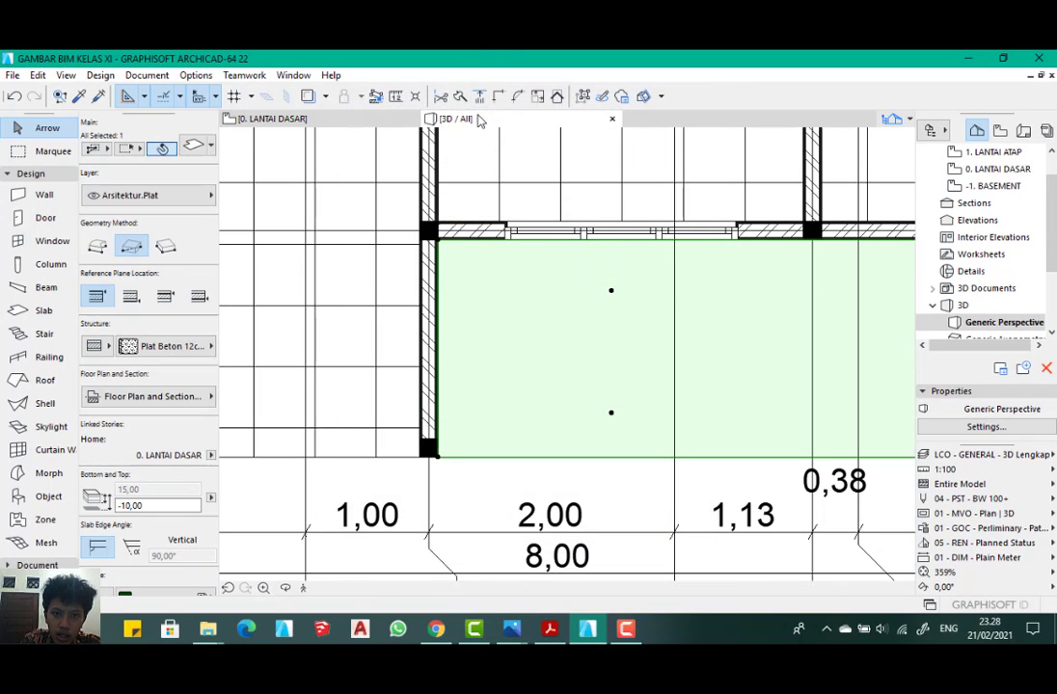
scroll(545, 222, "down", 6)
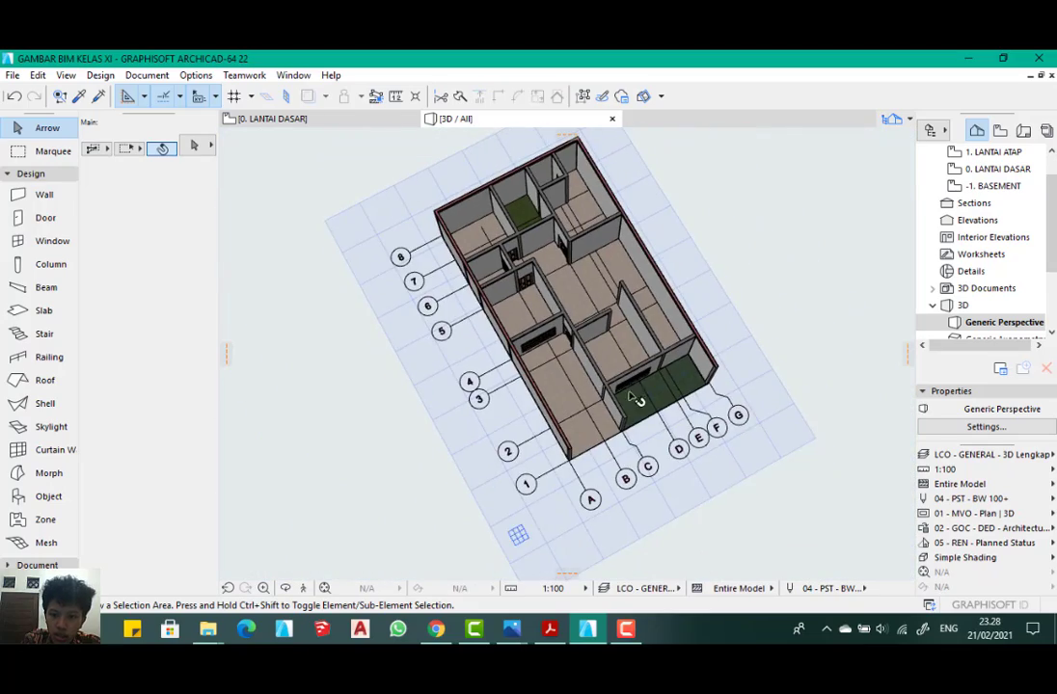
middle_click_drag(637, 400, 601, 366, "shift")
scroll(579, 424, "up", 8)
scroll(602, 366, "down", 4)
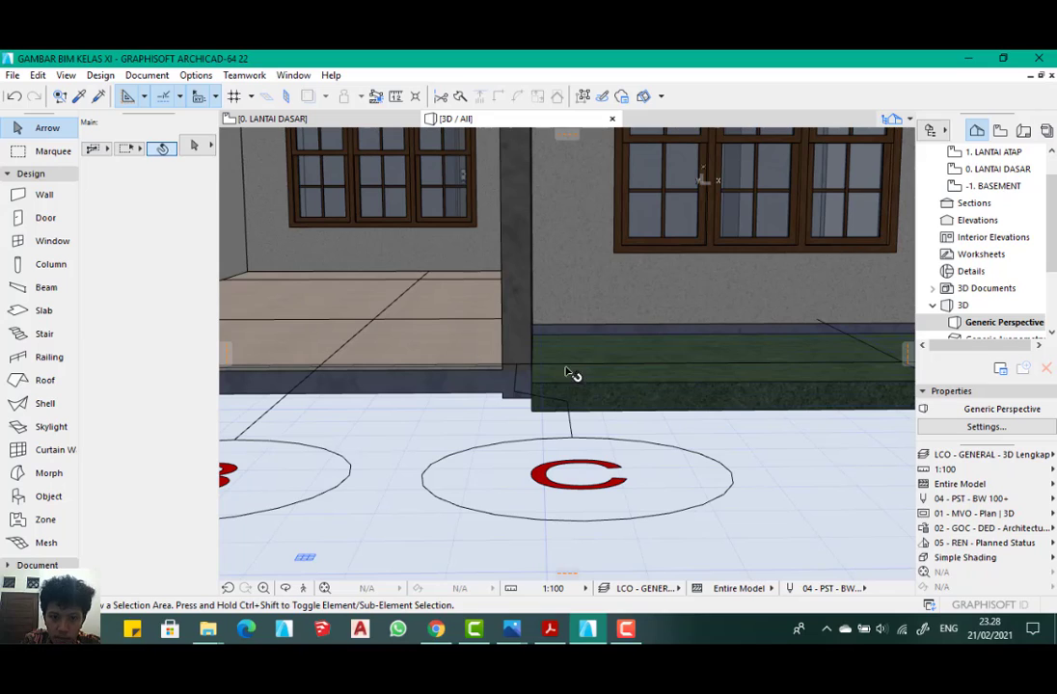
scroll(483, 338, "up", 5)
middle_click_drag(483, 337, 373, 236, "shift")
scroll(467, 442, "down", 5)
scroll(417, 383, "up", 2)
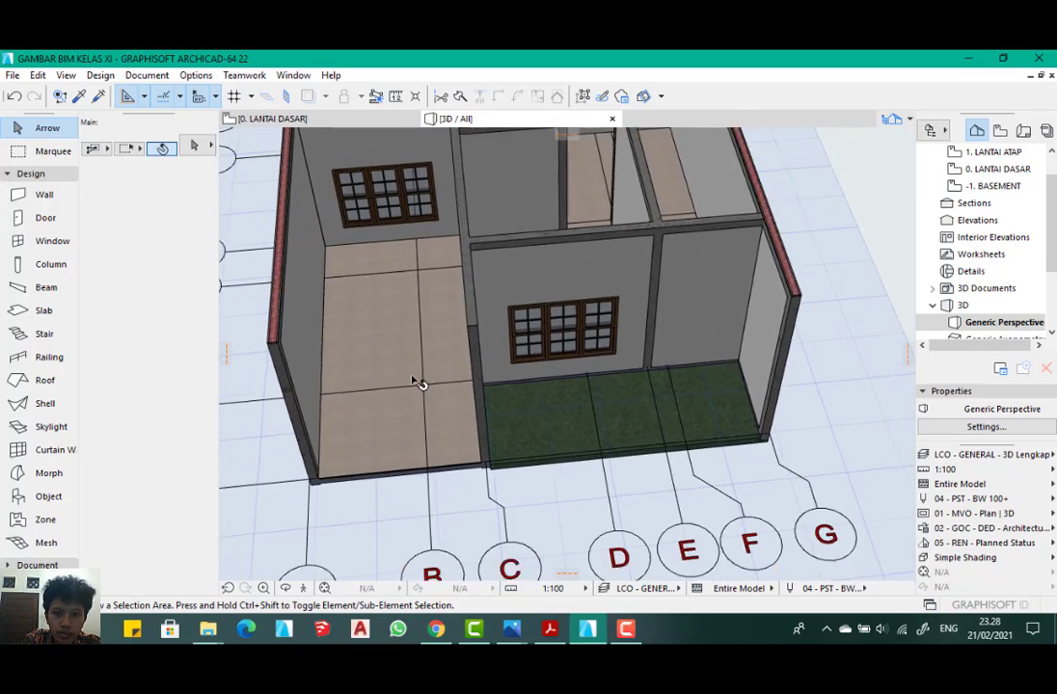
scroll(418, 383, "down", 3)
scroll(436, 374, "up", 3)
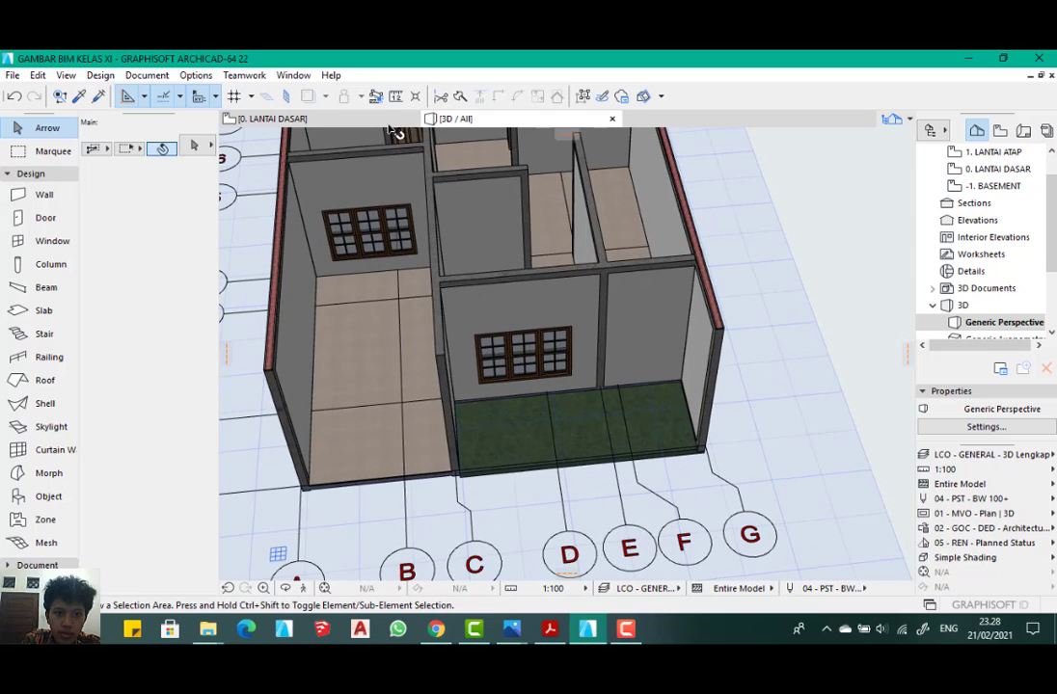
scroll(444, 302, "down", 4)
scroll(425, 149, "up", 4)
key("F2")
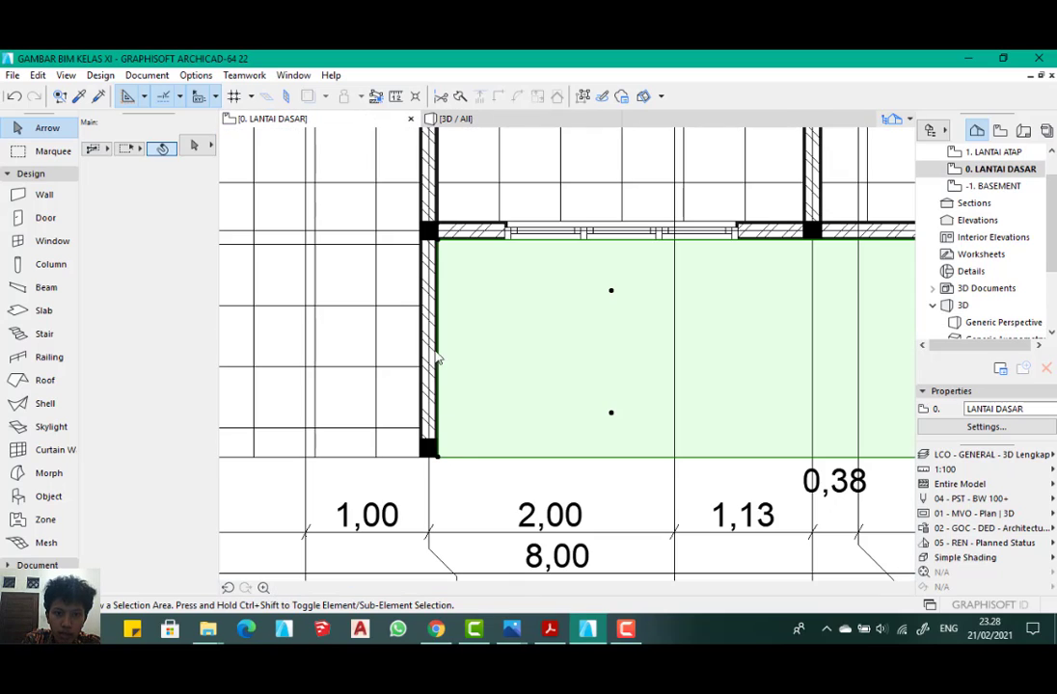
- Set the back garden slab's offset to the home story to -10,00 in its settings and clear the selection
left_click(476, 369)
scroll(491, 415, "down", 5)
scroll(501, 324, "up", 3)
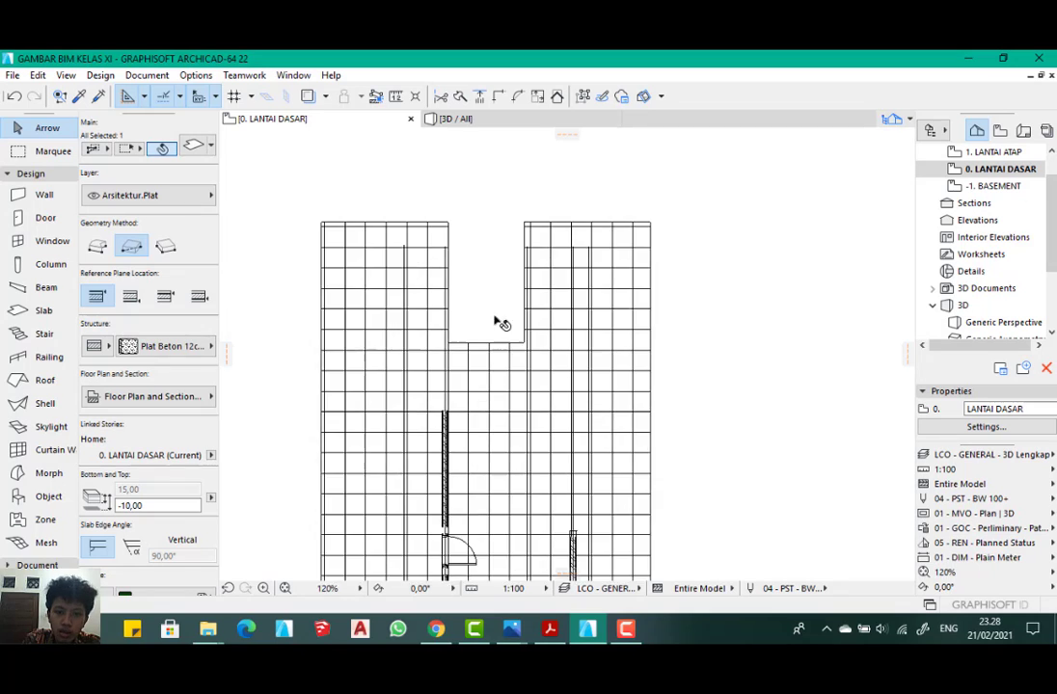
scroll(487, 299, "up", 3)
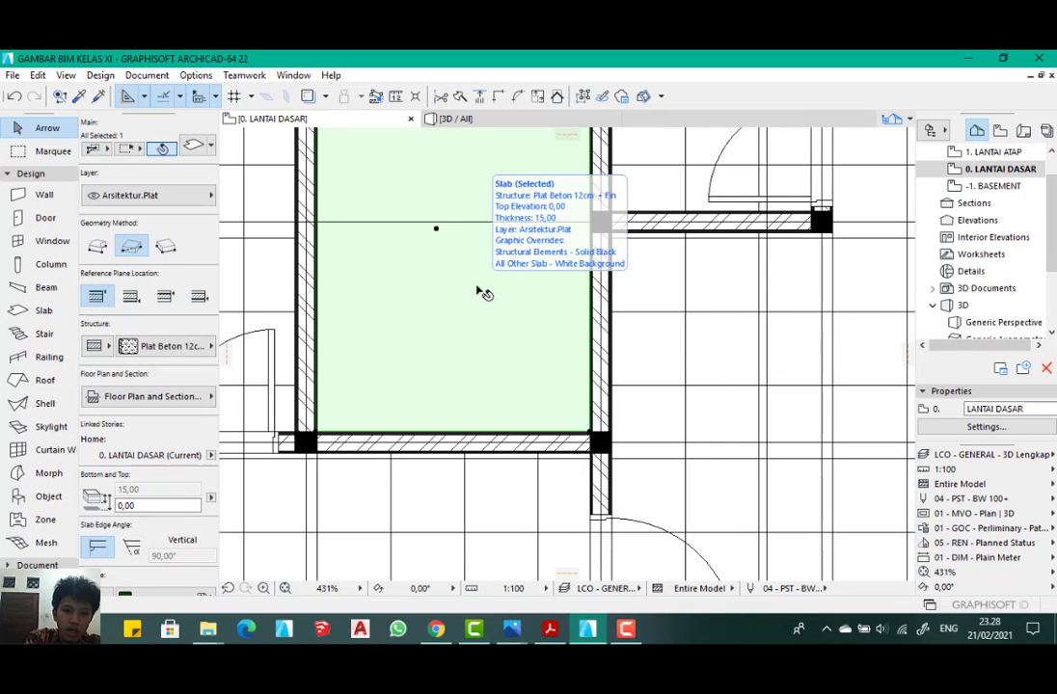
double_click(482, 292)
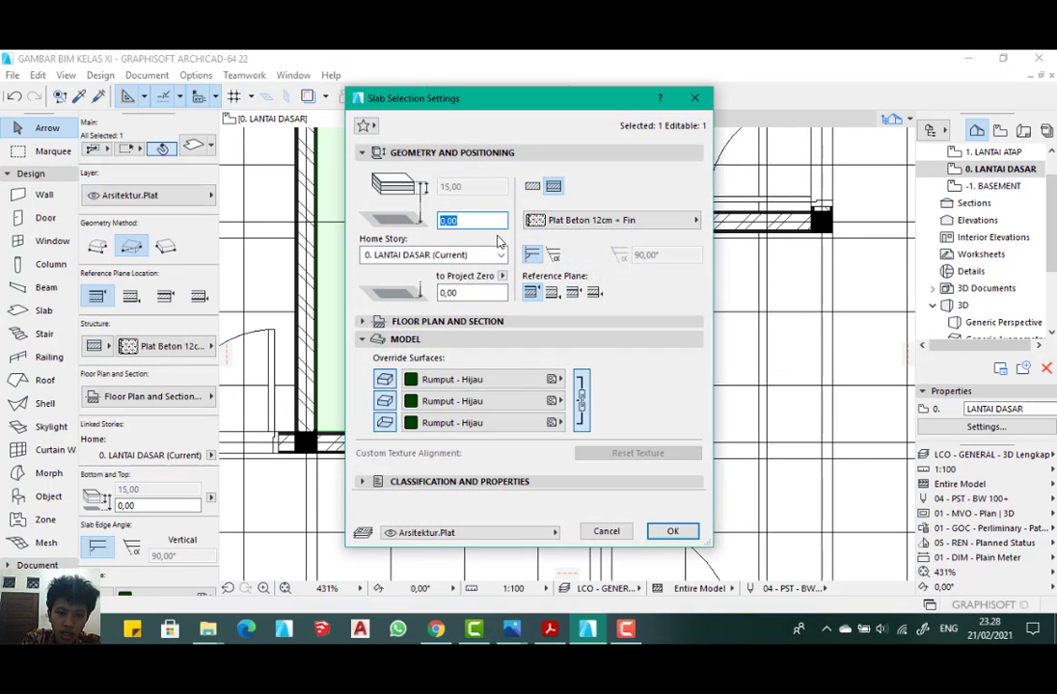
key("Return")
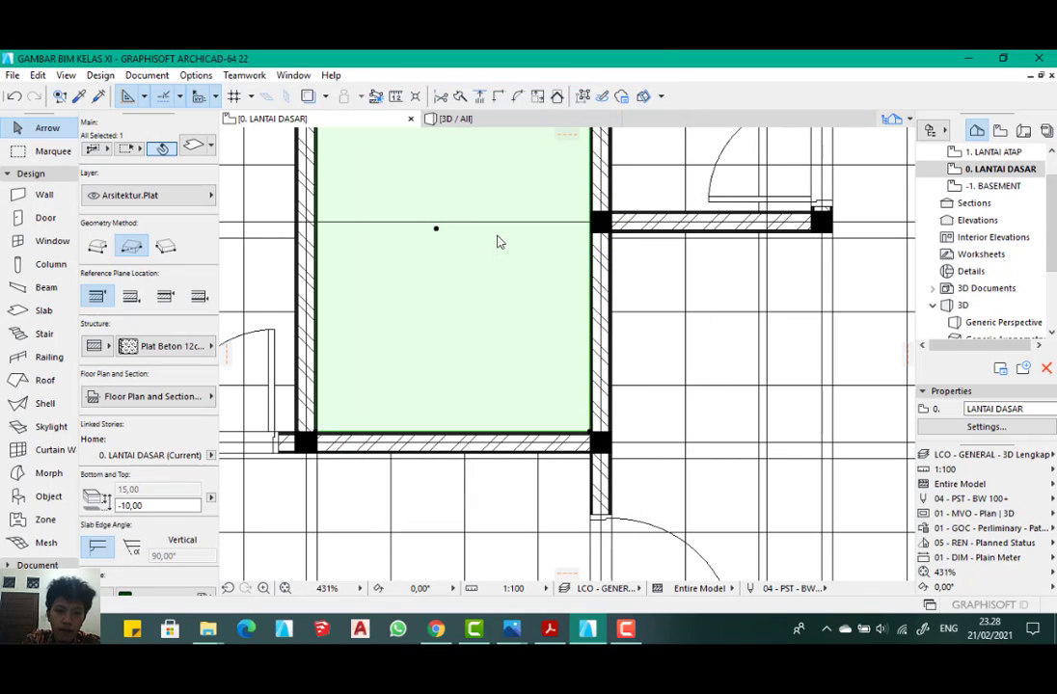
scroll(502, 200, "down", 8)
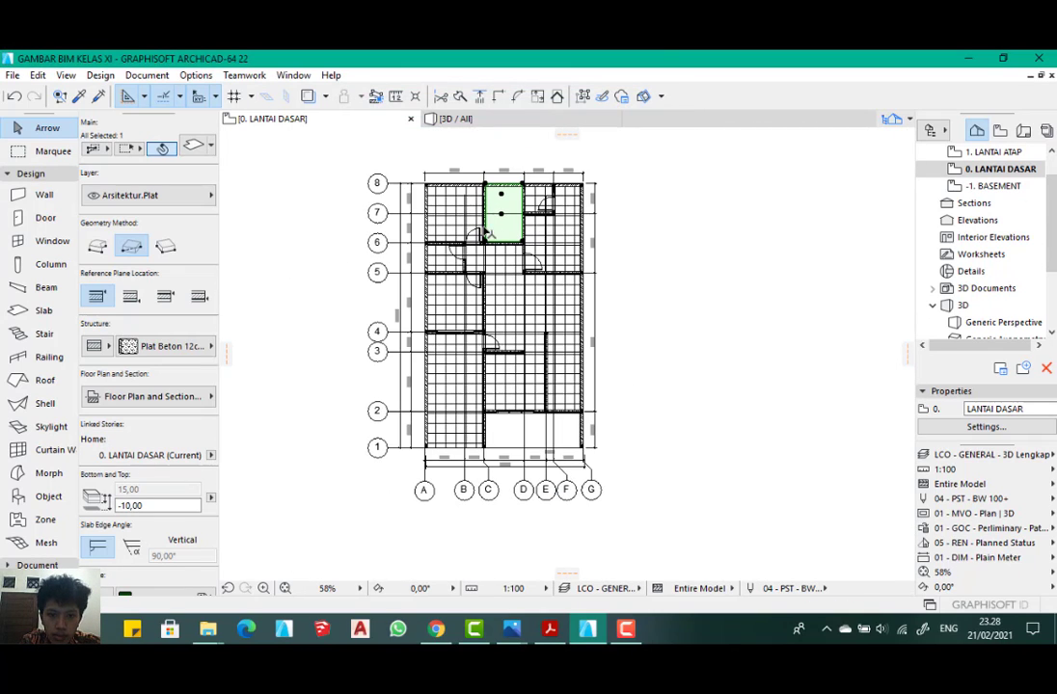
scroll(540, 185, "up", 3)
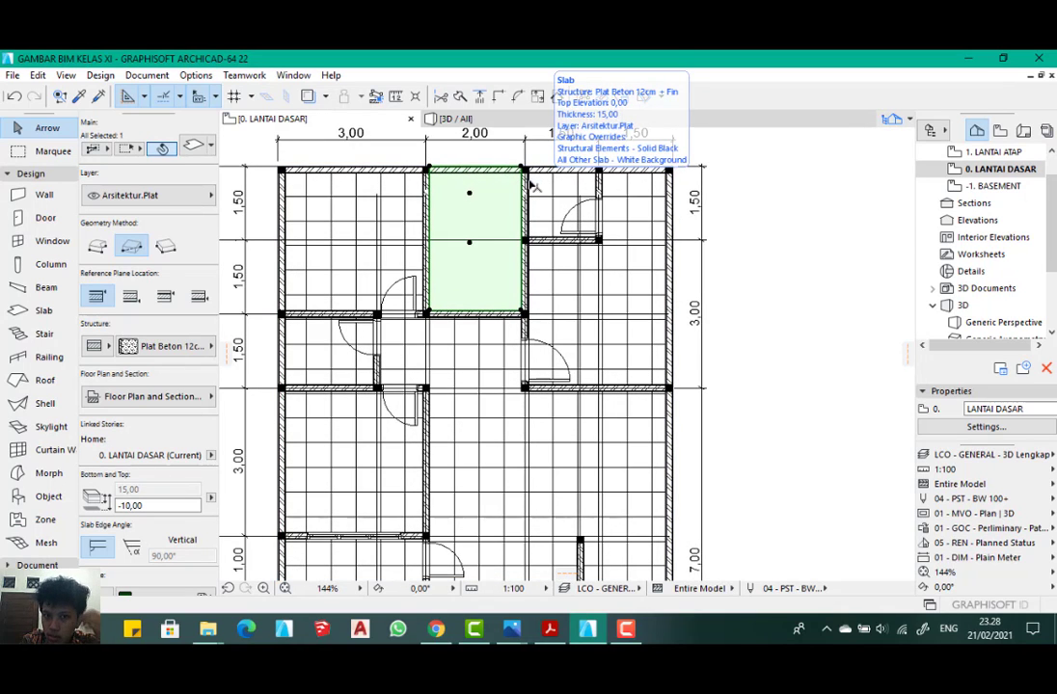
key("Delete")
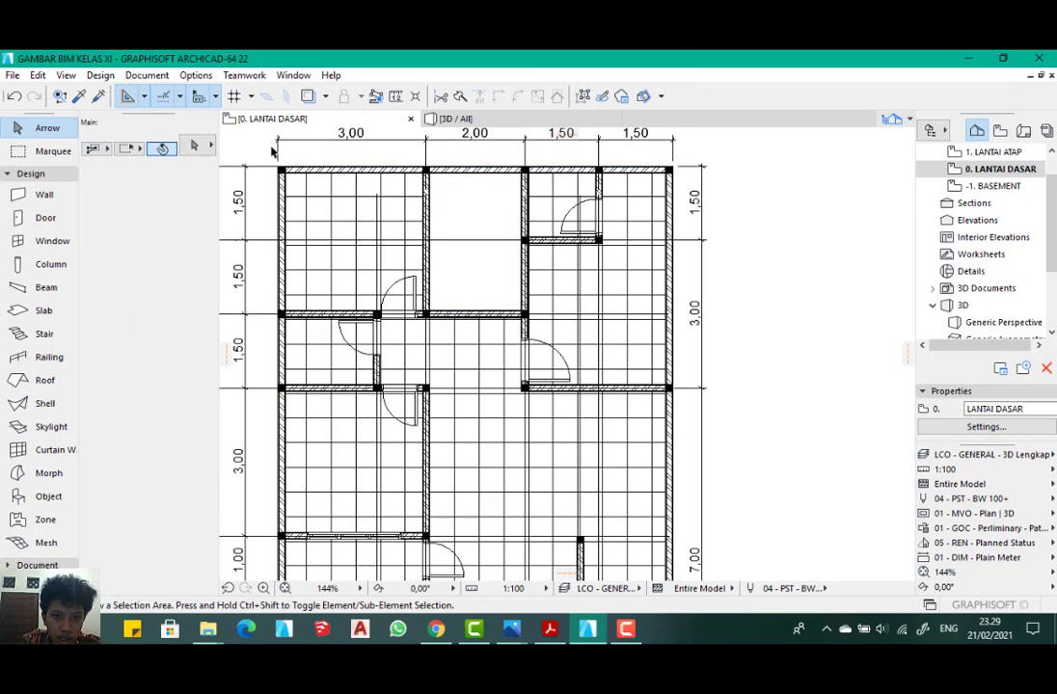
scroll(571, 189, "up", 1)
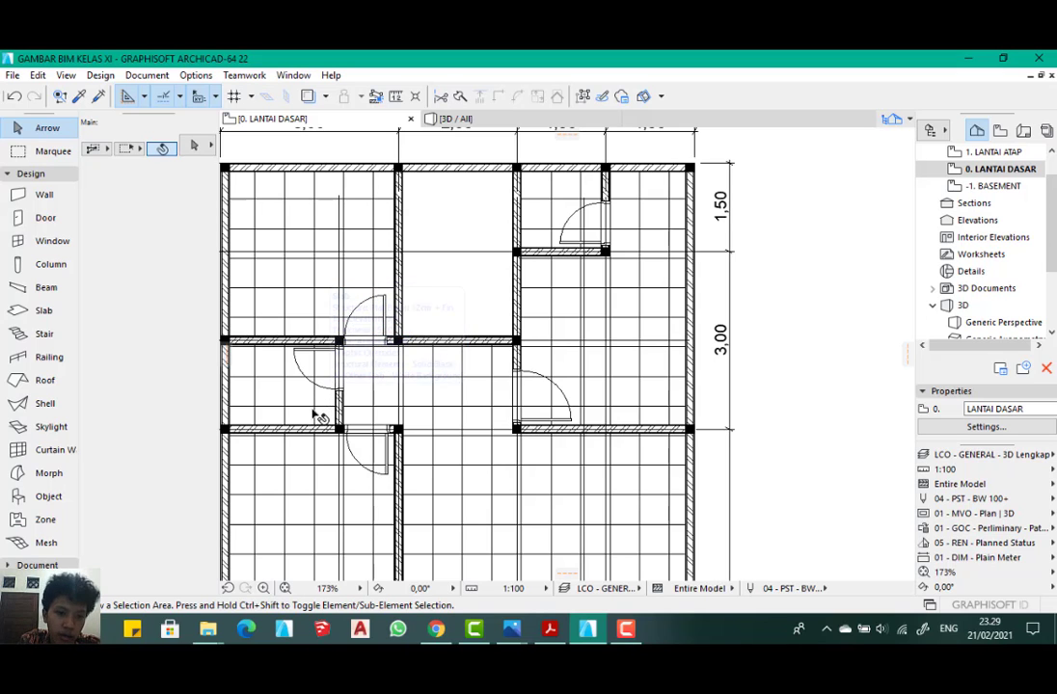
scroll(576, 191, "up", 4)
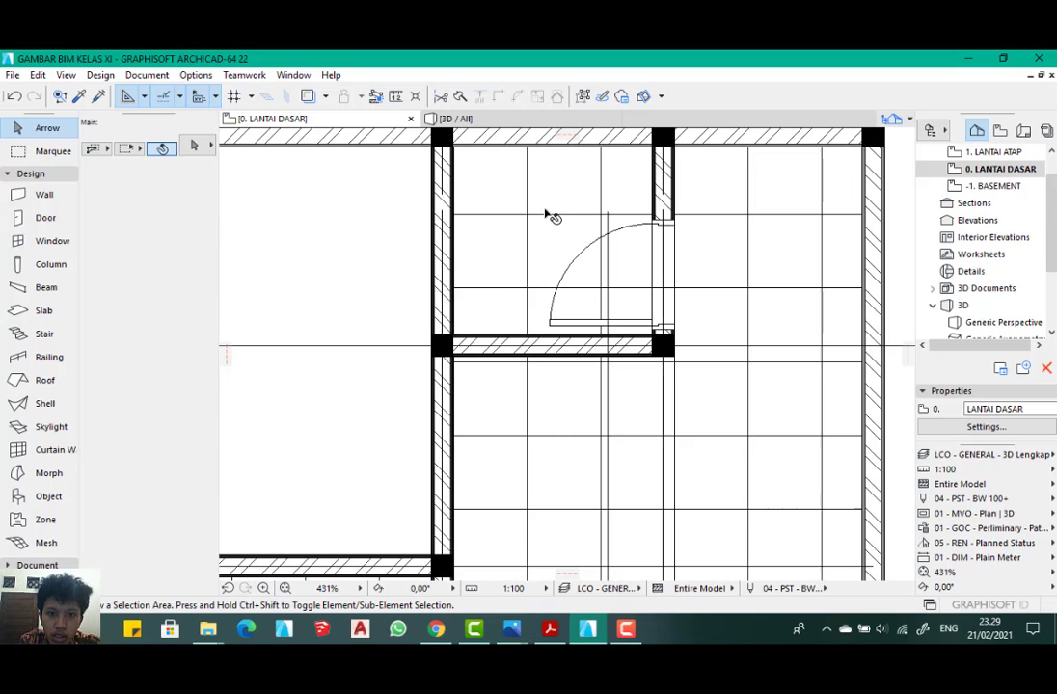
scroll(535, 265, "down", 2)
scroll(493, 276, "up", 2)
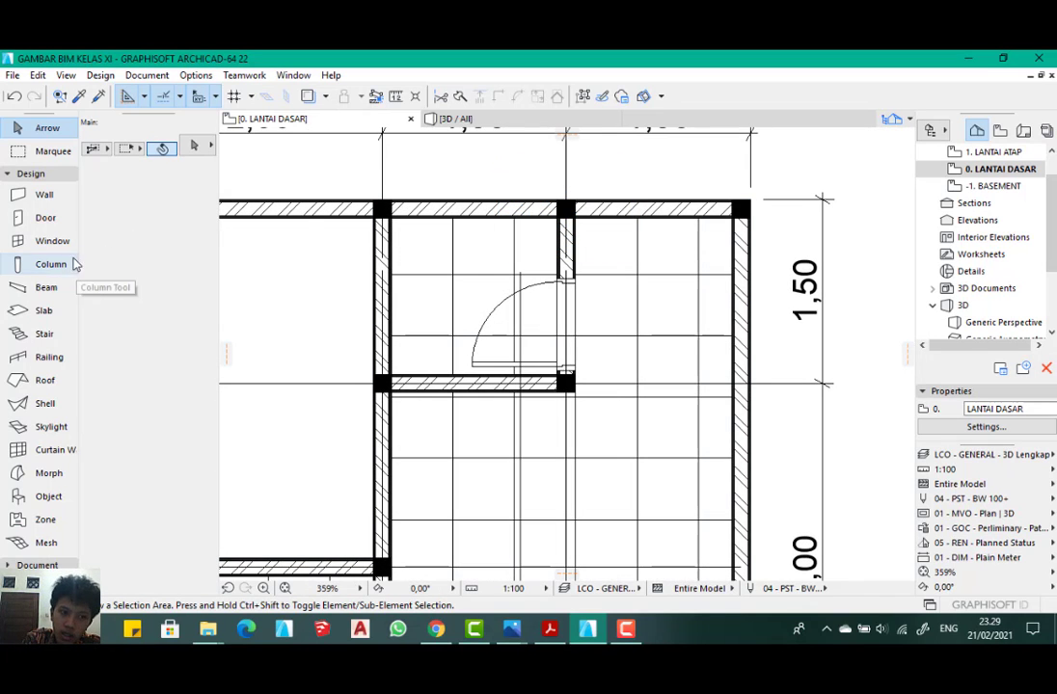
left_click(44, 310)
scroll(416, 247, "up", 3)
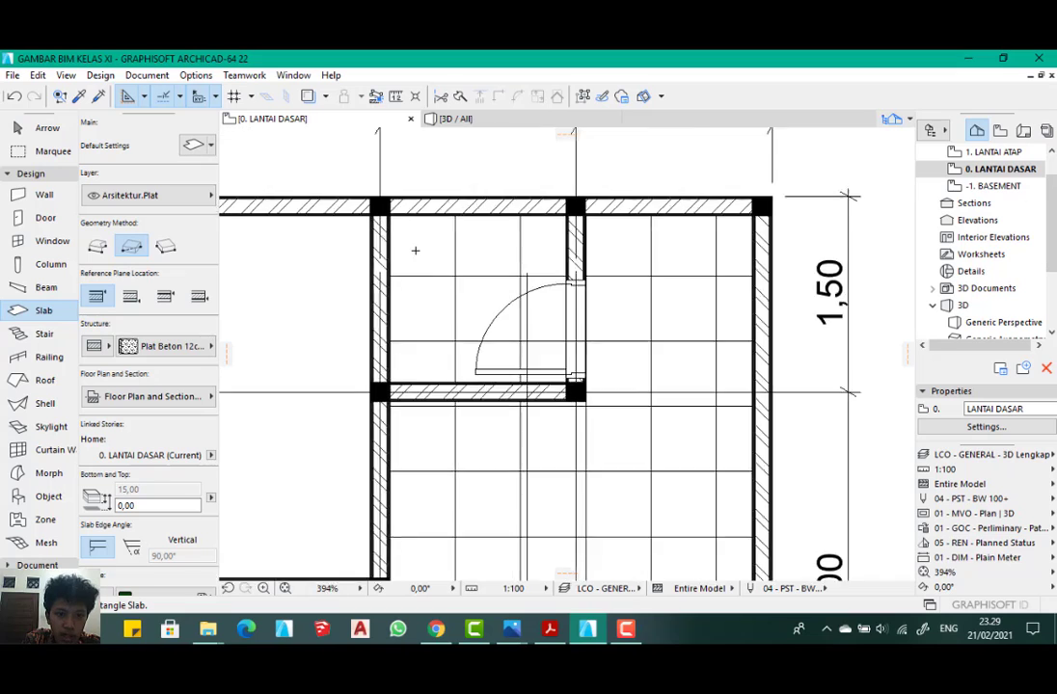
left_click(132, 248)
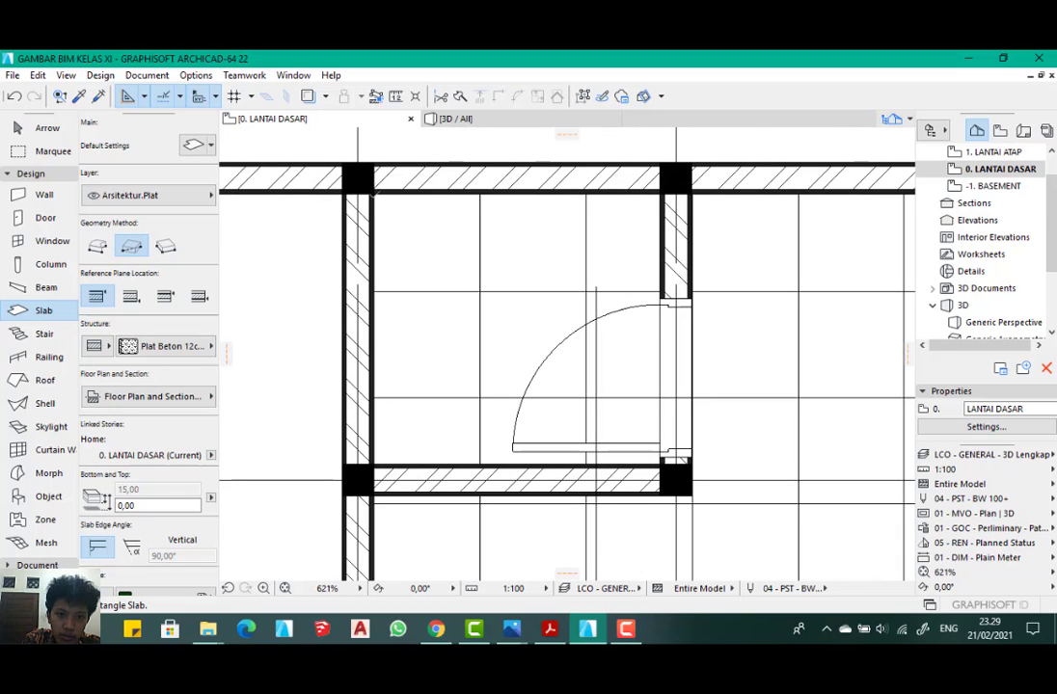
left_click(373, 162)
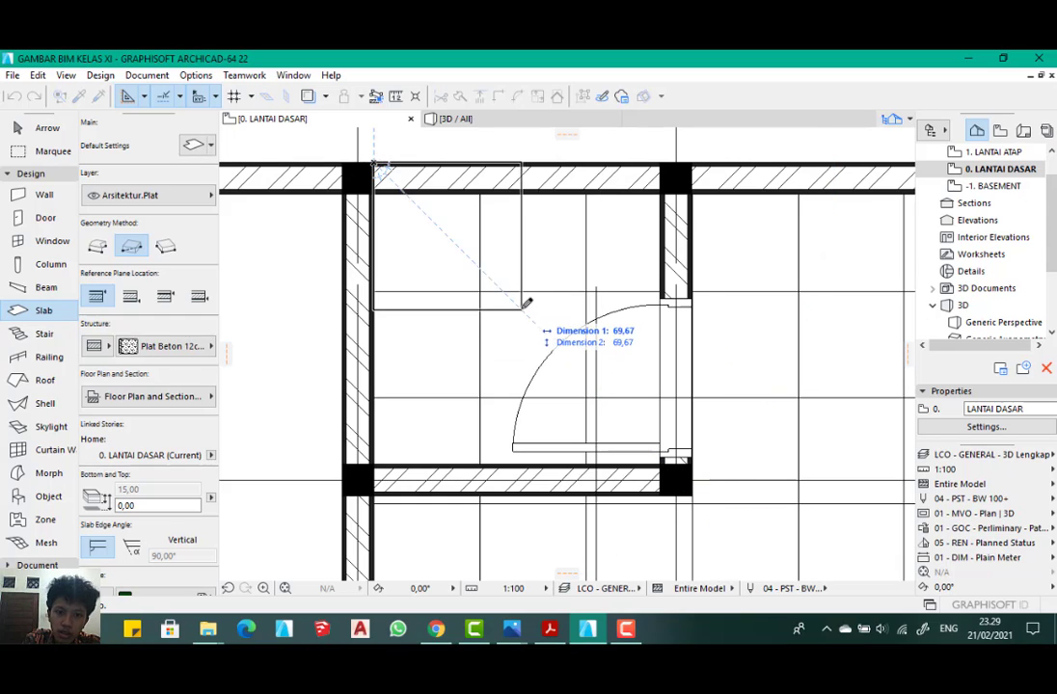
key("Escape")
left_click(42, 131)
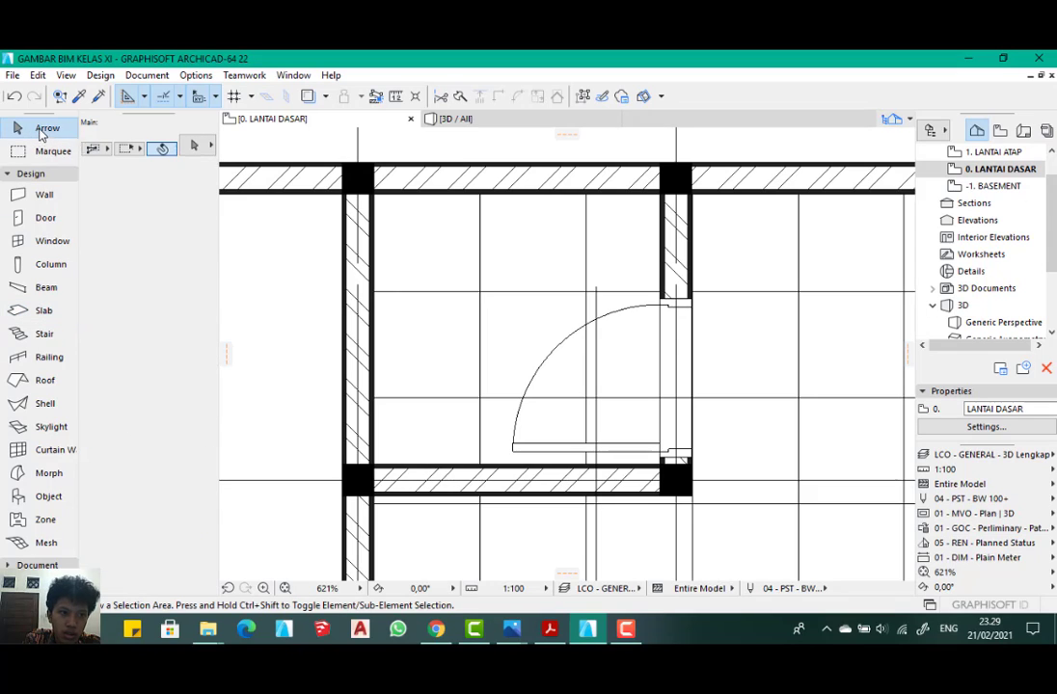
- Subtract a rectangle from the main floor slab over the small room between grid lines 7 and 8, out to the outer wall corners
left_click(493, 256)
scroll(493, 256, "down", 2)
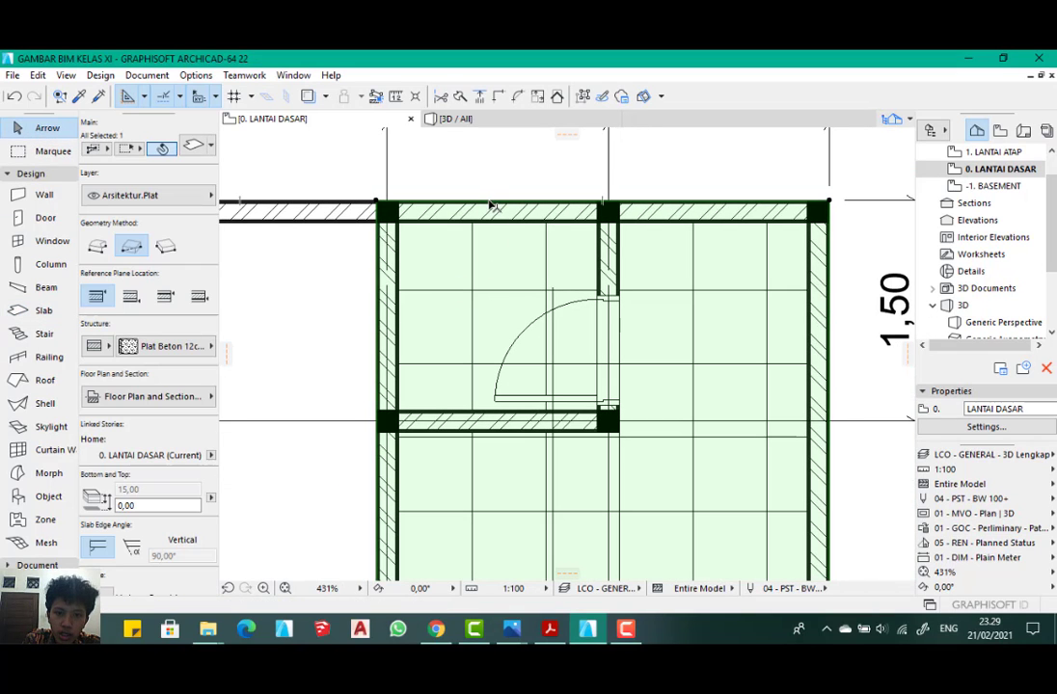
left_click(491, 205)
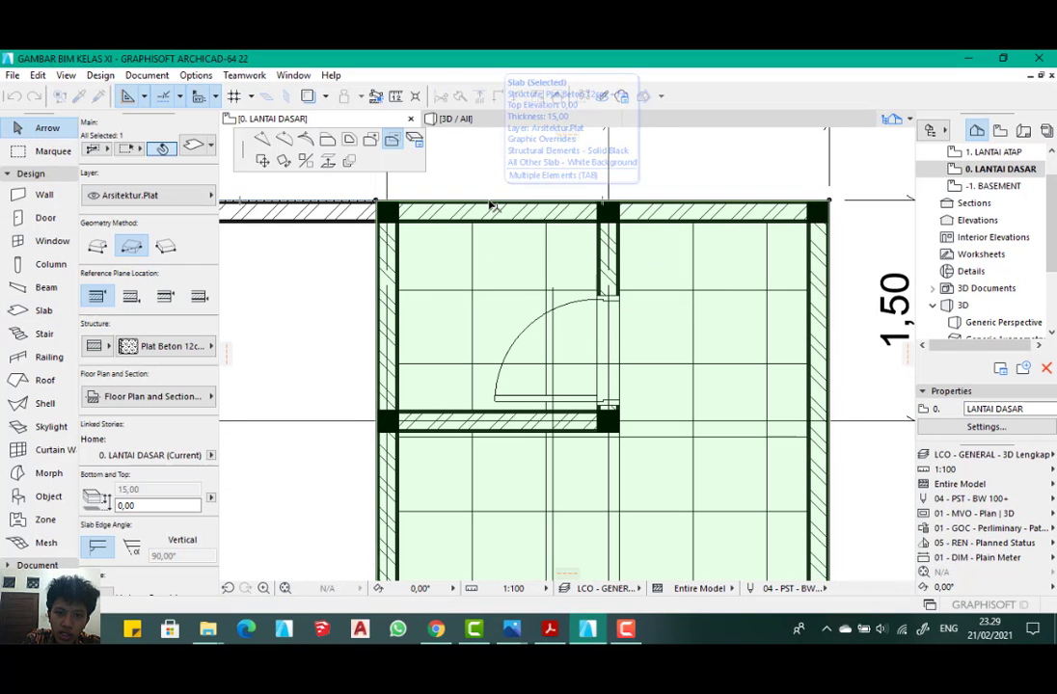
left_click(393, 140)
scroll(367, 222, "up", 3)
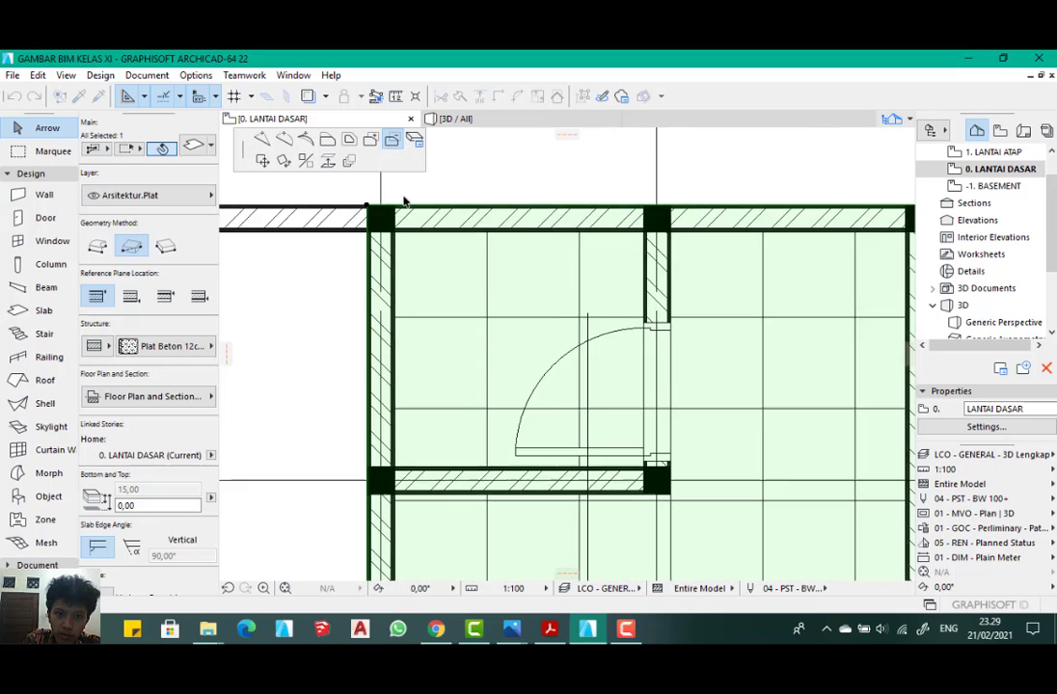
left_click(351, 211)
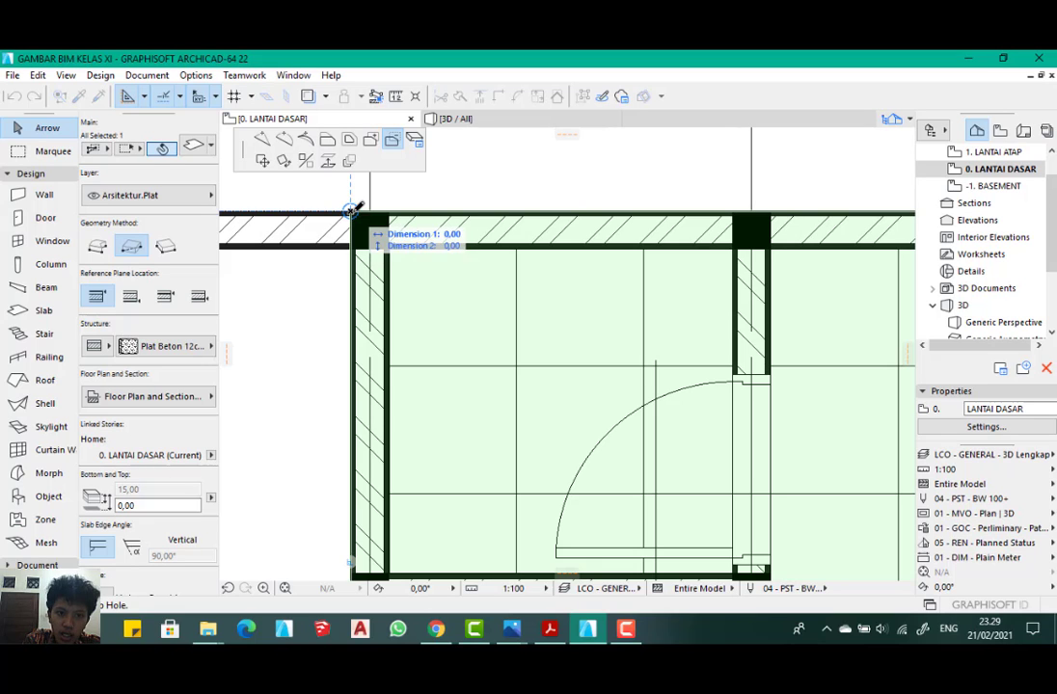
scroll(774, 554, "down", 3)
scroll(769, 491, "up", 2)
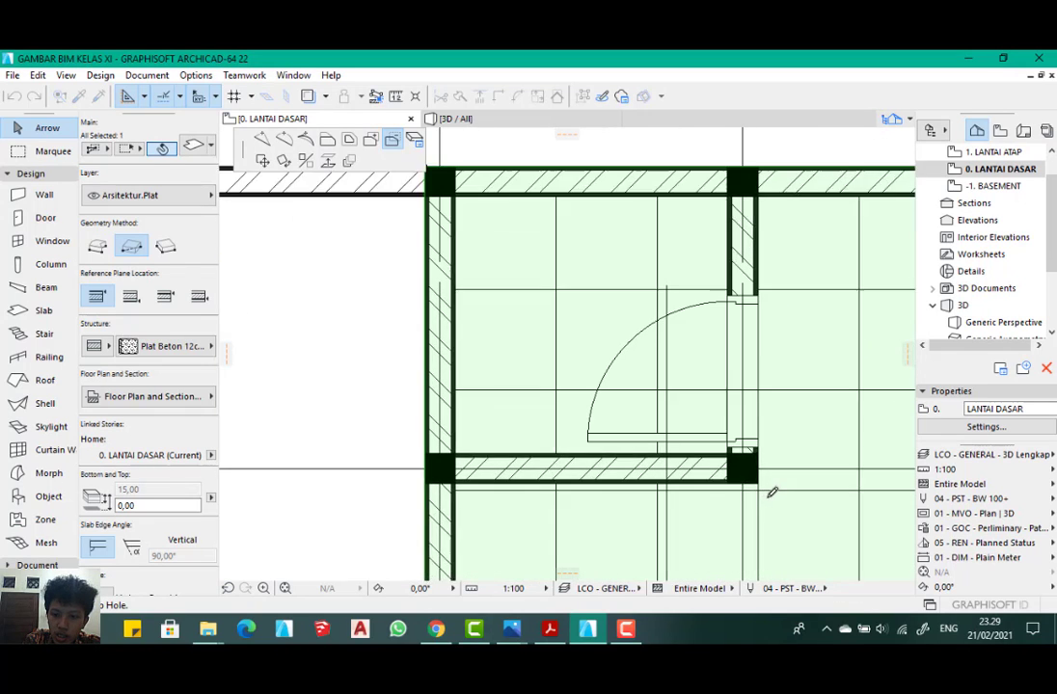
left_click(761, 477)
scroll(524, 291, "down", 2)
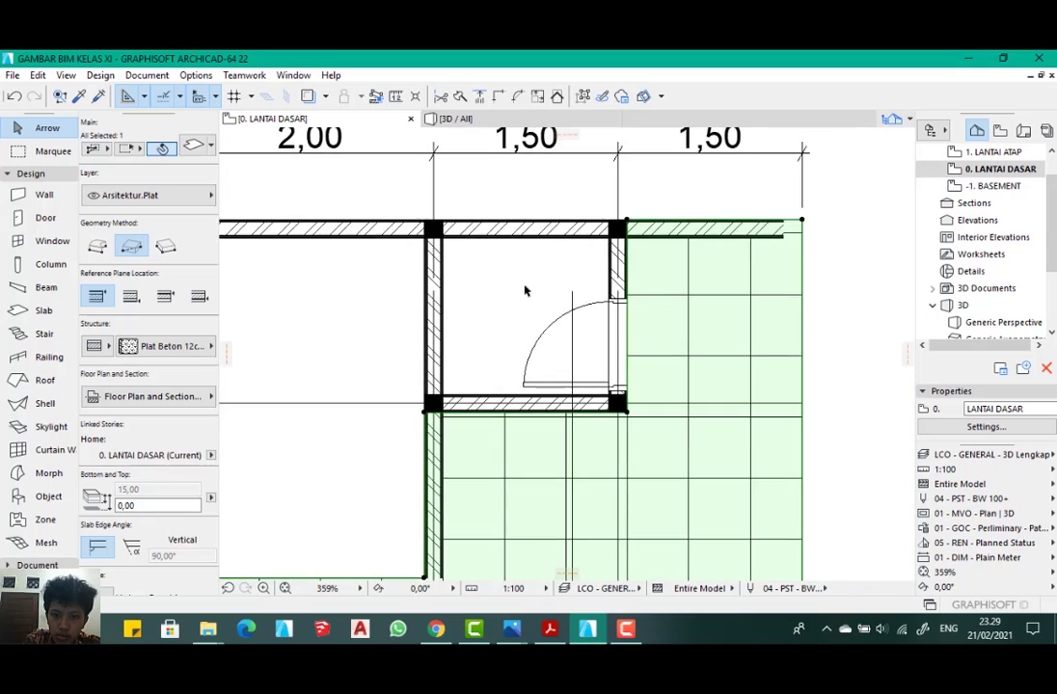
scroll(508, 320, "up", 2)
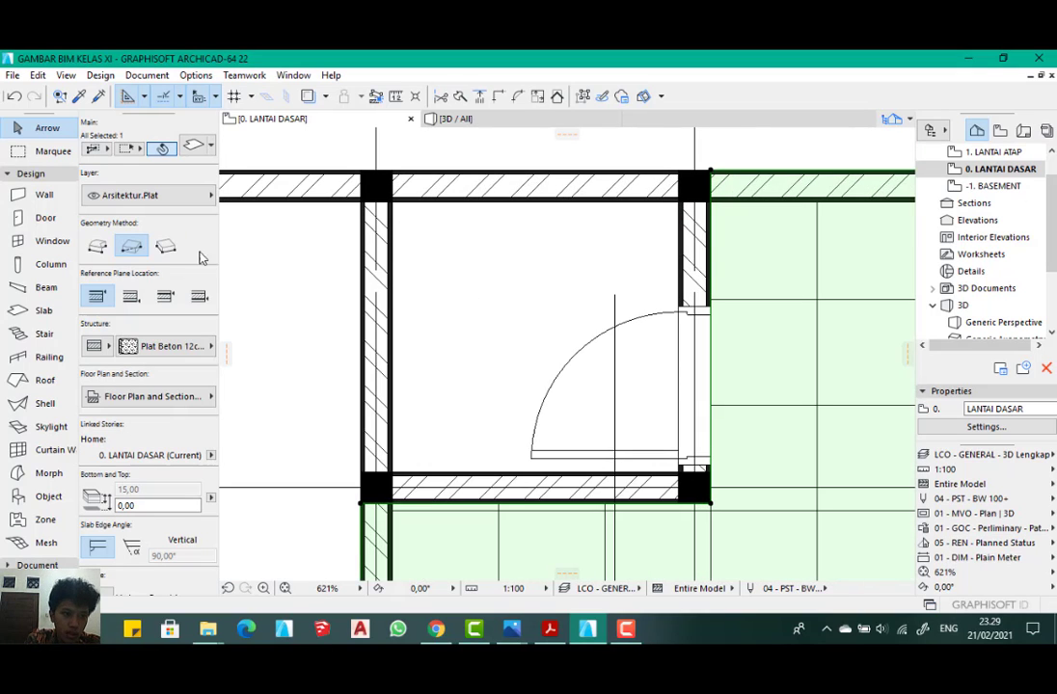
left_click(42, 322)
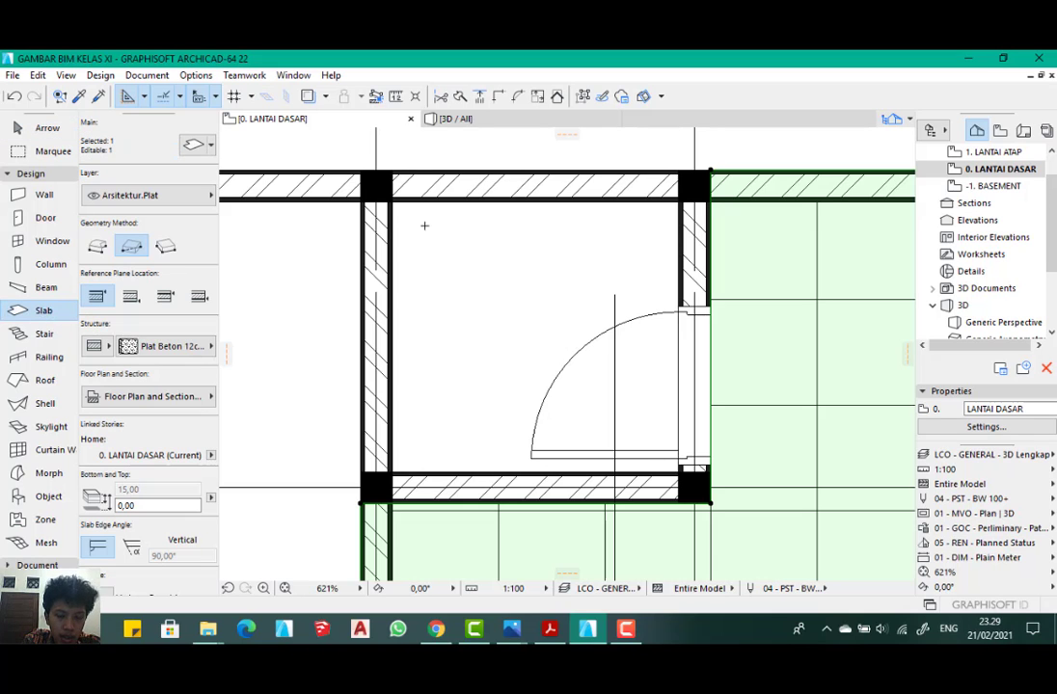
scroll(429, 231, "down", 6)
scroll(504, 287, "up", 3)
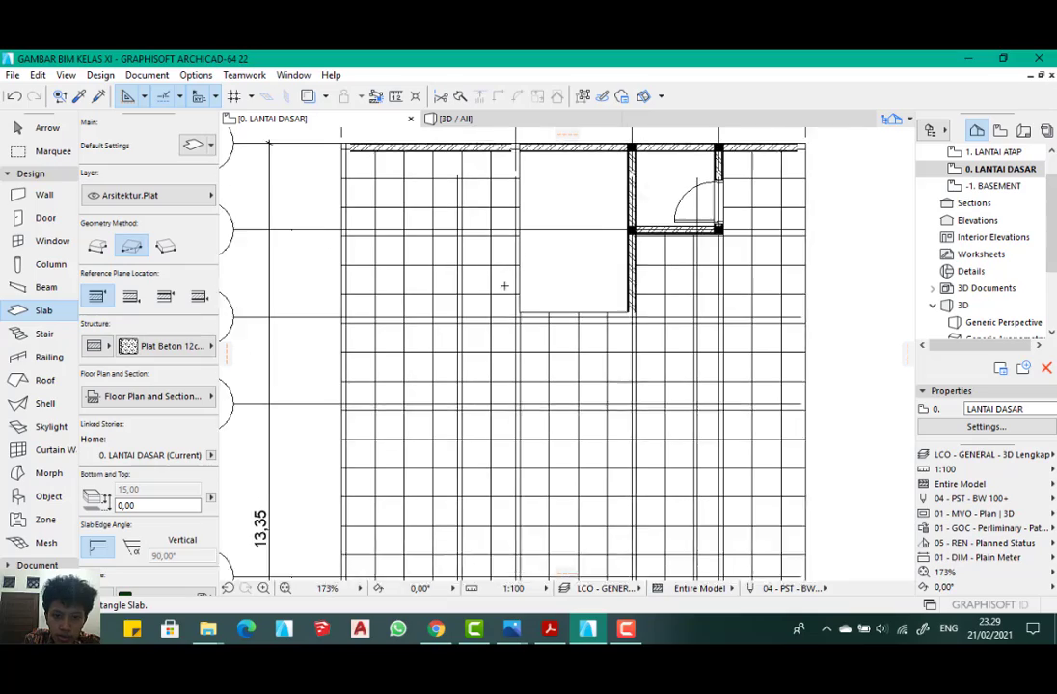
scroll(503, 287, "down", 1)
left_click(45, 128)
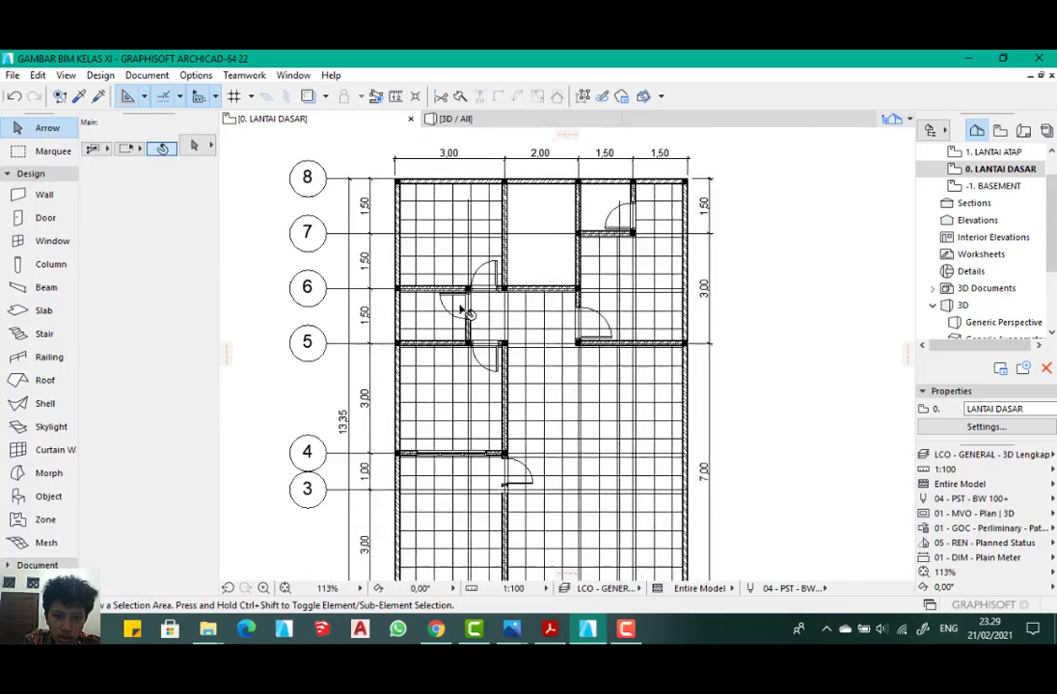
- Check the floor finishes of the small rooms in the Denah kelas XI.jpeg reference plan in Photos and return to the Archicad plan
scroll(465, 312, "up", 2)
mouse_move(512, 627)
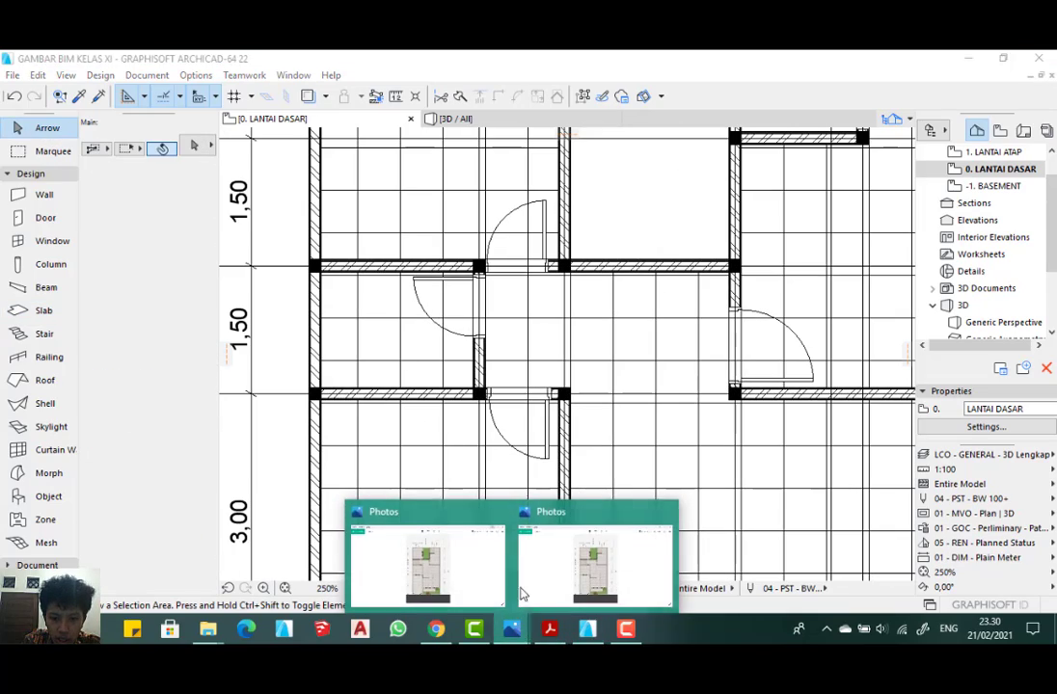
left_click(471, 559)
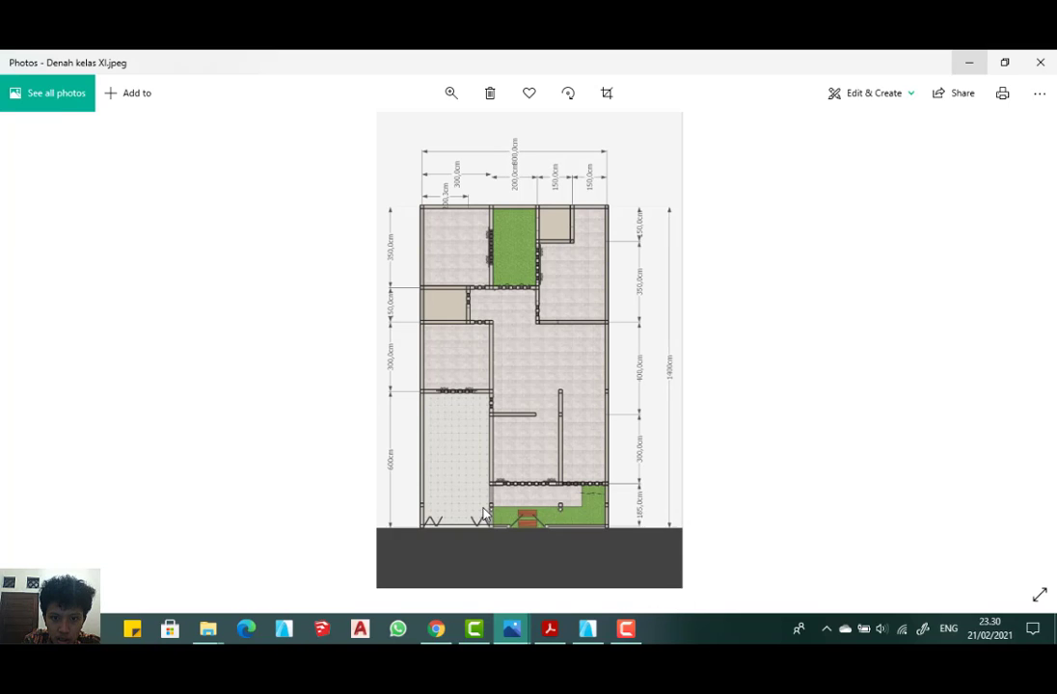
left_click(972, 62)
- Subtract the small room between grid lines 5 and 6 from the main floor slab, starting at its outer wall corner on line 6
scroll(391, 314, "down", 2)
scroll(355, 307, "up", 3)
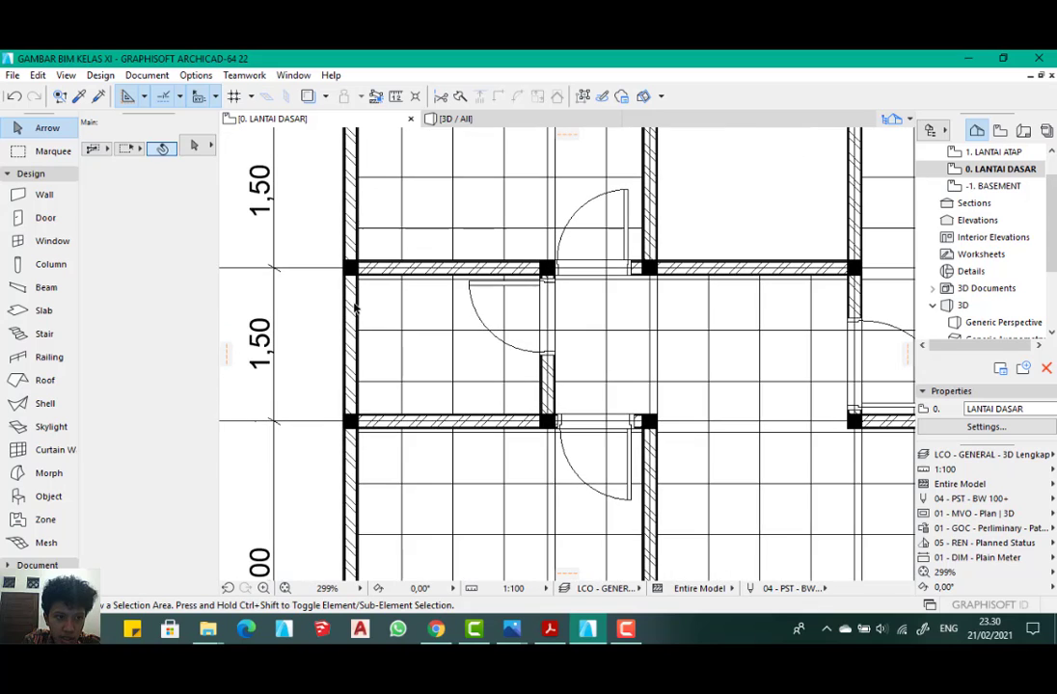
left_click(425, 342)
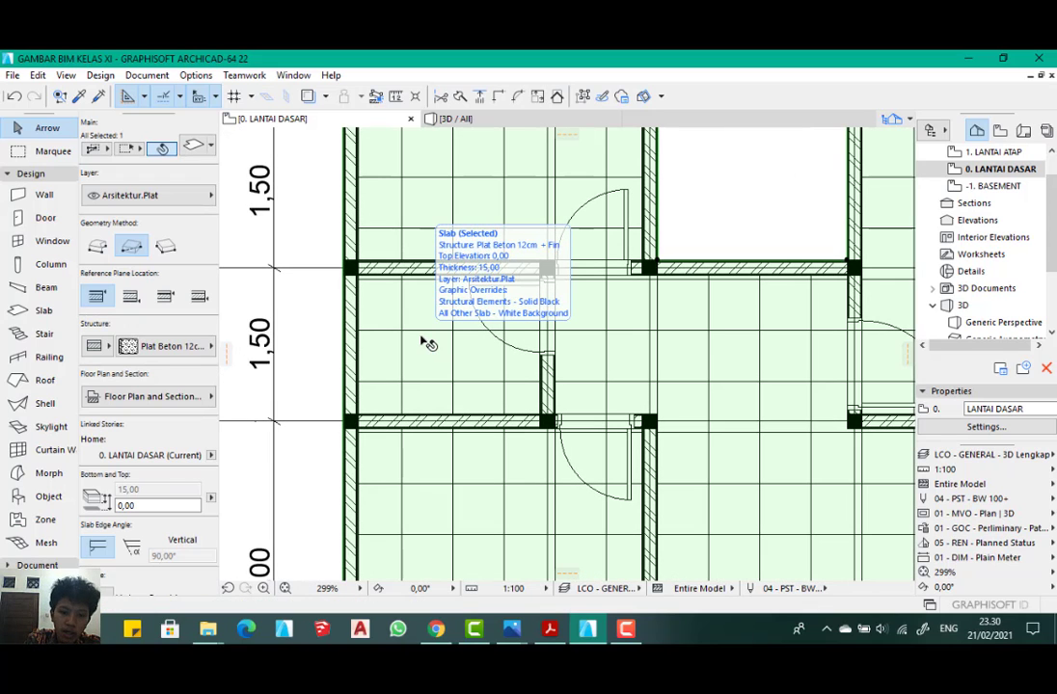
left_click(346, 349)
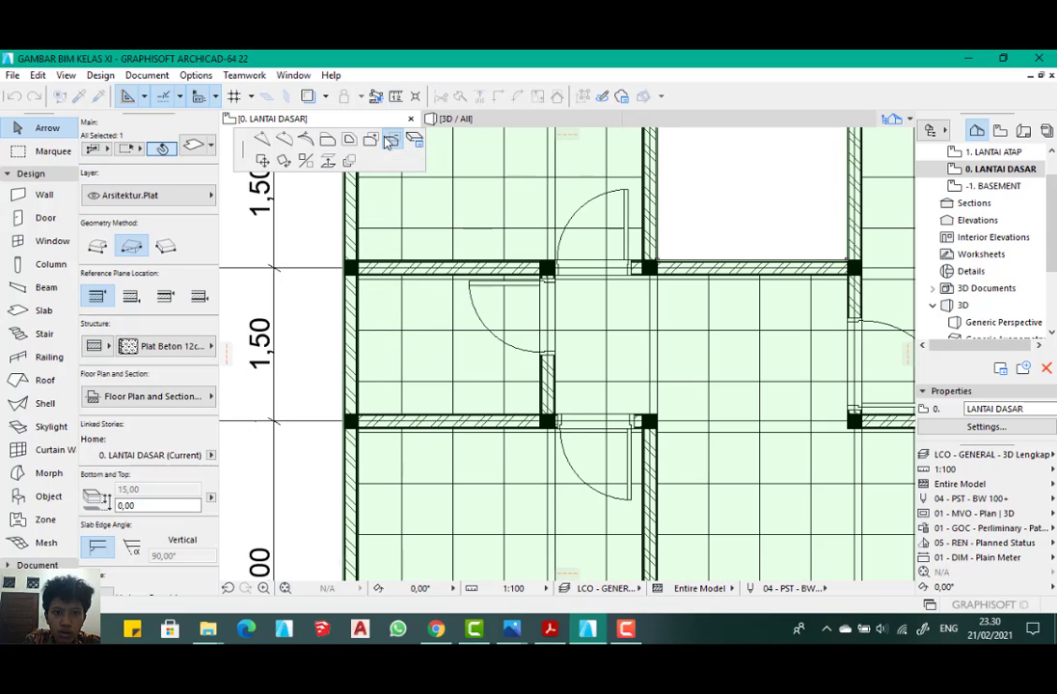
scroll(371, 307, "up", 4)
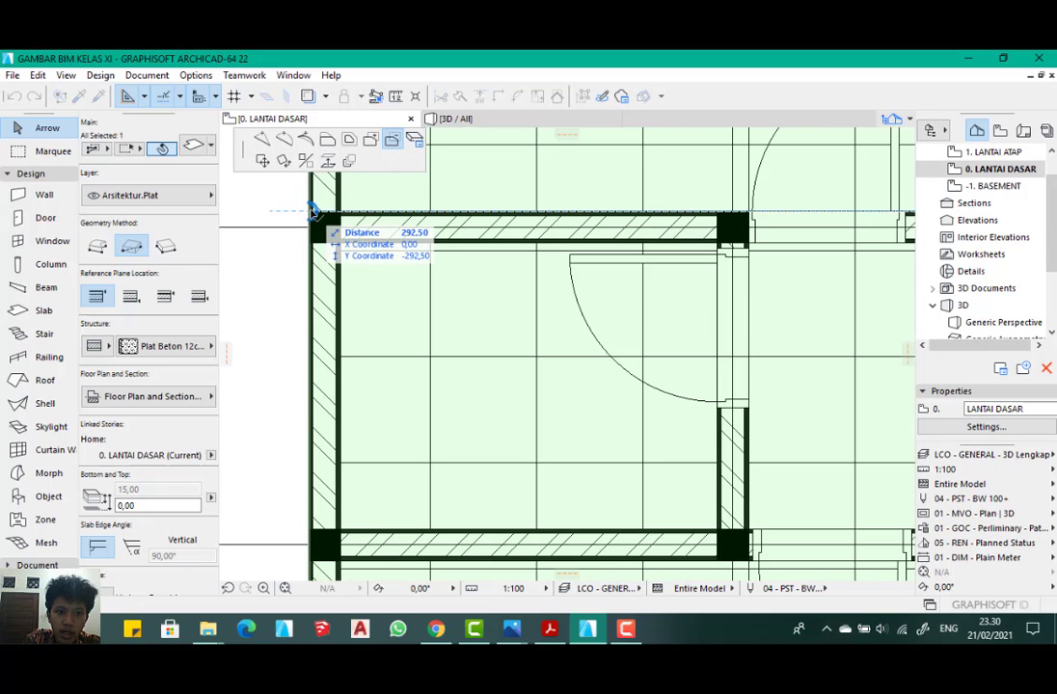
- Cut a rectangular opening in the main floor slab over the small room between axes 5 and 6, following the columns' outer corners
left_click(311, 211)
scroll(541, 173, "down", 4)
scroll(637, 351, "up", 4)
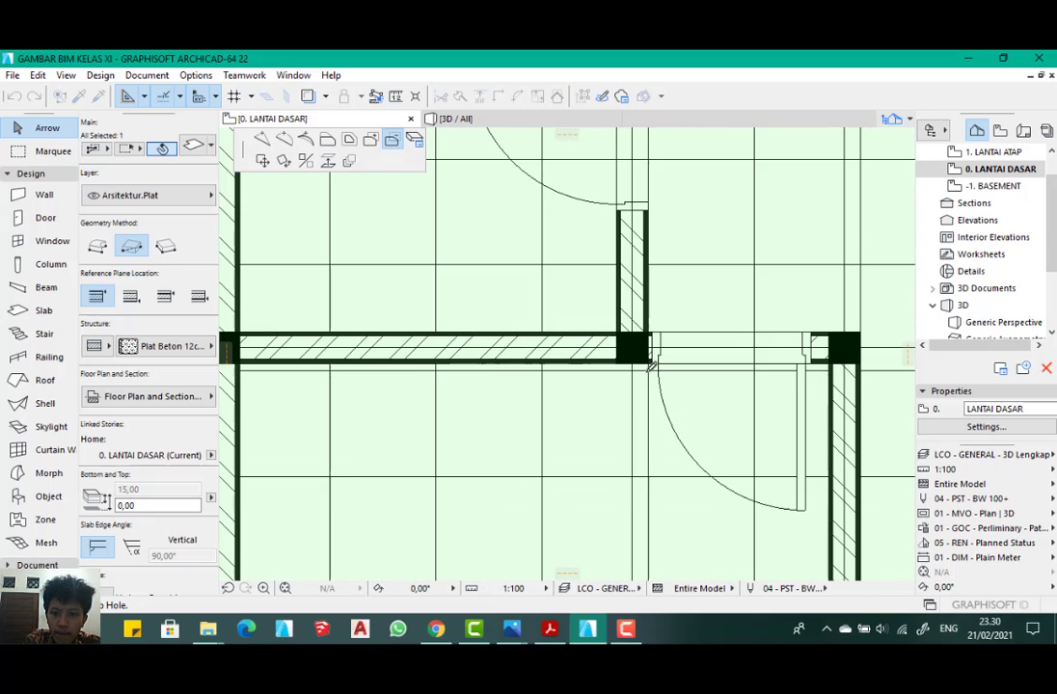
left_click(632, 374)
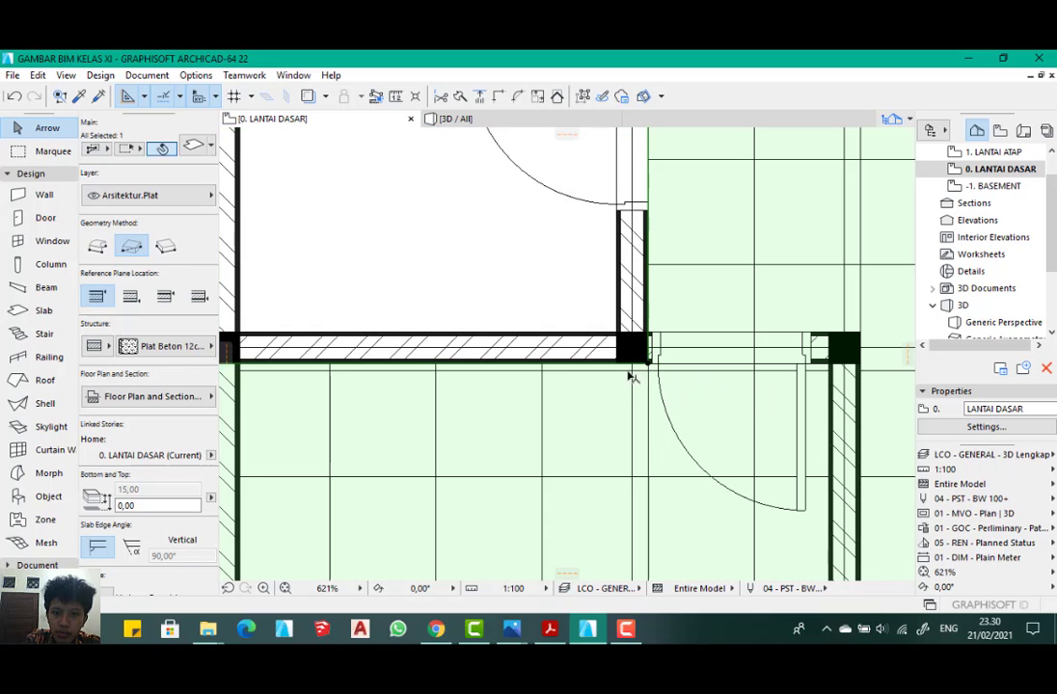
- Start the Slab tool for a separate floor slab in the opening between axes 5 and 6
scroll(597, 357, "down", 3)
scroll(511, 313, "up", 3)
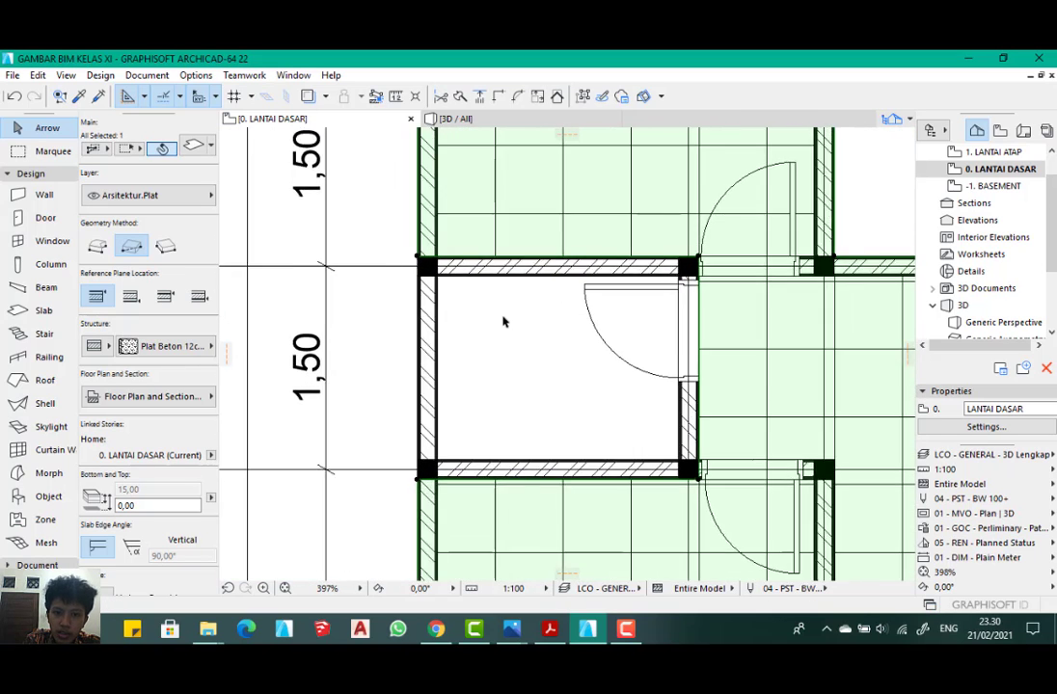
scroll(502, 321, "up", 1)
scroll(466, 296, "down", 1)
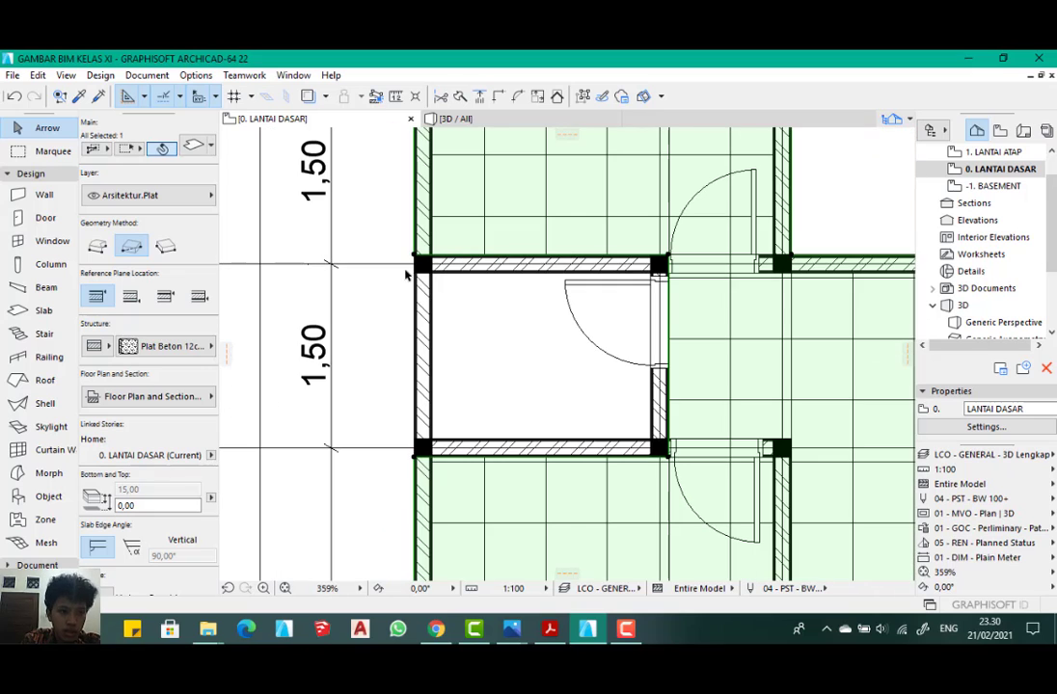
left_click(56, 316)
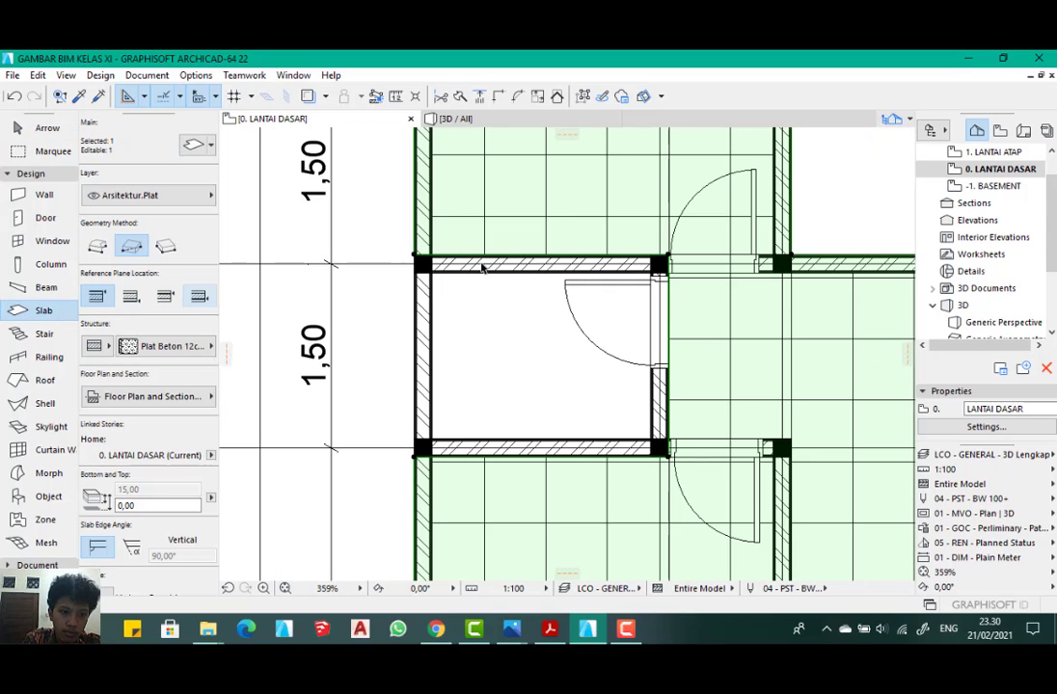
scroll(458, 266, "up", 1)
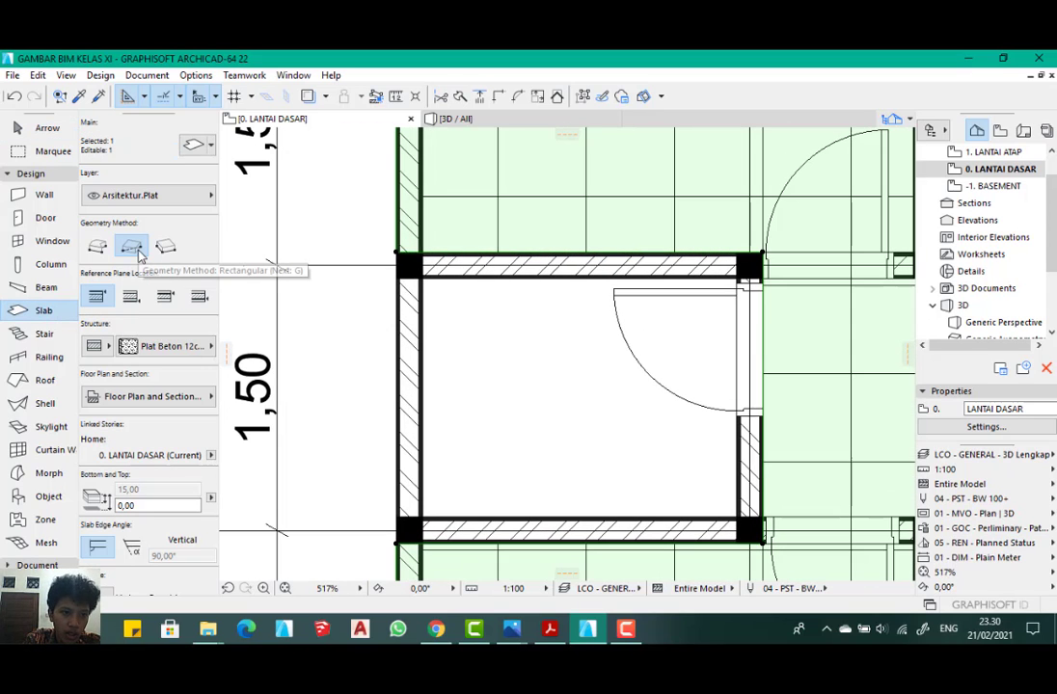
scroll(392, 256, "up", 1)
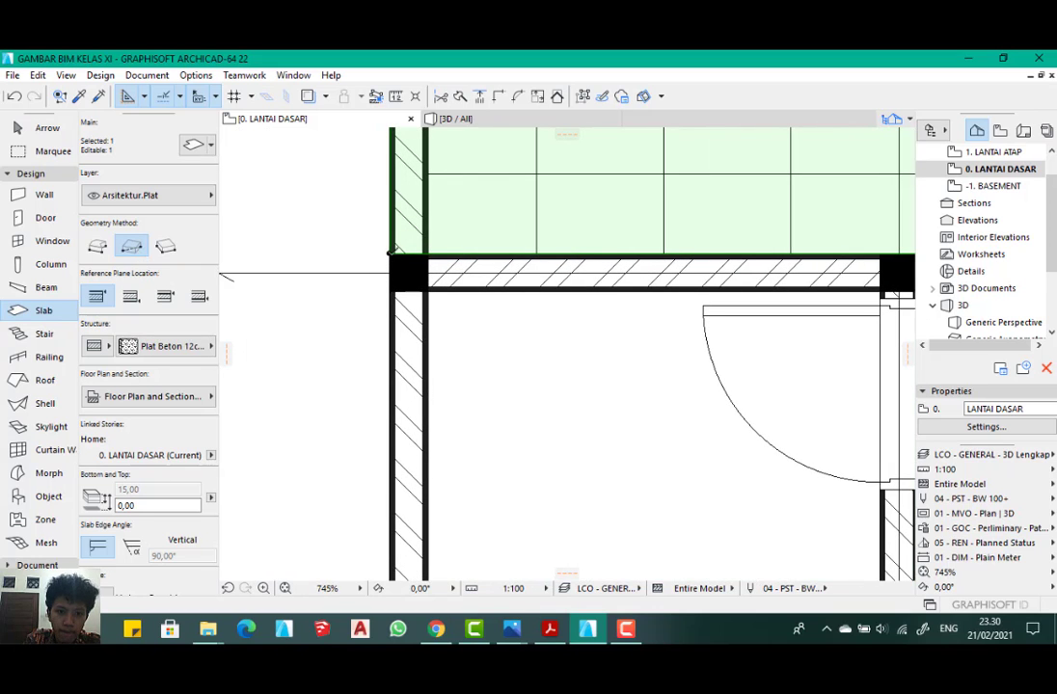
left_click(390, 253)
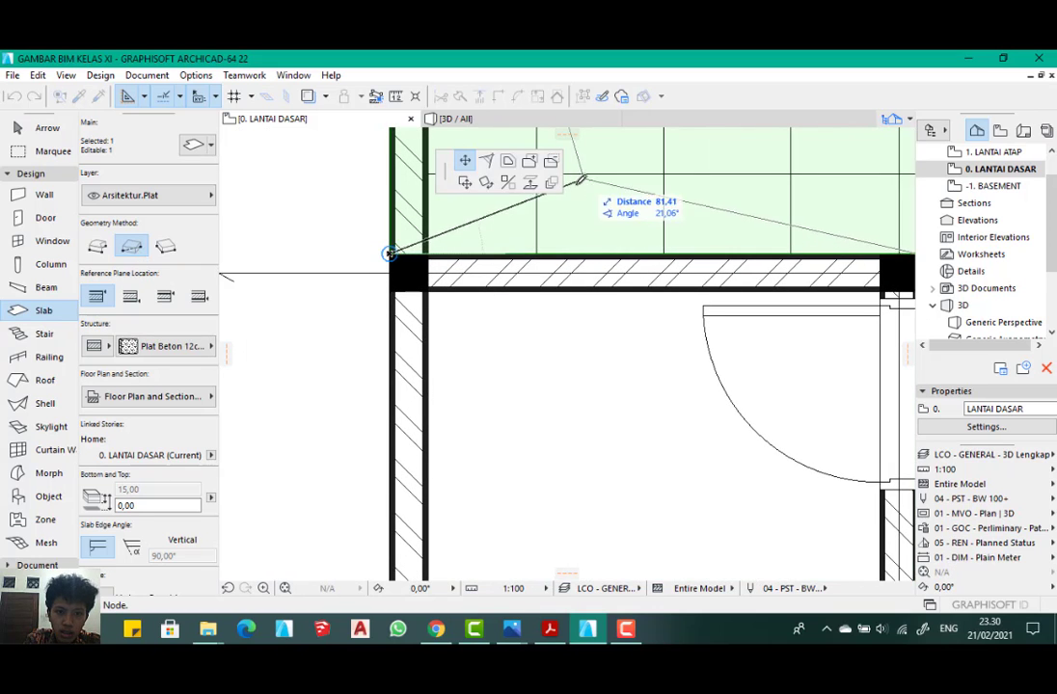
scroll(390, 251, "down", 3)
key("Escape")
- Deselect the main slab and draw a 207.50 × 165.00 rectangular slab over the opening between axes 5 and 6, with a vertical orientation vector
key("Escape")
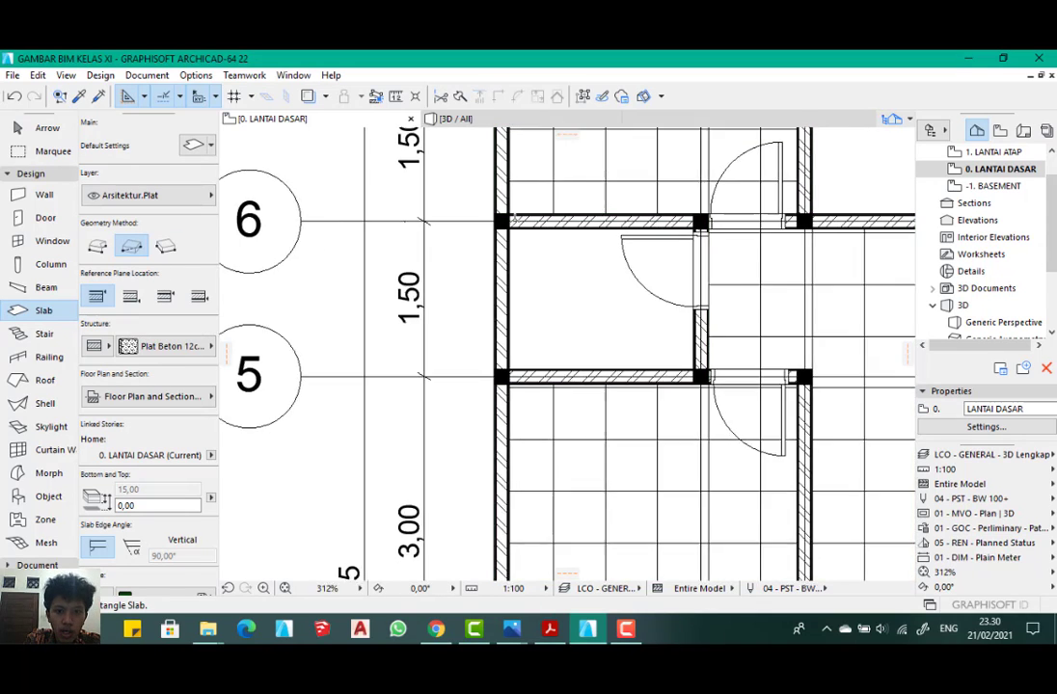
scroll(467, 211, "up", 2)
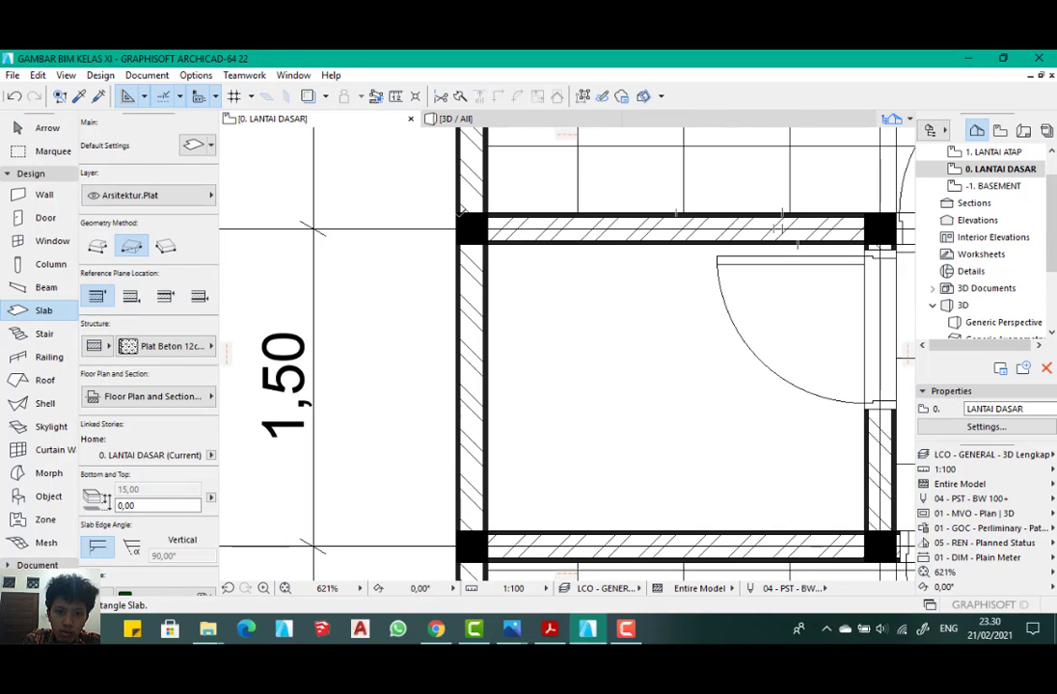
left_click(455, 211)
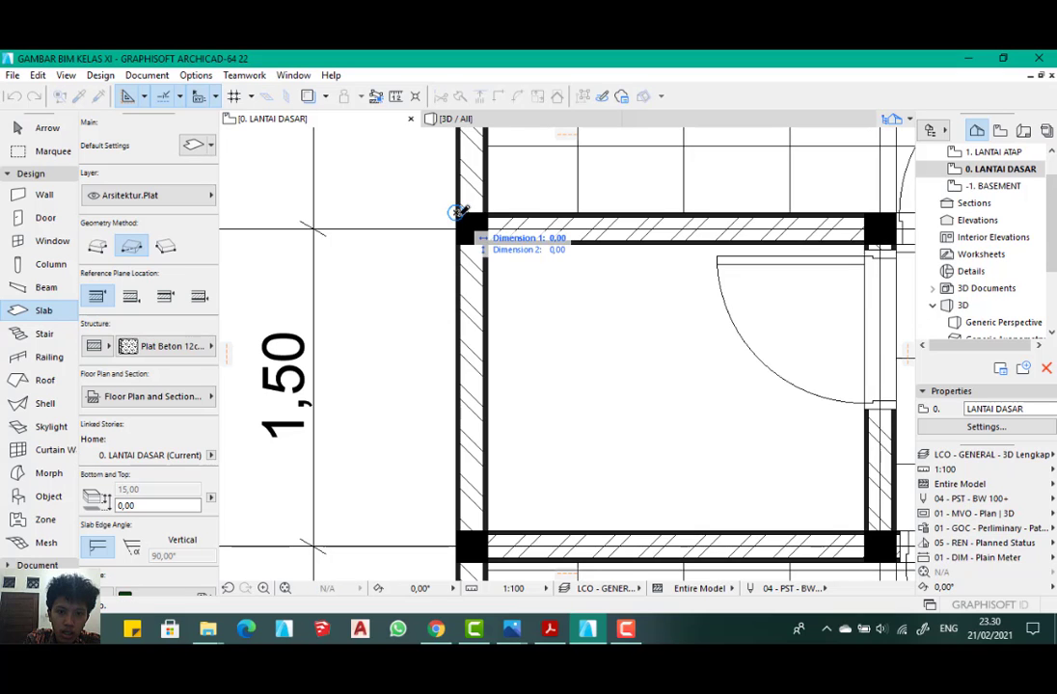
scroll(507, 197, "down", 2)
scroll(726, 358, "up", 2)
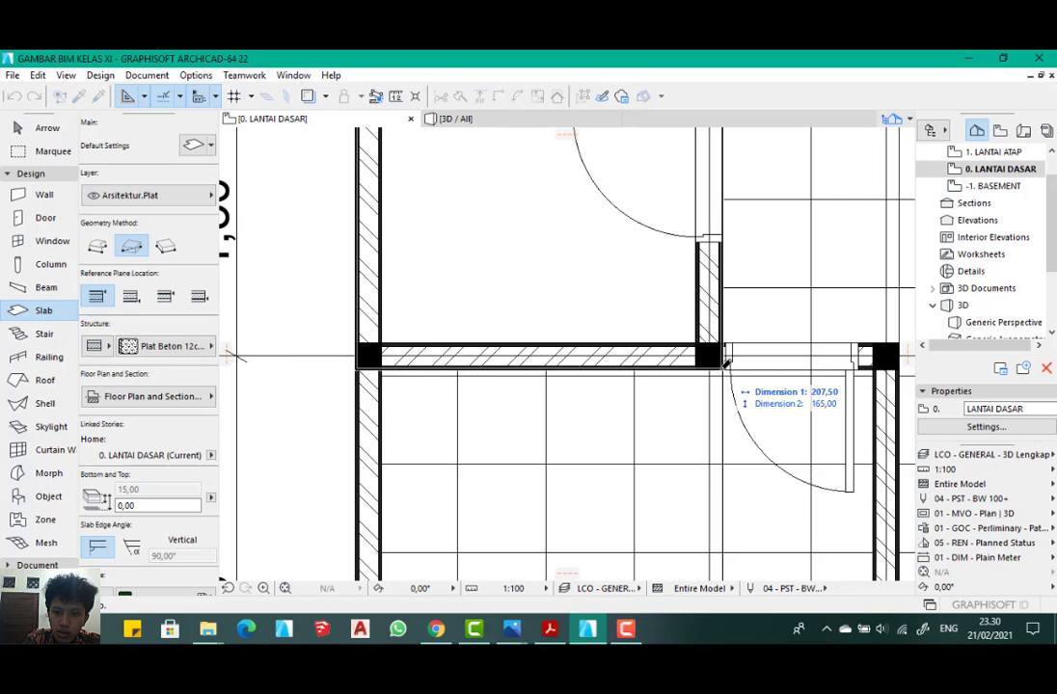
left_click(726, 358)
scroll(289, 357, "down", 2)
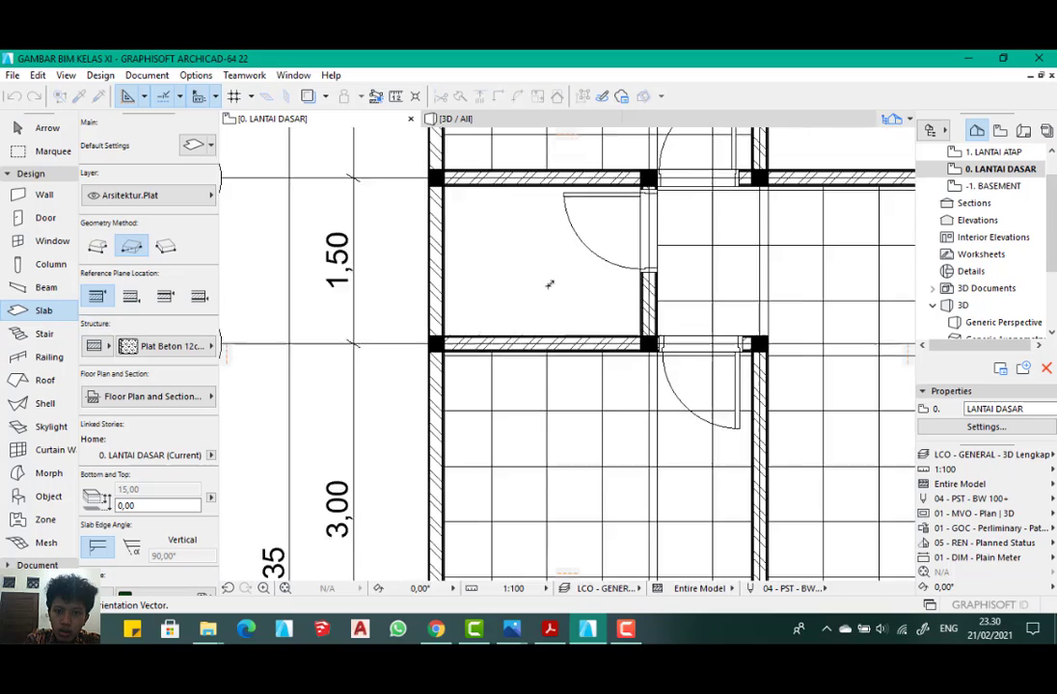
scroll(515, 252, "up", 2)
left_click(513, 252)
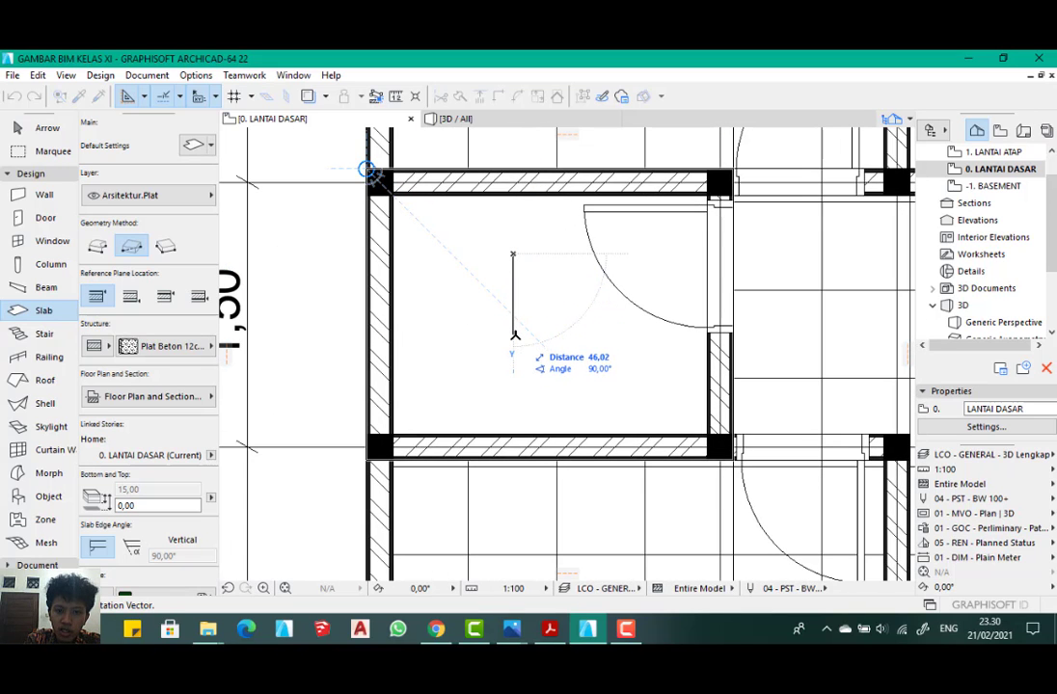
left_click(516, 334)
- Draw a 165.00 × 157.50 rectangular slab over the small room between axes 7 and 8, from corner column to diagonal corner column
scroll(491, 322, "down", 3)
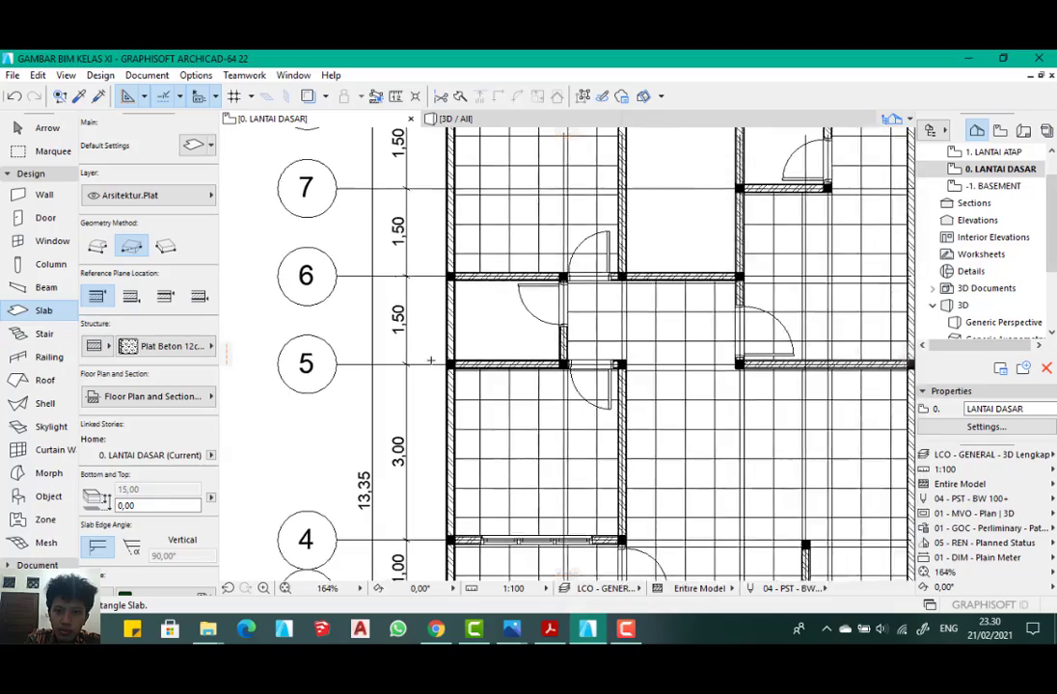
scroll(429, 361, "down", 2)
scroll(625, 234, "up", 1)
scroll(587, 239, "up", 5)
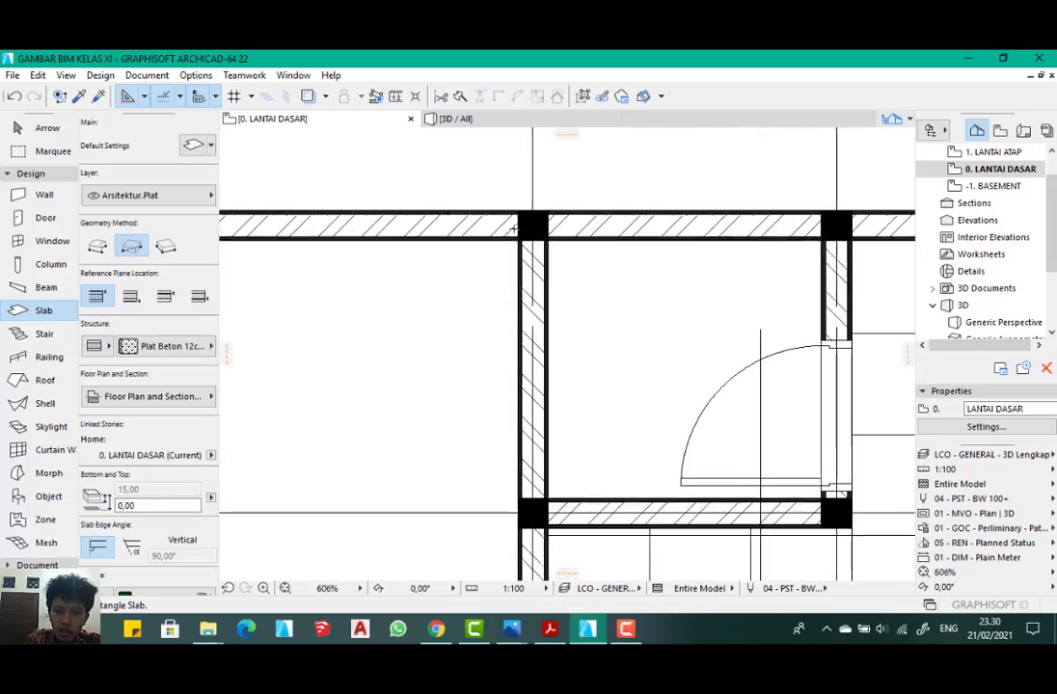
scroll(586, 239, "down", 3)
scroll(586, 239, "up", 1)
scroll(506, 229, "down", 3)
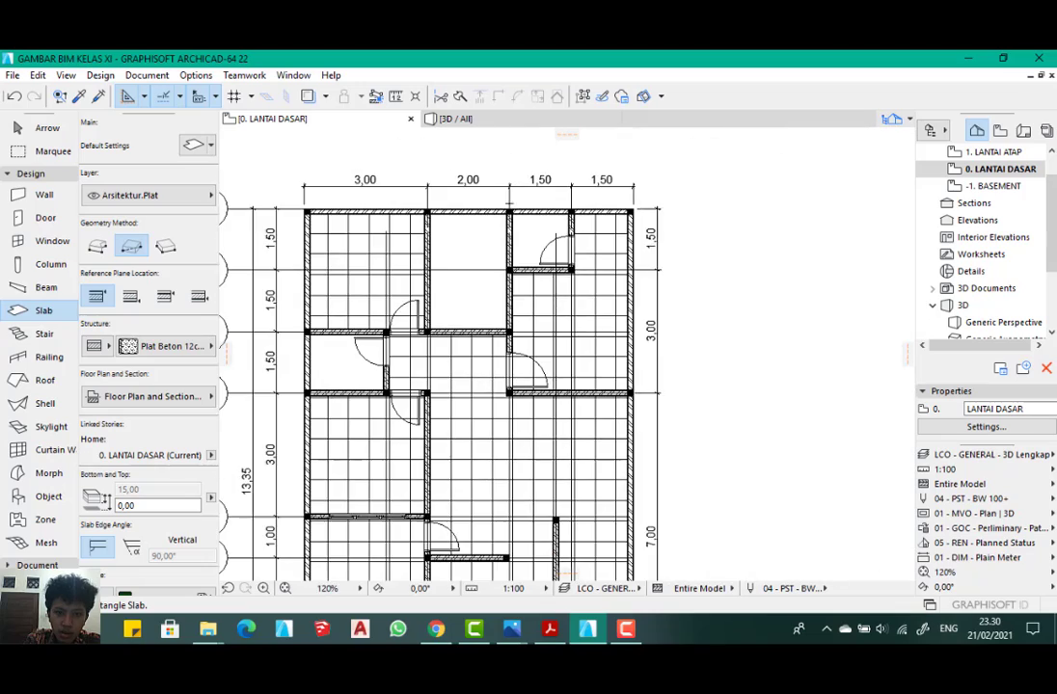
scroll(499, 237, "up", 4)
scroll(499, 234, "up", 1)
scroll(500, 235, "down", 2)
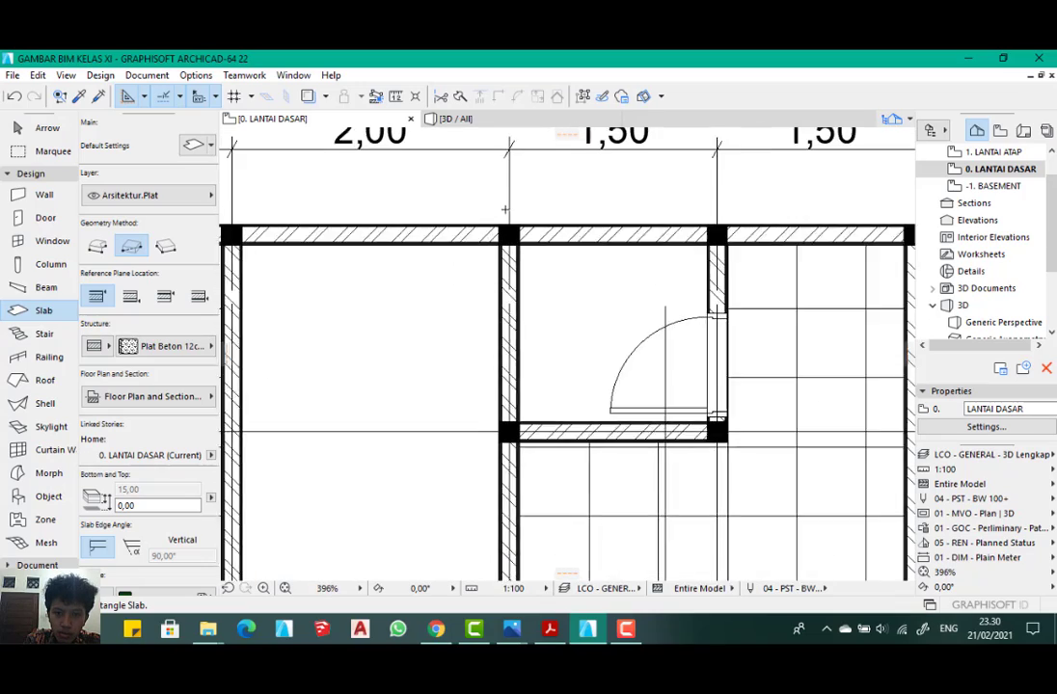
scroll(498, 233, "up", 3)
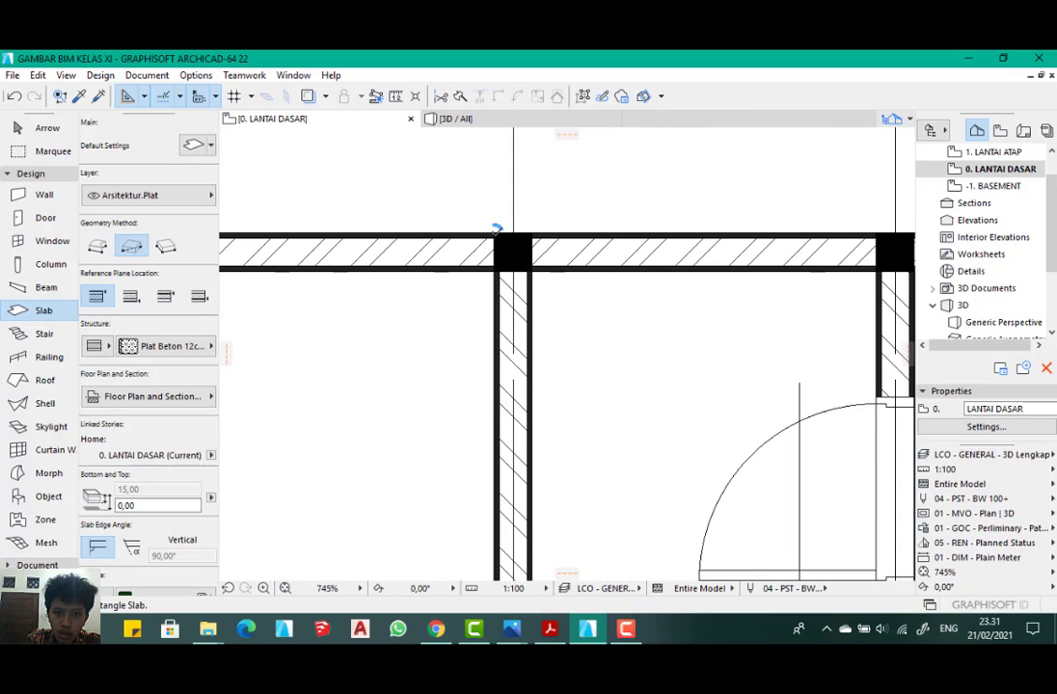
left_click(495, 232)
scroll(589, 168, "down", 4)
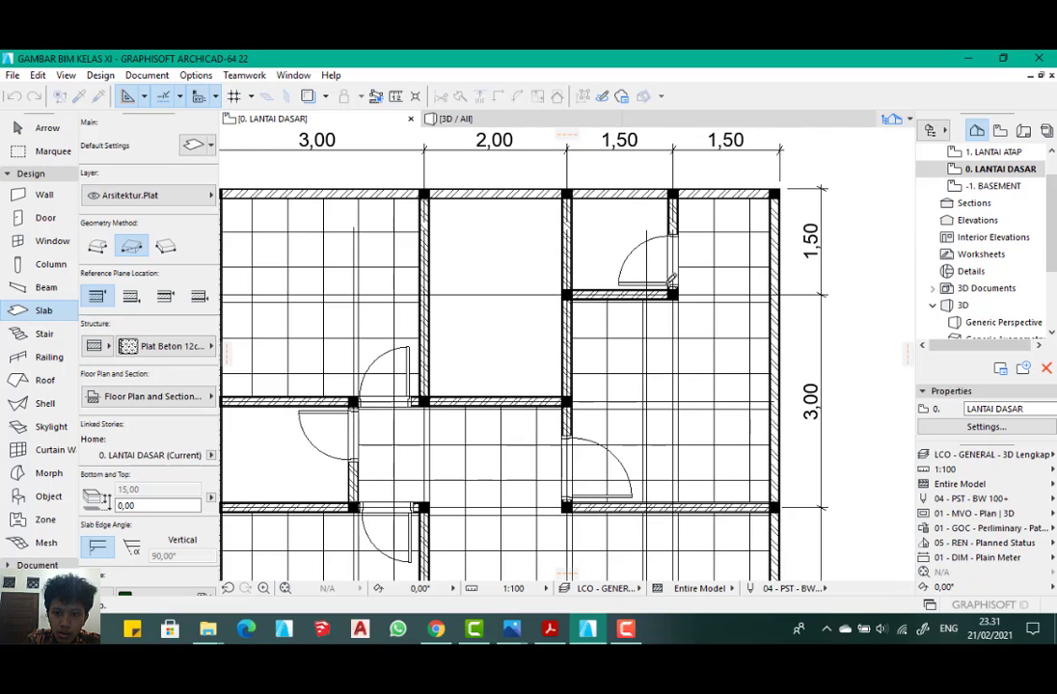
scroll(670, 291, "up", 3)
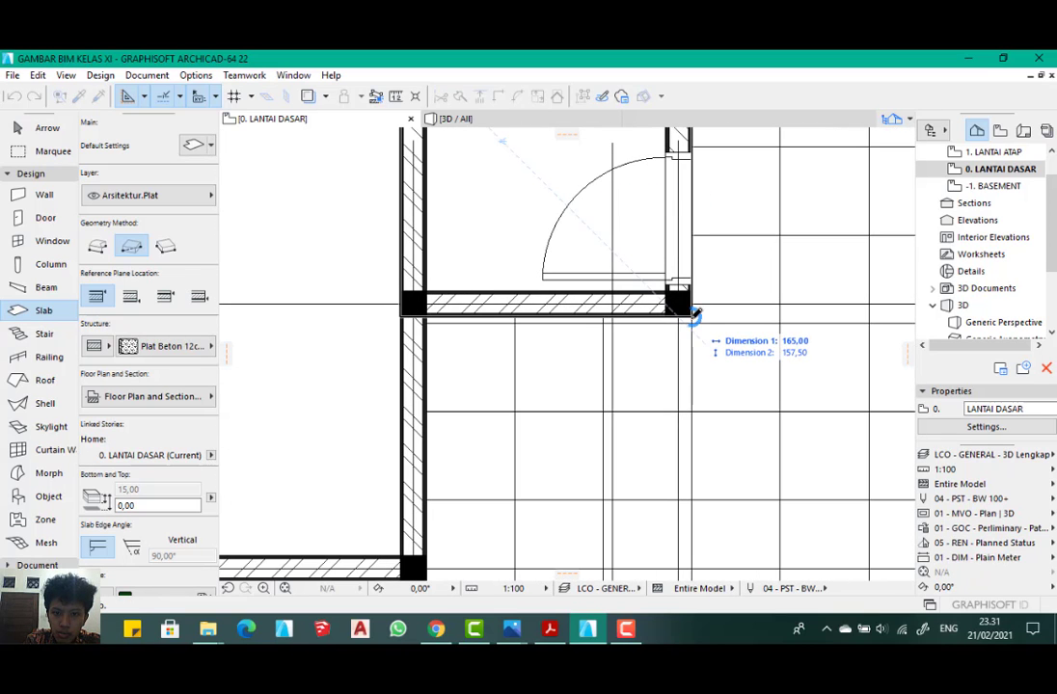
left_click(694, 315)
scroll(608, 260, "down", 2)
scroll(586, 208, "up", 2)
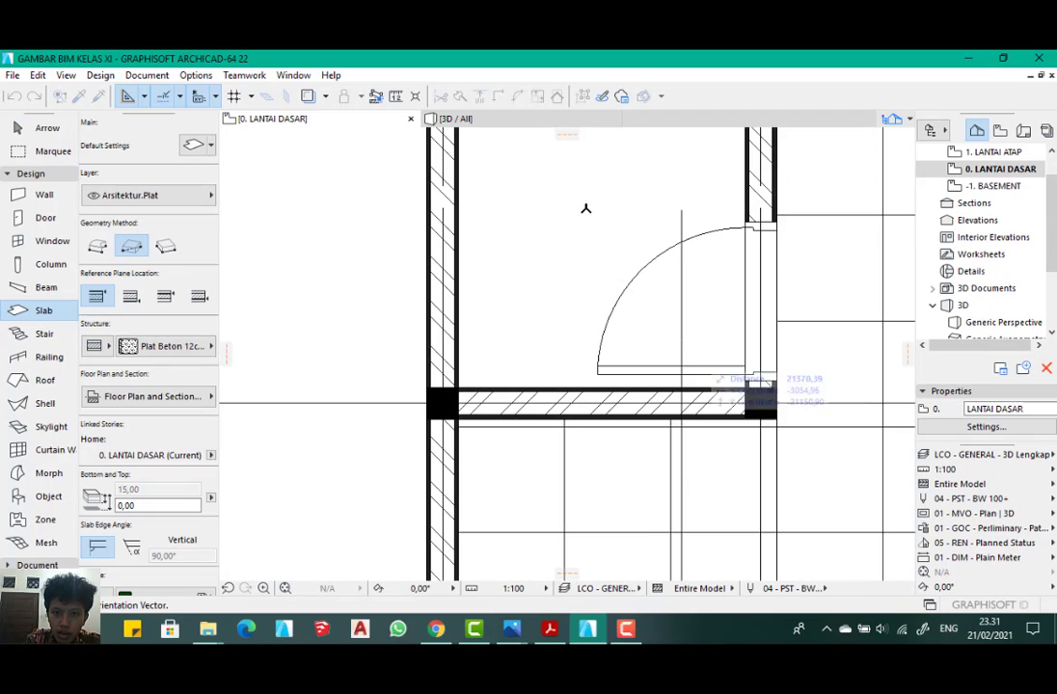
left_click(585, 209)
key("Escape")
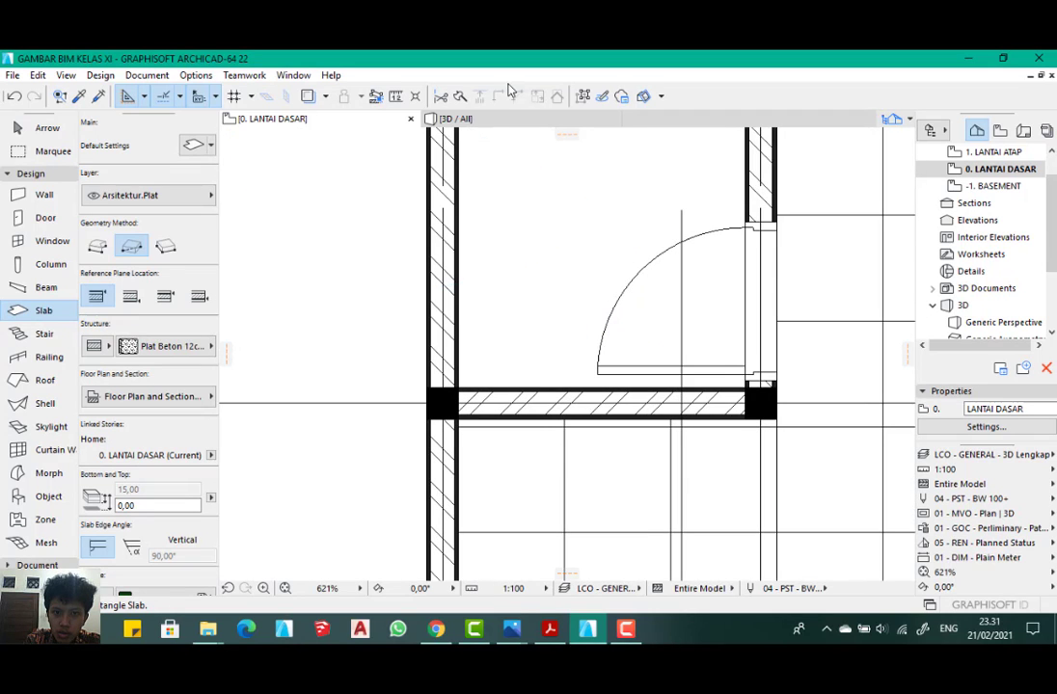
- Examine the floor surfaces of the small rooms from above in the 3D view
left_click(497, 119)
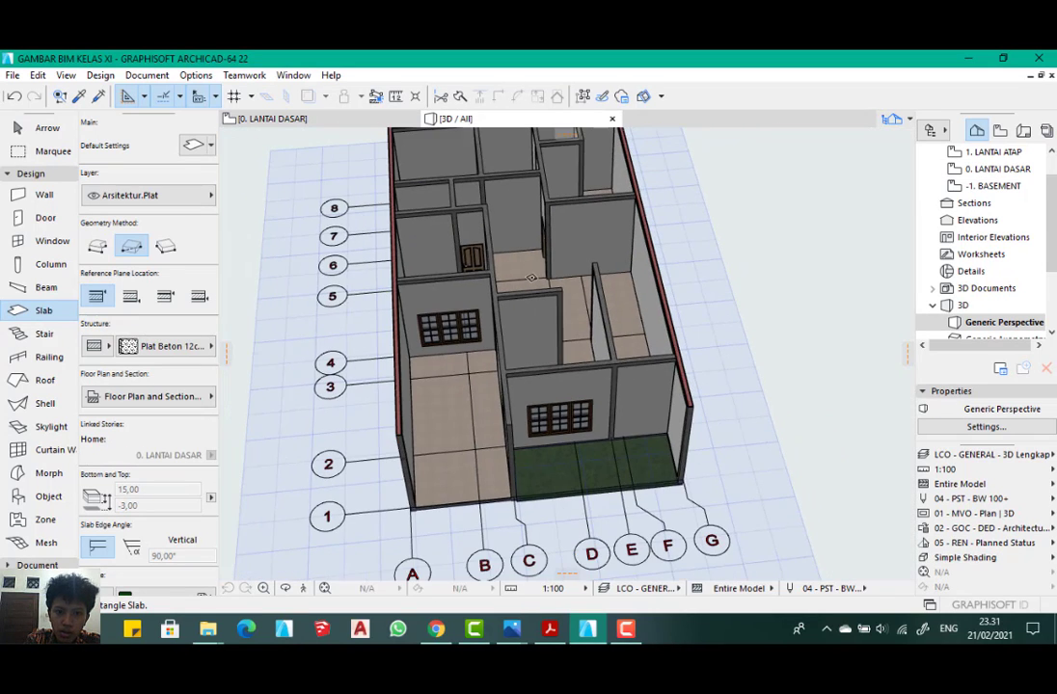
scroll(433, 220, "up", 5)
middle_click_drag(437, 203, 469, 287, "shift")
scroll(470, 290, "down", 4)
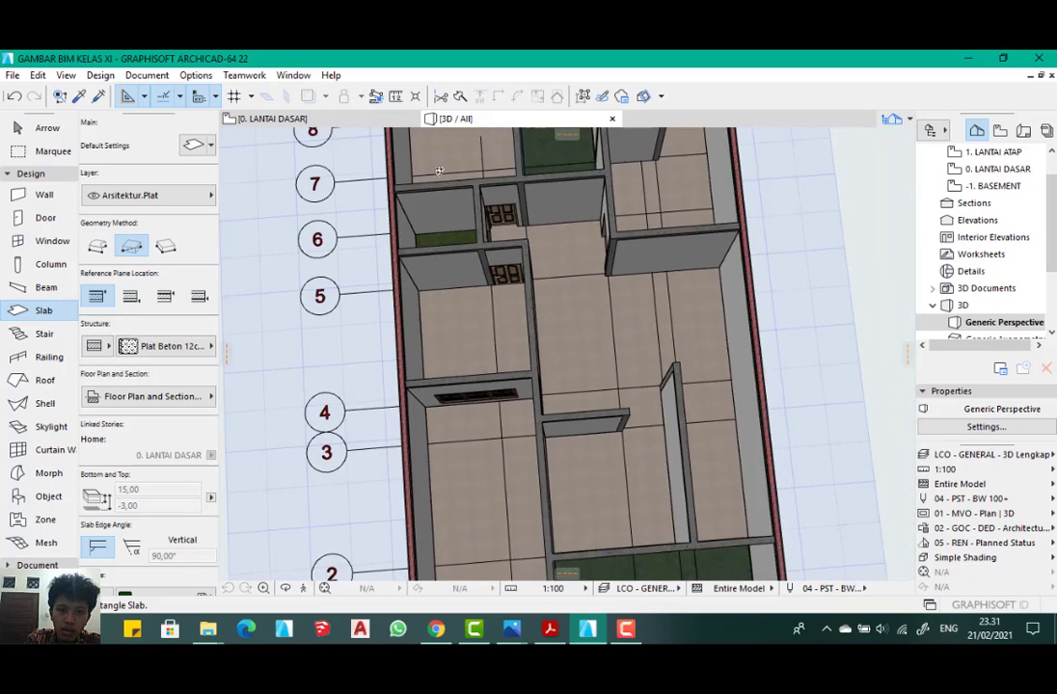
scroll(472, 252, "up", 4)
scroll(471, 275, "down", 2)
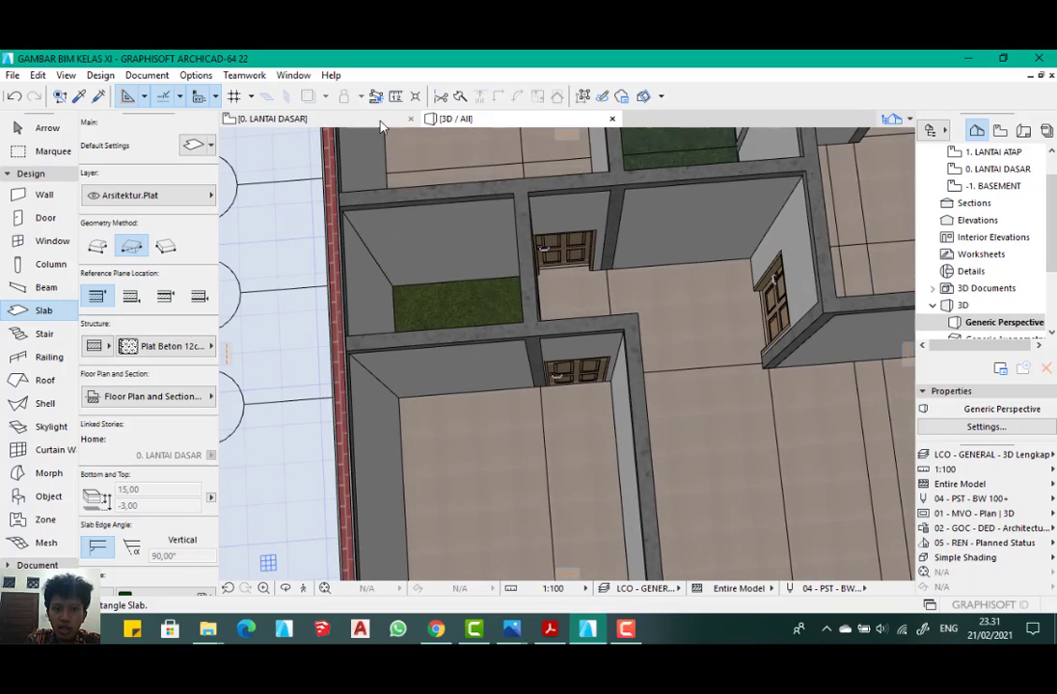
- Return to the LANTAI DASAR floor plan and open the settings of the slab in the small room between axes 5 and 6
left_click(354, 118)
scroll(528, 237, "down", 2)
scroll(517, 227, "up", 2)
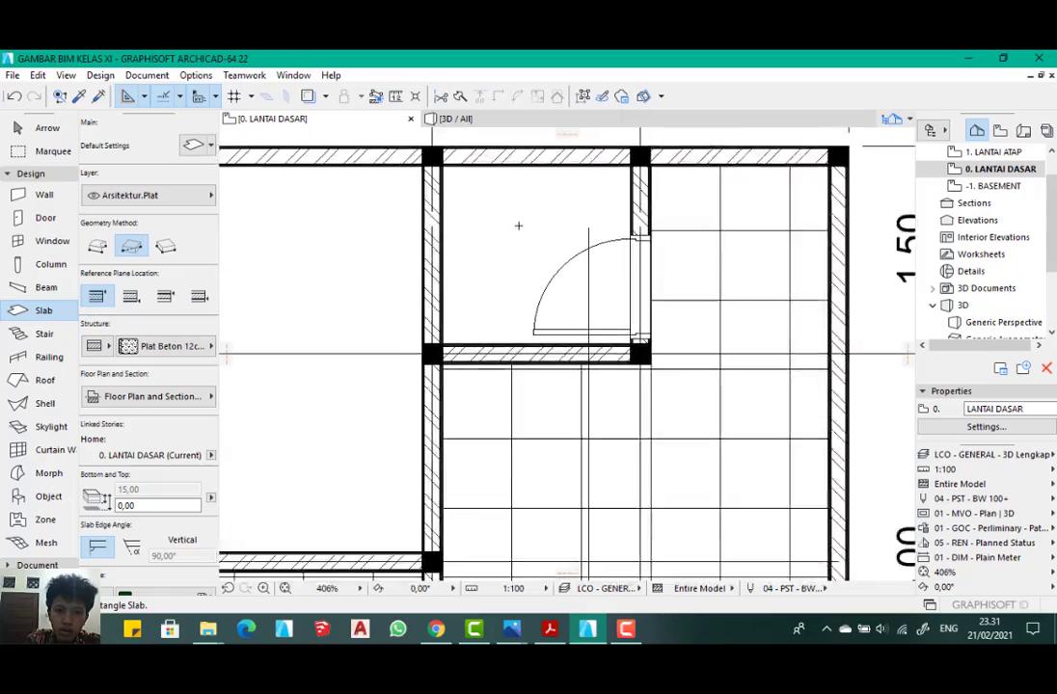
scroll(530, 234, "down", 4)
scroll(529, 234, "up", 4)
scroll(396, 187, "down", 6)
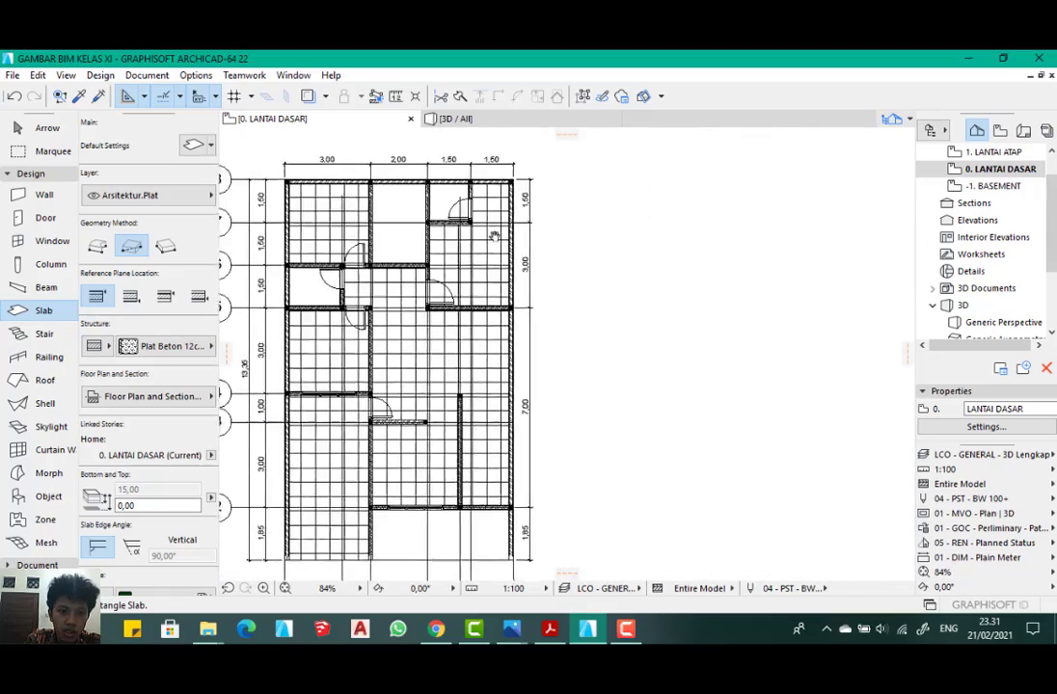
scroll(380, 282, "up", 5)
left_click(48, 127)
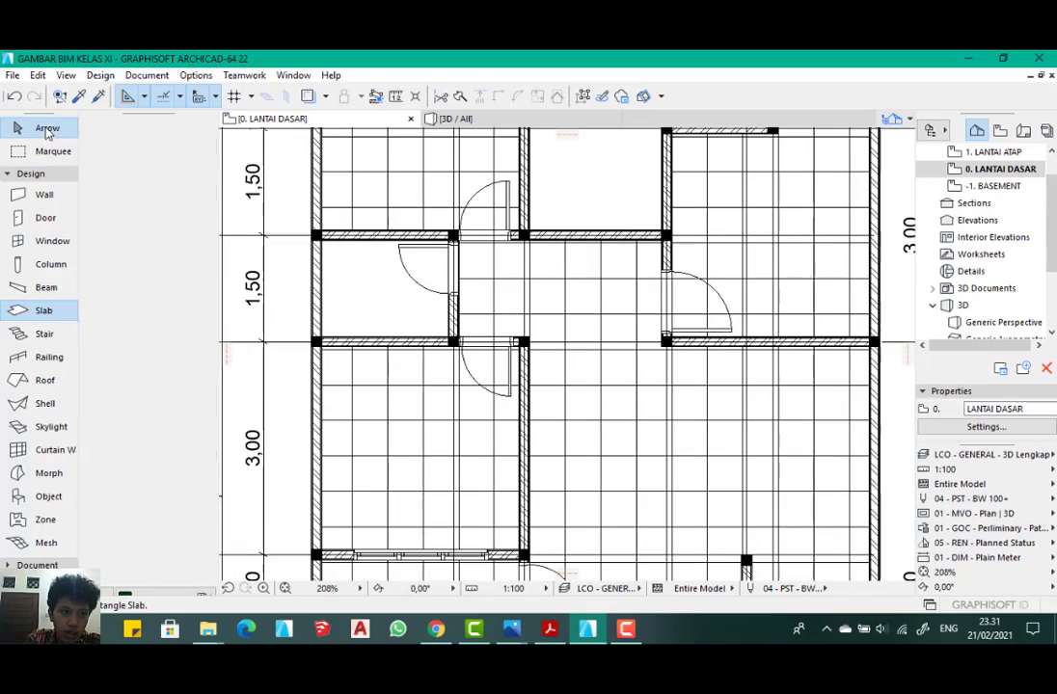
left_click(361, 300)
double_click(365, 301)
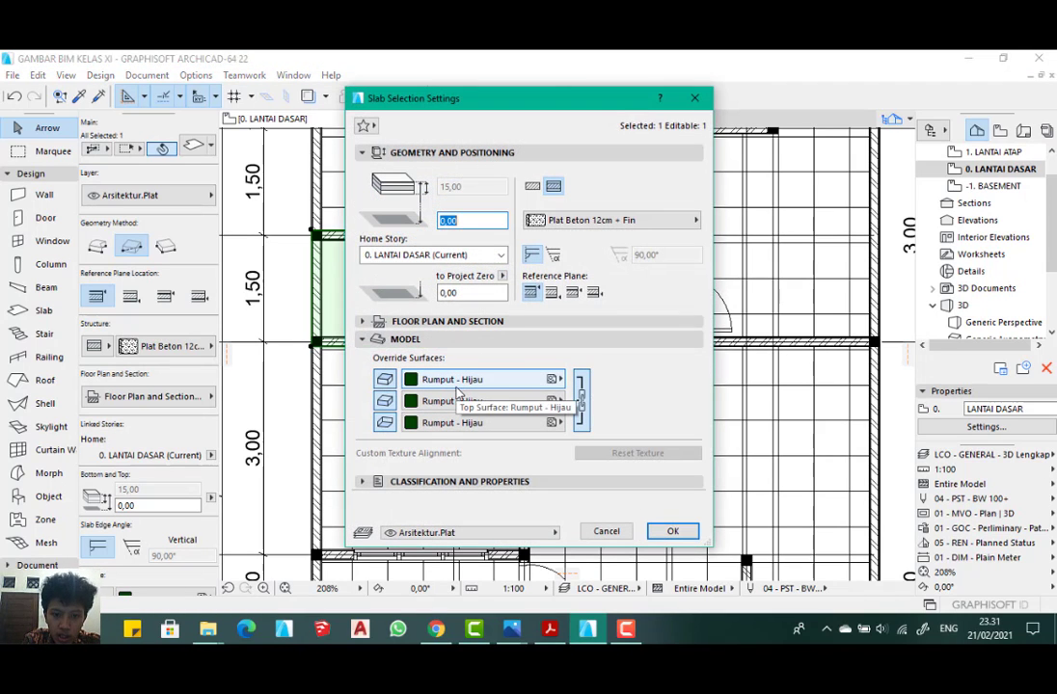
- Set the slab's surface override to Keramik - Roman Universal Blue - 20x20, turn off its edge surface override and apply the settings
left_click(552, 380)
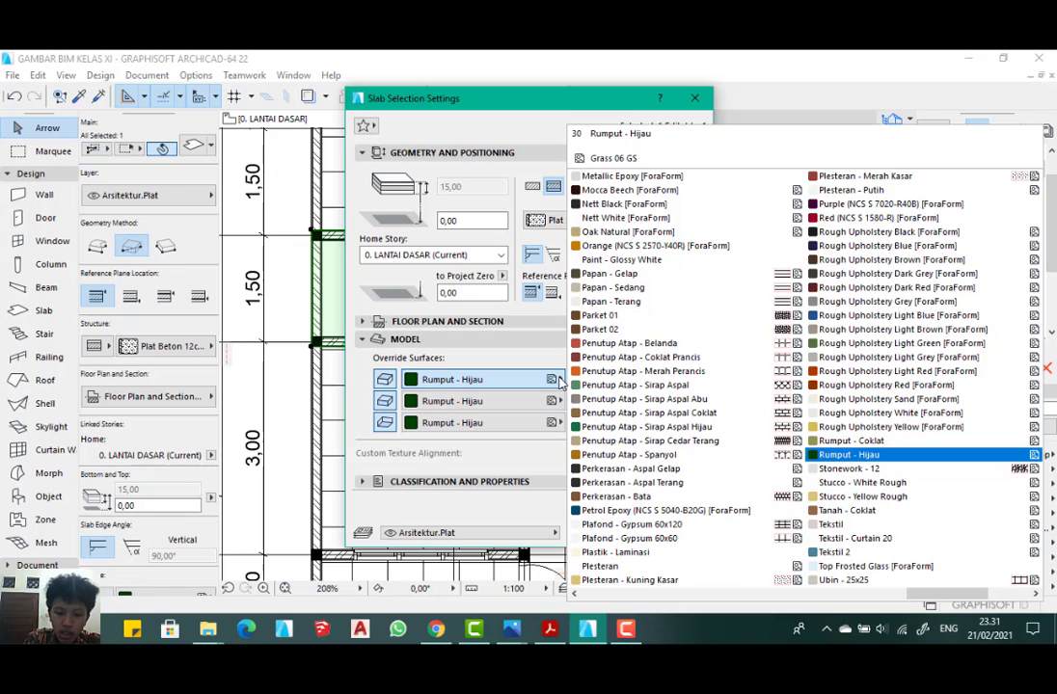
key("k")
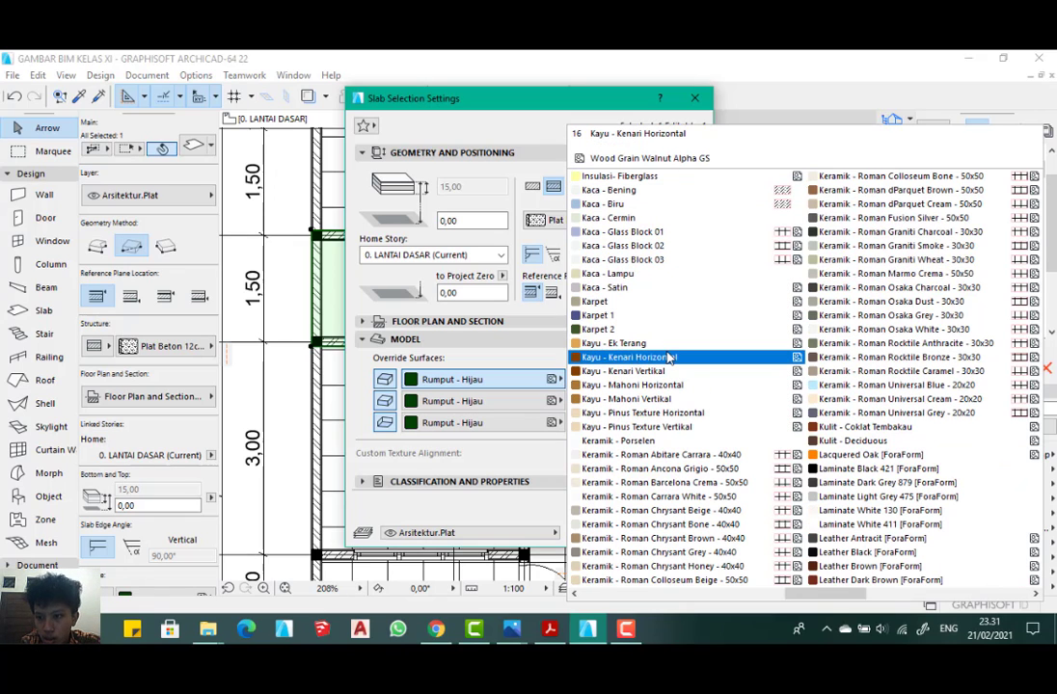
left_click(852, 385)
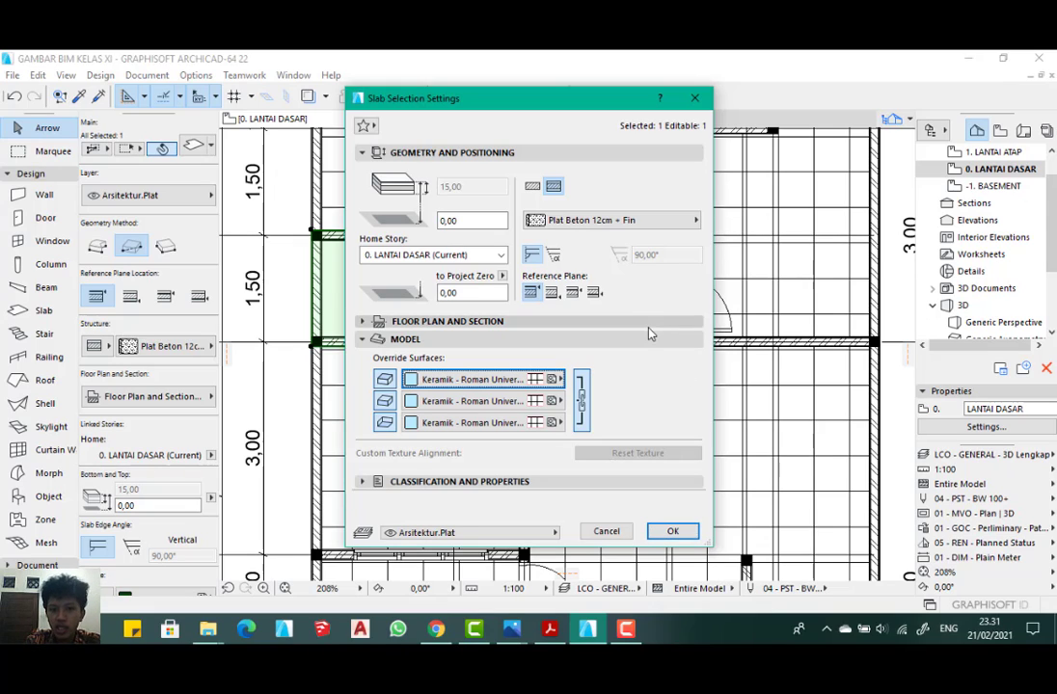
left_click(411, 401)
left_click(410, 423)
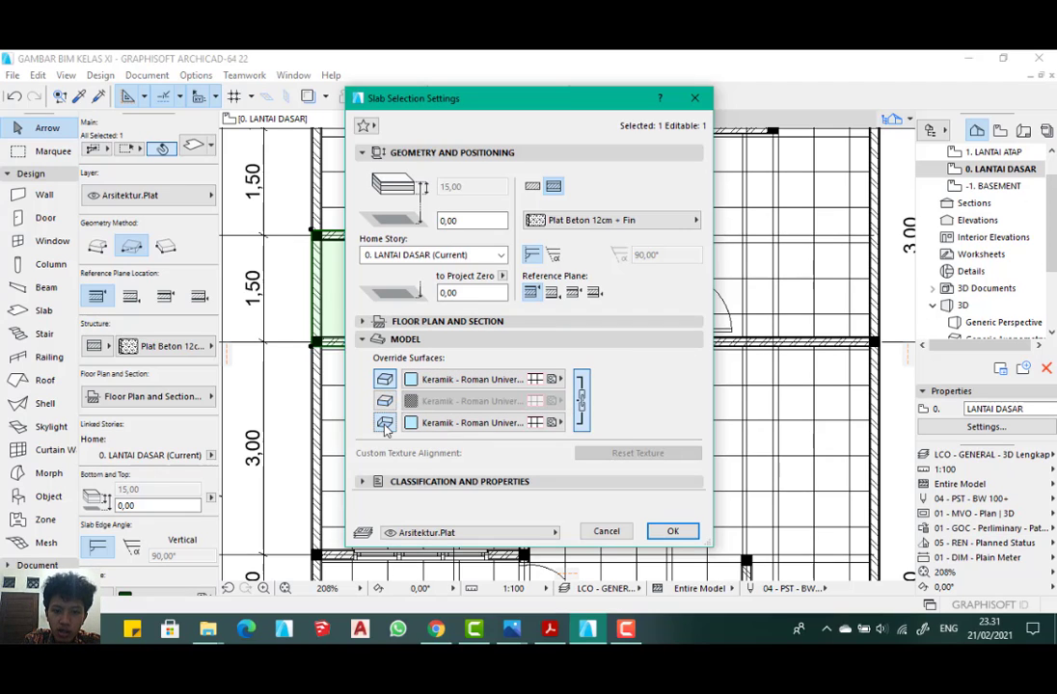
left_click(670, 532)
scroll(424, 324, "down", 2)
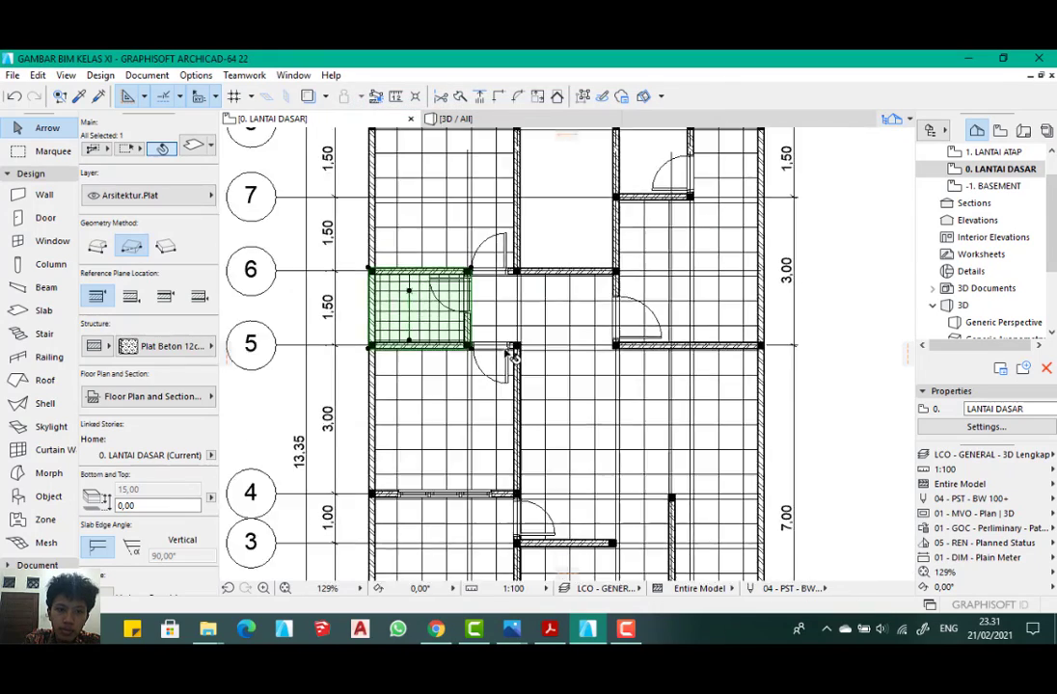
- In the 3D view, set the blue-tiled slab's offset to home story to -5,00 and apply it
scroll(430, 328, "up", 3)
left_click(448, 118)
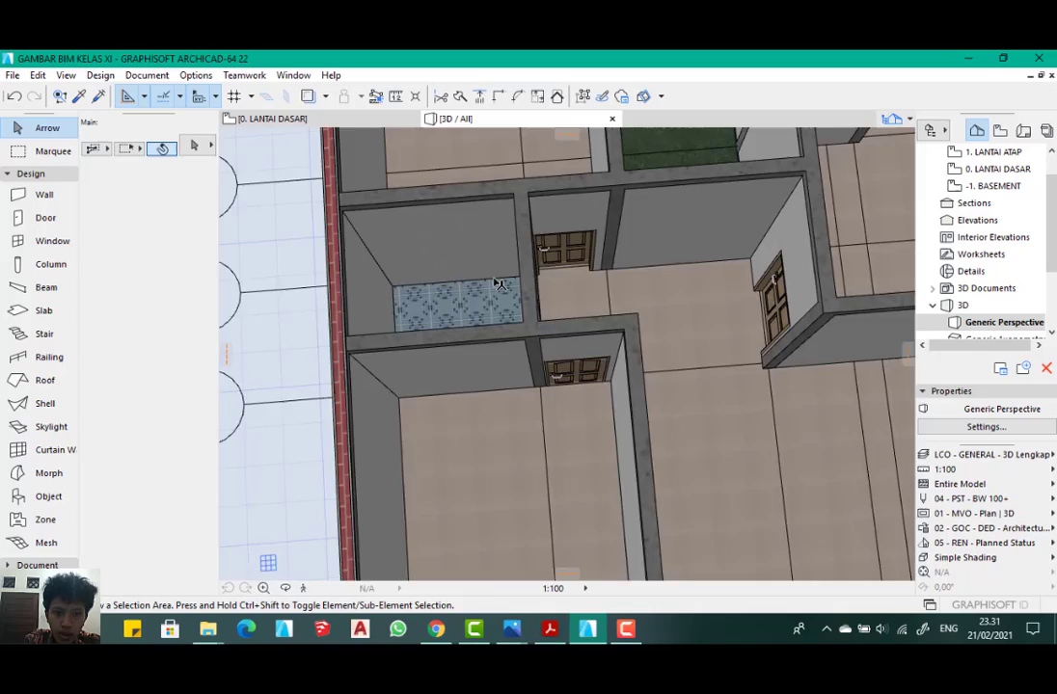
scroll(473, 280, "down", 2)
middle_click_drag(445, 271, 483, 243, "shift")
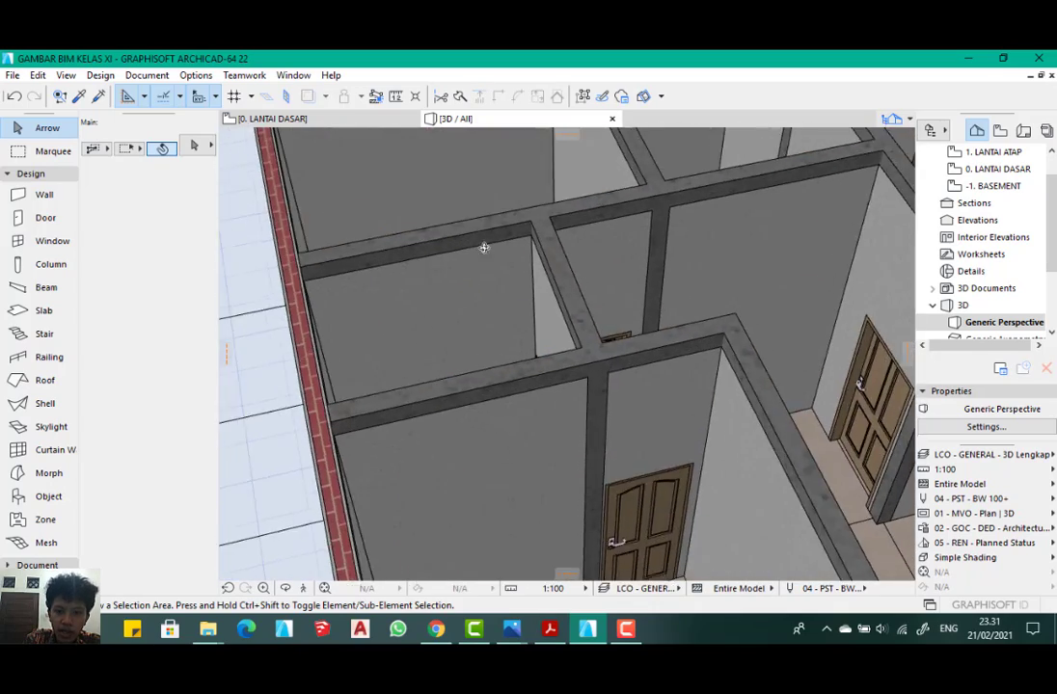
scroll(511, 290, "up", 3)
middle_click_drag(534, 326, 462, 347, "shift")
left_click(462, 347)
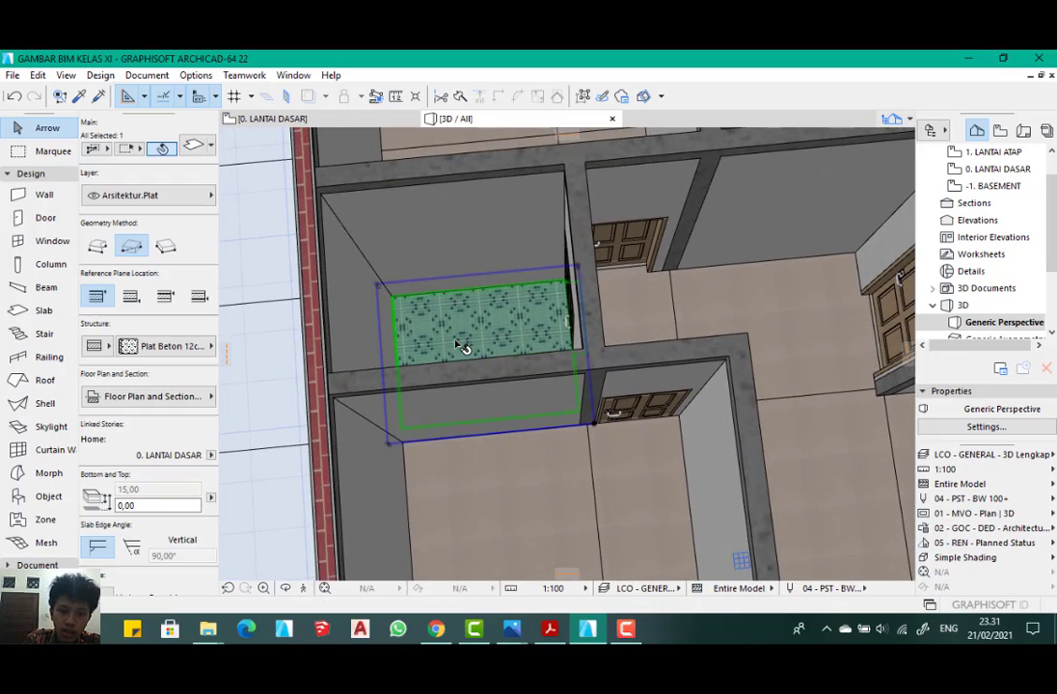
double_click(461, 347)
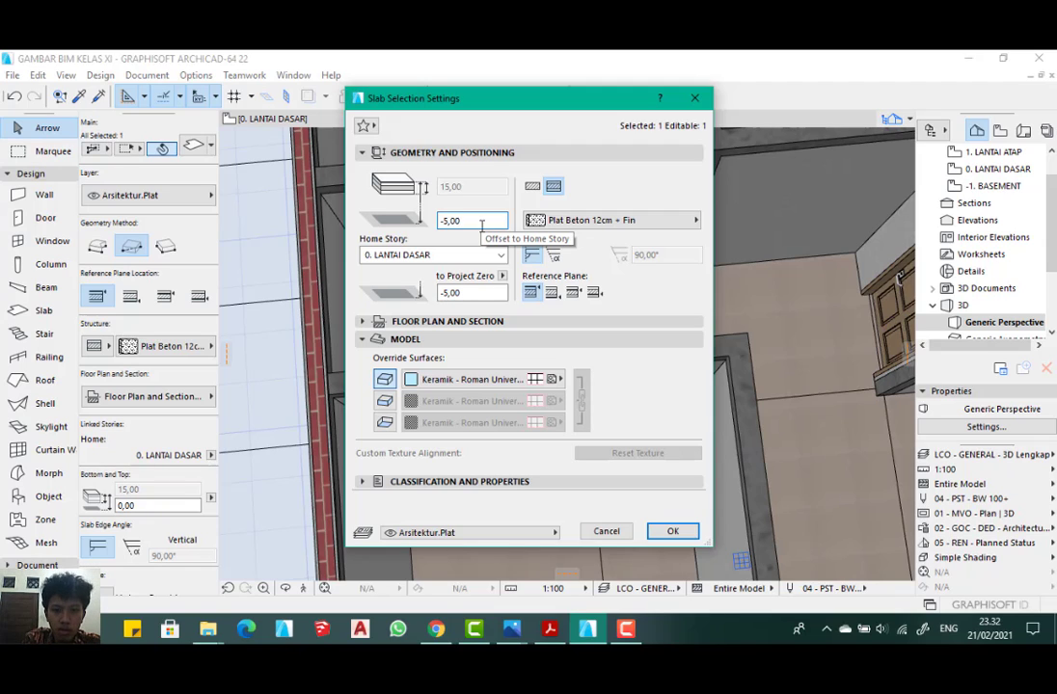
left_click(481, 225)
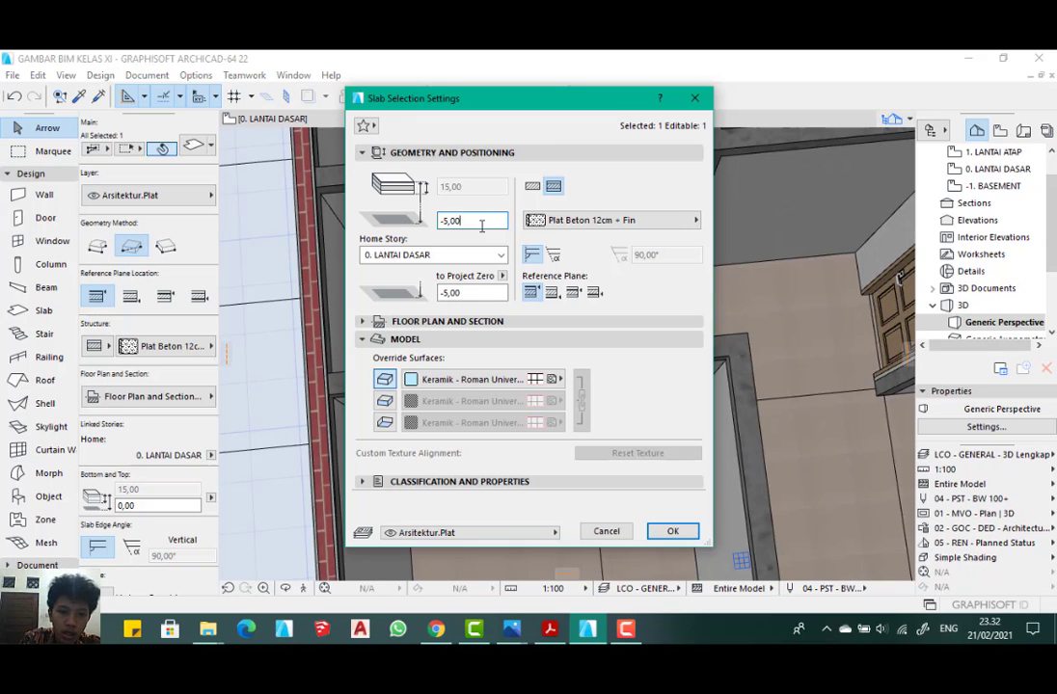
key("Return")
- Examine the lowered blue-tiled floor against the neighbouring rooms from several angles in the 3D view
middle_click_drag(492, 231, 562, 223, "shift")
scroll(620, 275, "up", 3)
scroll(562, 223, "down", 3)
scroll(601, 332, "down", 5)
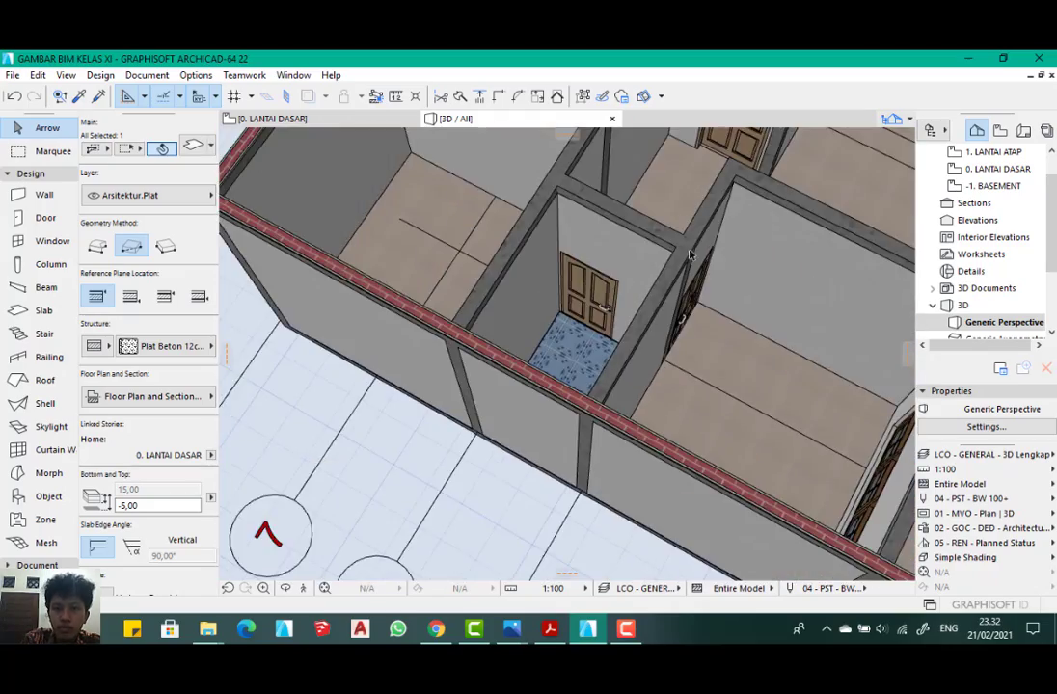
middle_click_drag(602, 333, 608, 286, "shift")
scroll(608, 286, "down", 2)
scroll(608, 286, "down", 3)
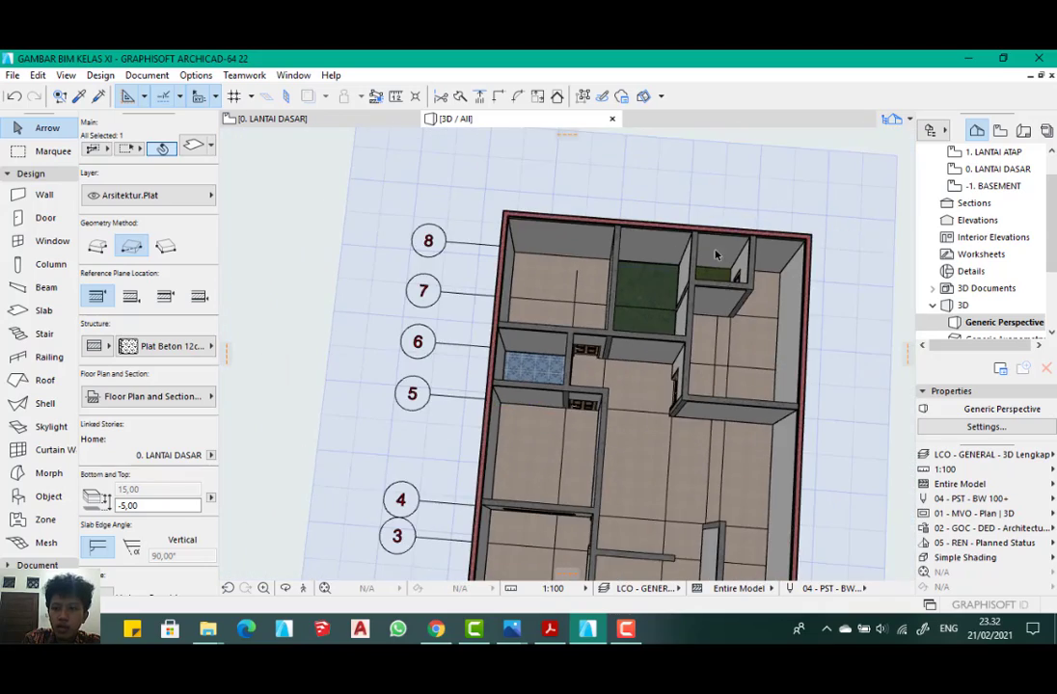
scroll(596, 235, "up", 3)
scroll(596, 236, "down", 3)
scroll(463, 398, "up", 3)
scroll(463, 397, "up", 2)
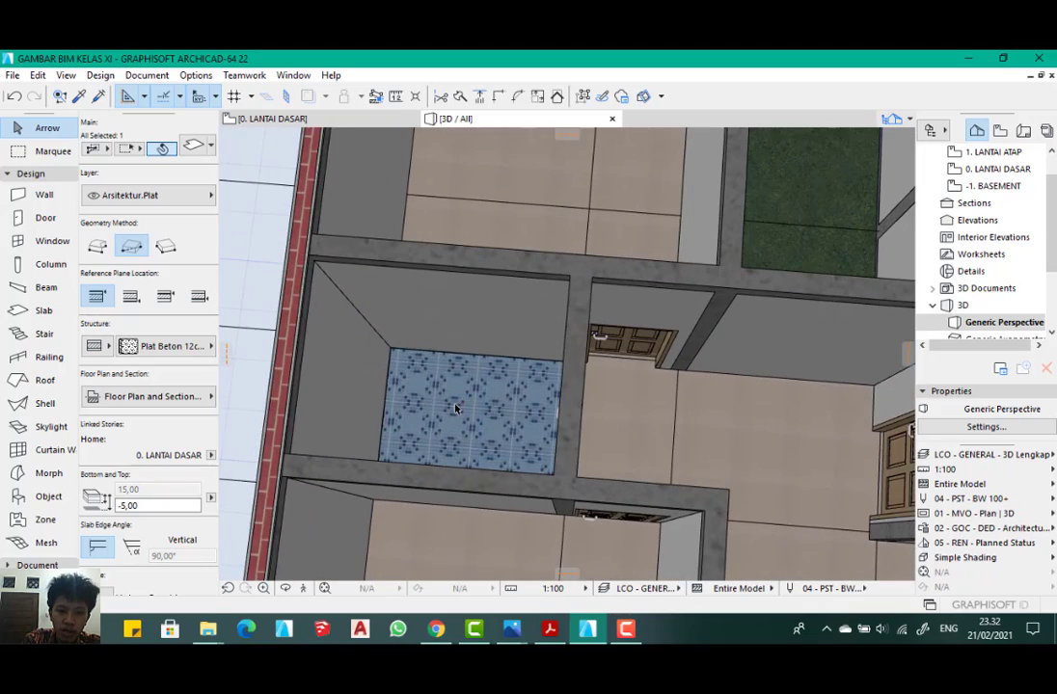
left_click(459, 397)
key("Escape")
key("Escape")
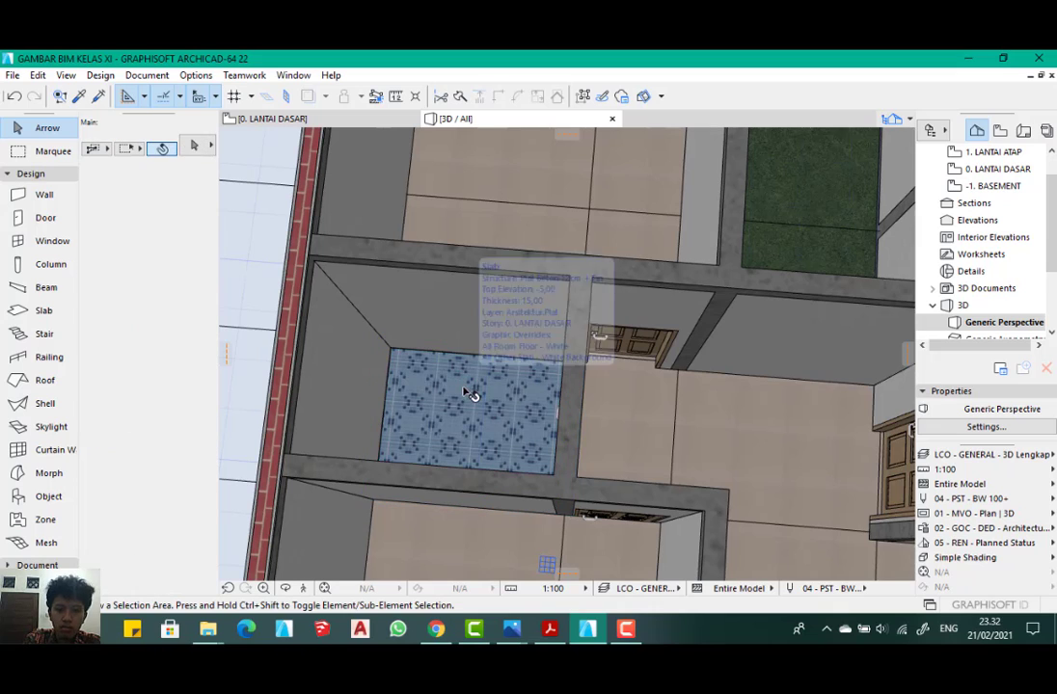
- On the LANTAI DASAR plan, copy all settings of the slab between axes 5 and 6 to the small-room slab between axes 7 and 8
left_click(355, 121)
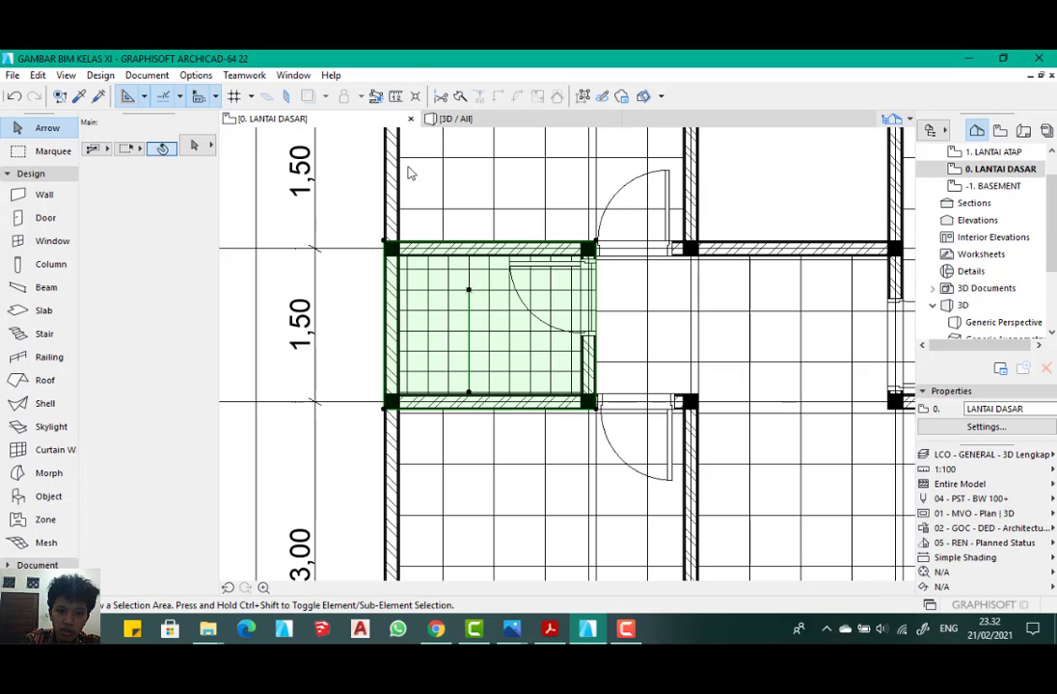
scroll(461, 277, "down", 5)
scroll(461, 267, "up", 3)
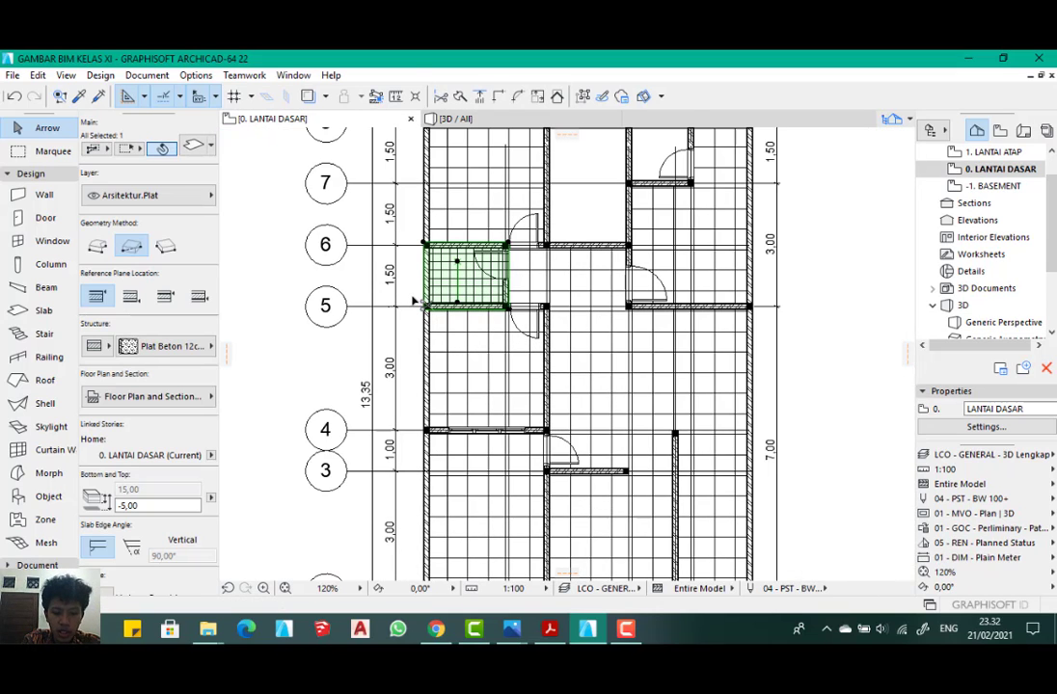
scroll(439, 276, "up", 2)
key("Escape")
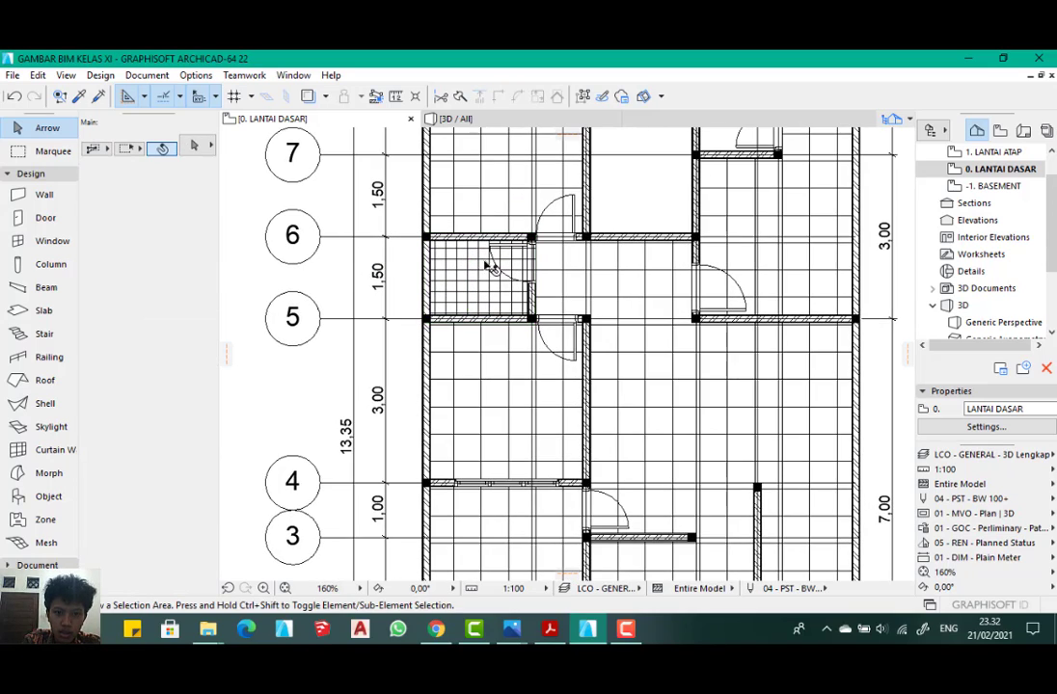
scroll(473, 279, "up", 3)
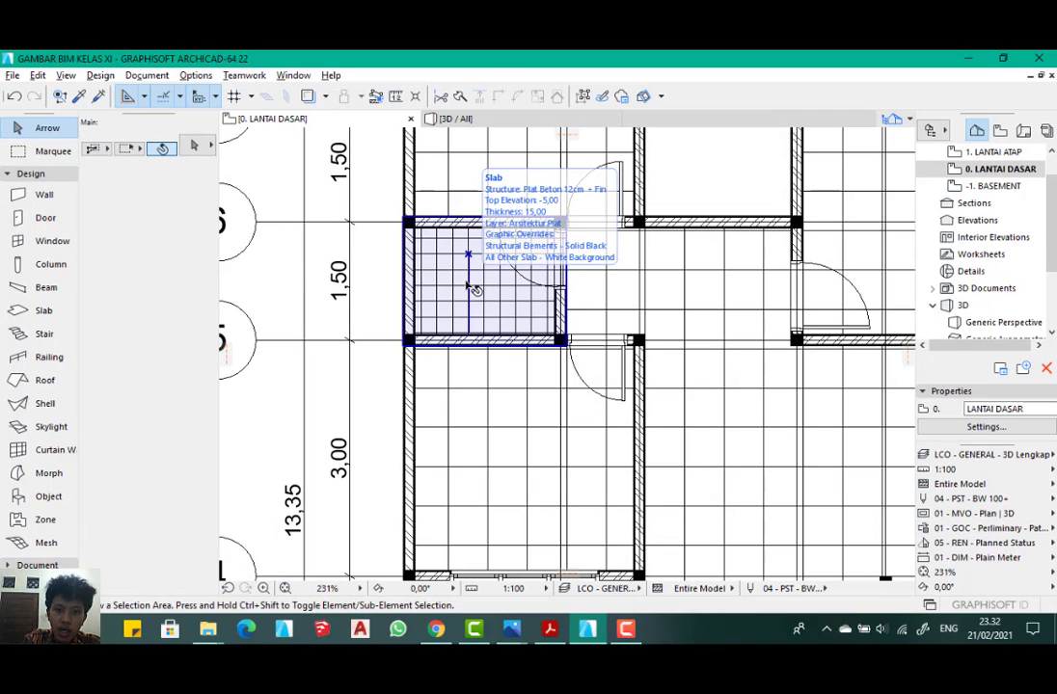
left_click(490, 279, "alt")
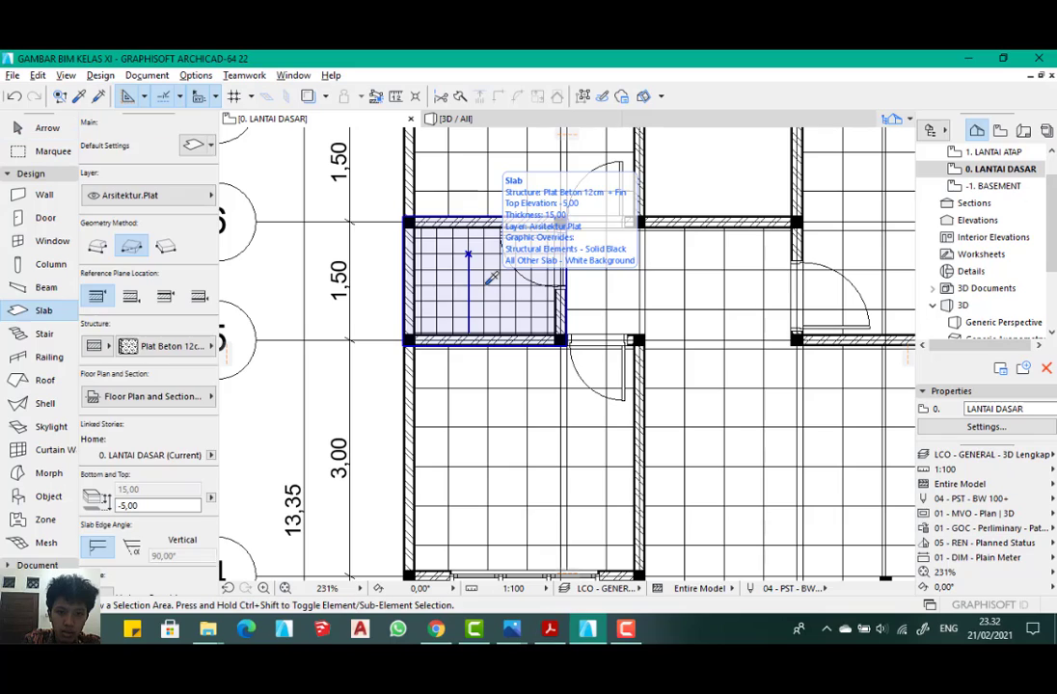
scroll(312, 319, "down", 8)
scroll(417, 249, "up", 10)
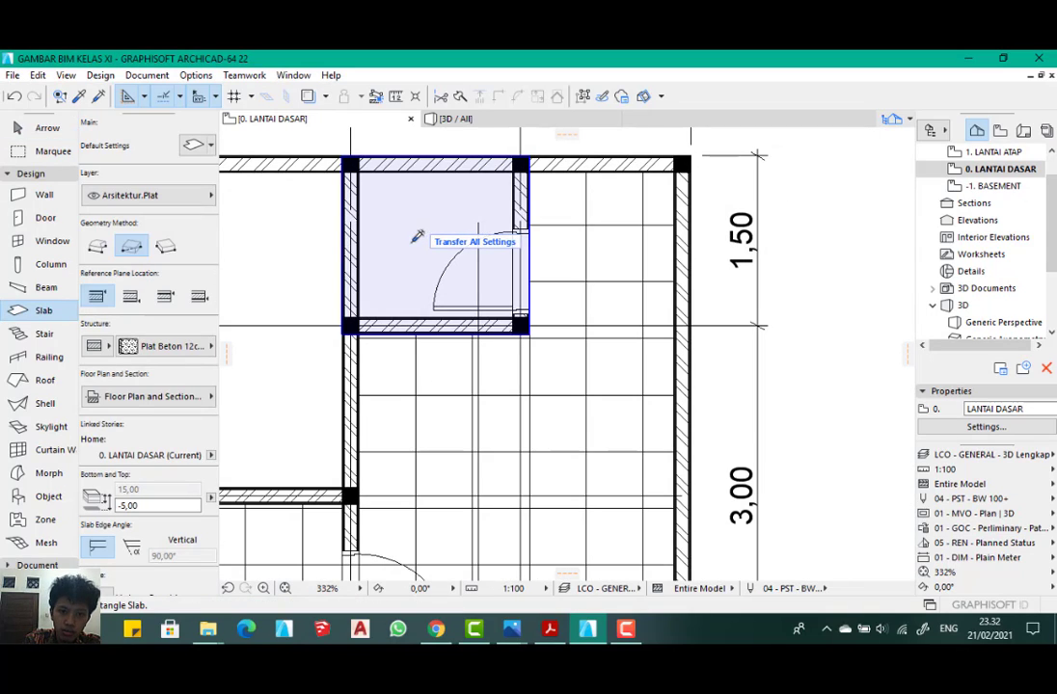
left_click(416, 236, "ctrl+alt")
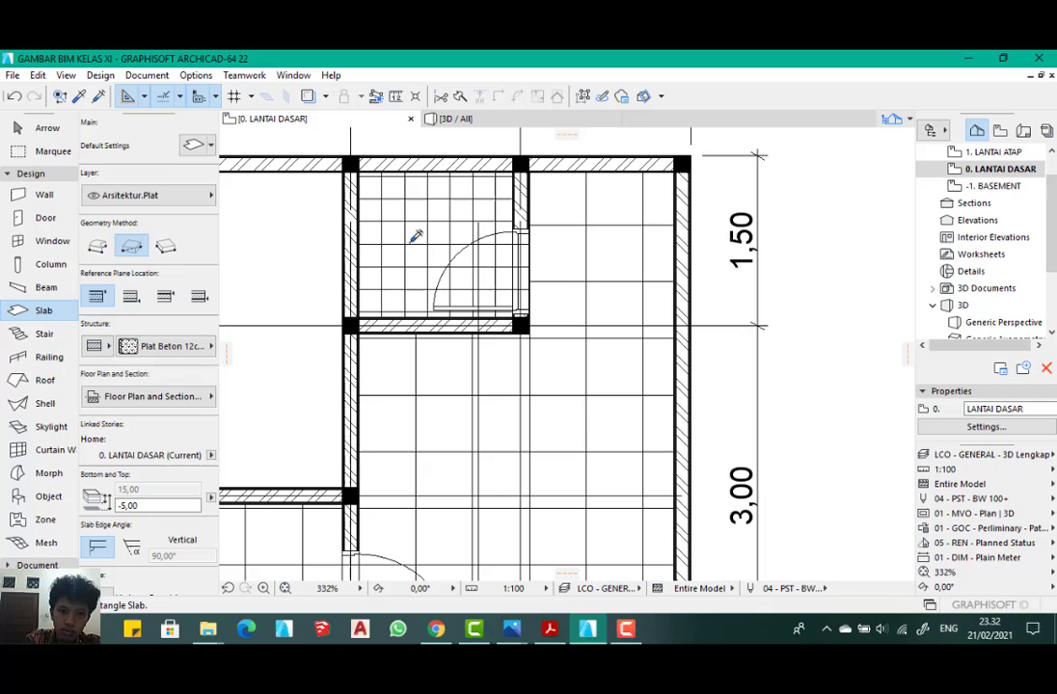
- Examine the floor finishes of both small rooms and the front area of the house in the 3D view
left_click(485, 118)
scroll(469, 299, "down", 3)
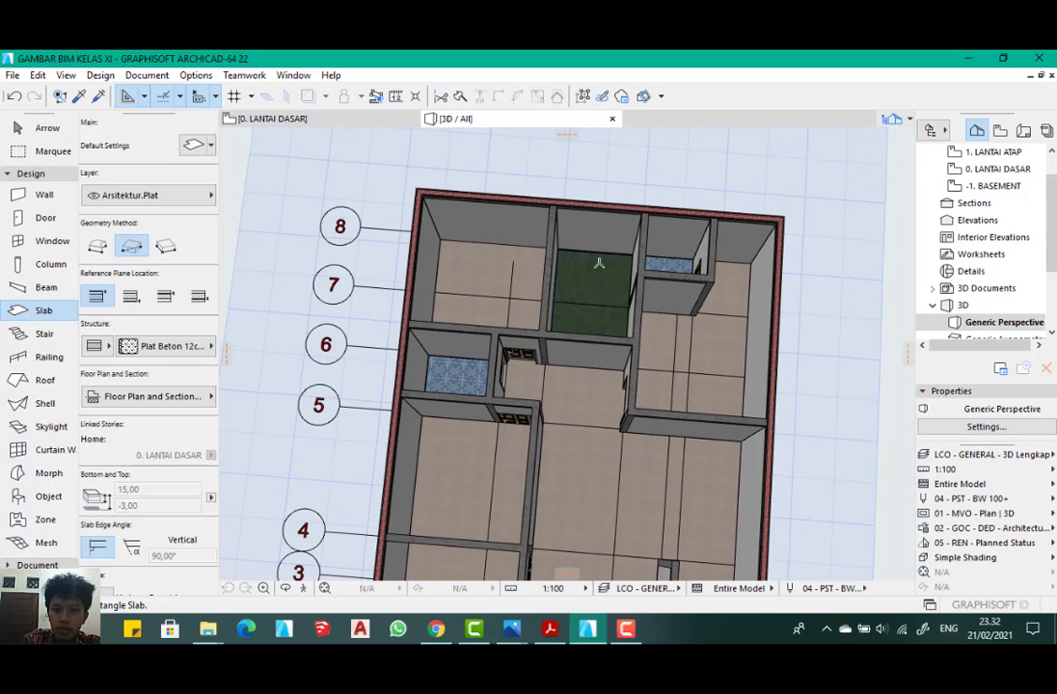
scroll(702, 252, "up", 5)
scroll(560, 286, "down", 5)
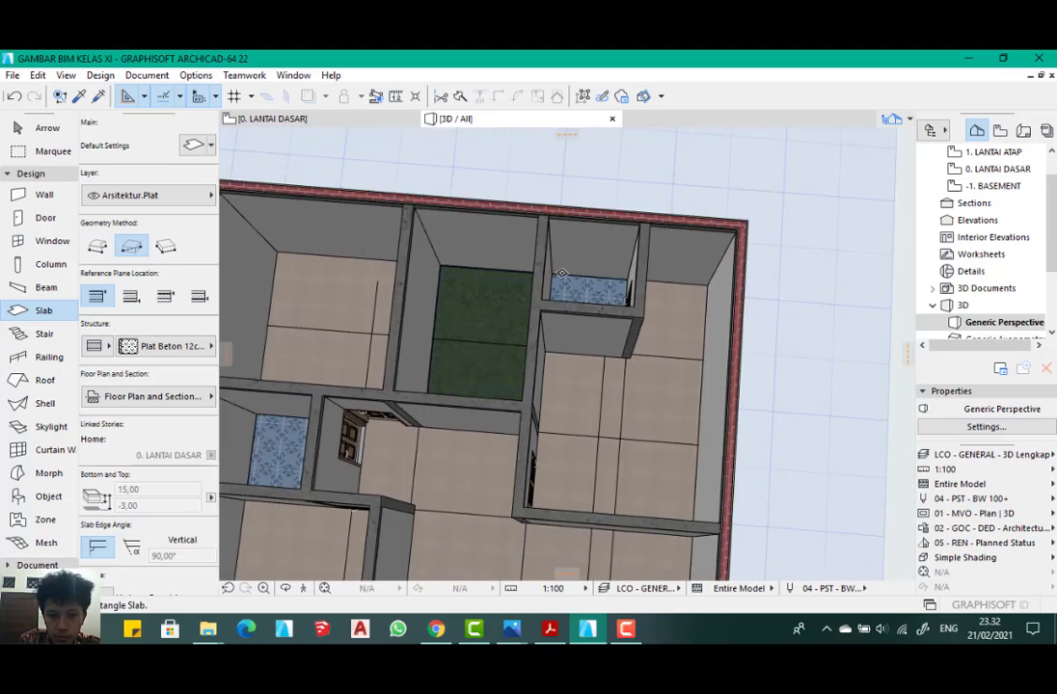
scroll(520, 285, "up", 4)
scroll(537, 306, "down", 1)
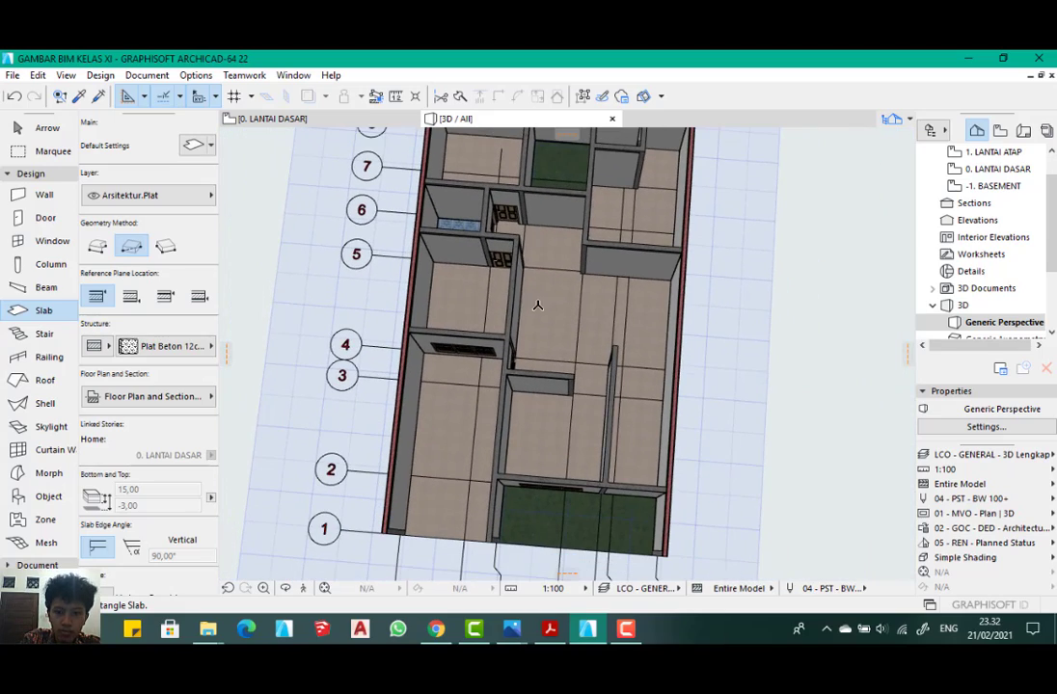
middle_click_drag(508, 270, 461, 439, "shift")
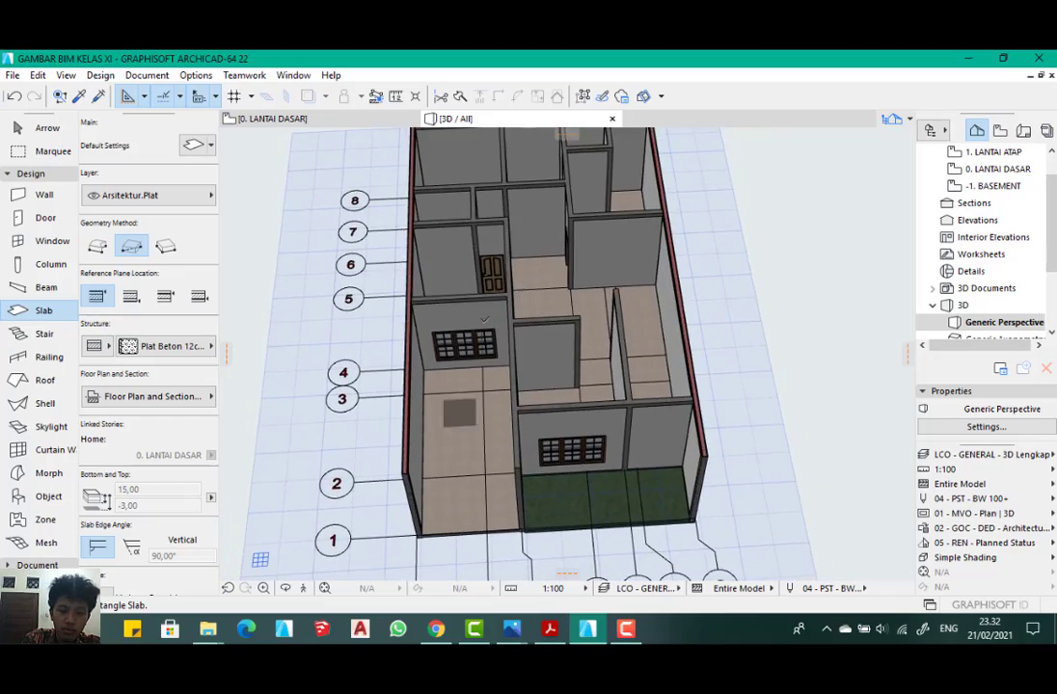
scroll(461, 439, "down", 2)
scroll(461, 439, "up", 8)
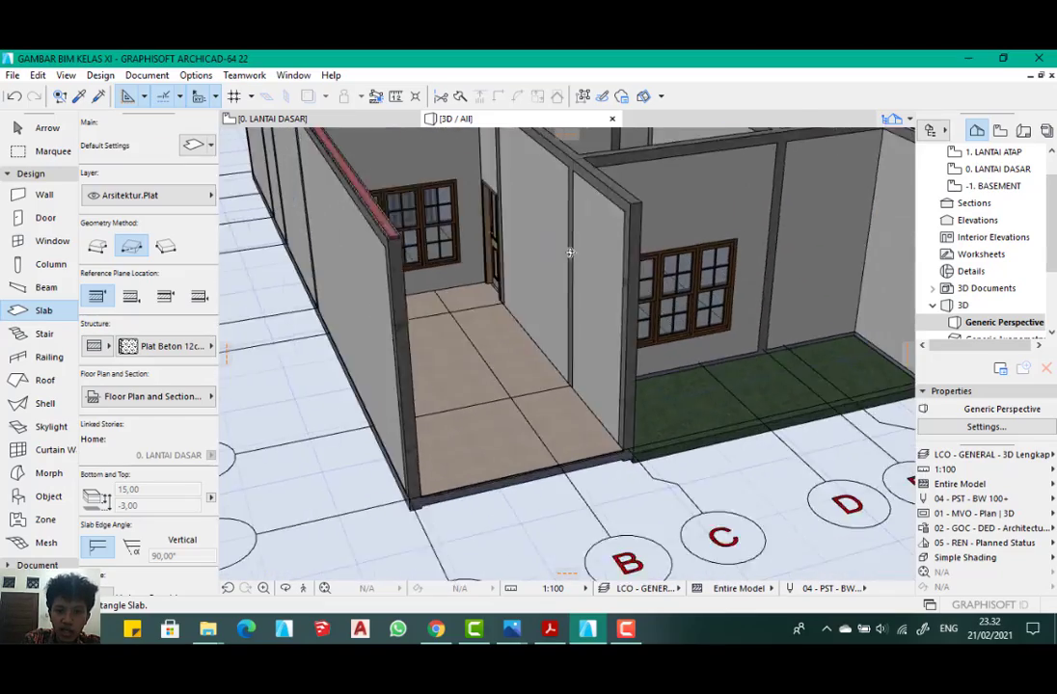
mouse_move(574, 237)
middle_mouse_down("shift")
mouse_move(429, 273)
mouse_move(491, 347)
mouse_move(567, 232)
middle_mouse_up("shift")
scroll(718, 211, "down", 3)
scroll(660, 239, "up", 1)
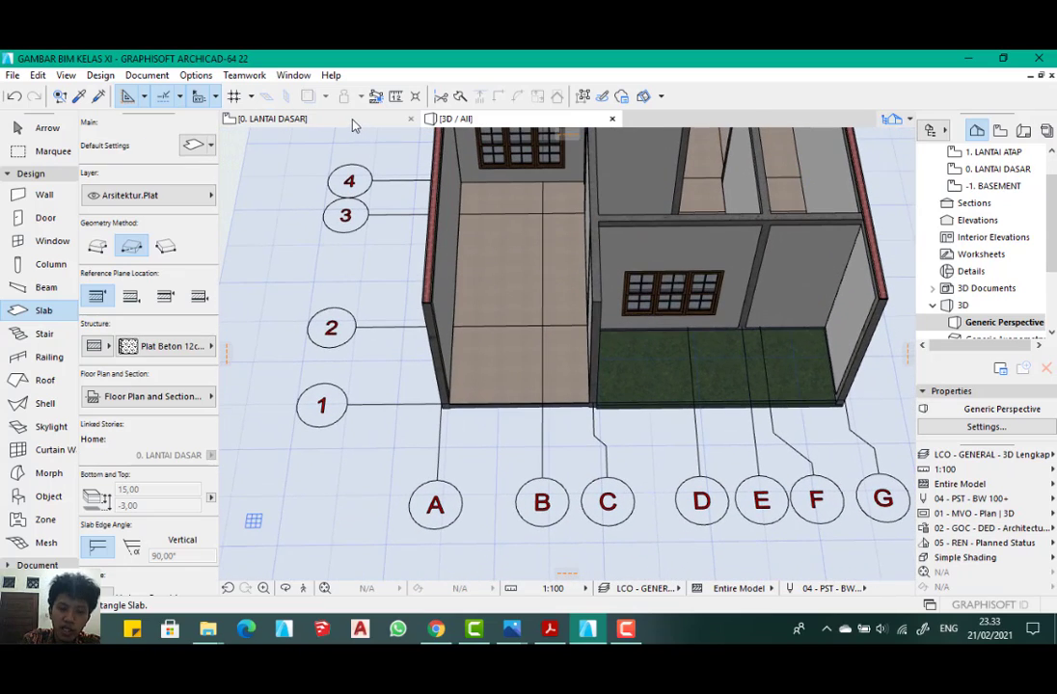
- On the LANTAI DASAR plan, subtract from the main floor slab the rectangle from the column at axes A/4 to the column at C/1
left_click(353, 122)
scroll(388, 434, "down", 5)
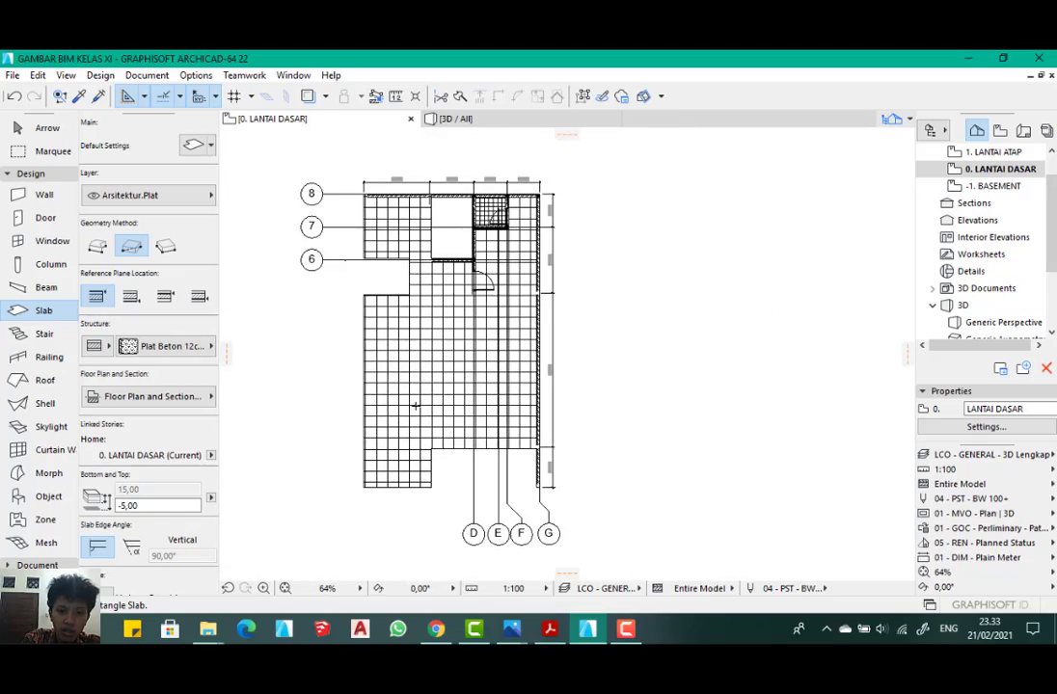
scroll(389, 434, "up", 4)
scroll(487, 297, "down", 2)
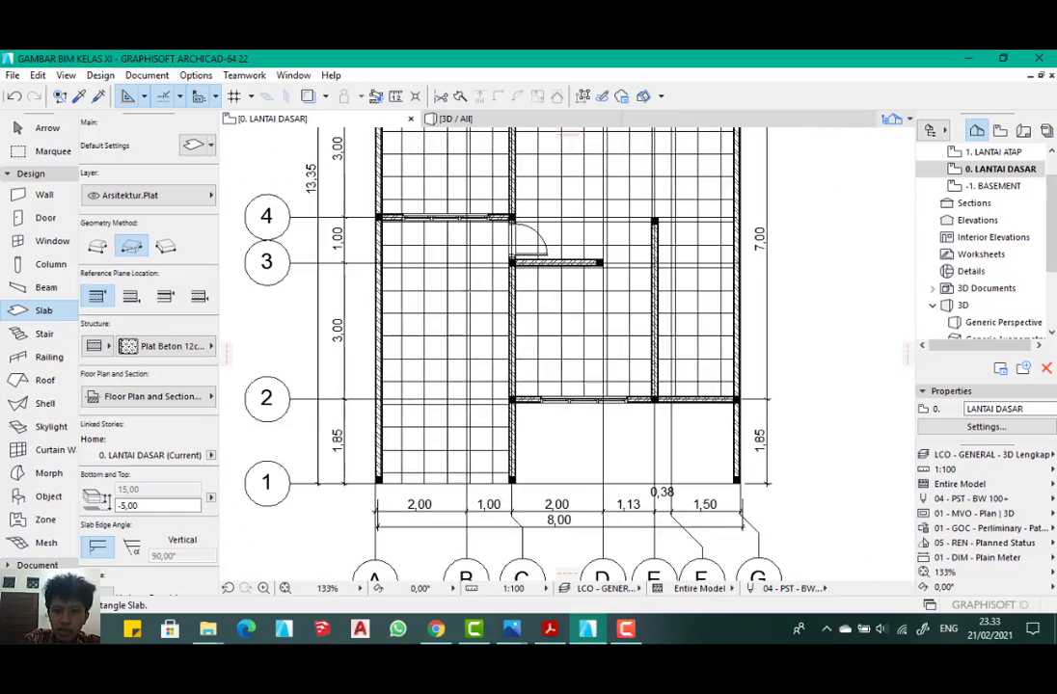
scroll(425, 242, "up", 3)
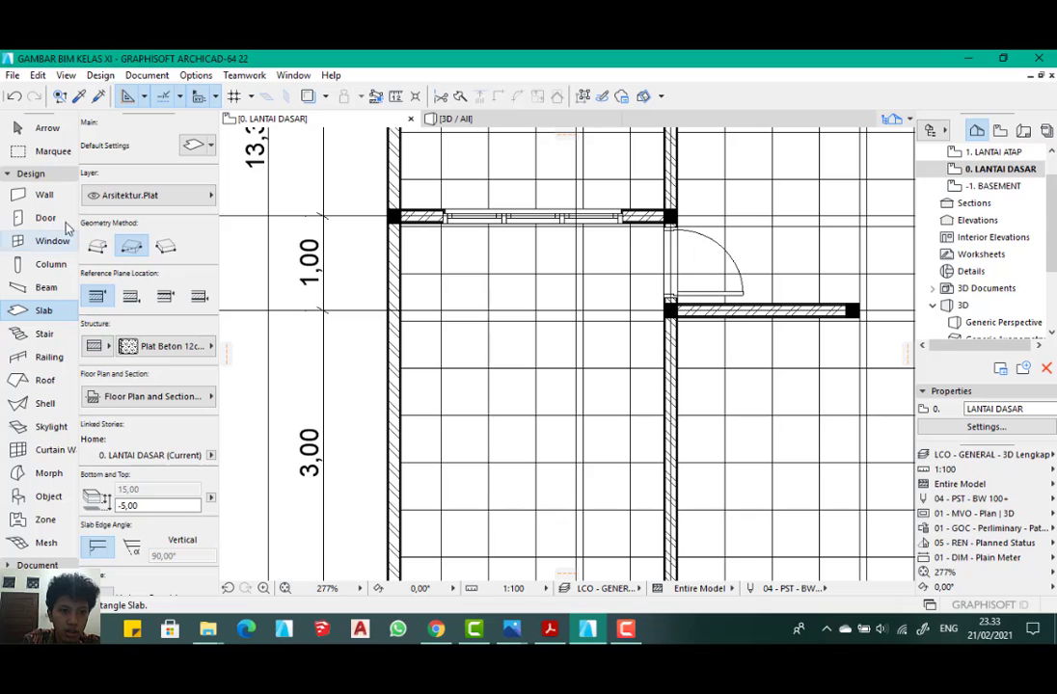
left_click(44, 127)
left_click(522, 323)
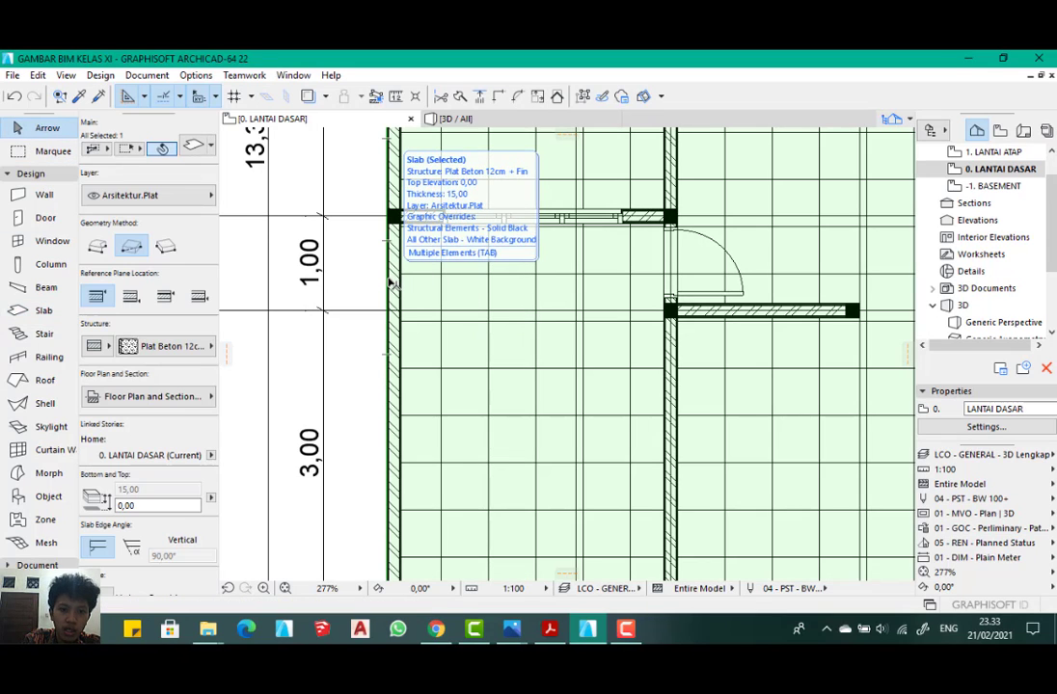
left_click(394, 160)
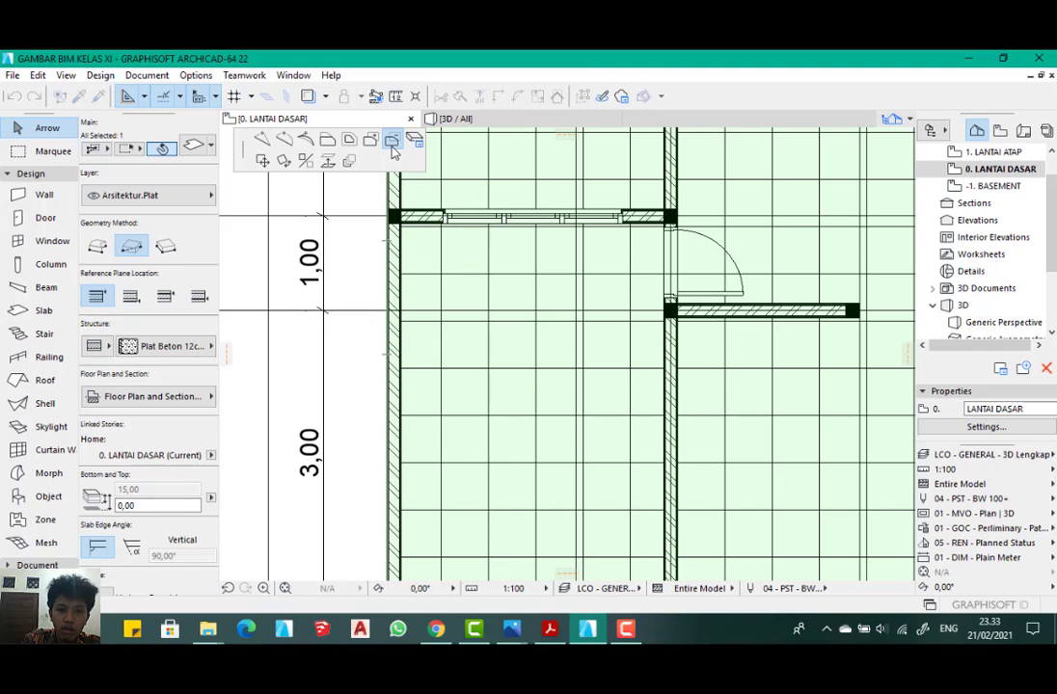
left_click(392, 142)
scroll(371, 227, "up", 4)
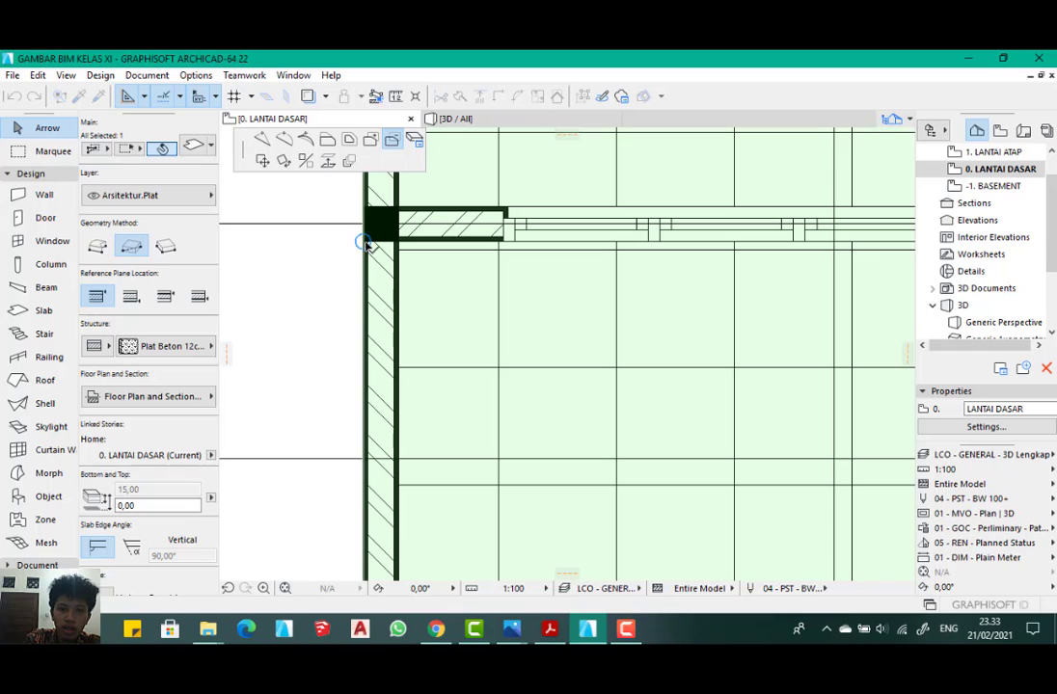
left_click(363, 242)
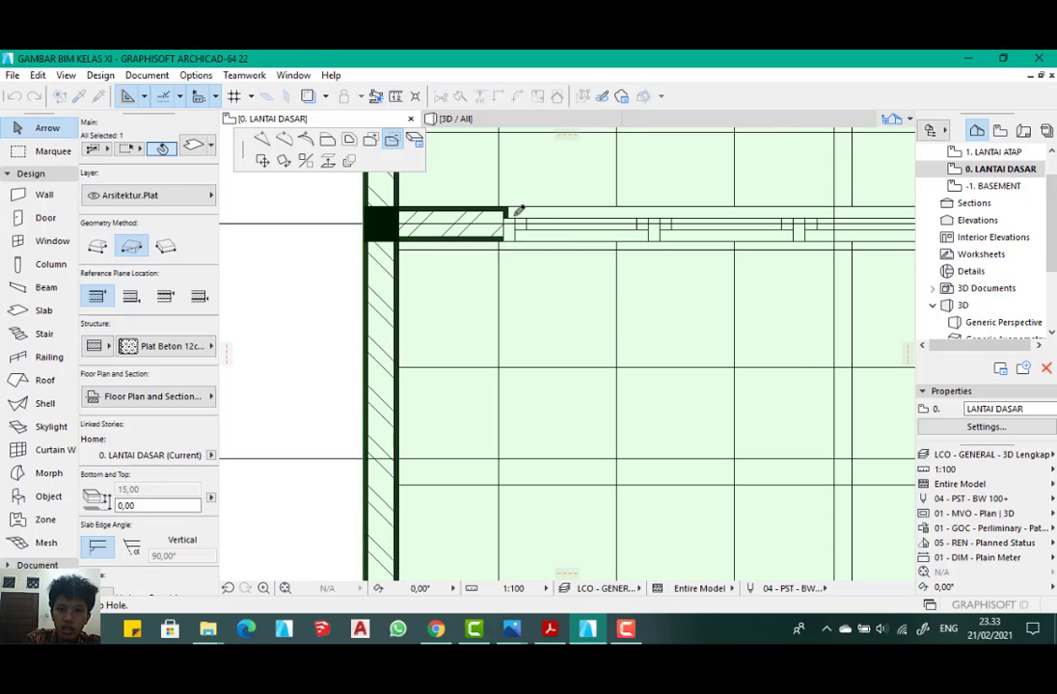
scroll(511, 217, "down", 3)
scroll(675, 217, "down", 3)
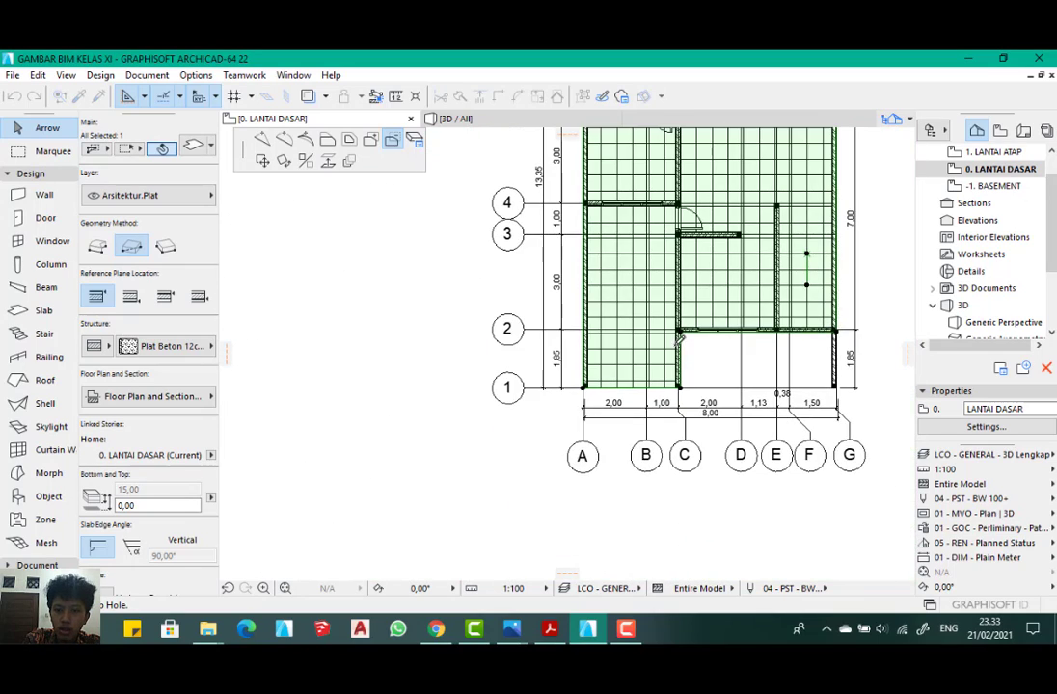
scroll(675, 366, "up", 6)
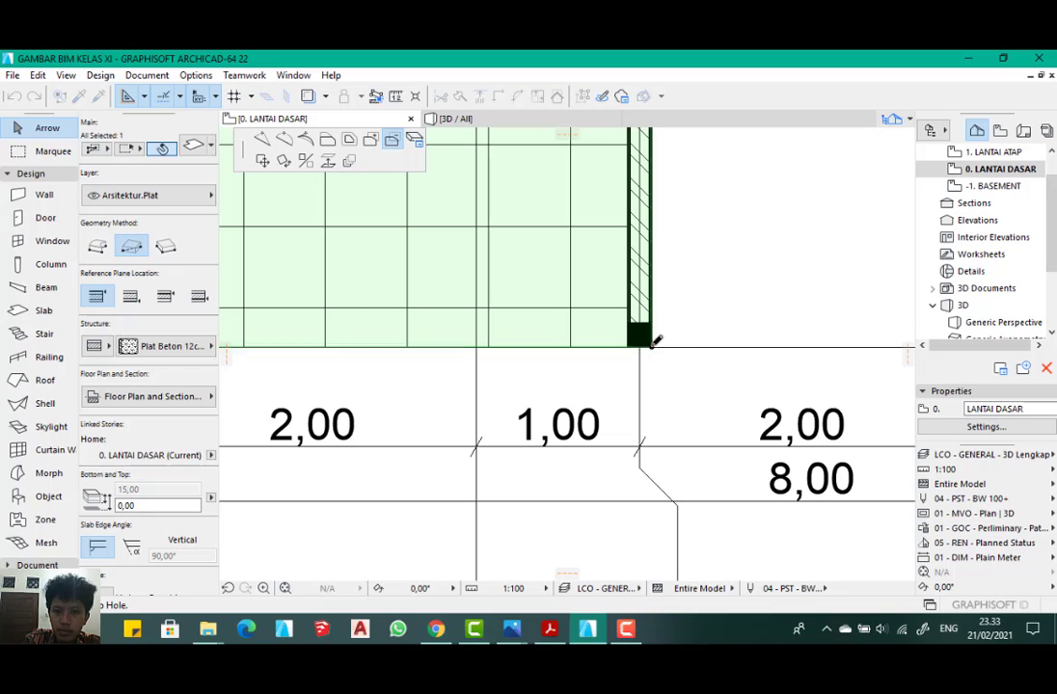
left_click(648, 344)
scroll(585, 324, "down", 3)
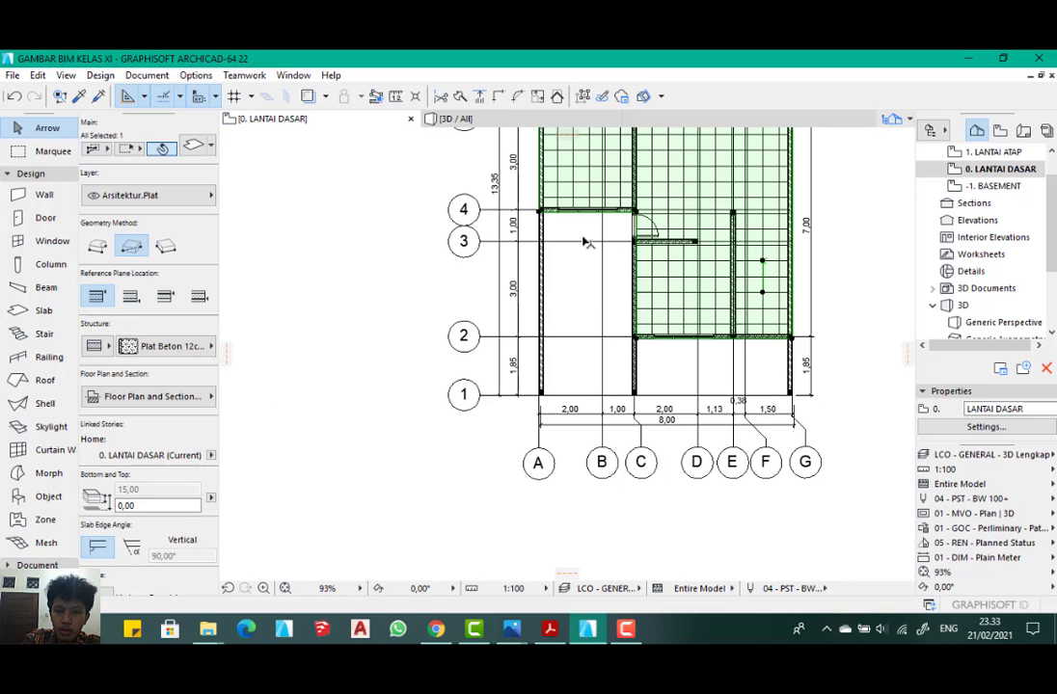
scroll(585, 243, "up", 4)
scroll(573, 232, "up", 2)
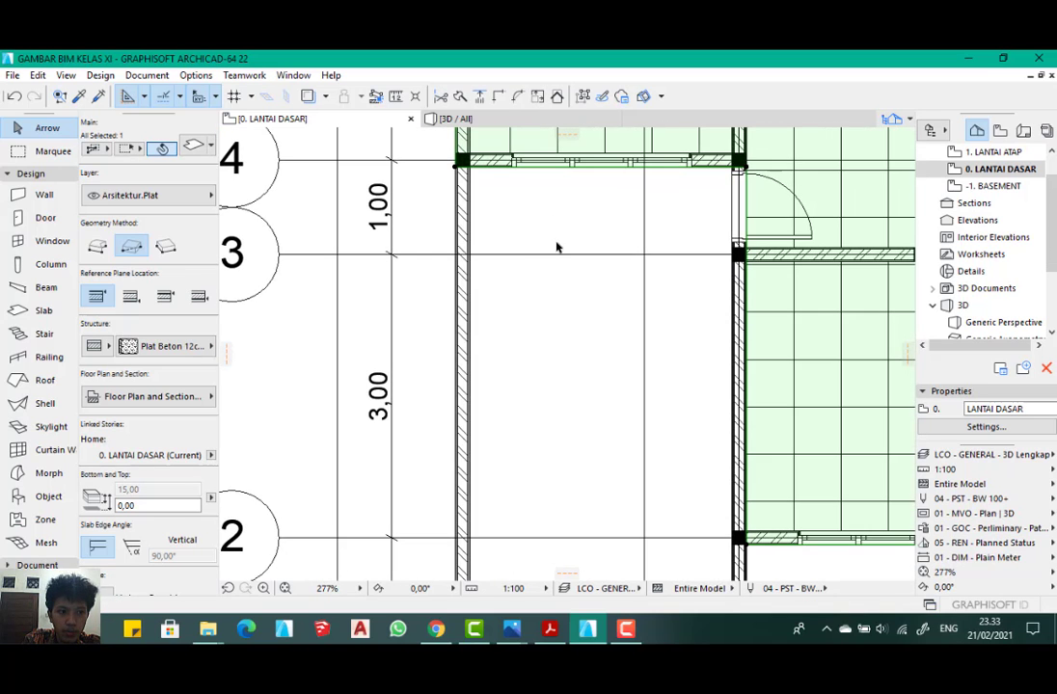
left_click(43, 310)
scroll(473, 162, "up", 5)
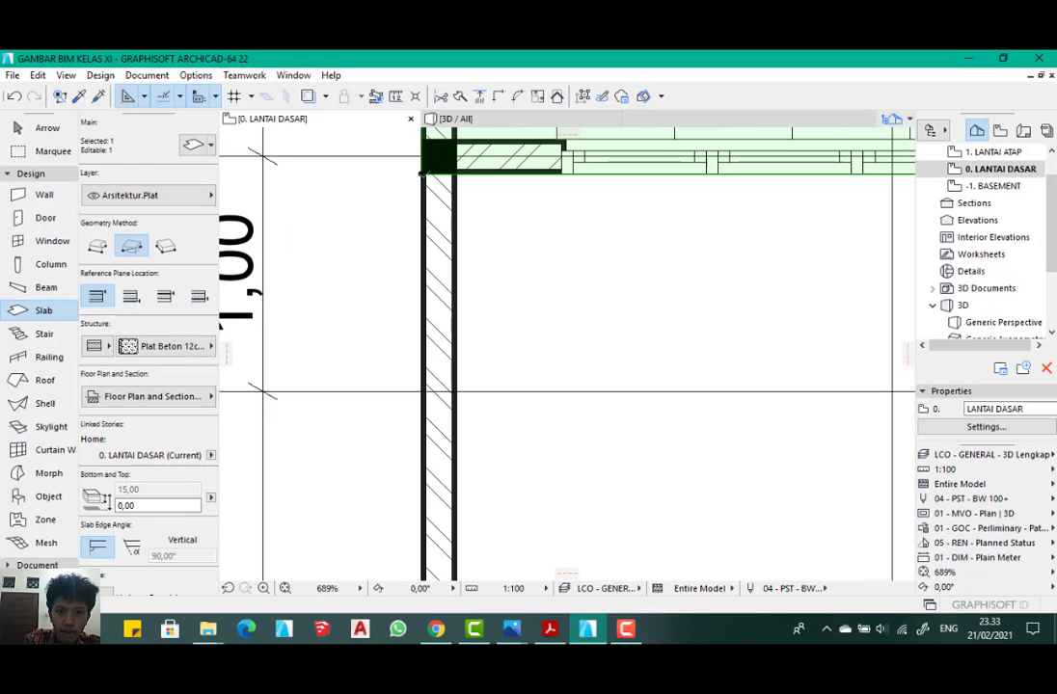
left_click(421, 174)
scroll(465, 170, "down", 4)
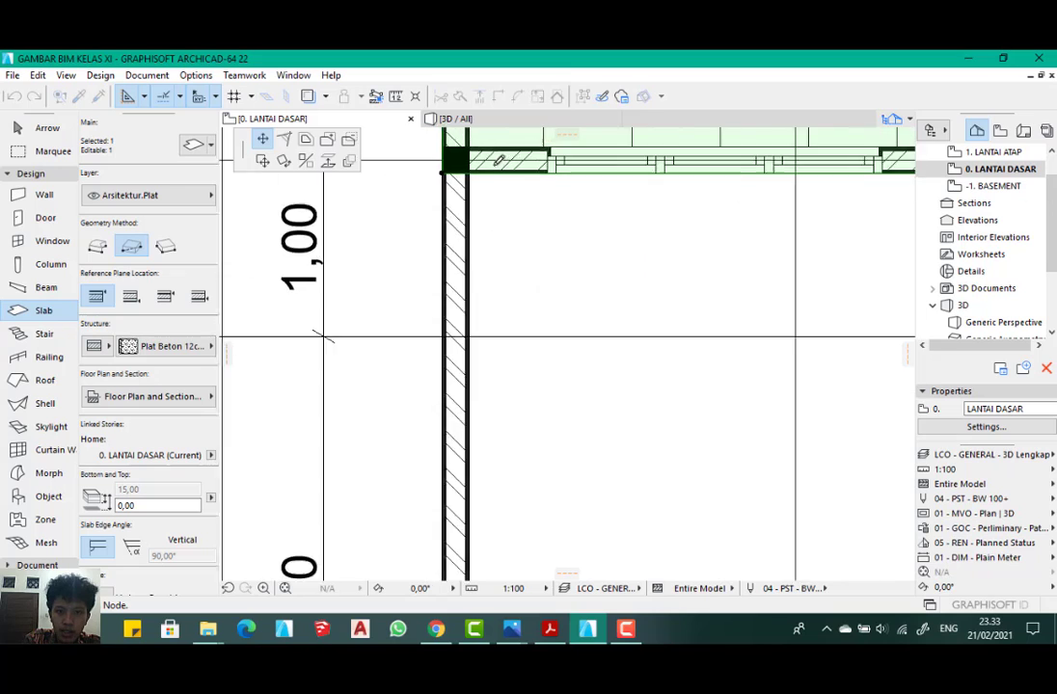
key("Escape")
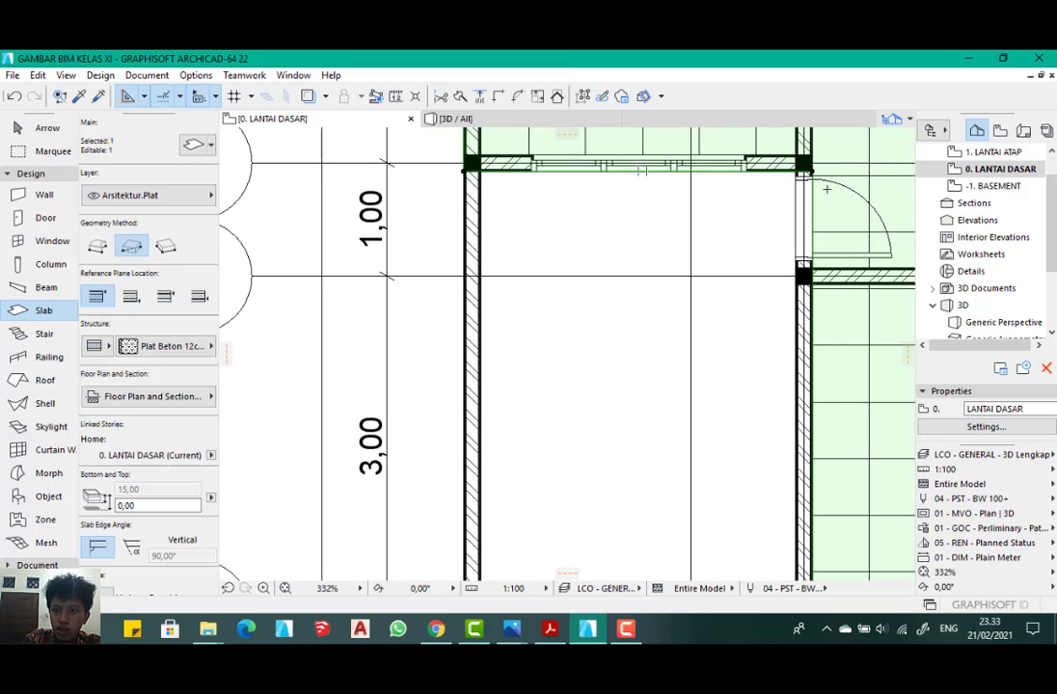
key("Escape")
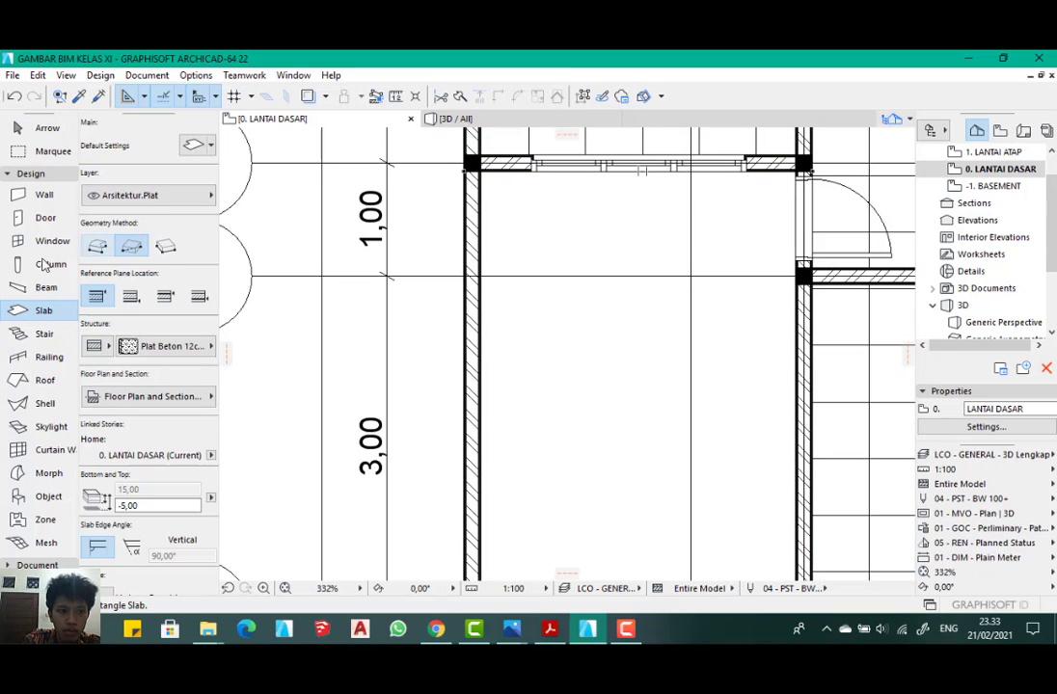
- Draw a rectangular slab of about 307.5 by 577.5 from the column at A/4 to the column at C/1 and check it in 3D
scroll(453, 173, "up", 3)
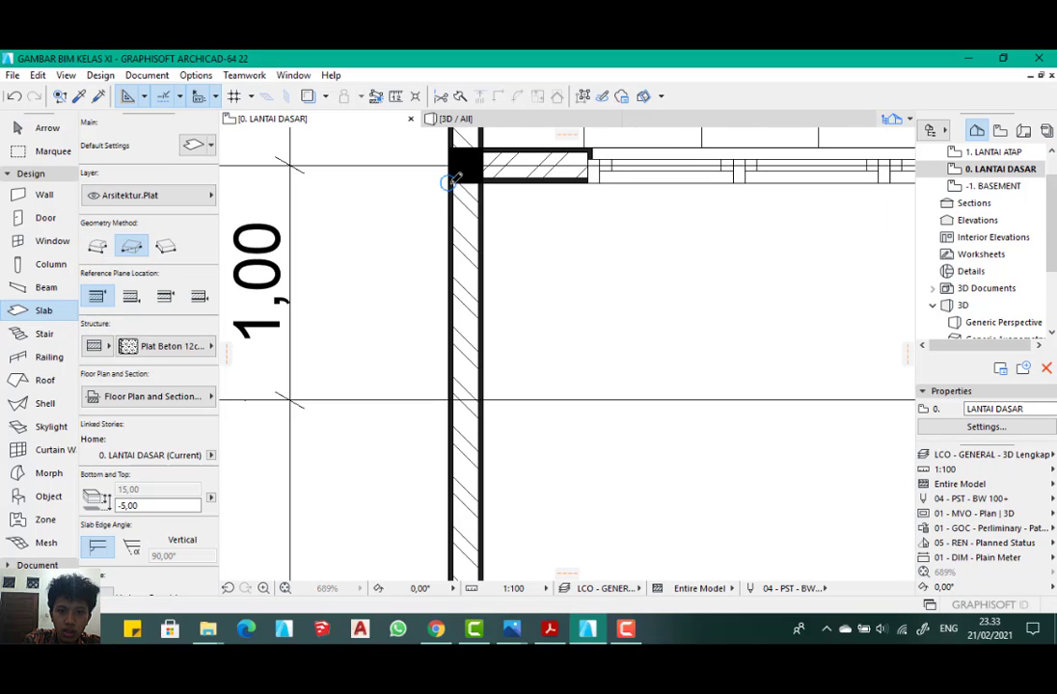
scroll(453, 180, "down", 5)
scroll(636, 395, "up", 3)
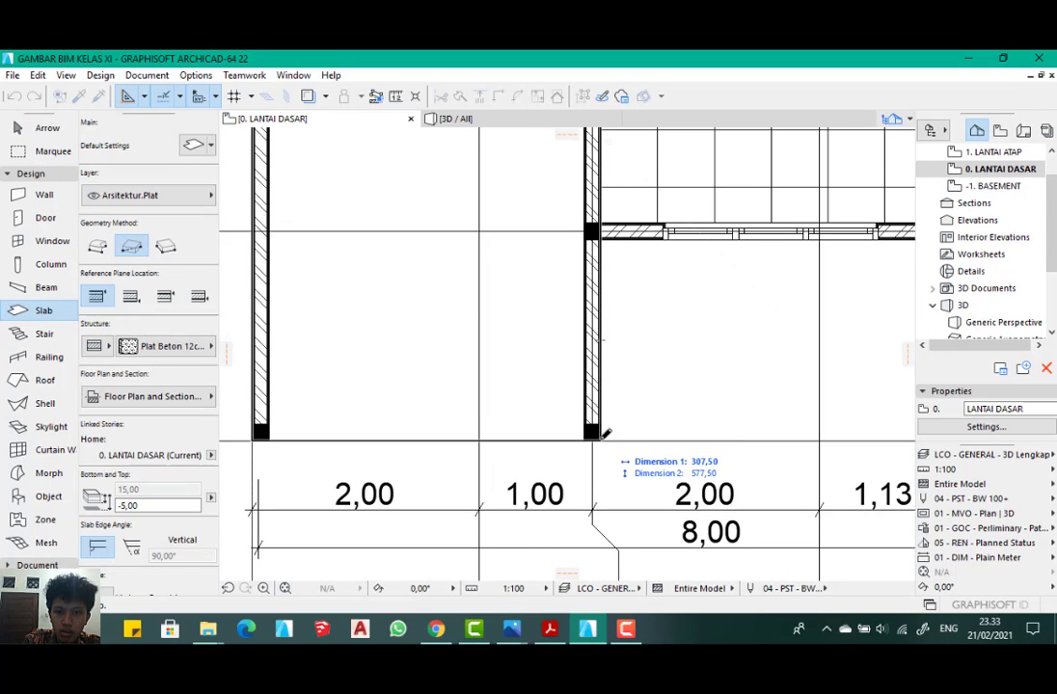
left_click(600, 436)
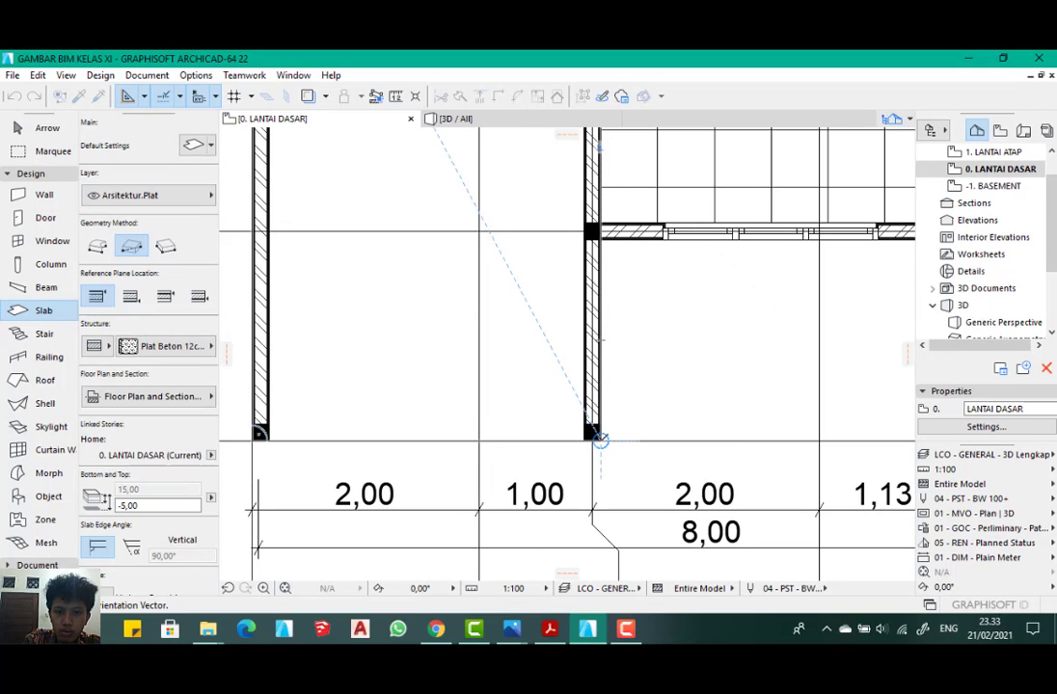
scroll(476, 425, "down", 2)
scroll(414, 232, "up", 3)
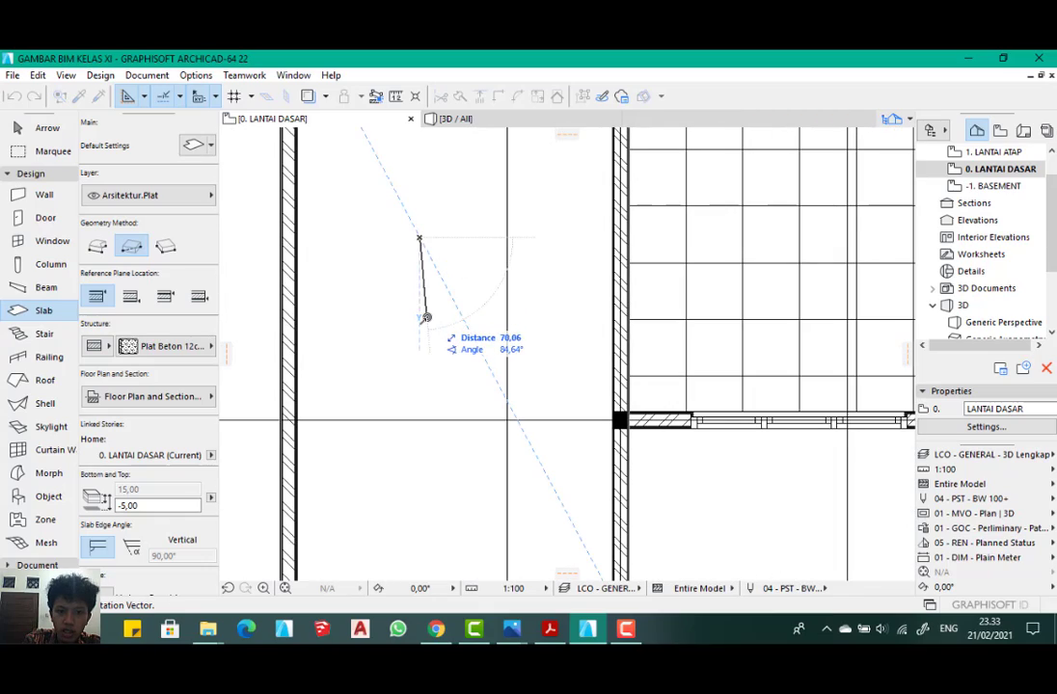
left_click(424, 316)
scroll(407, 314, "down", 3)
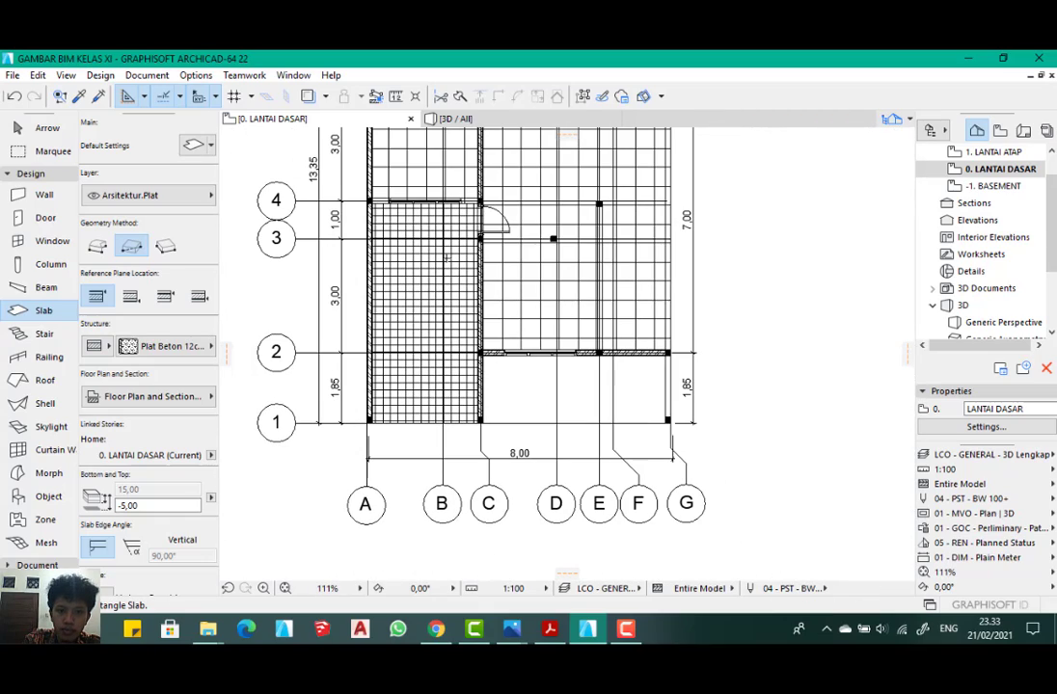
scroll(407, 275, "up", 3)
left_click(502, 118)
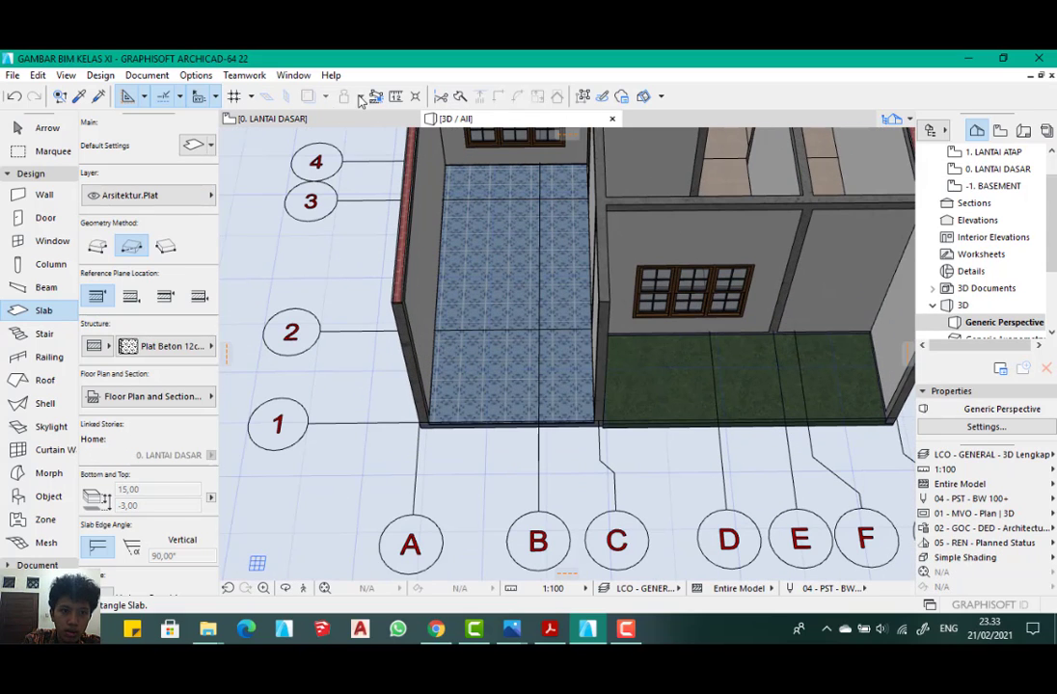
left_click(314, 119)
- Override the top surface of the slab between axes A/4 and C/1 with Concrete - 04 and inspect it in the 3D view
scroll(424, 262, "up", 3)
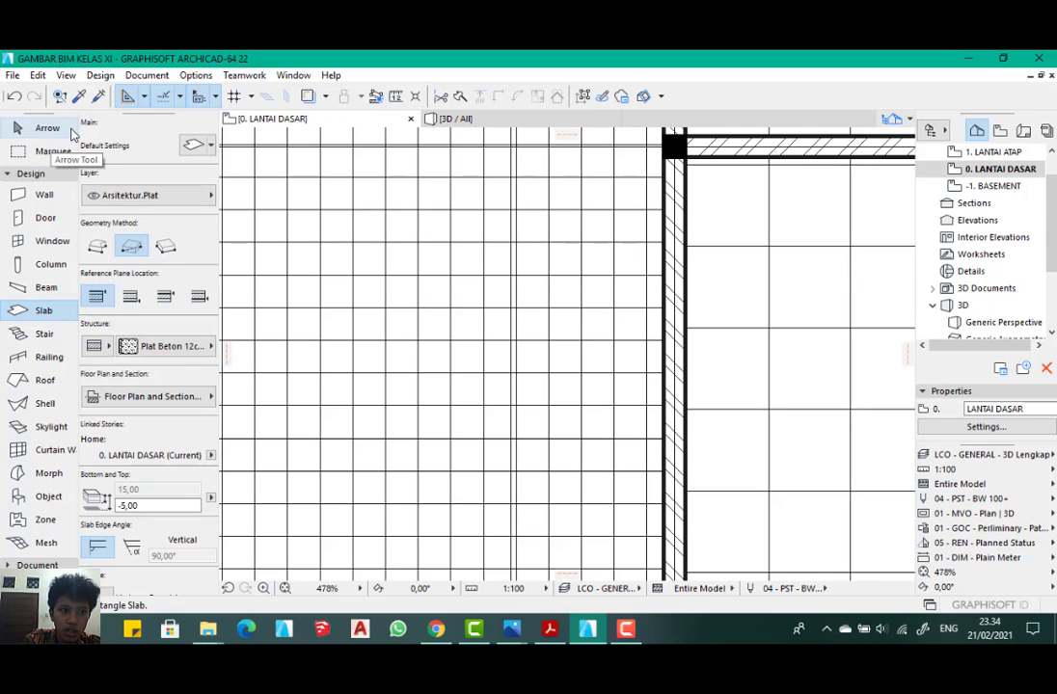
left_click(59, 129)
scroll(413, 249, "down", 5)
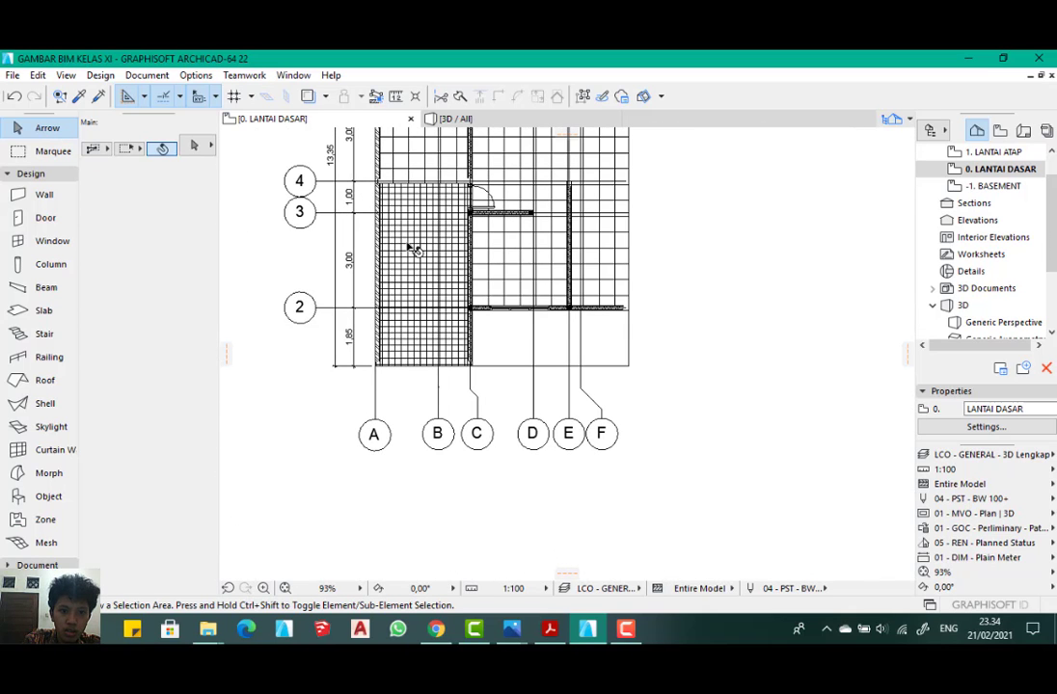
left_click(412, 248)
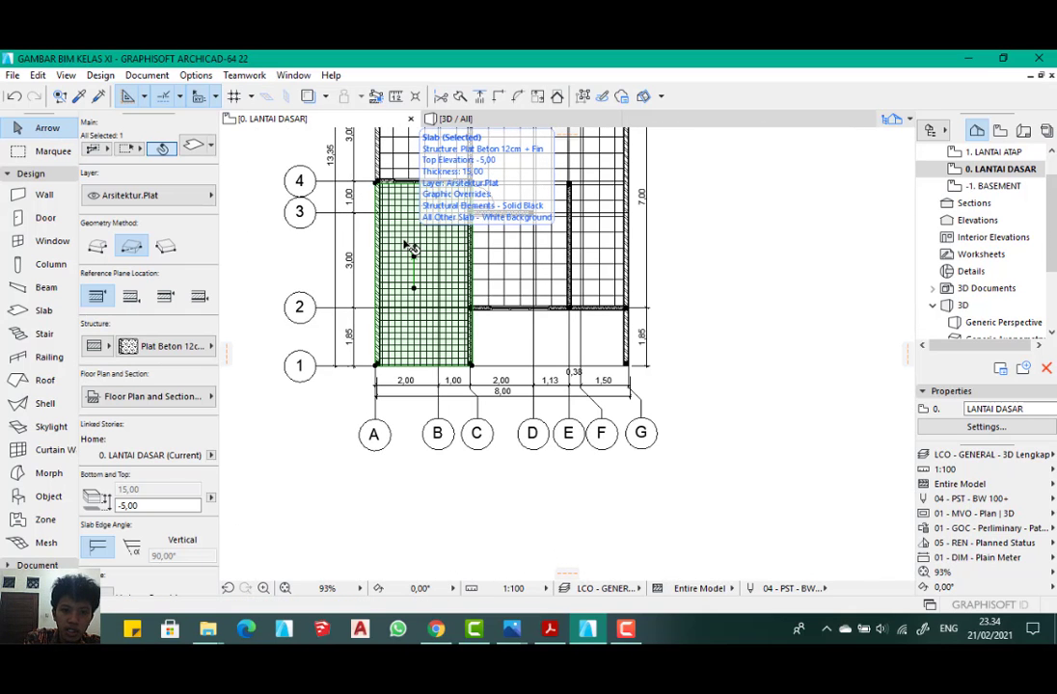
double_click(409, 247)
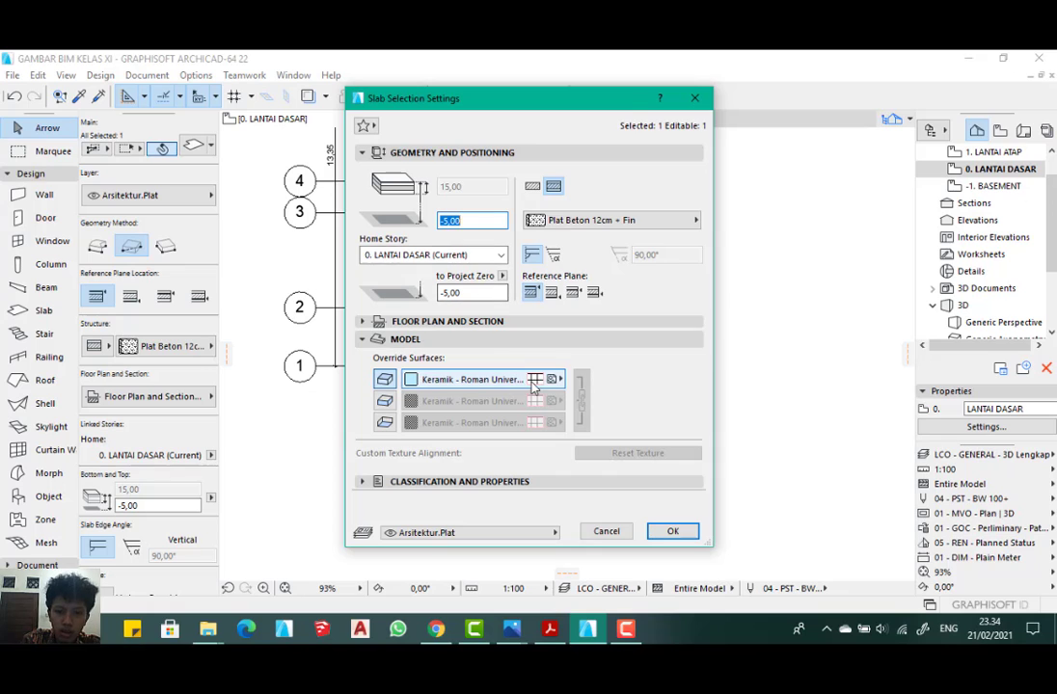
left_click(471, 379)
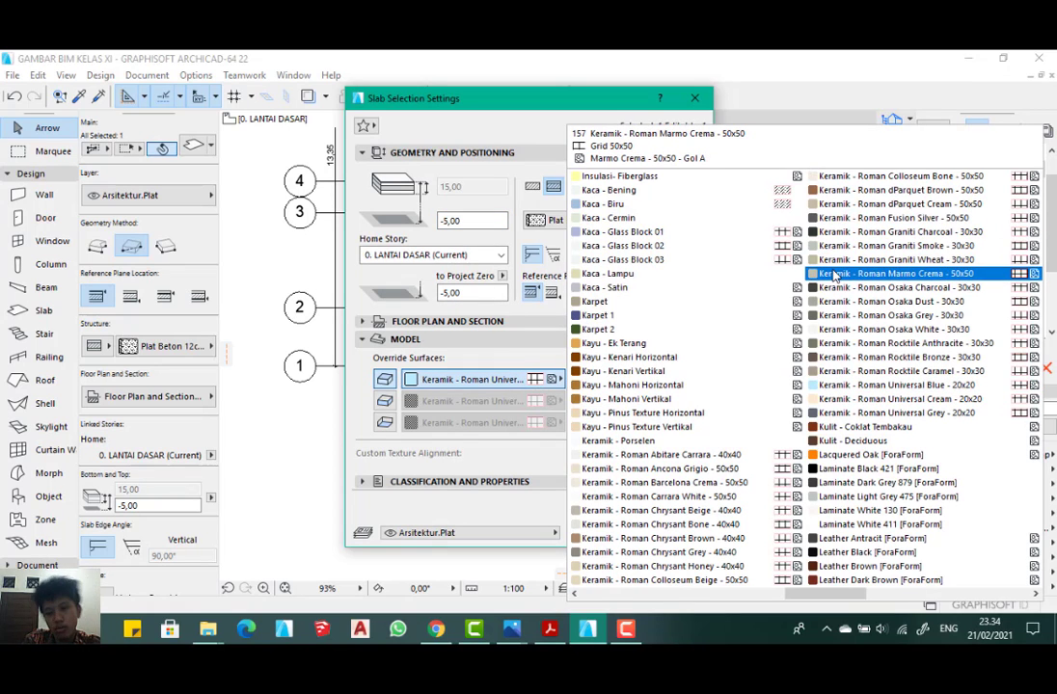
type("co")
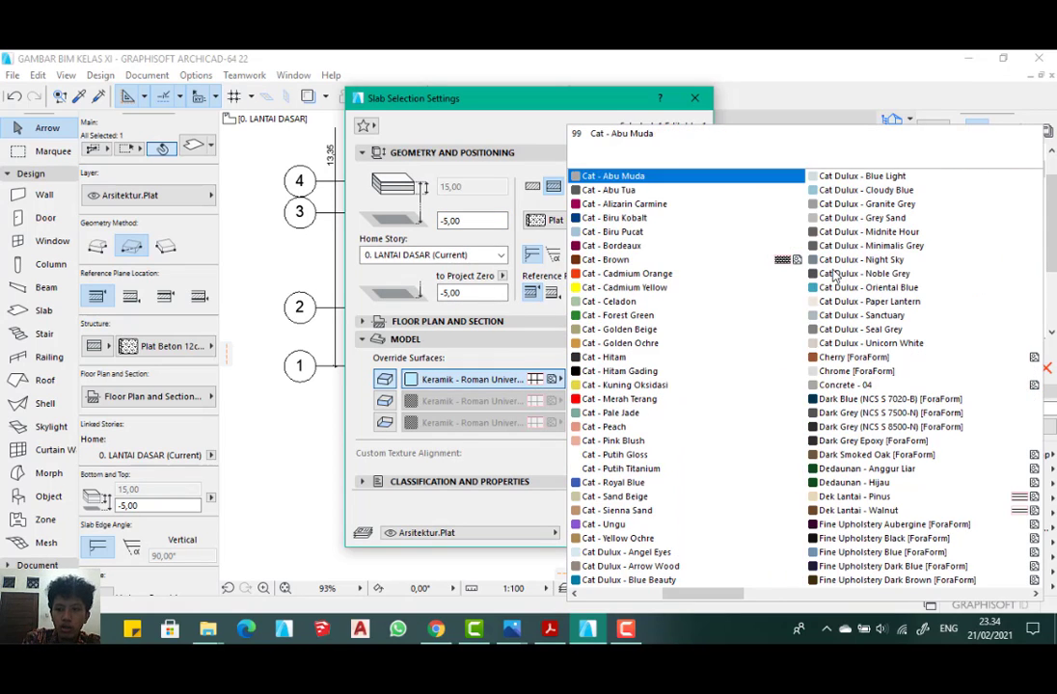
left_click(883, 390)
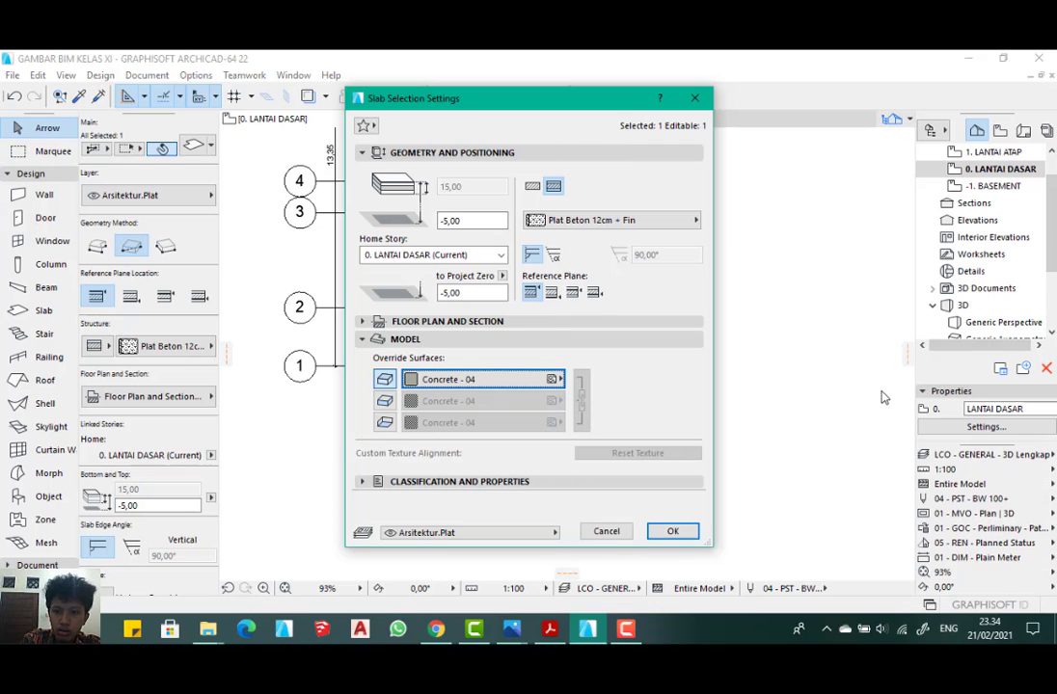
left_click(669, 533)
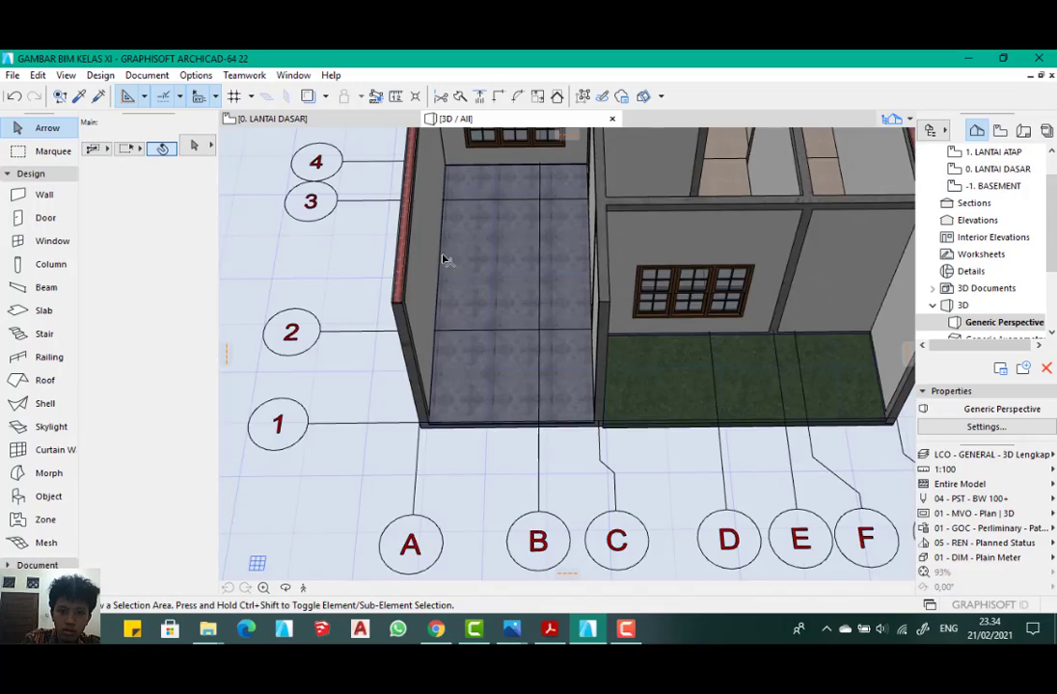
scroll(494, 273, "up", 5)
middle_click_drag(559, 197, 521, 319, "shift")
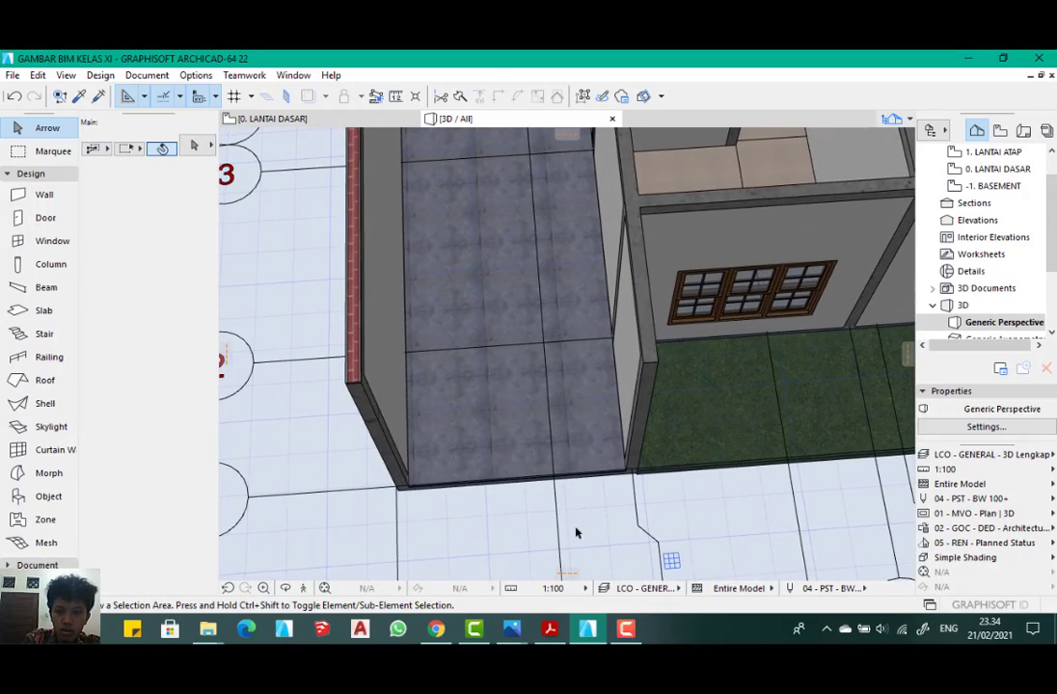
scroll(511, 376, "down", 5)
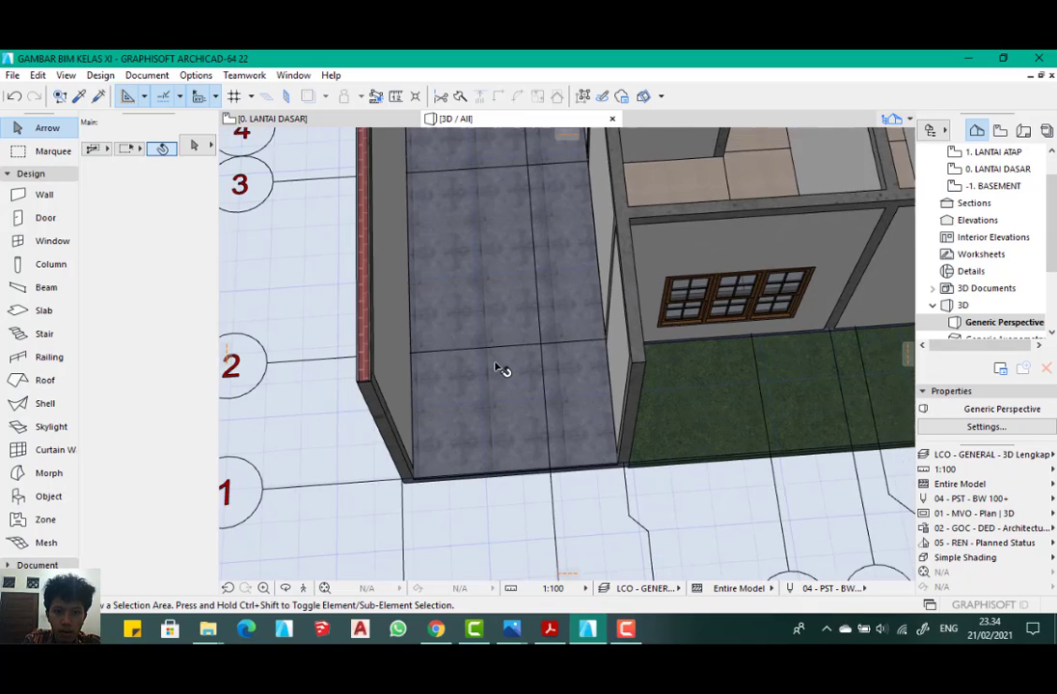
scroll(472, 208, "up", 4)
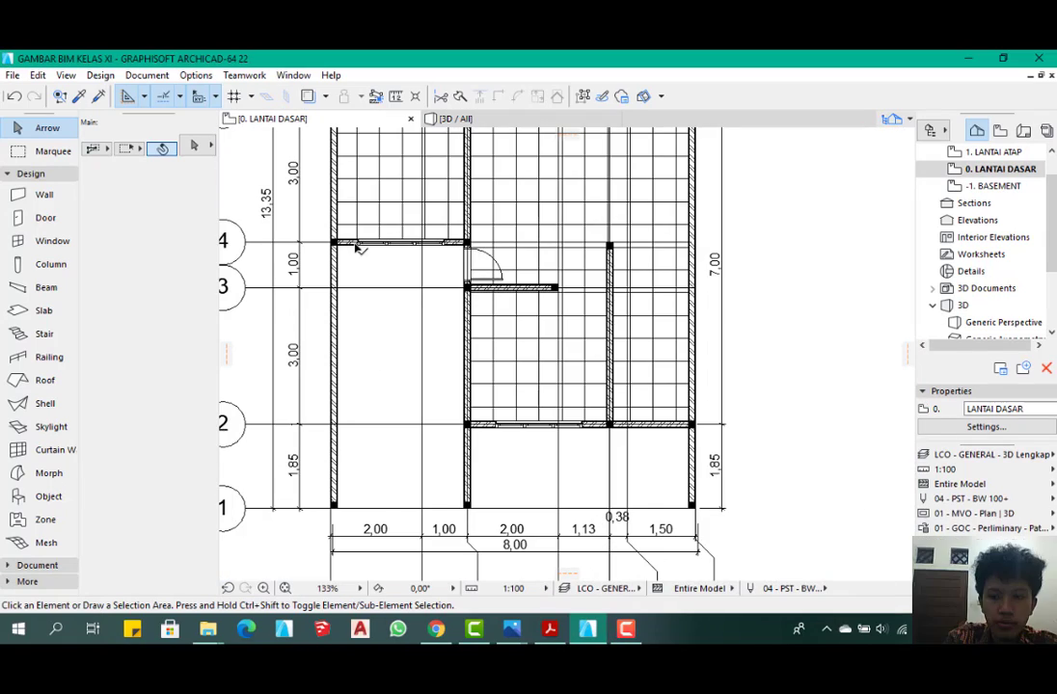
- Draw a small rectangular slab between axes 3 and 4 near the axis A wall, with its lower edge on axis 3
scroll(355, 246, "up", 5)
scroll(386, 290, "down", 3)
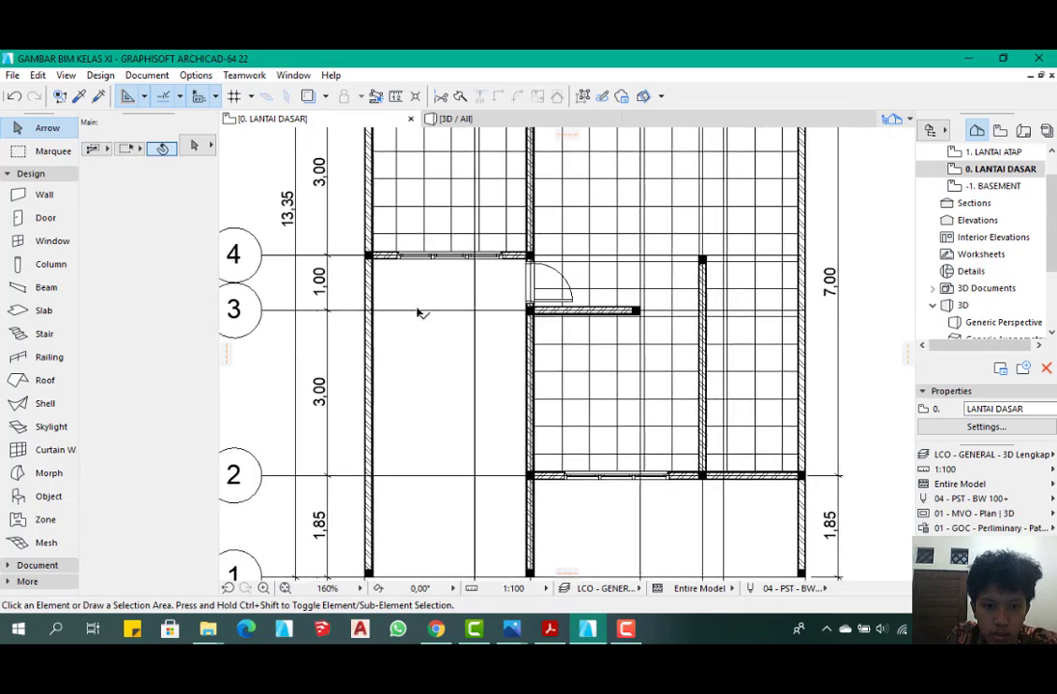
scroll(377, 284, "up", 4)
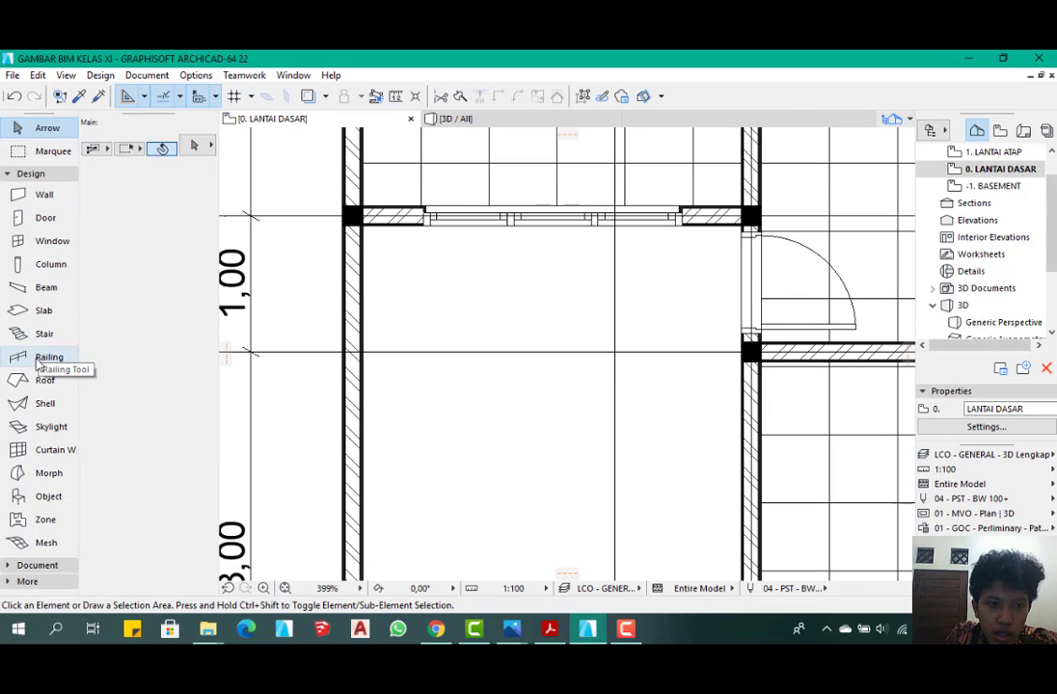
left_click(20, 311)
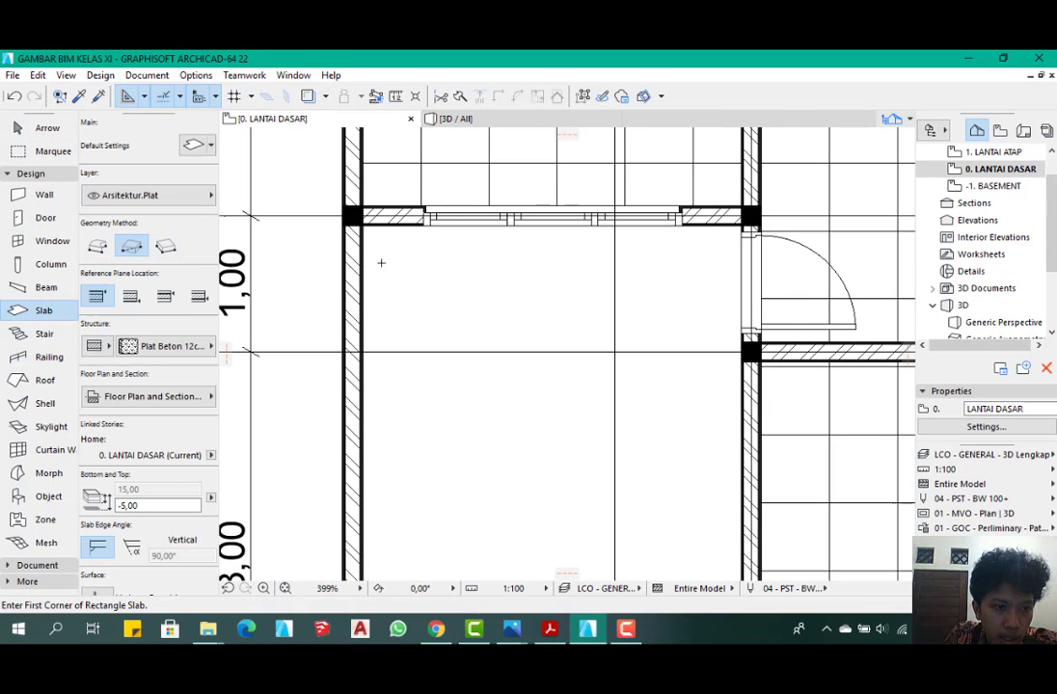
scroll(379, 301, "up", 3)
scroll(430, 278, "down", 3)
middle_click_drag(484, 263, 466, 268)
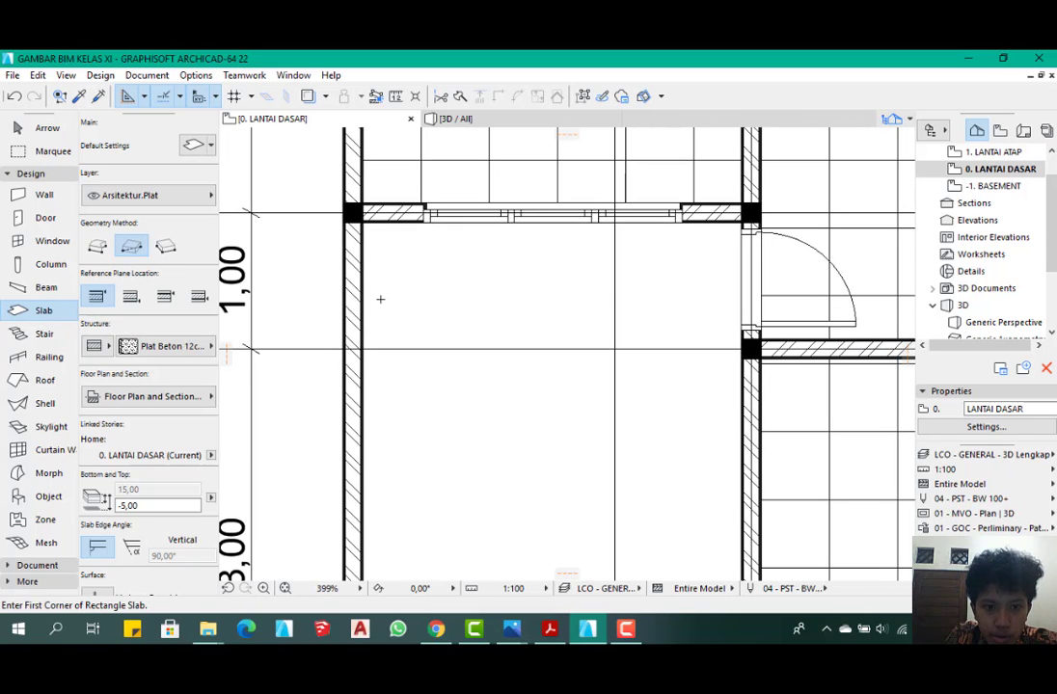
left_click(380, 298)
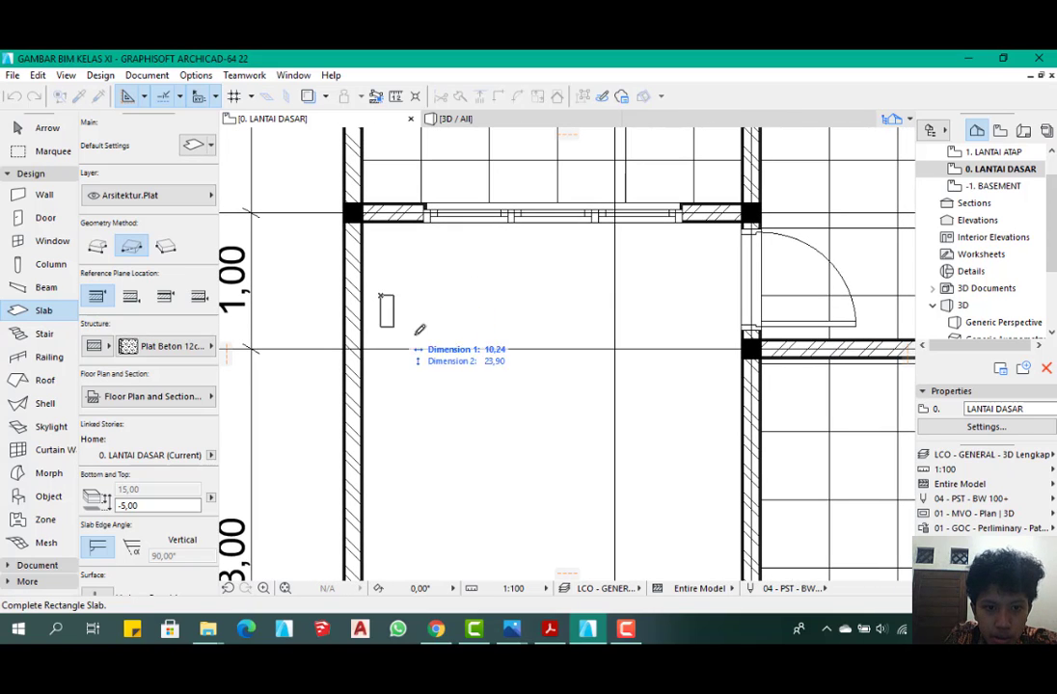
left_click(499, 347)
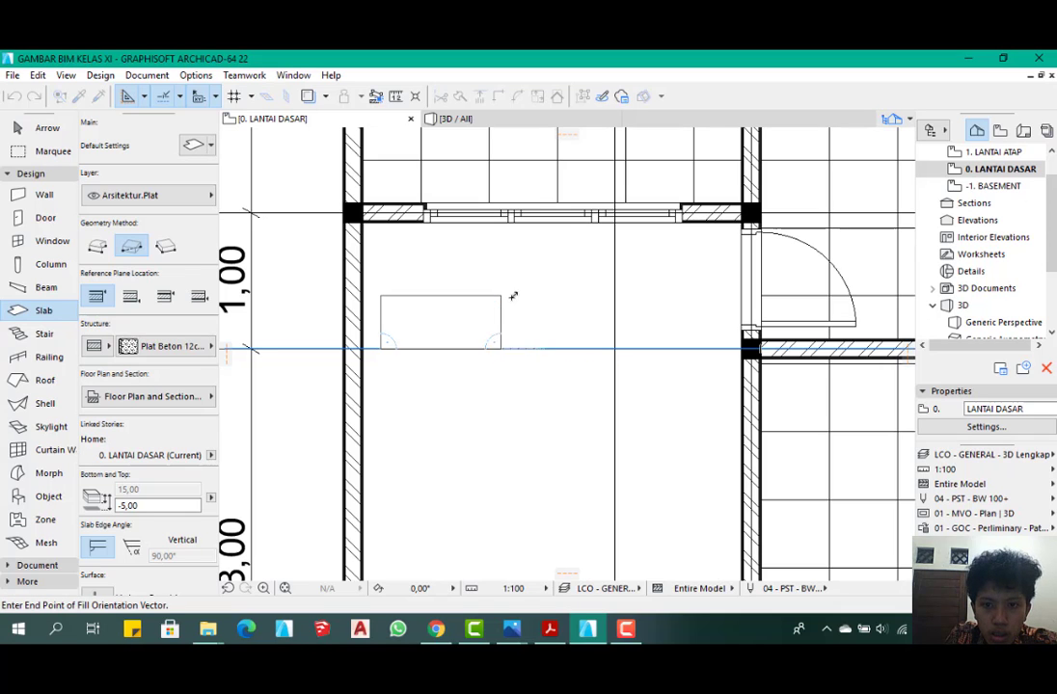
scroll(479, 268, "down", 1)
scroll(482, 274, "down", 1)
scroll(415, 288, "up", 3)
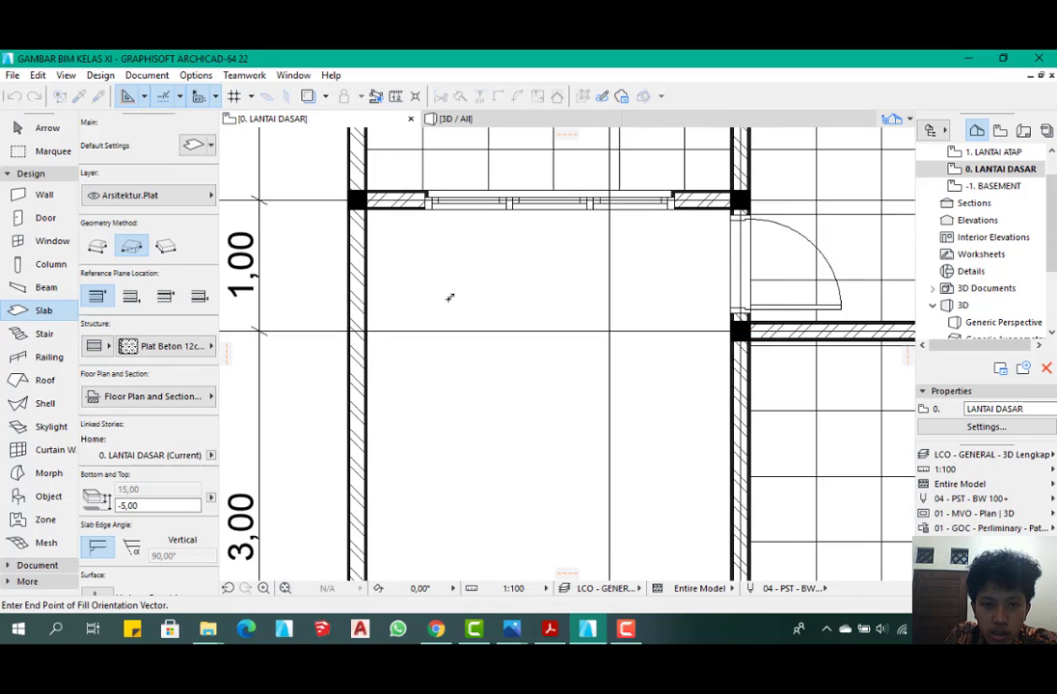
left_click(439, 318)
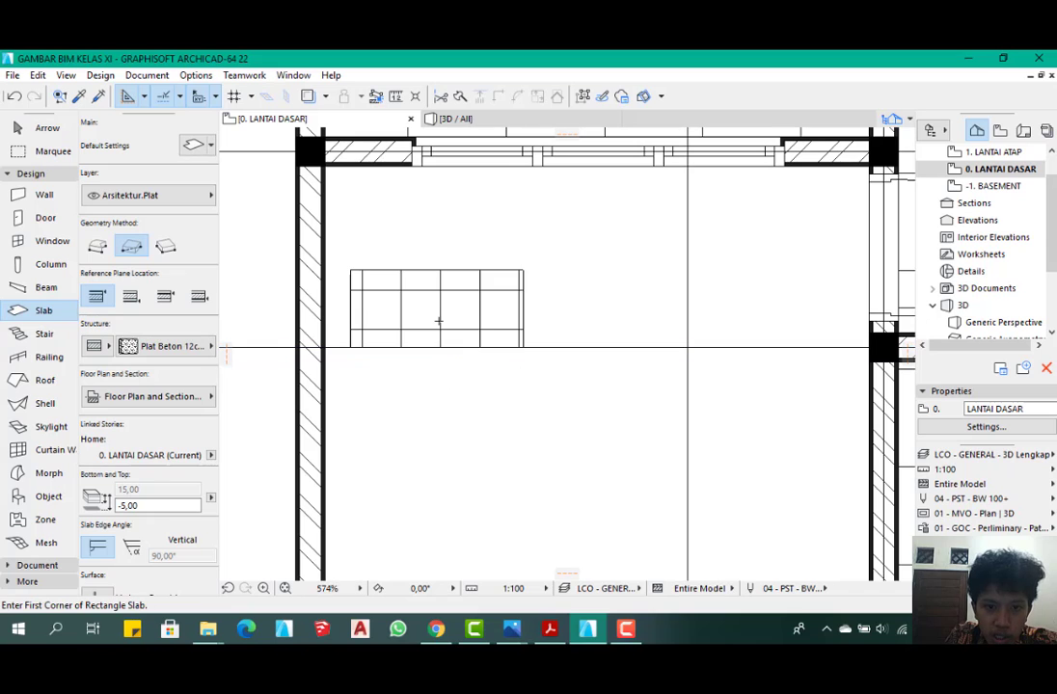
- Override the top surface of the small slab beside the axis A wall with Batu Bangunan - 13
scroll(460, 314, "up", 2)
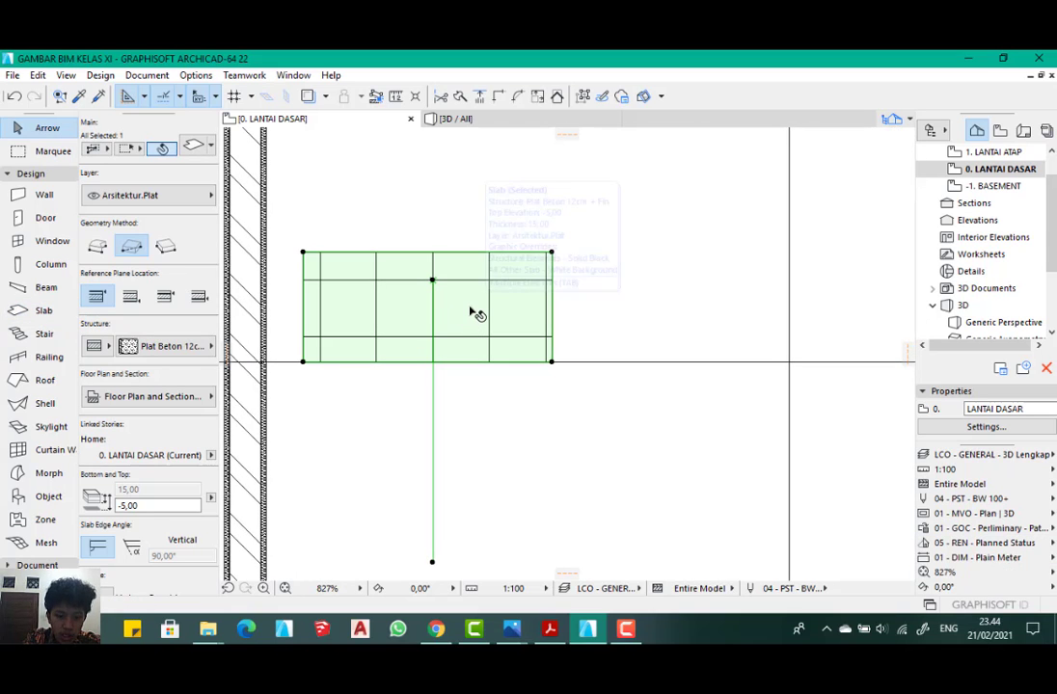
double_click(472, 312)
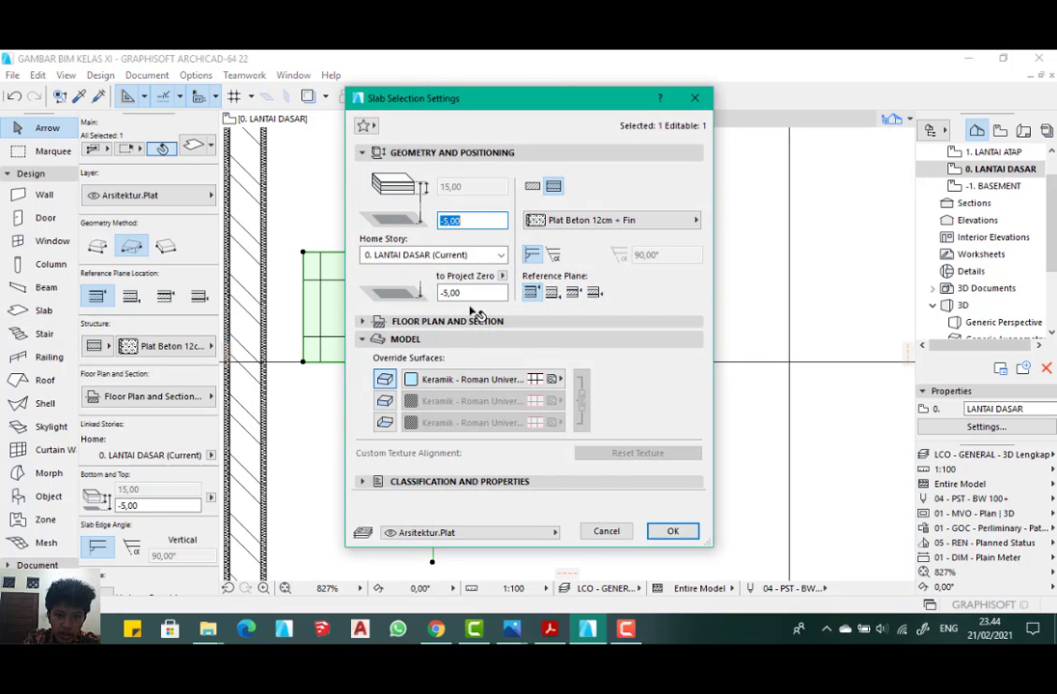
left_click(549, 380)
type("batu")
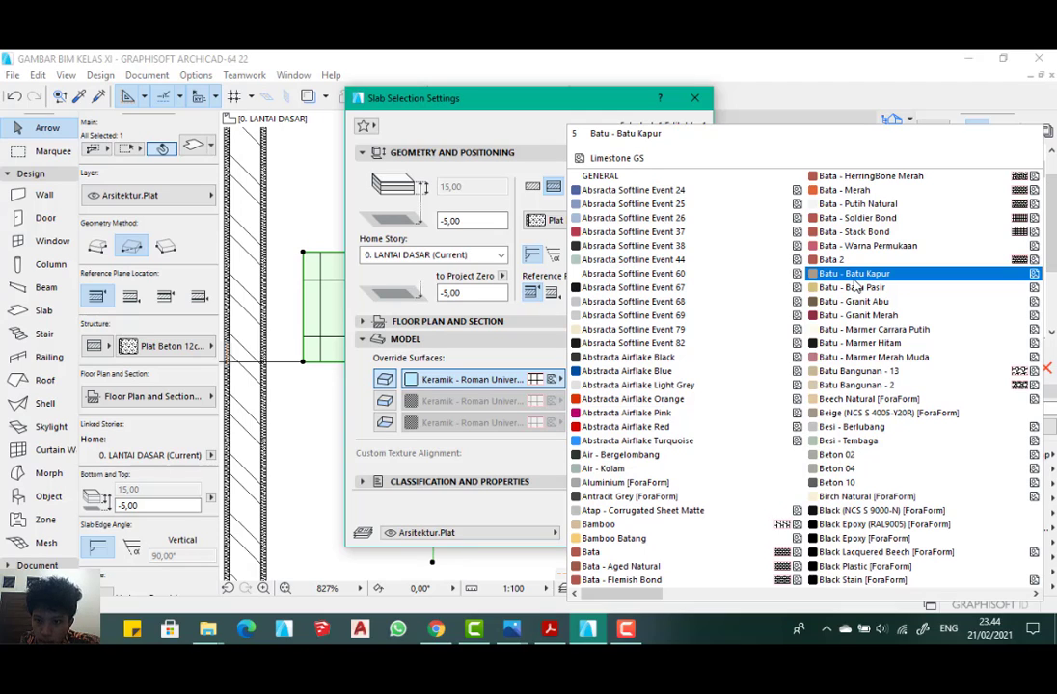
left_click(856, 372)
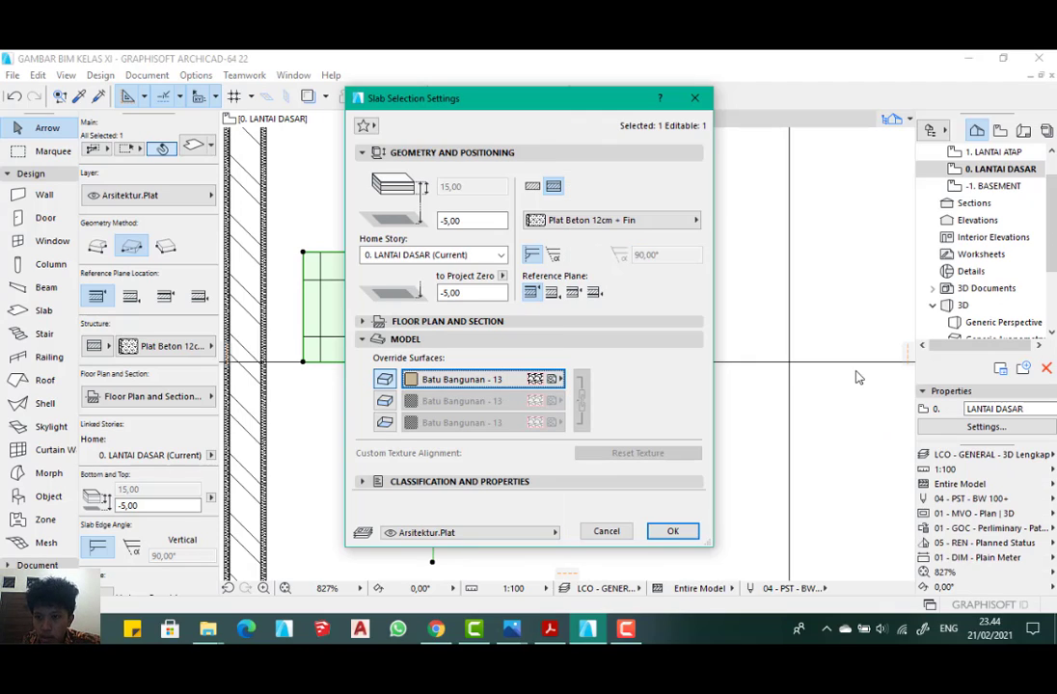
left_click(673, 531)
scroll(557, 388, "down", 2)
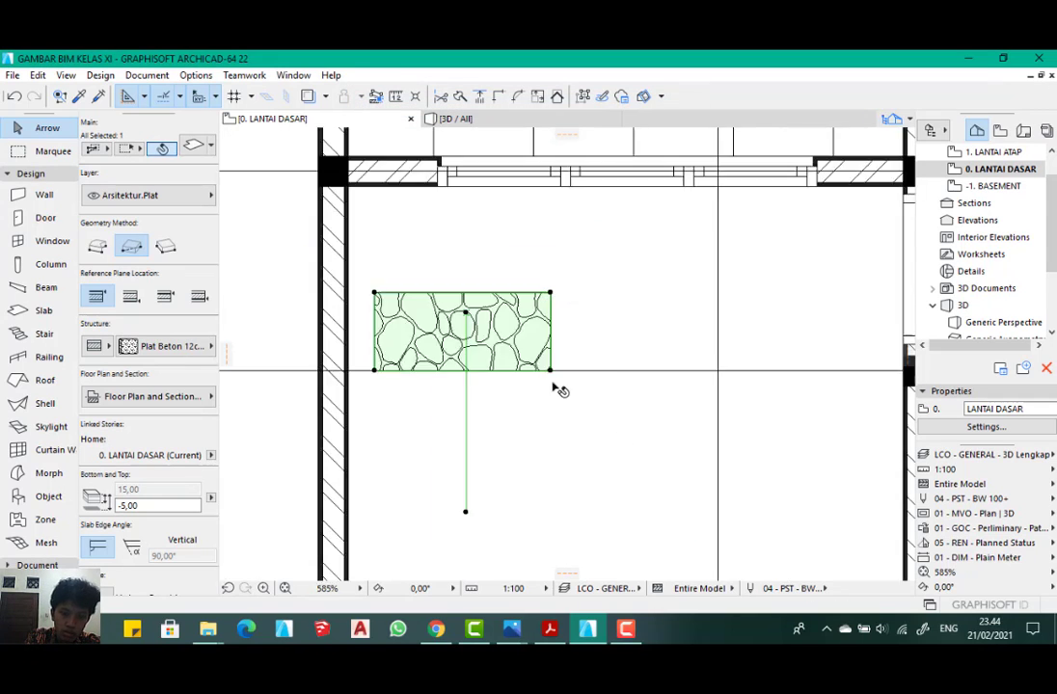
- Paste a horizontally offset copy of the small stone-surfaced slab beside the original, between axes 3 and 4 near axis B
scroll(557, 387, "down", 3)
scroll(559, 349, "up", 3)
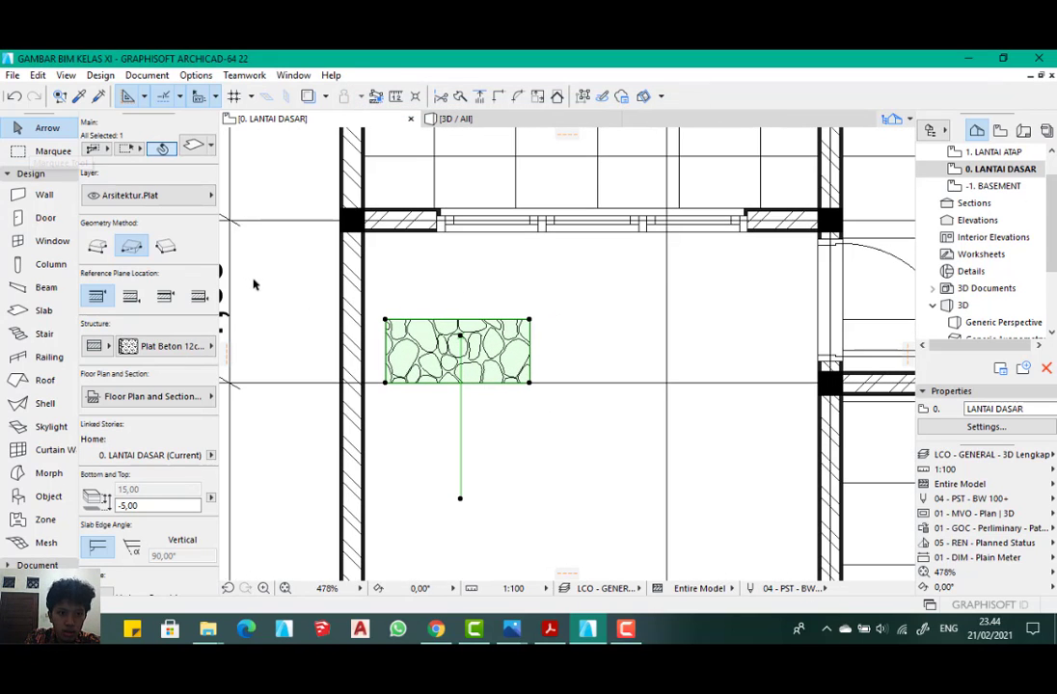
scroll(251, 282, "down", 3)
scroll(347, 302, "up", 4)
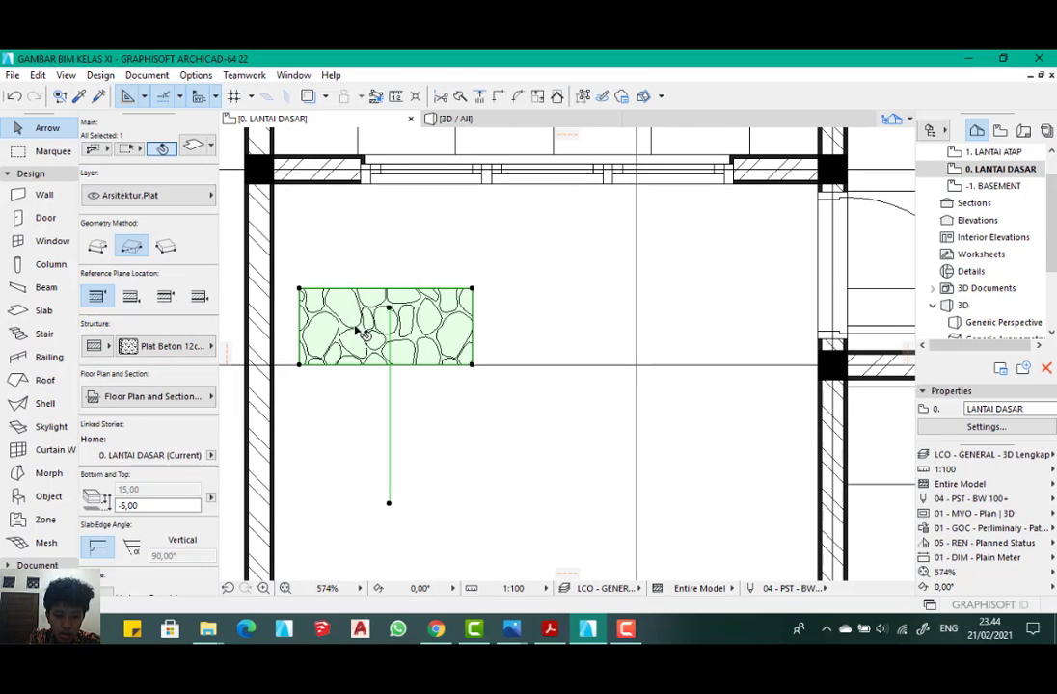
key("Escape")
left_click(374, 335)
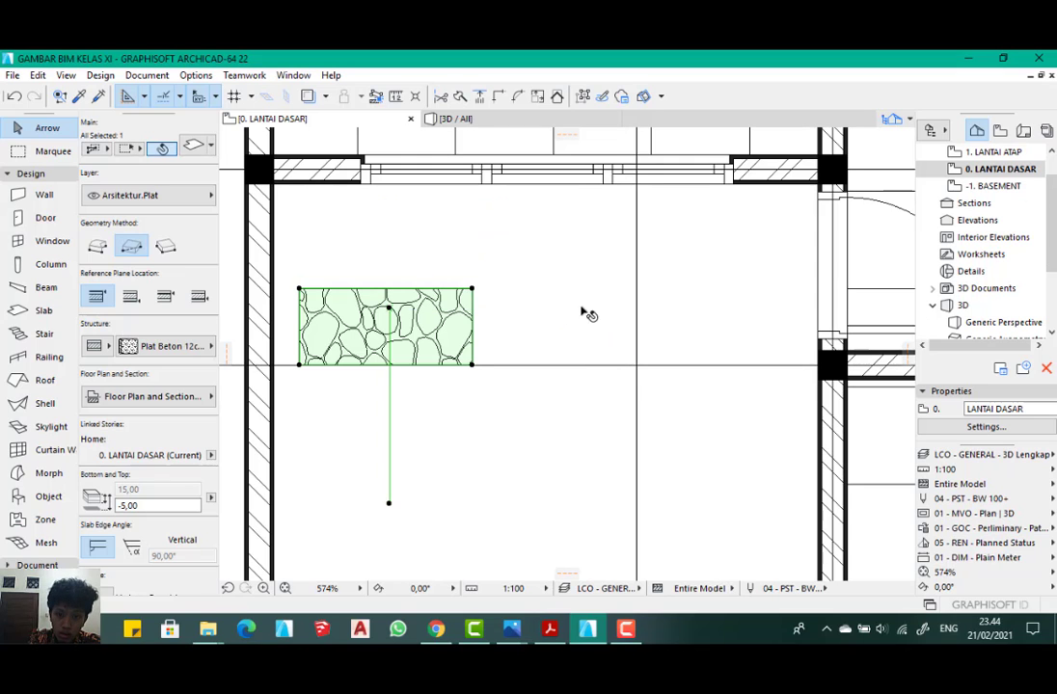
key("ctrl+v")
scroll(569, 307, "down", 3)
scroll(560, 316, "up", 4)
left_click_drag(405, 318, 743, 326)
type("14")
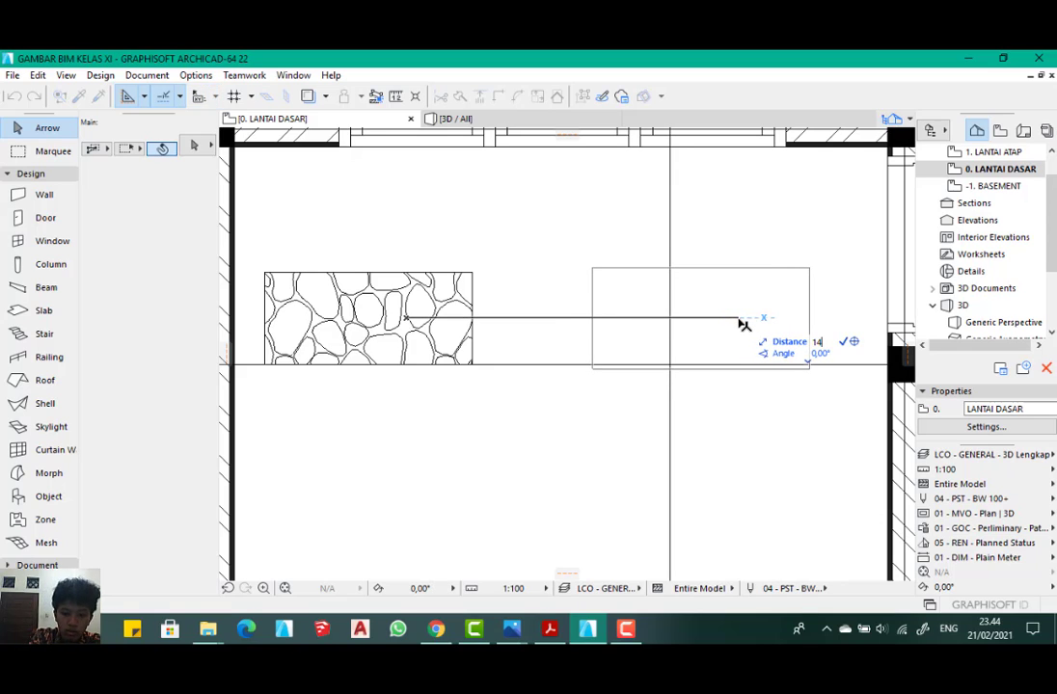
key("Return")
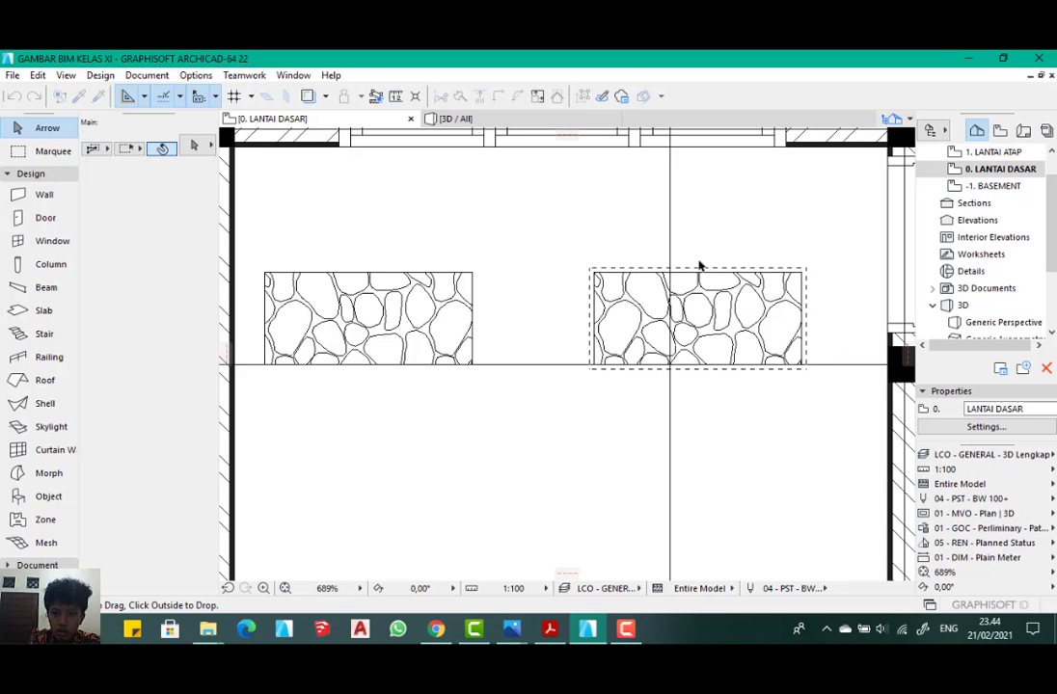
scroll(699, 266, "down", 5)
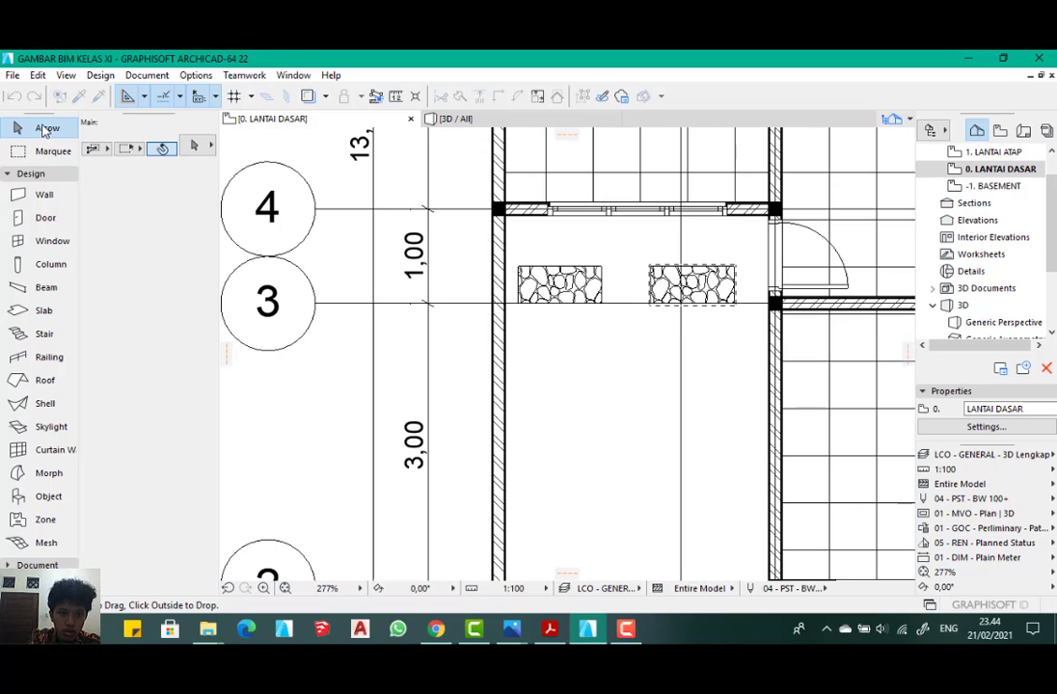
left_click(368, 268)
scroll(409, 299, "down", 3)
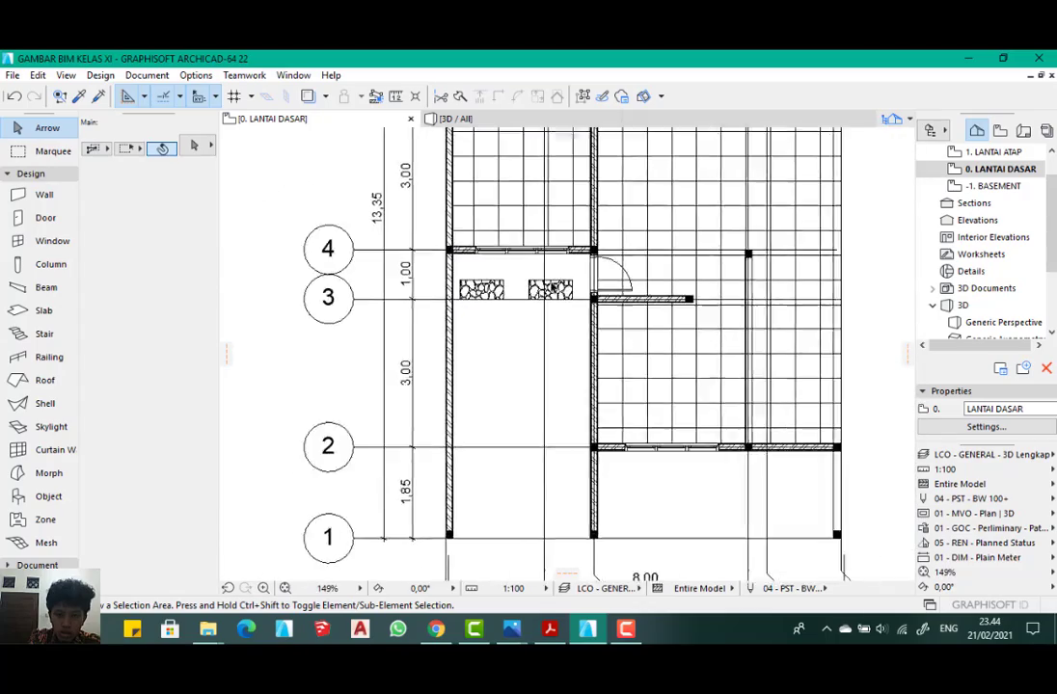
- Select both small stone slabs and set up Multiply by dragging, using Increment and Spread with a vertical displacement of 40
scroll(519, 306, "up", 5)
scroll(403, 325, "down", 1)
scroll(402, 325, "down", 2)
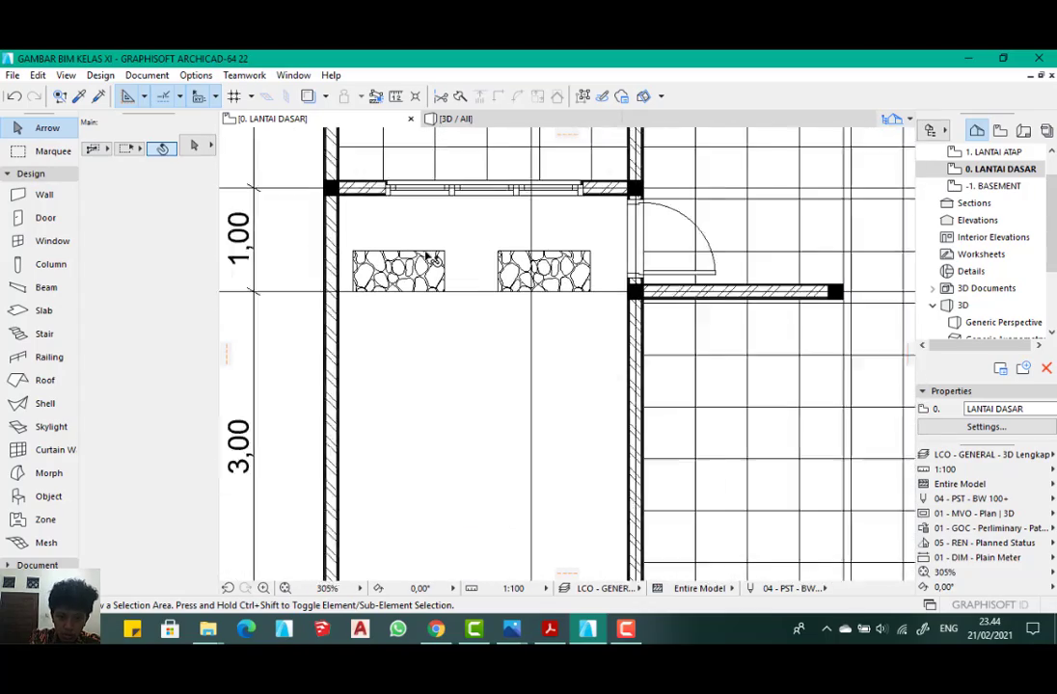
scroll(465, 295, "up", 4)
left_click(364, 253)
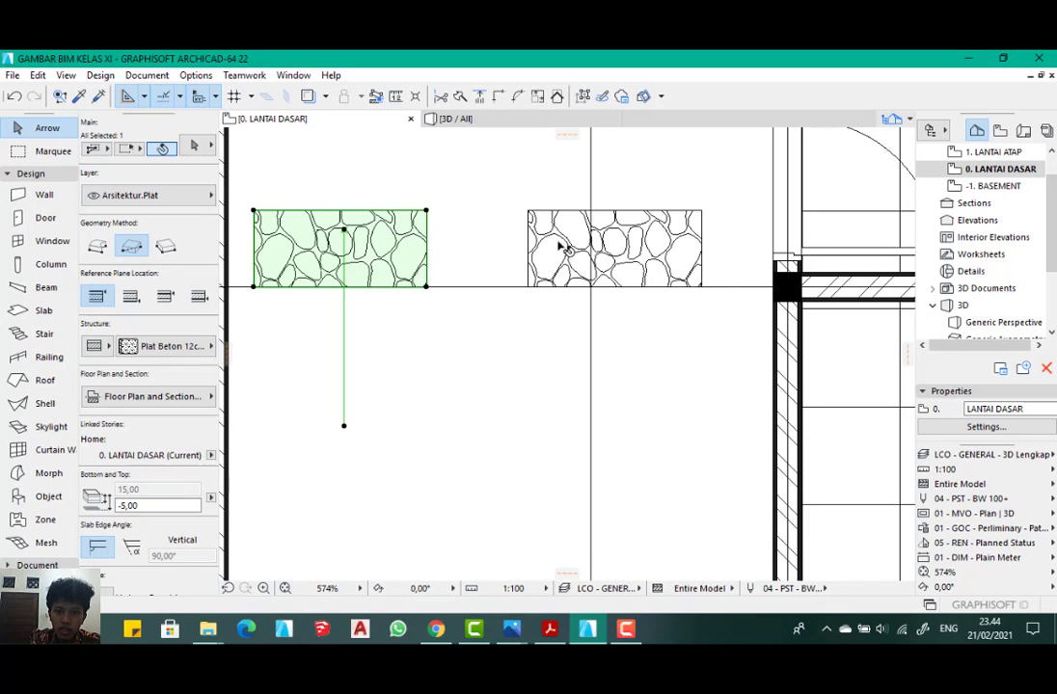
left_click(555, 243, "shift")
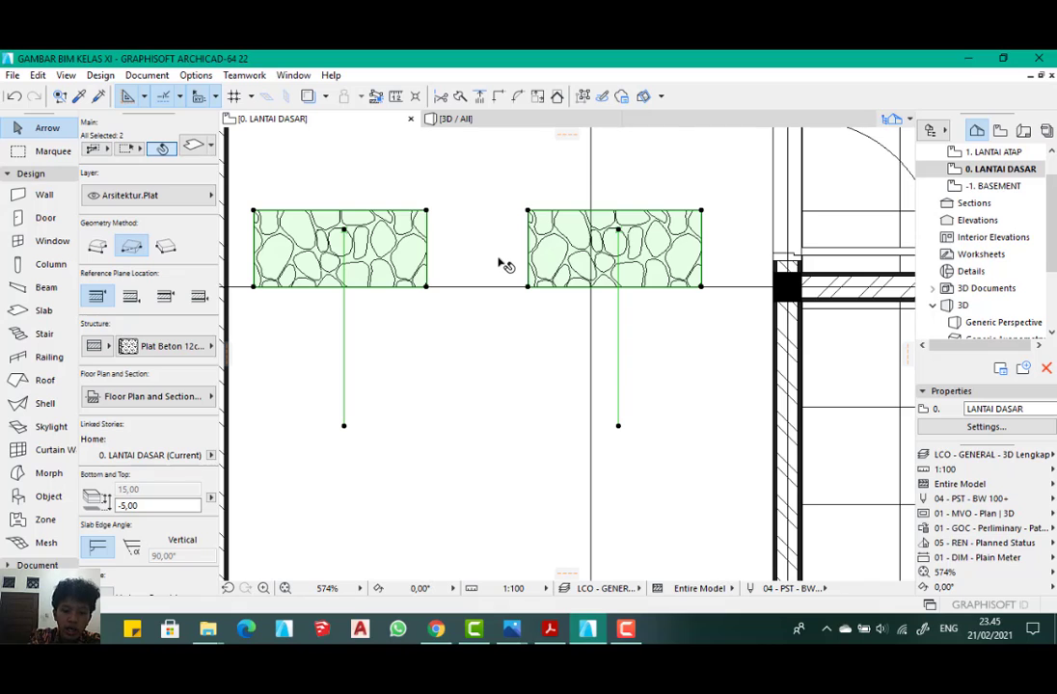
key("ctrl+u")
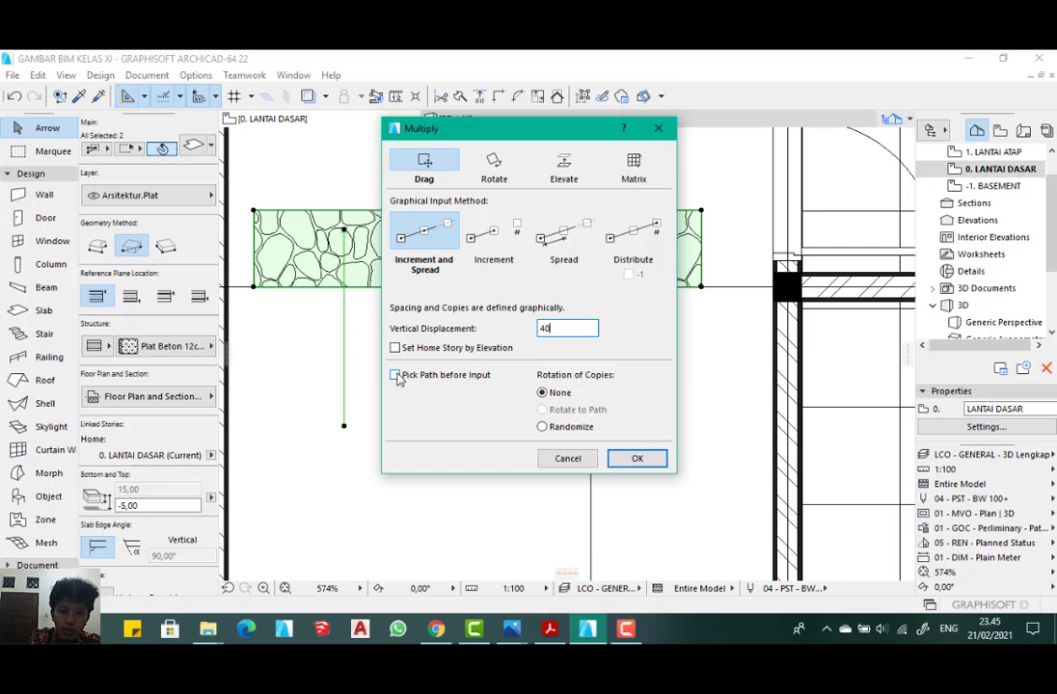
key("Return")
- Place four copied rows of the stone slab pair straight down the plan from axis 3 towards axis 1
scroll(367, 280, "down", 3)
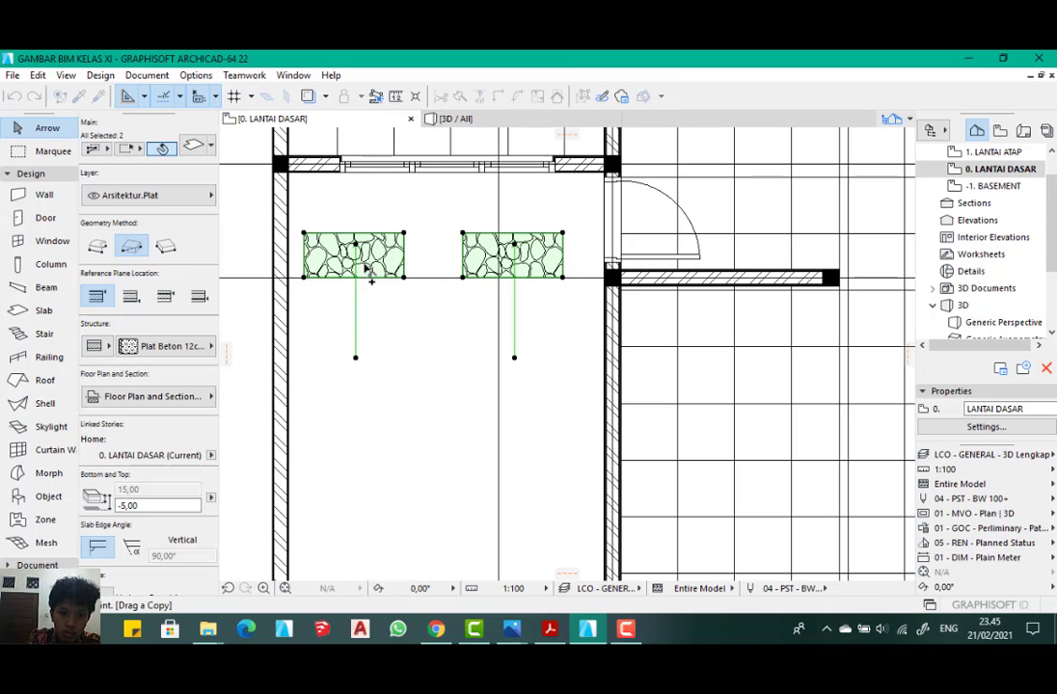
left_click(431, 256)
scroll(424, 256, "down", 2)
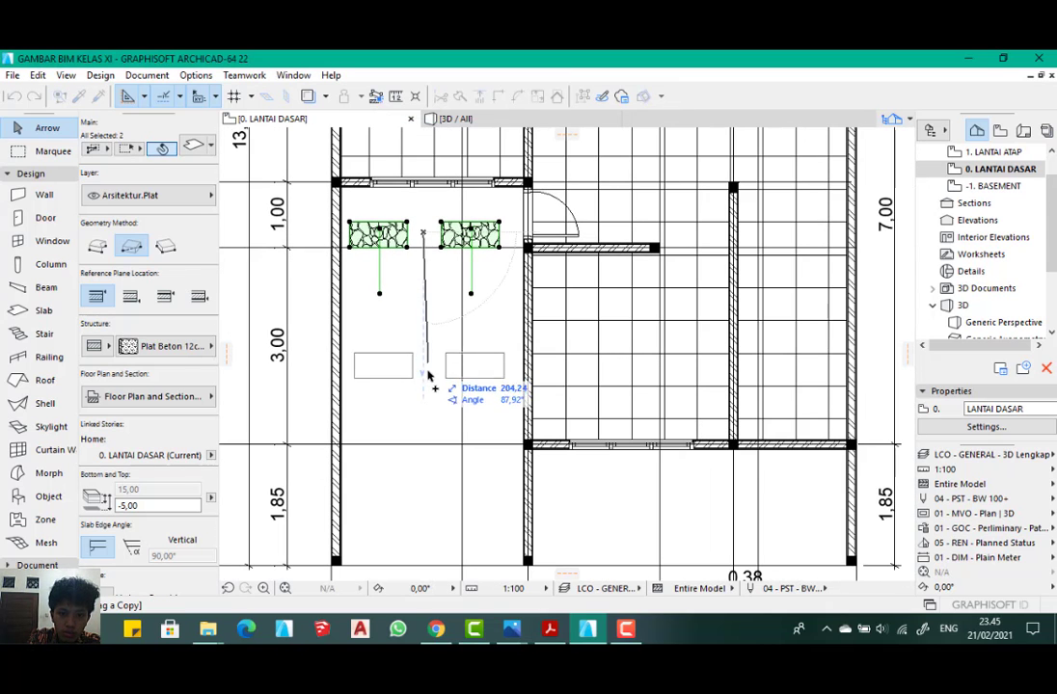
scroll(424, 285, "up", 2)
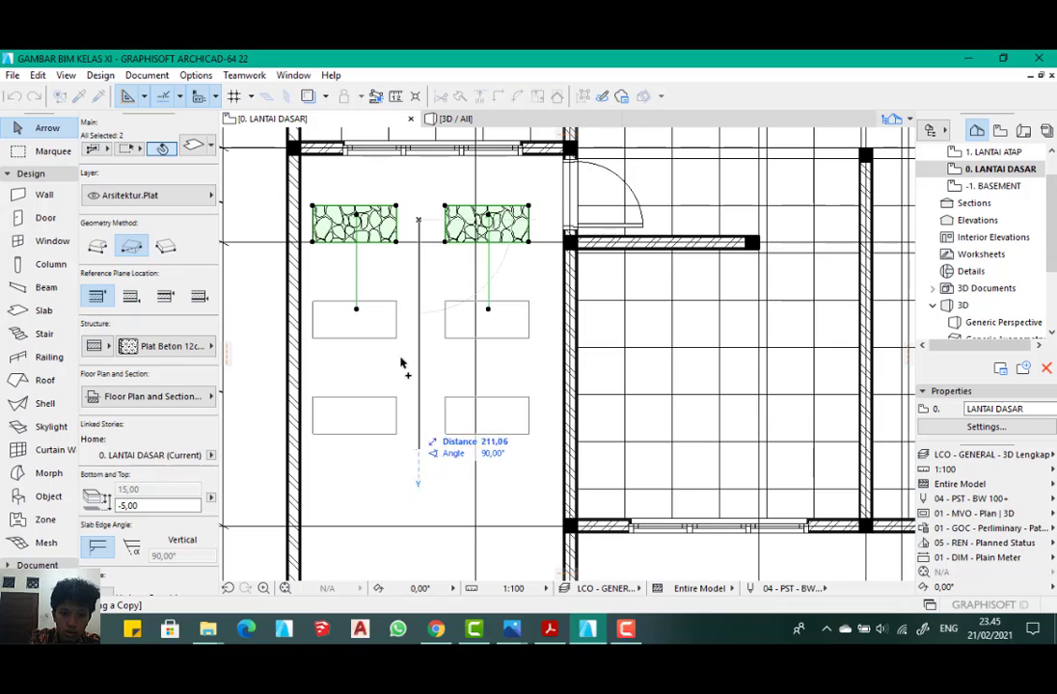
scroll(405, 364, "down", 3)
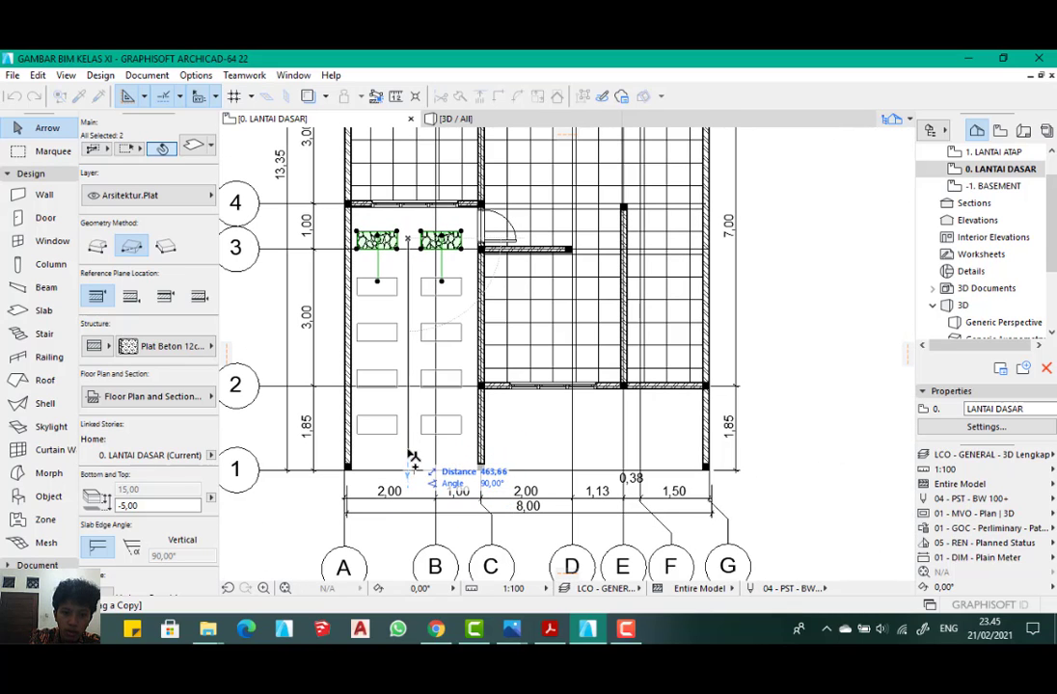
left_click(410, 463)
scroll(429, 306, "down", 3)
scroll(424, 300, "up", 3)
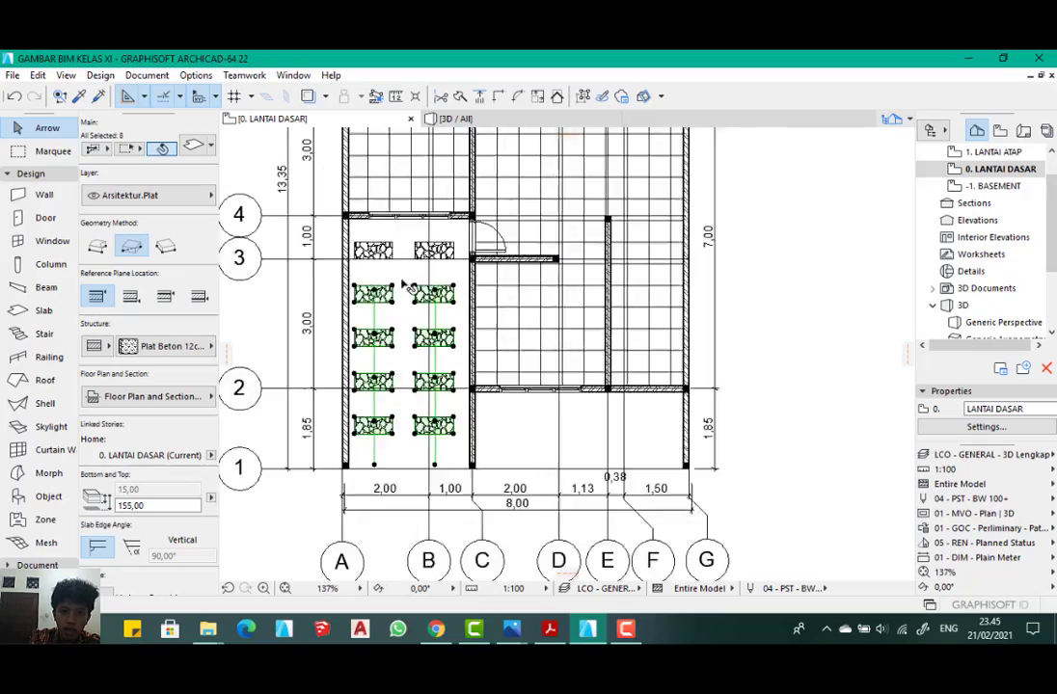
scroll(415, 291, "down", 3)
scroll(402, 281, "up", 5)
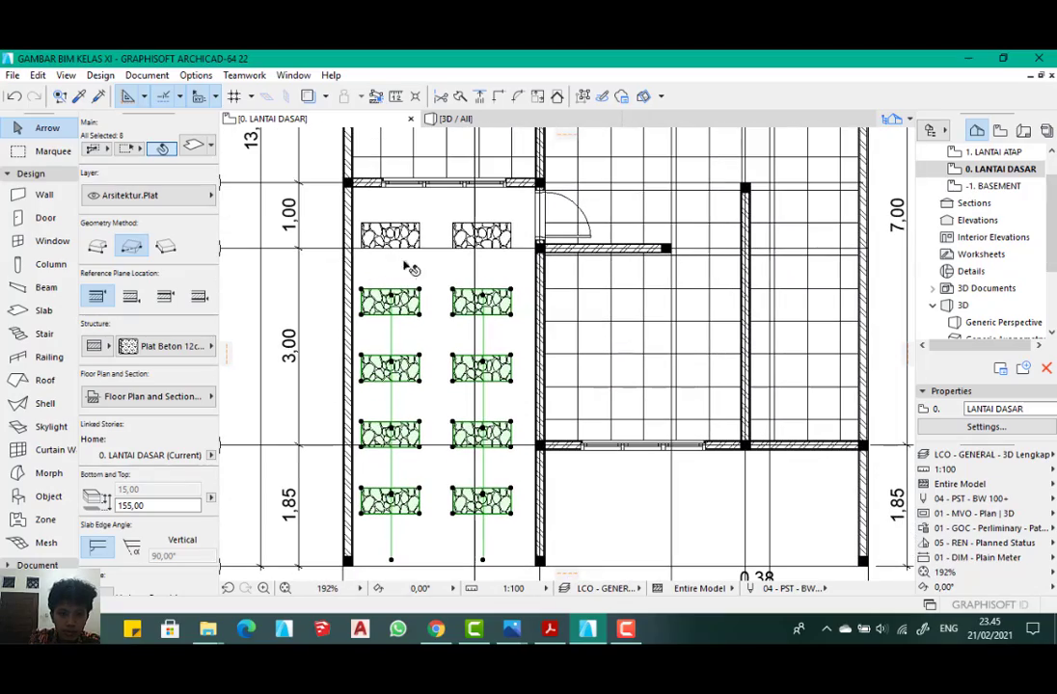
left_click(401, 267)
- Move the original pair of stone slabs at axis 3 horizontally out of the plan, beyond the axis number bubbles
middle_click_drag(402, 267, 809, 237)
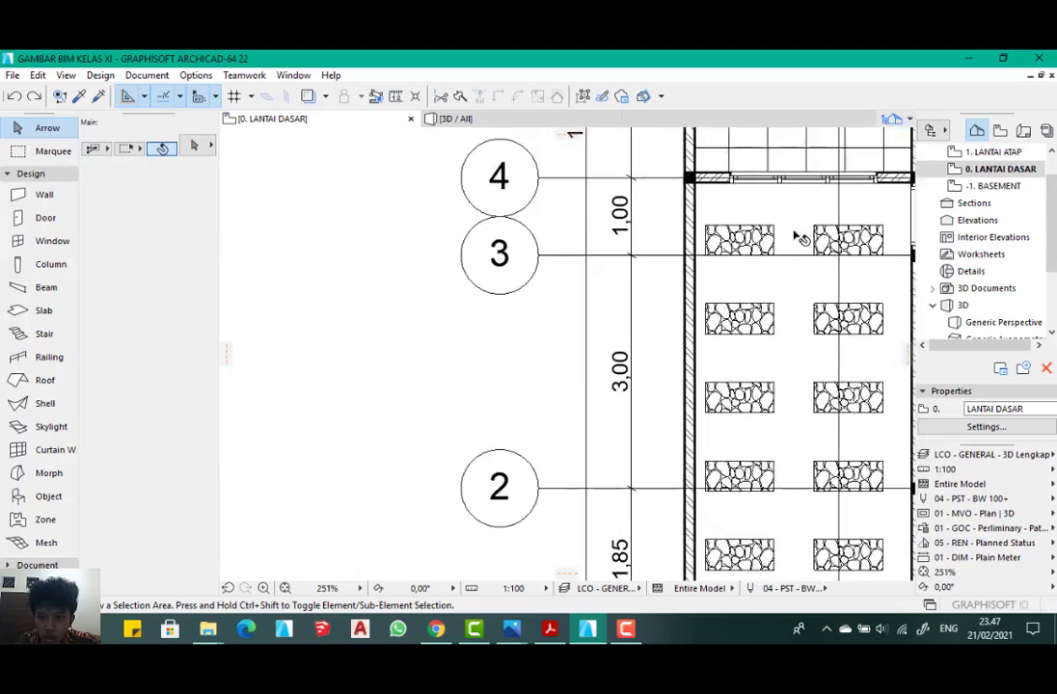
left_click(731, 239)
scroll(651, 288, "down", 1)
scroll(651, 287, "down", 2)
scroll(638, 292, "up", 3)
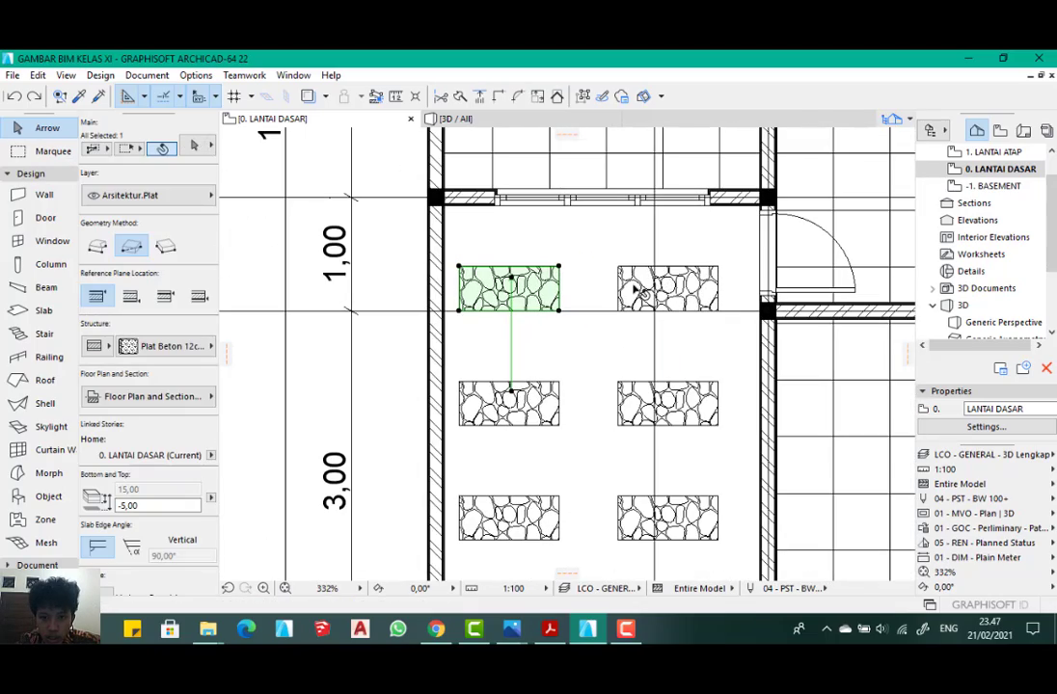
left_click(639, 292, "shift")
scroll(656, 291, "down", 5)
scroll(581, 299, "down", 2)
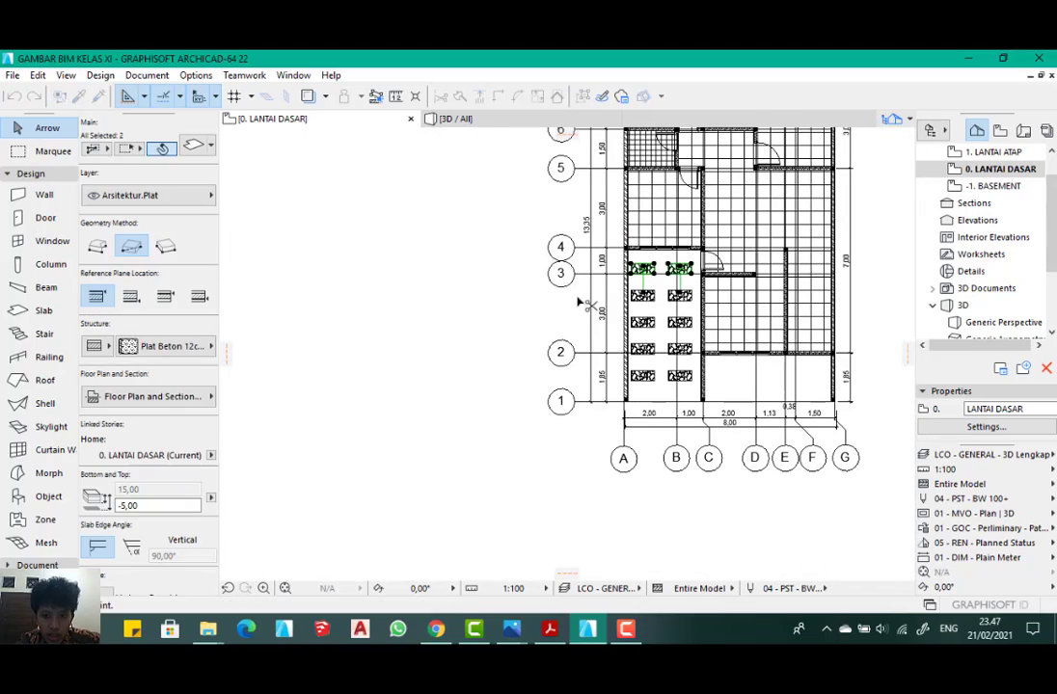
scroll(681, 279, "up", 5)
left_click_drag(681, 277, 241, 280)
scroll(521, 236, "down", 4)
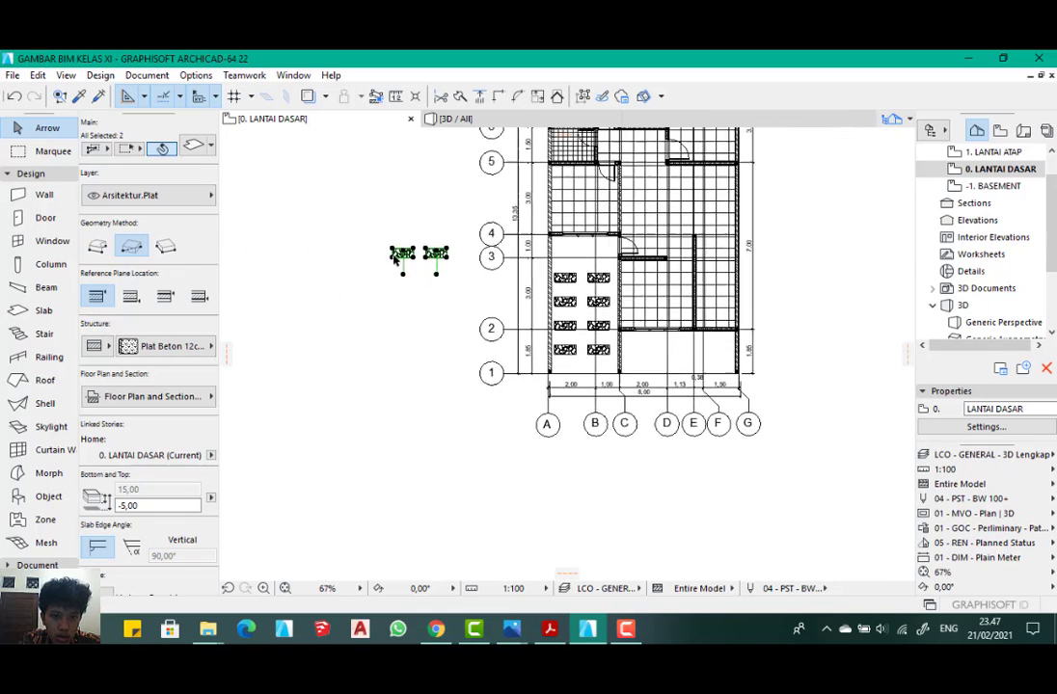
- Set up Multiply for the moved pair by dragging, using Increment with 5 copies and a vertical displacement of 40
scroll(421, 244, "up", 5)
key("ctrl+u")
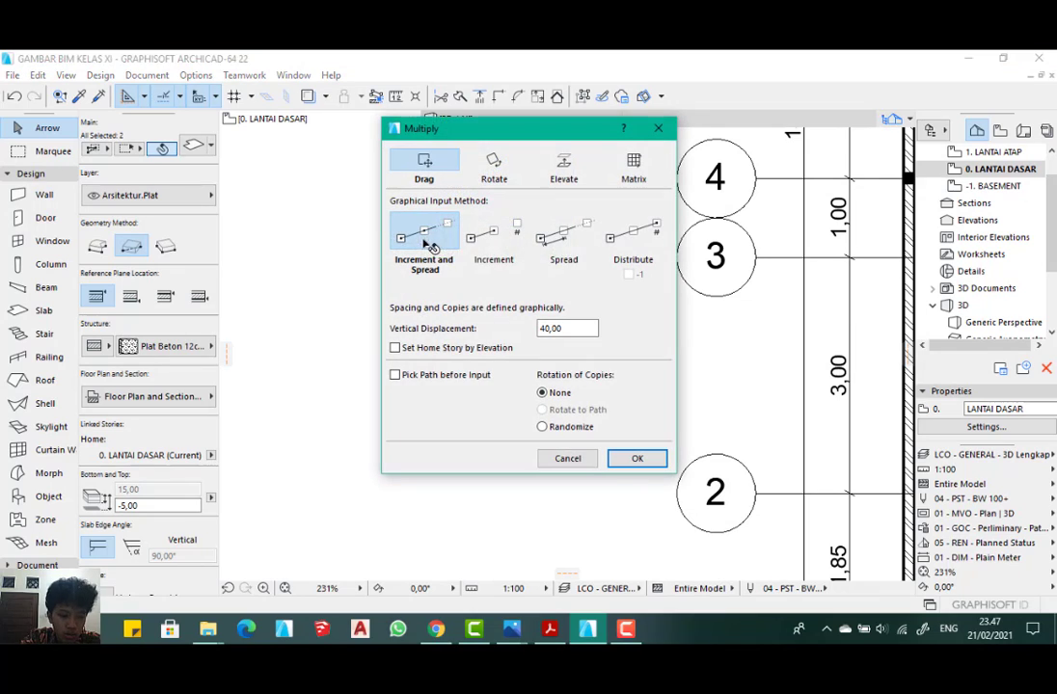
left_click(509, 236)
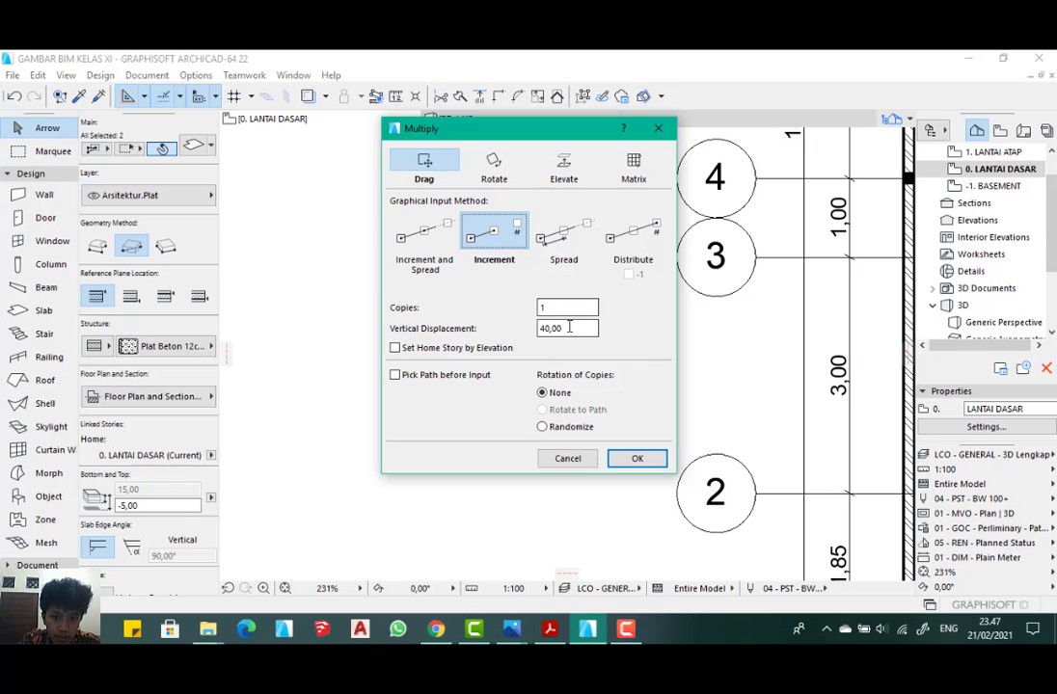
double_click(563, 309)
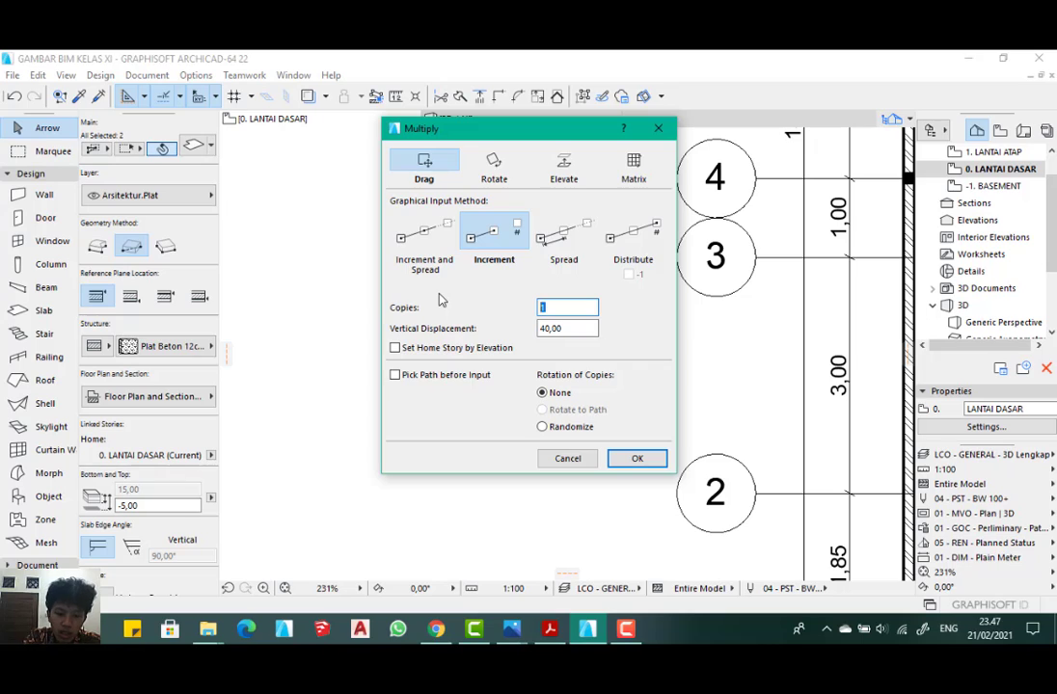
type("5")
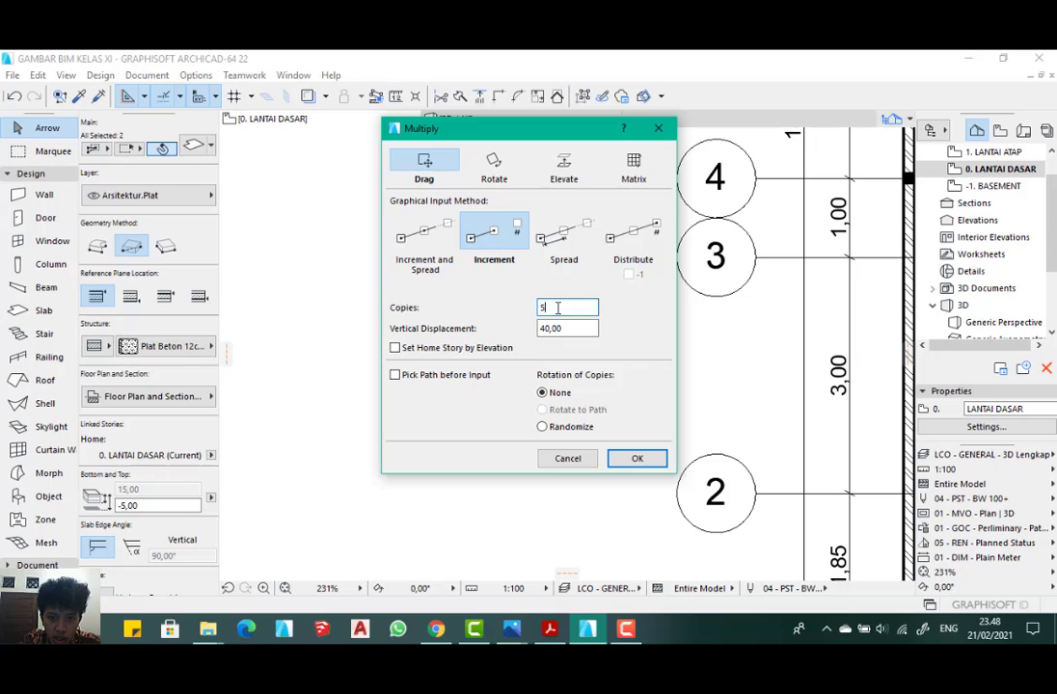
double_click(557, 308)
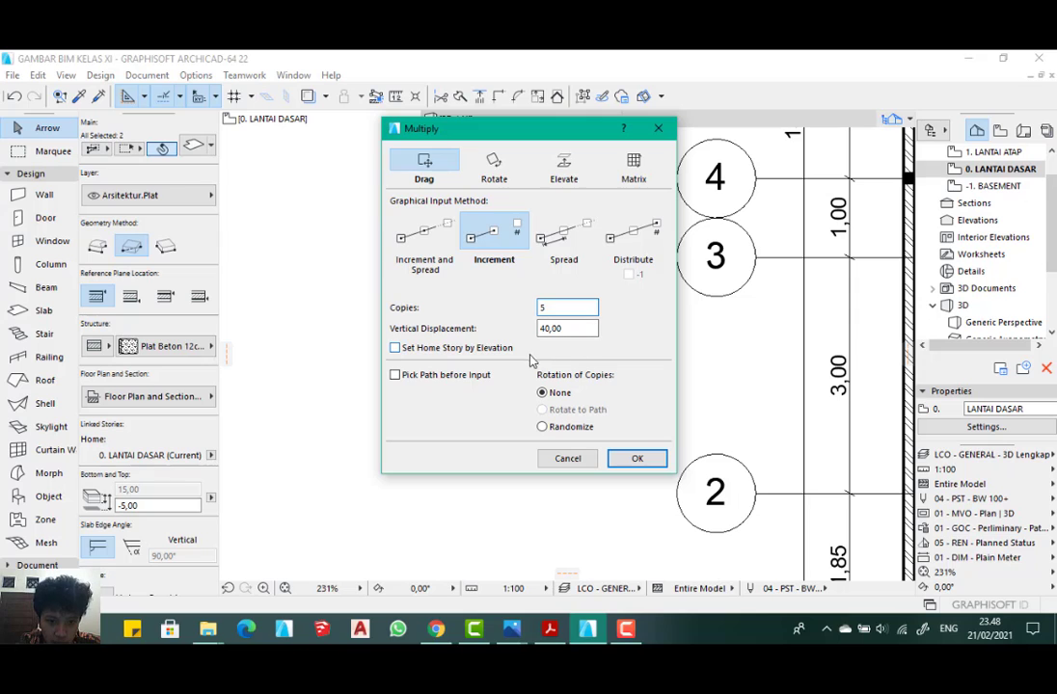
left_click(636, 459)
- Place the five copied rows straight below the moved pair at a spacing of about 130
scroll(480, 249, "up", 3)
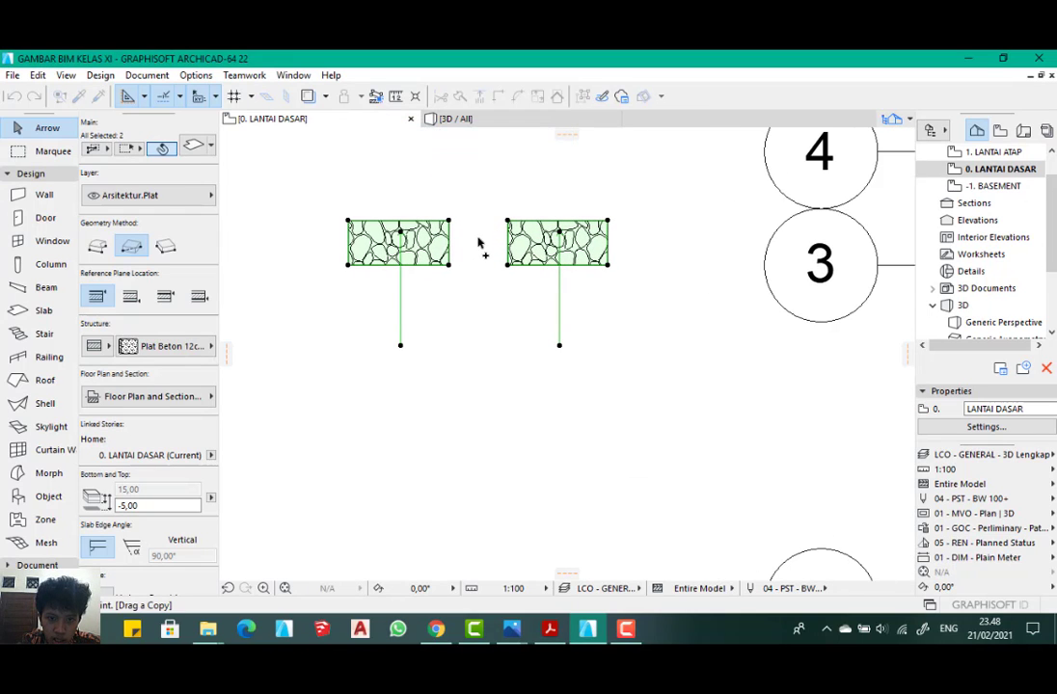
left_click(478, 241)
scroll(476, 232, "down", 2)
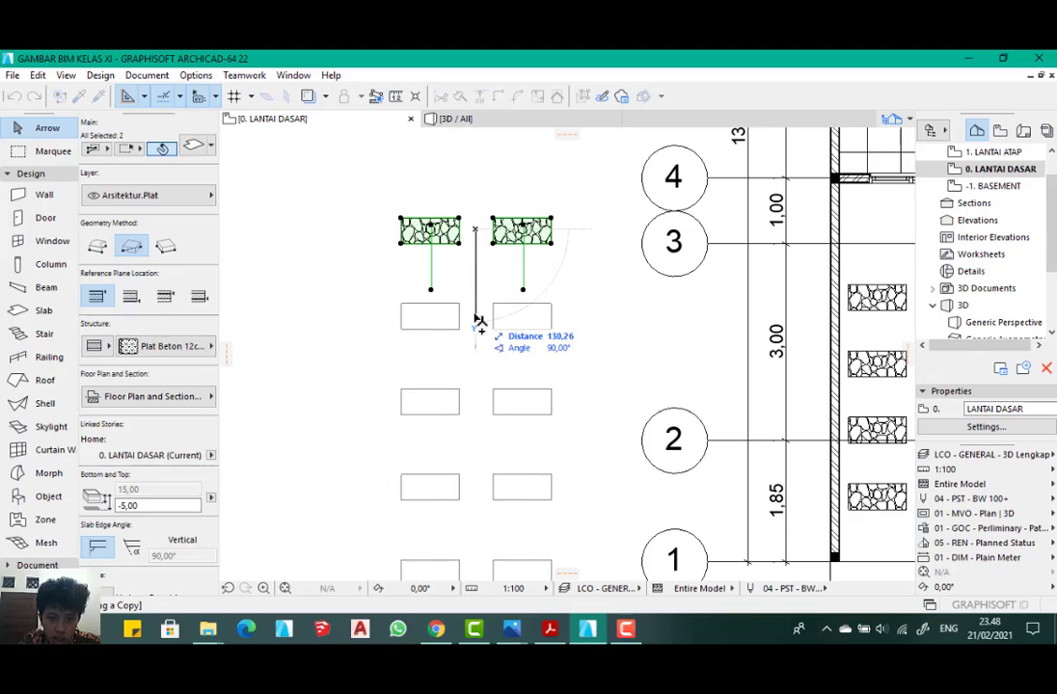
left_click(478, 321)
scroll(479, 304, "down", 3)
scroll(463, 243, "up", 4)
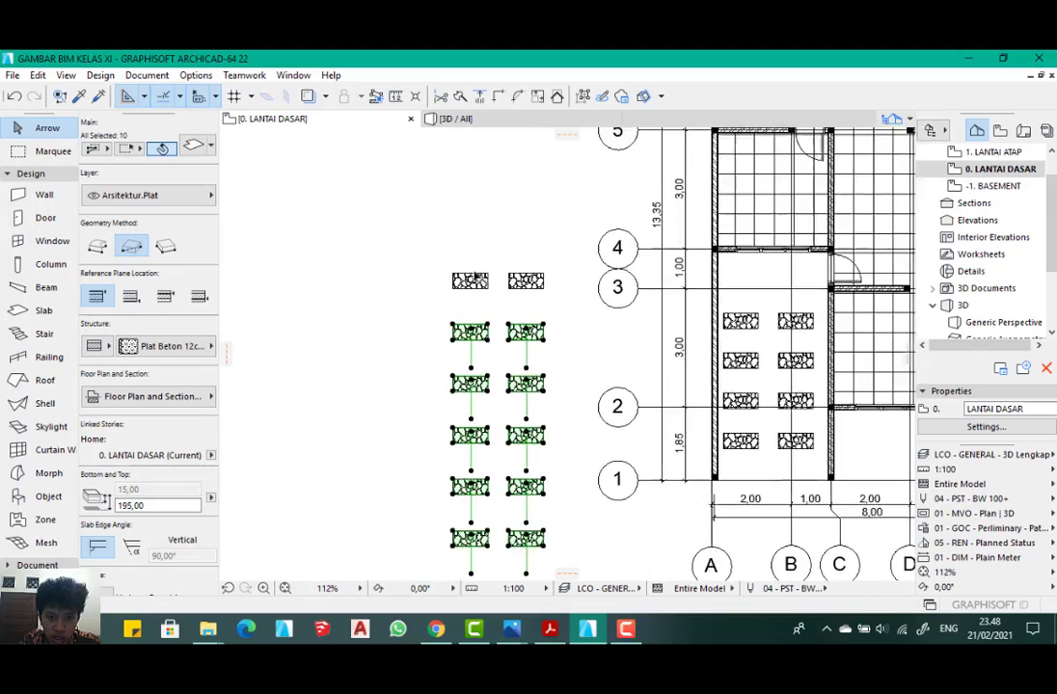
- Move the uppermost pair of the outside stone slabs about 460 horizontally, further away from the plan
scroll(473, 282, "up", 3)
scroll(473, 281, "down", 3)
scroll(473, 289, "up", 5)
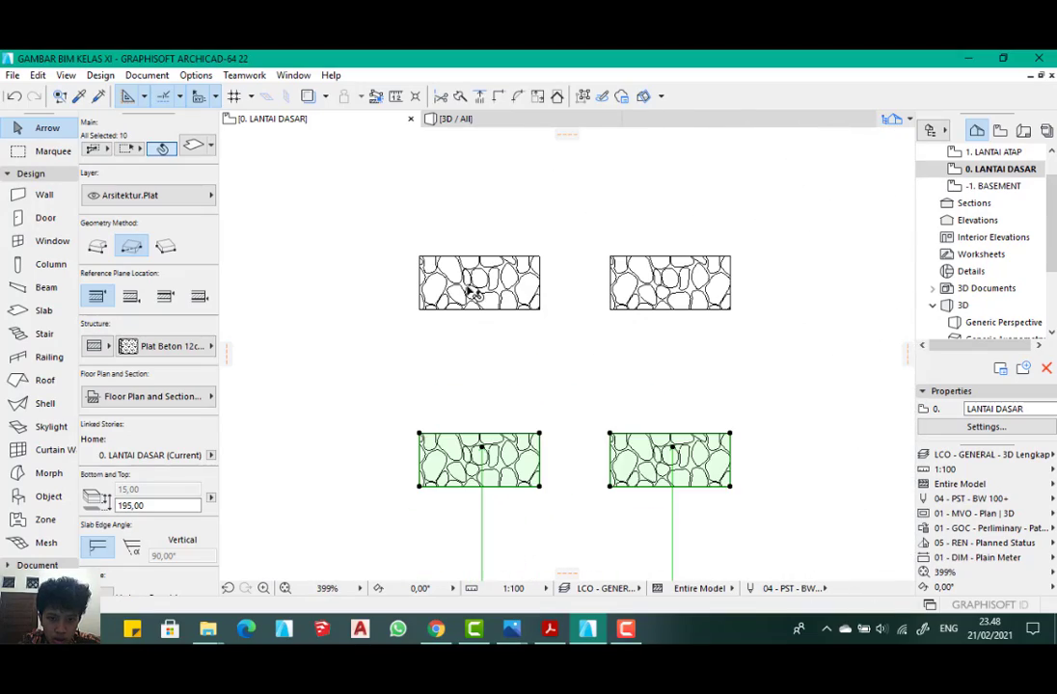
left_click(474, 292)
left_click(632, 299, "shift")
scroll(511, 270, "down", 3)
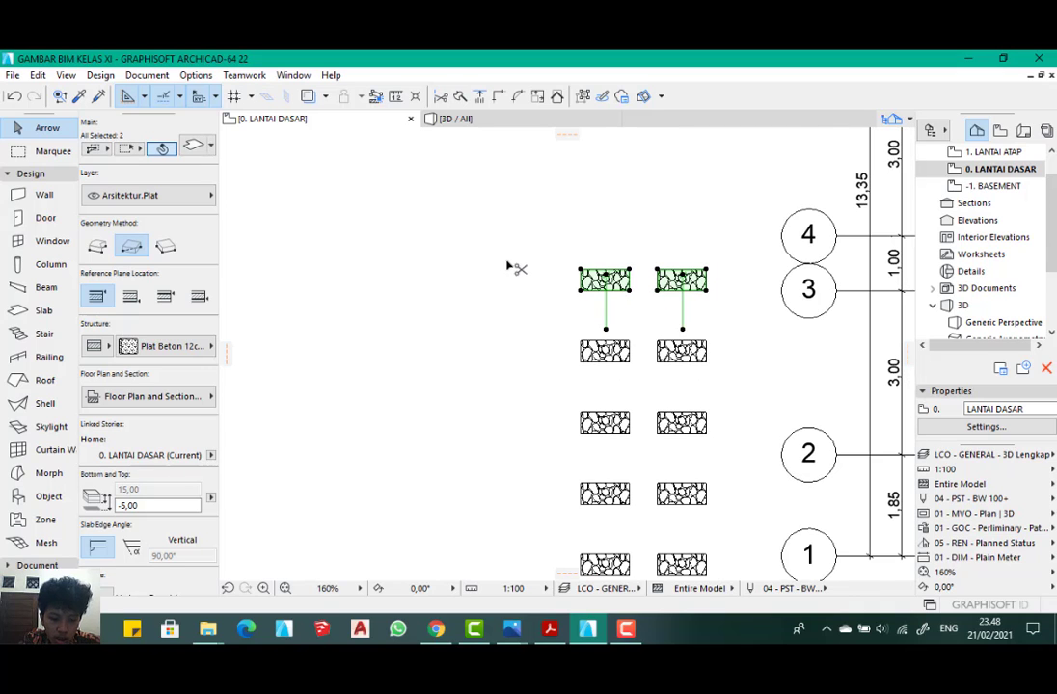
key("ctrl+u")
left_click(592, 282)
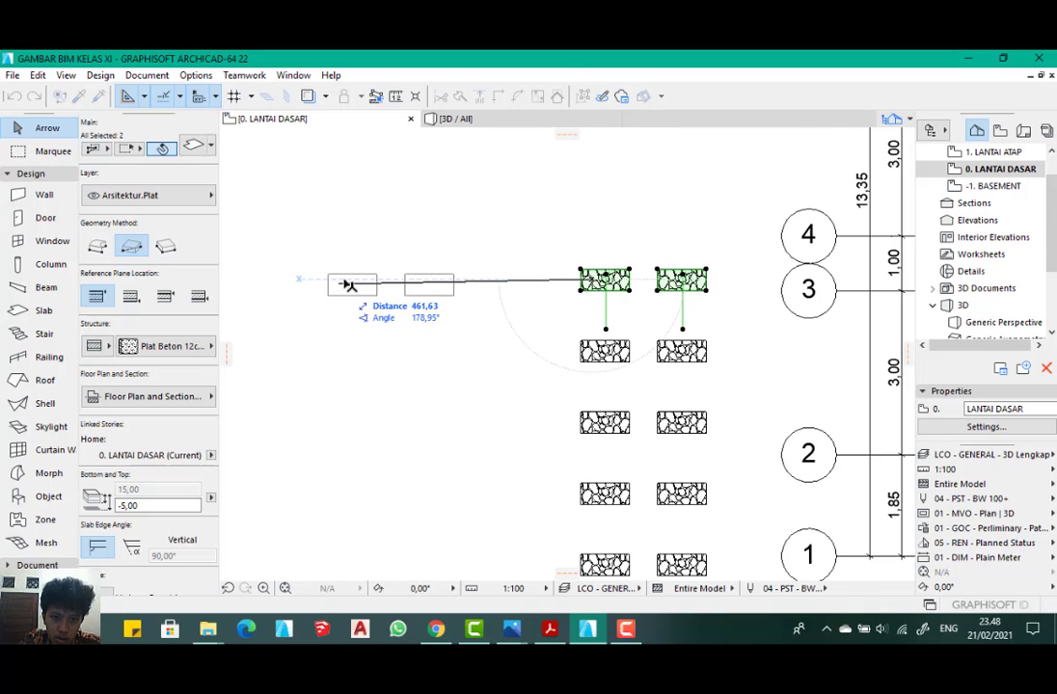
left_click(348, 281)
scroll(350, 282, "up", 3)
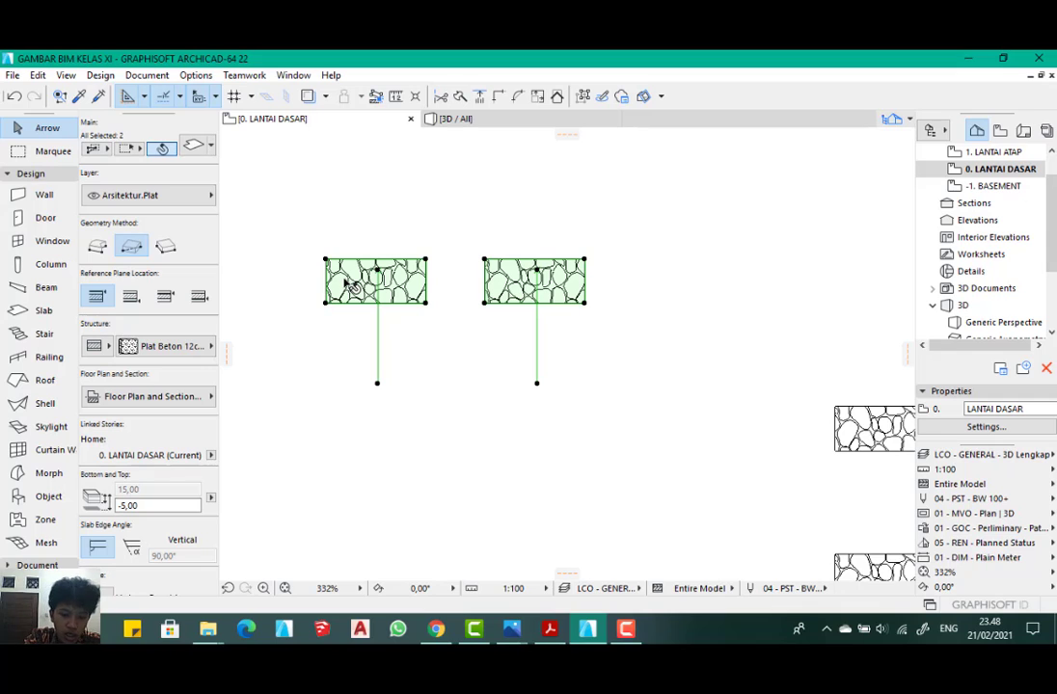
- Set up Multiply for the selected pair of stone slabs by dragging, using Spread with a spacing of 100 and a vertical displacement of 40
key("ctrl+u")
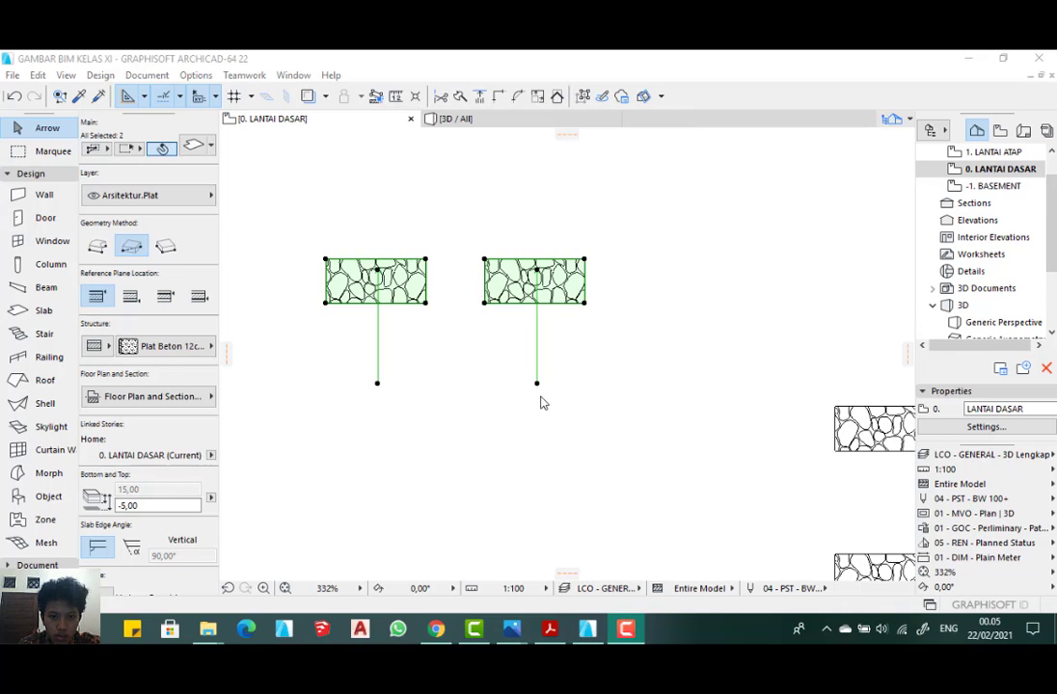
scroll(476, 290, "down", 3)
scroll(421, 282, "up", 4)
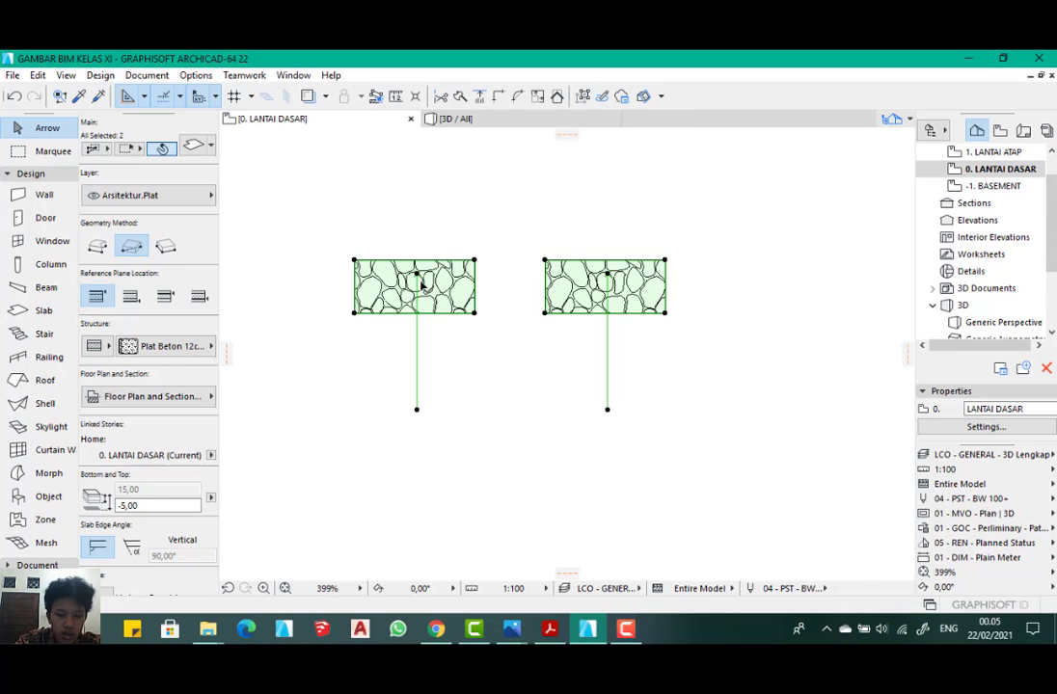
key("ctrl+u")
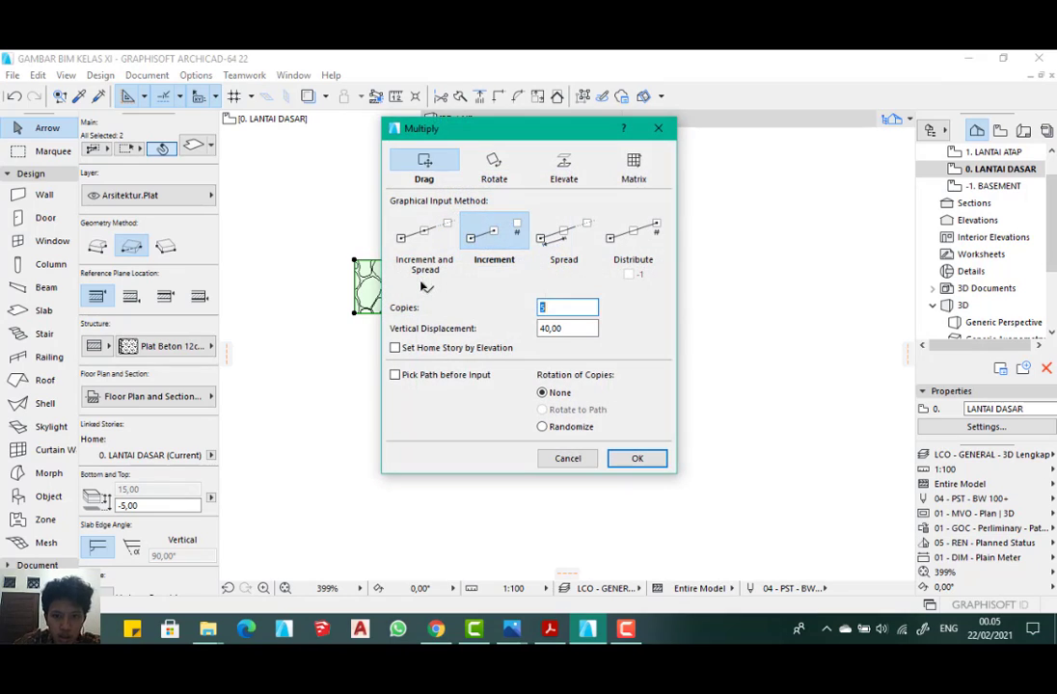
left_click(562, 256)
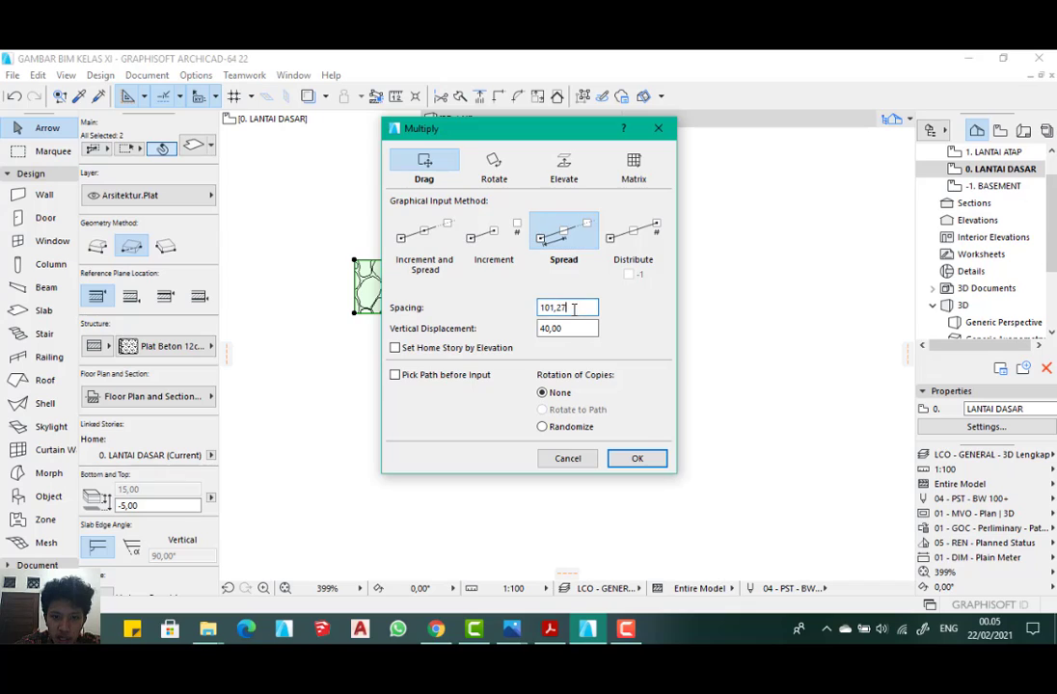
left_click(442, 253)
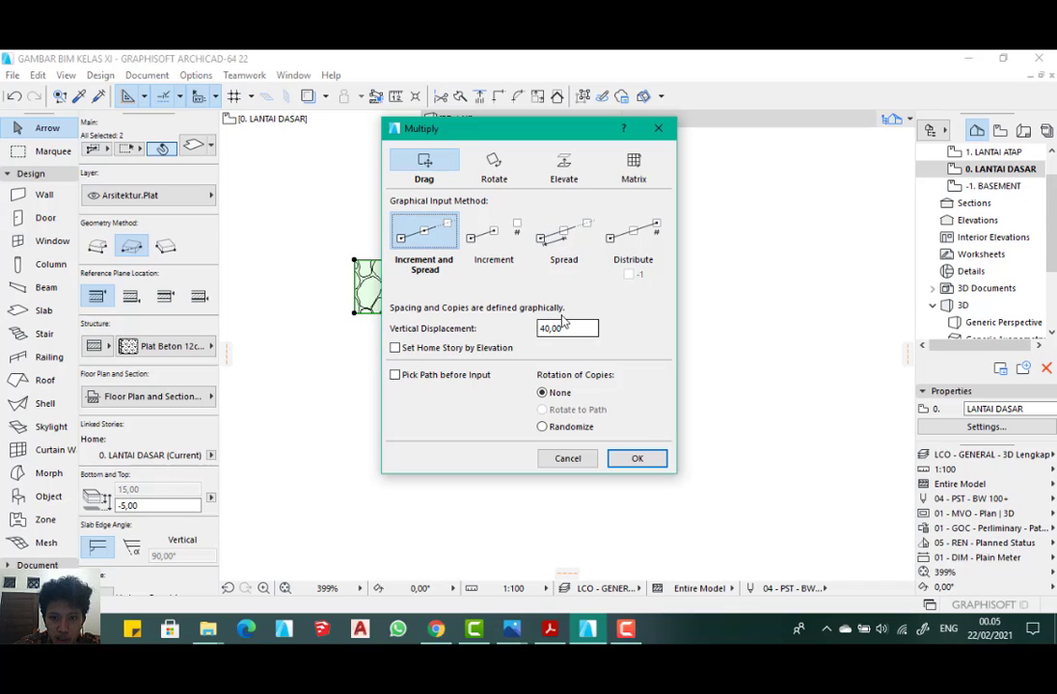
left_click(567, 239)
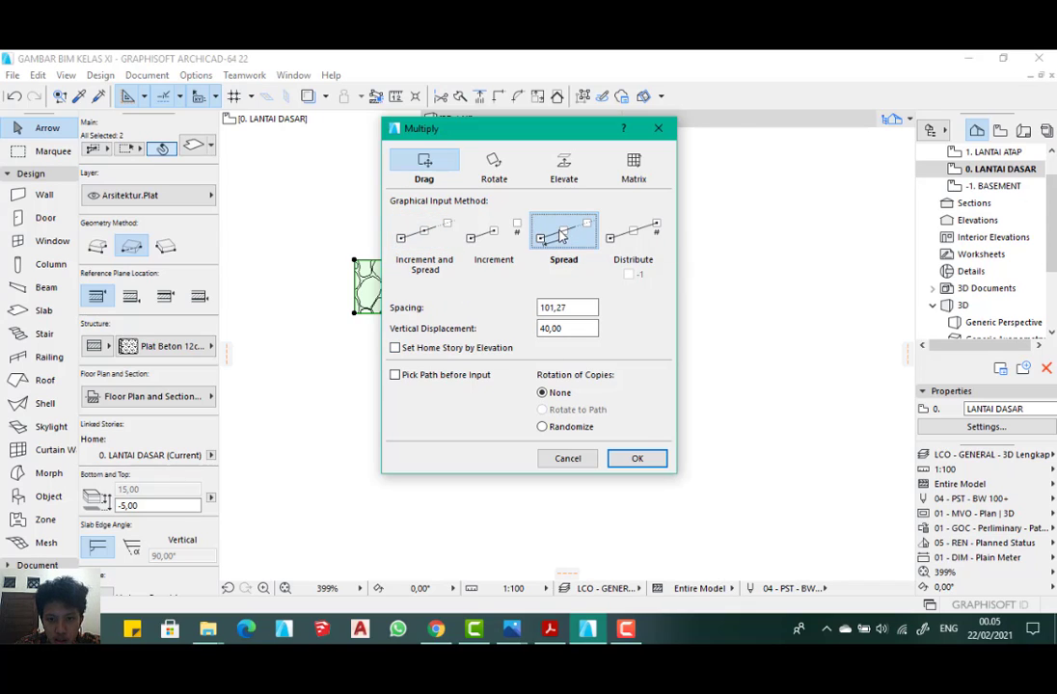
left_click(573, 307)
double_click(573, 307)
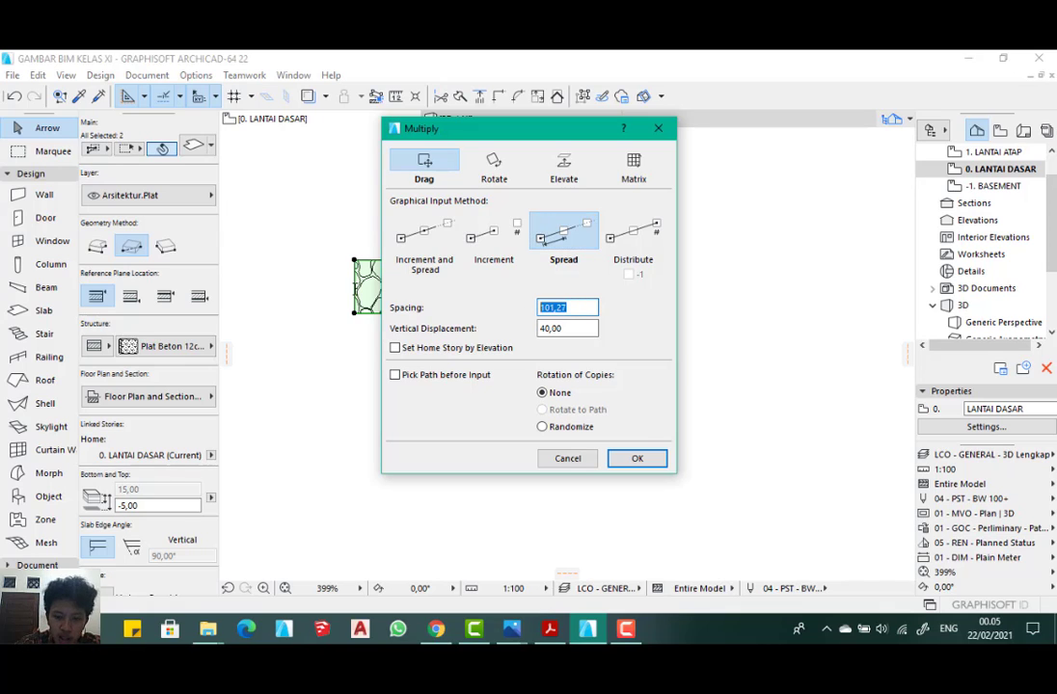
type("100")
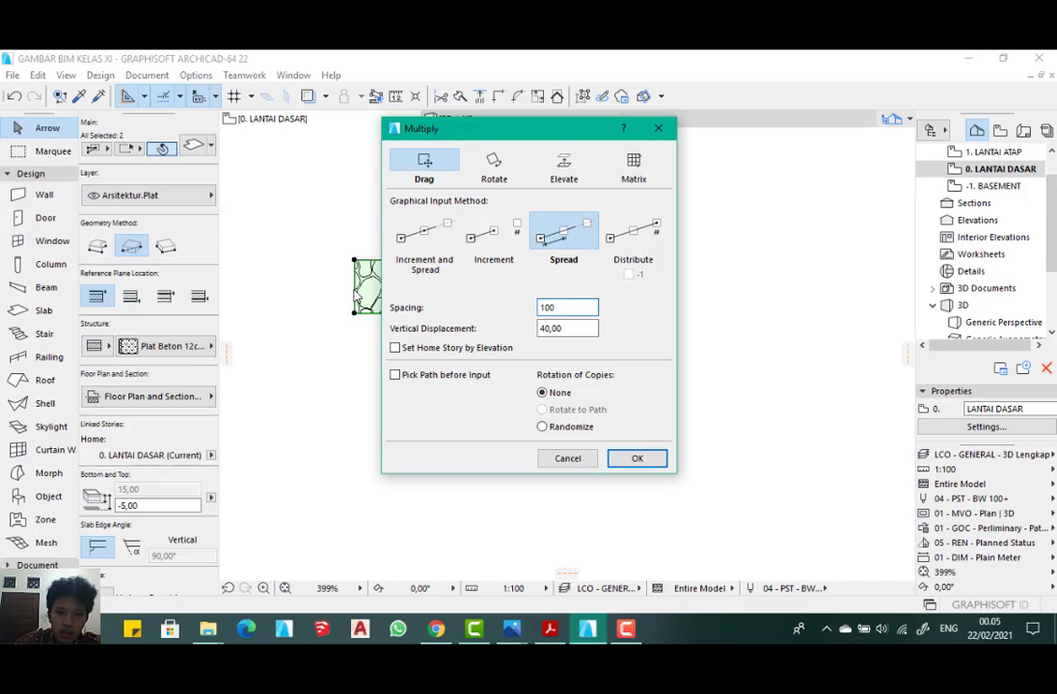
left_click(633, 459)
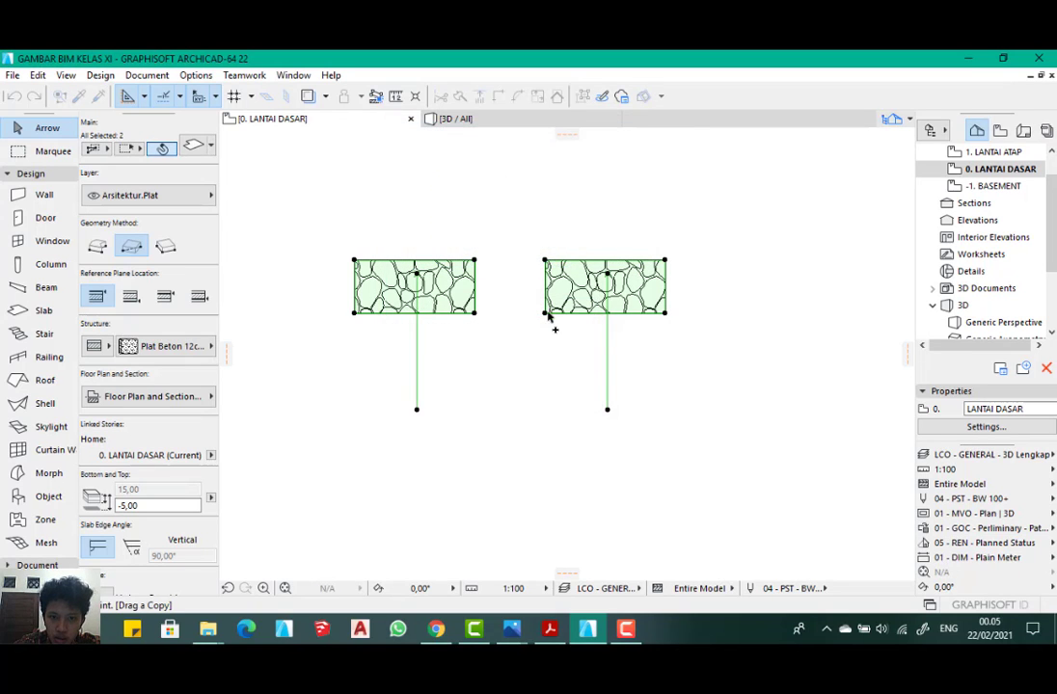
- Spread the copies straight below the selected pair over a distance of about 680 and deselect them
left_click(502, 287)
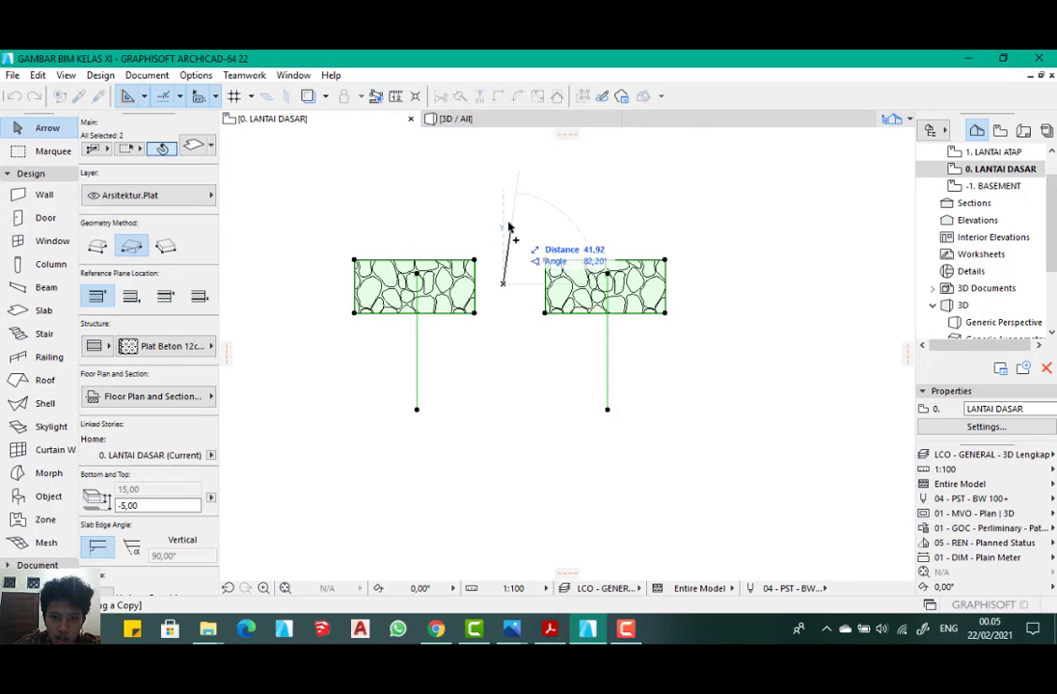
scroll(511, 227, "down", 3)
scroll(502, 424, "down", 4)
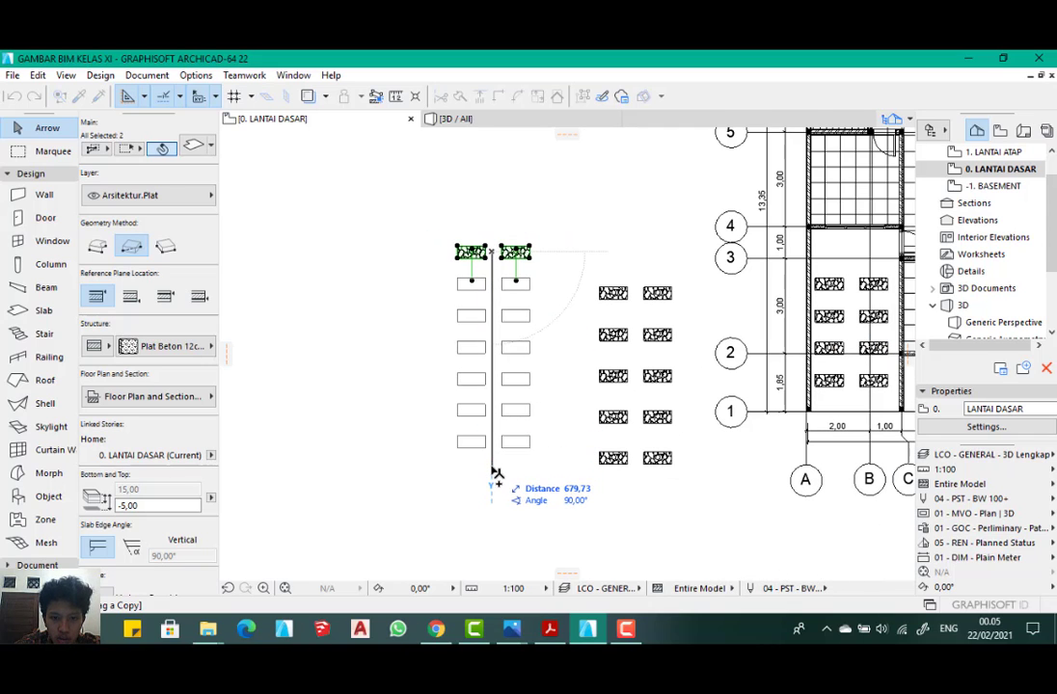
left_click(495, 472)
scroll(482, 241, "up", 4)
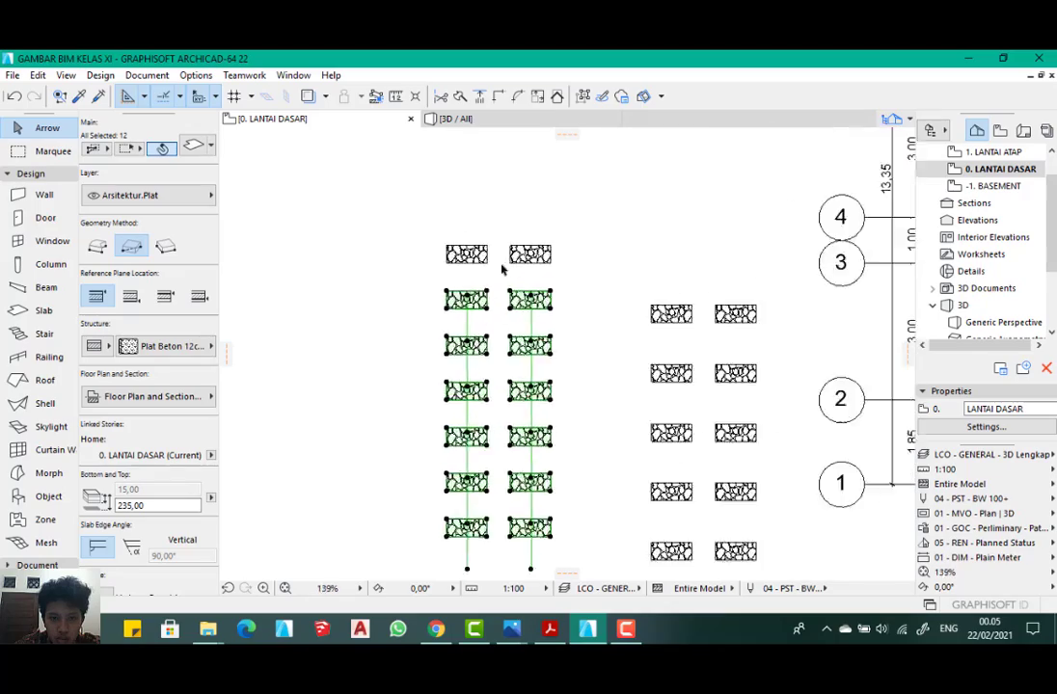
key("Escape")
scroll(483, 254, "down", 4)
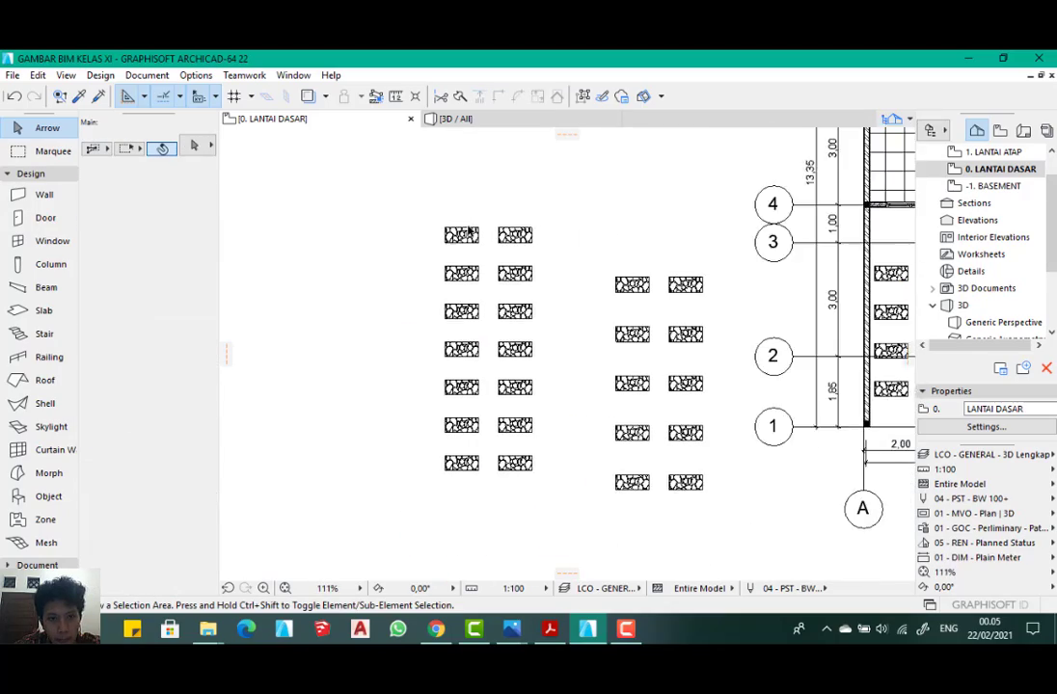
- Move the uppermost pair of the newly spread stone slabs horizontally, further away from the plan
scroll(467, 264, "up", 4)
scroll(455, 217, "down", 4)
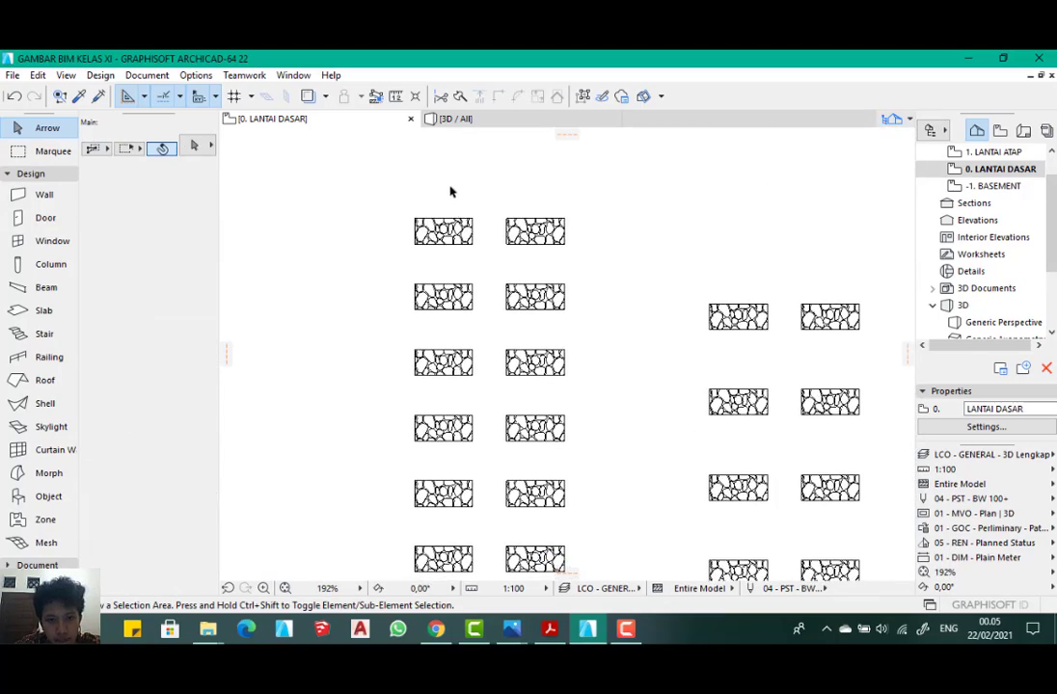
scroll(467, 231, "up", 6)
scroll(467, 232, "down", 3)
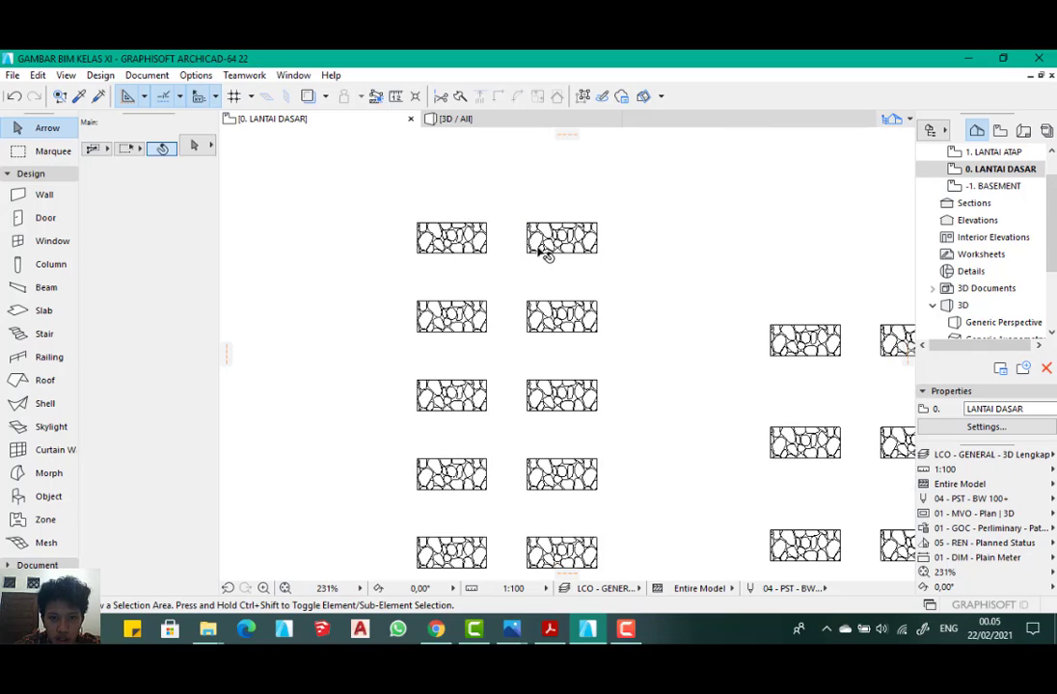
left_click(467, 239)
left_click(554, 249, "shift")
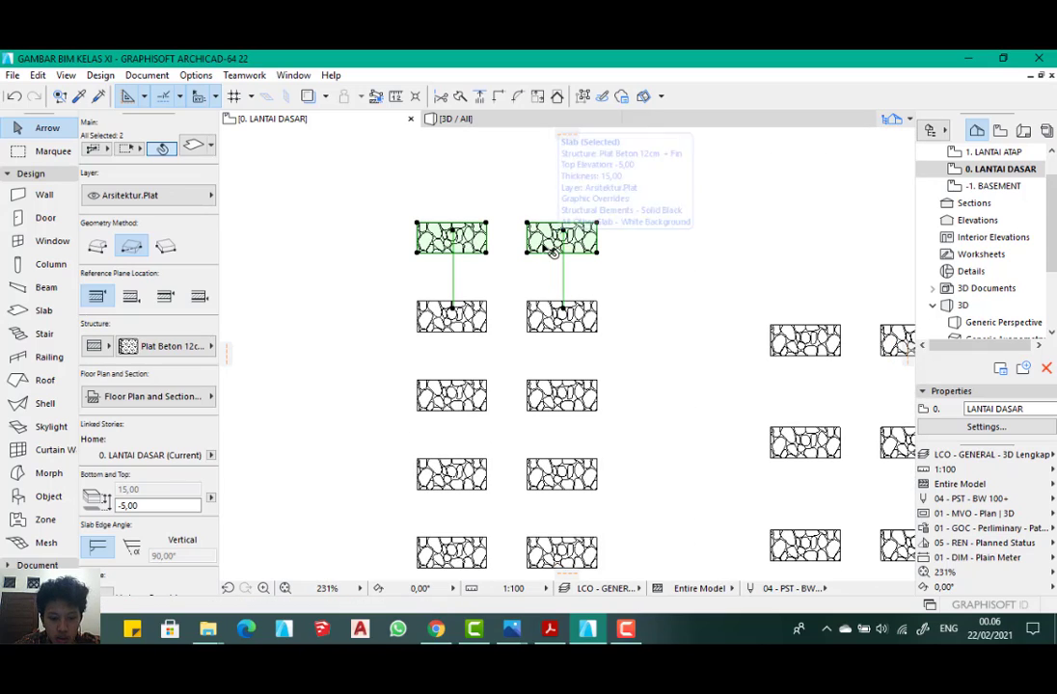
scroll(509, 249, "down", 3)
scroll(509, 249, "up", 1)
left_click_drag(500, 249, 302, 251)
scroll(453, 239, "down", 2)
scroll(465, 241, "up", 3)
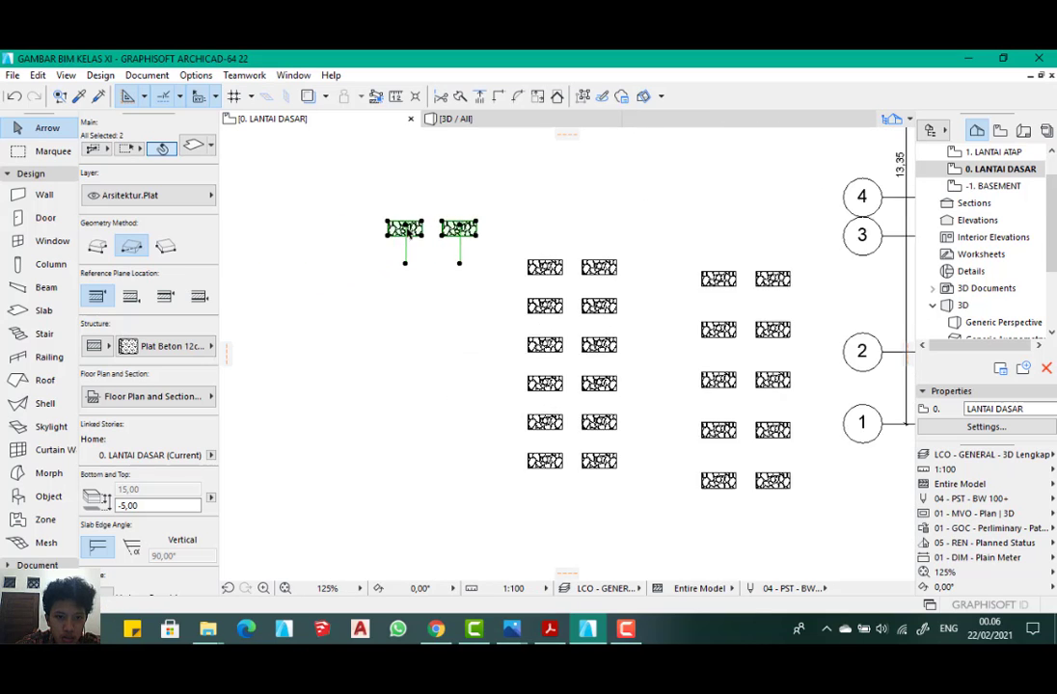
- Set up Multiply for the moved pair by dragging, using Distribute with 5 copies and a vertical displacement of 40
key("ctrl+u")
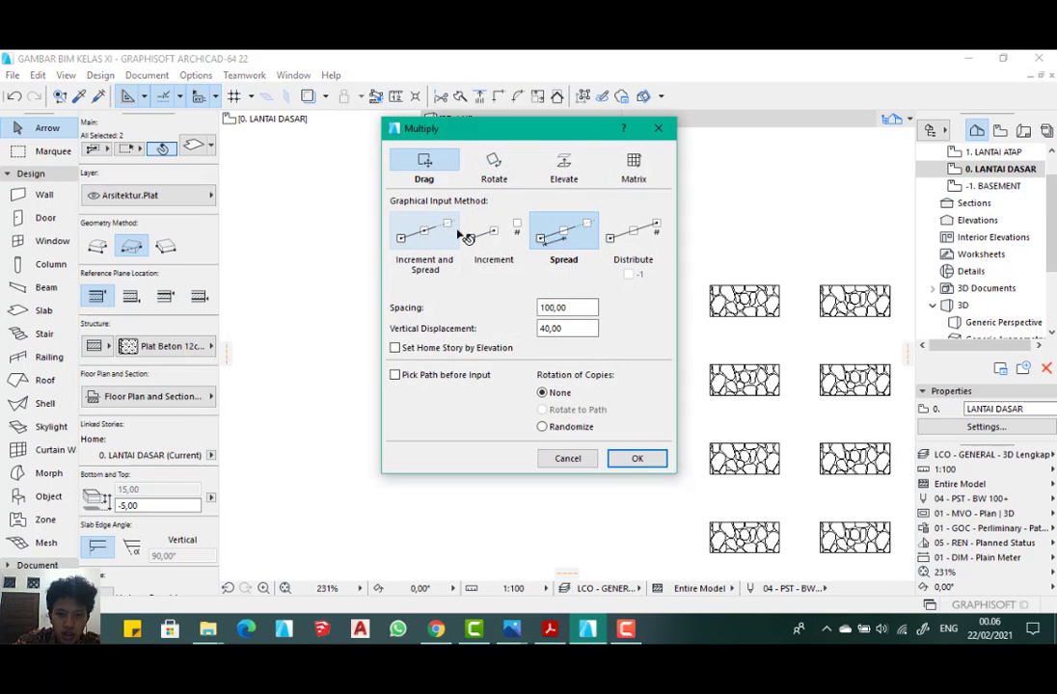
left_click(631, 235)
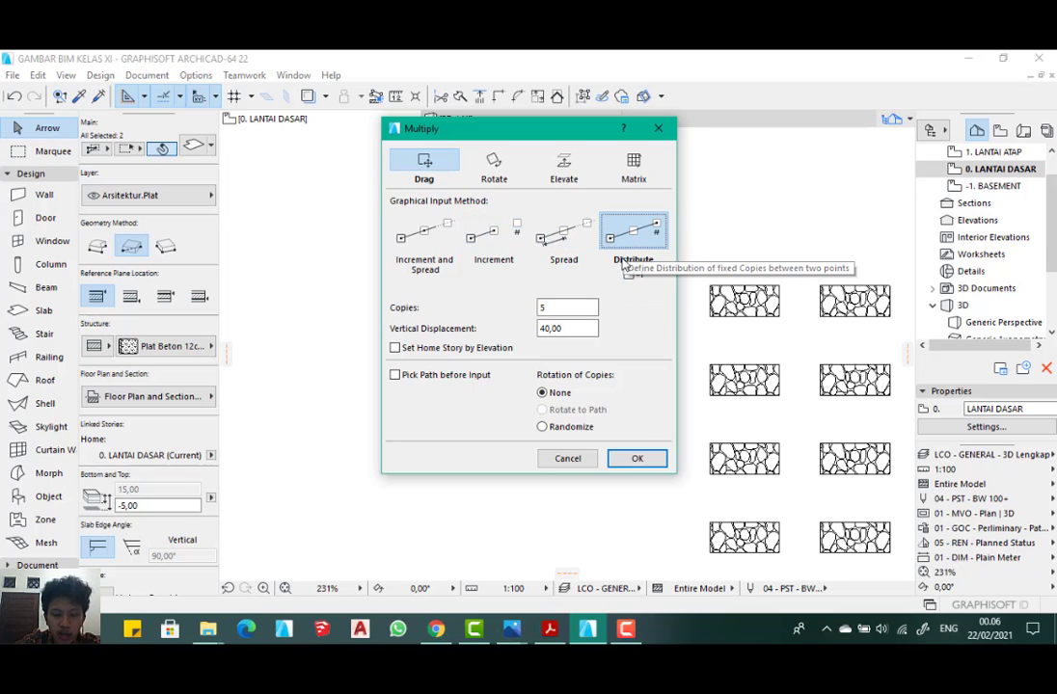
double_click(558, 307)
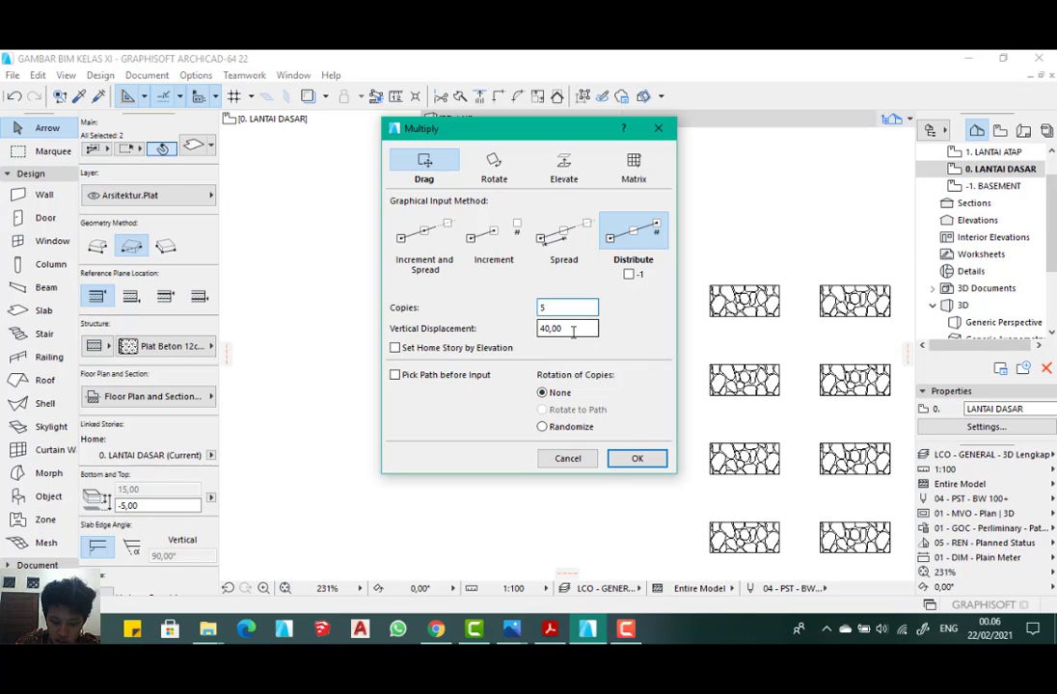
left_click(637, 459)
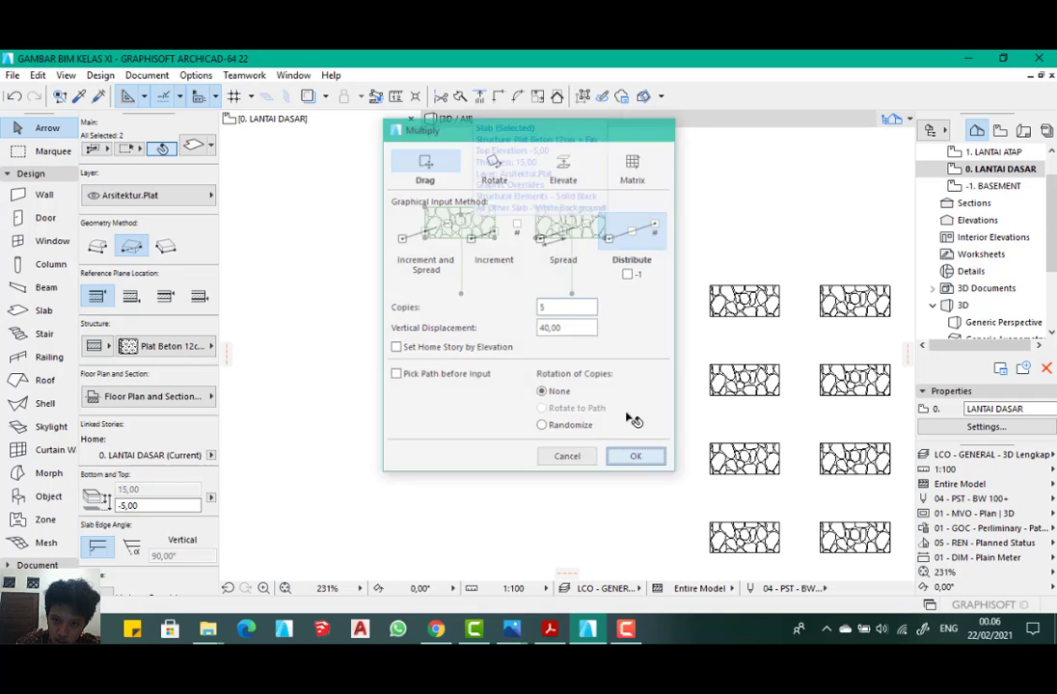
- Distribute the five copied rows straight below the moved pair over a distance of 500
left_click(512, 207)
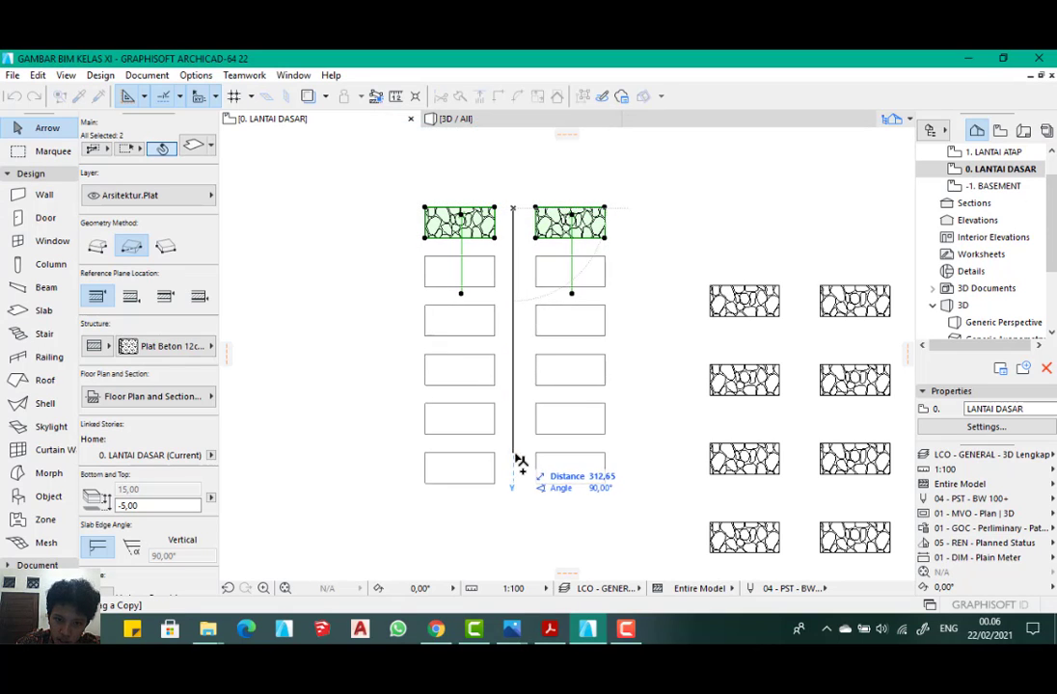
type("5,")
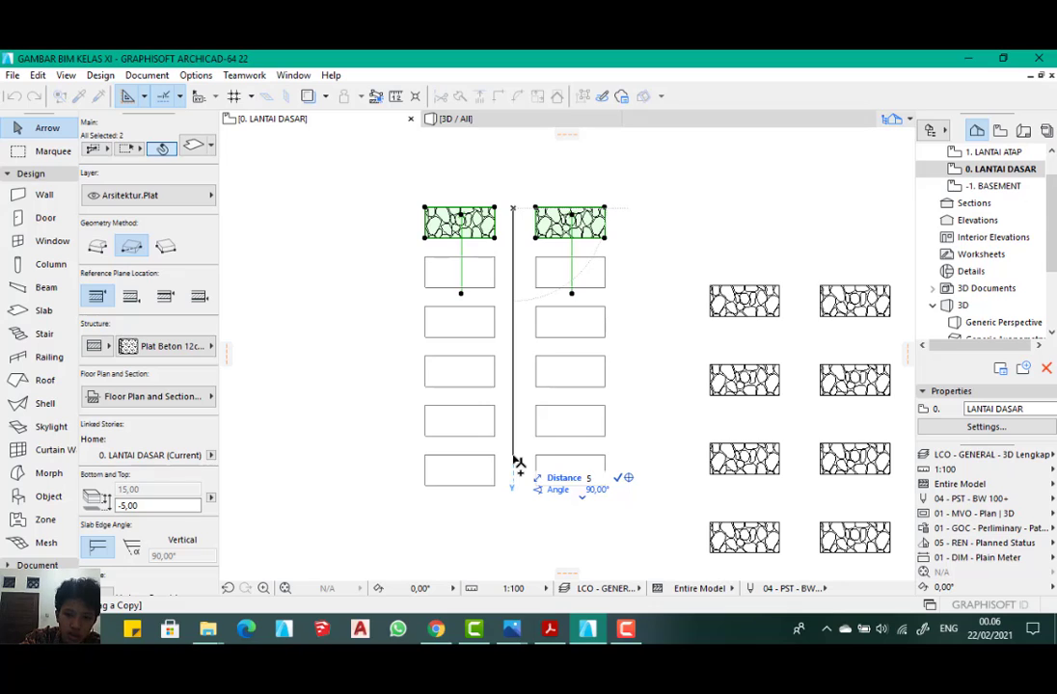
type("00")
key("Return")
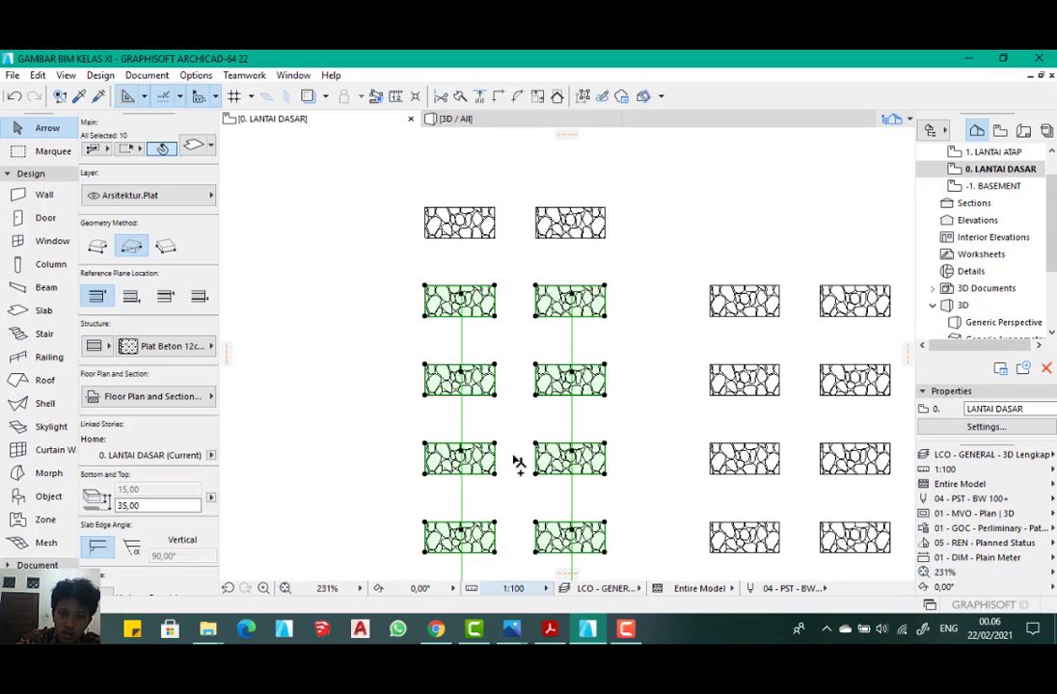
scroll(533, 411, "down", 2)
scroll(516, 323, "up", 4)
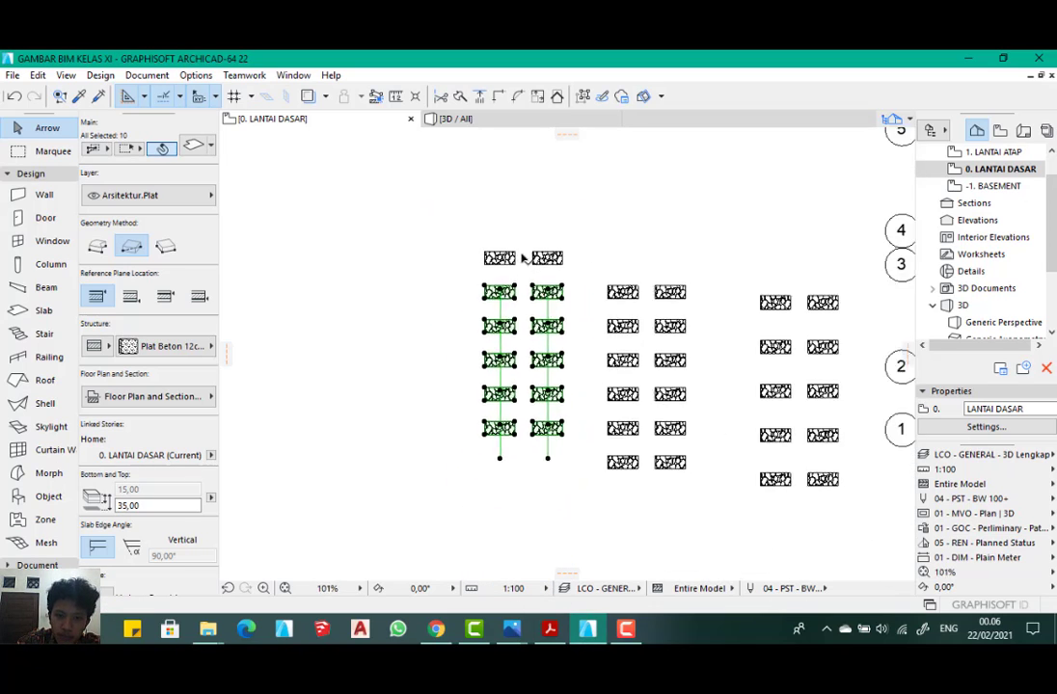
scroll(511, 251, "down", 2)
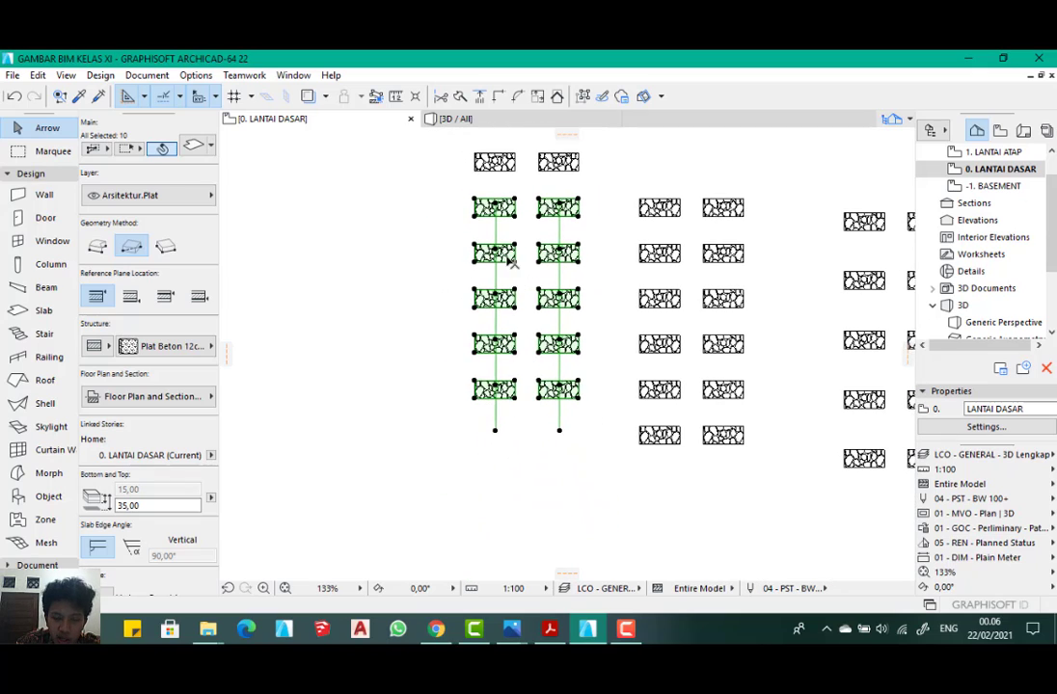
scroll(521, 279, "up", 2)
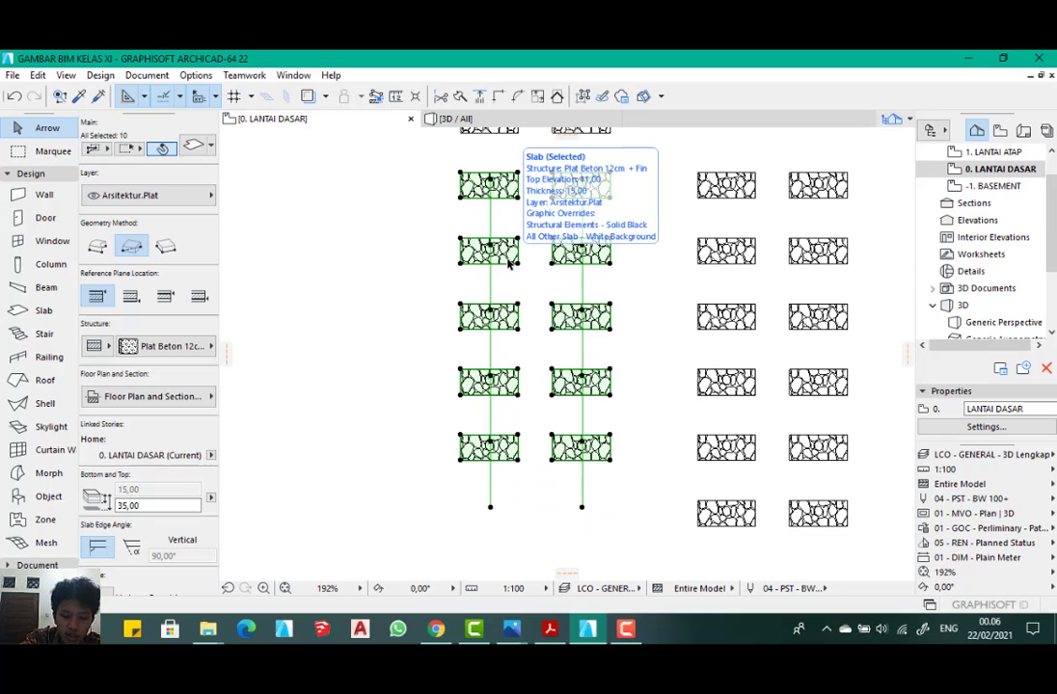
- Deselect the distributed slab copies and undo the last multiplication
left_click(509, 264)
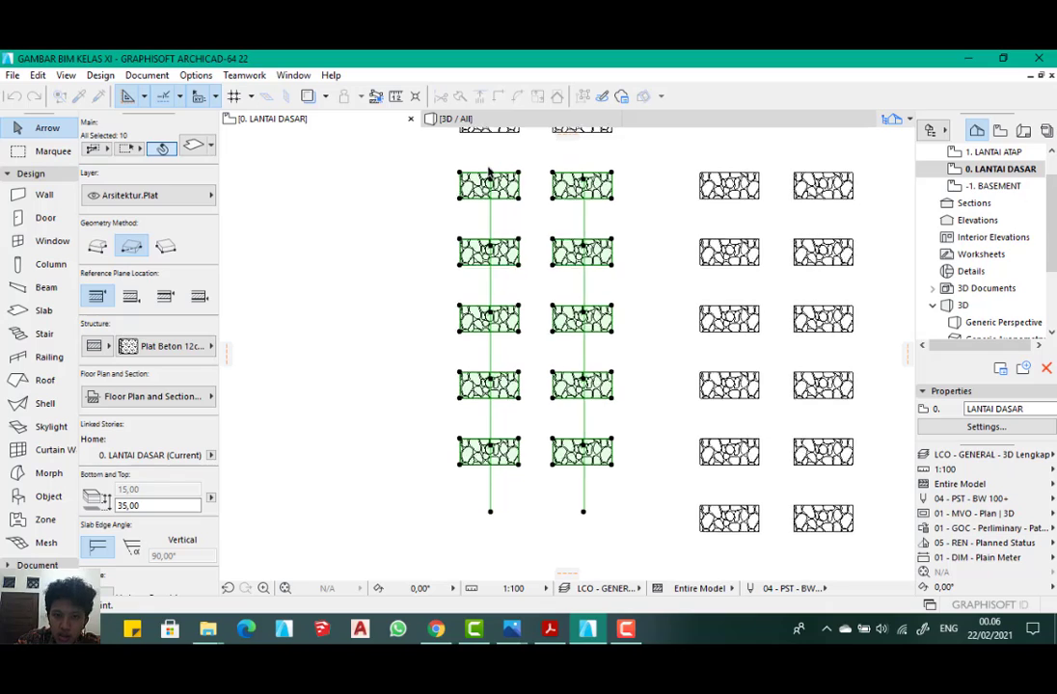
scroll(504, 241, "up", 3)
scroll(521, 216, "down", 4)
scroll(531, 177, "up", 3)
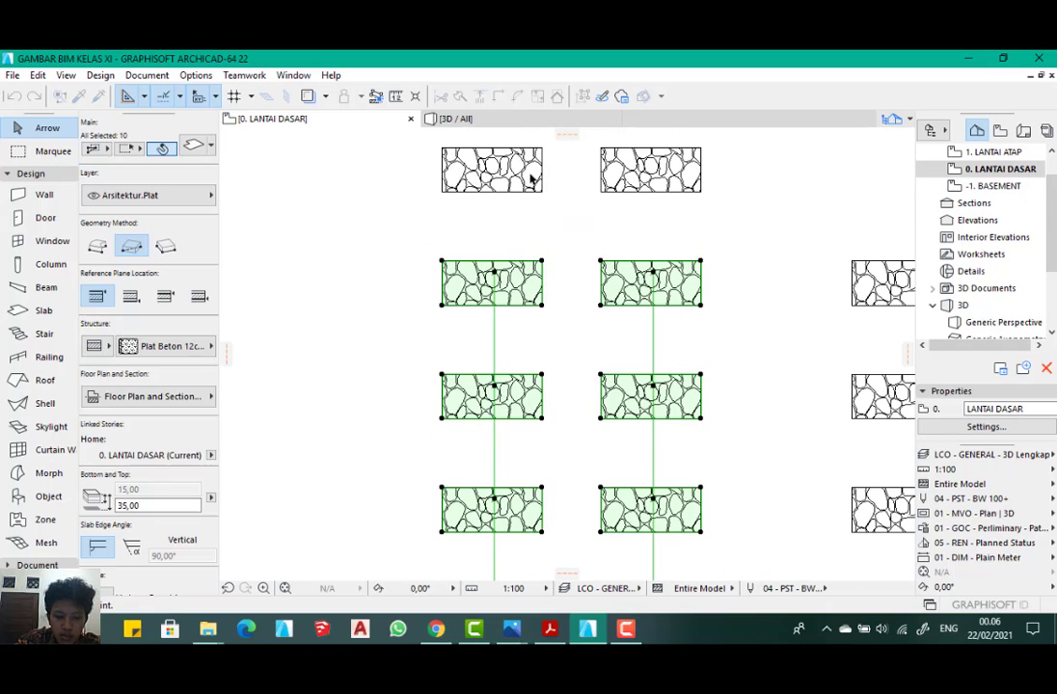
key("Escape")
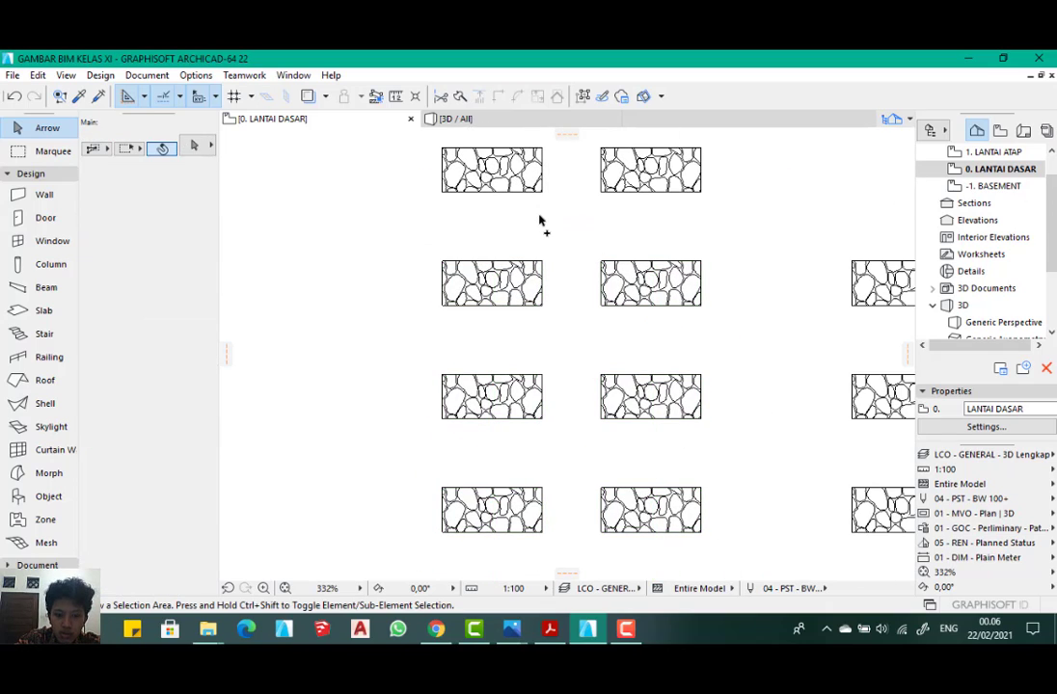
key("ctrl+z")
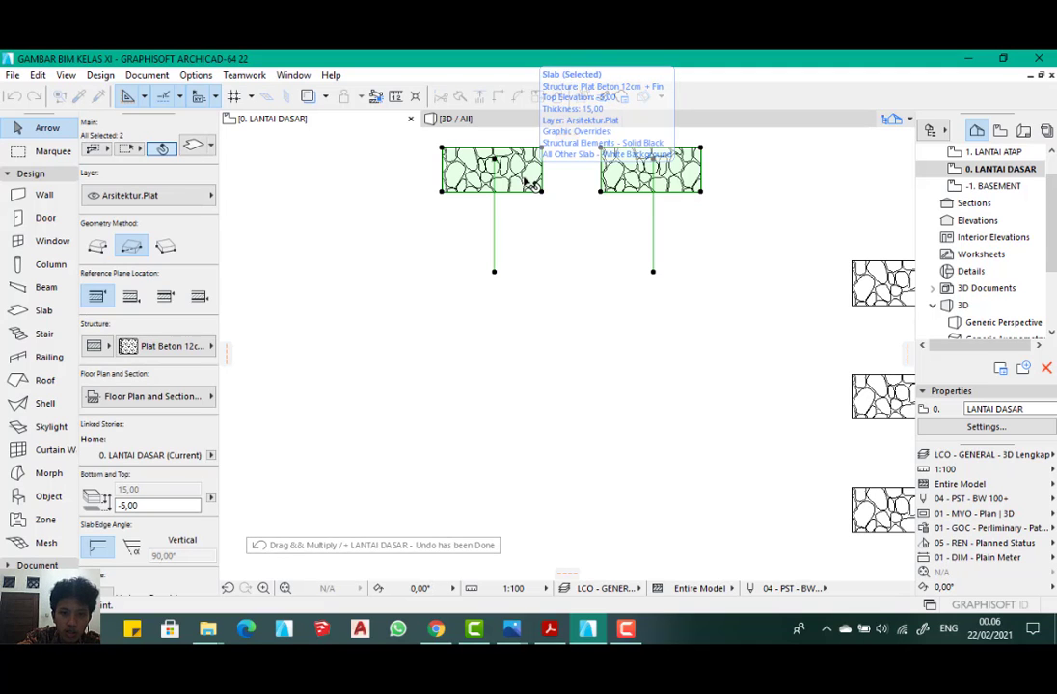
- Multiply the selected stone slab pair straight downward with Distribute and the -1 option, using 5 copies and a vertical displacement of 40
key("ctrl+u")
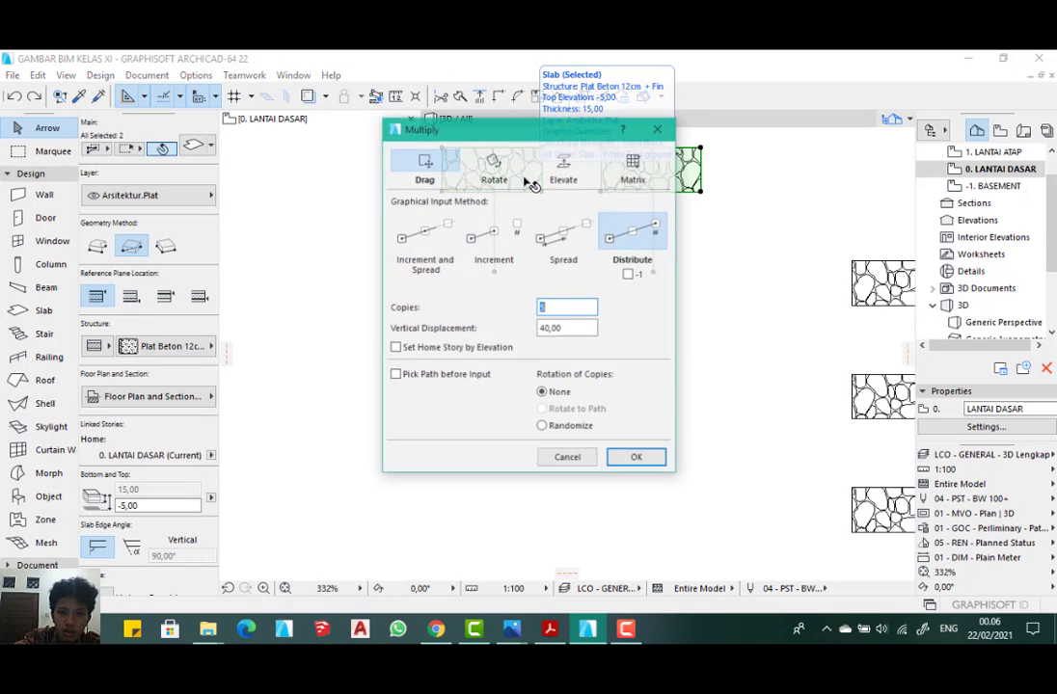
left_click(629, 275)
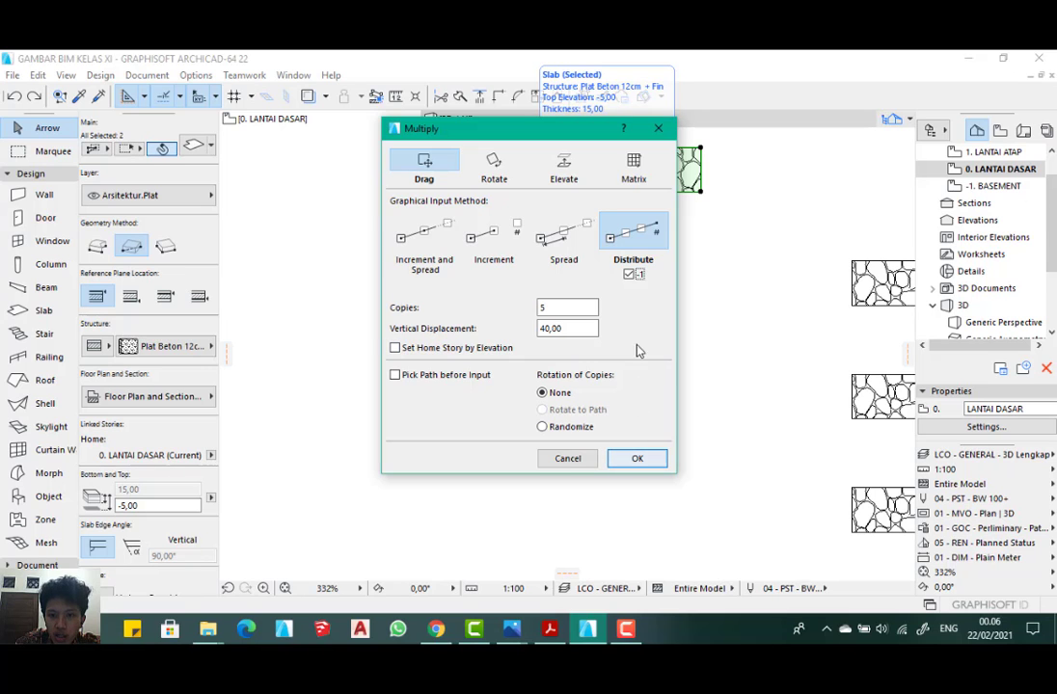
left_click(636, 458)
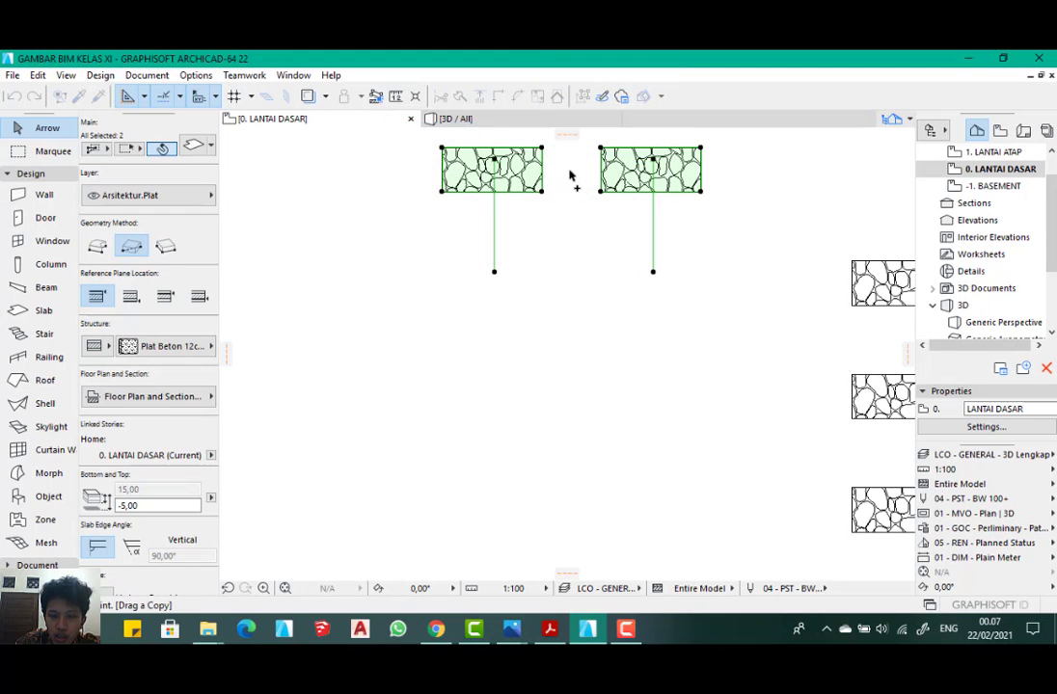
left_click(570, 177)
scroll(566, 135, "down", 5)
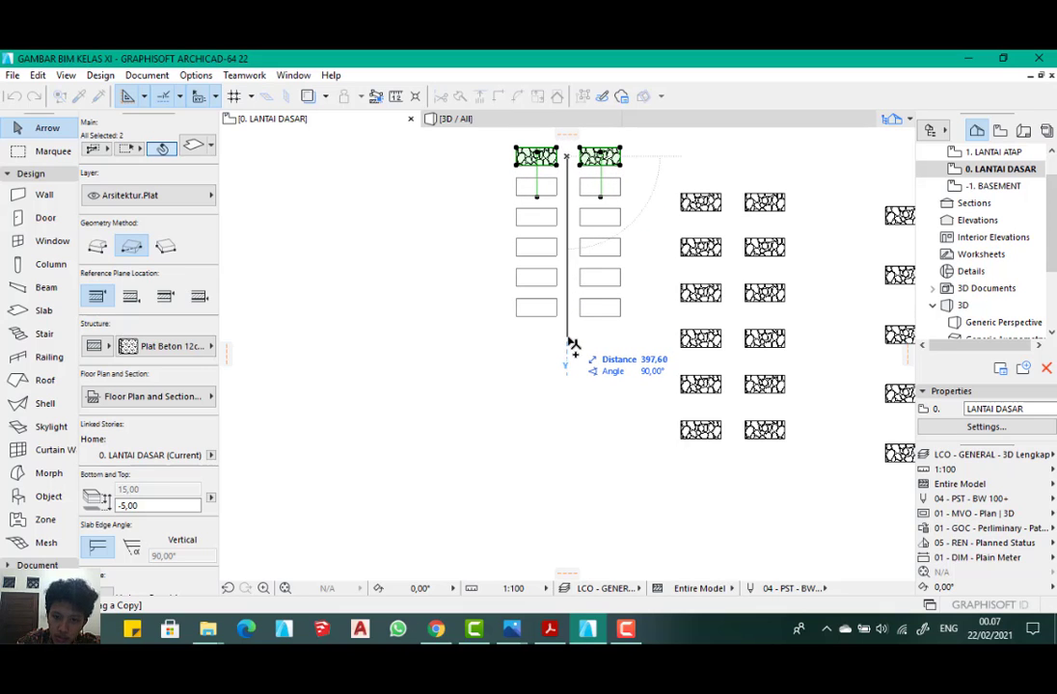
left_click(570, 382)
scroll(575, 357, "up", 3)
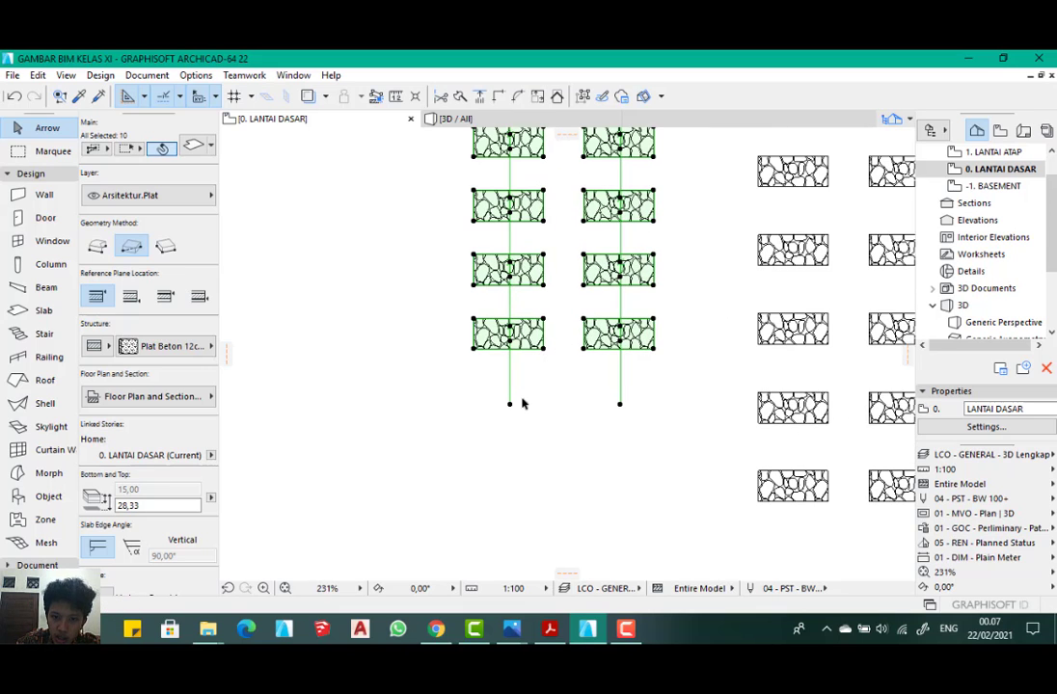
scroll(506, 402, "up", 4)
left_click(513, 407)
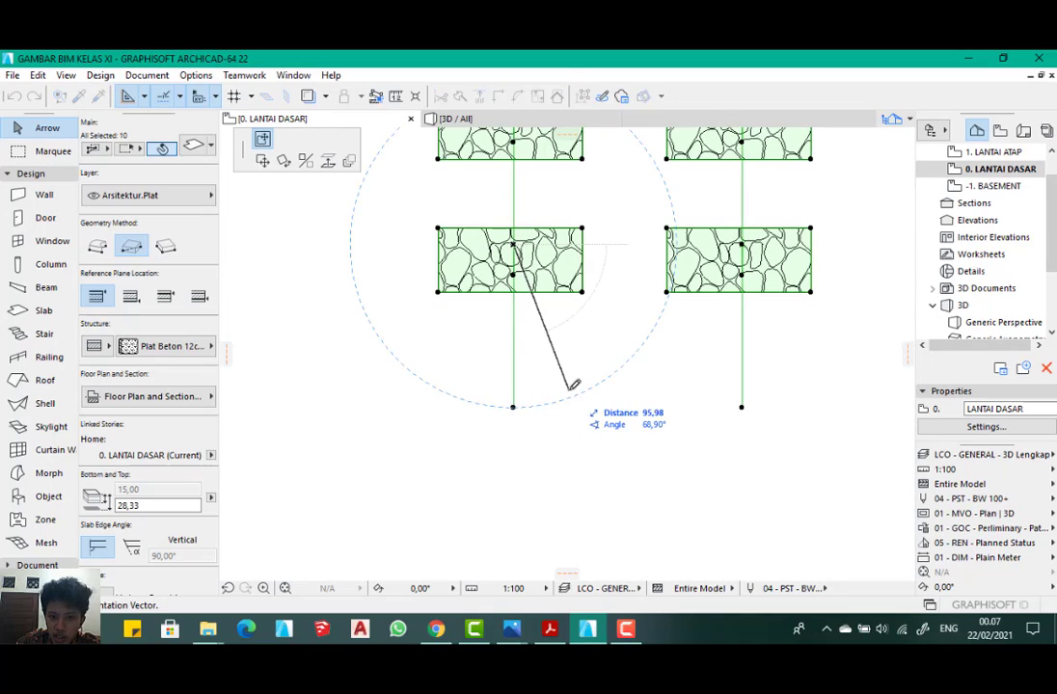
key("Escape")
key("Escape")
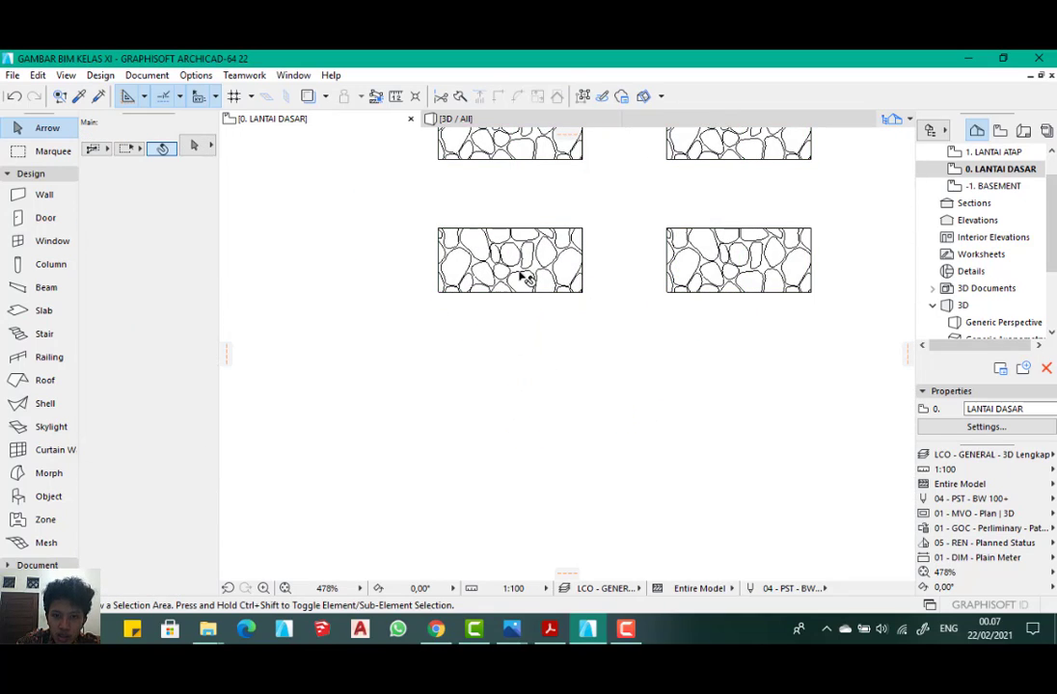
- Distribute 5 copies of the uppermost pair about 308 straight upward with the -1 option off and a vertical displacement of 40, and undo it
scroll(512, 519, "down", 4)
scroll(517, 520, "up", 1)
scroll(543, 378, "down", 4)
scroll(492, 333, "up", 4)
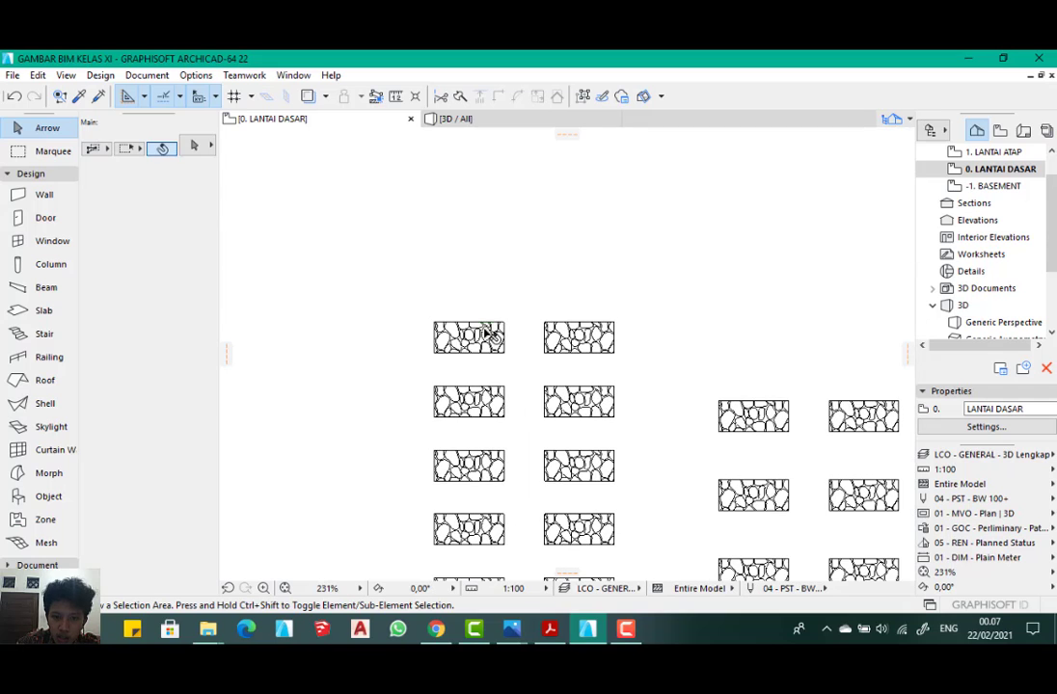
left_click(491, 333)
left_click(569, 343, "shift")
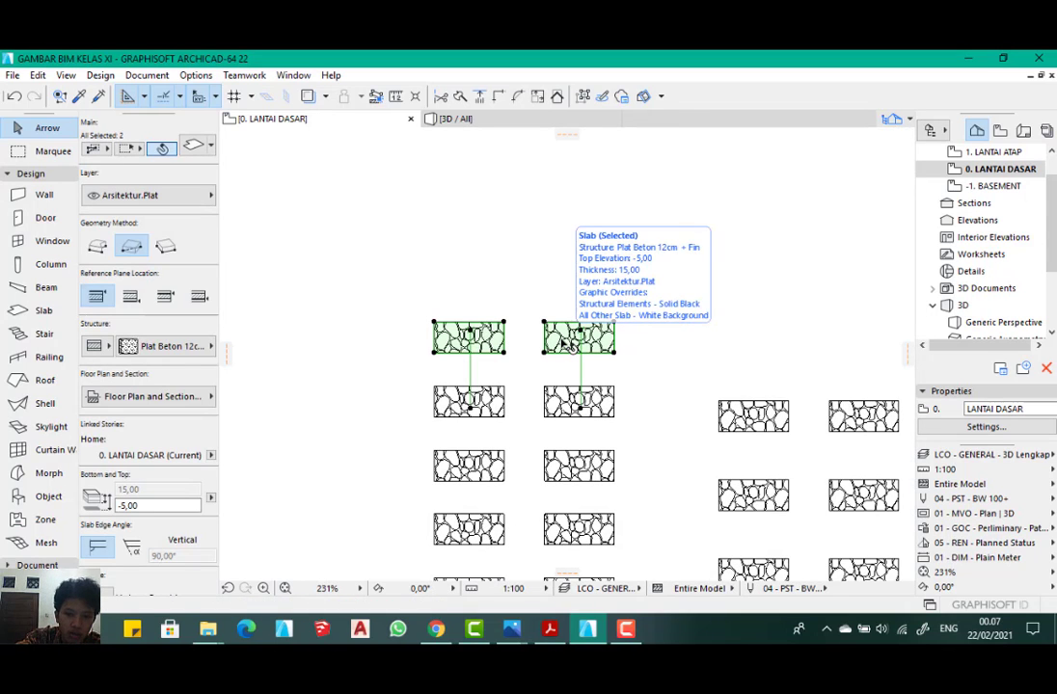
key("ctrl+u")
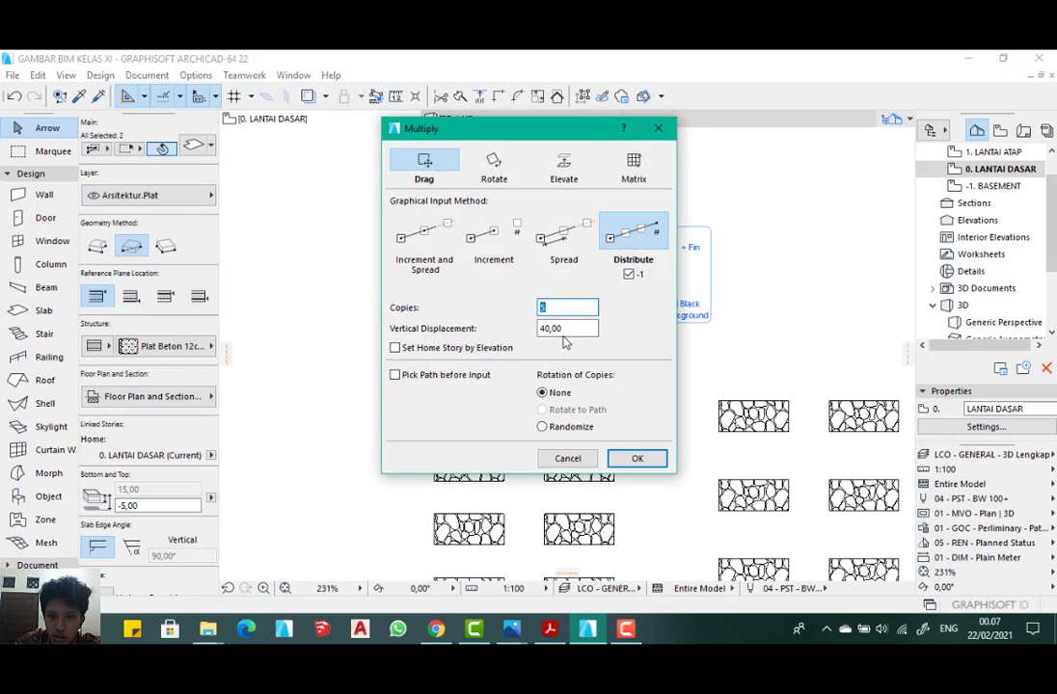
left_click(629, 274)
left_click(636, 459)
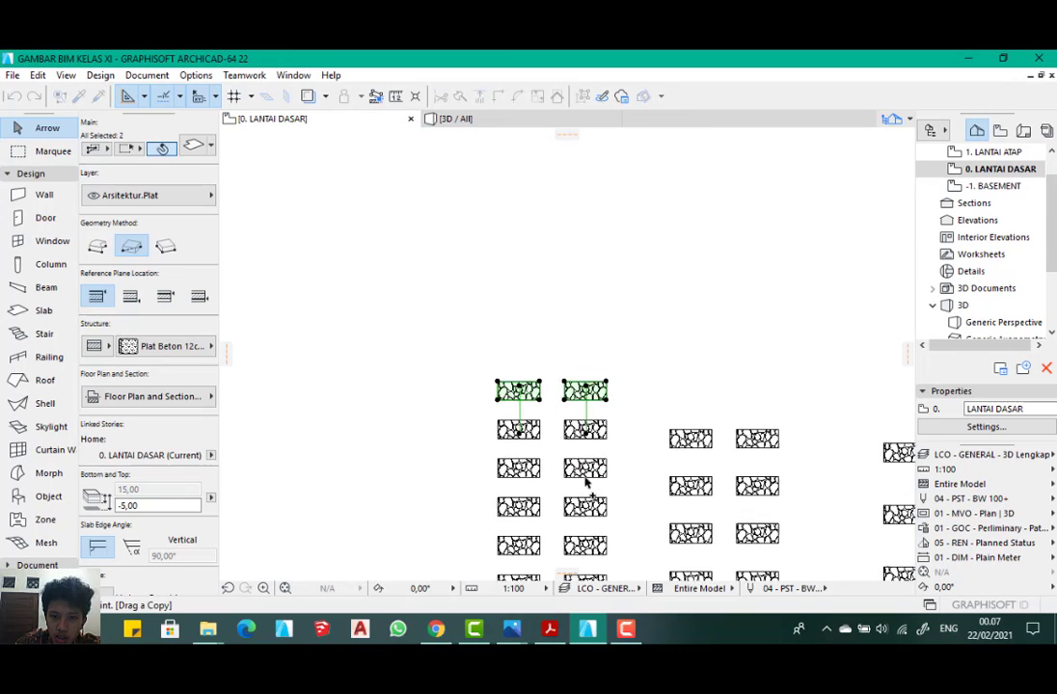
left_click(600, 405)
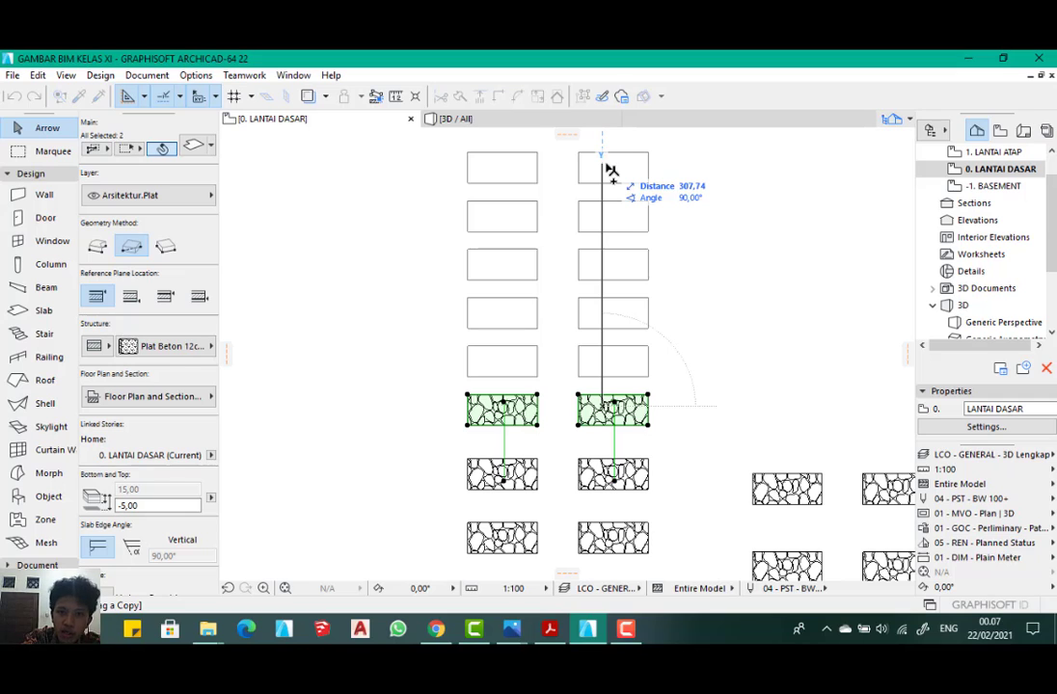
left_click(609, 170)
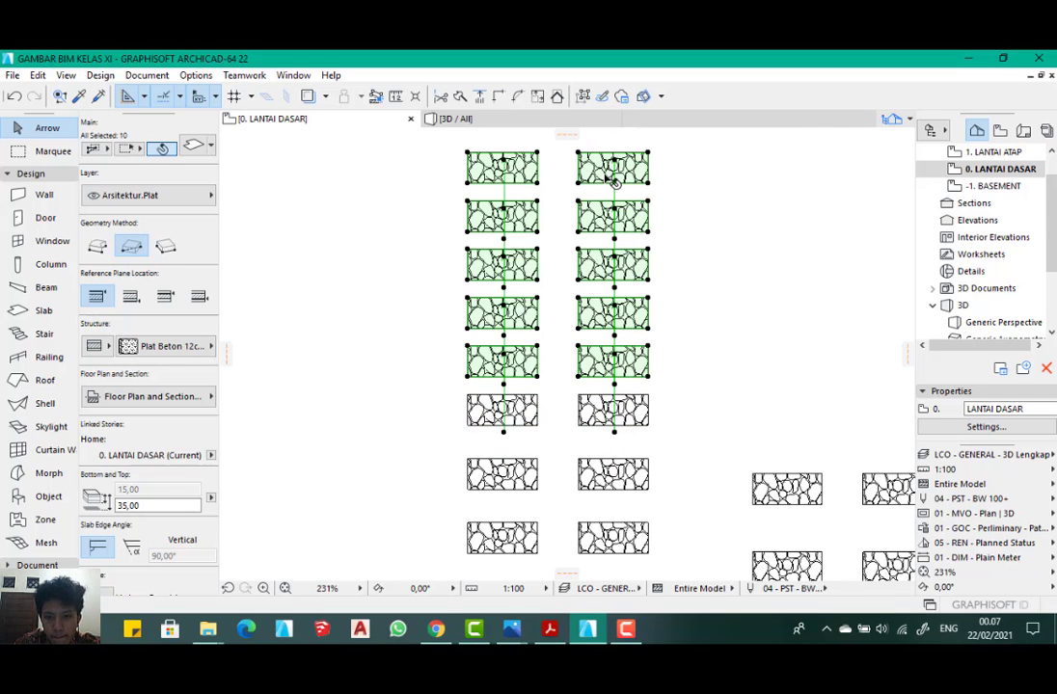
key("ctrl+z")
- Copy the pair of stone slabs near gridline 3 about 478 straight down to gridline 1
scroll(538, 266, "down", 3)
scroll(538, 266, "up", 6)
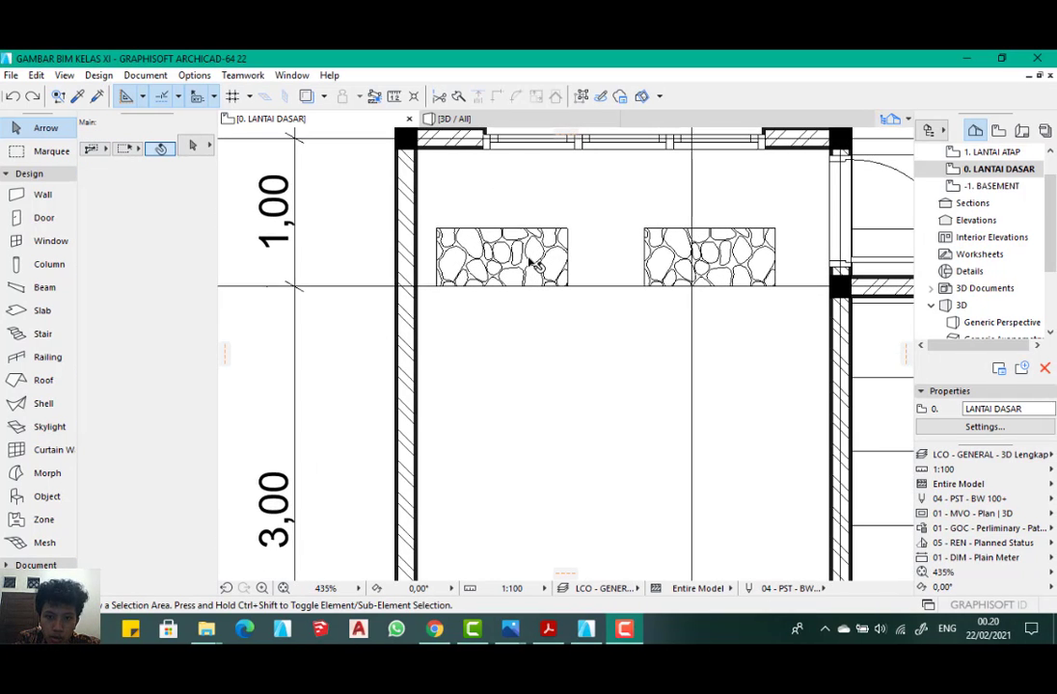
scroll(540, 265, "down", 1)
middle_click_drag(554, 258, 505, 258)
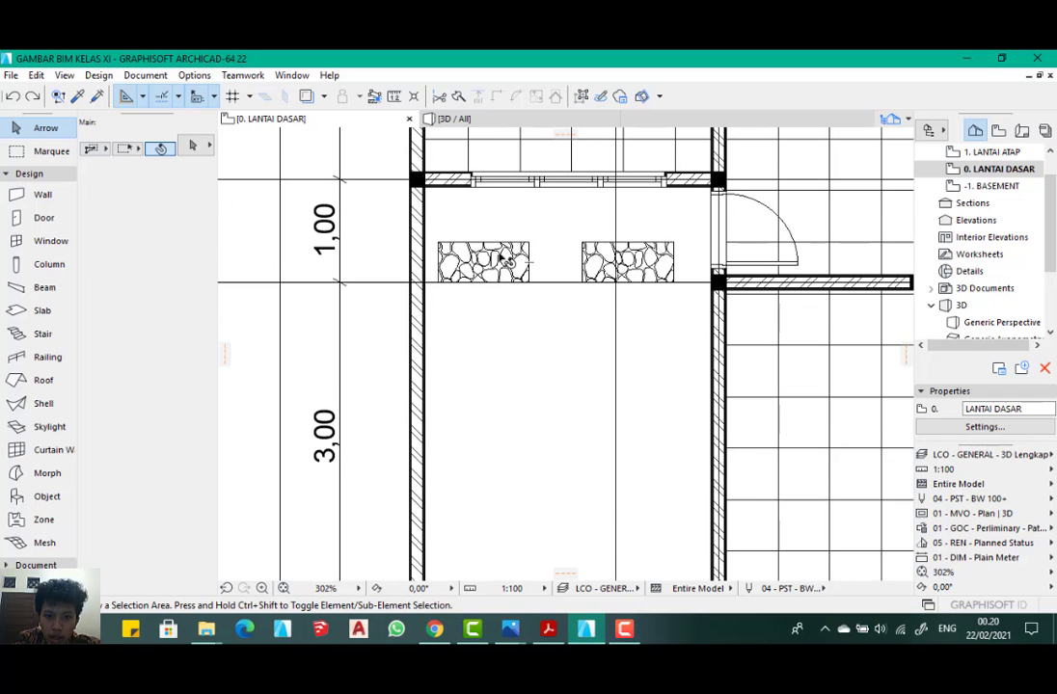
scroll(503, 252, "down", 2)
scroll(502, 250, "up", 2)
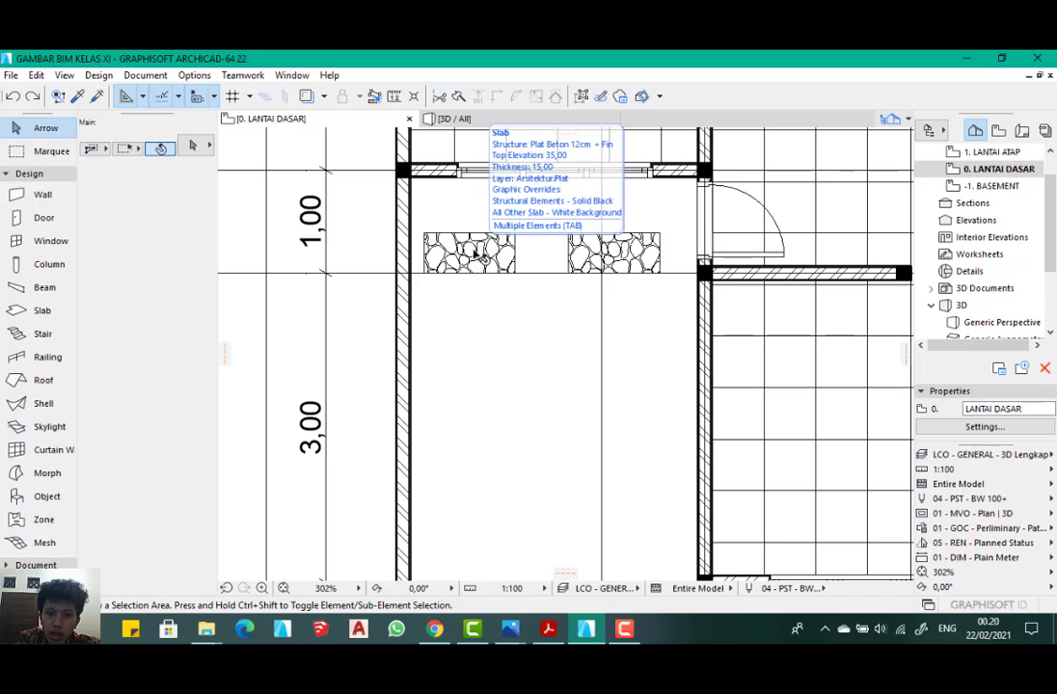
left_click(469, 253)
left_click(581, 259, "shift")
scroll(490, 214, "down", 2)
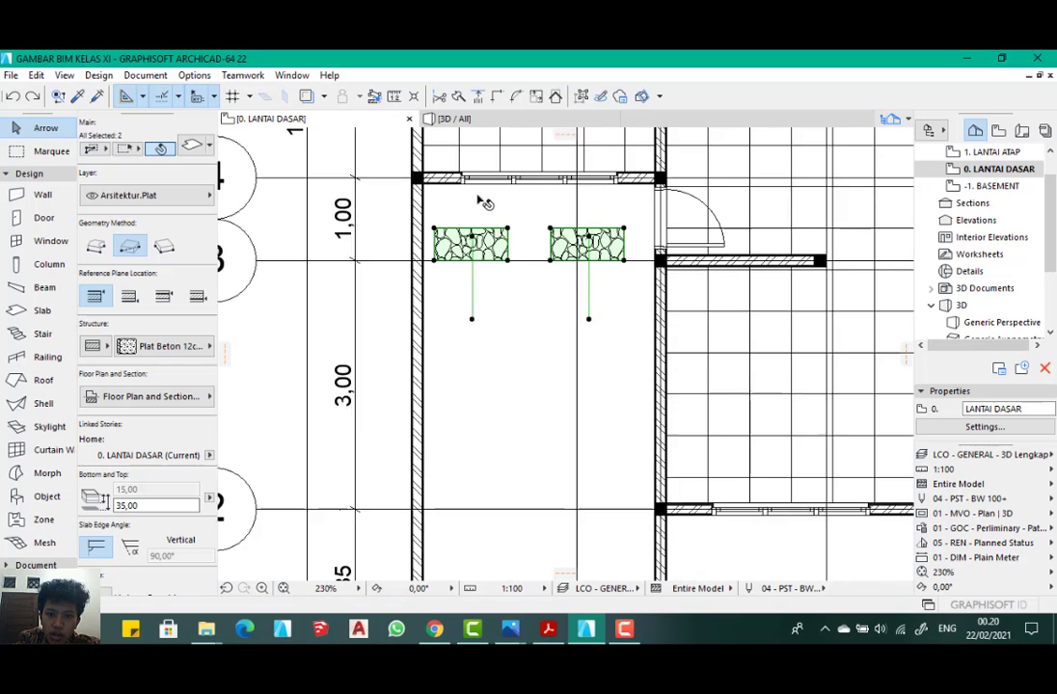
scroll(494, 211, "up", 1)
key("ctrl+t")
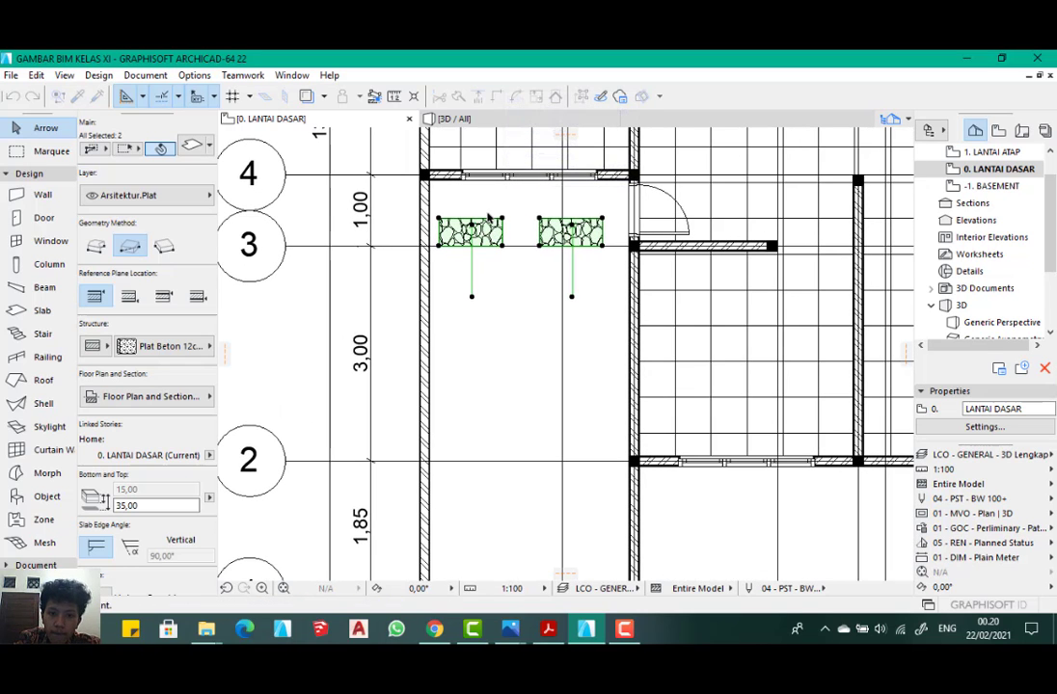
left_click(491, 240)
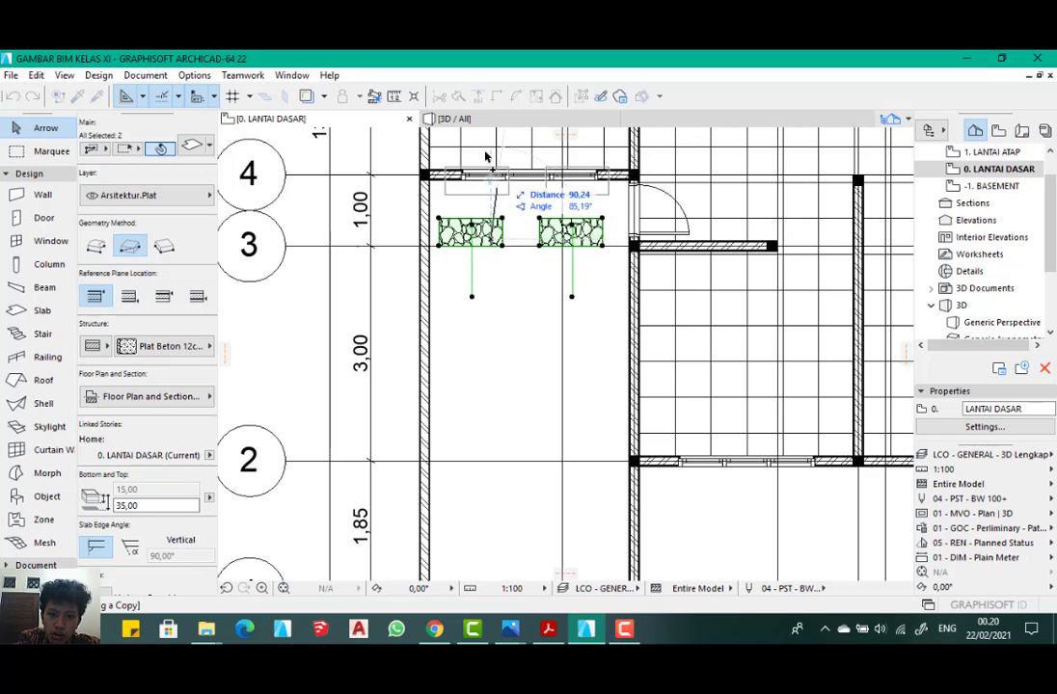
scroll(484, 149, "down", 5)
scroll(507, 294, "up", 5)
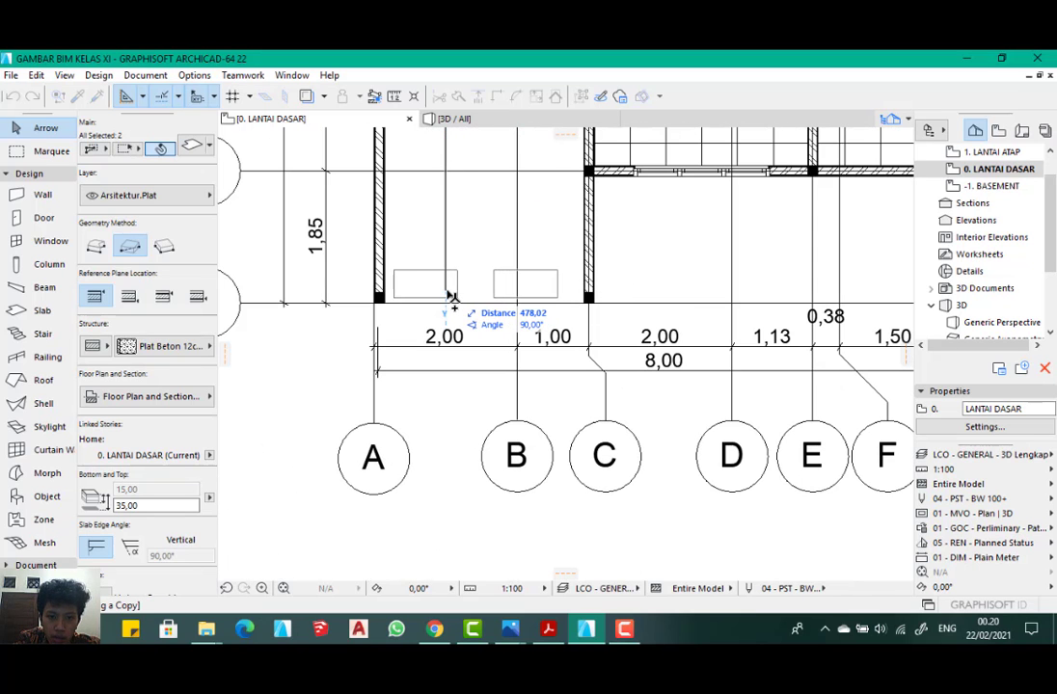
left_click(451, 296)
scroll(455, 299, "down", 3)
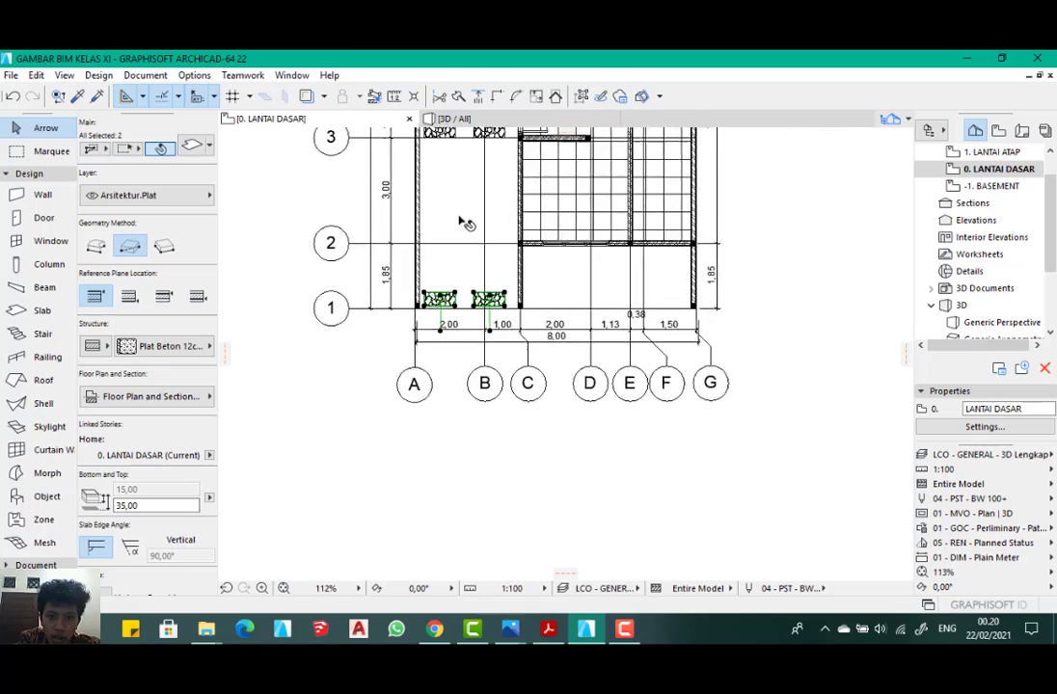
- Set up Multiply for the stone slab pair at gridline 3, using Distribute -1 by dragging with 5 copies and no vertical displacement
scroll(449, 363, "up", 4)
scroll(450, 363, "down", 4)
scroll(425, 246, "up", 3)
left_click(406, 258)
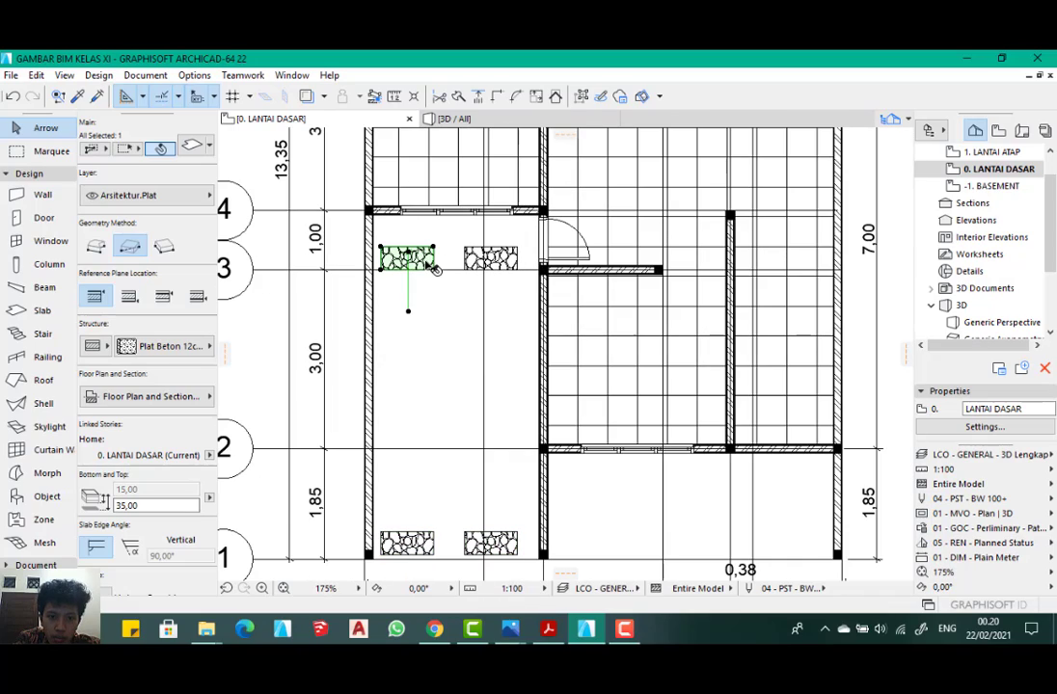
left_click(475, 259, "shift")
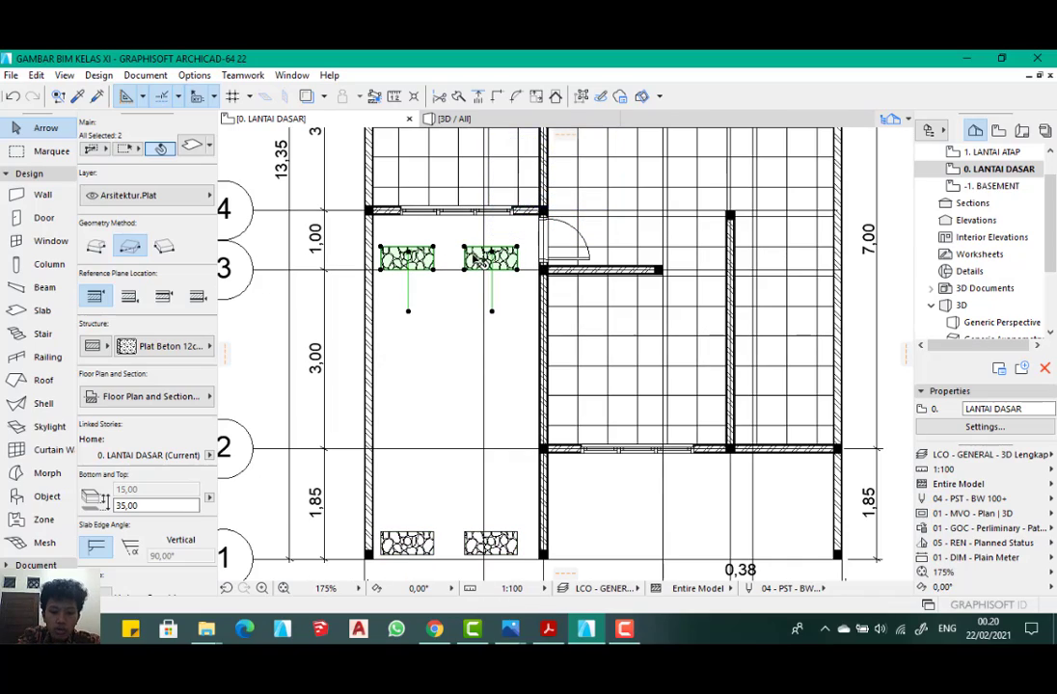
key("ctrl+u")
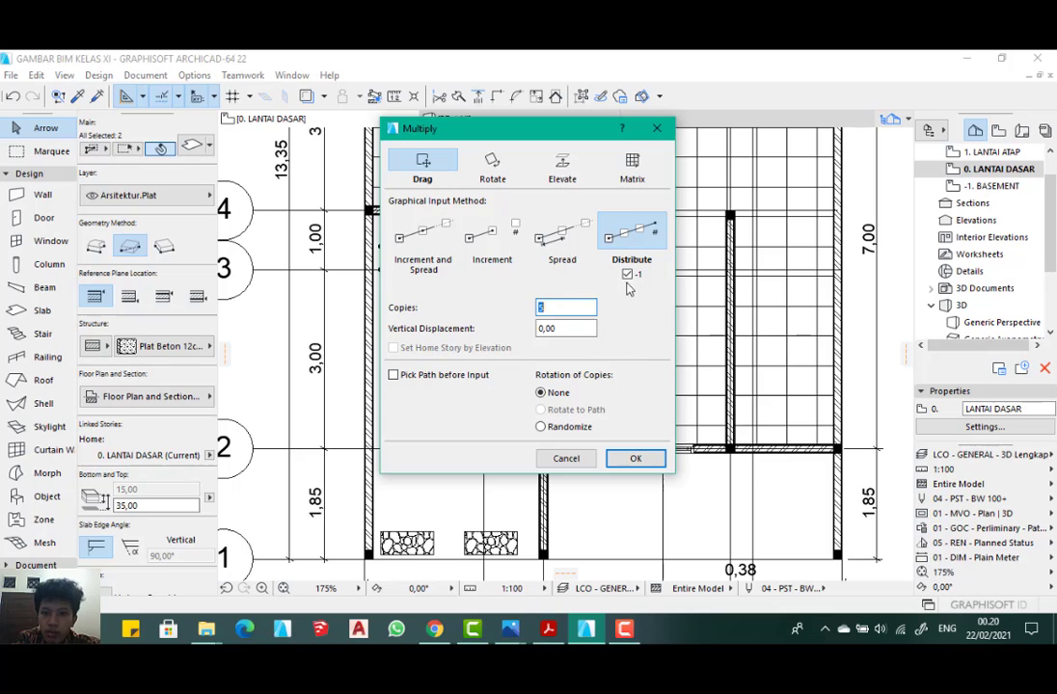
left_click(633, 458)
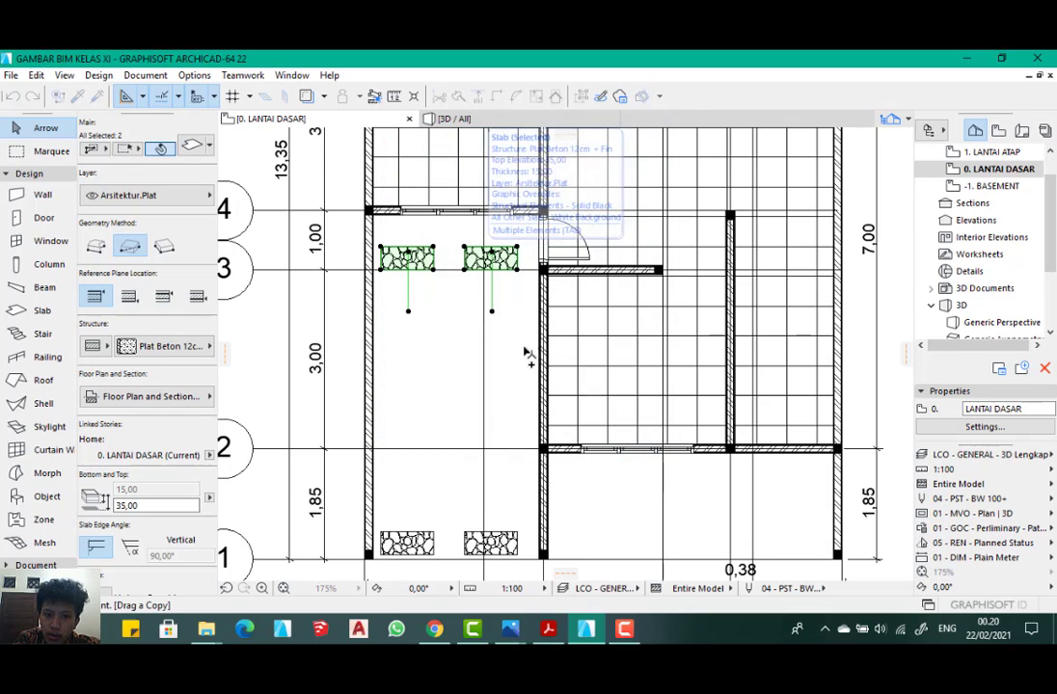
- Distribute the copied slabs from the gridline 3 pair to the matching corner of the gridline 1 pair, 478.02 below, and deselect them
left_click(433, 271)
scroll(445, 278, "down", 5)
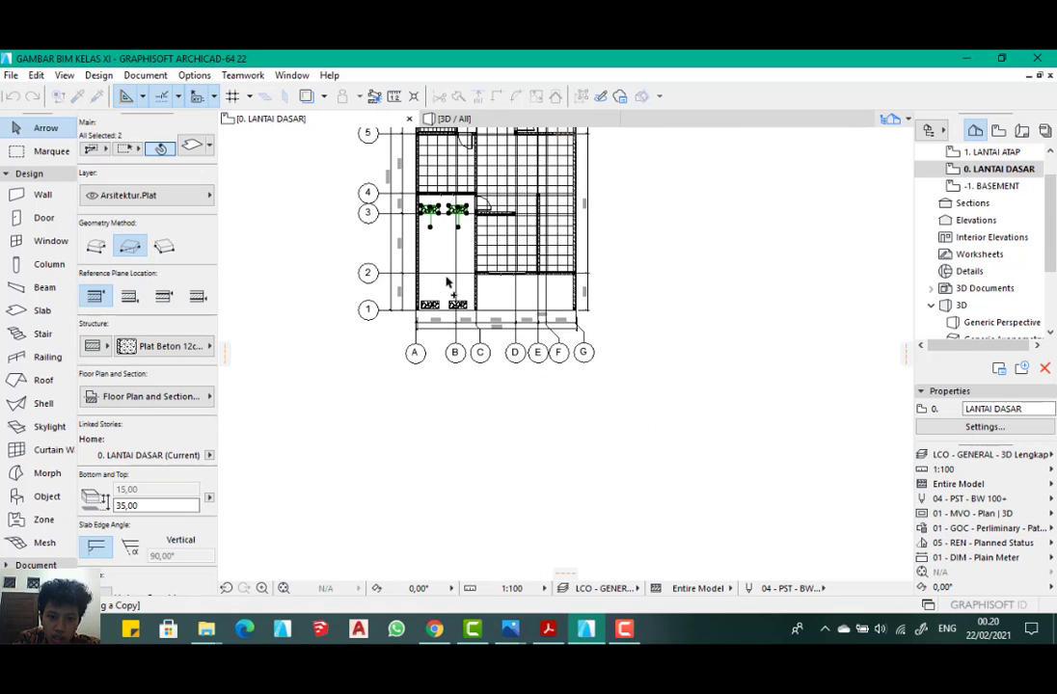
scroll(446, 284, "up", 5)
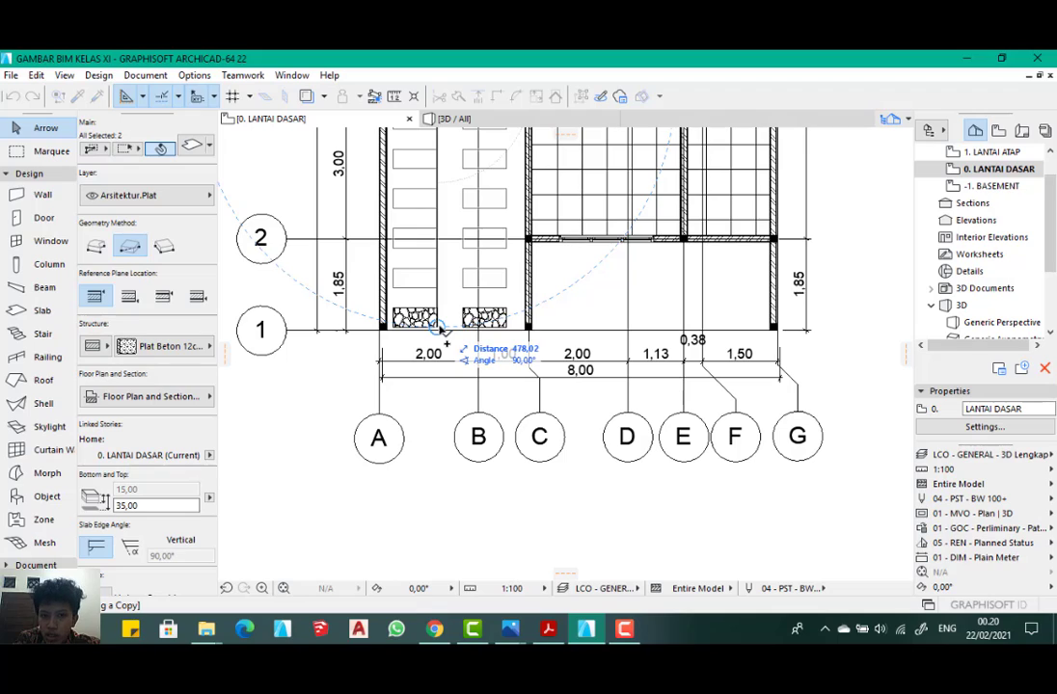
left_click(439, 329)
scroll(435, 335, "down", 2)
scroll(436, 339, "down", 3)
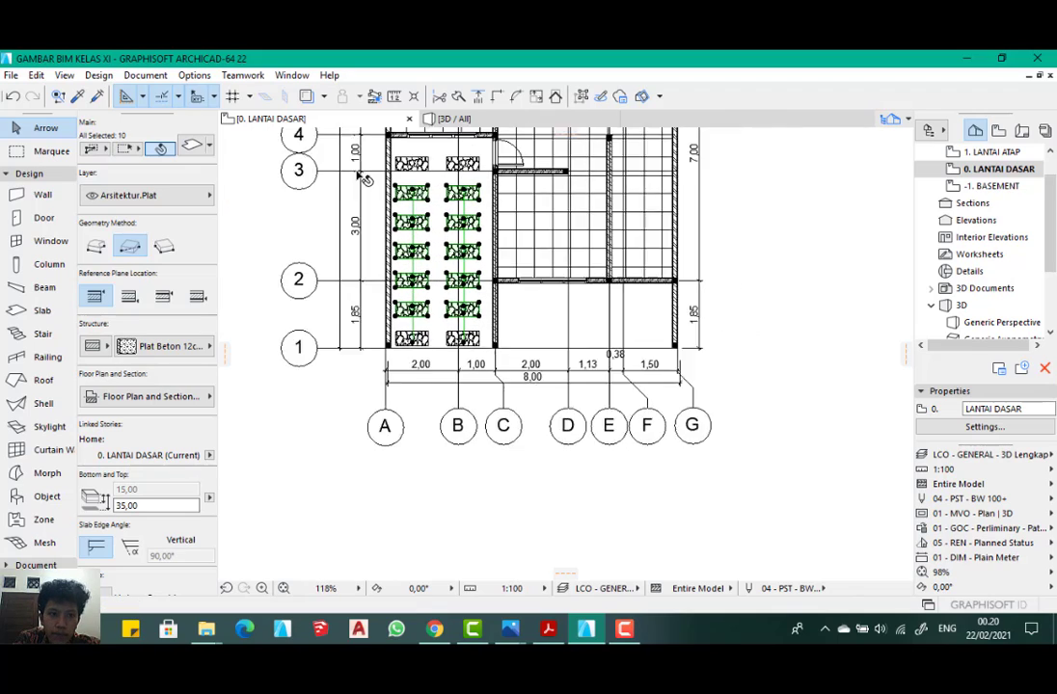
left_click(278, 235)
scroll(361, 200, "up", 2)
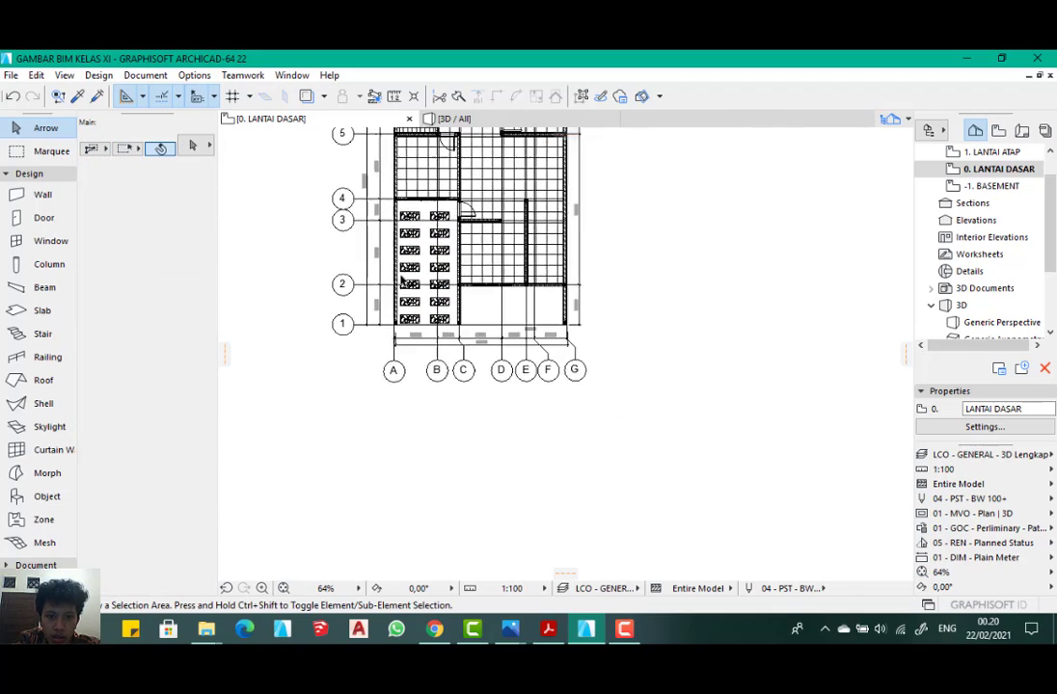
- Switch to the 3D view and examine the stone slabs in the carport floor from a closer angle
left_click(489, 121)
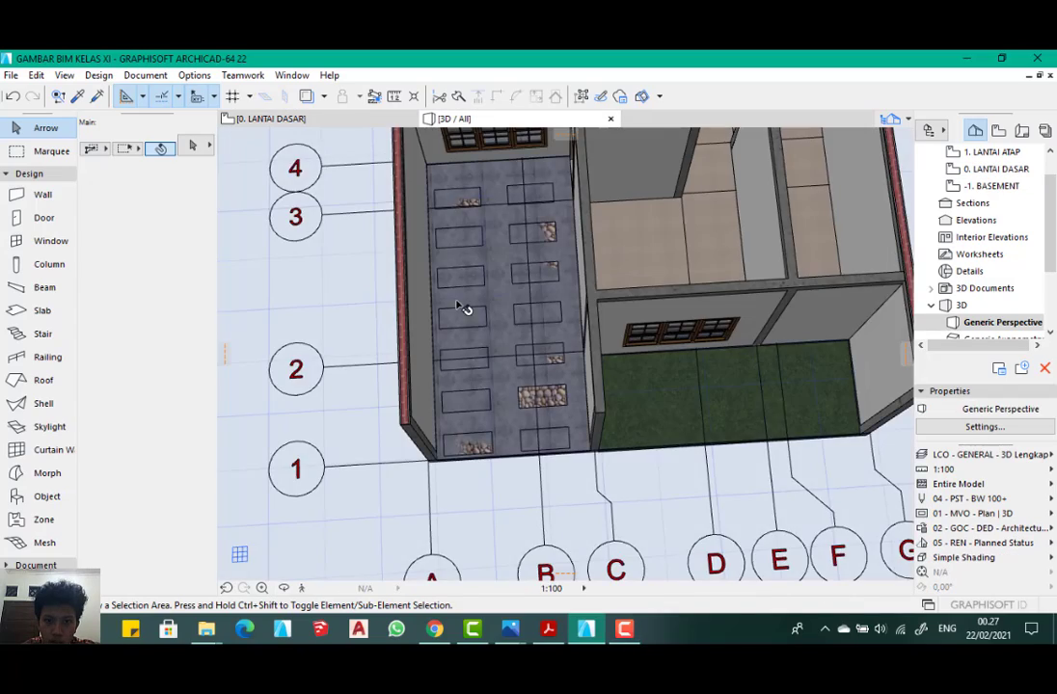
middle_click_drag(465, 305, 534, 269, "shift")
scroll(524, 434, "up", 6)
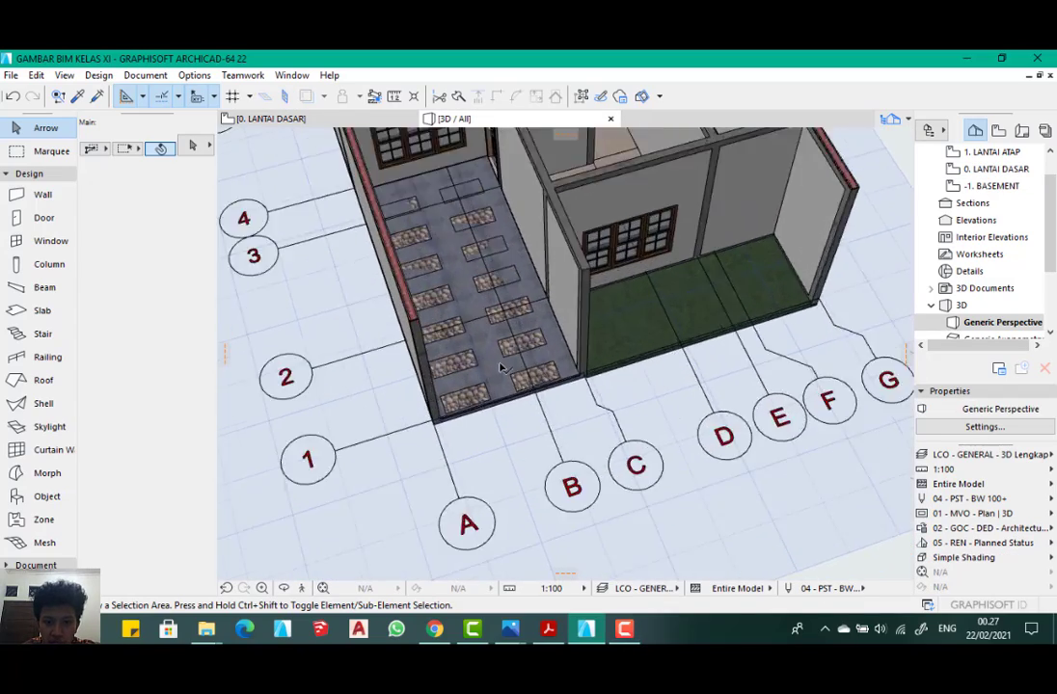
scroll(530, 381, "up", 5)
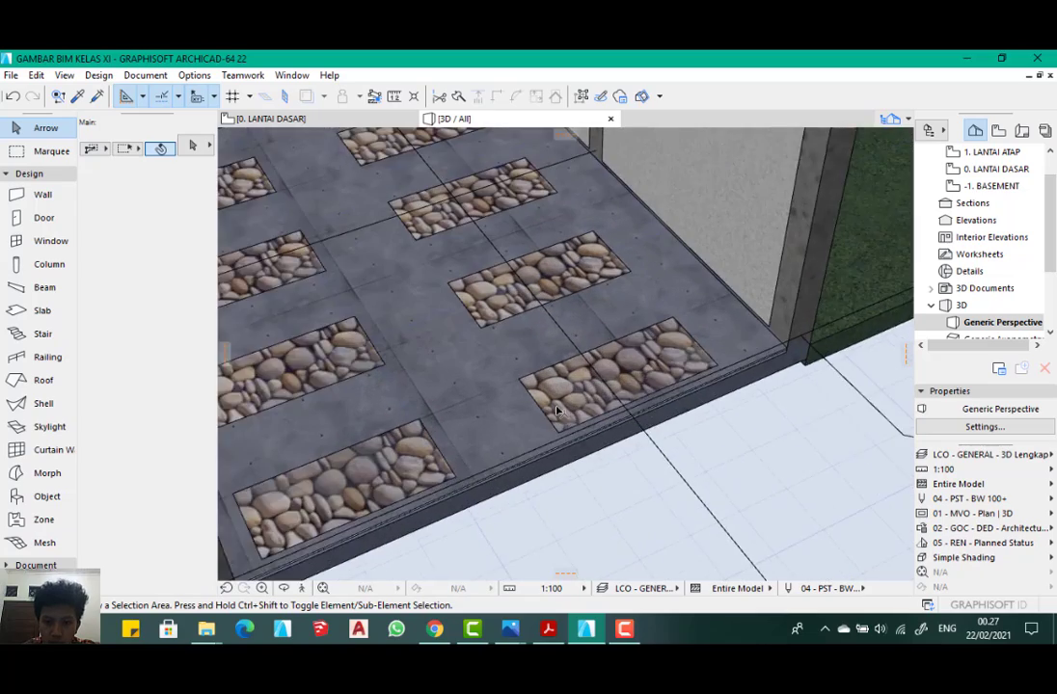
- Select five stone slabs near the carport's front edge, leaving the floor slab out of the selection
left_click(562, 414)
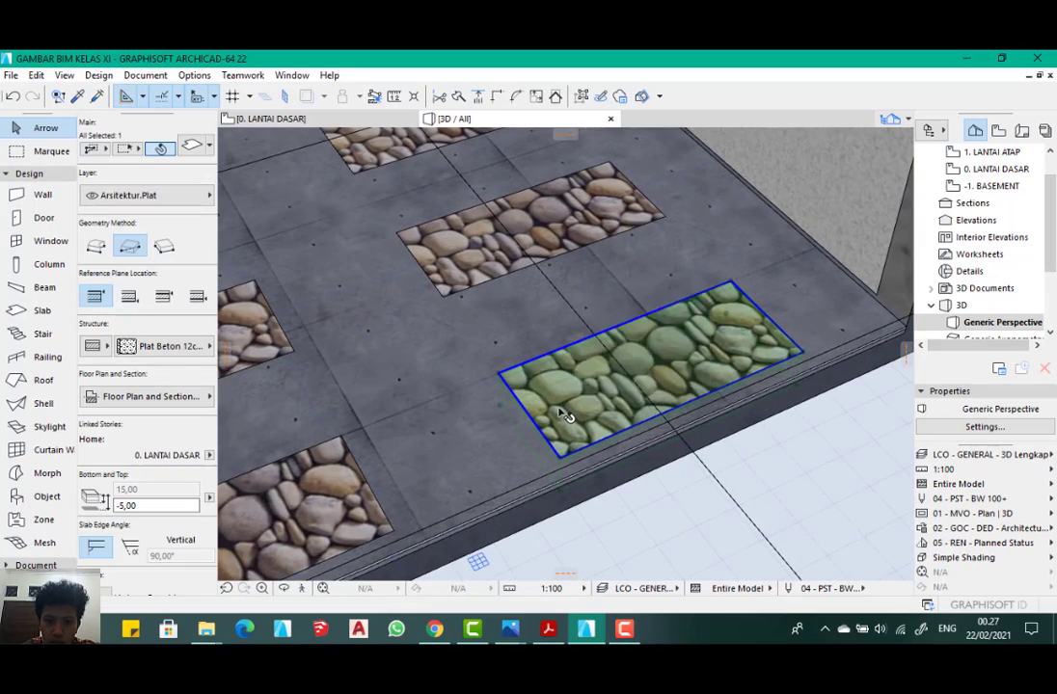
scroll(562, 413, "down", 4)
scroll(540, 405, "down", 2)
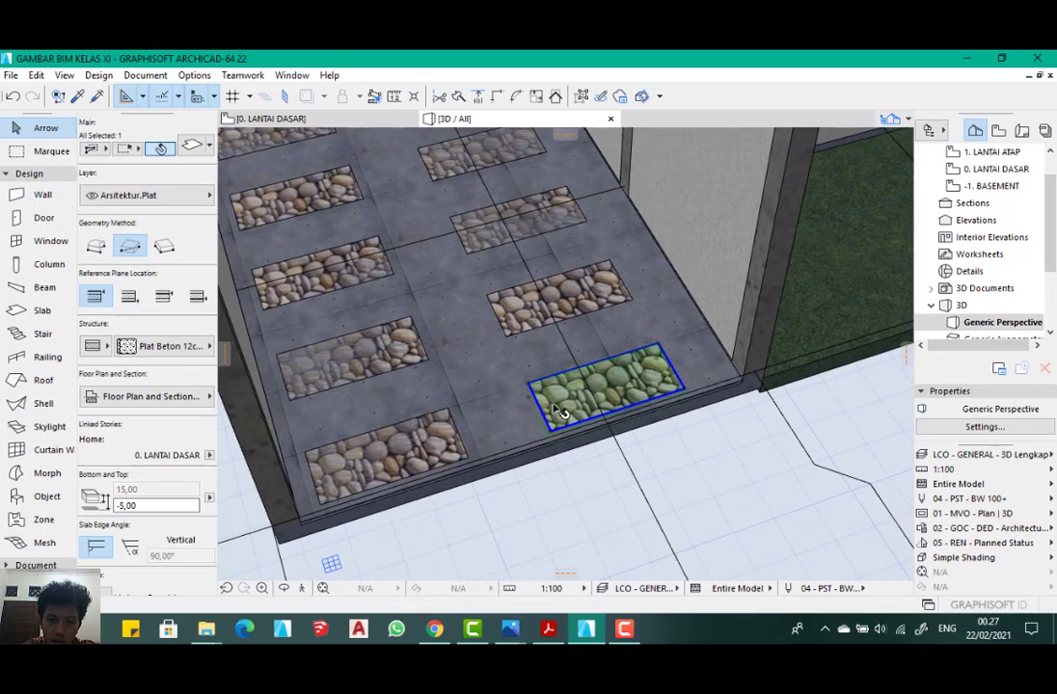
left_click(426, 439, "shift")
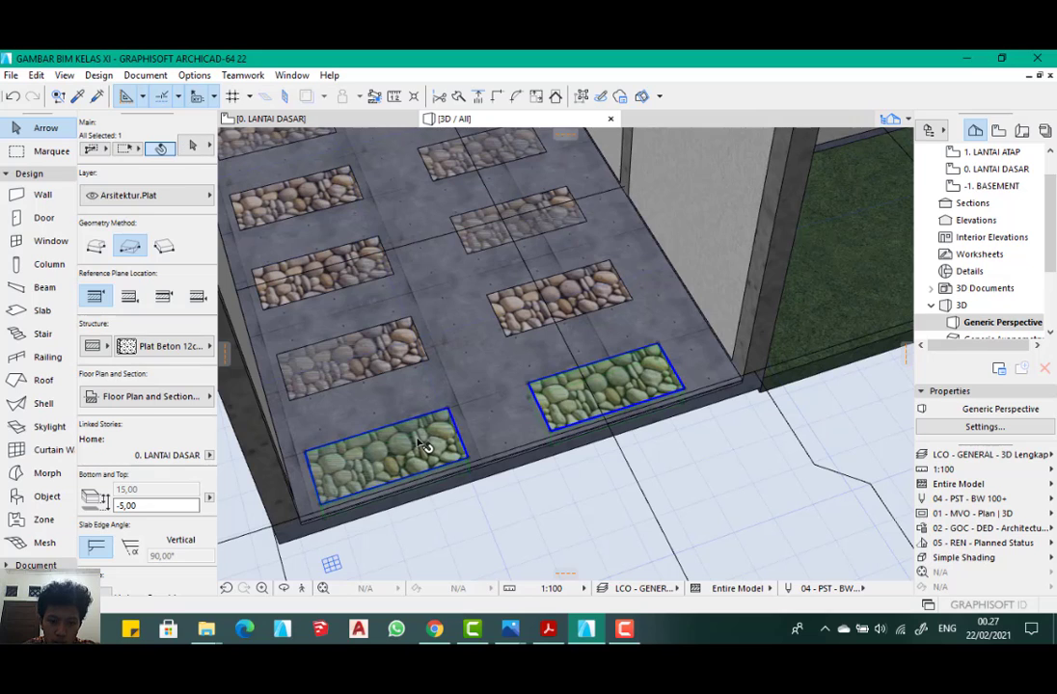
left_click(540, 299, "shift")
left_click(391, 354, "shift")
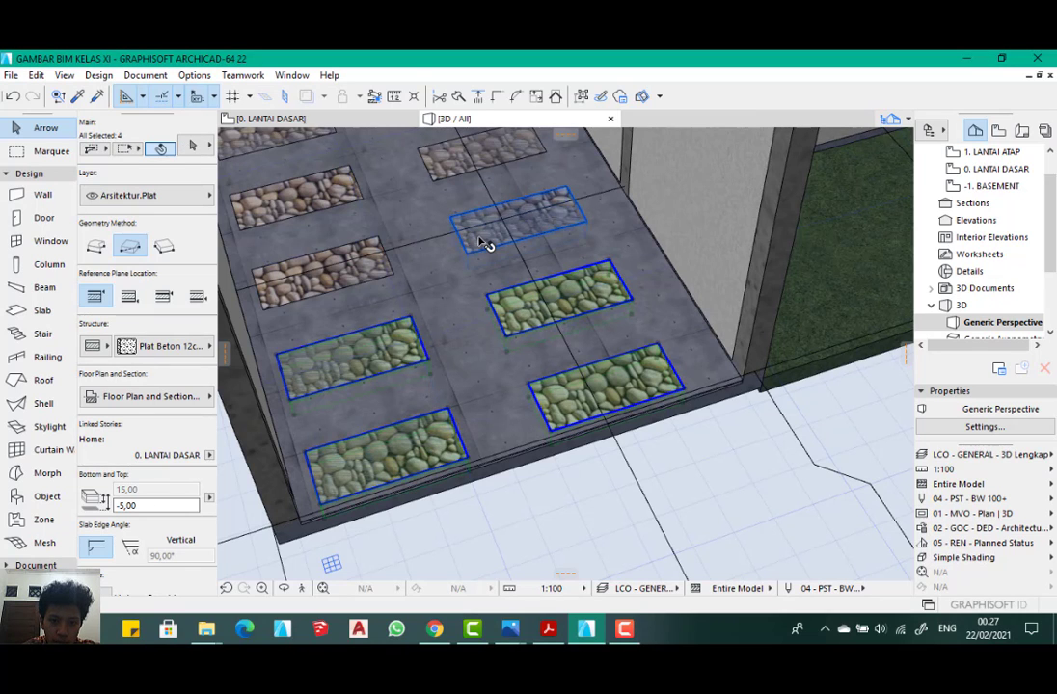
left_click(482, 239, "shift")
left_click(357, 279, "shift")
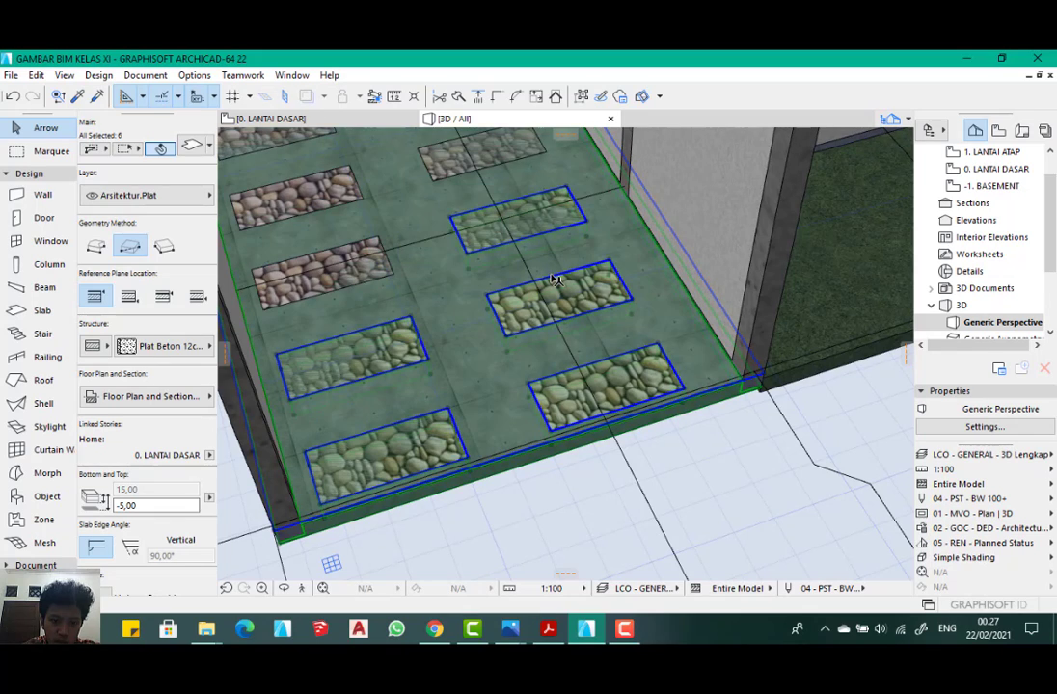
left_click(453, 319, "shift")
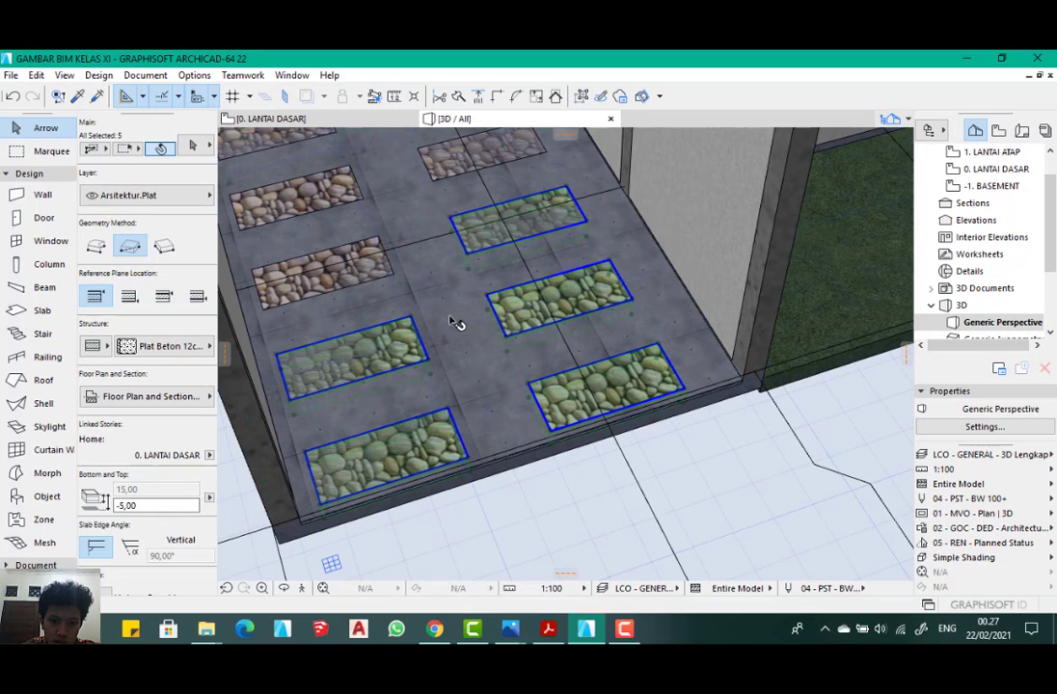
- Open Solid Element Operations and take the five selected stone slabs as the target elements
right_click(516, 310)
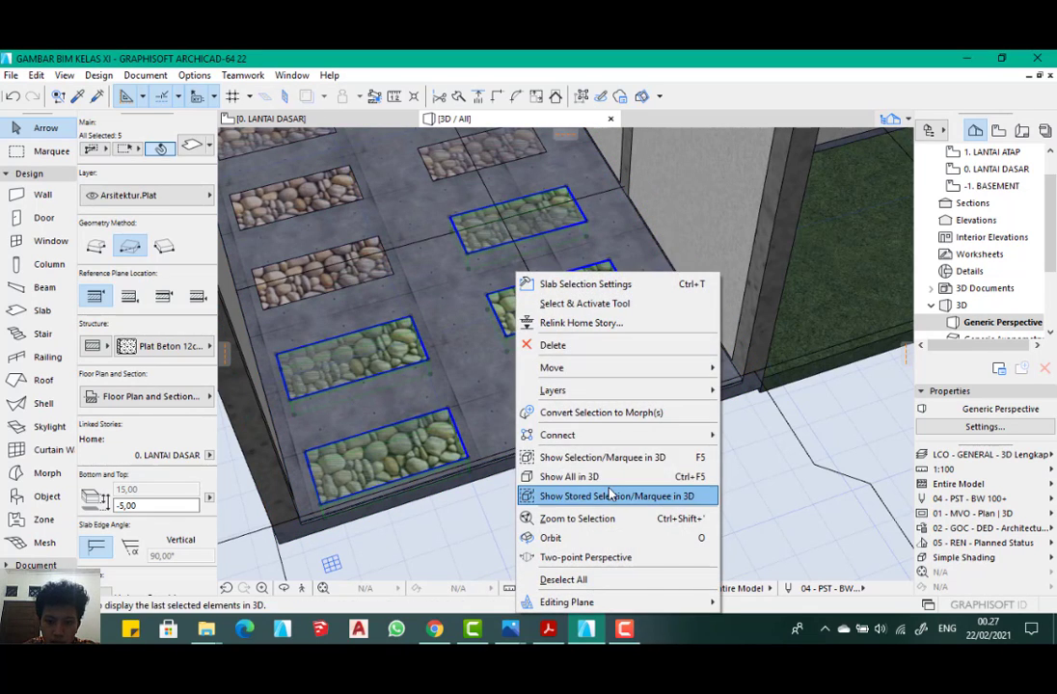
mouse_move(663, 441)
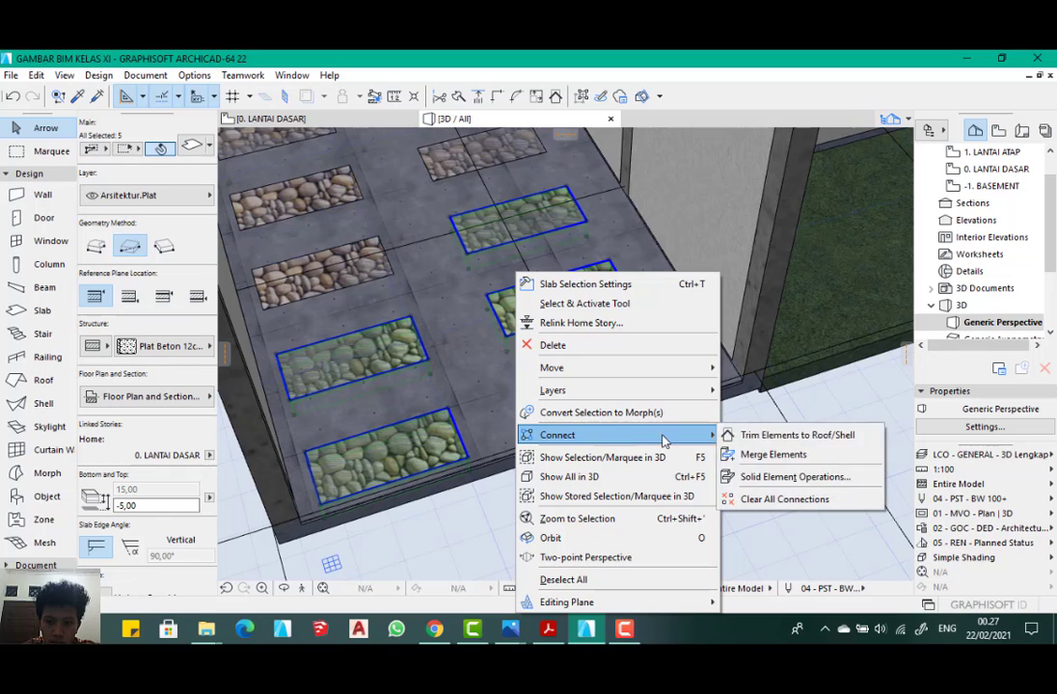
left_click(771, 476)
left_click(879, 151)
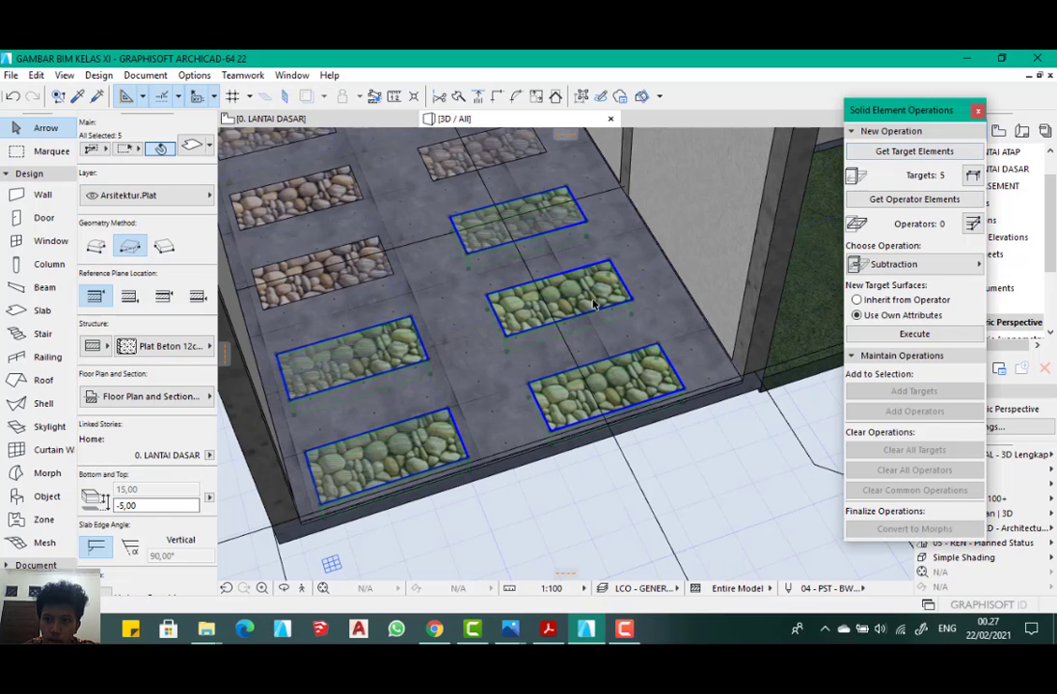
- Replace the target elements of the solid element operation with the carport floor slab
scroll(587, 313, "down", 4)
middle_click_drag(641, 252, 560, 302, "shift")
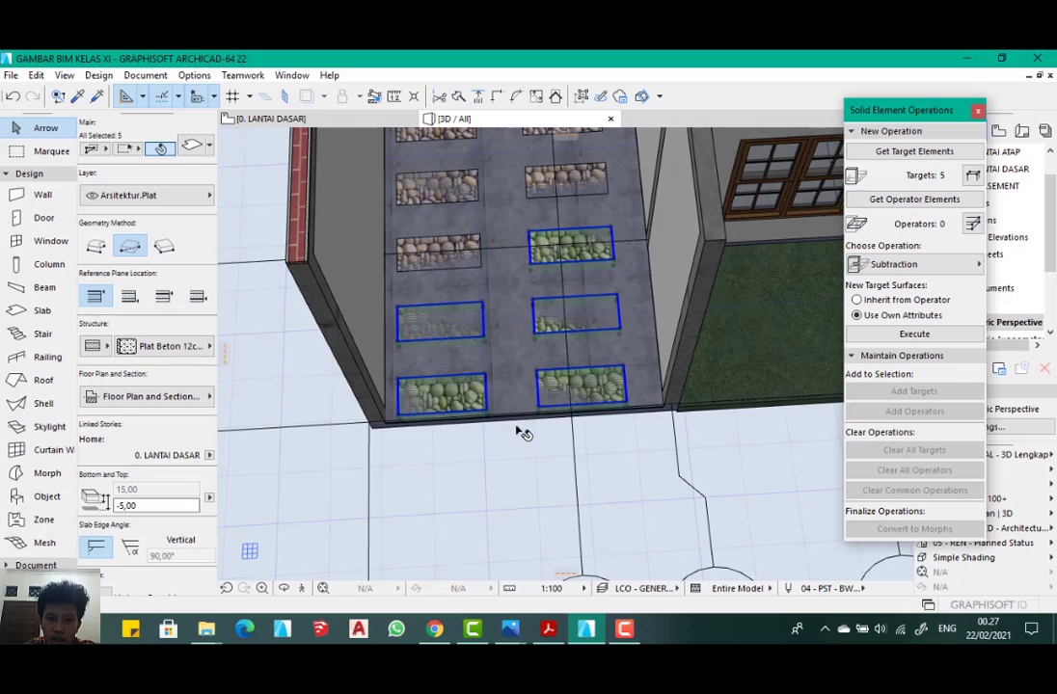
left_click(519, 378)
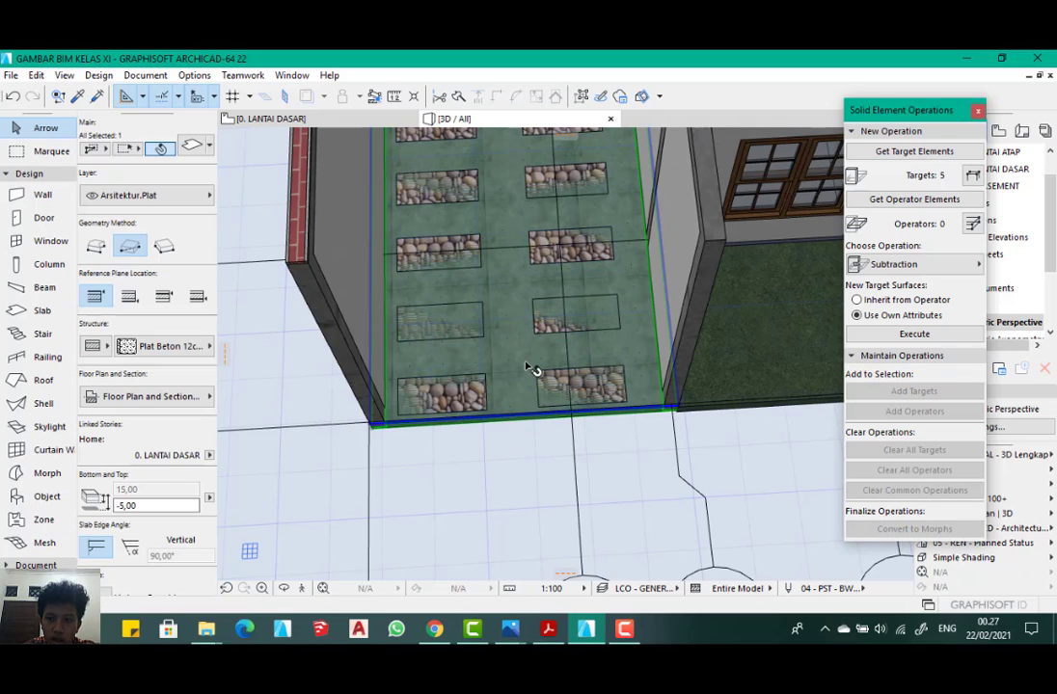
left_click(943, 153)
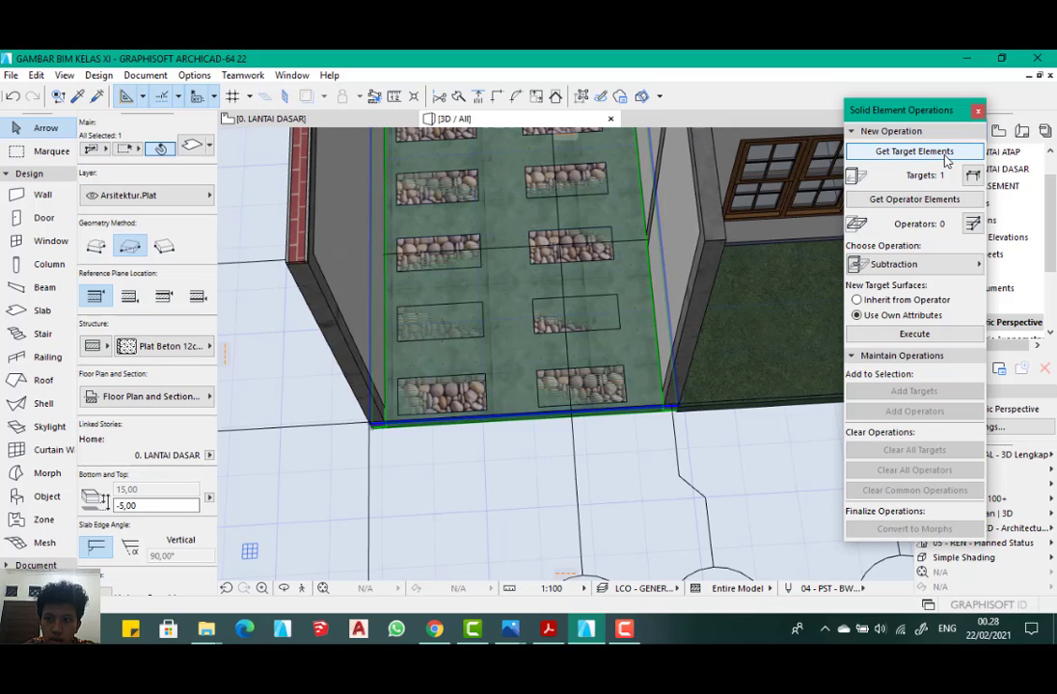
- Select the two pairs of stone slabs closest to the window wall at the rear of the carport
scroll(524, 295, "down", 3)
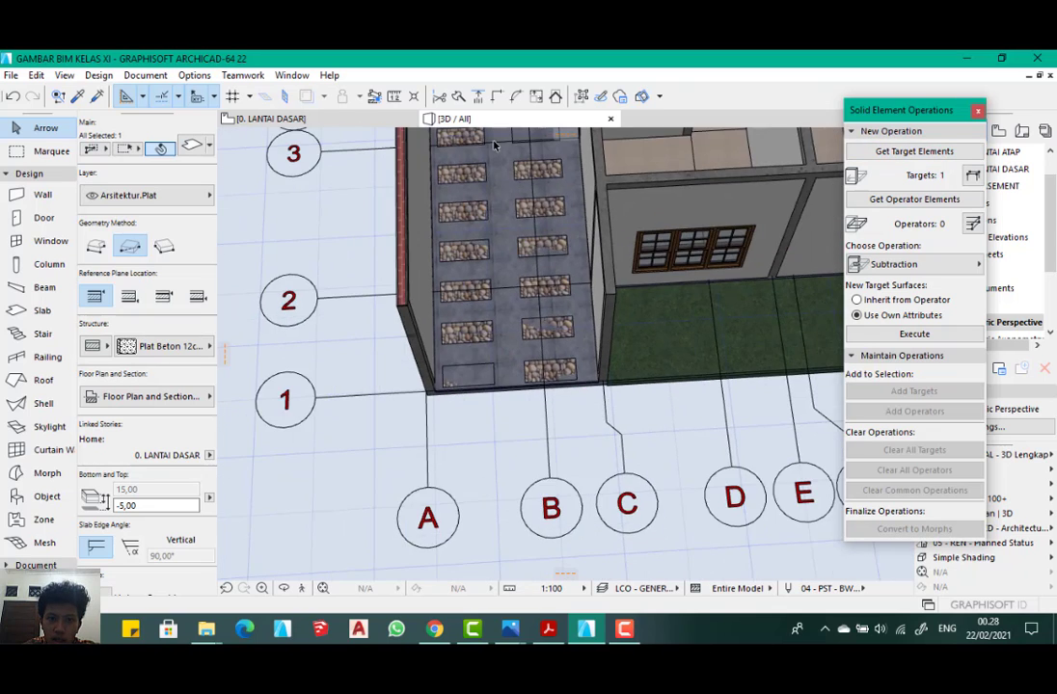
middle_click_drag(495, 145, 507, 441)
scroll(489, 275, "up", 3)
left_click(494, 278)
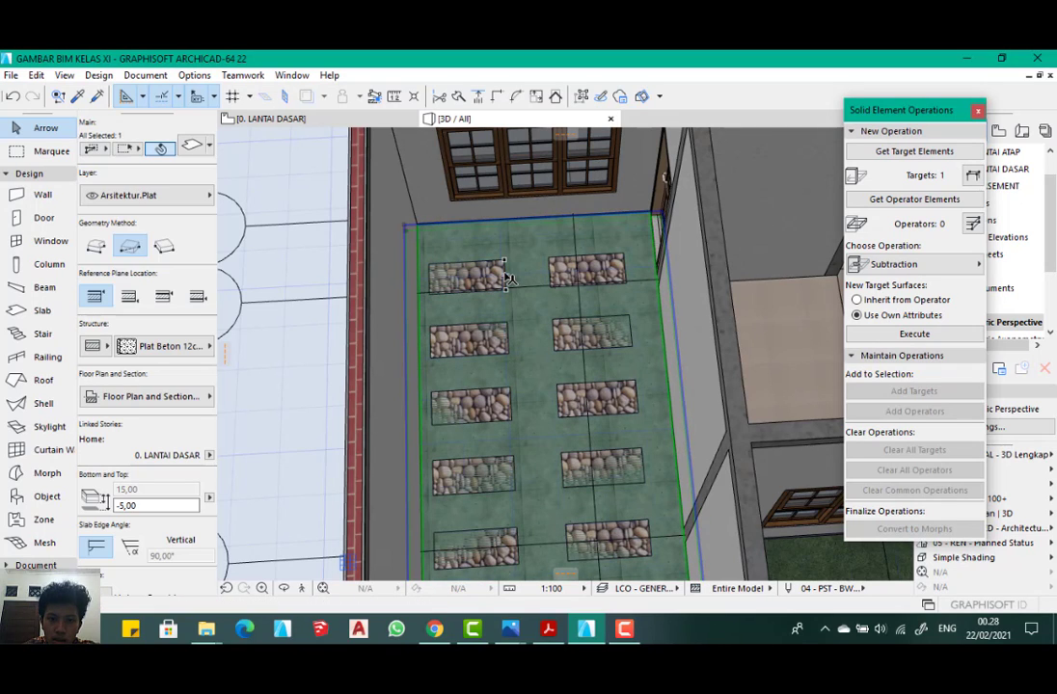
left_click(496, 279)
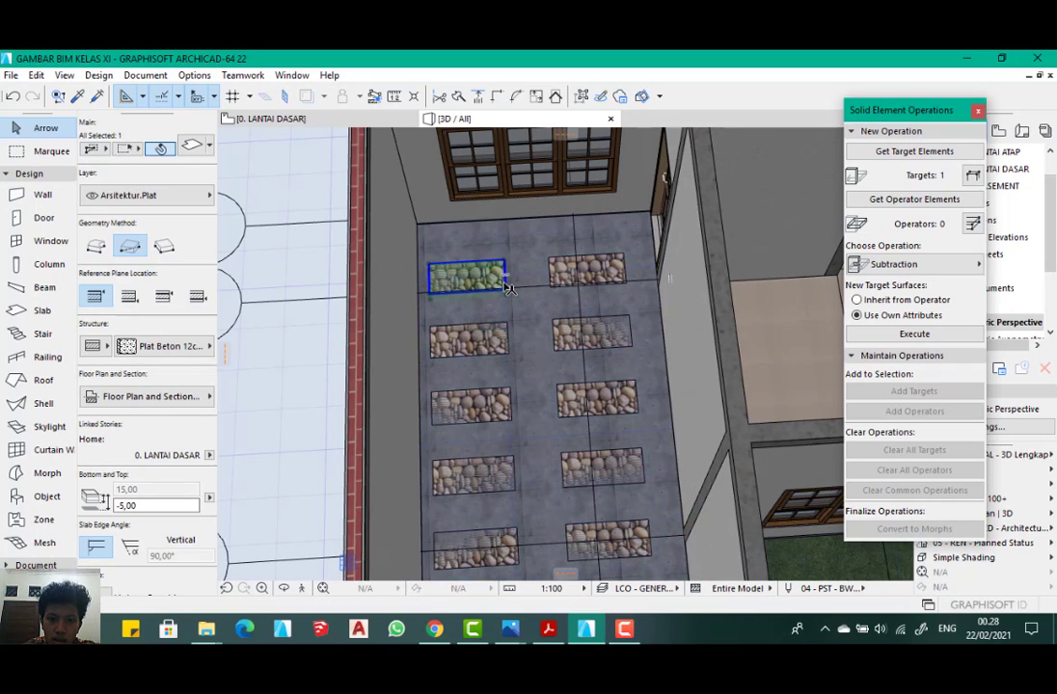
left_click(559, 280, "shift")
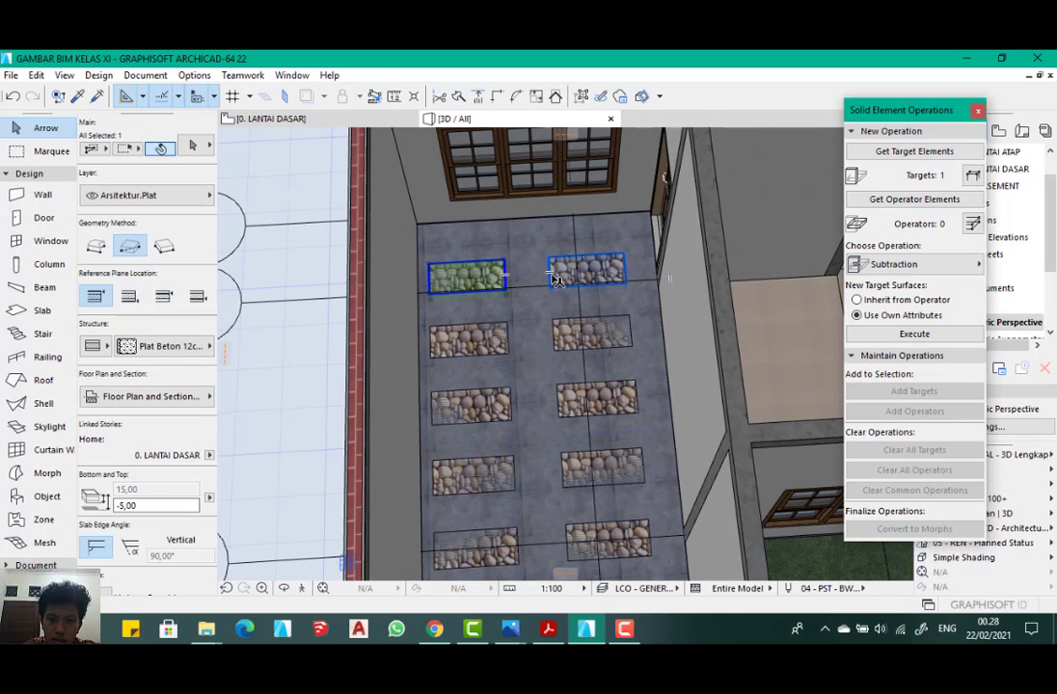
left_click(509, 349, "shift")
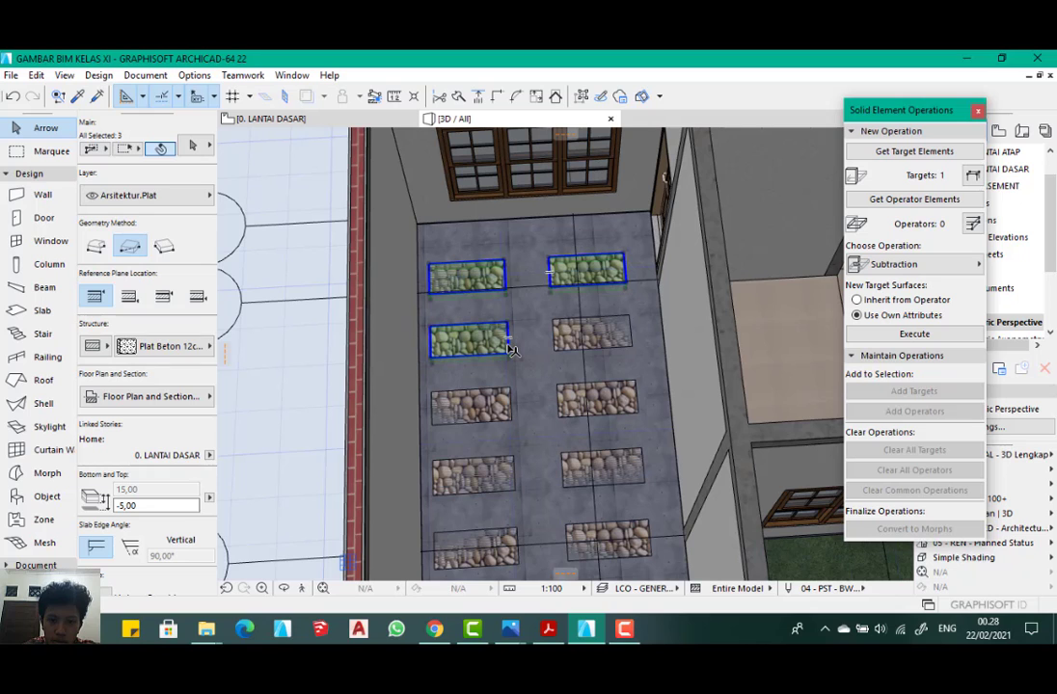
left_click(562, 343, "shift")
- Add the third and fourth pairs of stone slabs, counted from the window wall, to the selection
scroll(543, 309, "down", 3)
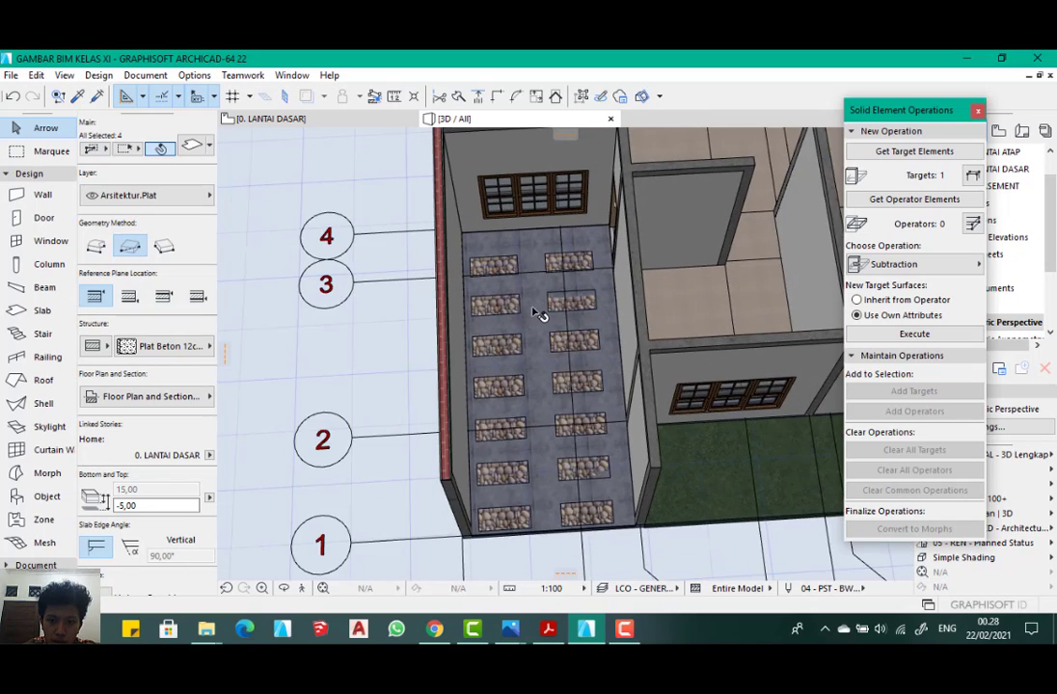
scroll(538, 382, "up", 4)
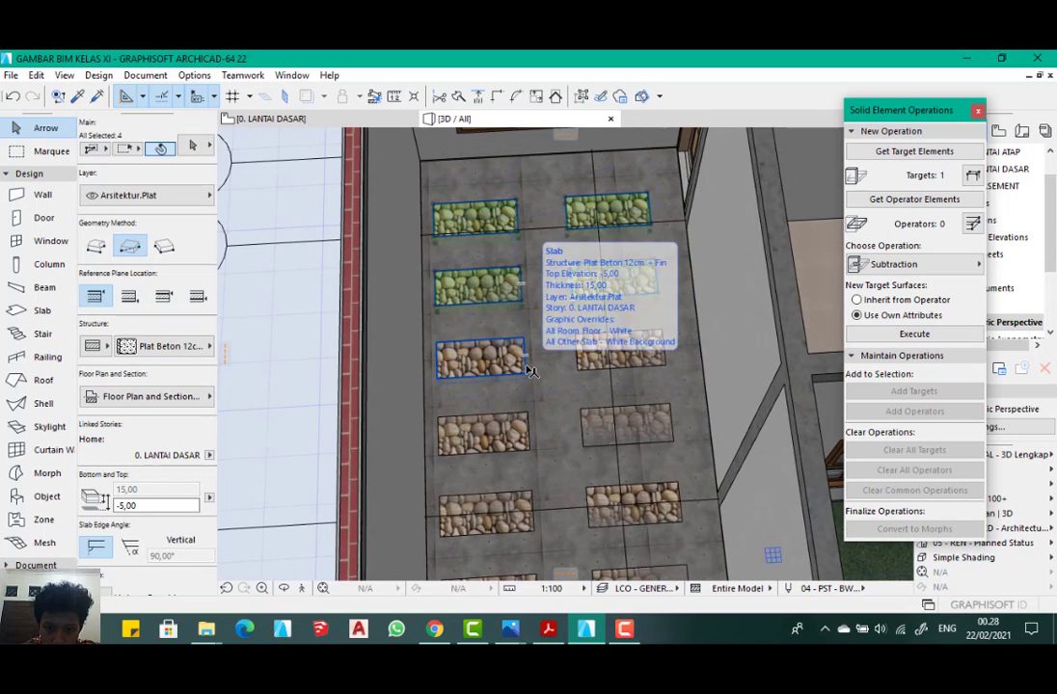
left_click(525, 367, "shift")
left_click(582, 368, "shift")
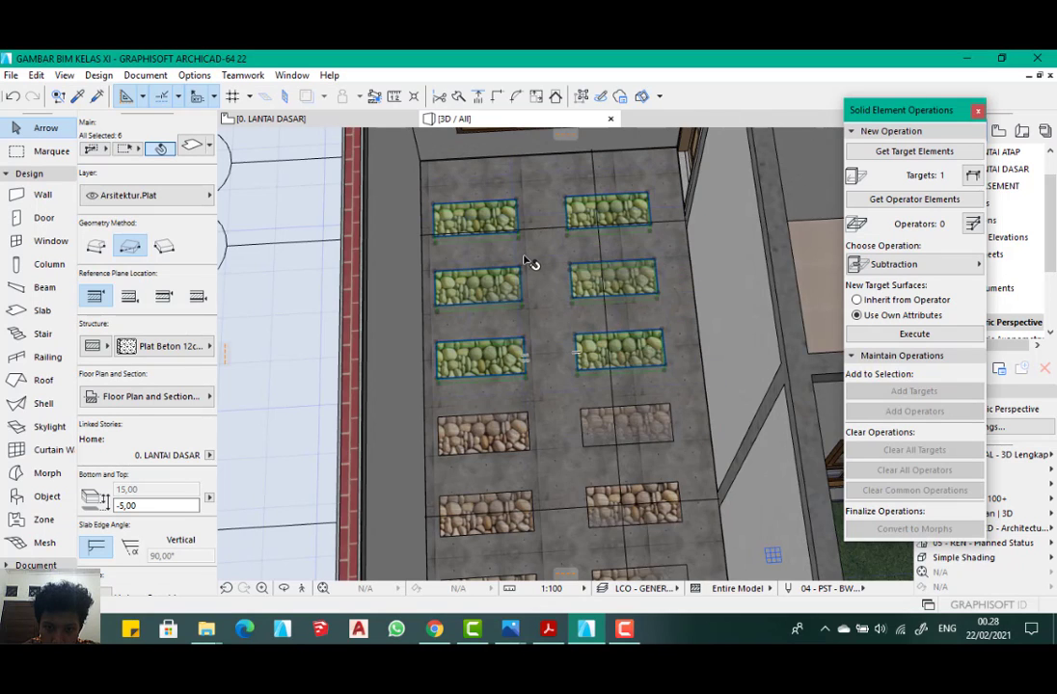
scroll(523, 359, "down", 3)
scroll(529, 385, "up", 3)
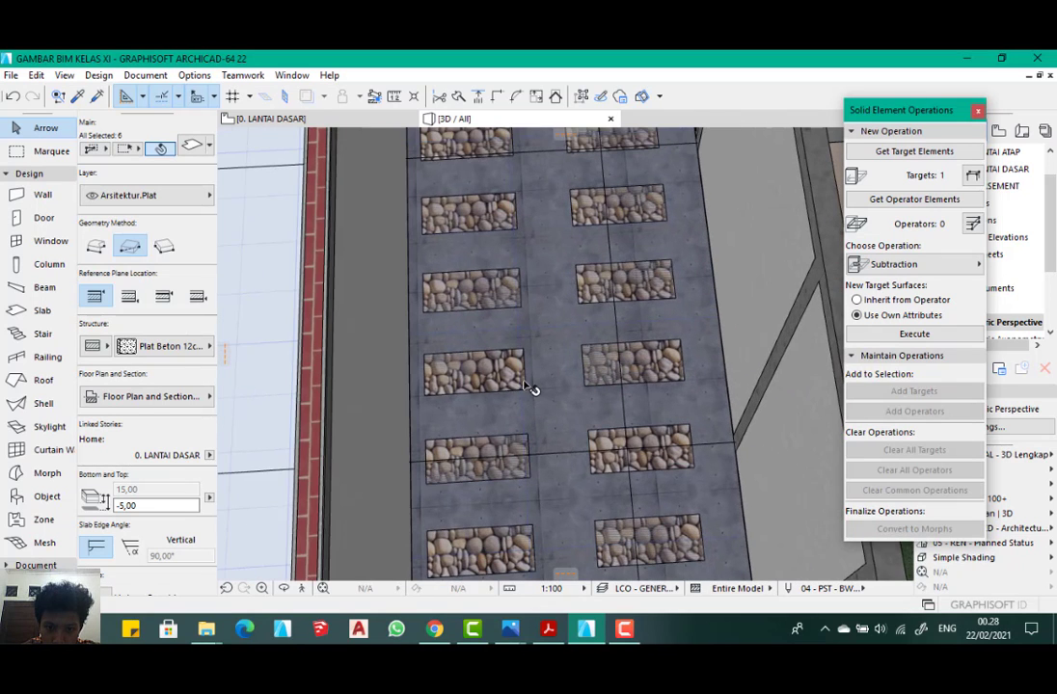
left_click(588, 378, "shift")
- Add the remaining three pairs of stone slabs toward gridline 1, so all 14 are selected
scroll(550, 313, "down", 3)
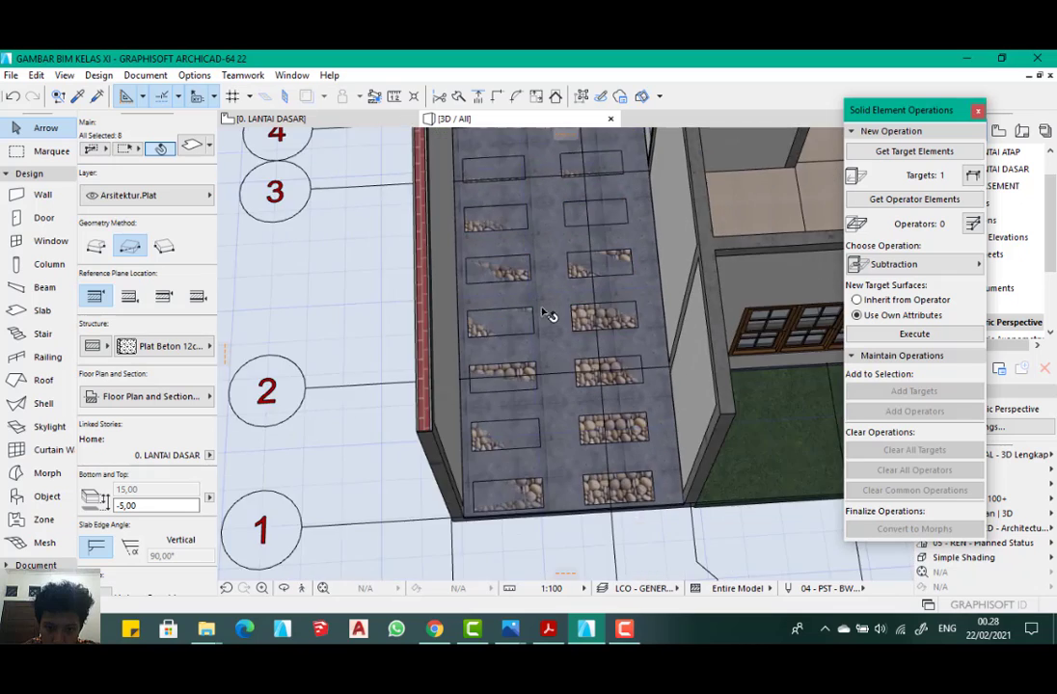
scroll(550, 405, "up", 3)
left_click(541, 403, "shift")
left_click(541, 403, "shift")
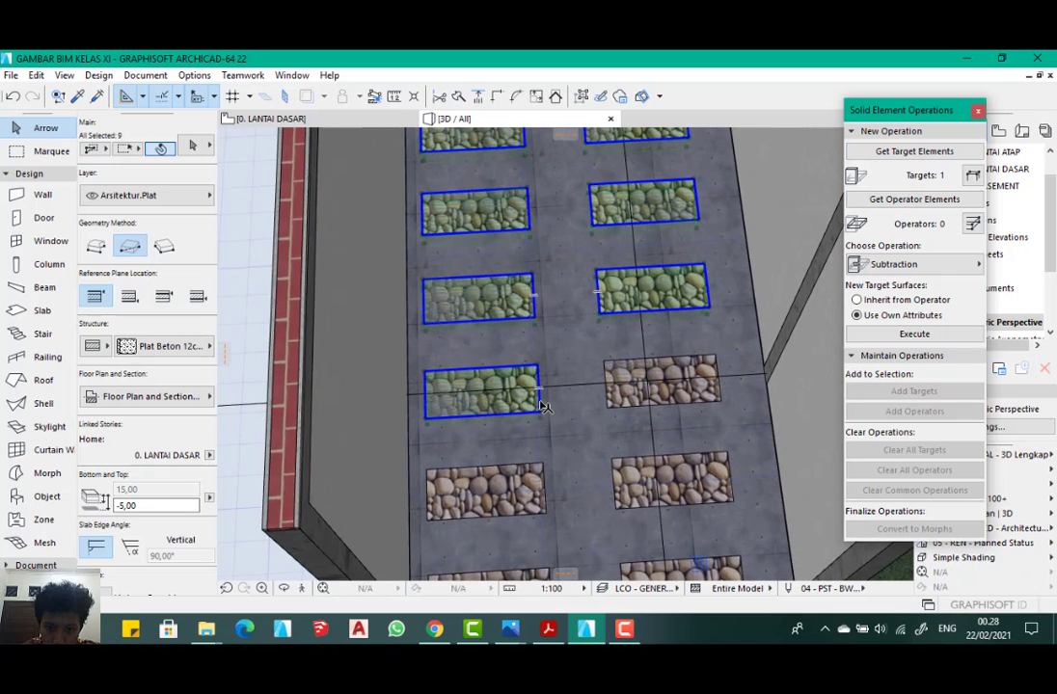
left_click(612, 401, "shift")
scroll(589, 395, "down", 3)
scroll(566, 397, "up", 3)
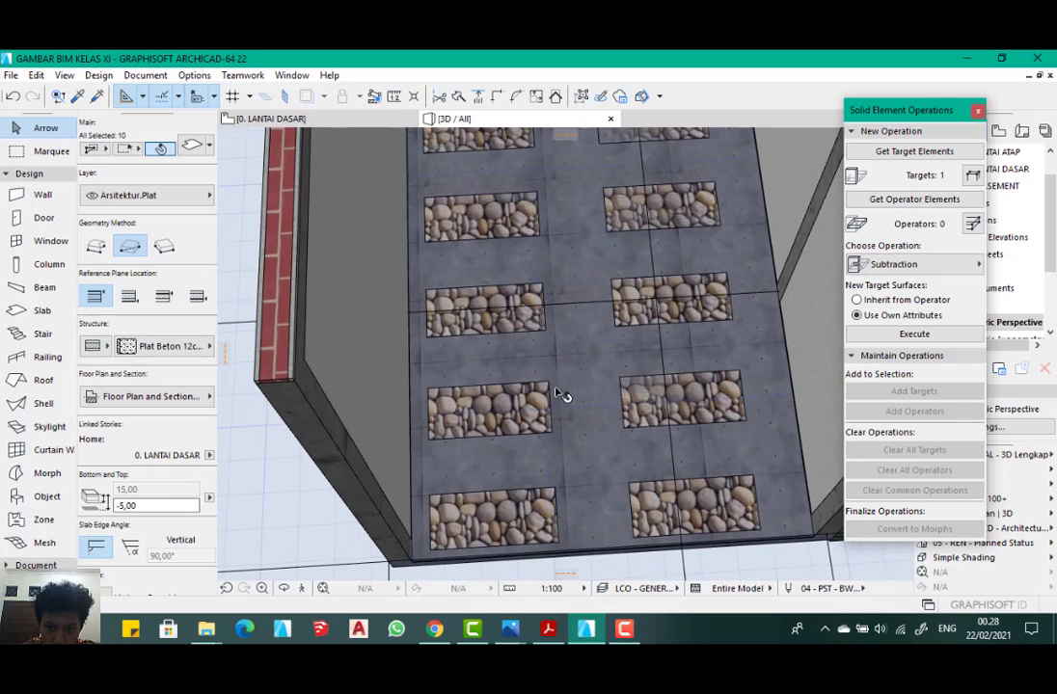
left_click(545, 405, "shift")
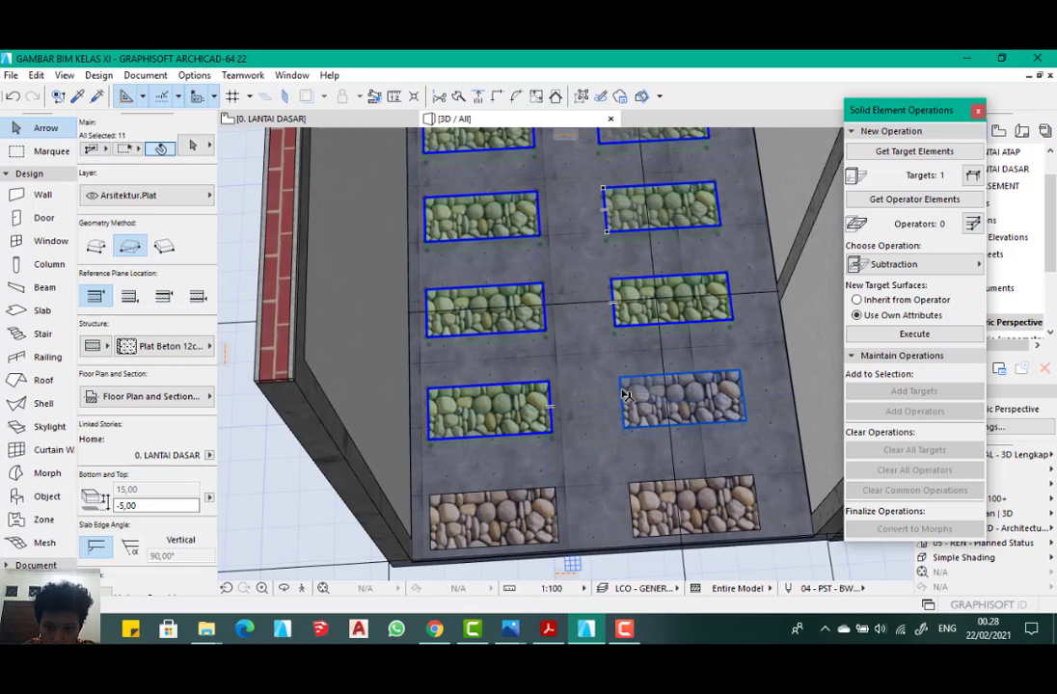
left_click(625, 395, "shift")
left_click(554, 500, "shift")
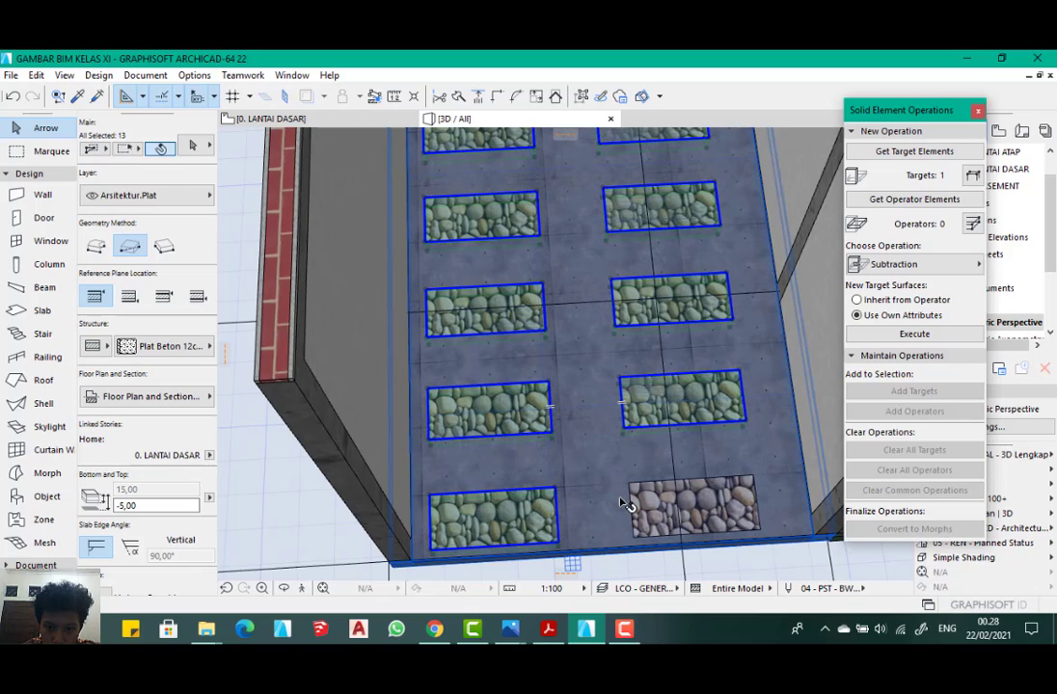
left_click(631, 502, "shift")
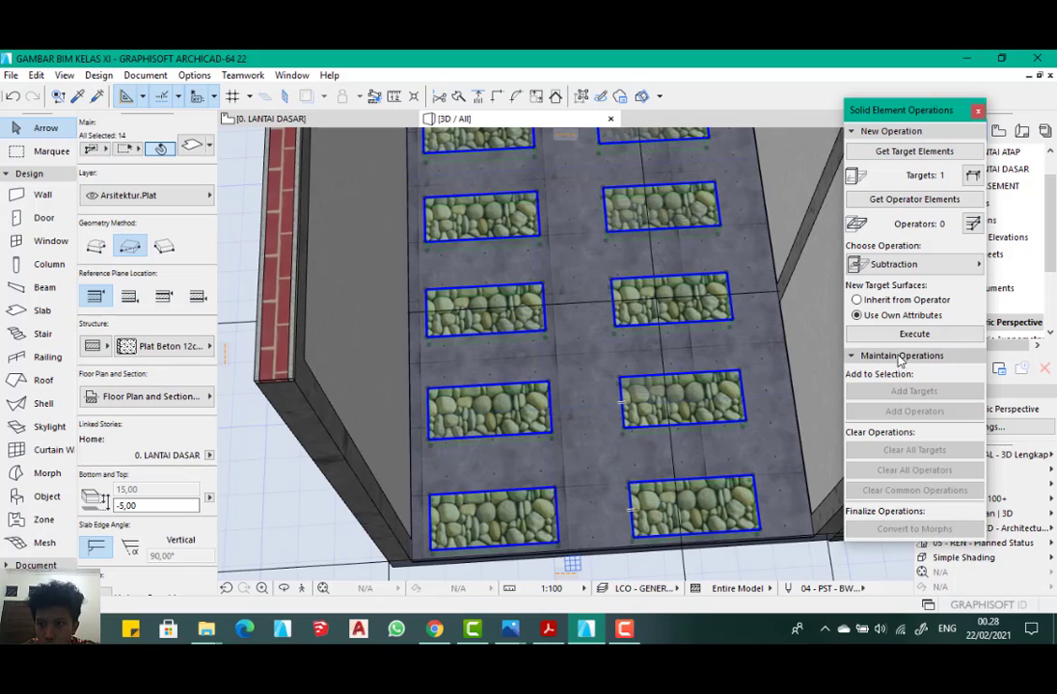
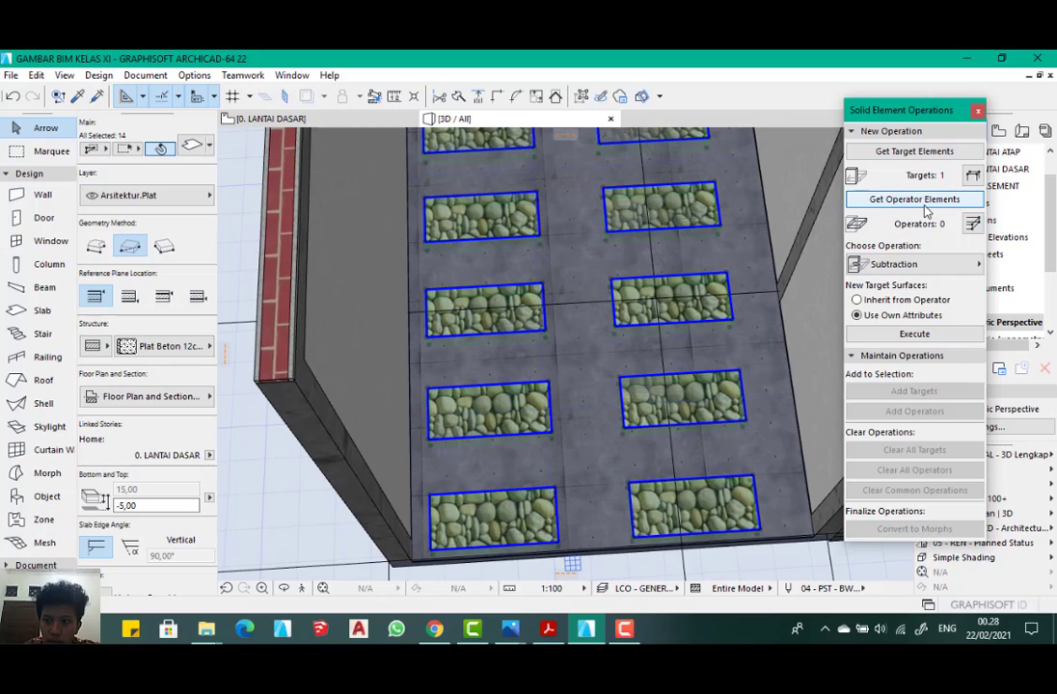
- Take the 14 stone slabs as operator elements and execute Subtraction with upward extrusion on the carport floor slab
left_click(925, 204)
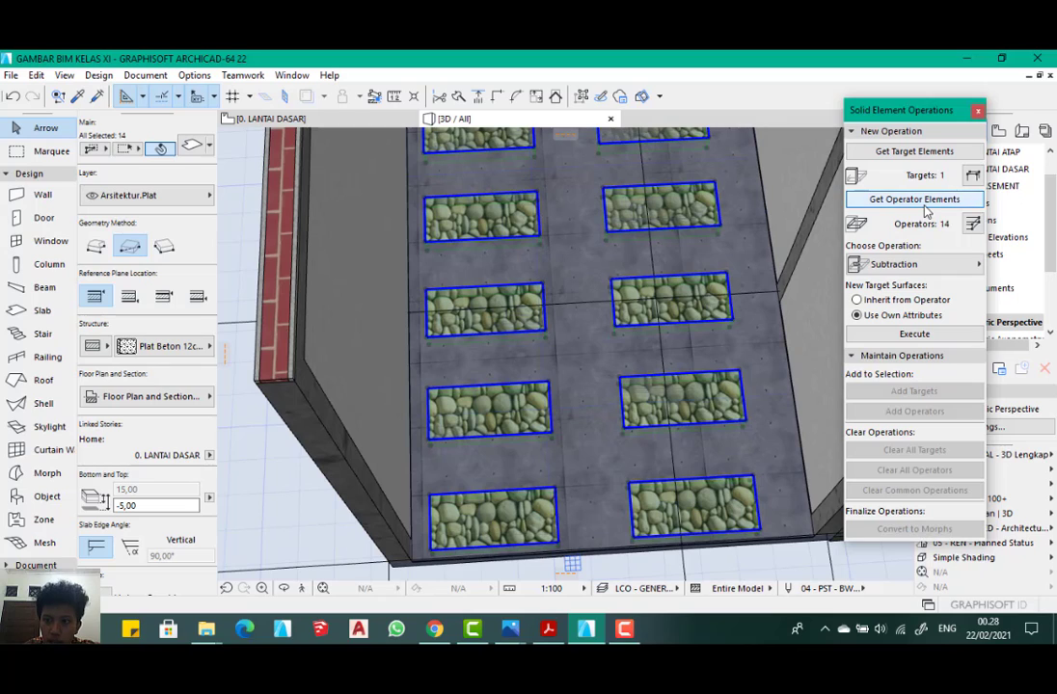
left_click(912, 264)
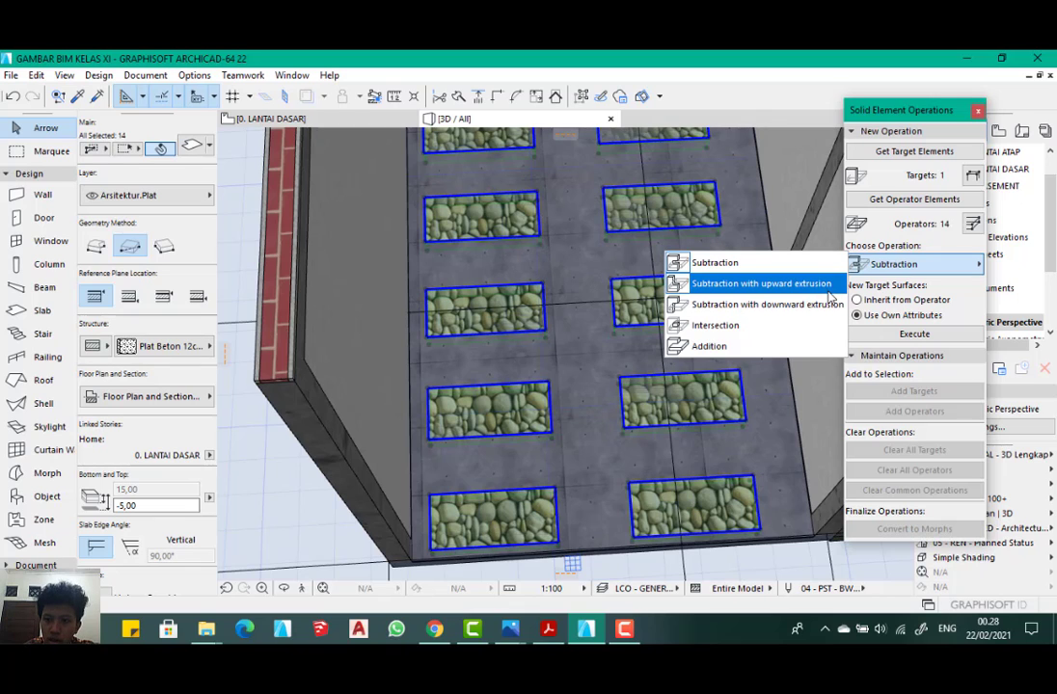
left_click(819, 287)
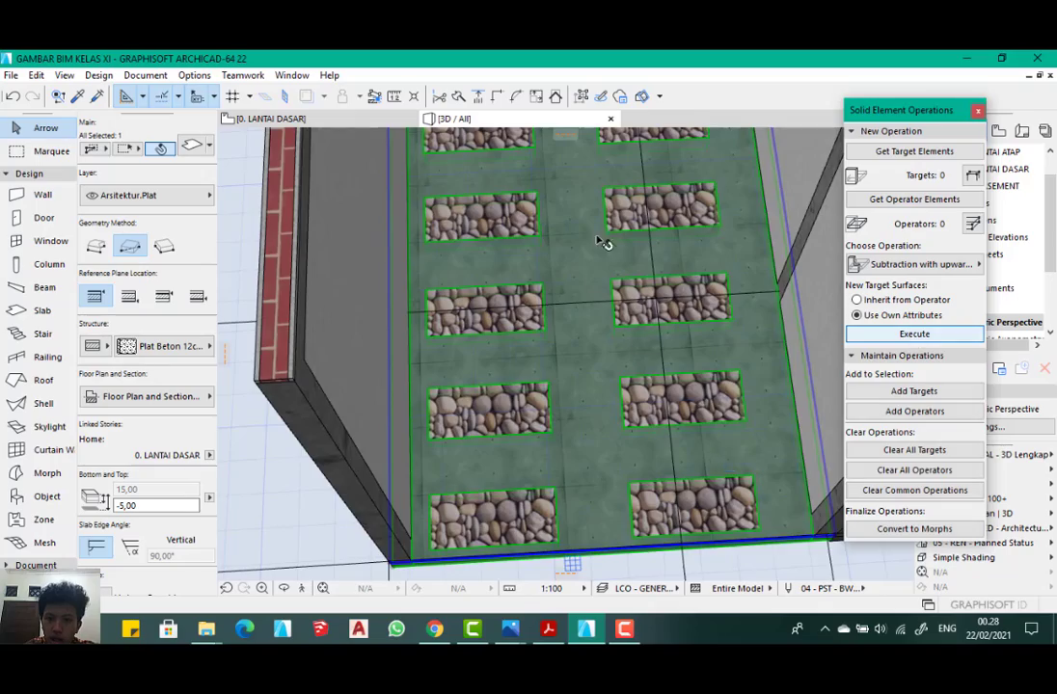
scroll(617, 242, "down", 3)
mouse_move(663, 305)
middle_mouse_down("shift")
mouse_move(651, 313)
mouse_move(647, 237)
mouse_move(614, 340)
middle_mouse_up("shift")
scroll(649, 312, "up", 4)
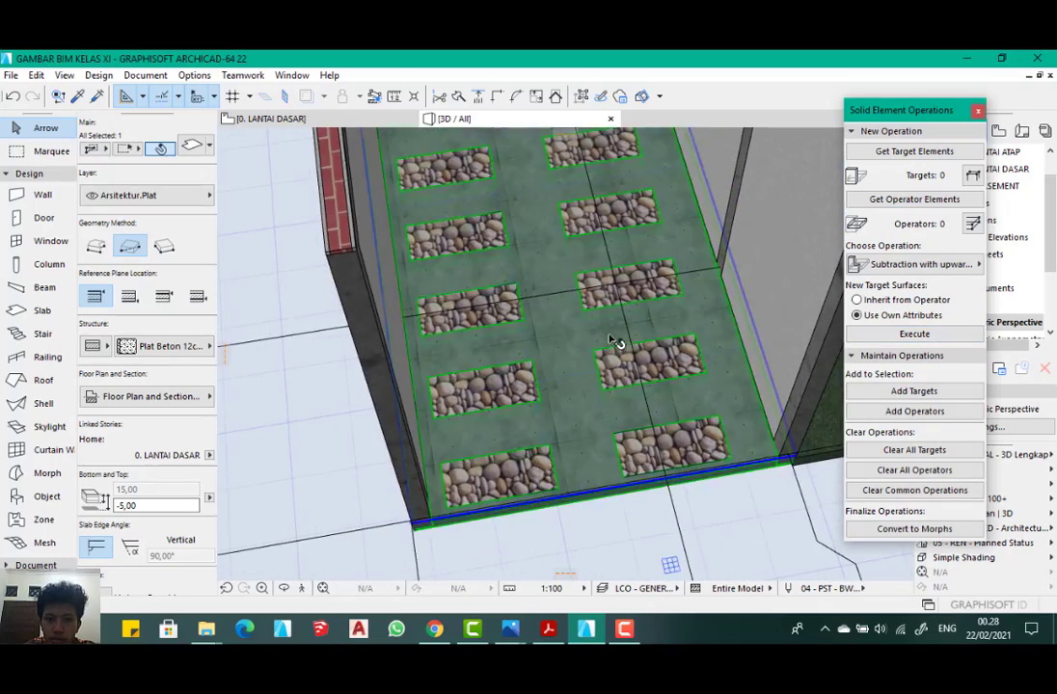
- Examine the carport floor with its inset stones and the house's interior rooms around the rear from several angles in 3D
scroll(614, 340, "down", 10)
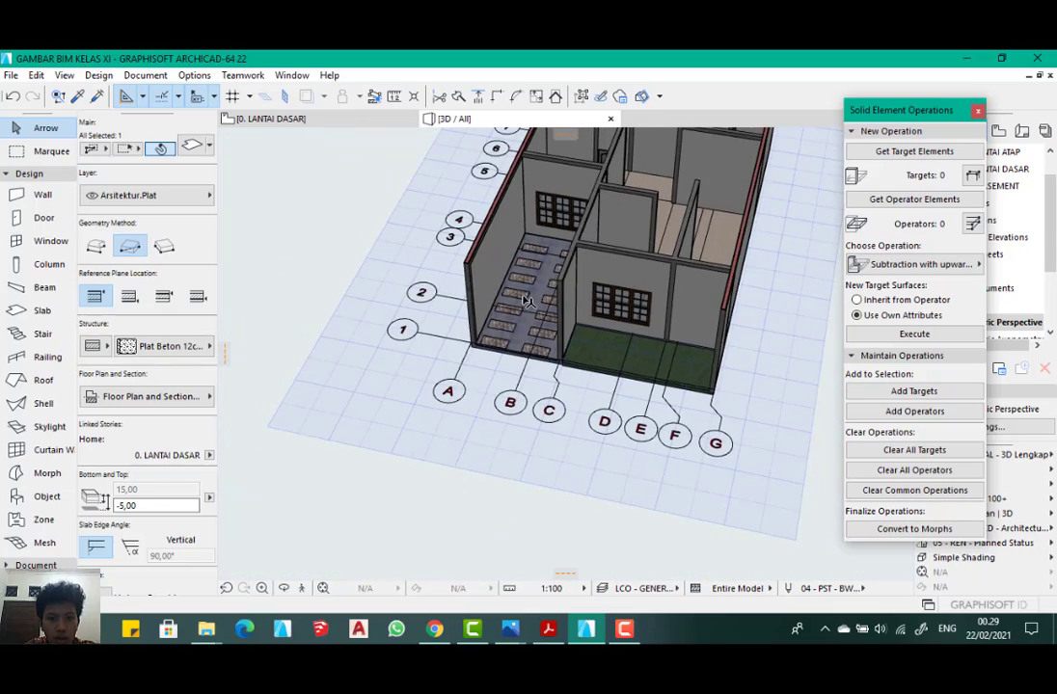
middle_click_drag(527, 300, 572, 298, "shift")
scroll(538, 207, "down", 3)
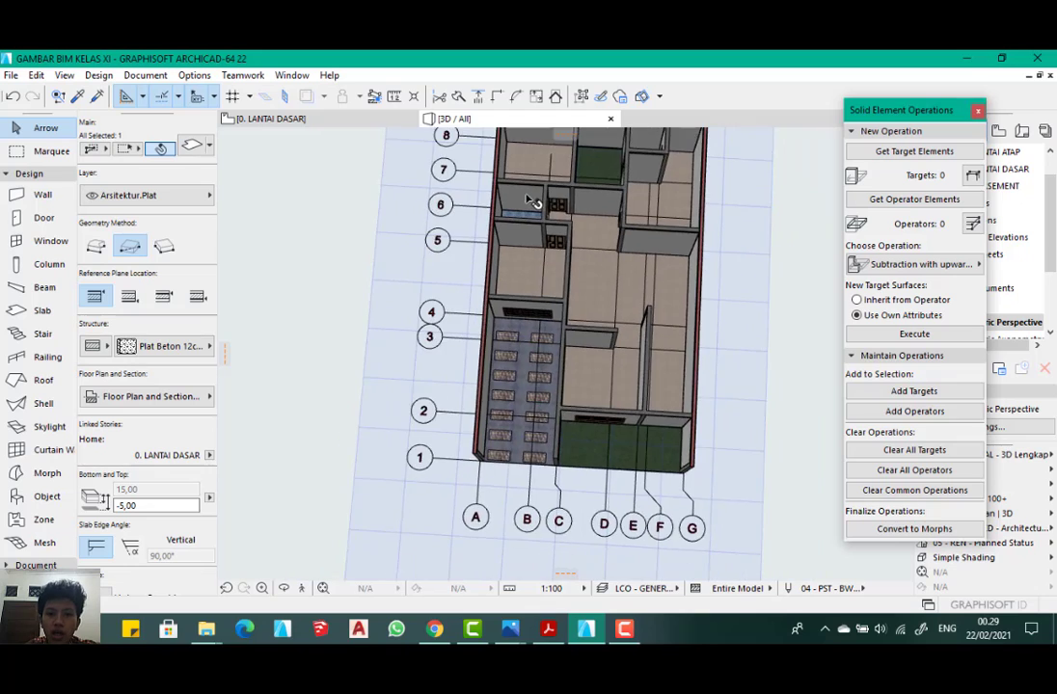
scroll(517, 207, "up", 5)
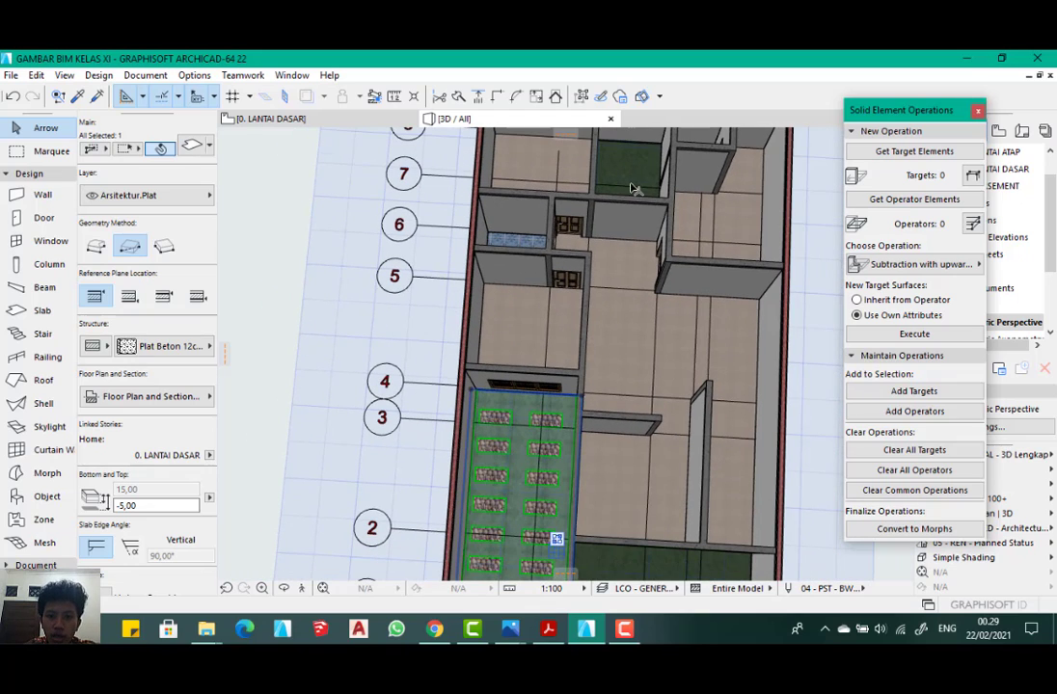
scroll(629, 187, "down", 3)
middle_click_drag(549, 400, 573, 415, "shift")
scroll(573, 415, "up", 3)
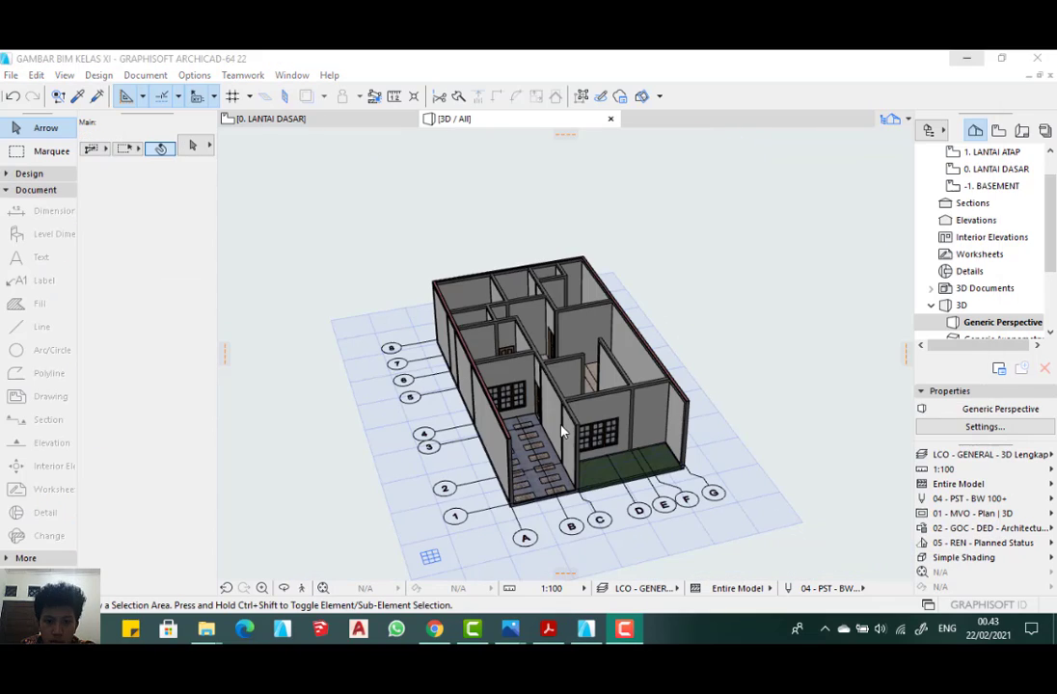
scroll(549, 411, "up", 4)
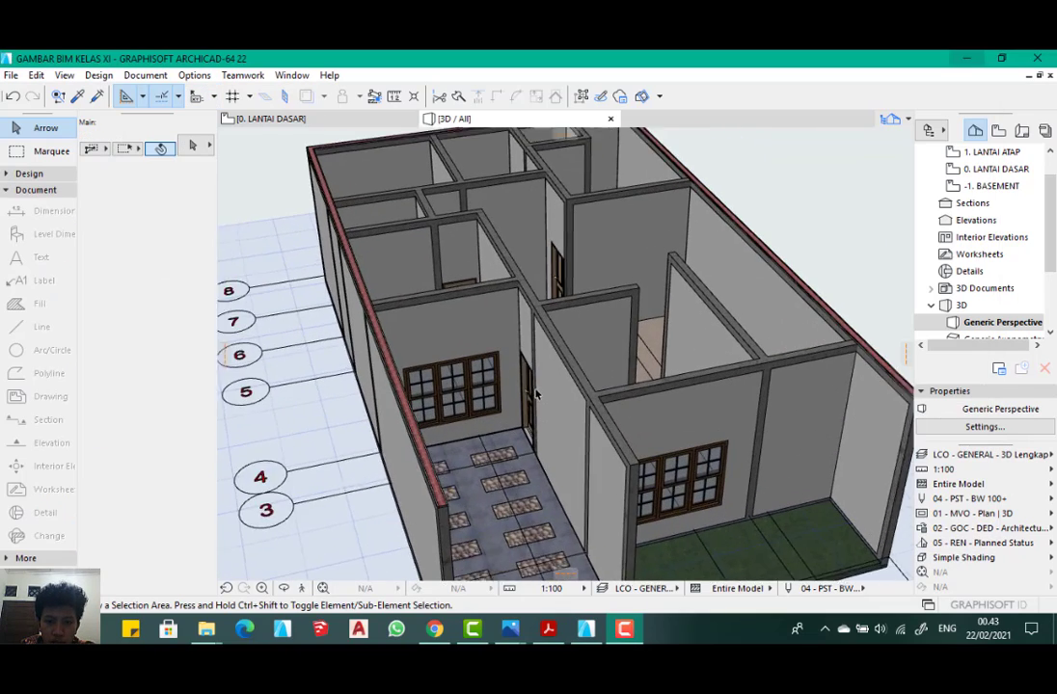
scroll(532, 412, "down", 2)
middle_click_drag(516, 249, 544, 223, "shift")
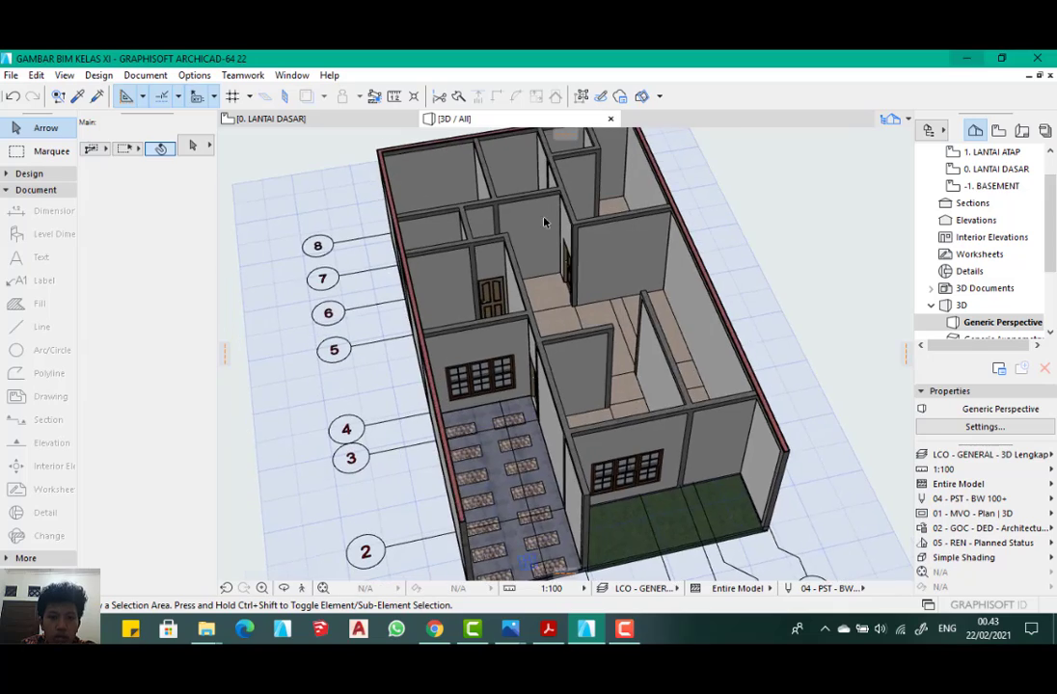
scroll(521, 231, "up", 3)
scroll(482, 279, "up", 4)
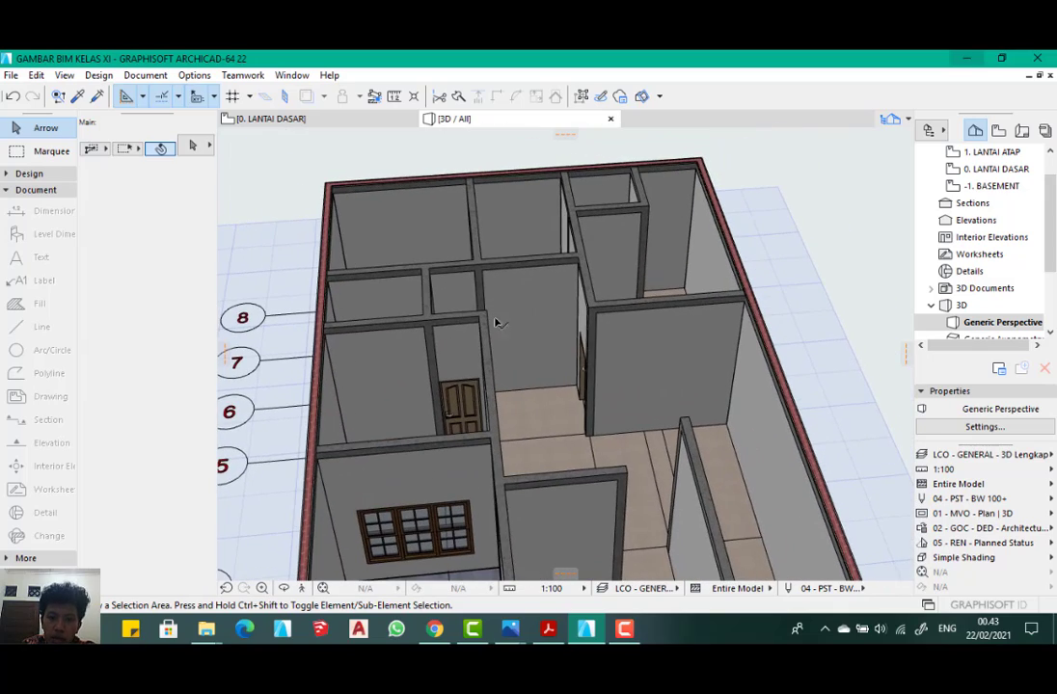
scroll(511, 303, "up", 2)
scroll(507, 297, "up", 1)
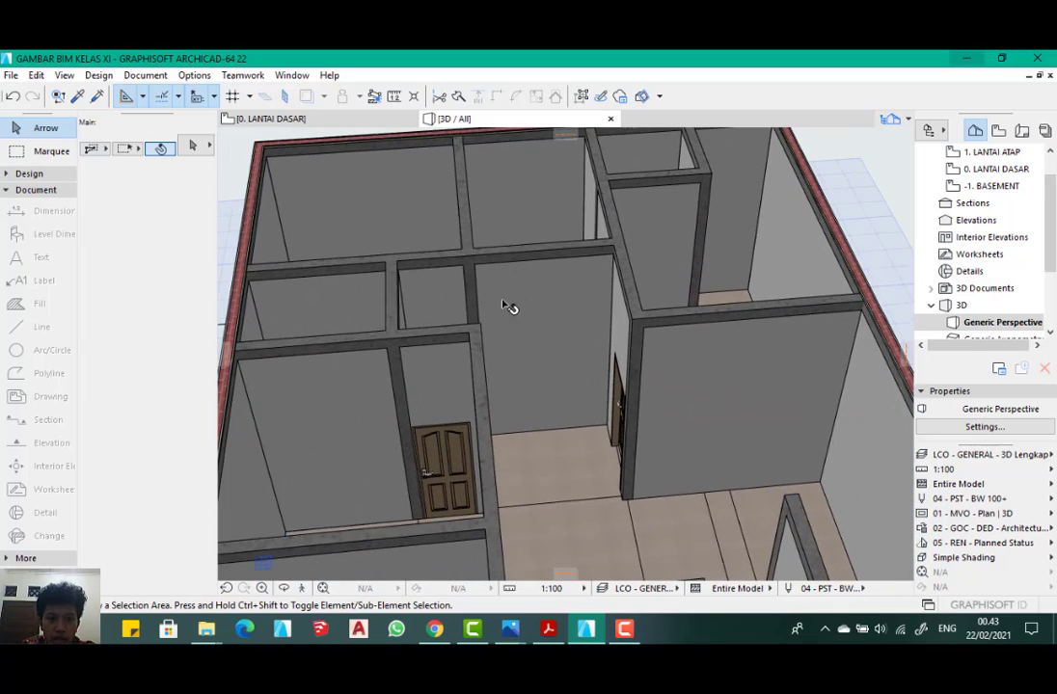
- Switch to Photos to check the rear door positions in Denah kelas XI.jpeg, and return to the 3D model in ARCHICAD
mouse_move(511, 631)
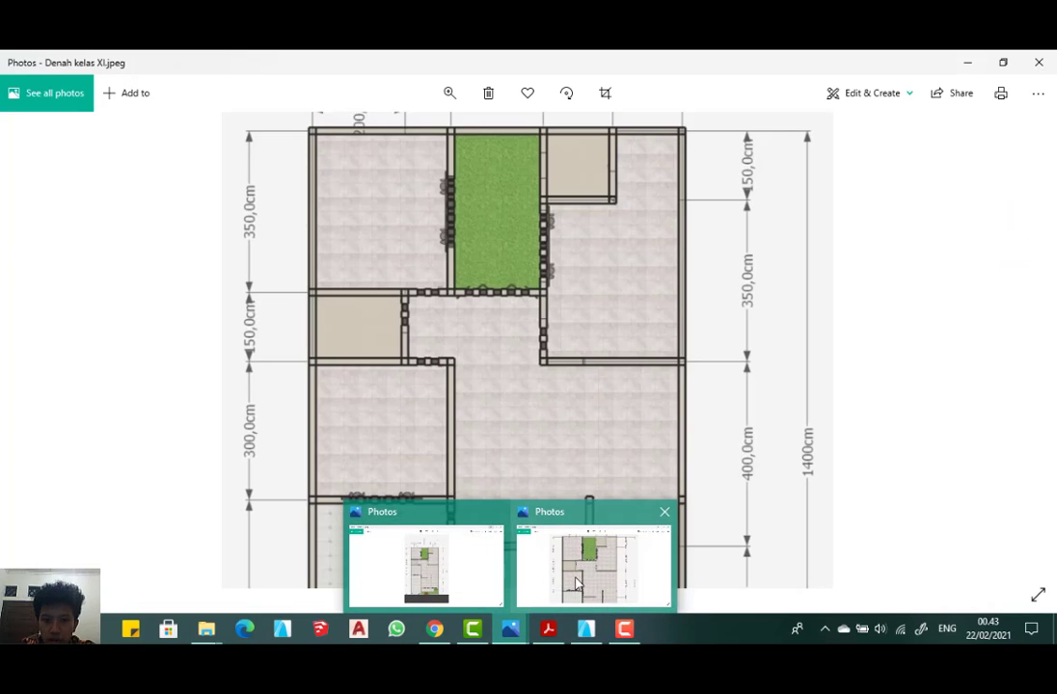
left_click(588, 559)
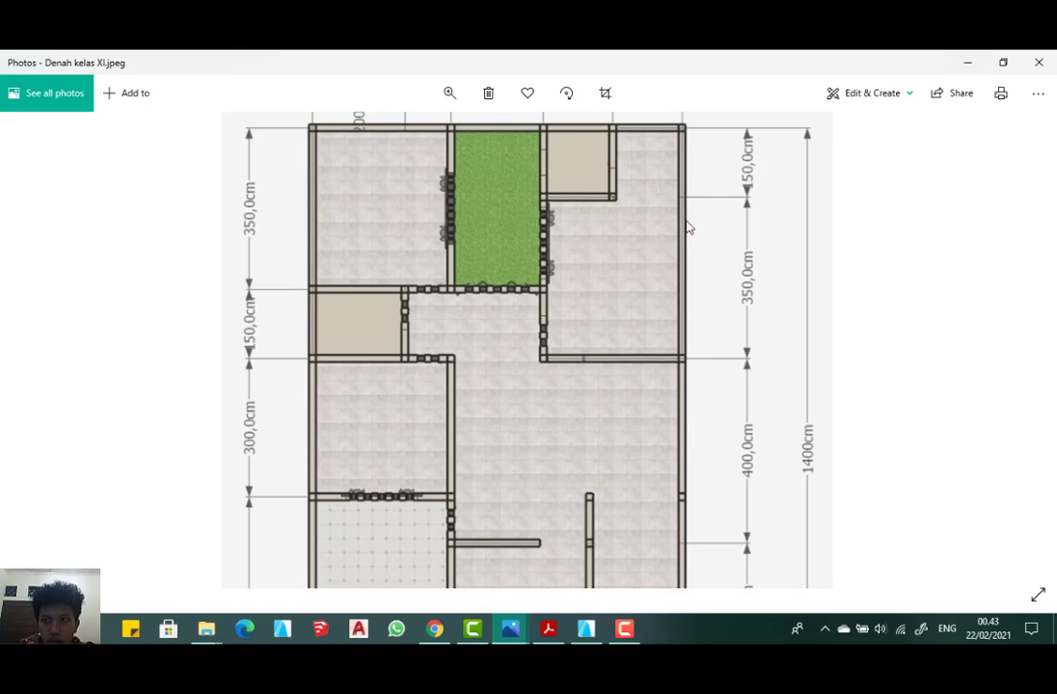
left_click(962, 62)
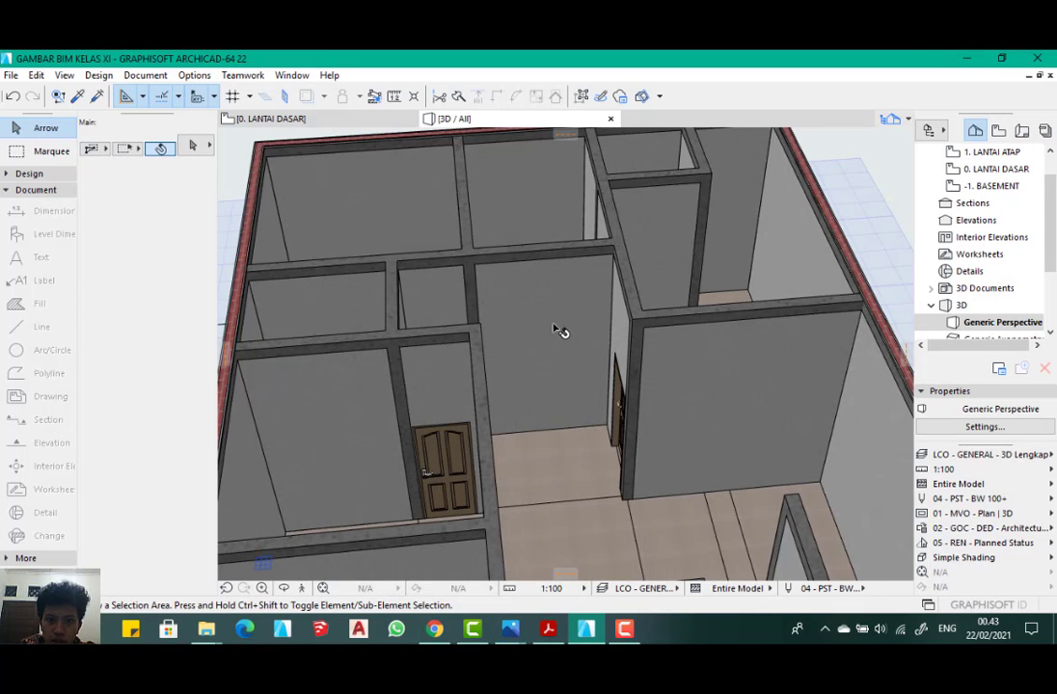
middle_click_drag(556, 328, 529, 309, "shift")
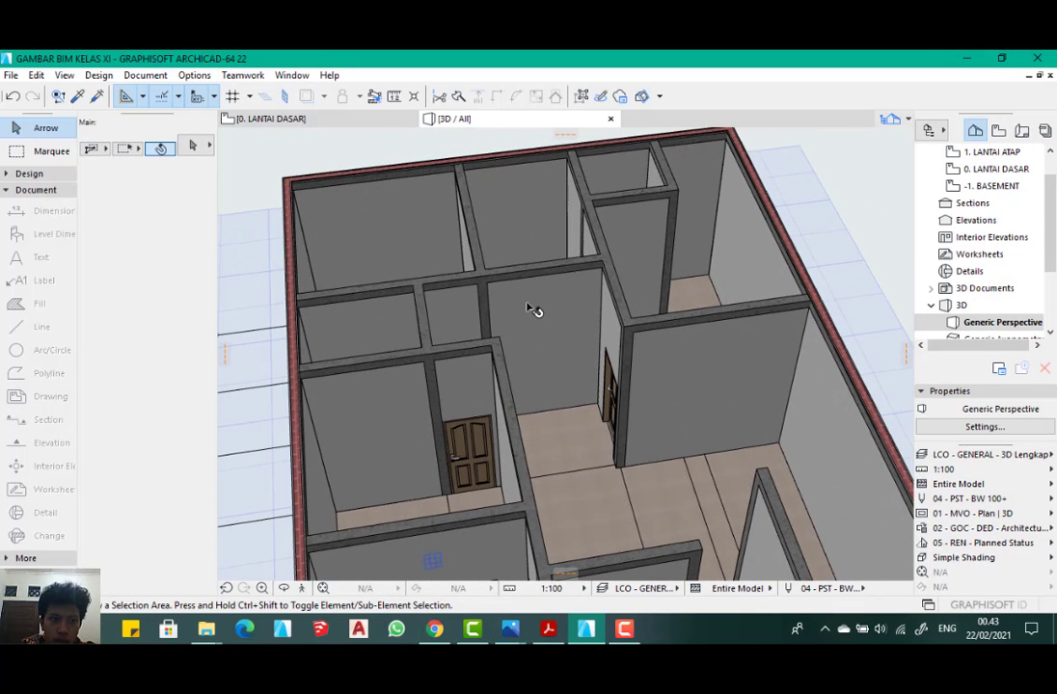
- Start the Door tool and browse the door library with Sliding Folding Multipanel Bifold Door 22 as the chosen type
left_click(33, 190)
left_click(38, 174)
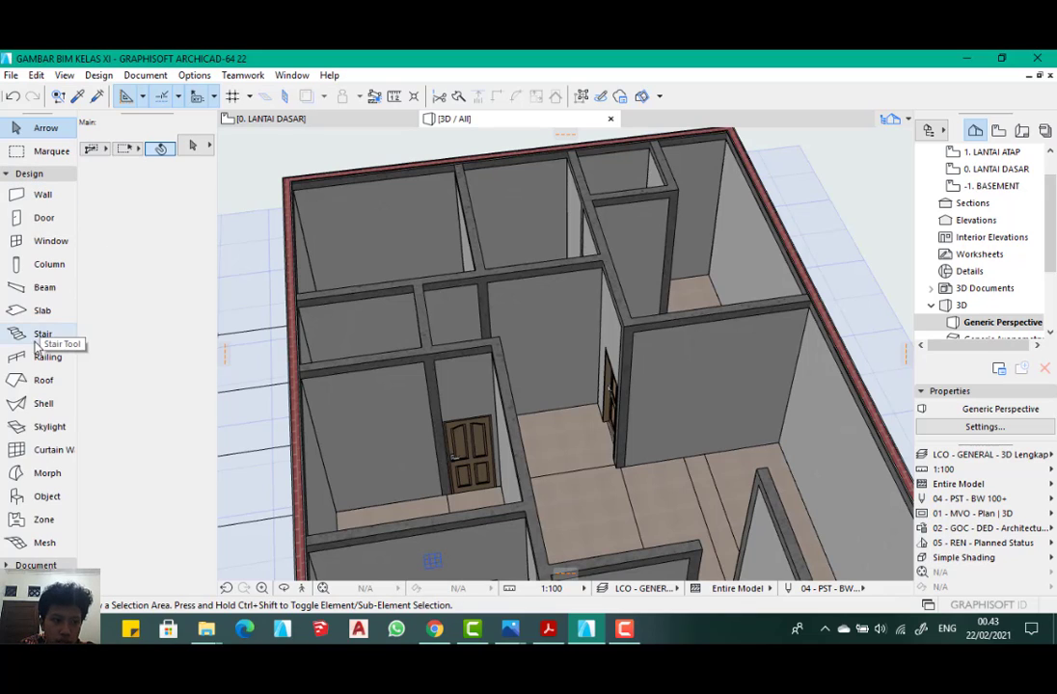
left_click(57, 220)
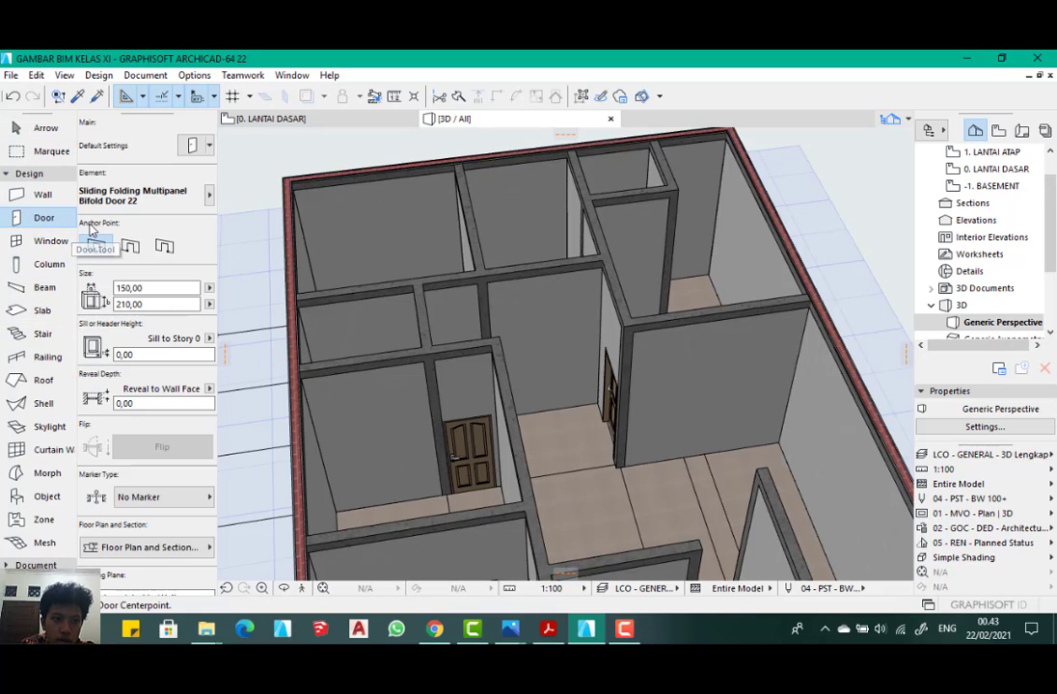
left_click(186, 186)
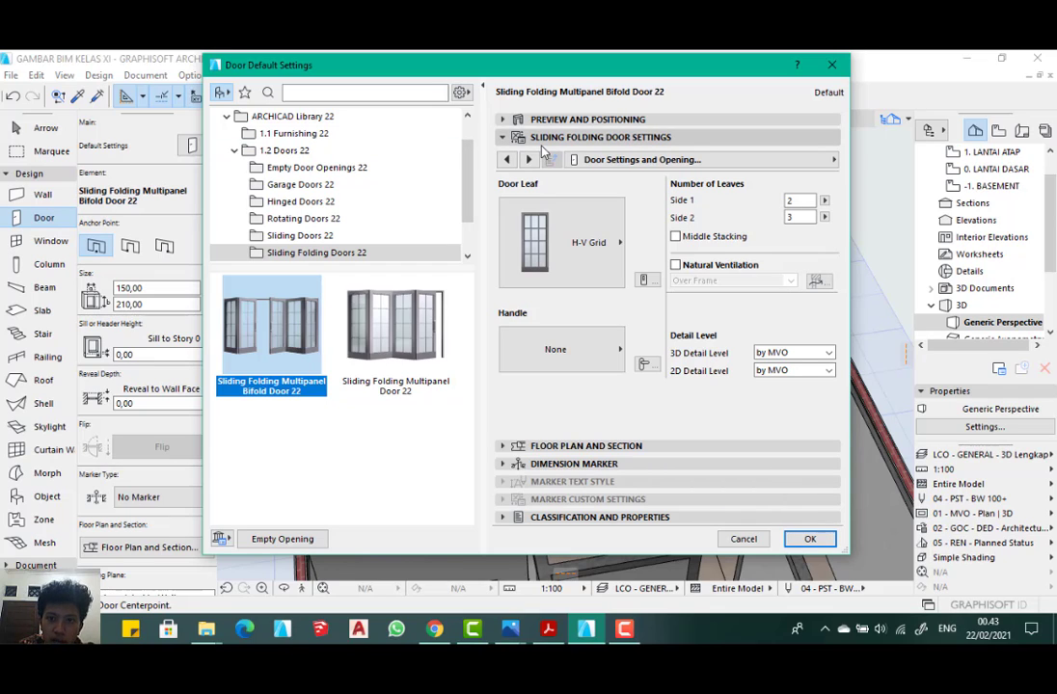
scroll(392, 160, "up", 1)
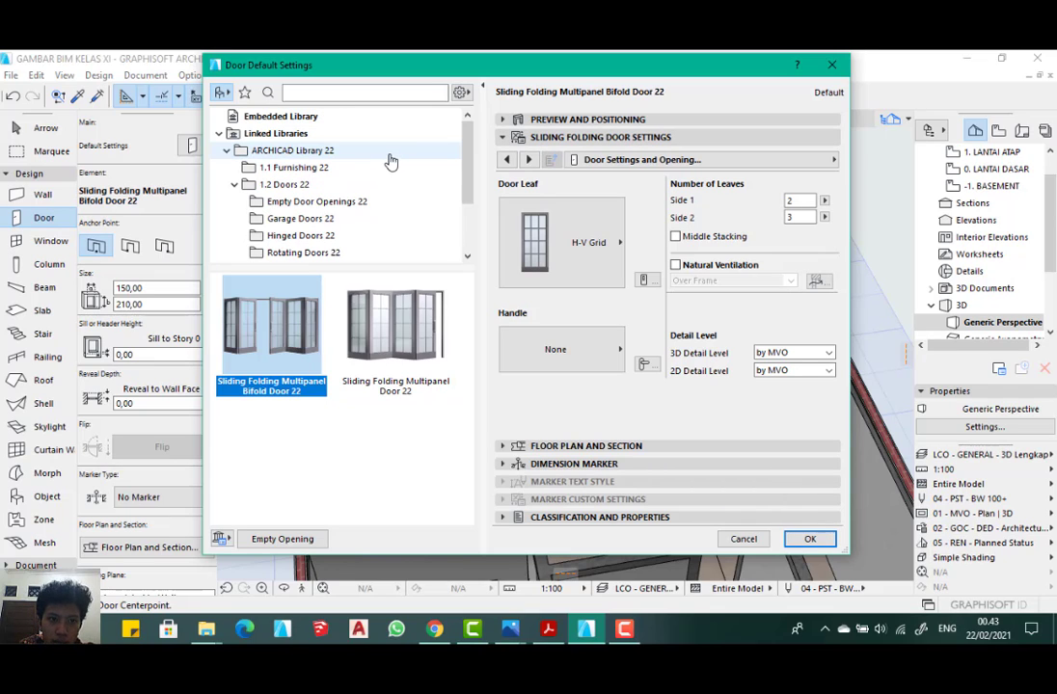
scroll(367, 158, "down", 3)
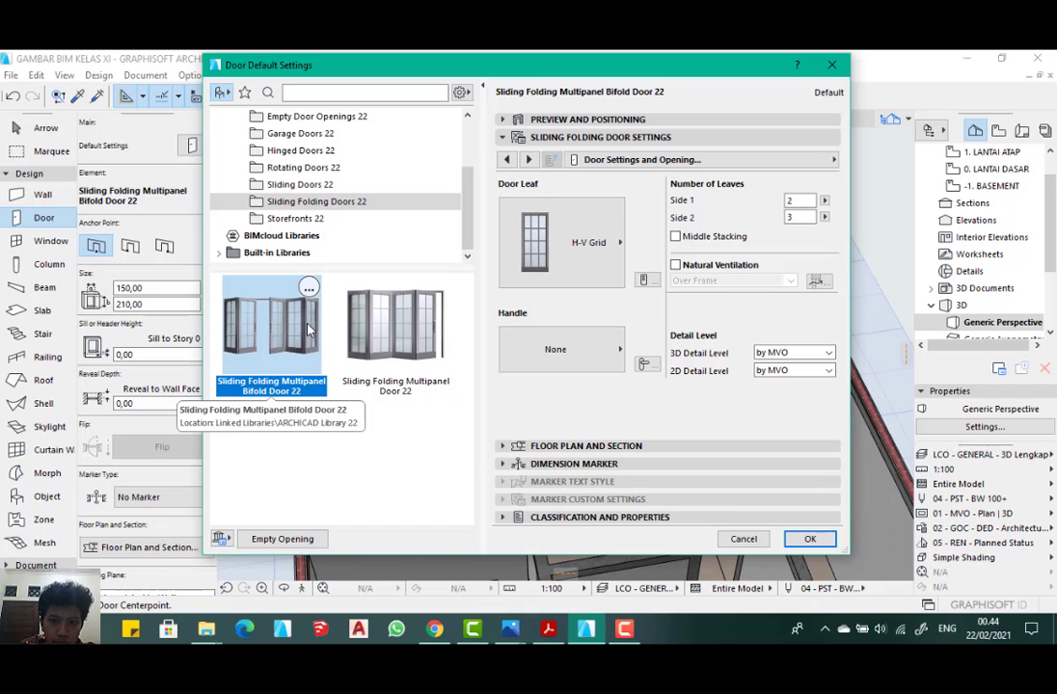
- Review the bifold door's size, leaf and floor plan settings, and accept them with a 150 by 210 opening
left_click(624, 119)
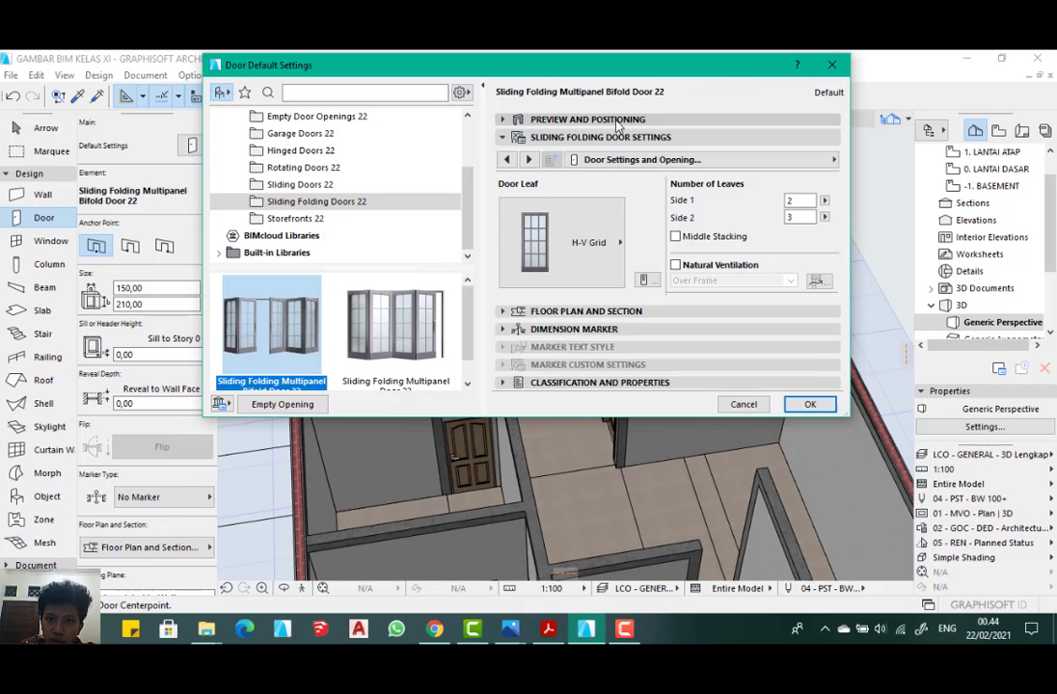
left_click_drag(594, 147, 553, 147)
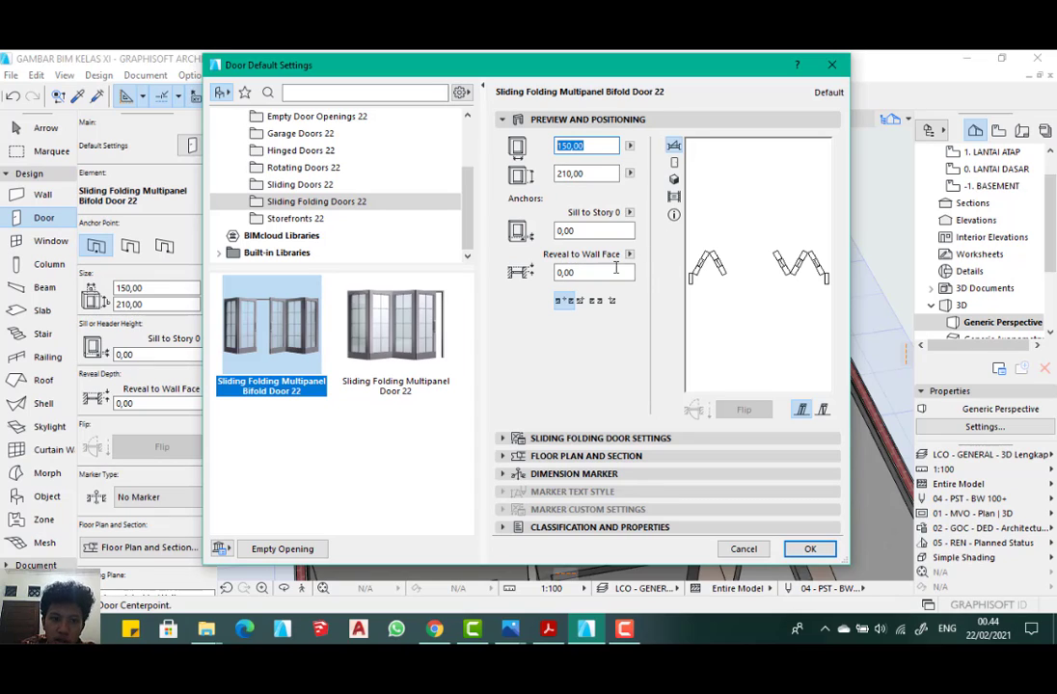
left_click(548, 439)
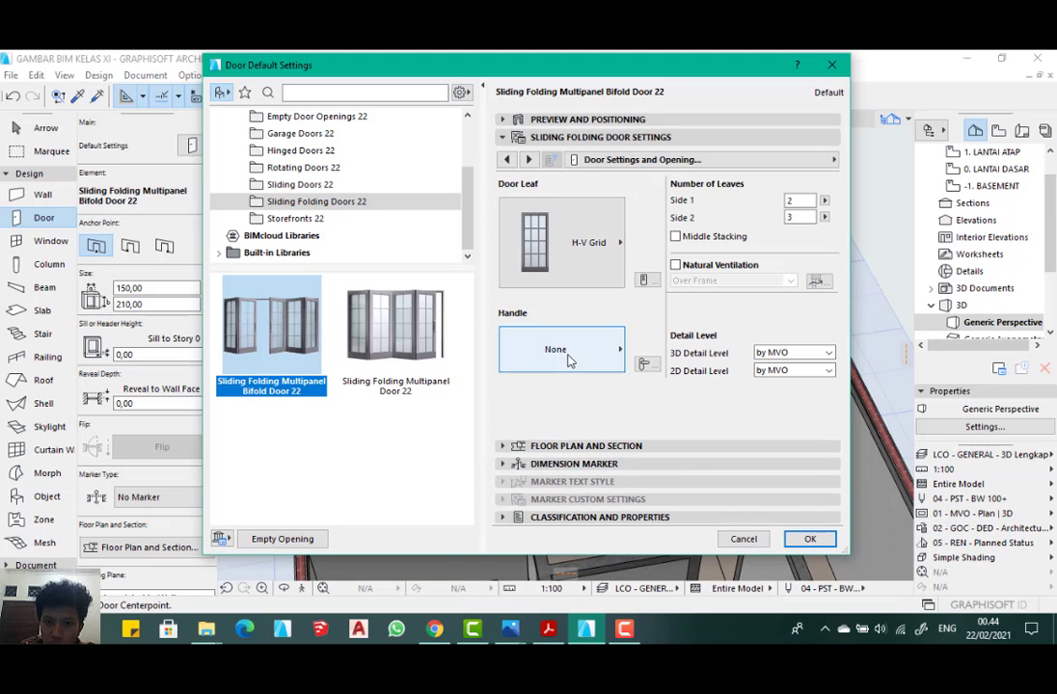
left_click(575, 445)
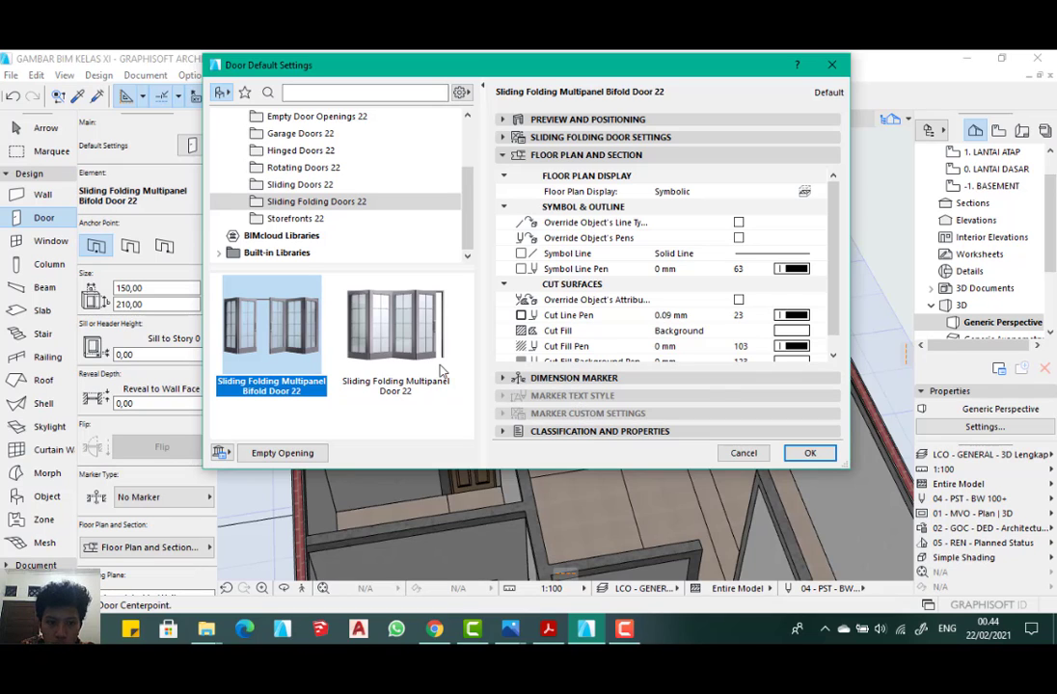
left_click(812, 453)
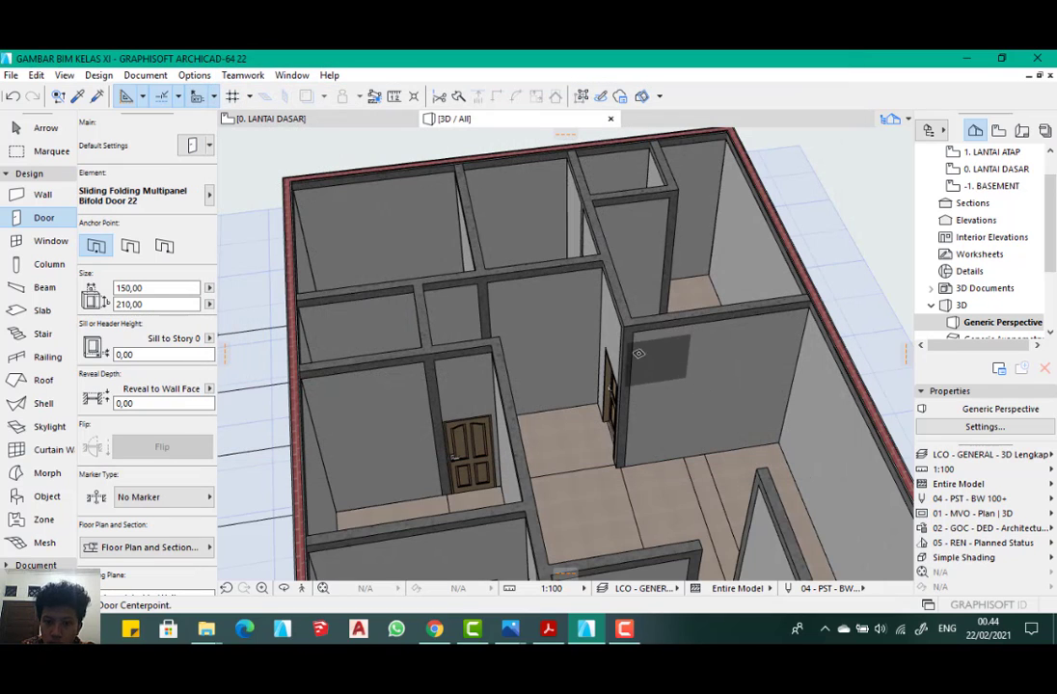
- On the LANTAI DASAR plan, insert the bifold door centred in the gridline 6 wall between C and D, folding toward the inner garden
left_click(270, 118)
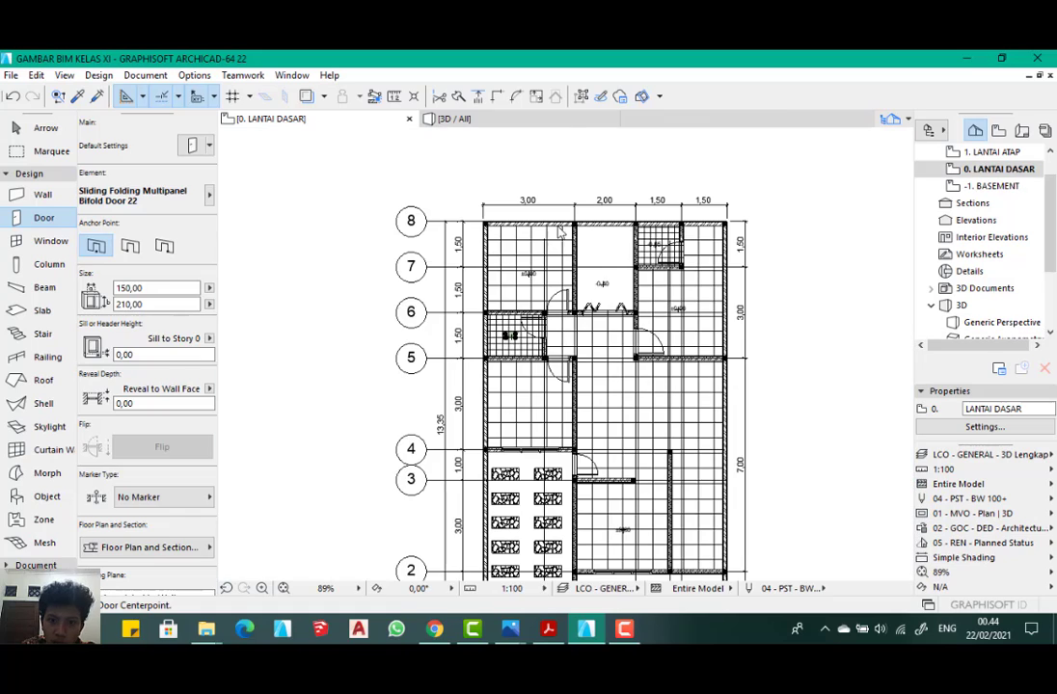
scroll(612, 295, "up", 10)
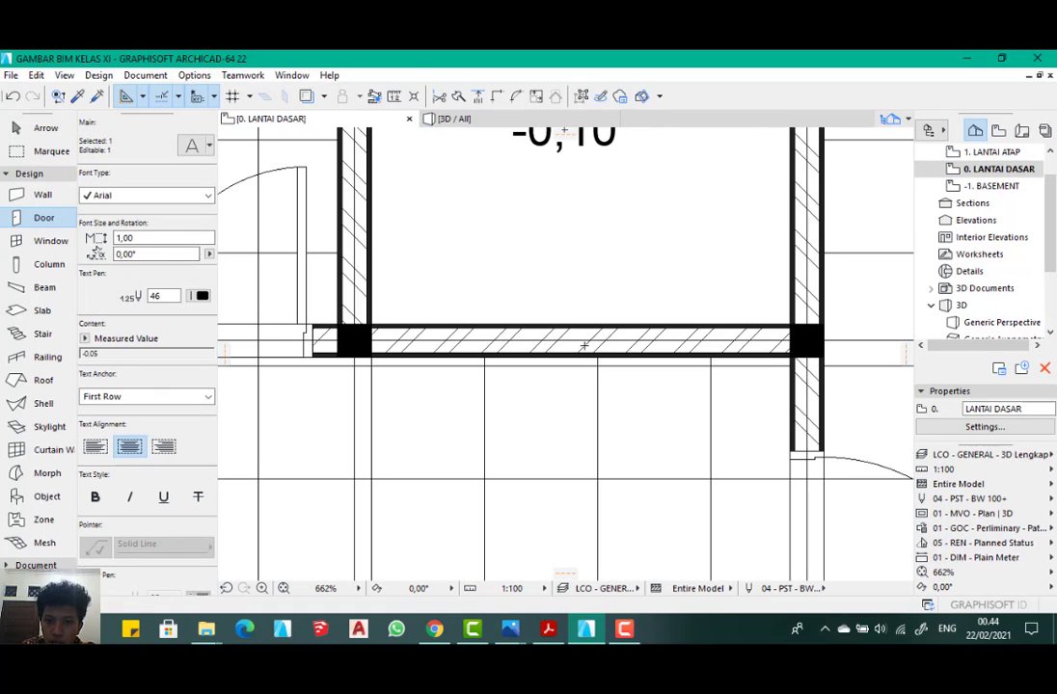
key("Escape")
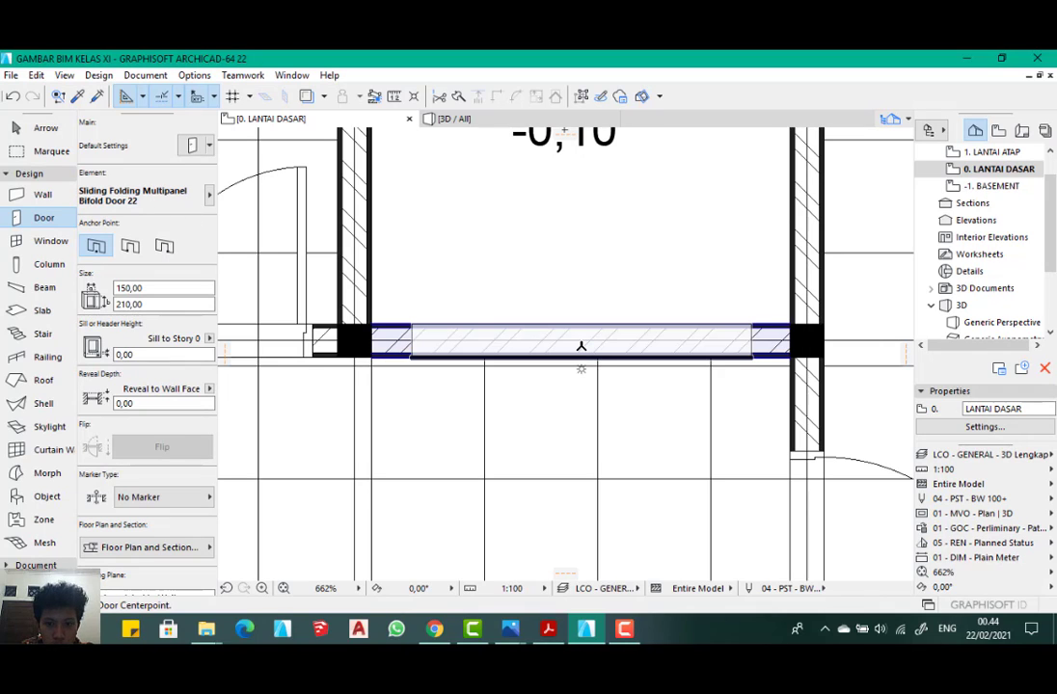
left_click(582, 339)
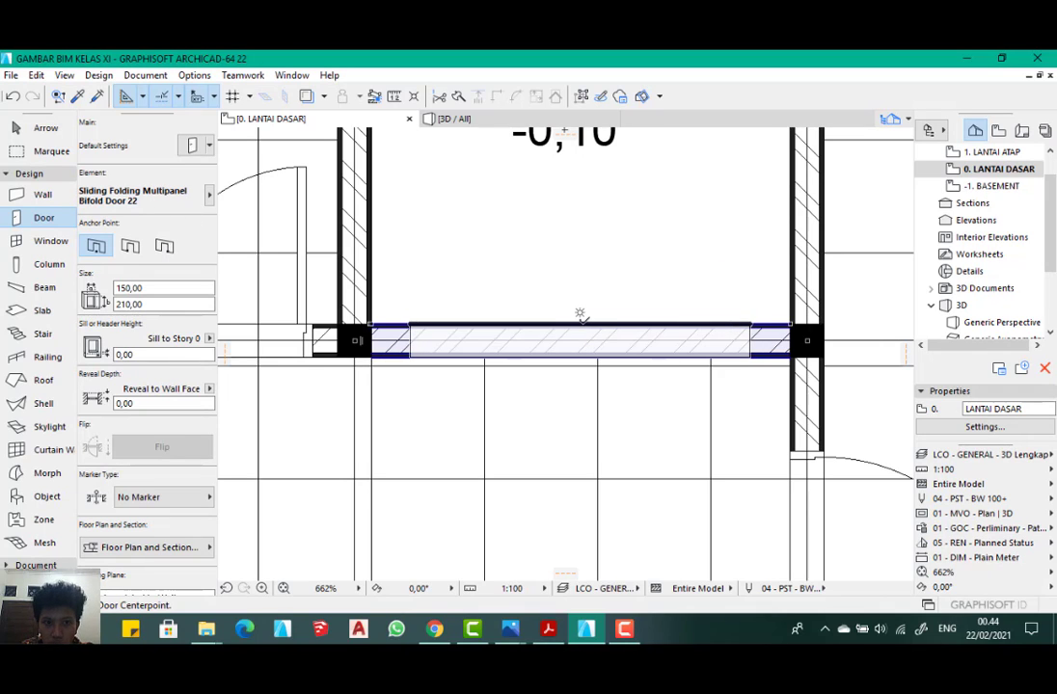
key("Escape")
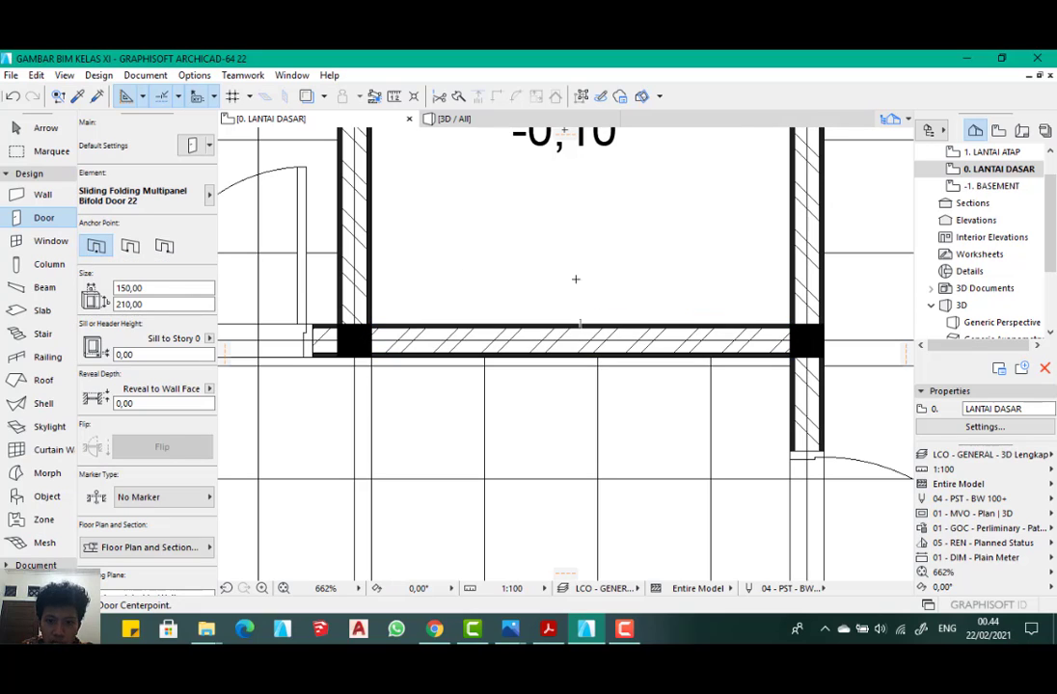
left_click(581, 315)
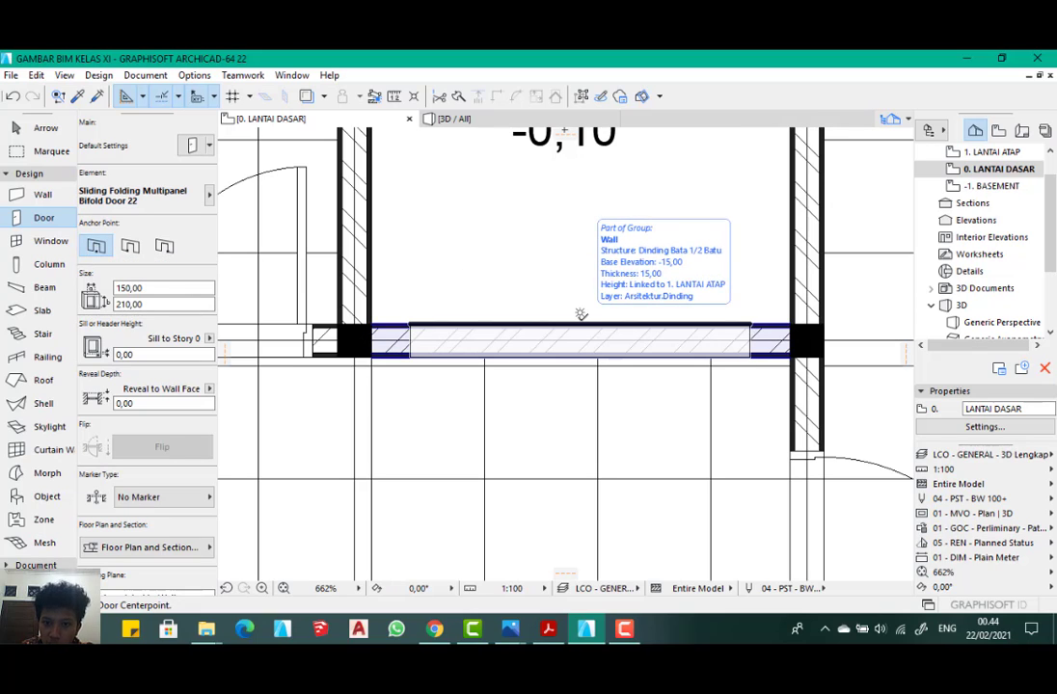
left_click(581, 315)
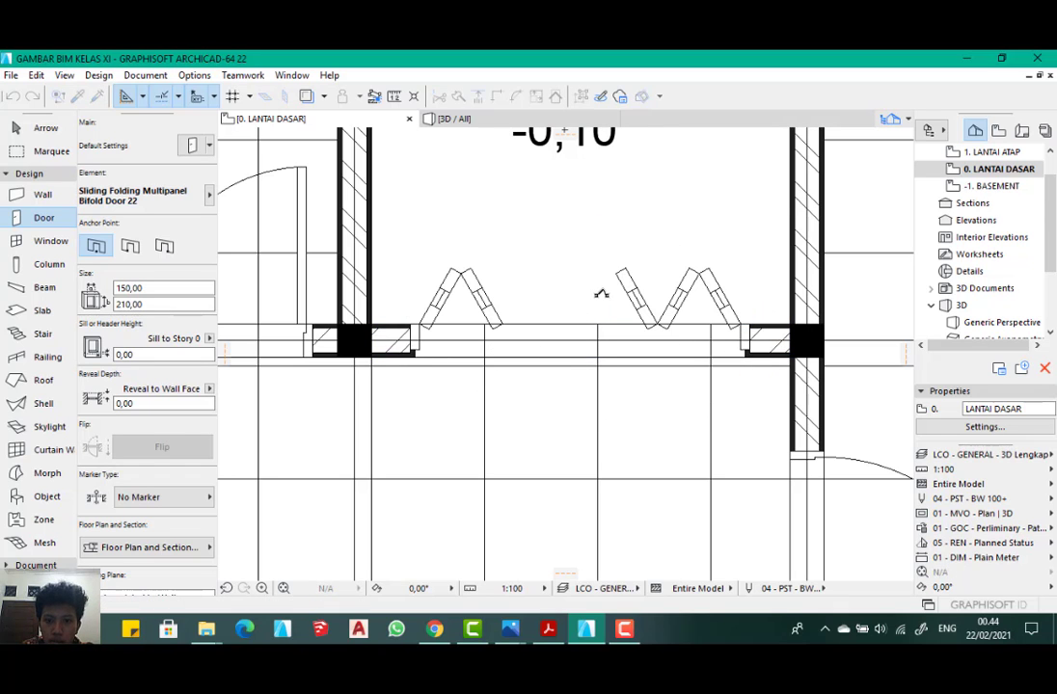
left_click(600, 294)
- Examine the bifold door on gridline 6 up close and its place within the whole ground floor plan
scroll(570, 266, "down", 4)
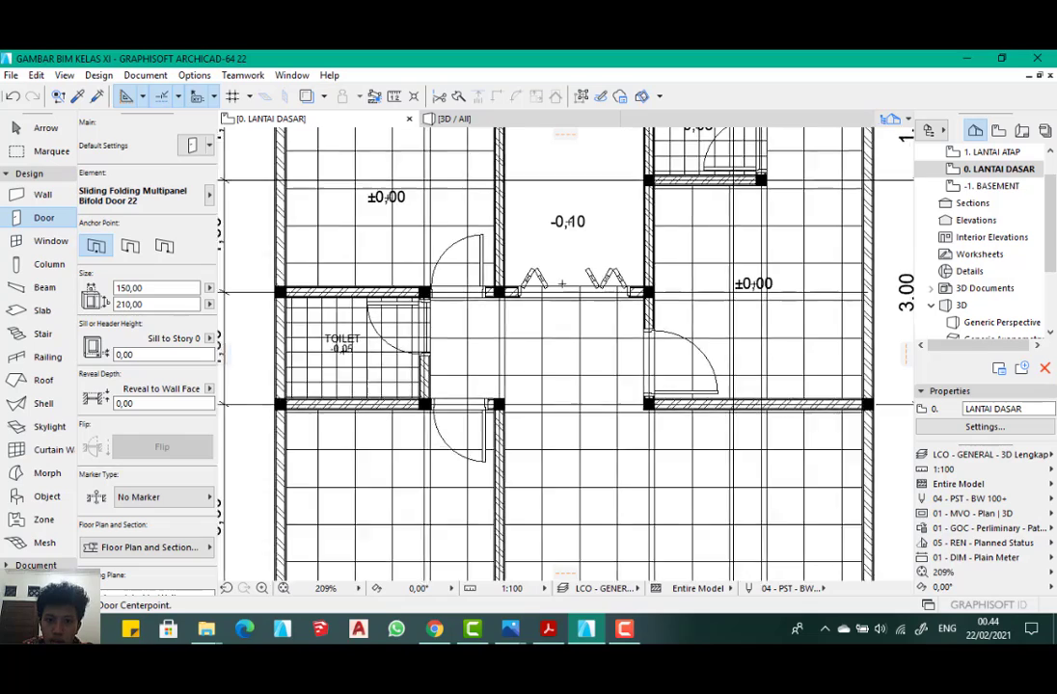
scroll(579, 279, "up", 8)
scroll(583, 299, "down", 2)
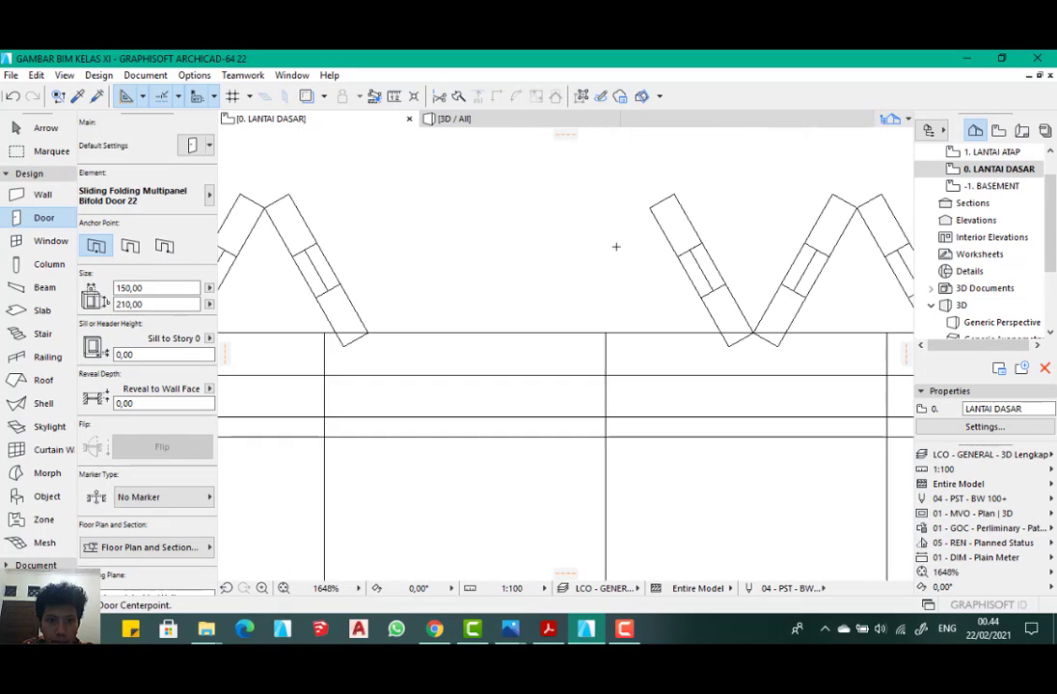
scroll(605, 251, "down", 2)
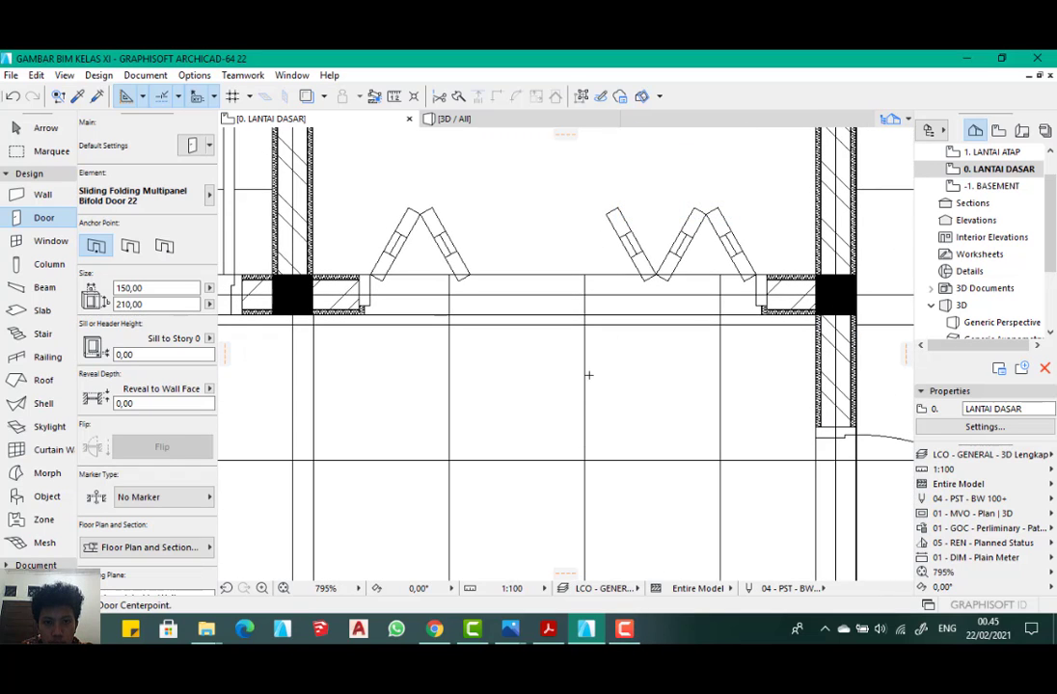
scroll(577, 366, "down", 11)
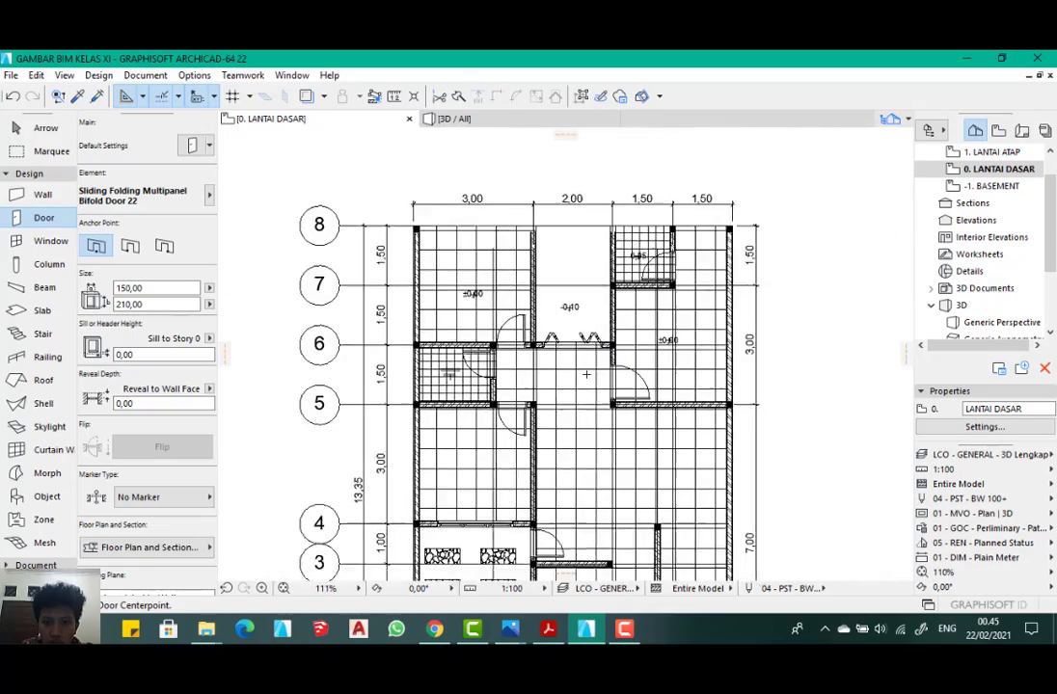
scroll(655, 255, "down", 4)
middle_click_drag(591, 240, 531, 232)
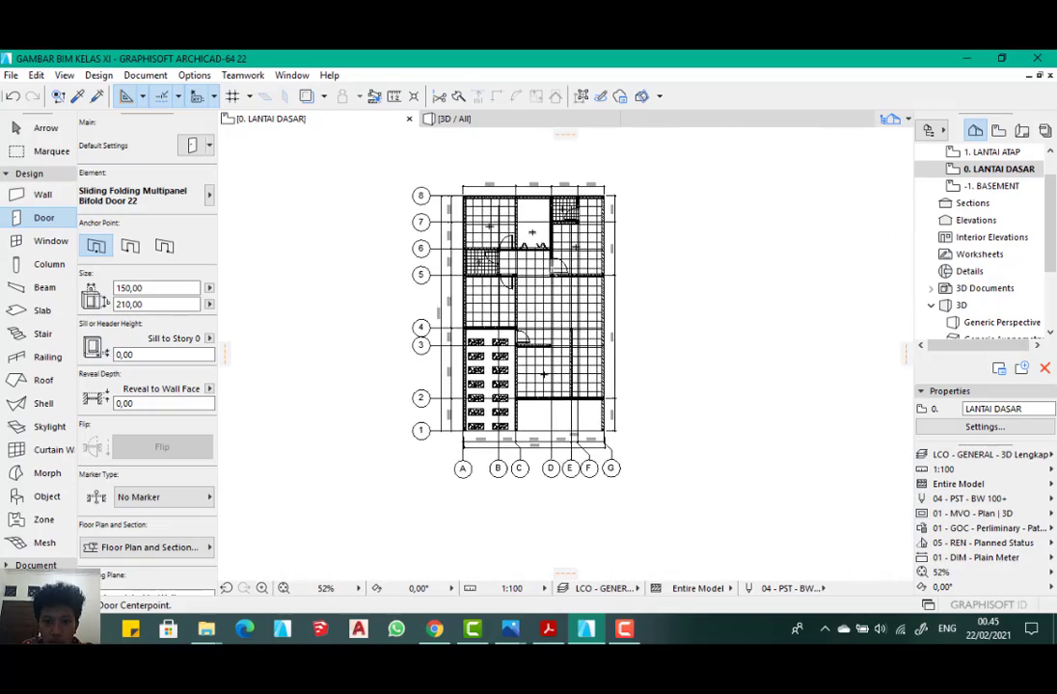
scroll(506, 240, "up", 3)
scroll(356, 326, "down", 2)
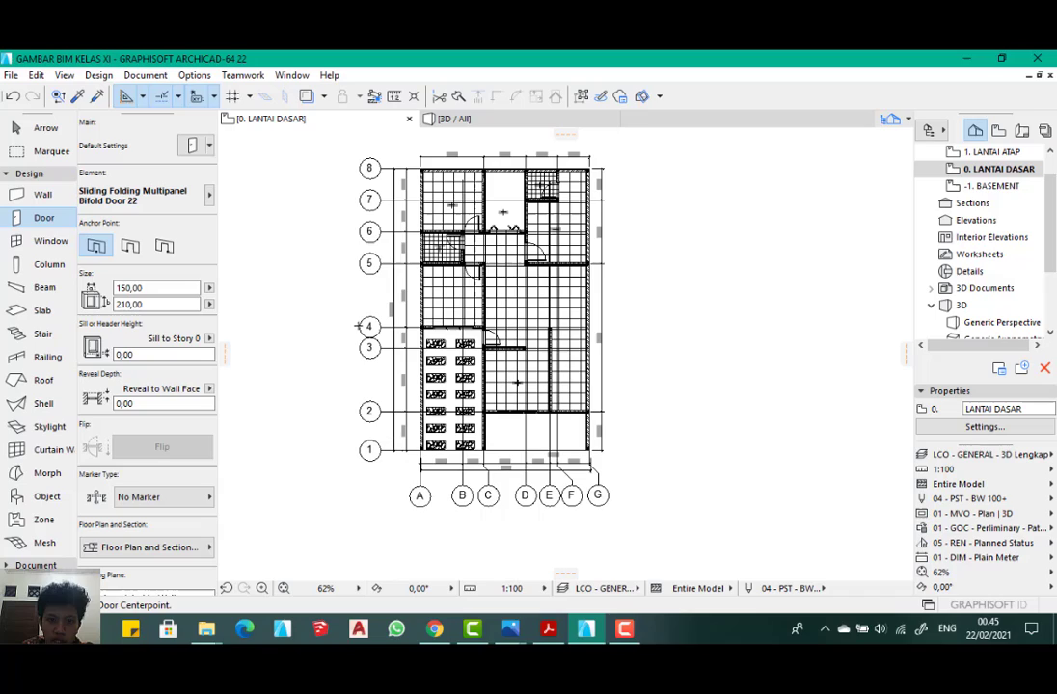
- Delete the level marks in the inner garden and in the room between gridlines A–C and 6–8
left_click(38, 127)
scroll(477, 205, "up", 4)
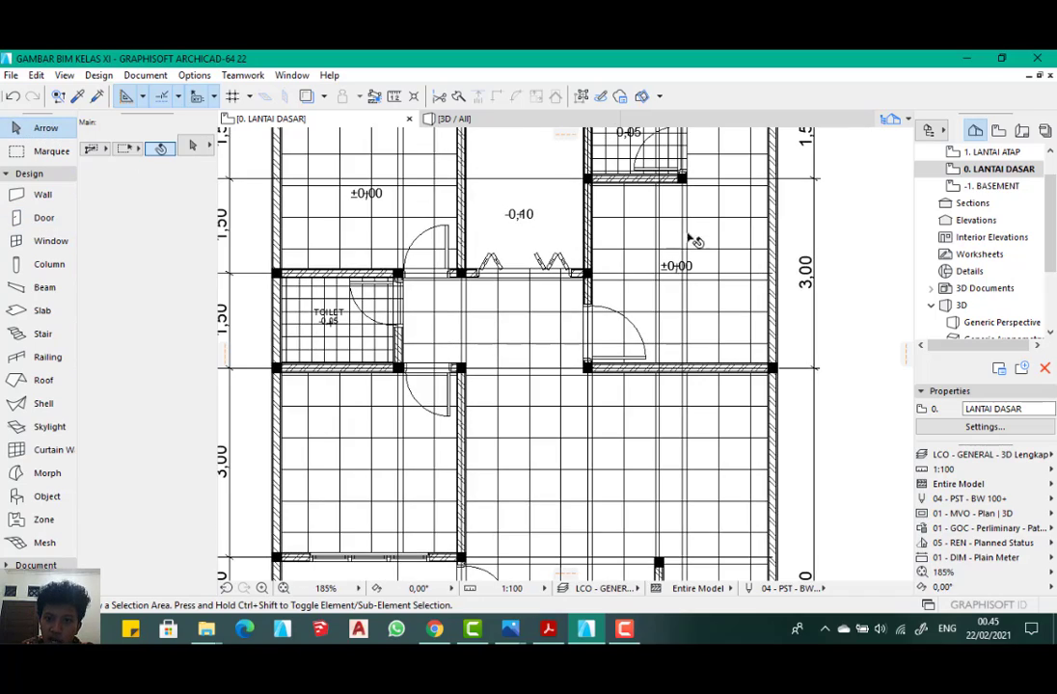
scroll(560, 177, "down", 2)
middle_click_drag(529, 202, 498, 194)
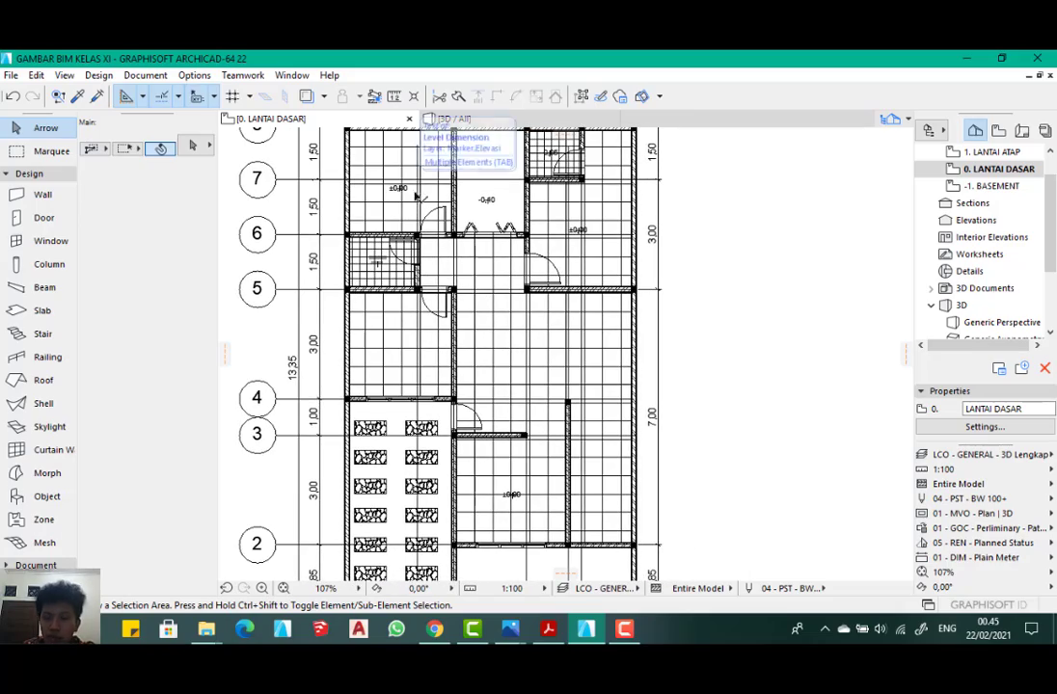
scroll(482, 231, "down", 2)
scroll(479, 249, "up", 5)
scroll(479, 249, "down", 5)
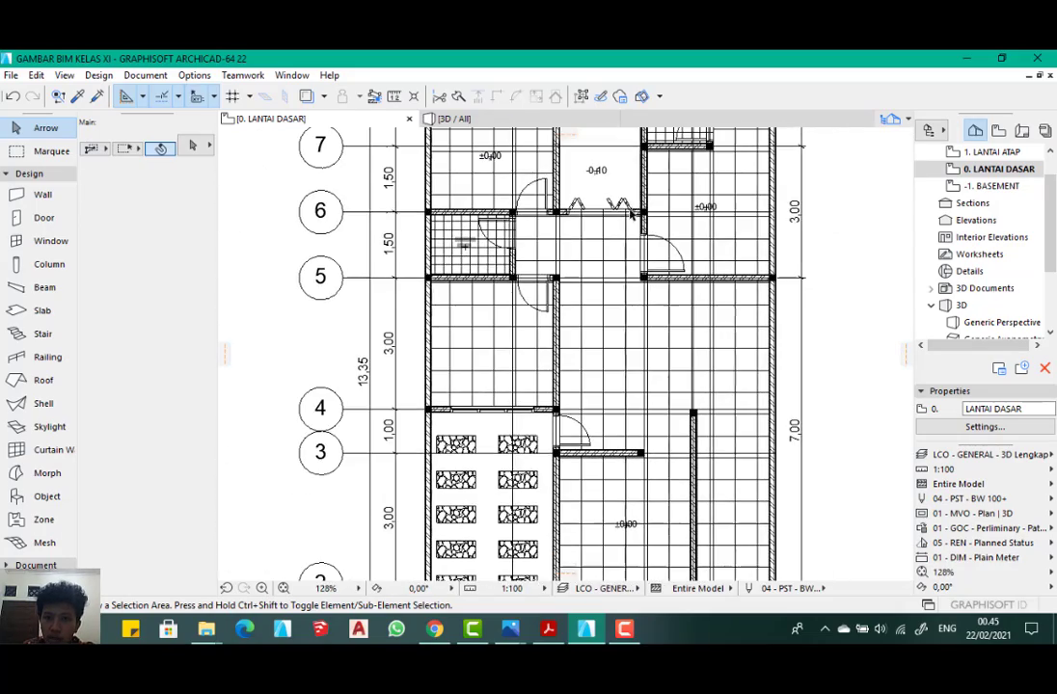
middle_click_drag(425, 217, 473, 241)
scroll(531, 270, "up", 5)
left_click(521, 262)
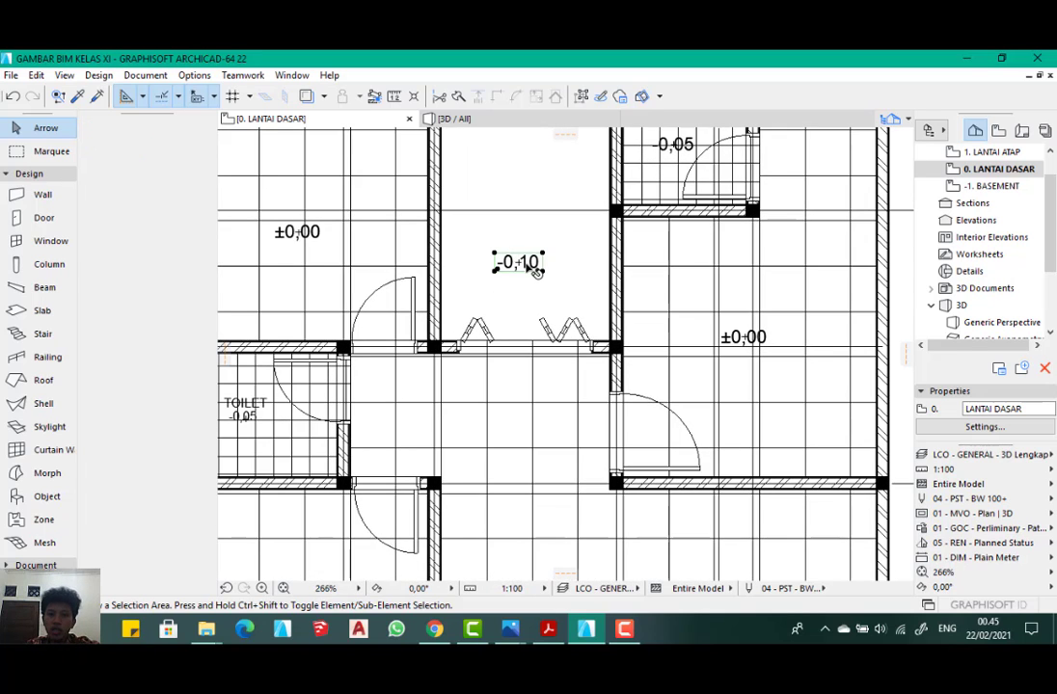
left_click_drag(521, 262, 297, 231)
key("Delete")
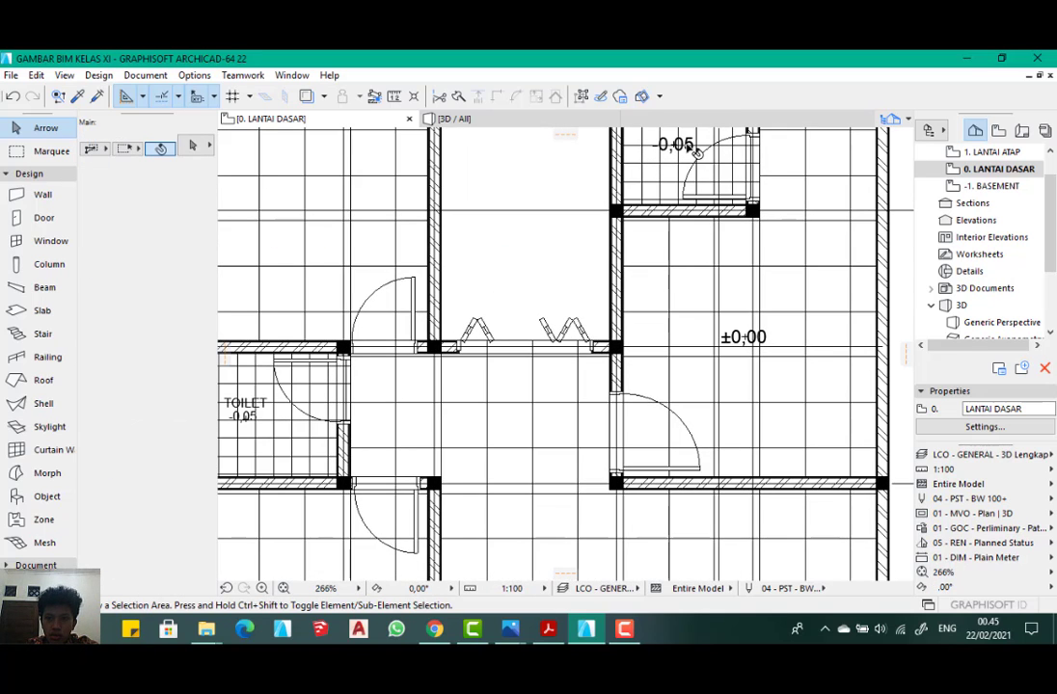
- Delete the level marks in the small tiled bathroom by gridlines 7–8 and in the bedroom beside it
left_click(684, 145)
key("Delete")
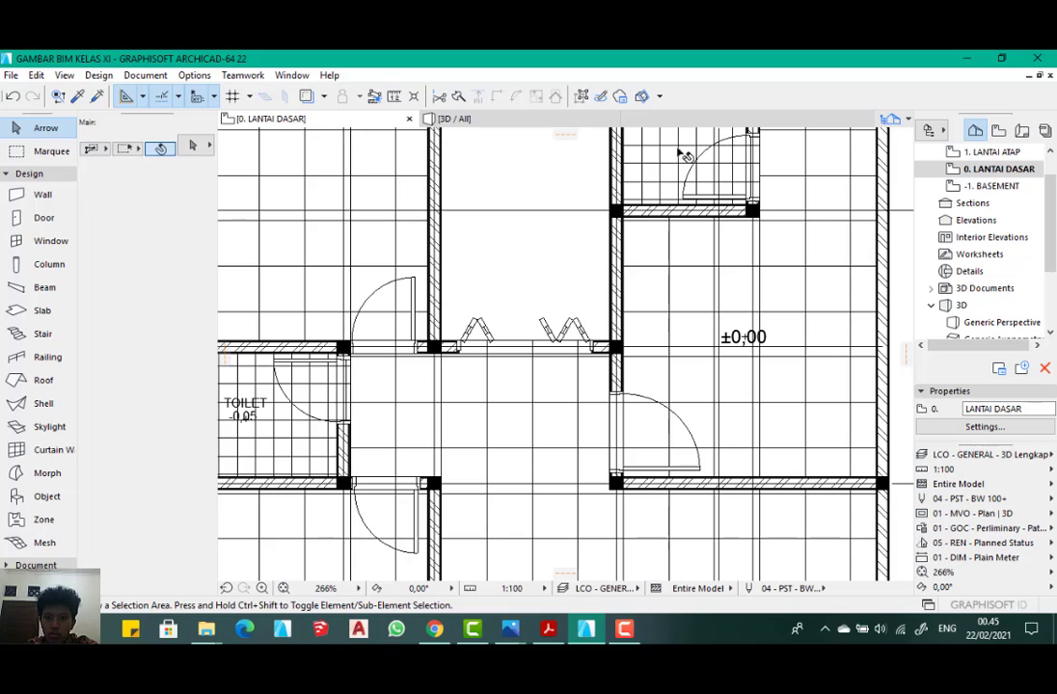
left_click(740, 339)
scroll(735, 259, "down", 5)
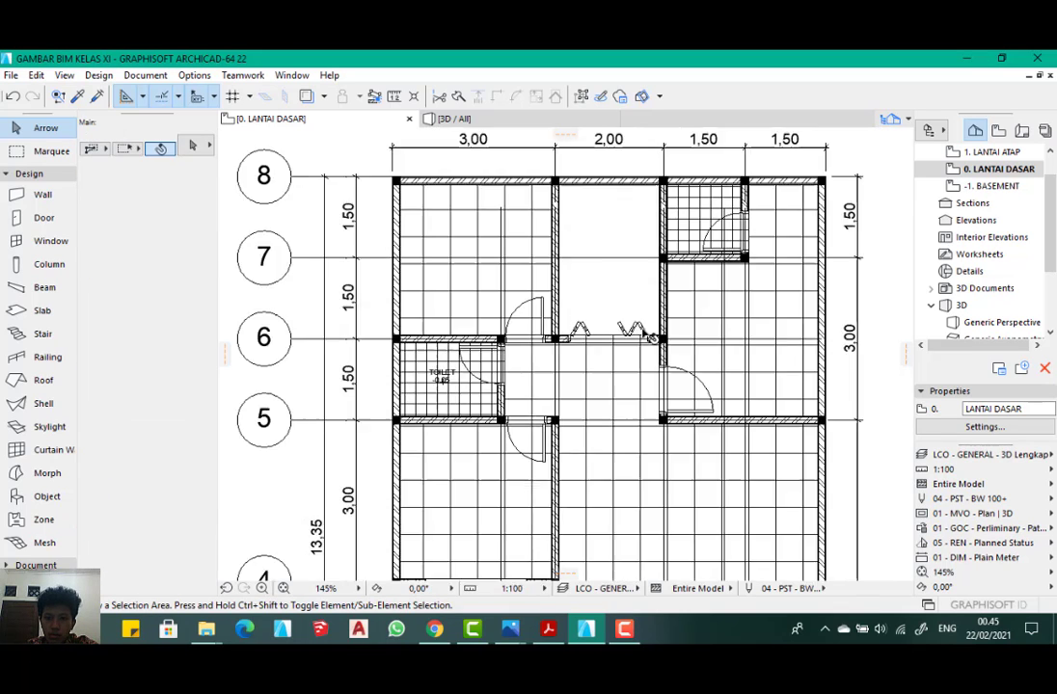
- Delete the TOILET label and its level text from the tiled room between gridlines 5 and 6
scroll(536, 355, "up", 5)
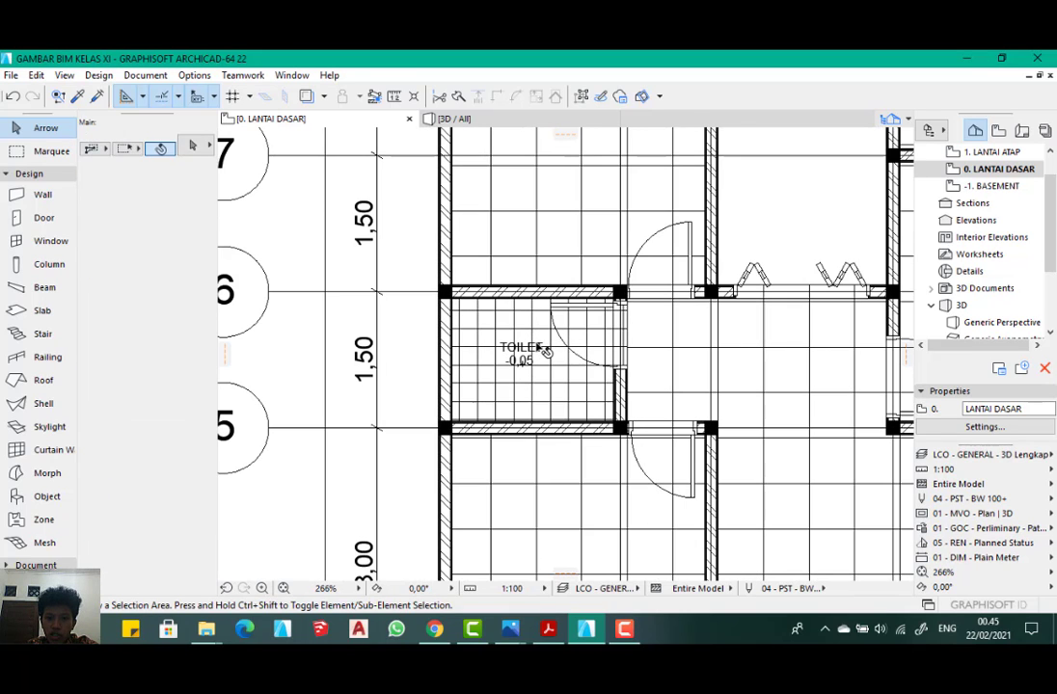
left_click(520, 347)
key("Delete")
left_click(521, 361)
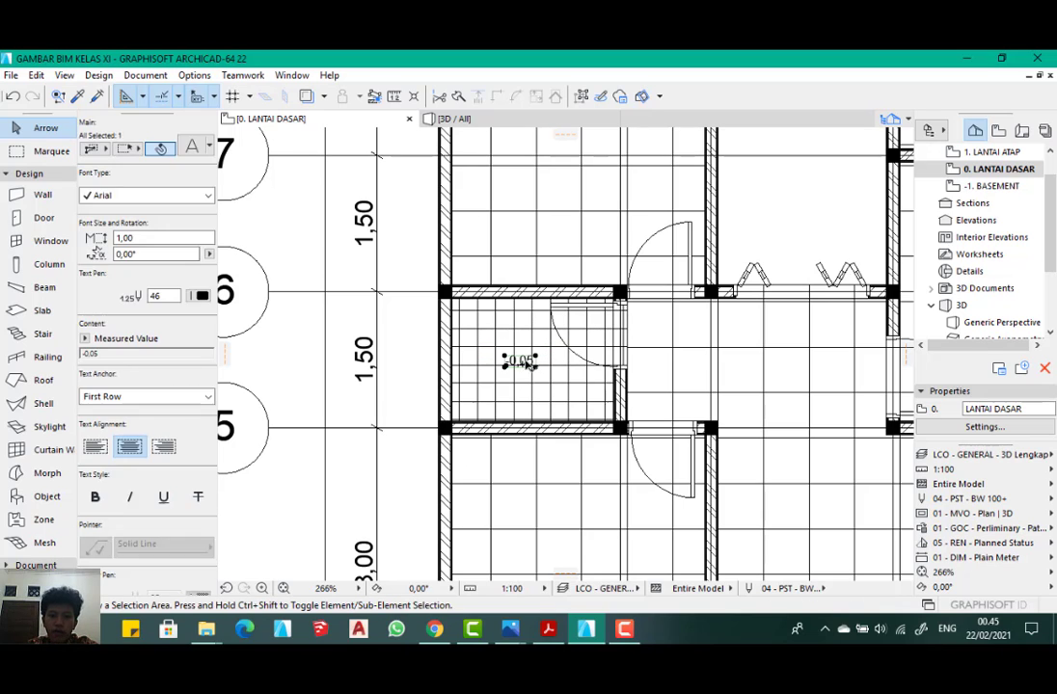
key("Delete")
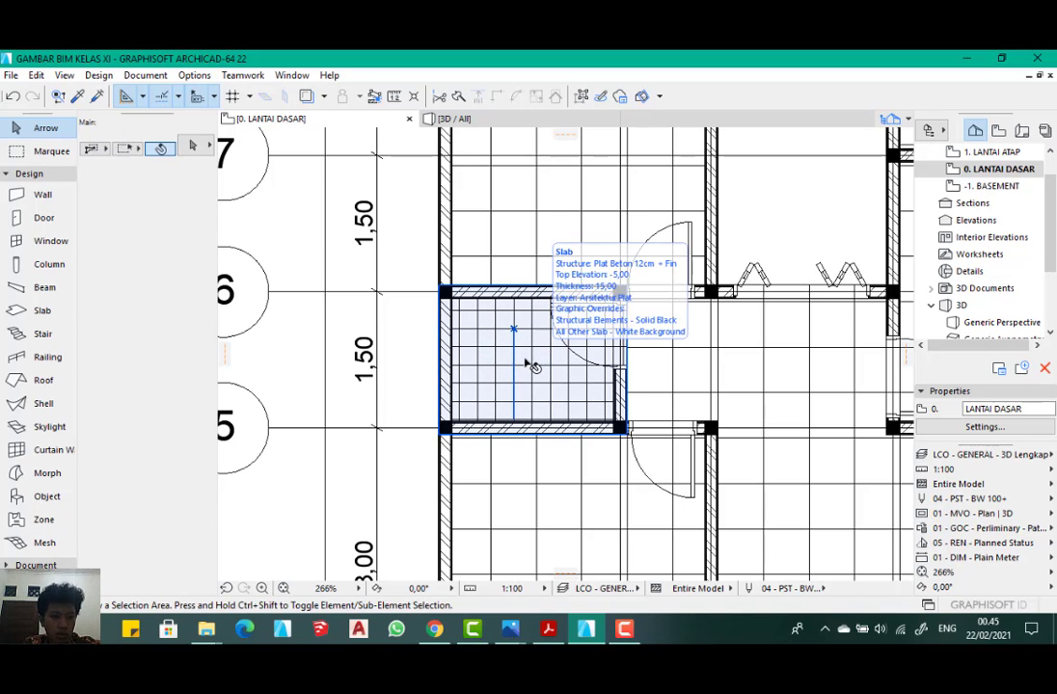
- With the Level Dimension tool, place a level mark in the middle of the room between gridlines A–C and 6–8
left_click(43, 174)
left_click(39, 190)
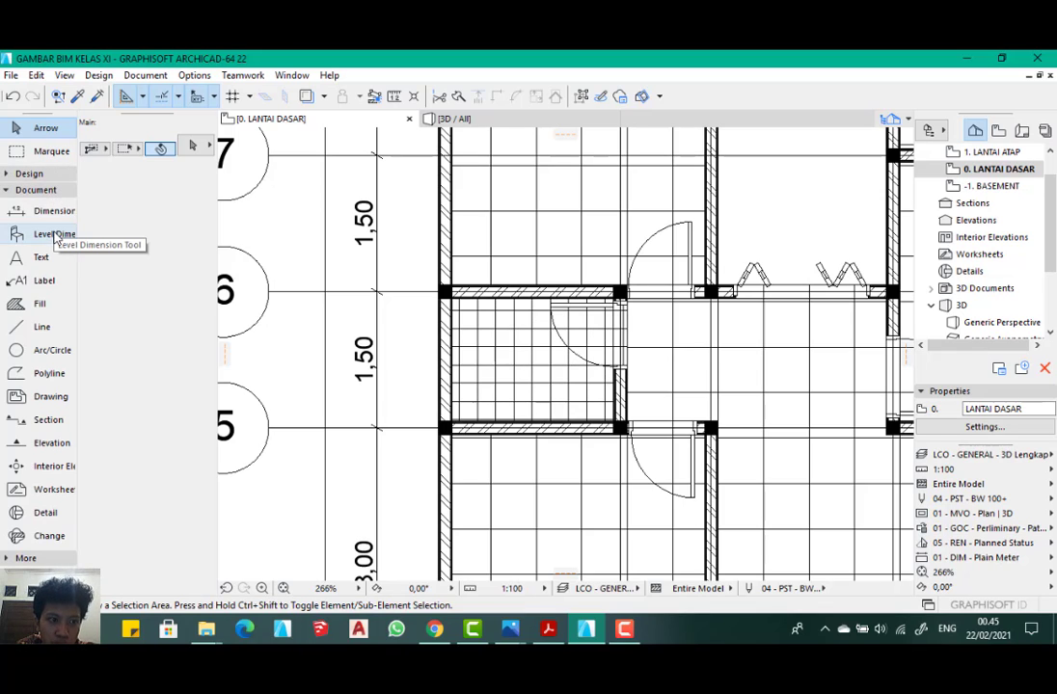
left_click(57, 234)
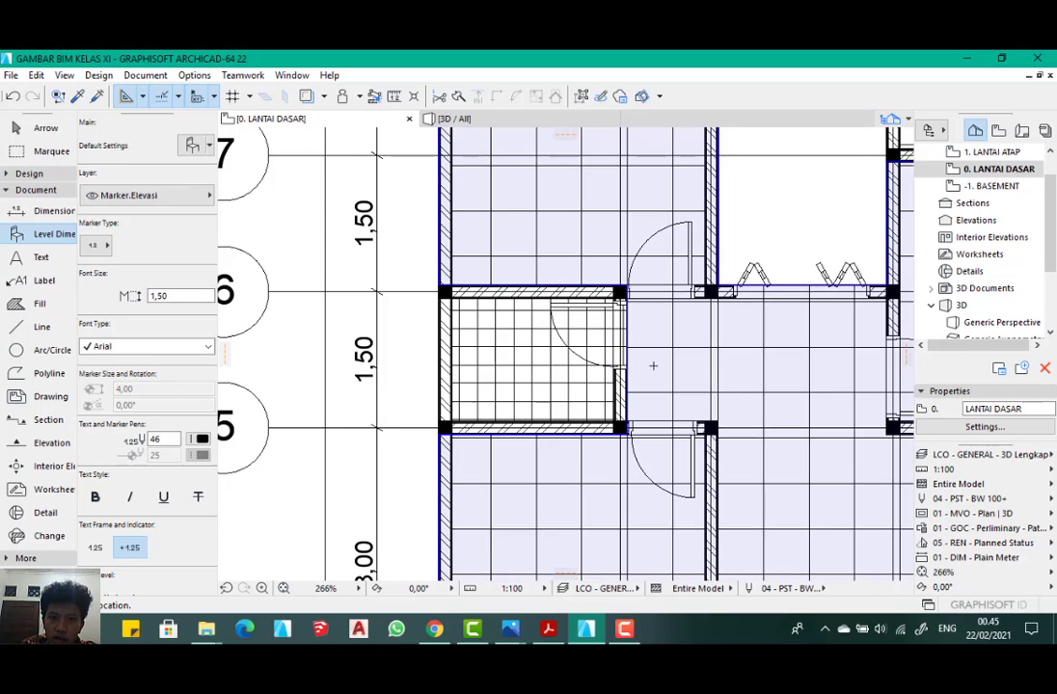
scroll(650, 365, "down", 3)
scroll(597, 300, "up", 4)
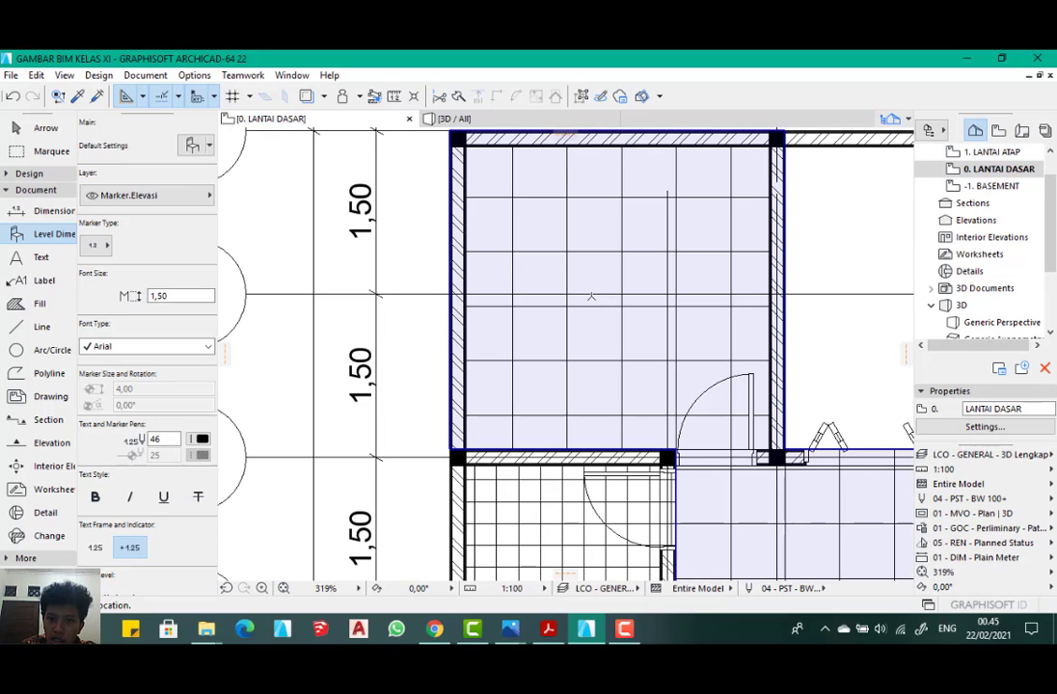
left_click(598, 296)
scroll(598, 294, "down", 4)
scroll(569, 287, "up", 5)
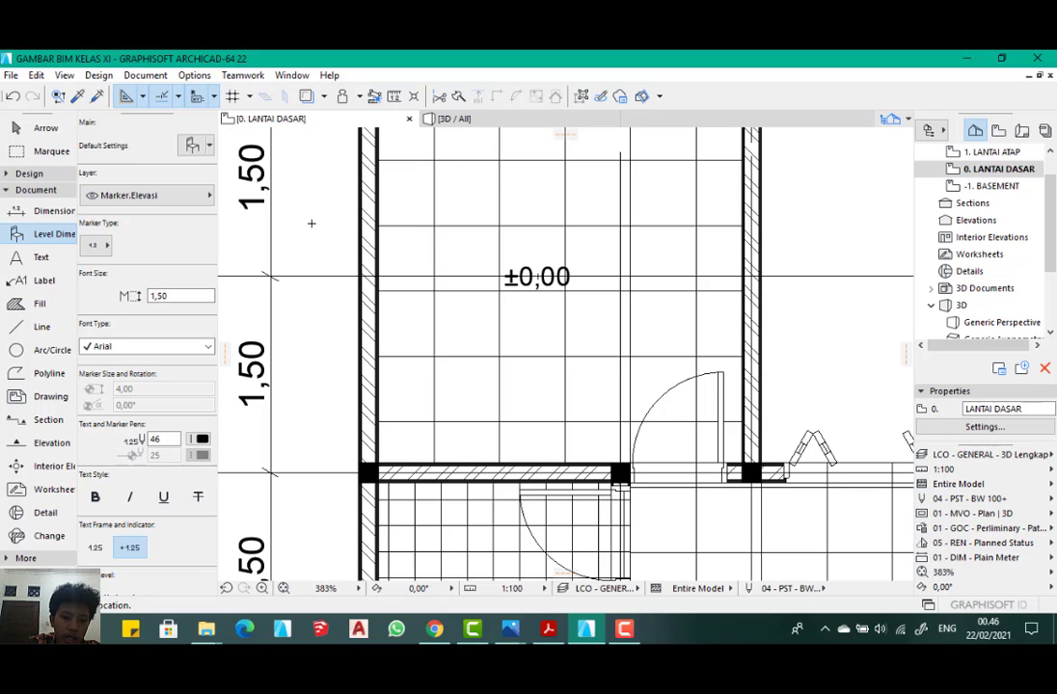
- Set the Level Dimension default text height to 1 mm and place a second level mark just below the first
key("ctrl+t")
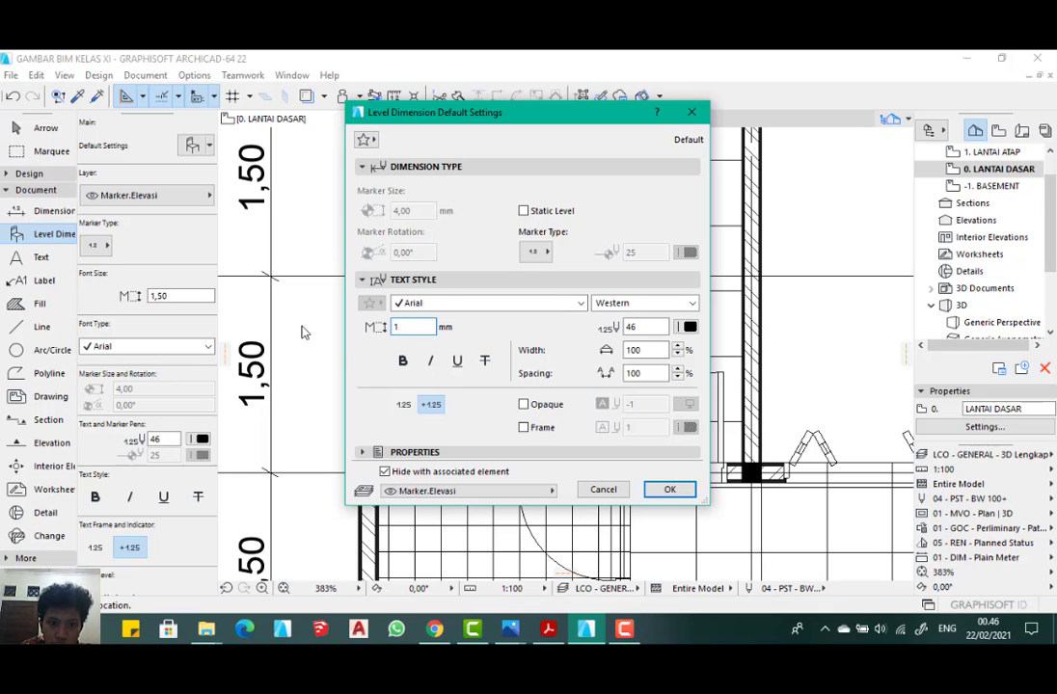
type("1")
left_click(670, 490)
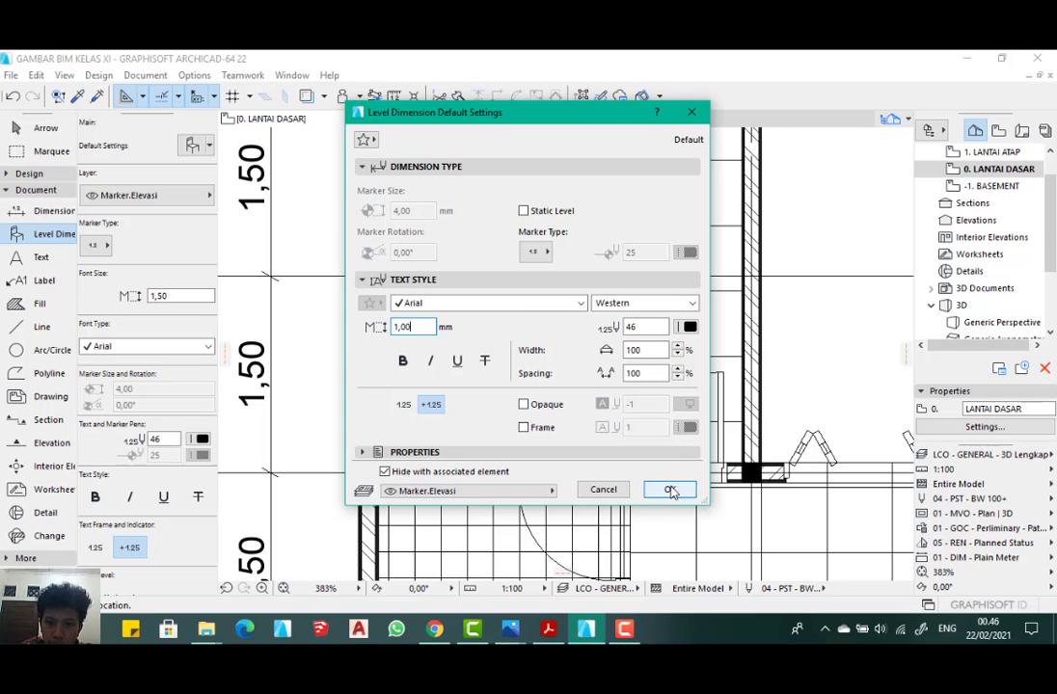
scroll(581, 256, "down", 5)
scroll(580, 255, "up", 6)
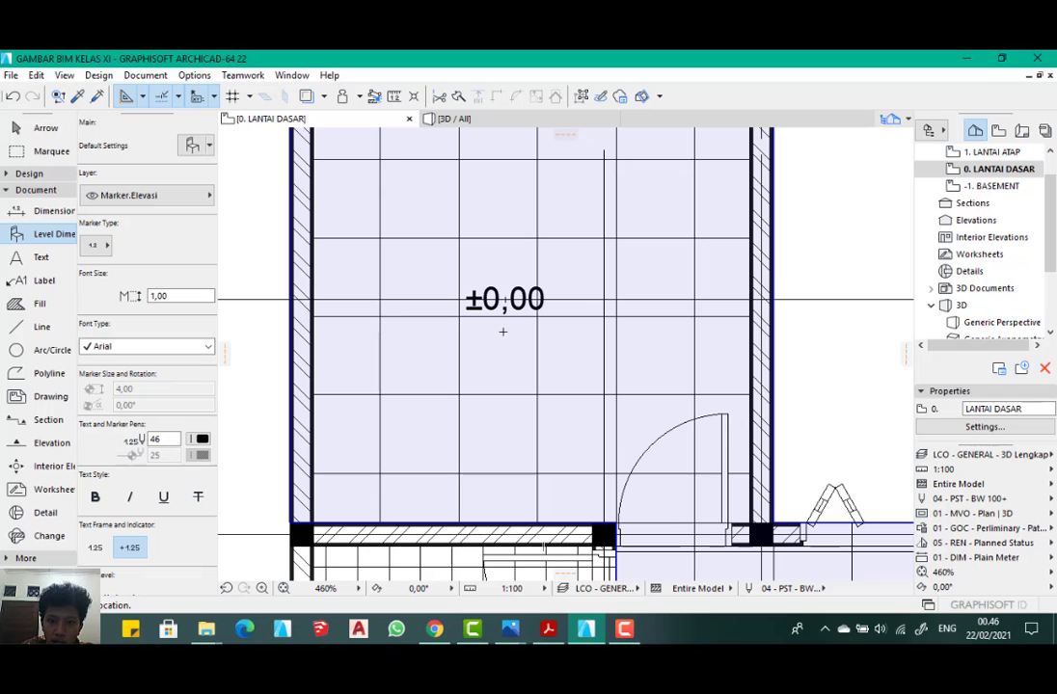
left_click(505, 349)
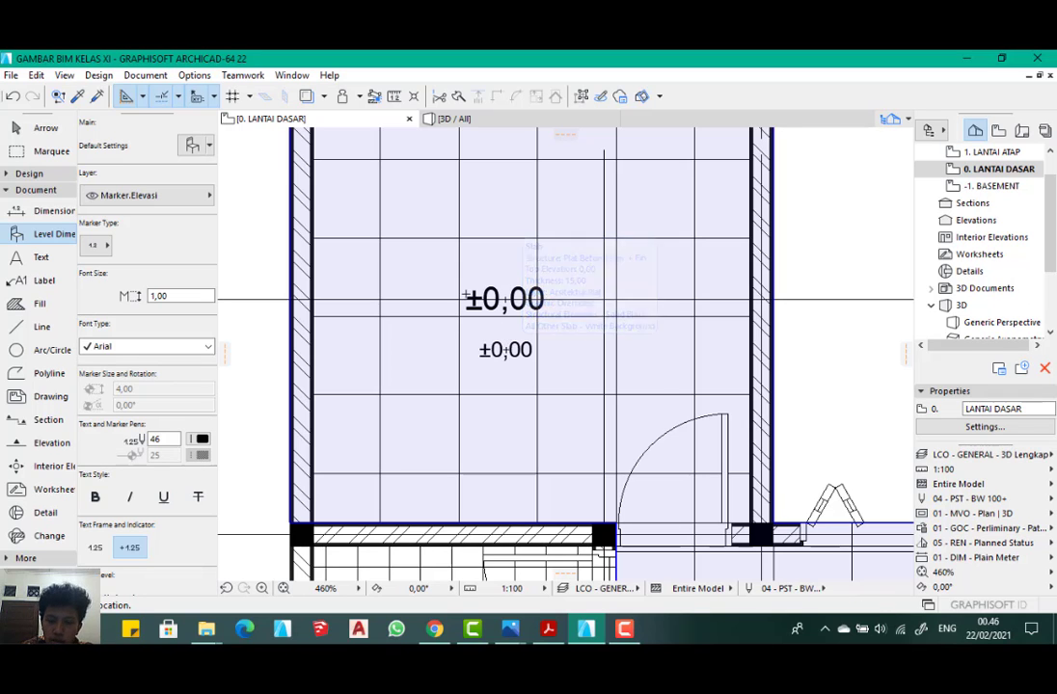
- Delete the larger 1.50 mm level mark from the room between gridlines A–C and 6–8
scroll(442, 280, "down", 3)
left_click(45, 127)
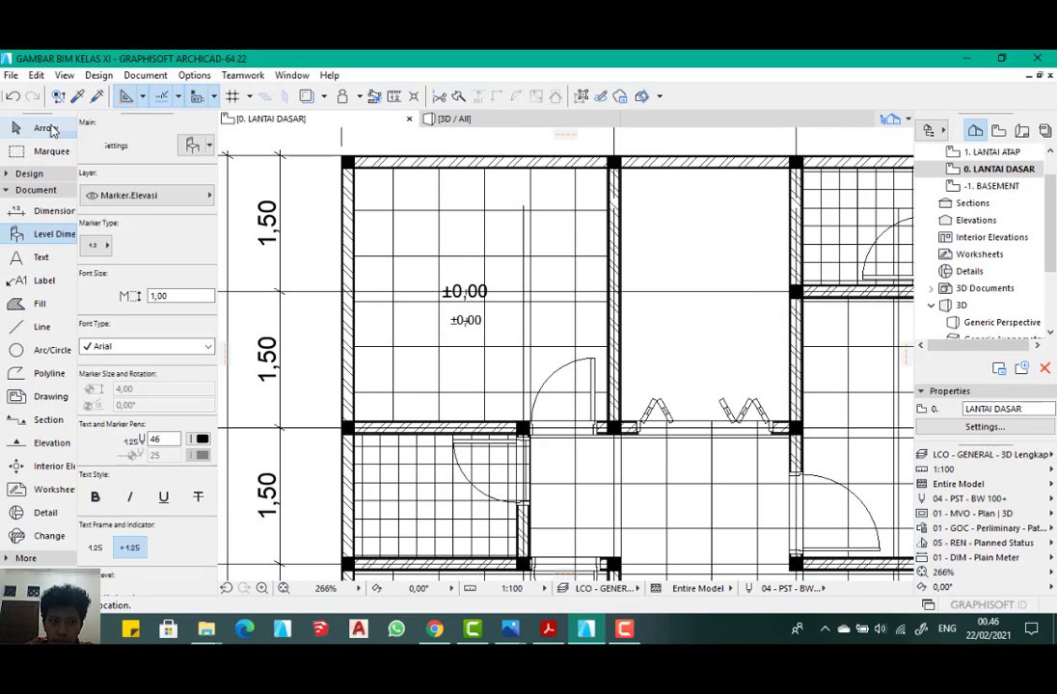
scroll(458, 292, "up", 5)
left_click(499, 286)
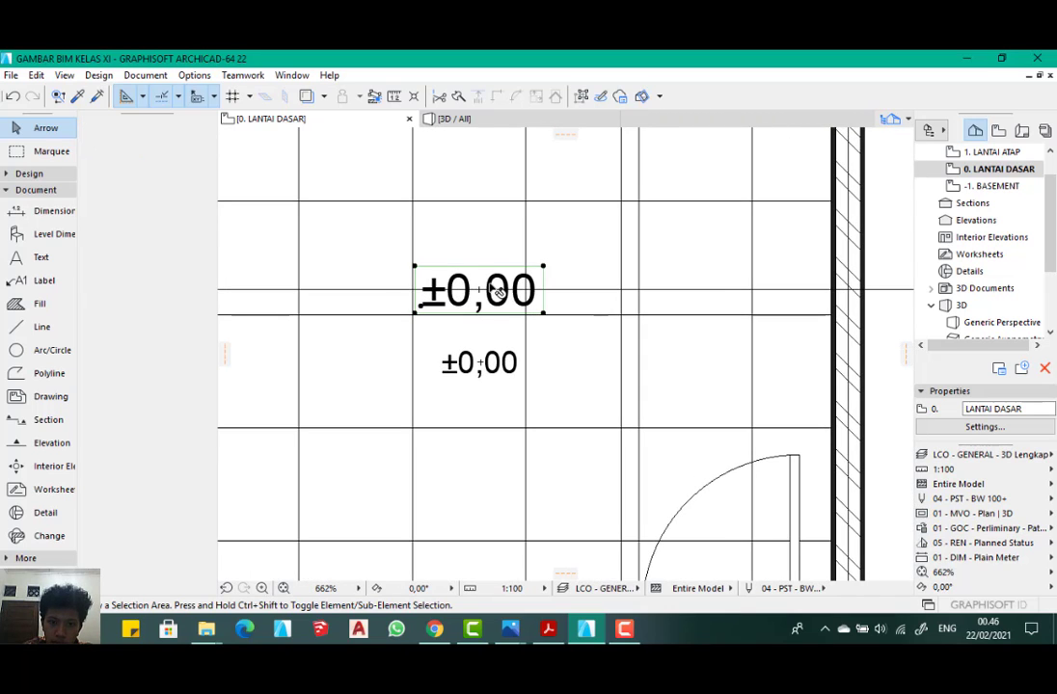
scroll(489, 359, "down", 5)
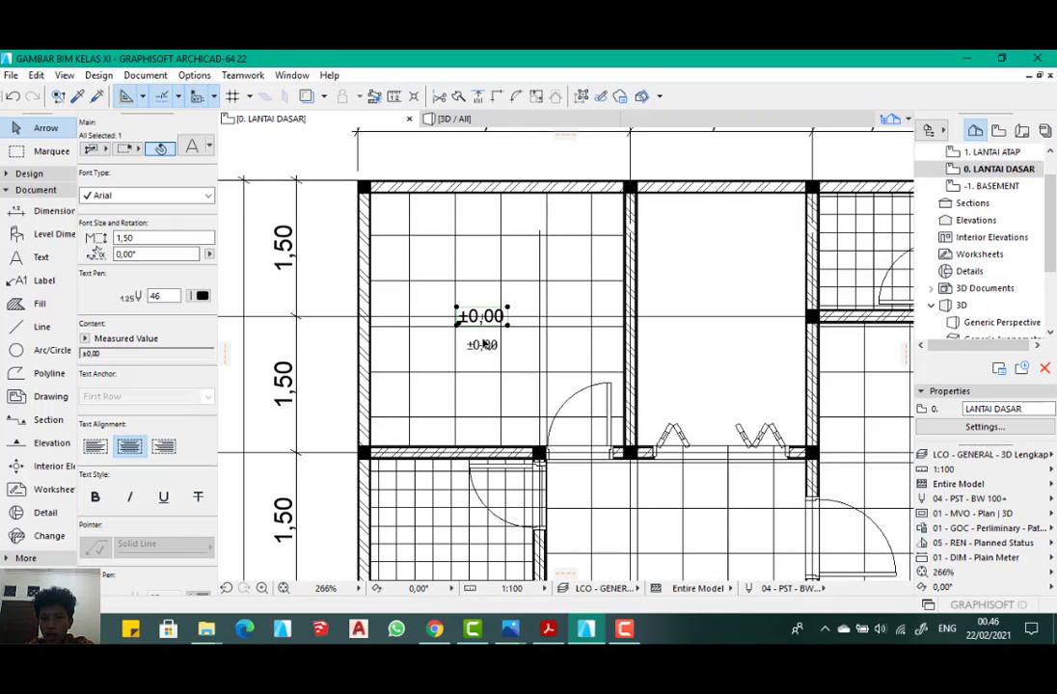
scroll(495, 358, "up", 4)
key("ctrl+z")
left_click(497, 355)
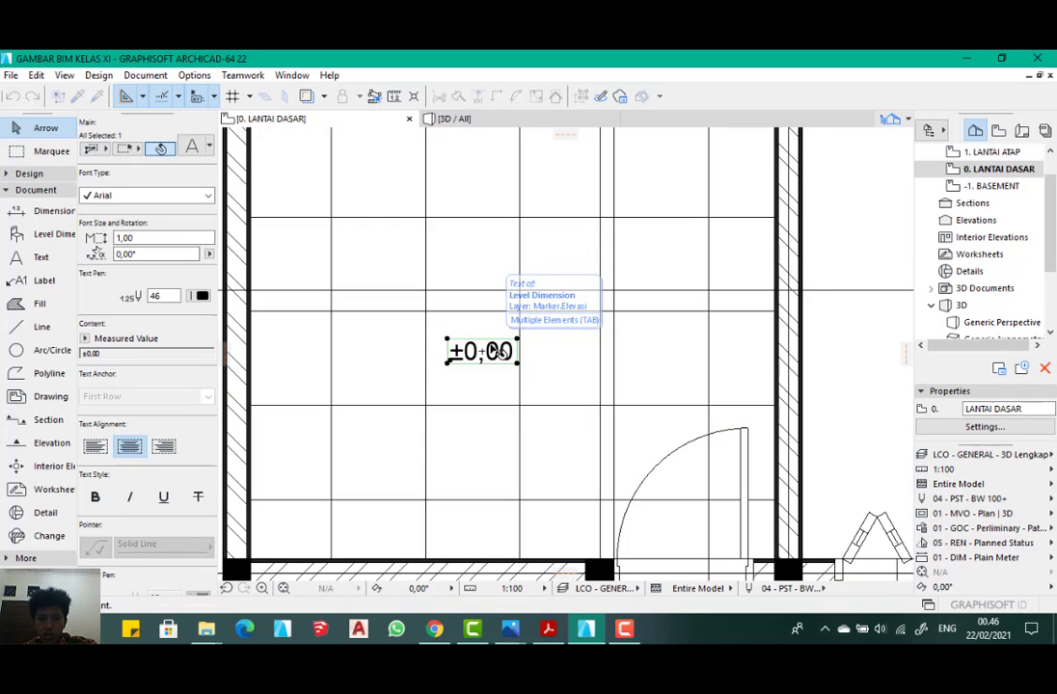
- Move the text of the remaining small level mark up to the middle of the room, then deselect it
right_click(488, 353)
left_click_drag(489, 354, 491, 279)
scroll(490, 282, "down", 4)
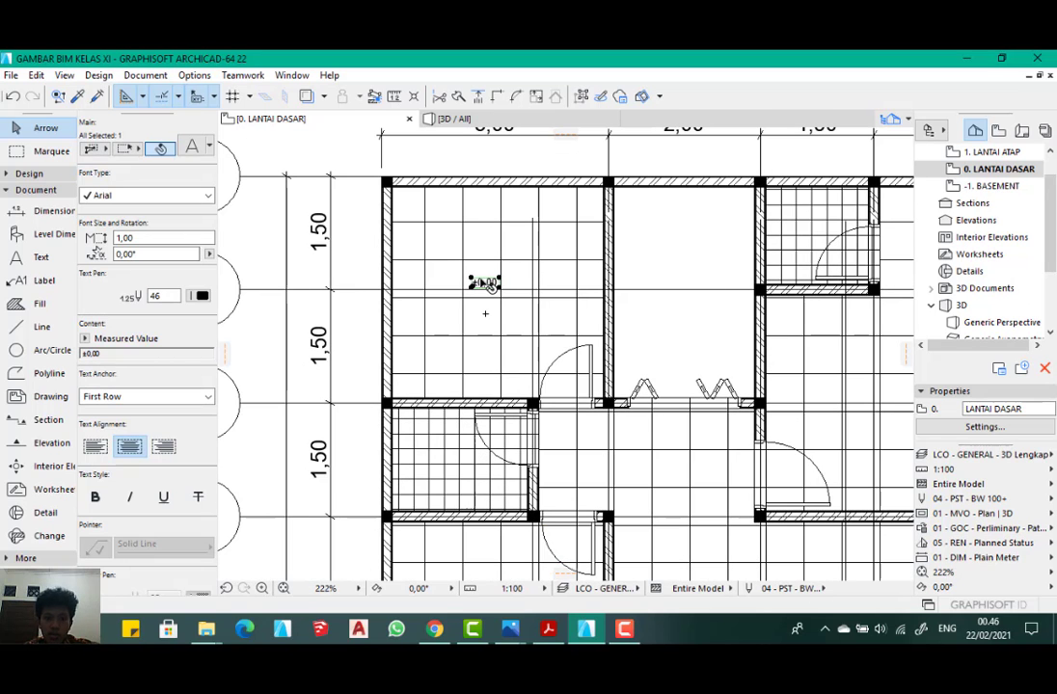
key("Escape")
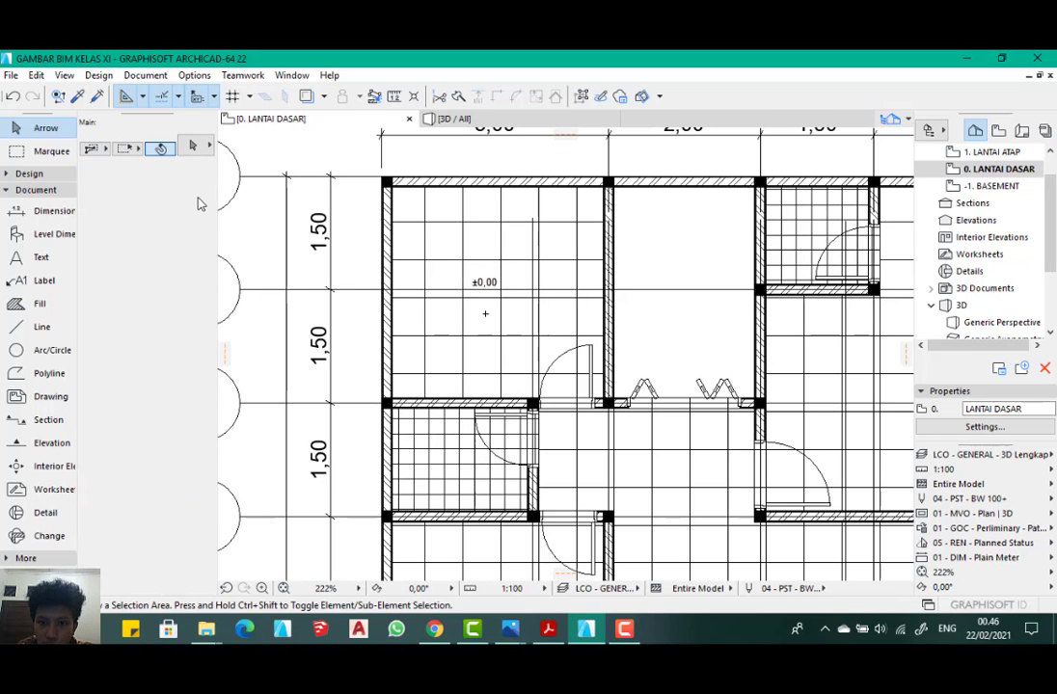
- Place 1 mm level marks in the inner garden, both tiled bathrooms, the room between gridlines 4–5 and the central area
left_click(54, 234)
scroll(473, 250, "down", 3)
scroll(518, 280, "up", 3)
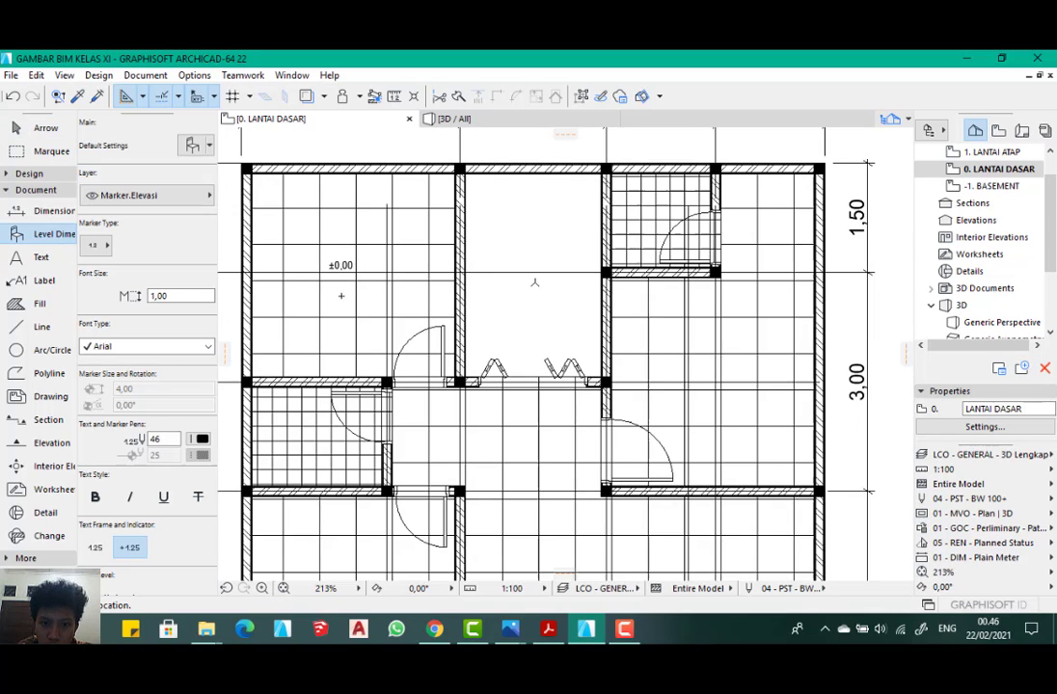
left_click(531, 283)
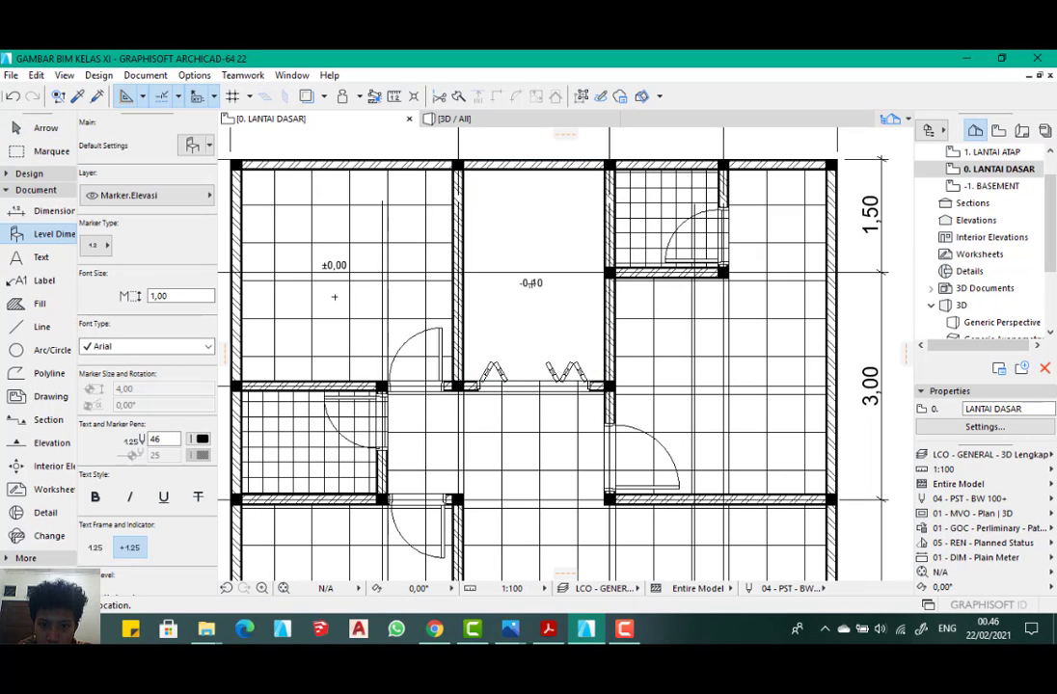
left_click(661, 223)
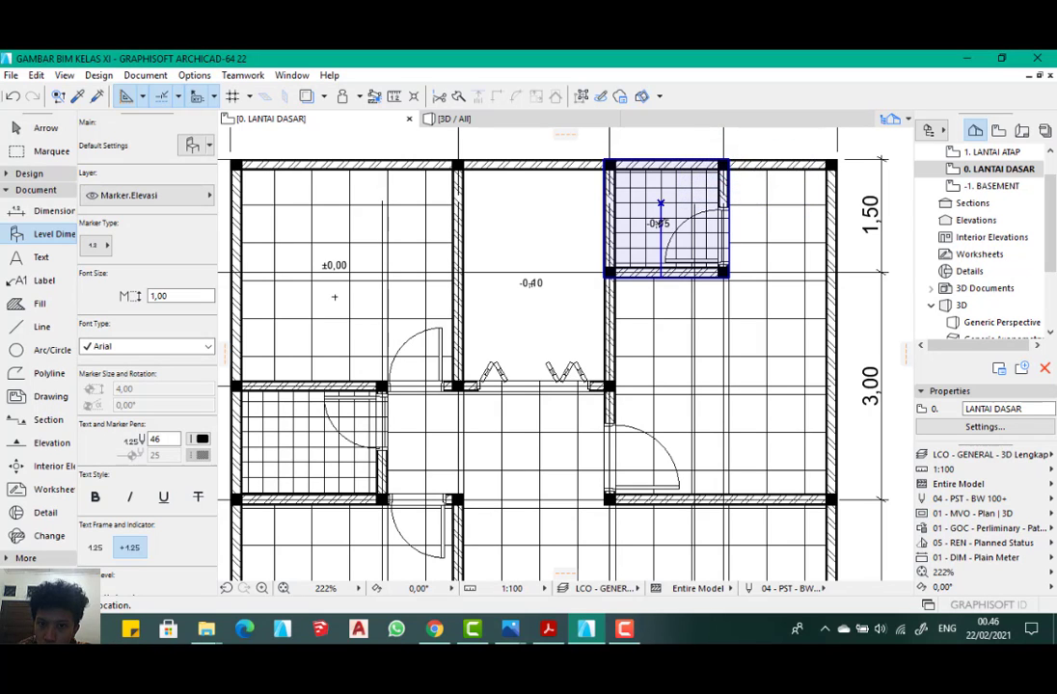
scroll(546, 417, "down", 3)
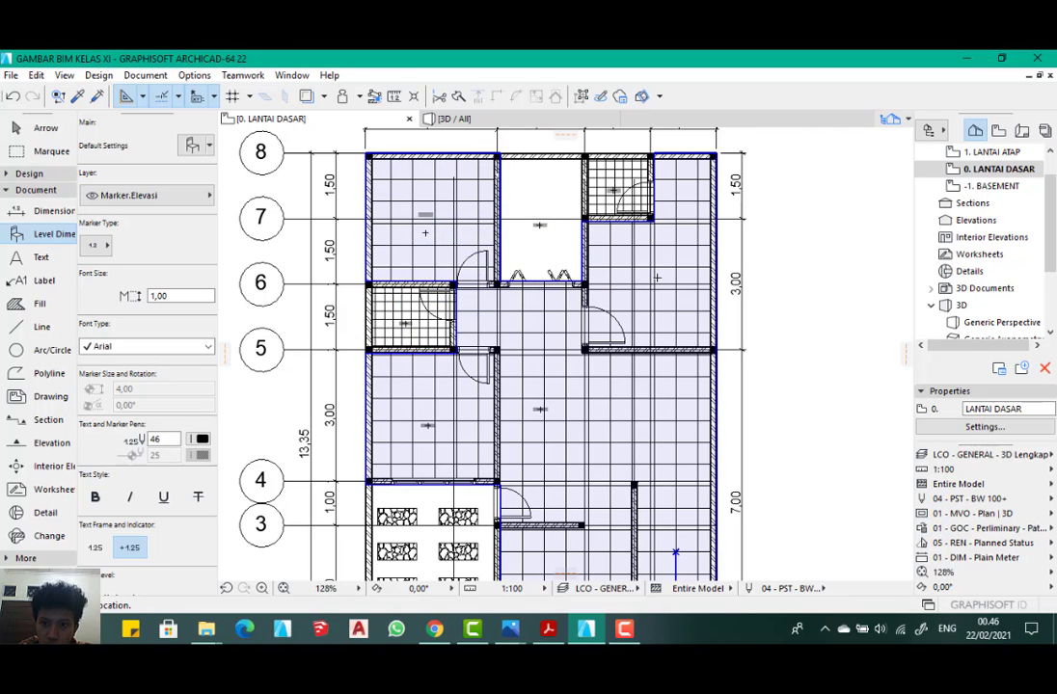
- Place level marks in the bedroom east of gridline D, the east side of the open area and the bay between E and G
scroll(425, 232, "down", 3)
scroll(530, 450, "up", 5)
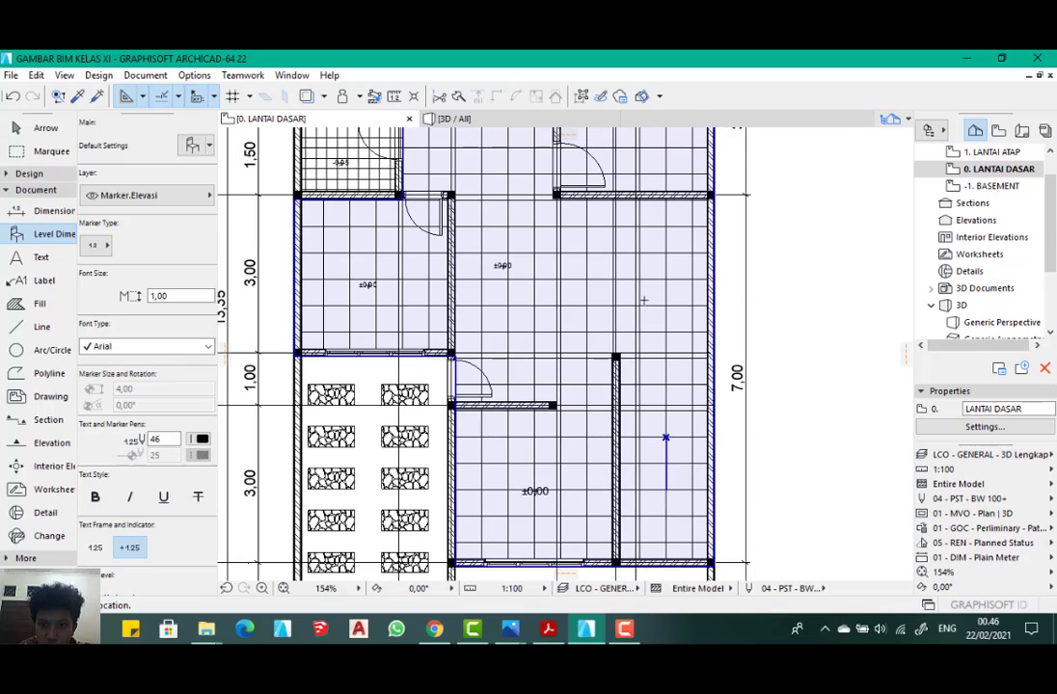
scroll(666, 439, "down", 3)
scroll(611, 379, "up", 5)
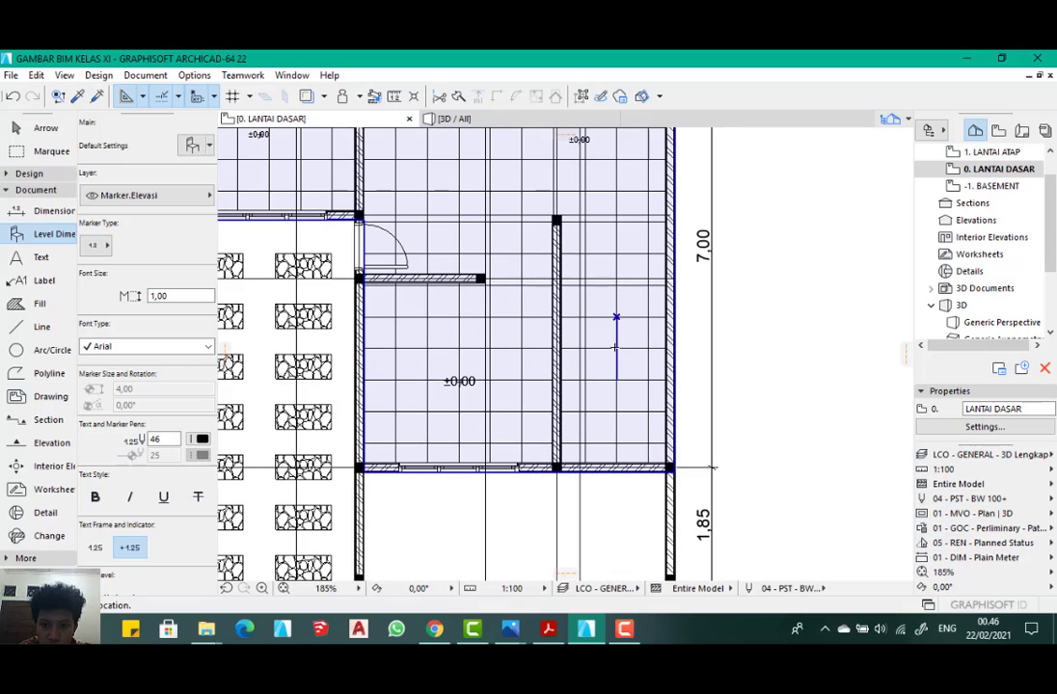
key("Escape")
- Replace the larger level mark in the front room between gridlines C–E and 2–3 with a 1 mm level mark
scroll(460, 390, "up", 2)
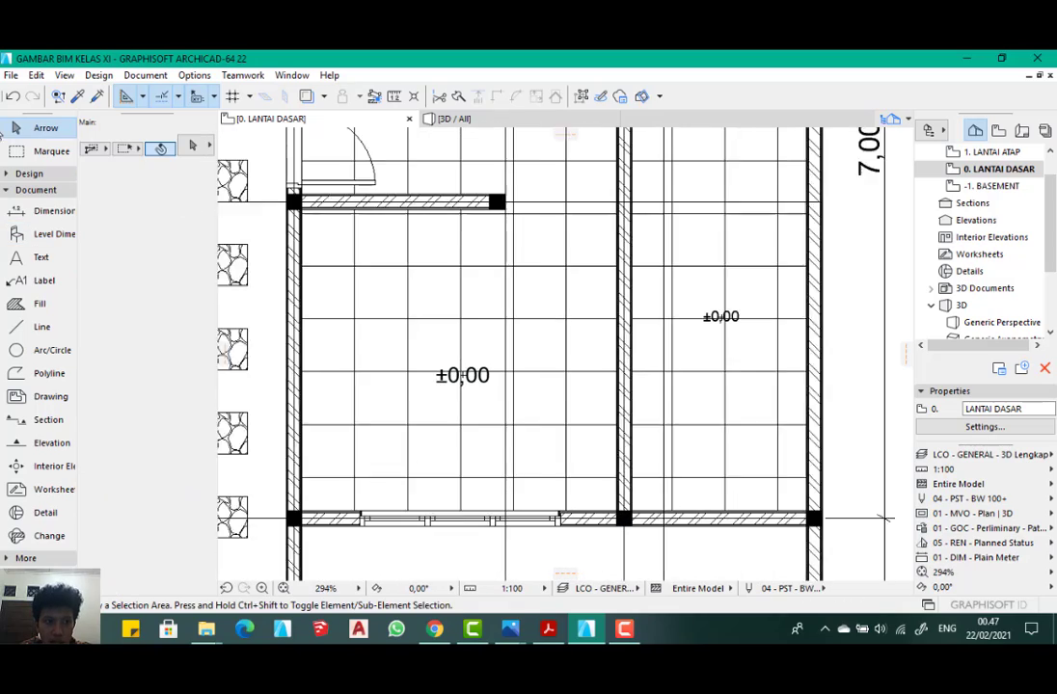
scroll(463, 375, "up", 1)
left_click(484, 378)
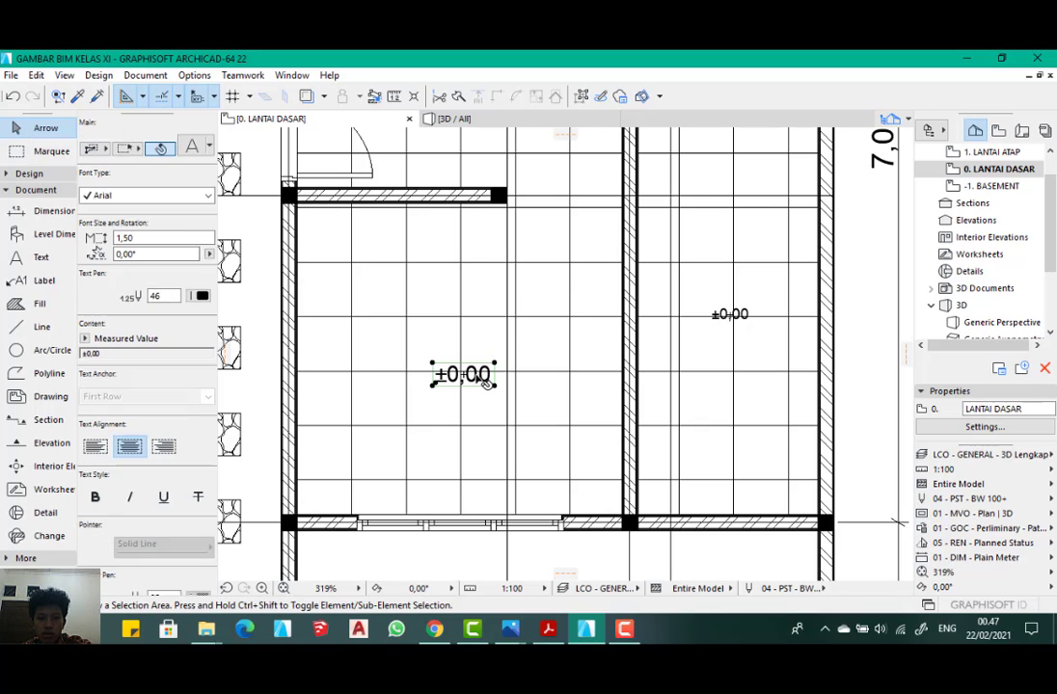
key("Delete")
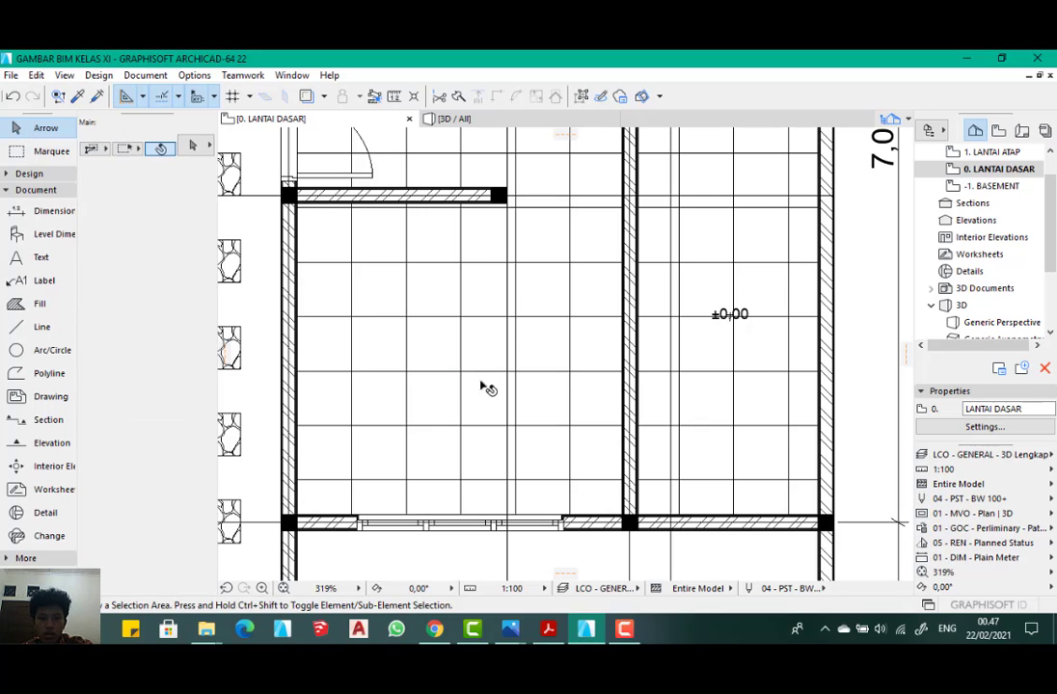
left_click(40, 233)
left_click(458, 360)
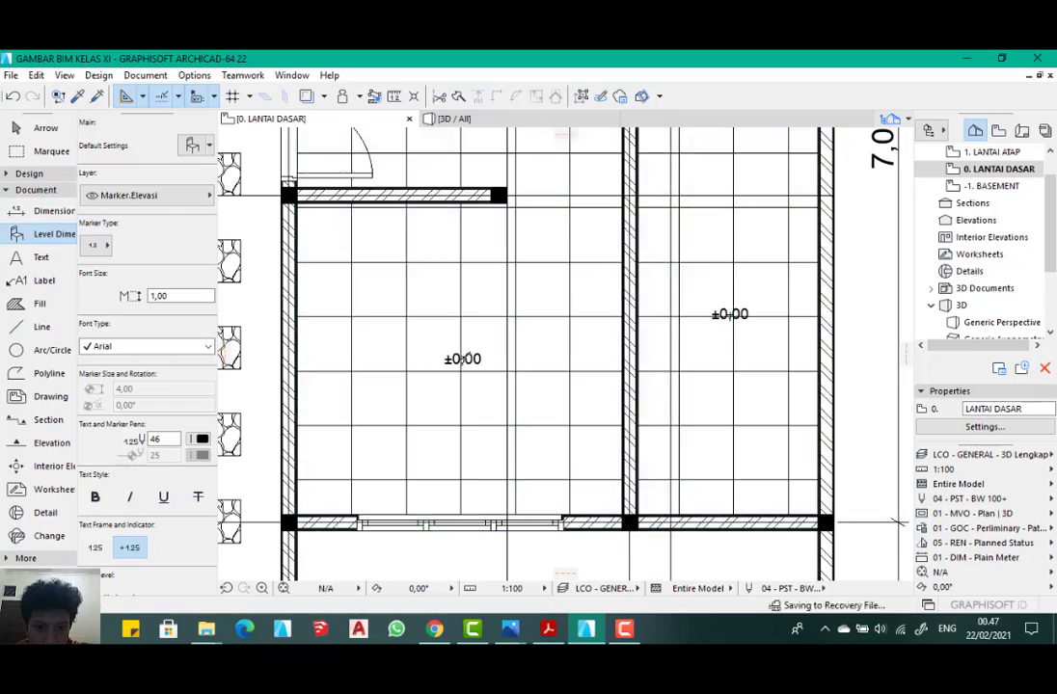
scroll(458, 360, "down", 5)
scroll(520, 245, "up", 3)
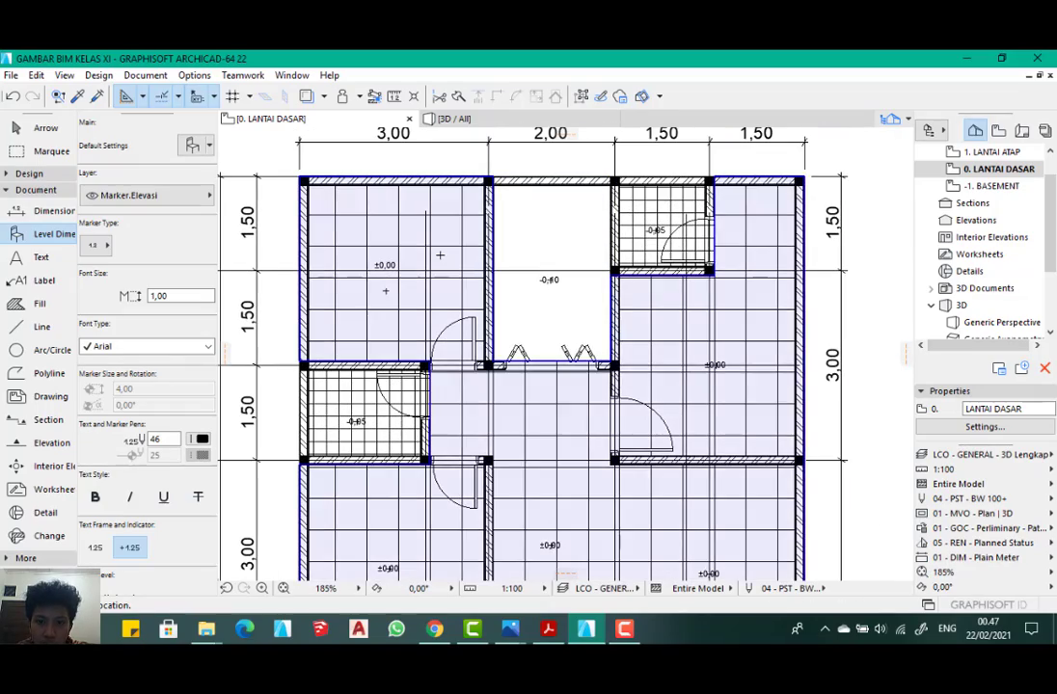
- Review the level marks across the whole ground floor plan, from the front terrace to the rear rooms
scroll(451, 208, "down", 4)
middle_click_drag(559, 384, 563, 271)
scroll(558, 252, "down", 1)
scroll(538, 421, "up", 3)
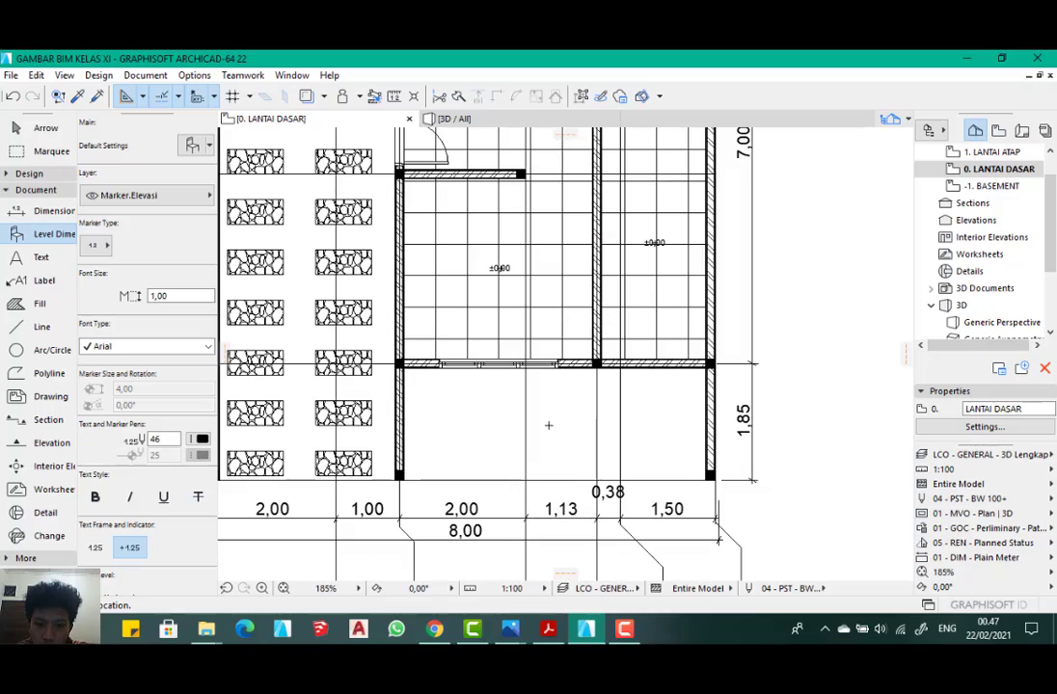
scroll(535, 422, "down", 1)
scroll(532, 423, "down", 1)
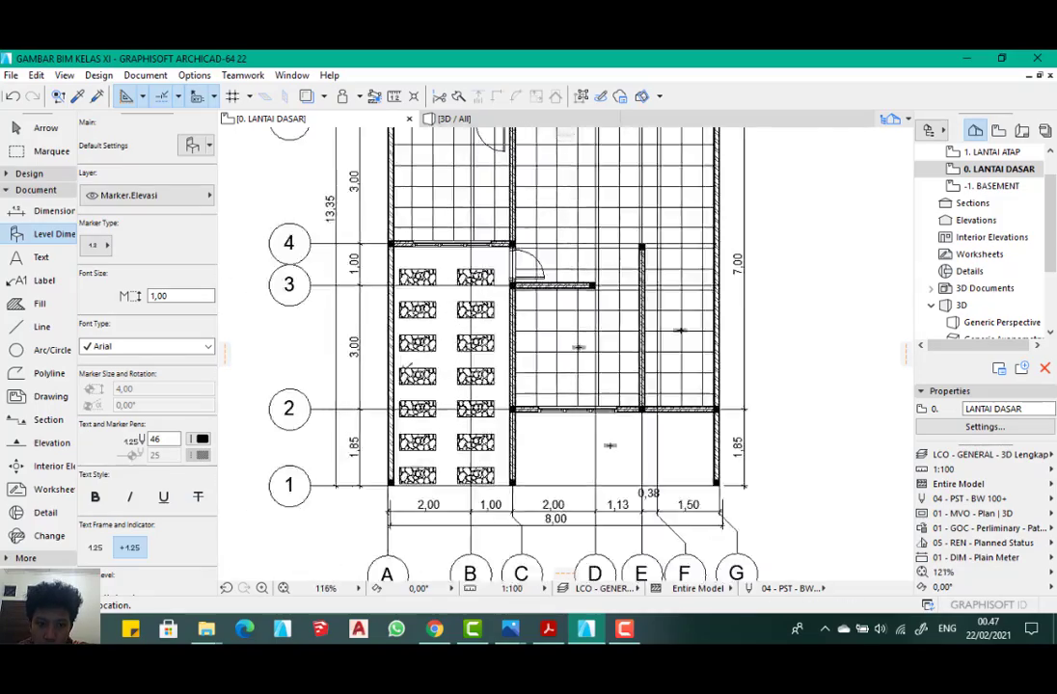
scroll(525, 385, "up", 3)
scroll(511, 405, "down", 4)
scroll(424, 289, "down", 1)
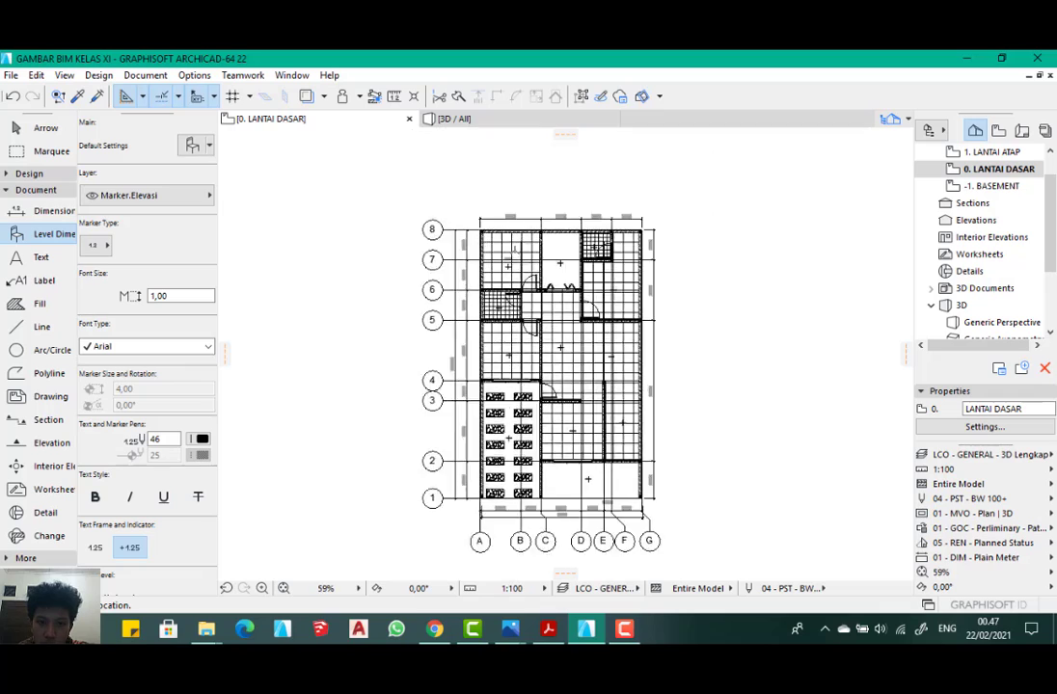
scroll(424, 260, "up", 4)
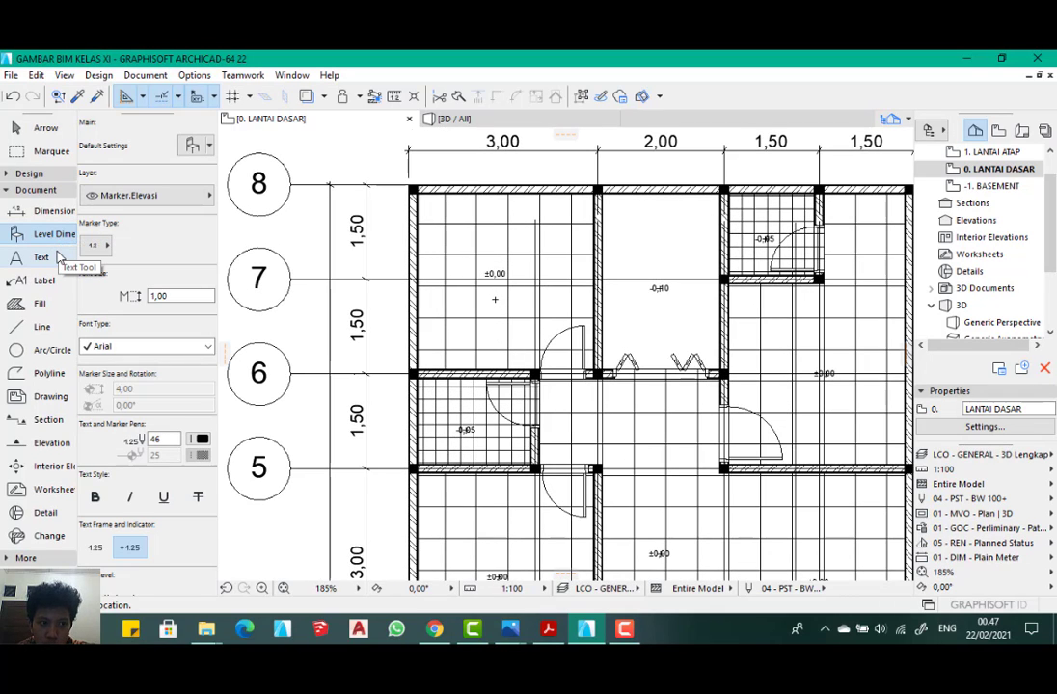
- Set the default text height for room names to 1,00 mm, keeping Arial and the Marker.Nama Ruang layer
left_click(44, 256)
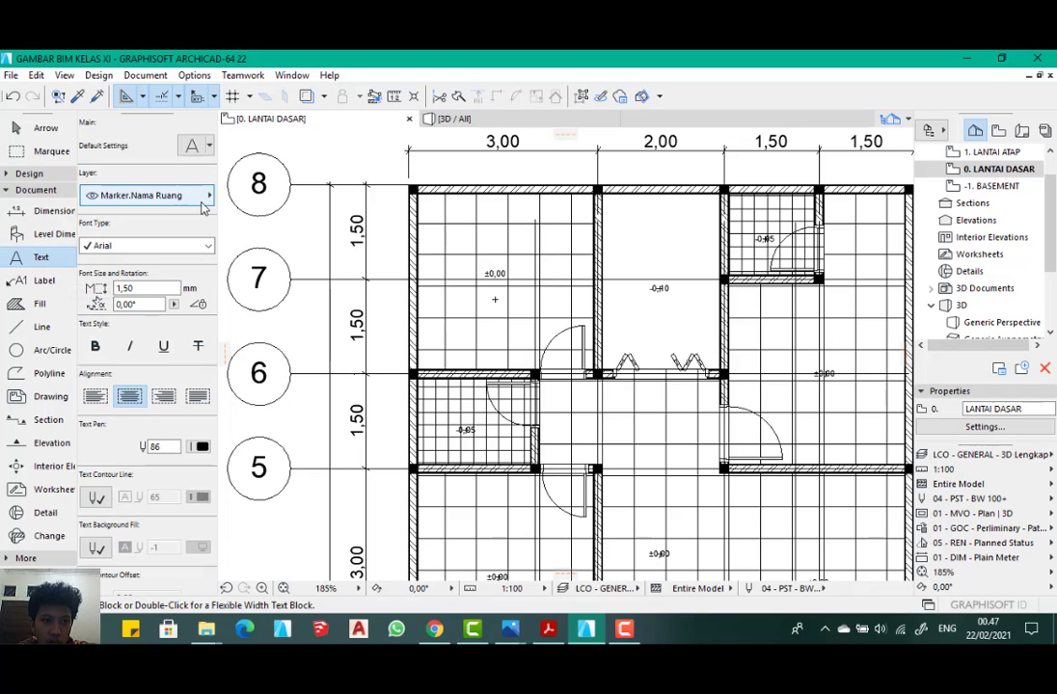
left_click(192, 146)
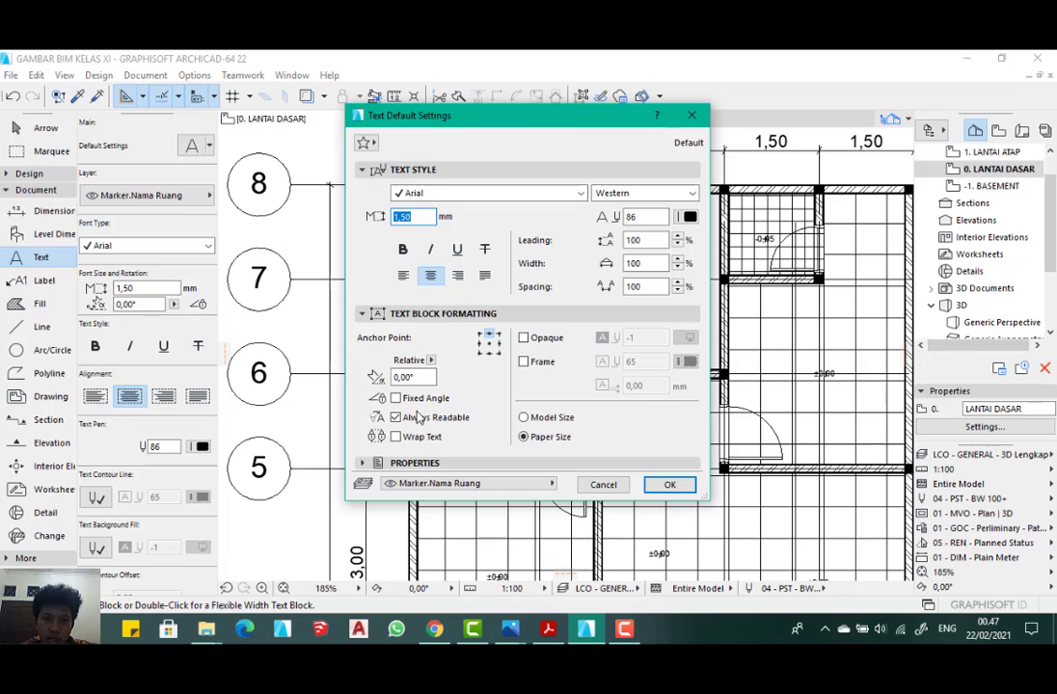
left_click(577, 193)
left_click(576, 195)
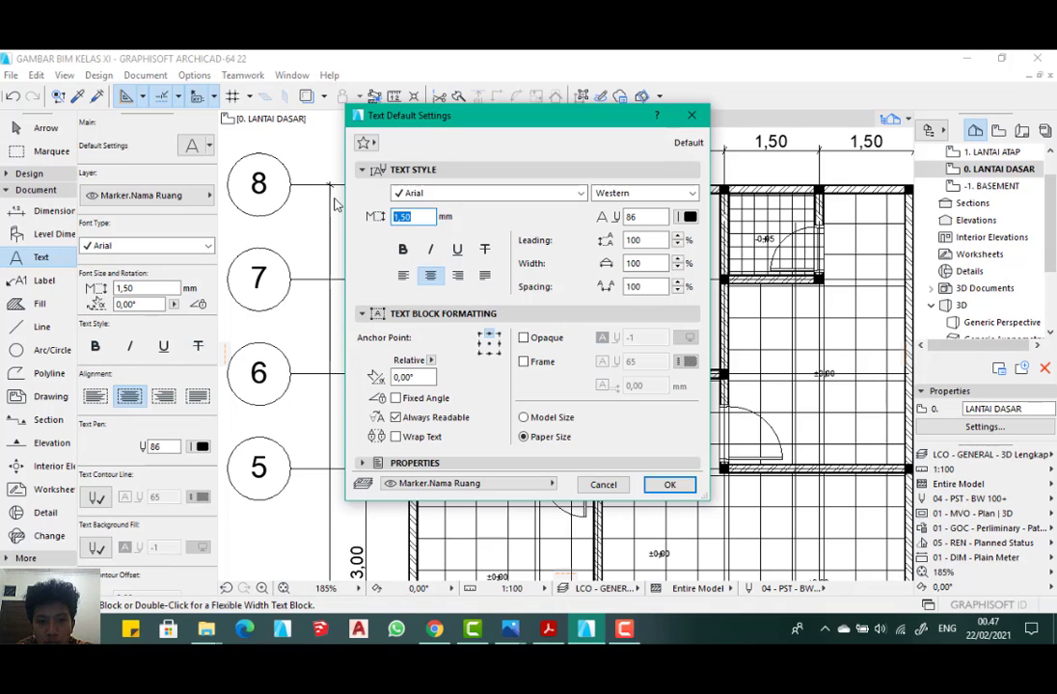
type("1,00")
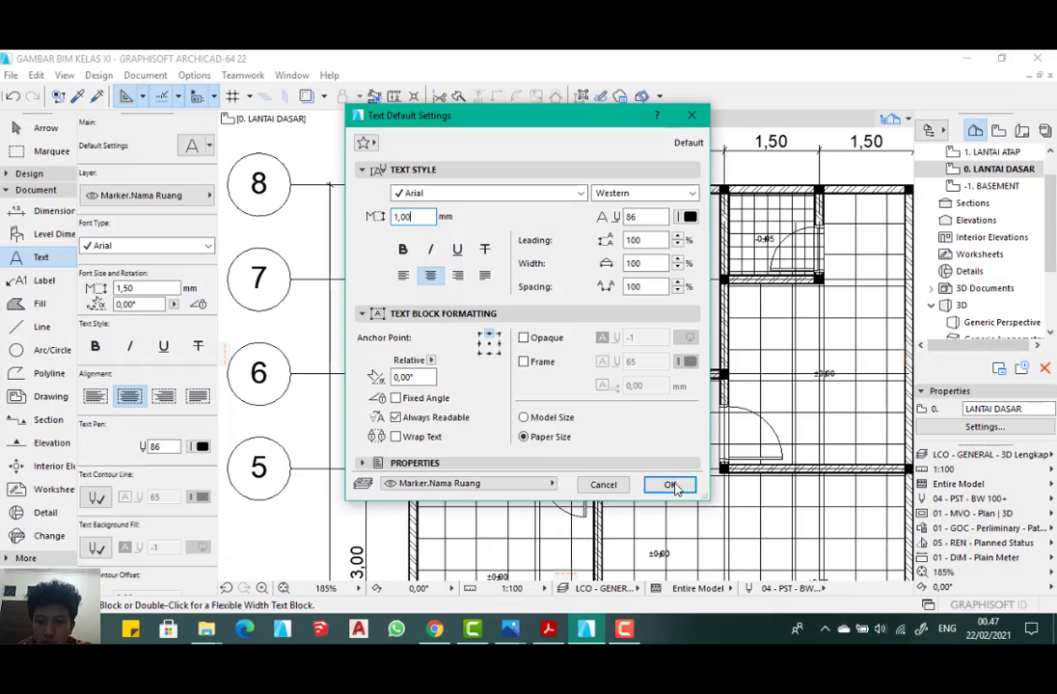
left_click(669, 485)
- Add the room name TAMAN just above the level mark in the inner garden
scroll(497, 321, "down", 2)
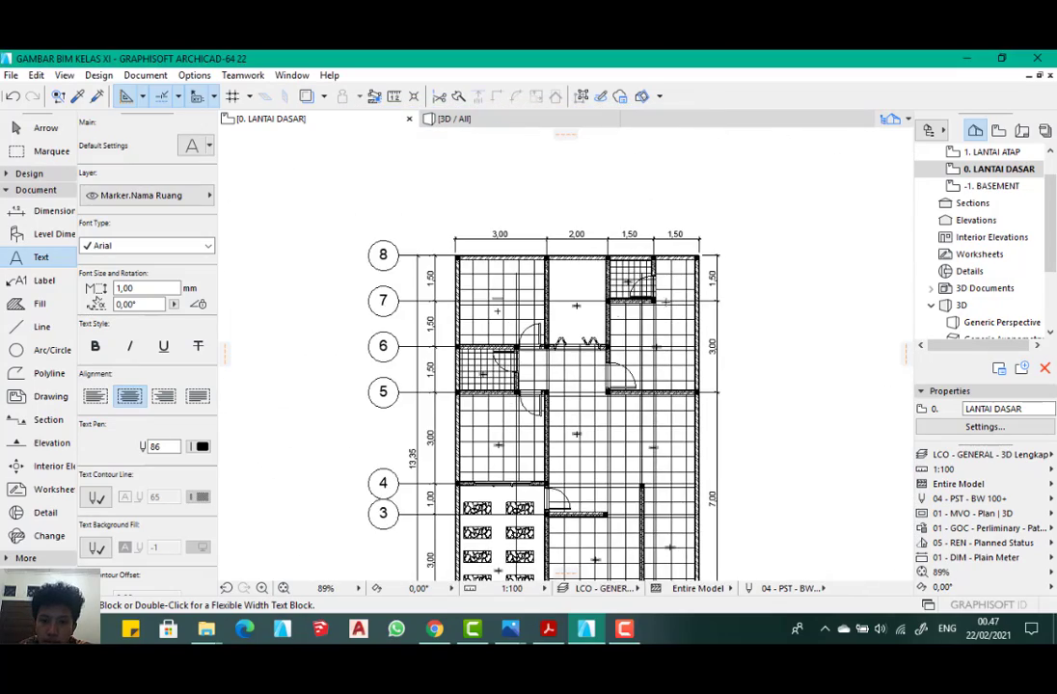
scroll(557, 309, "up", 6)
middle_click_drag(541, 254, 540, 332)
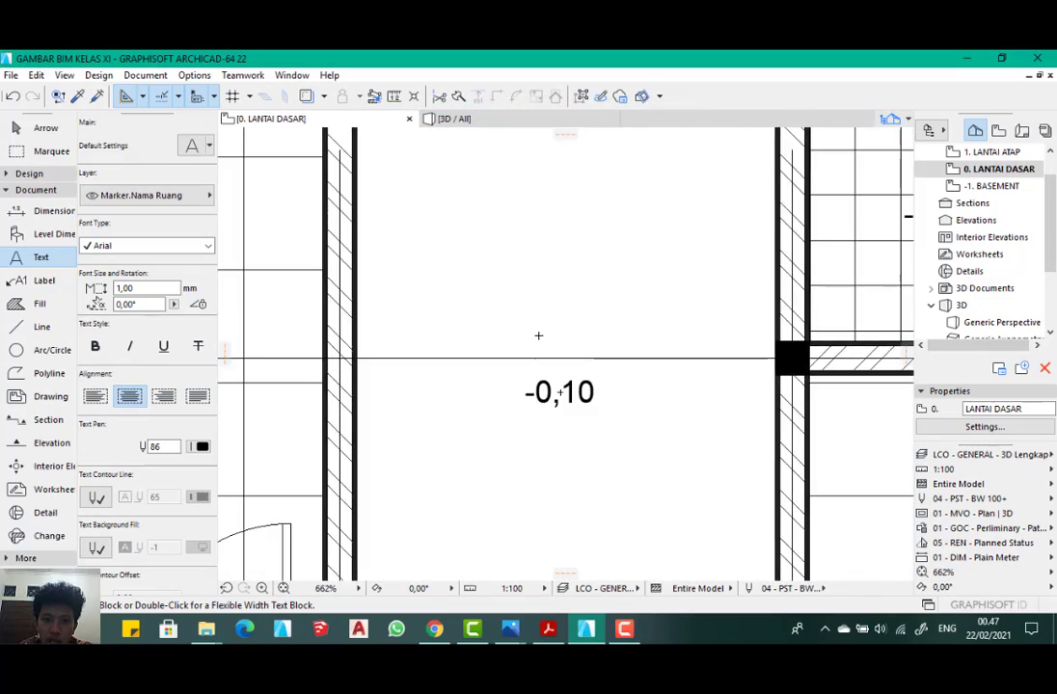
scroll(538, 339, "down", 2)
left_click(492, 327)
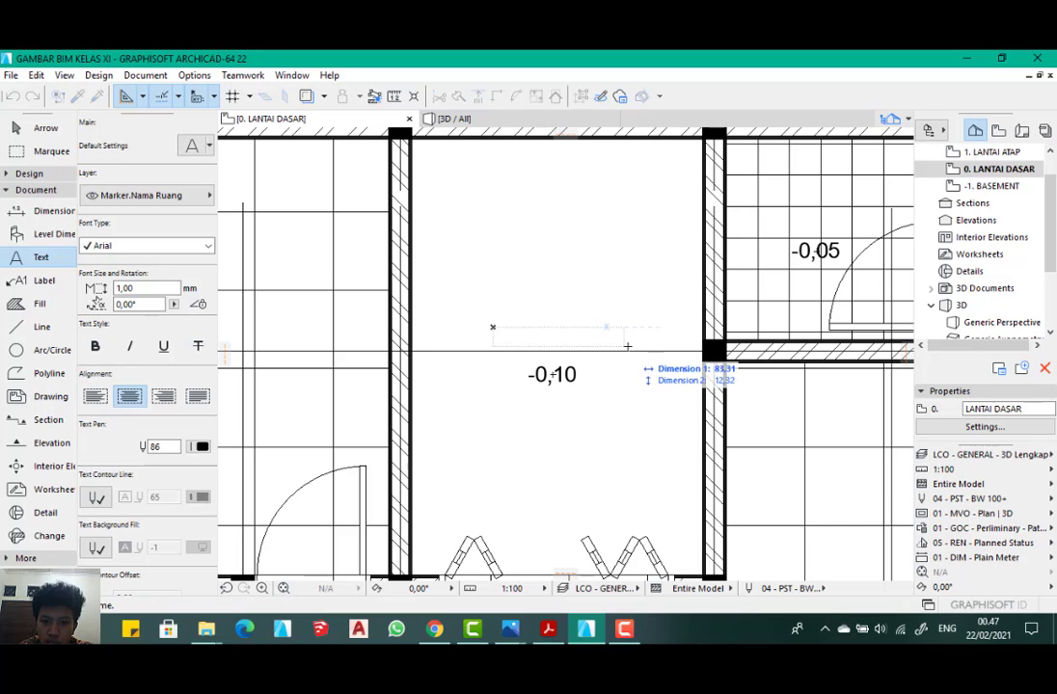
left_click(619, 357)
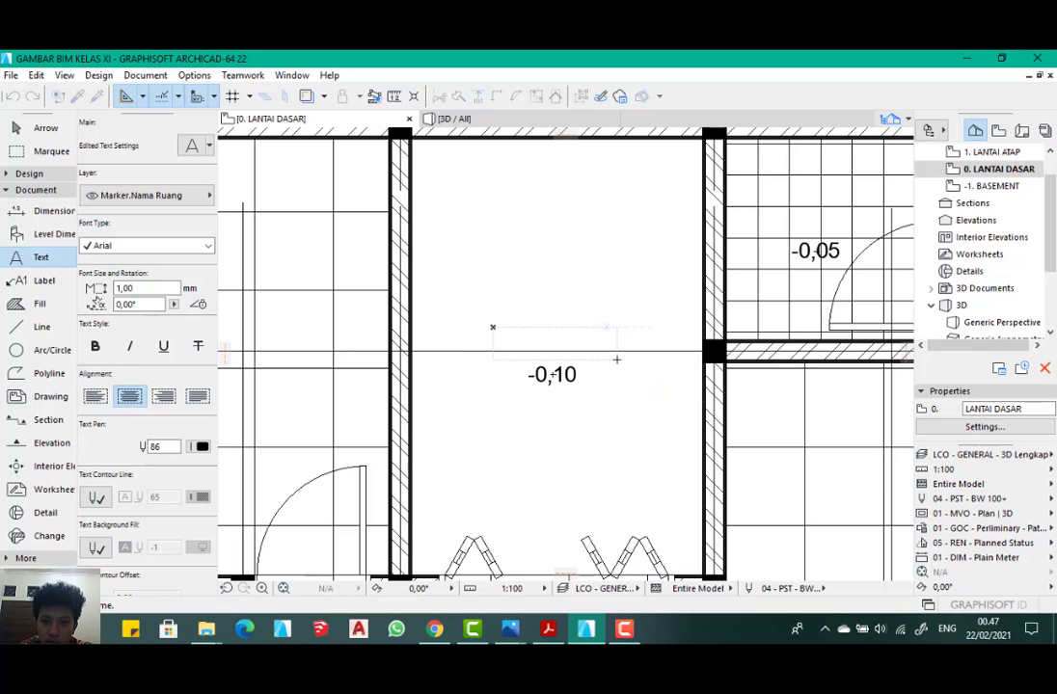
type("T")
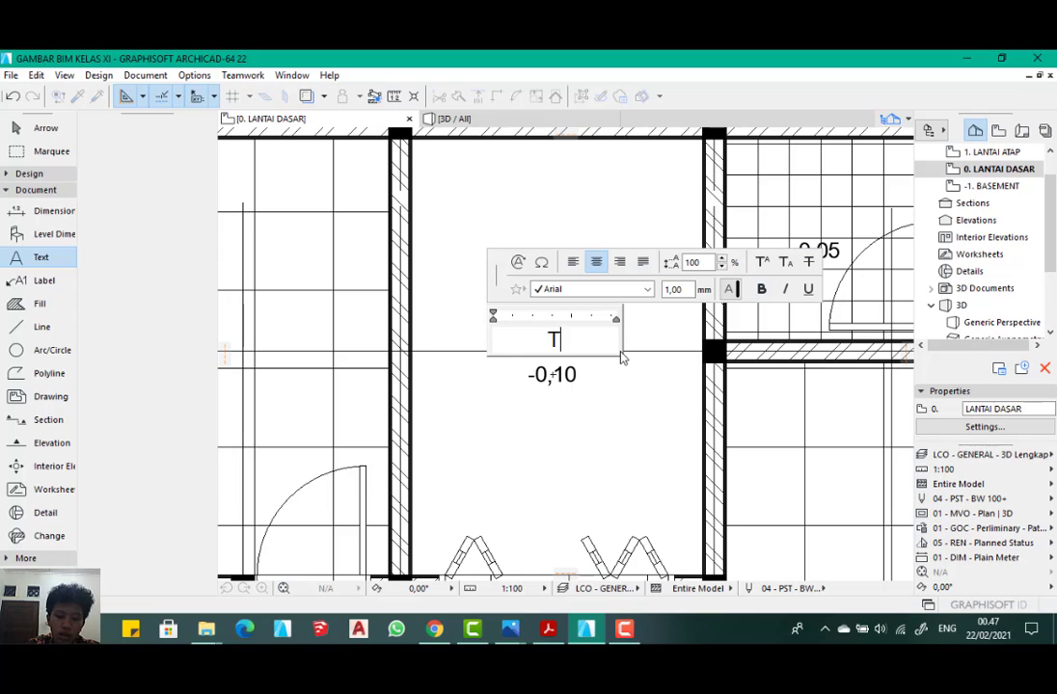
type("AMAN")
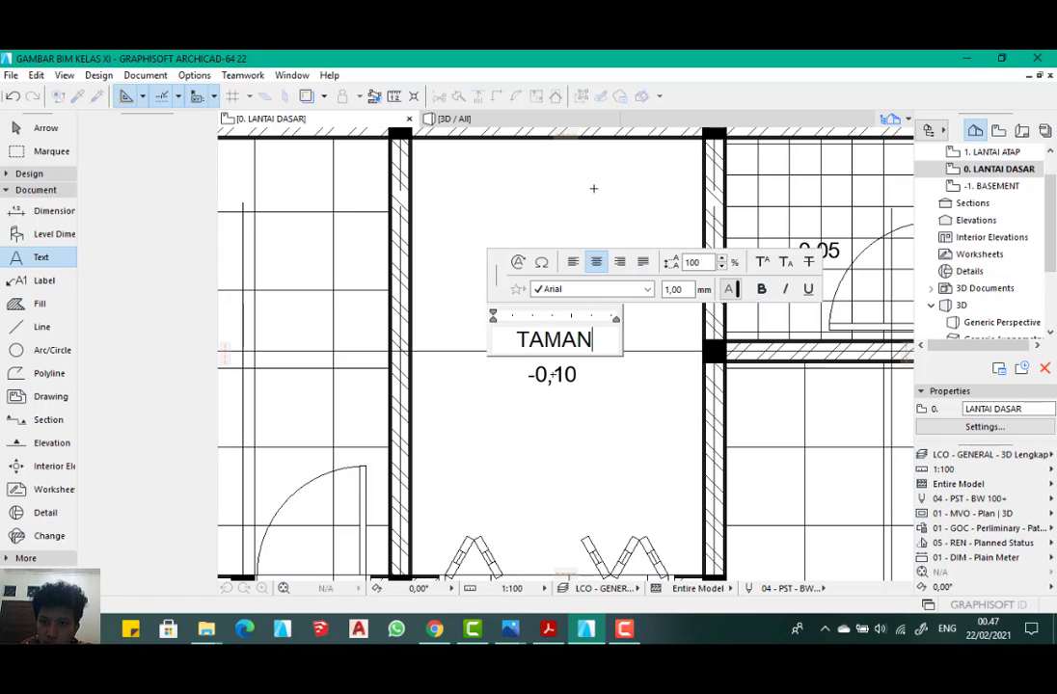
left_click(537, 167)
- Add the room name KAMAR TIDUR at the level mark in the bedroom west of the inner garden
scroll(535, 197, "down", 4)
scroll(408, 256, "up", 1)
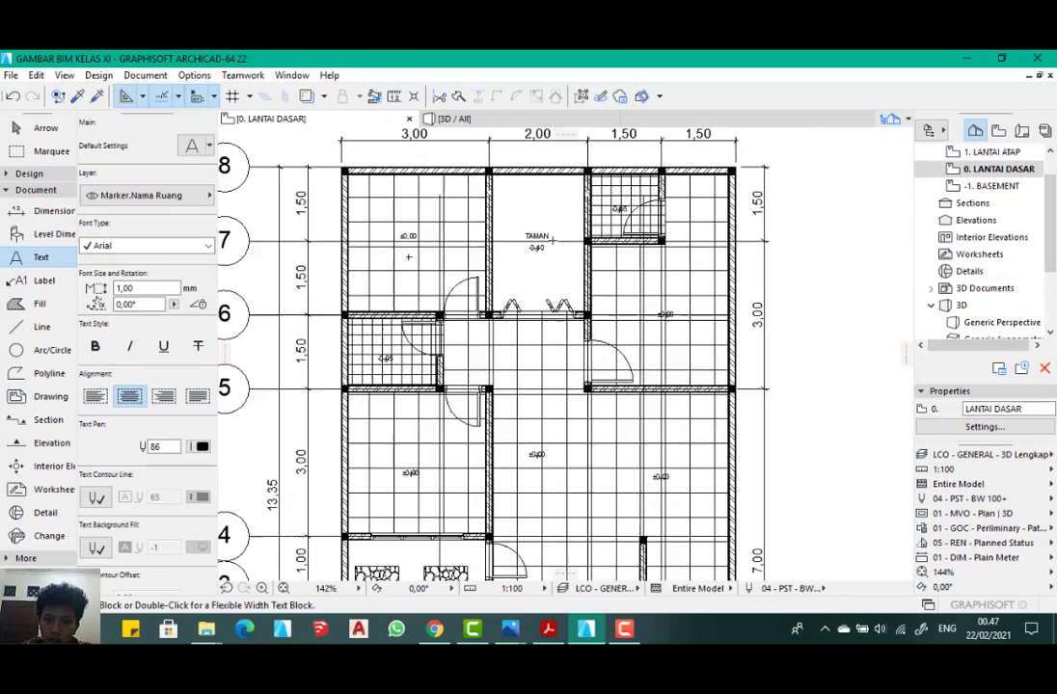
scroll(552, 238, "up", 3)
scroll(512, 232, "up", 3)
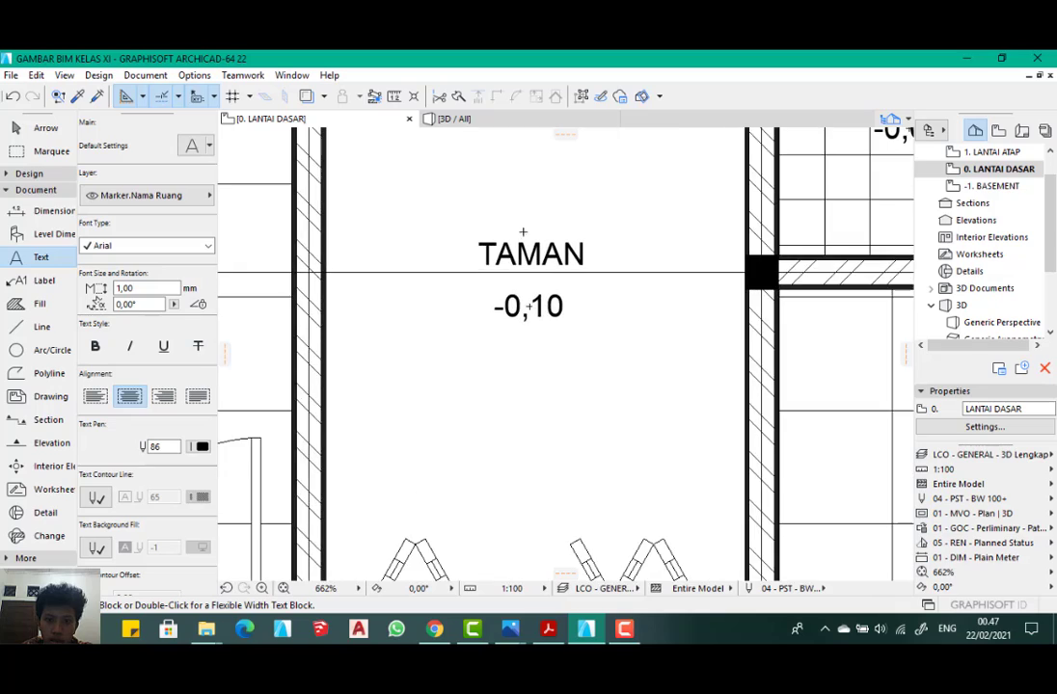
scroll(145, 193, "down", 3)
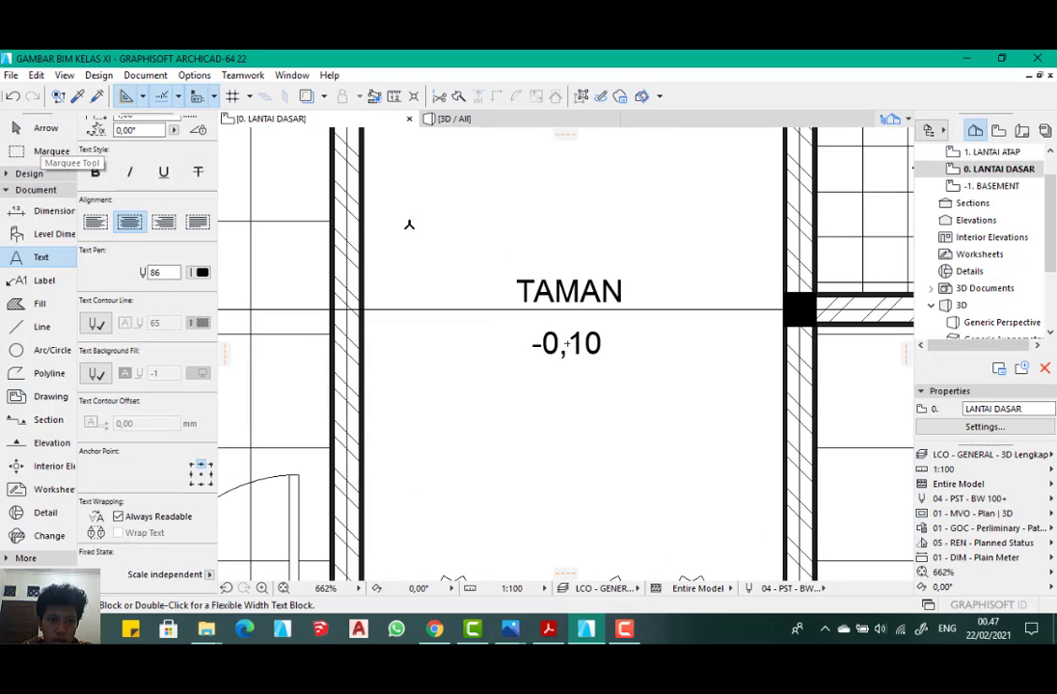
scroll(406, 223, "down", 4)
scroll(381, 246, "up", 1)
scroll(381, 246, "up", 2)
scroll(371, 248, "down", 1)
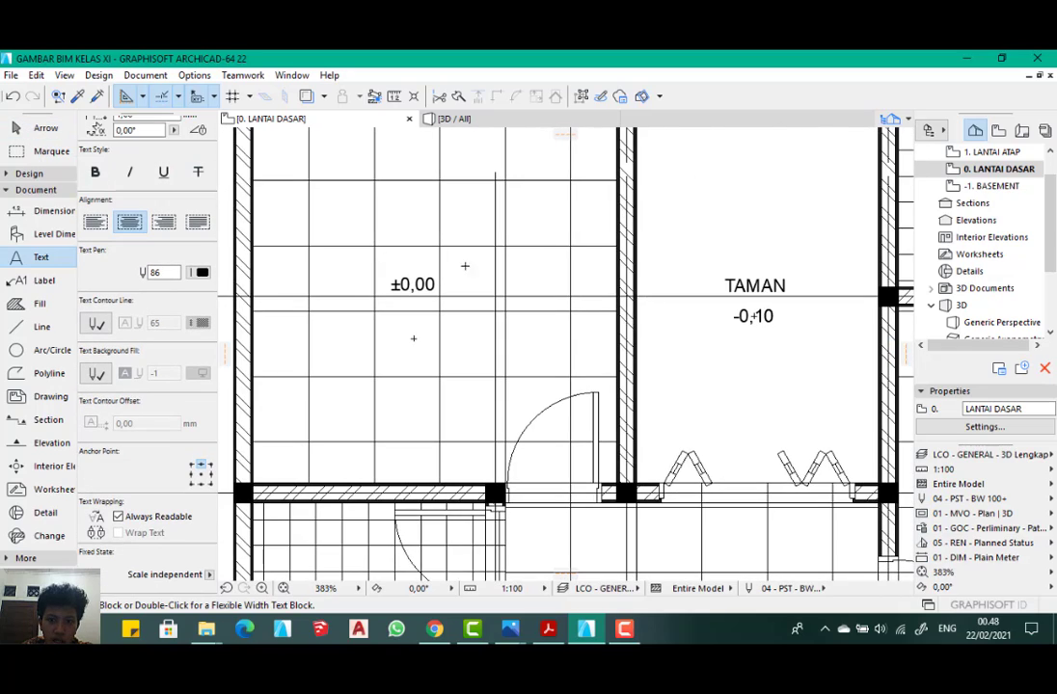
left_click(362, 249)
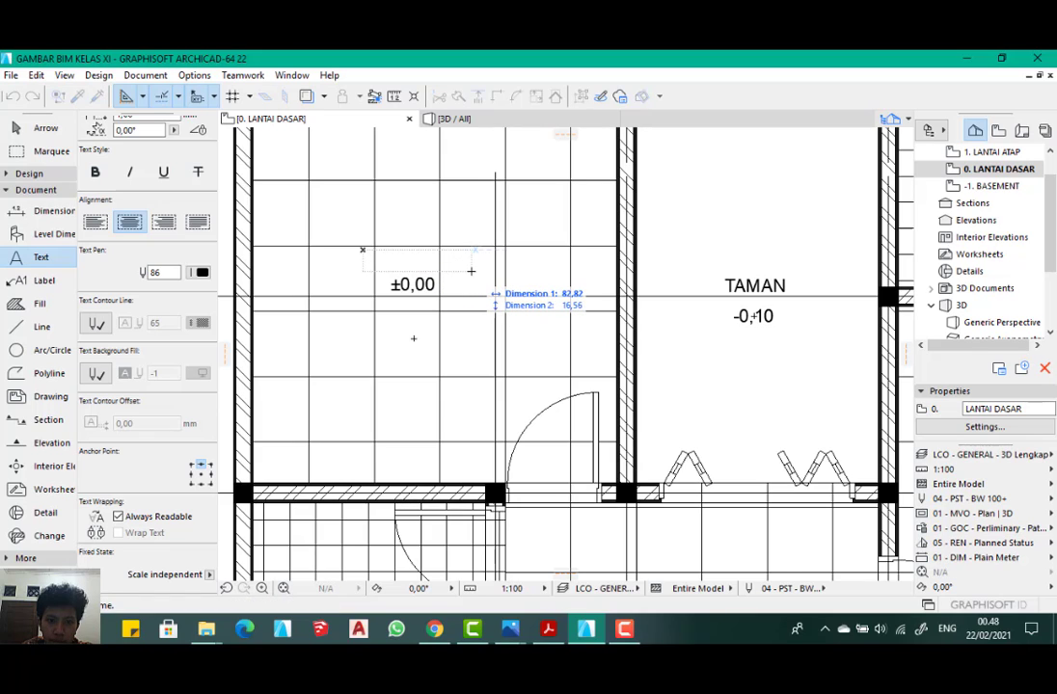
left_click(471, 271)
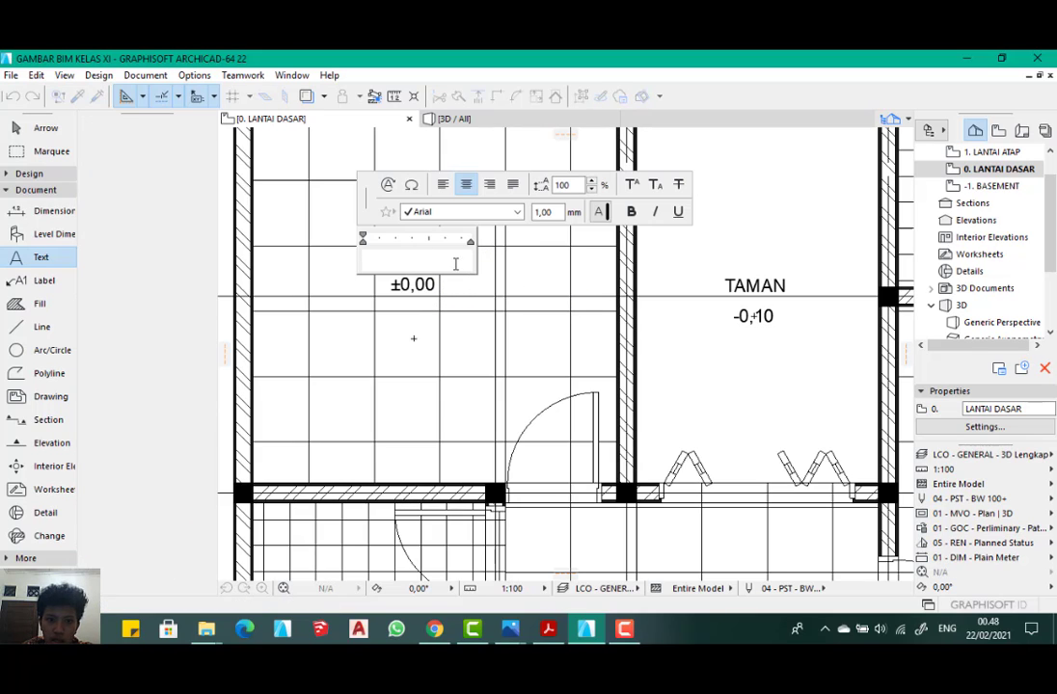
type("kama")
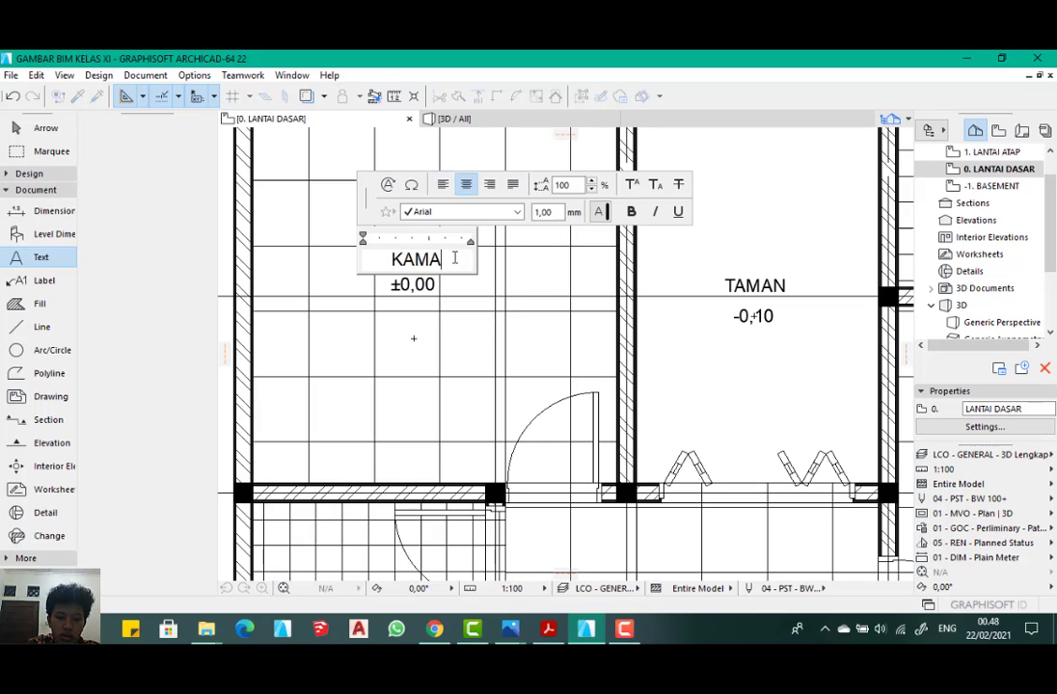
type("R TIDUR")
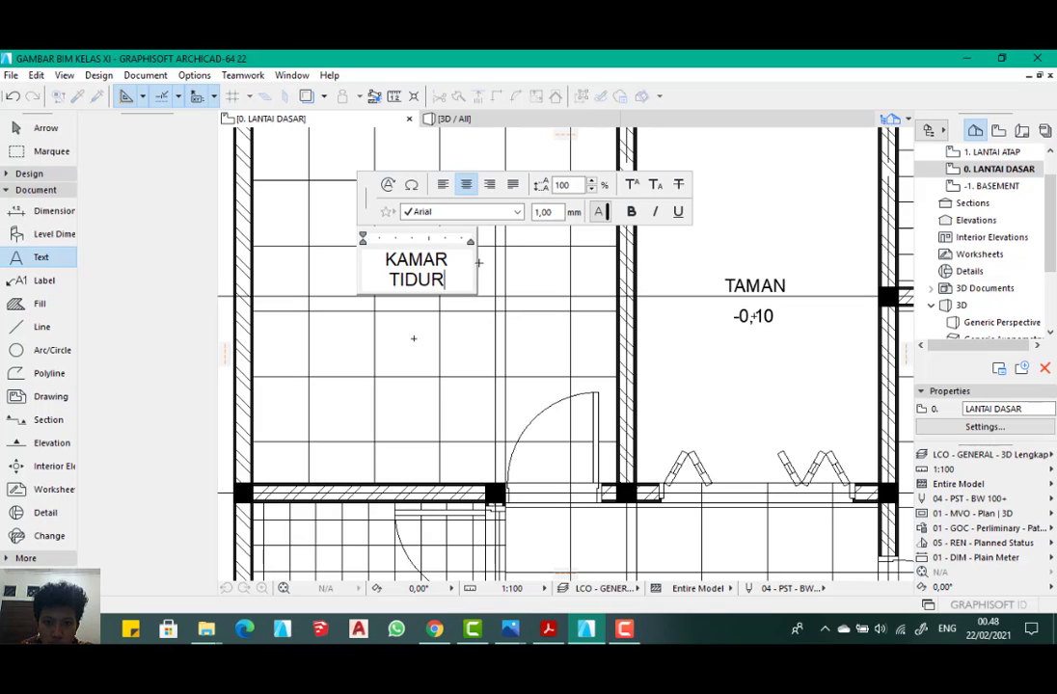
key("Return")
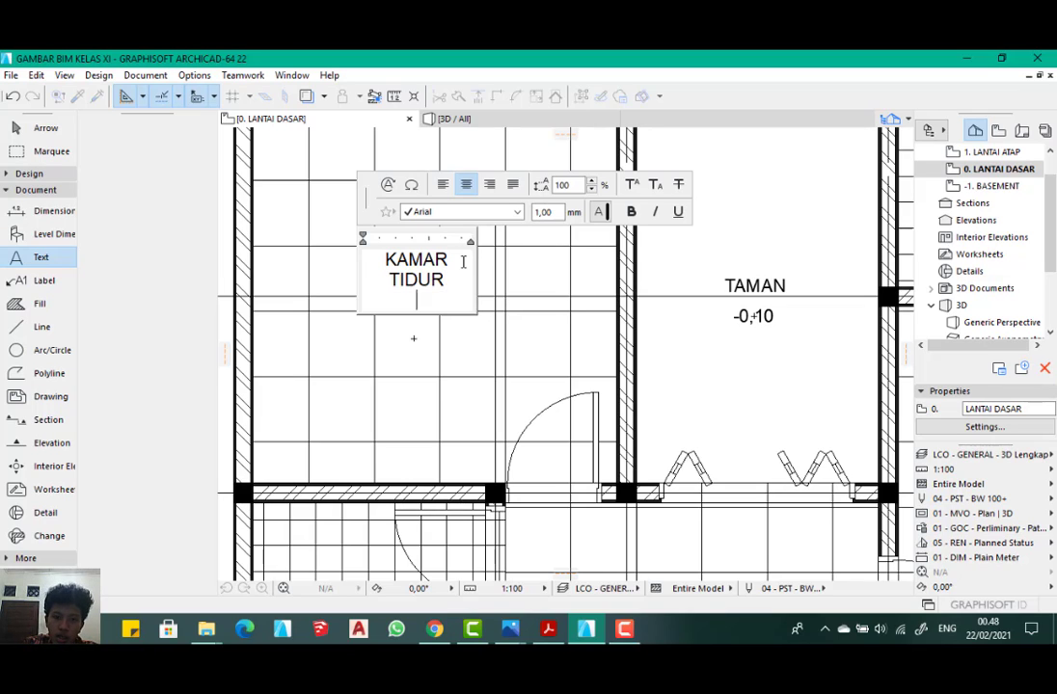
key("BackSpace")
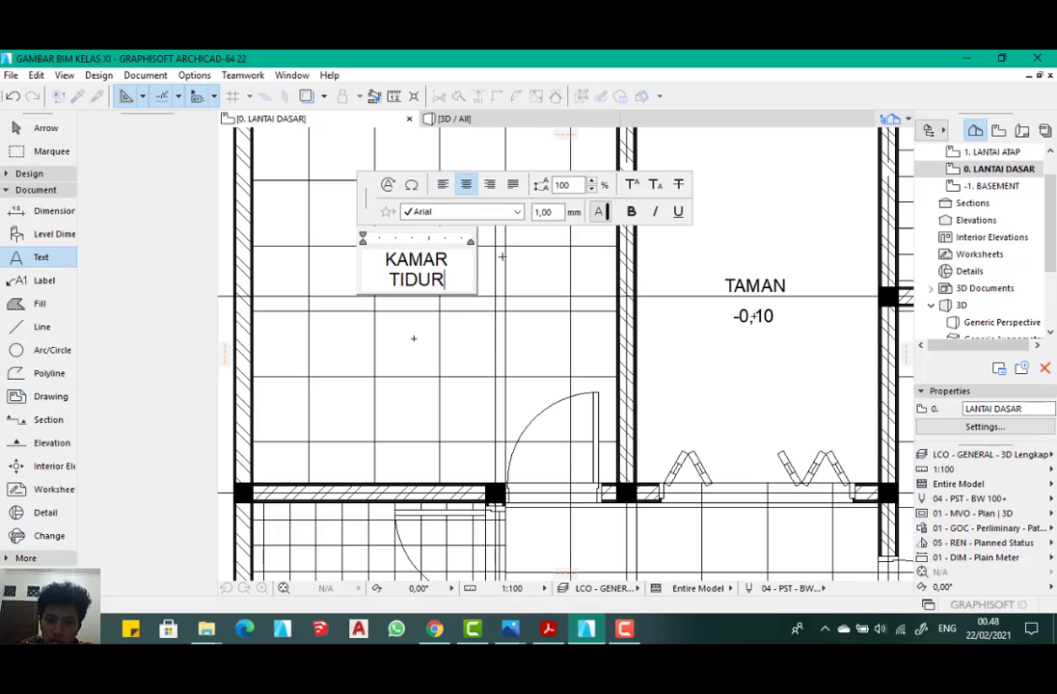
left_click(757, 207)
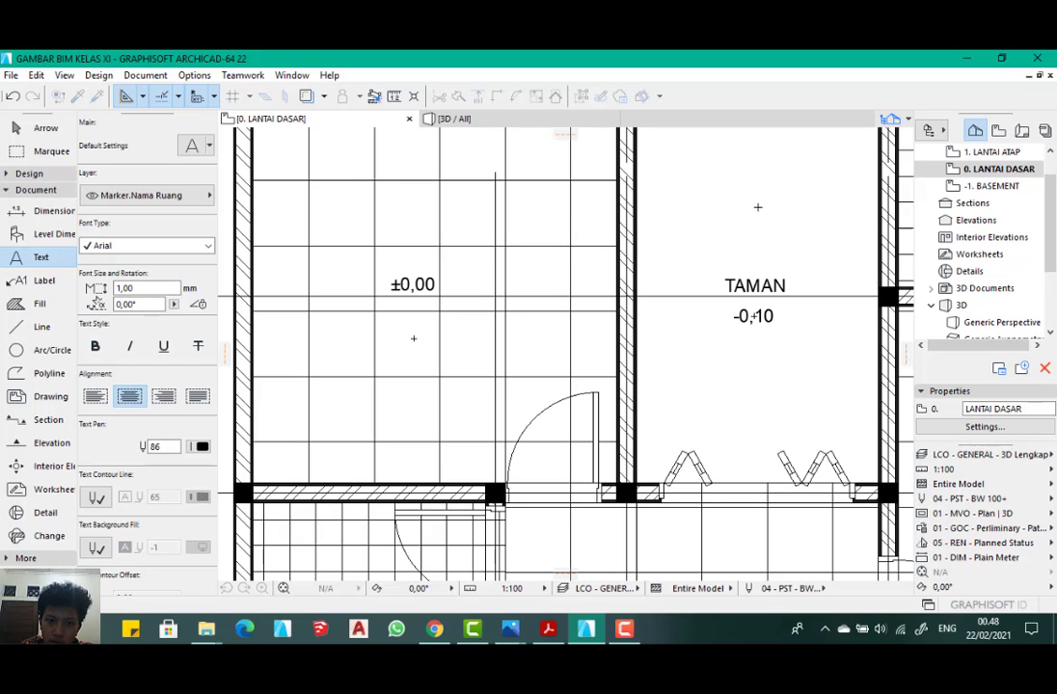
- Move the KAMAR TIDUR text up so it sits clear above the bedroom's level mark, then deselect everything
left_click(45, 127)
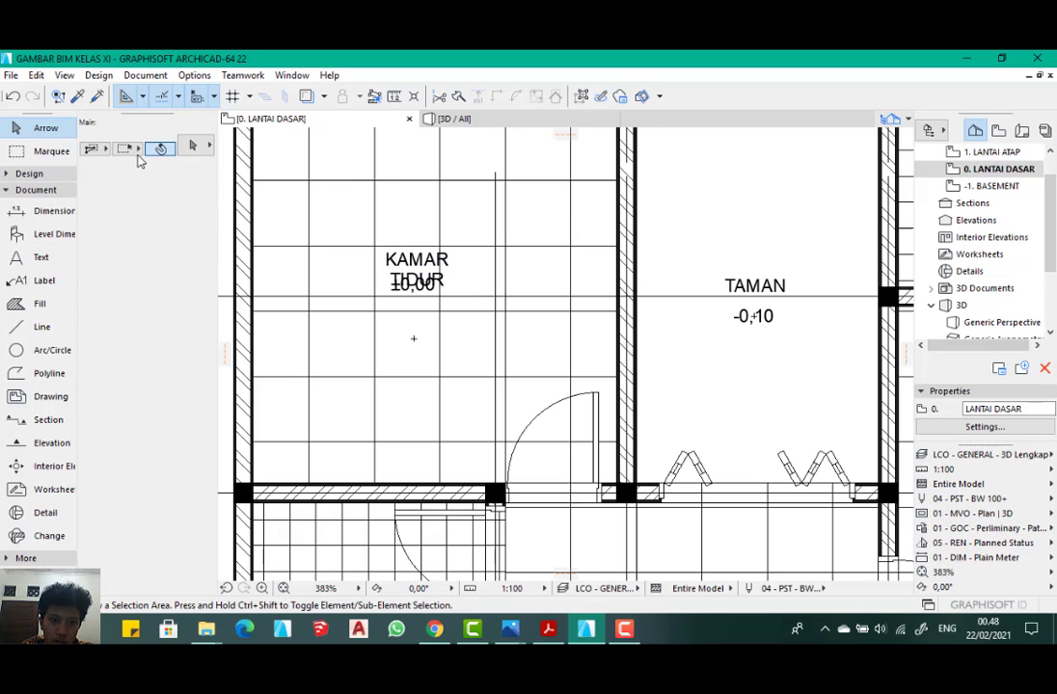
left_click(397, 261)
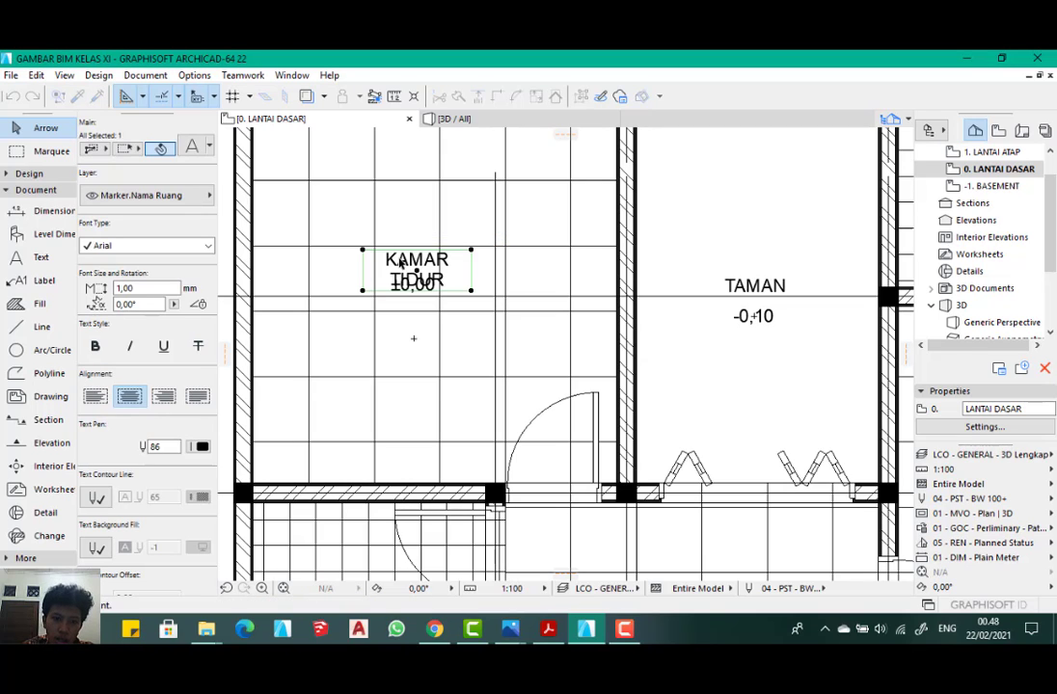
left_click_drag(400, 263, 421, 241)
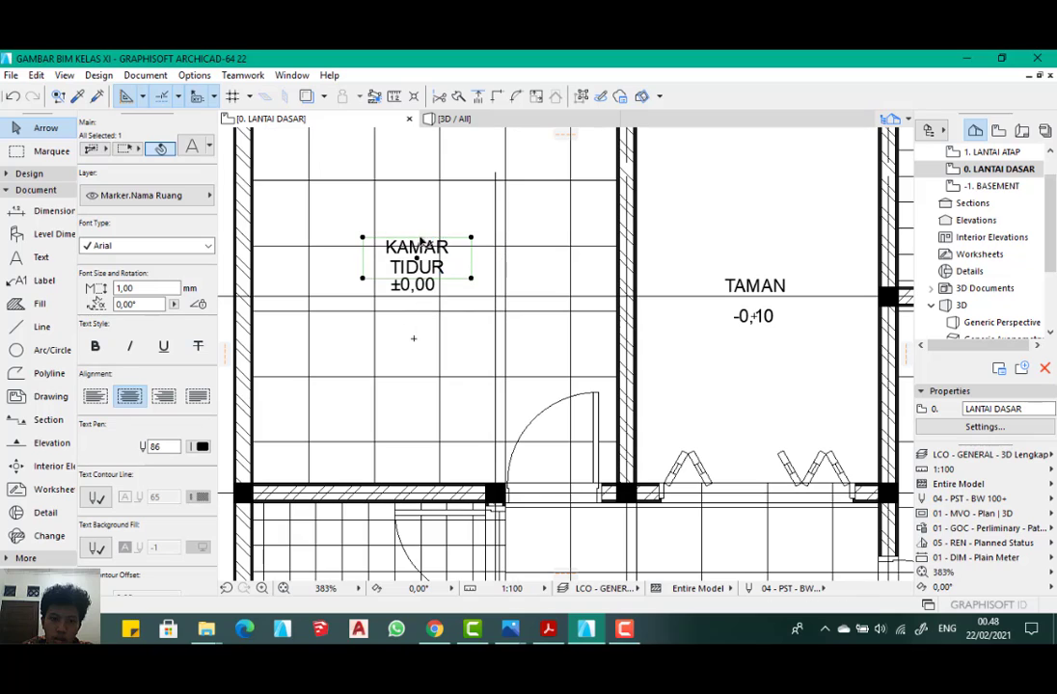
left_click(750, 221)
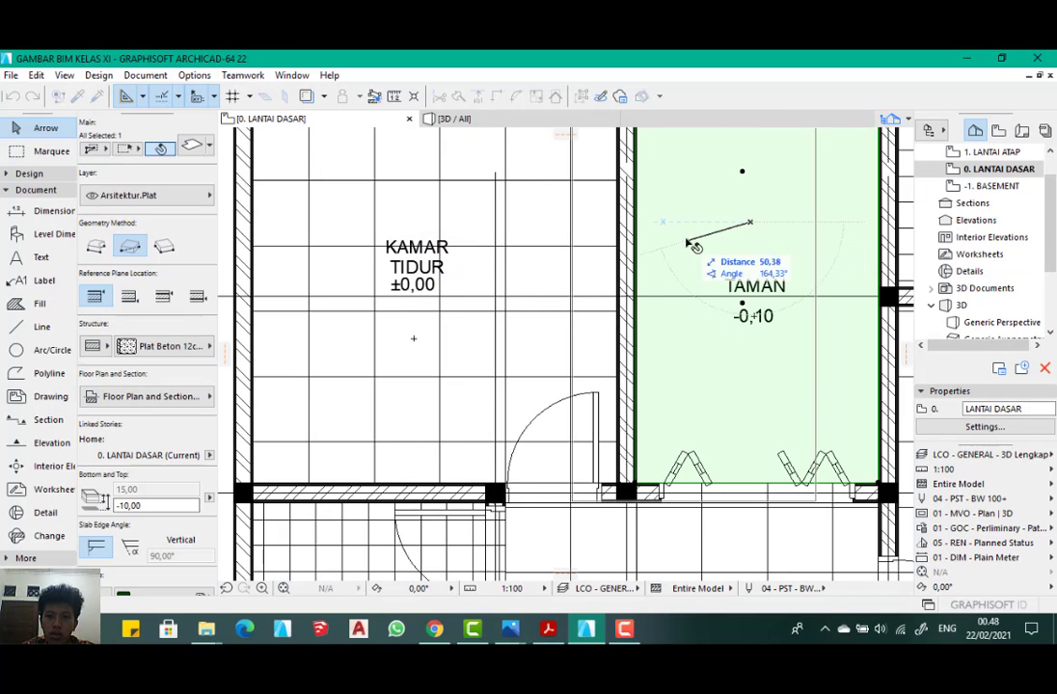
key("Escape")
key("Escape")
- Reuse the KAMAR TIDUR text for the tiled bathroom between gridlines 5 and 6, placing it just above the level mark
scroll(502, 299, "down", 5)
scroll(503, 299, "up", 2)
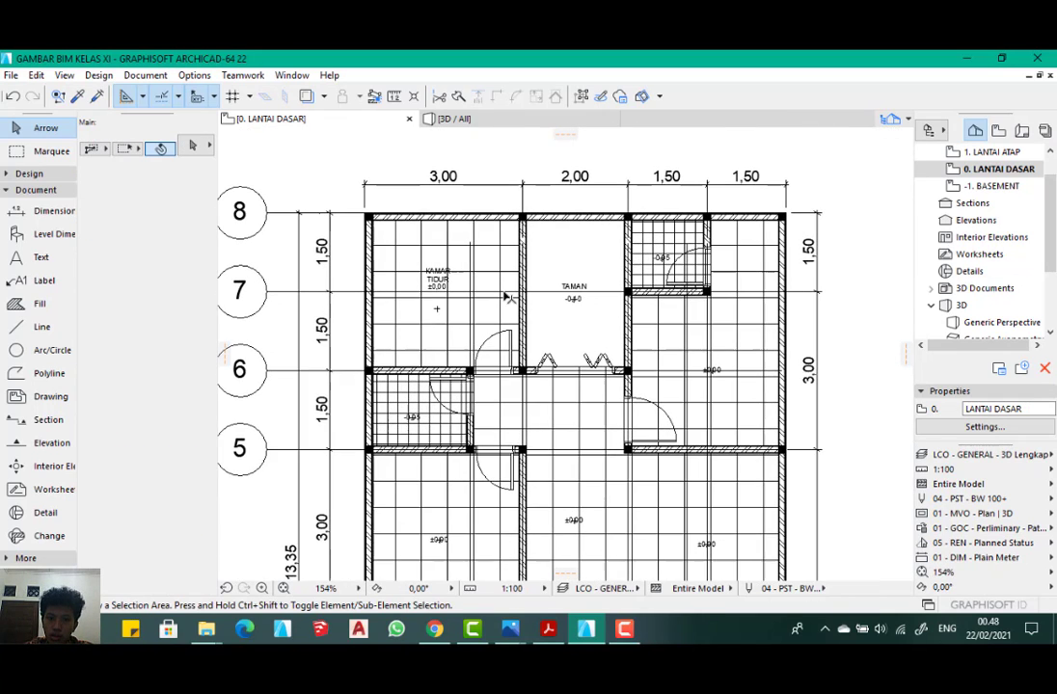
middle_click_drag(555, 241, 517, 145)
scroll(490, 215, "down", 2)
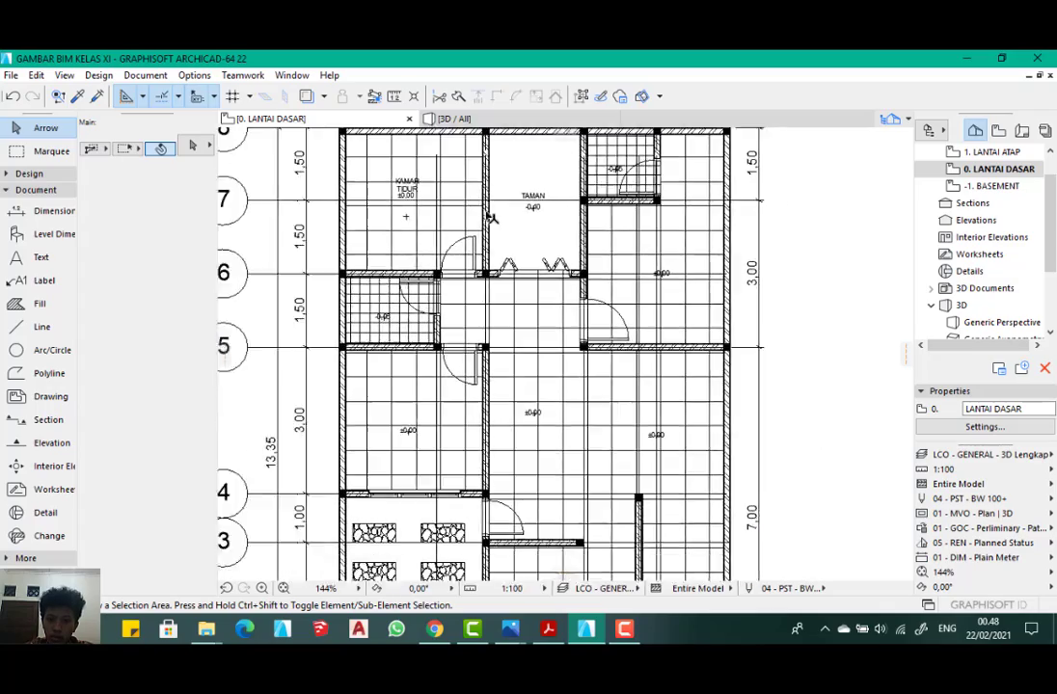
scroll(454, 193, "up", 9)
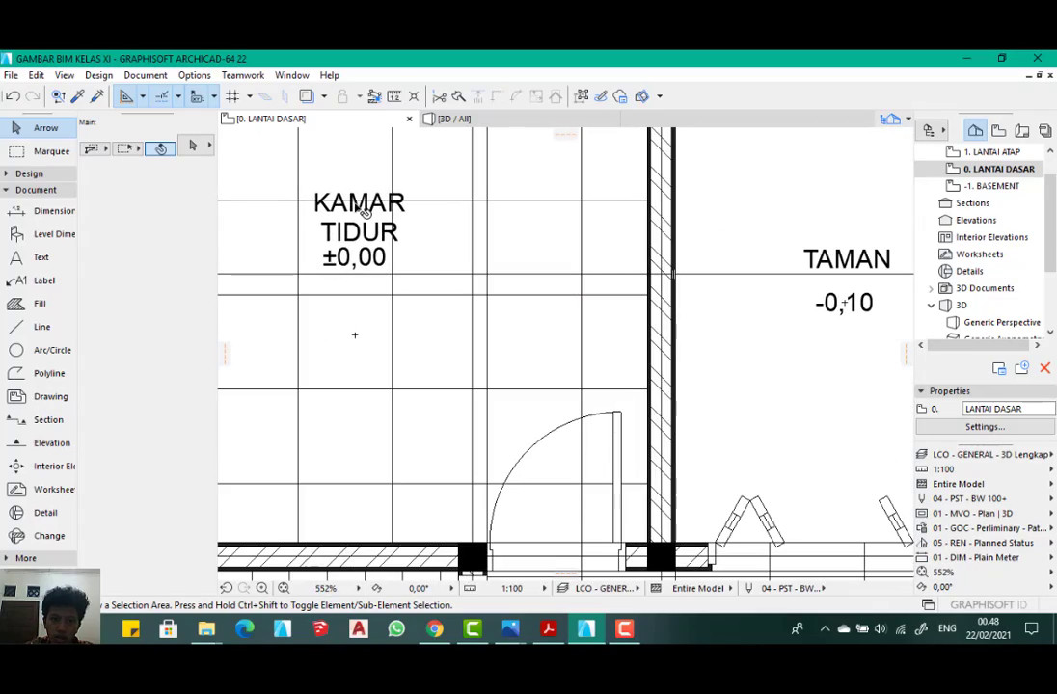
left_click(366, 210)
scroll(381, 173, "down", 6)
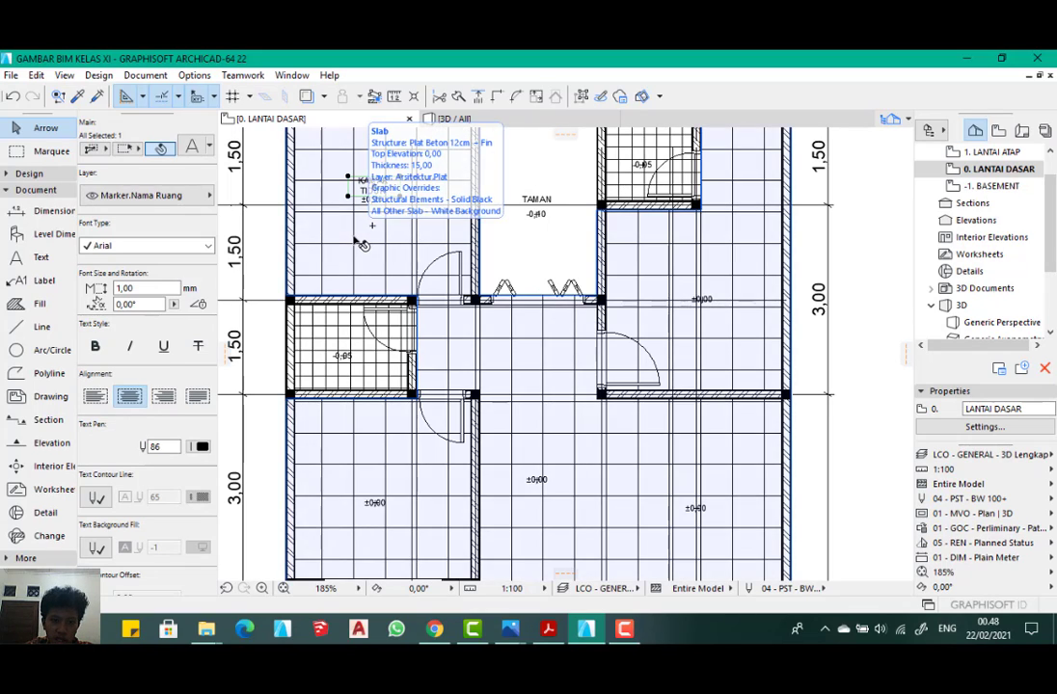
left_click(374, 190)
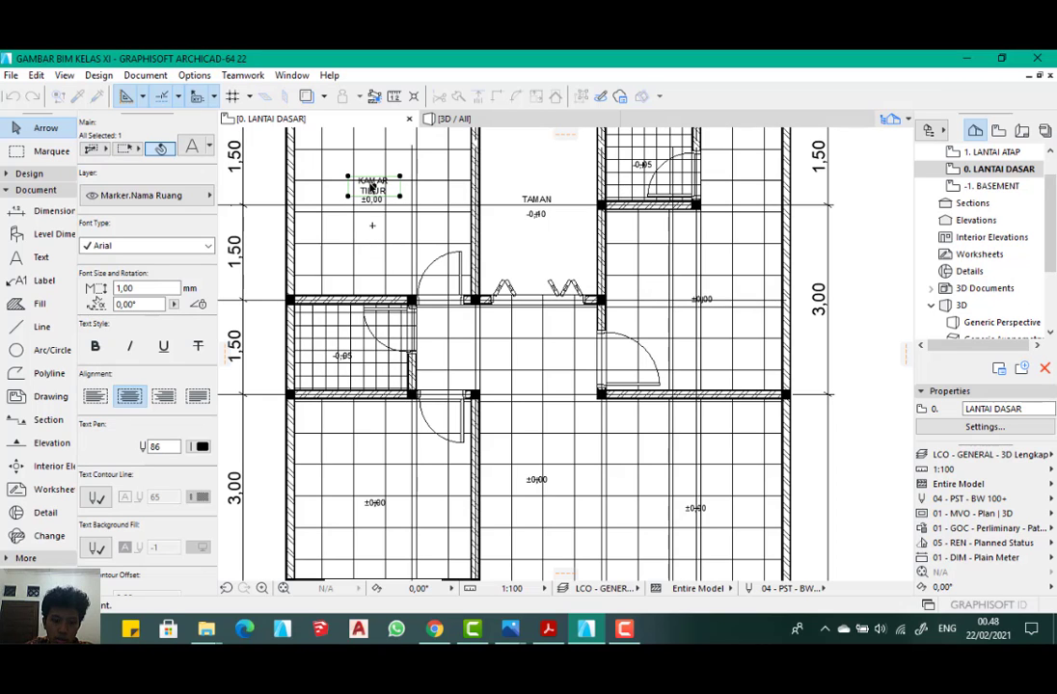
left_click_drag(373, 186, 344, 341)
scroll(347, 343, "up", 3)
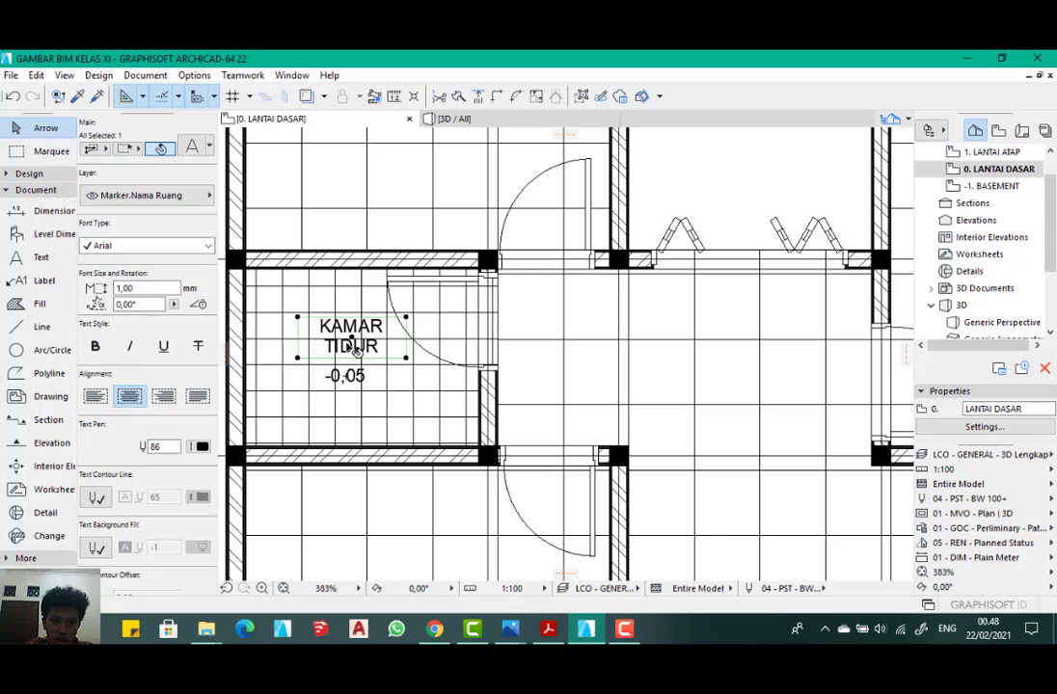
- Change the copied KAMAR TIDUR text in the tiled bathroom between gridlines 5 and 6 to read TOILET
double_click(355, 349)
key("ctrl+a")
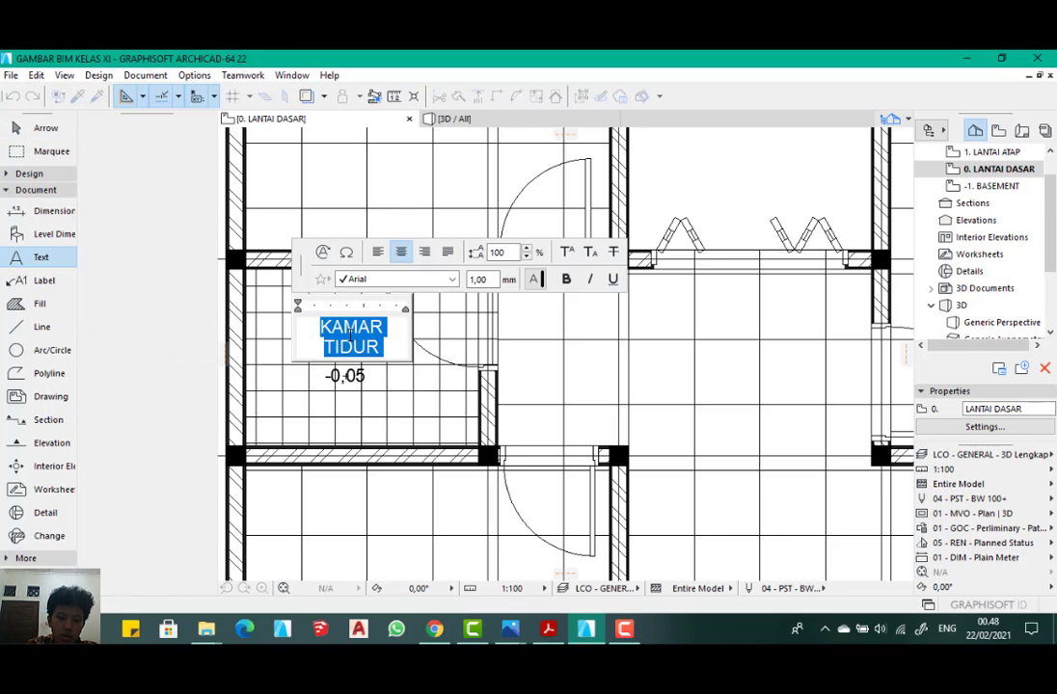
type("TOILE")
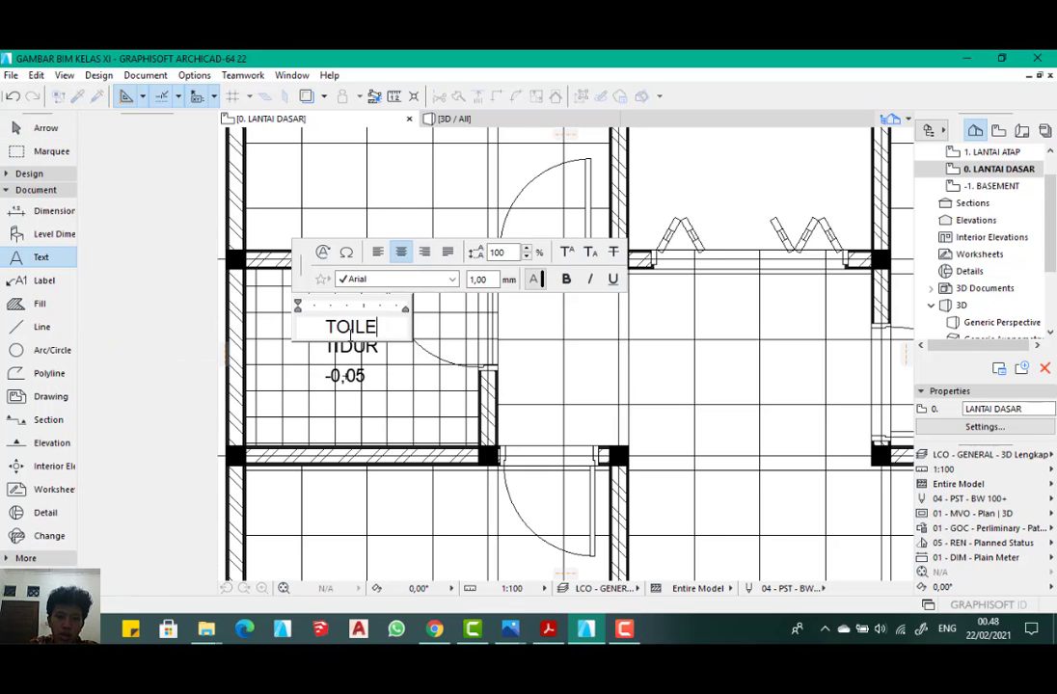
type("T")
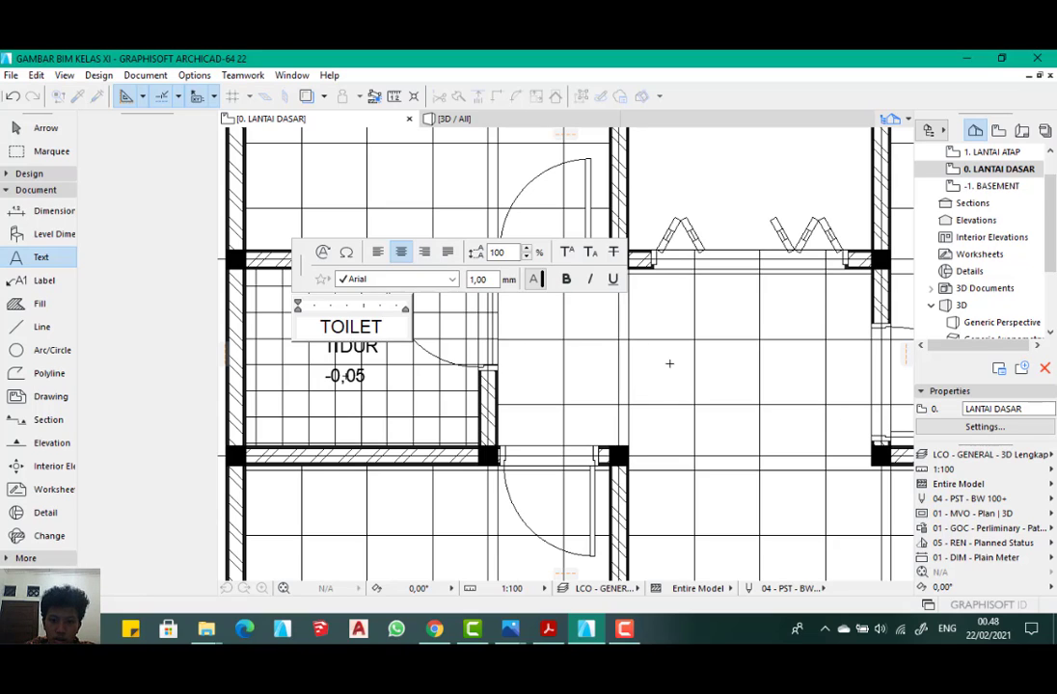
left_click(684, 383)
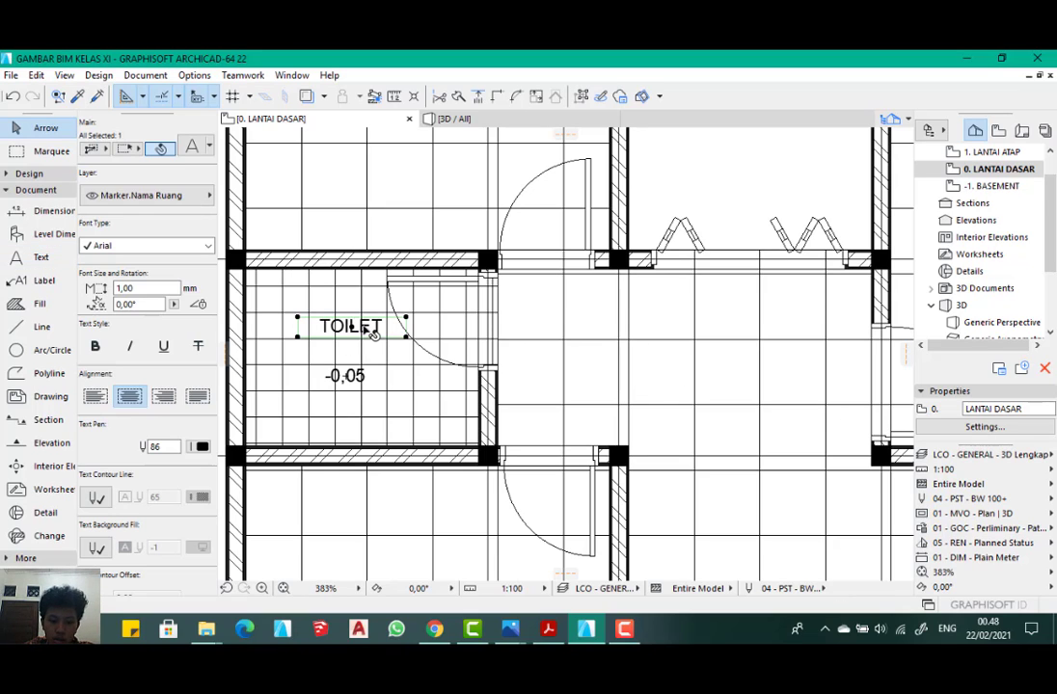
- Move the TOILET text down so it sits just above the bathroom's level mark
key("ctrl+d")
left_click(355, 331)
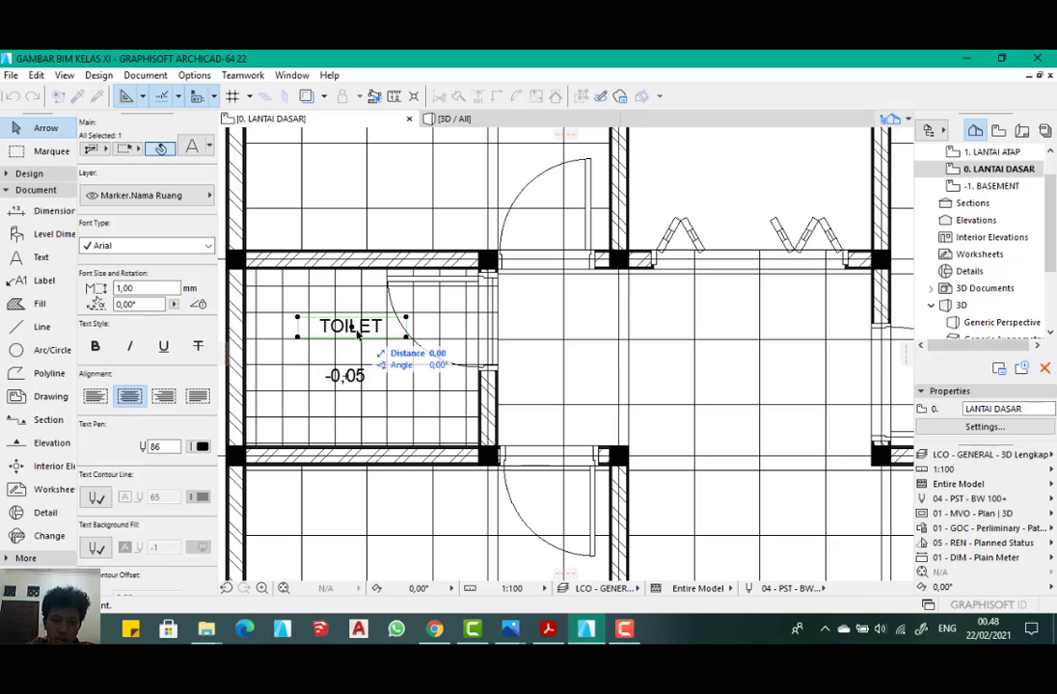
left_click(361, 359)
scroll(311, 374, "down", 1)
scroll(310, 374, "down", 4)
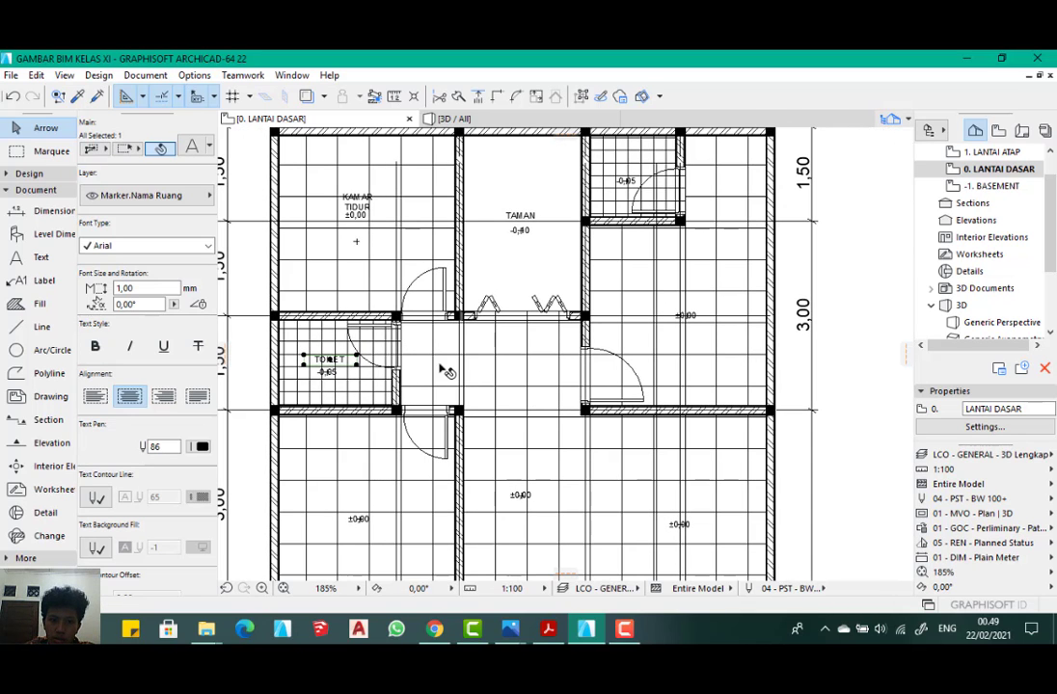
- Copy the KAMAR TIDUR text from the northwest bedroom to just above the level mark in the bedroom east of the inner garden
scroll(354, 208, "up", 4)
left_click(357, 201)
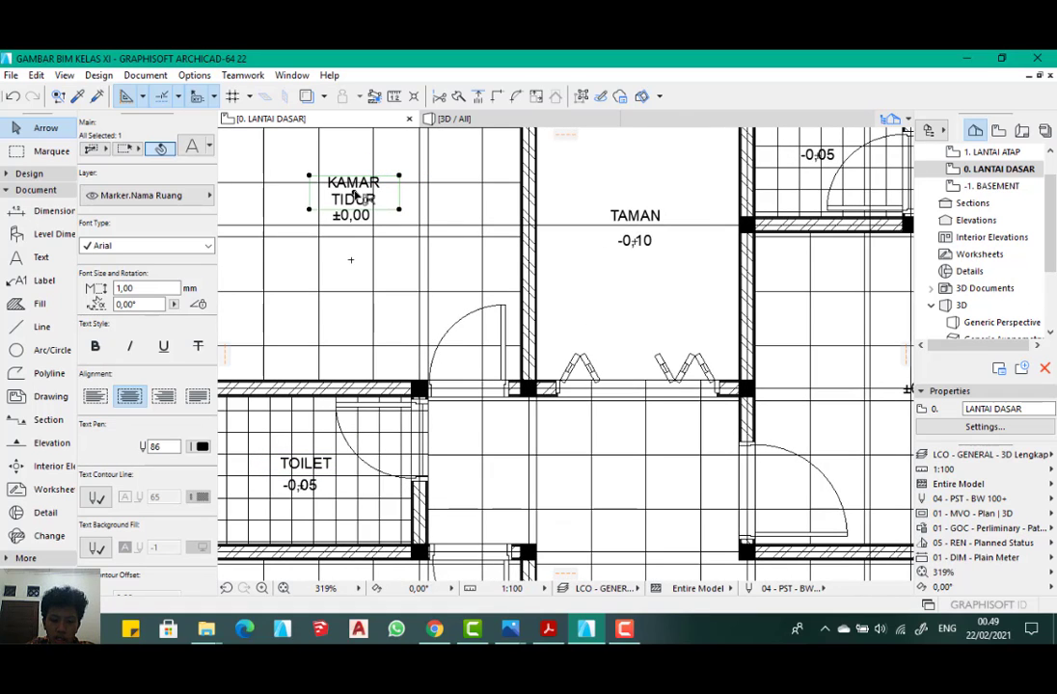
key("ctrl+d")
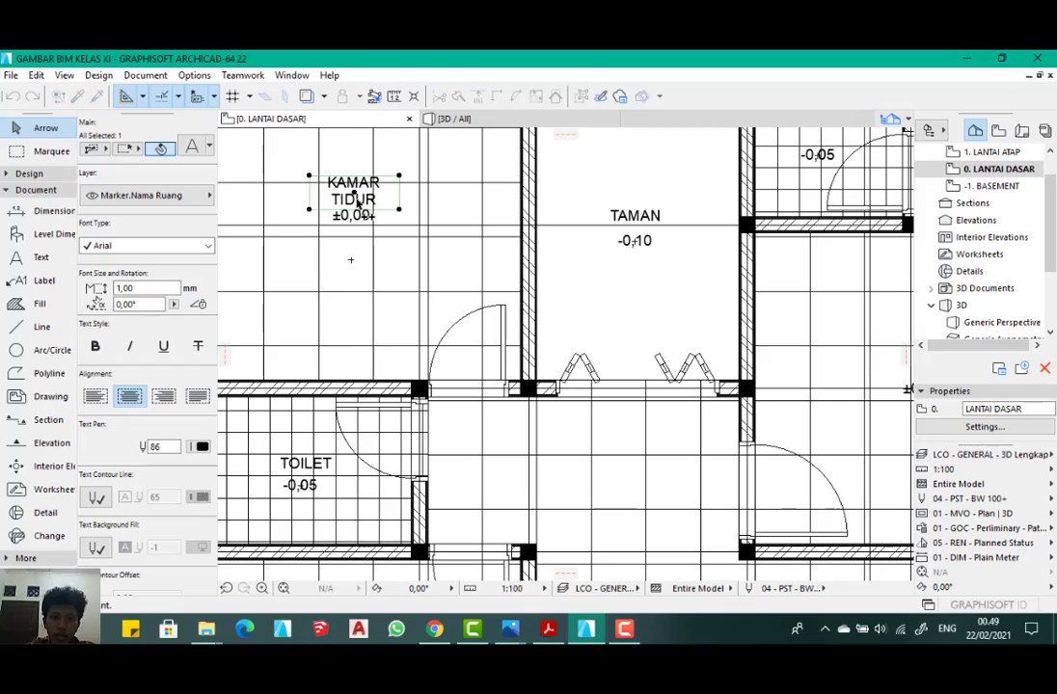
left_click(354, 197)
scroll(579, 285, "down", 4)
scroll(579, 286, "up", 4)
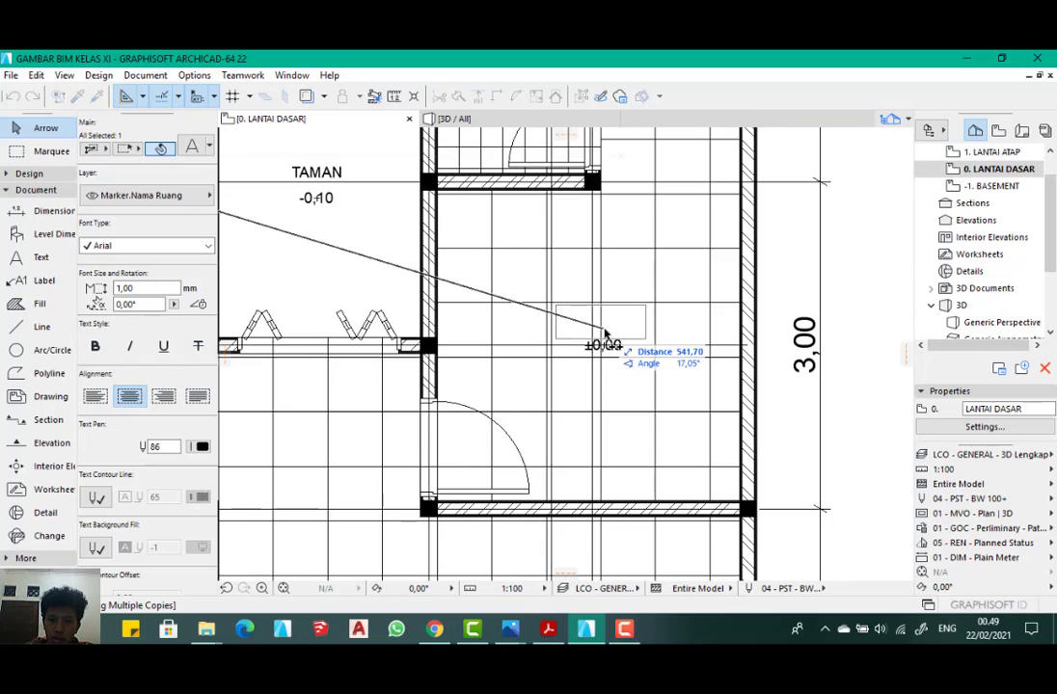
left_click(609, 329)
- Place another KAMAR TIDUR copy above the central room's level mark south of gridline 5, then end the multiple copying and deselect everything
scroll(545, 232, "down", 4)
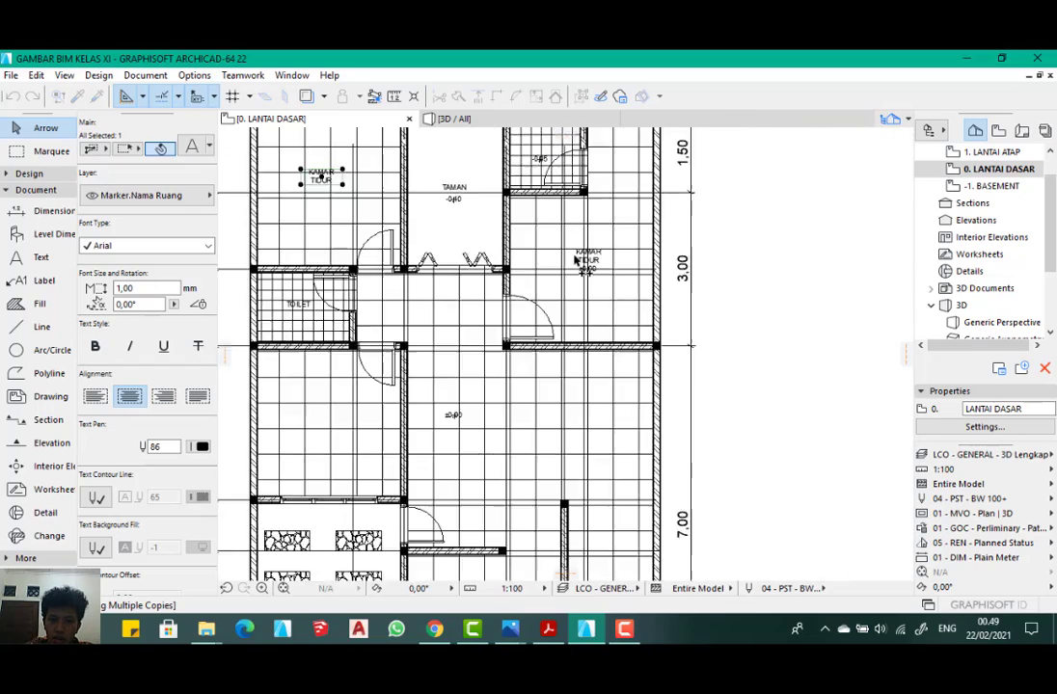
scroll(508, 329, "up", 4)
scroll(476, 386, "up", 2)
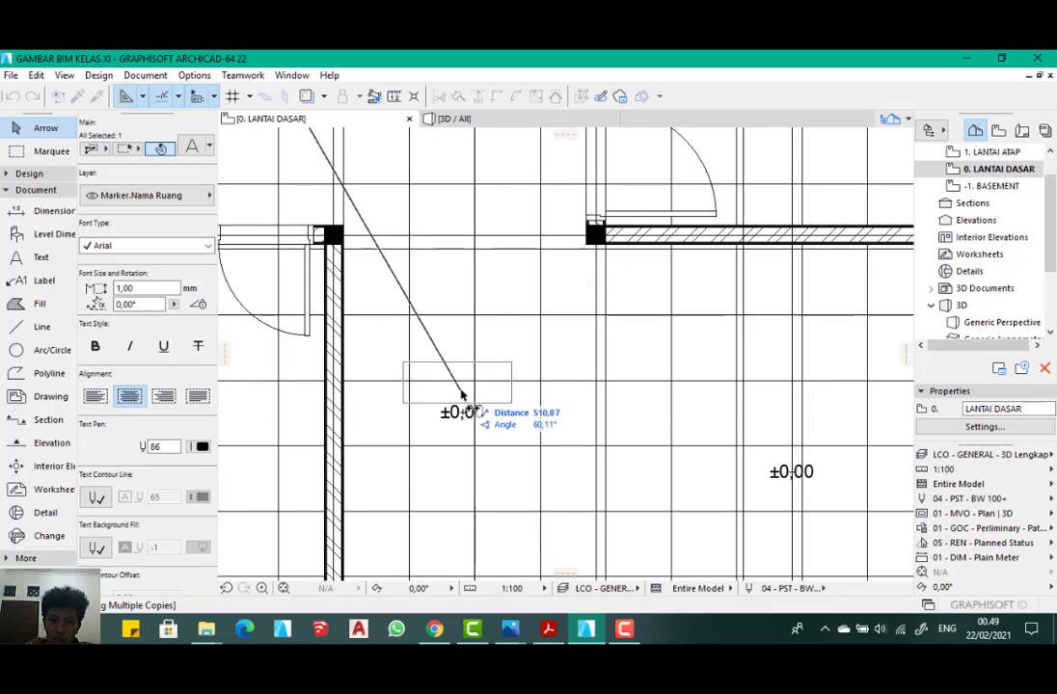
left_click(470, 397)
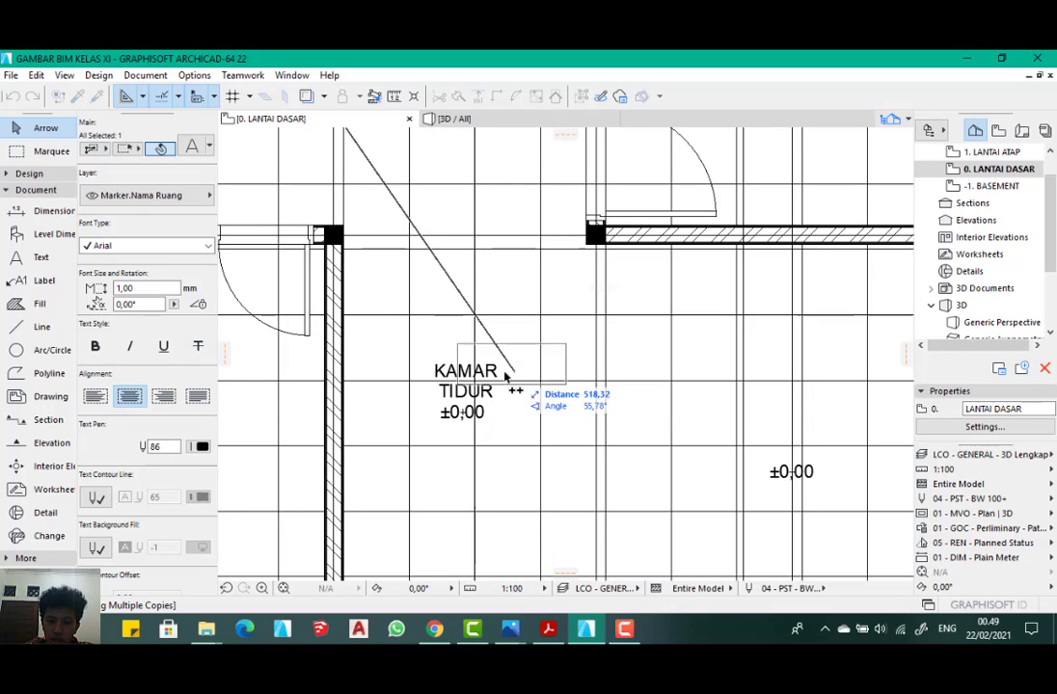
scroll(391, 287, "down", 4)
key("Escape")
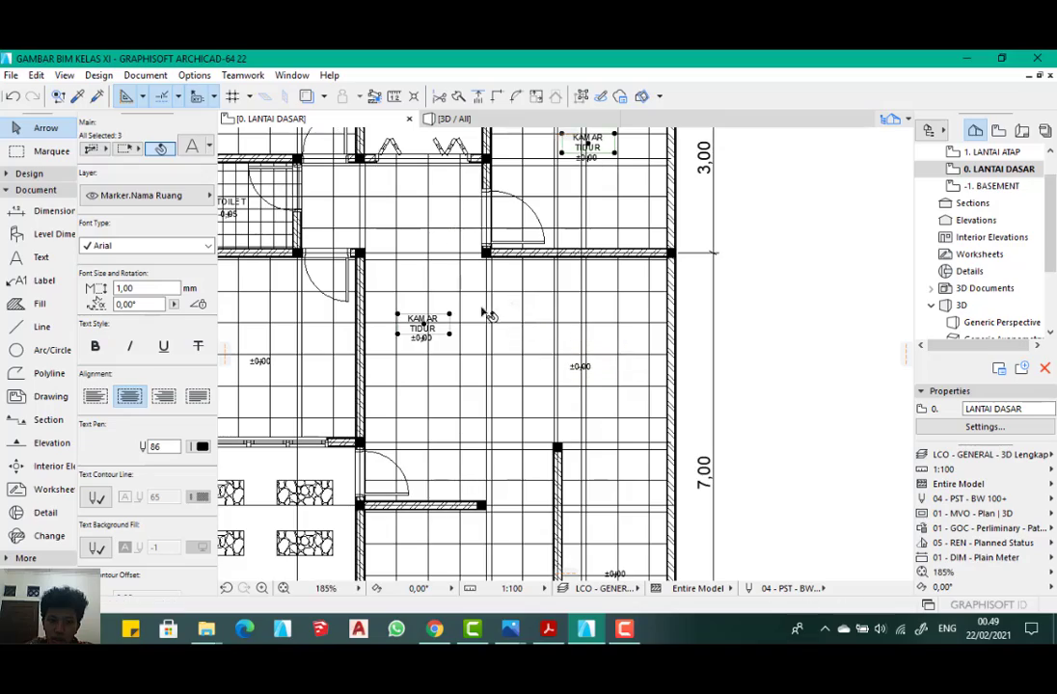
scroll(424, 312, "down", 2)
scroll(431, 321, "up", 4)
scroll(432, 323, "up", 3)
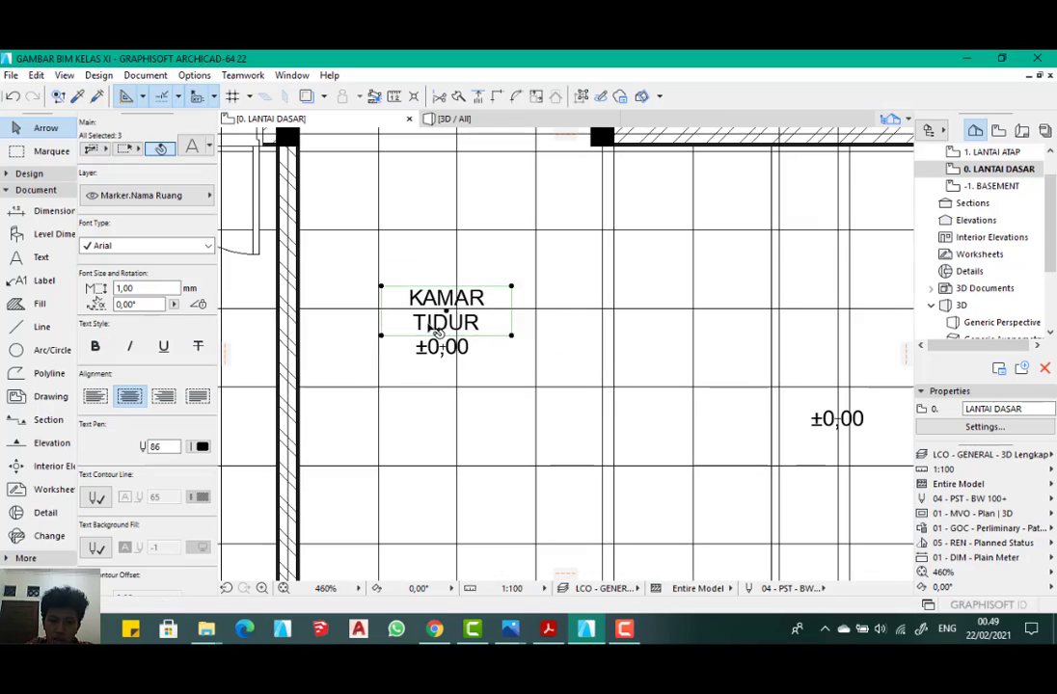
key("Escape")
- Examine the whole ground floor plan, checking the room names and level marks in each room between gridlines 1 and 8
scroll(432, 323, "down", 6)
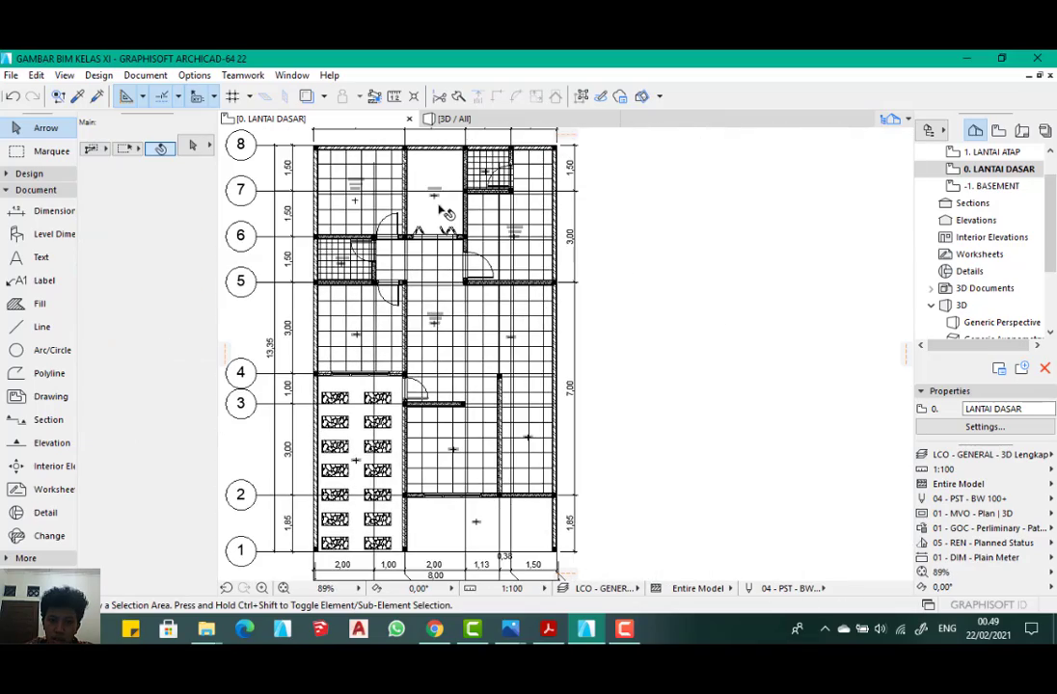
scroll(446, 213, "up", 4)
scroll(471, 259, "down", 3)
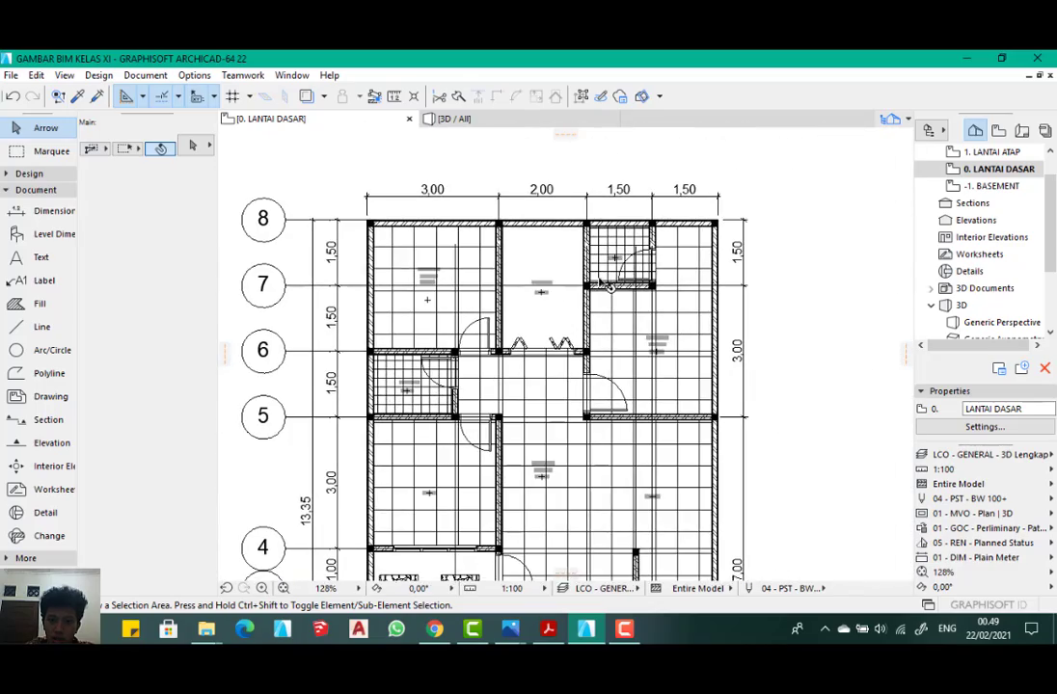
middle_click_drag(600, 282, 574, 273)
middle_click_drag(479, 289, 482, 333)
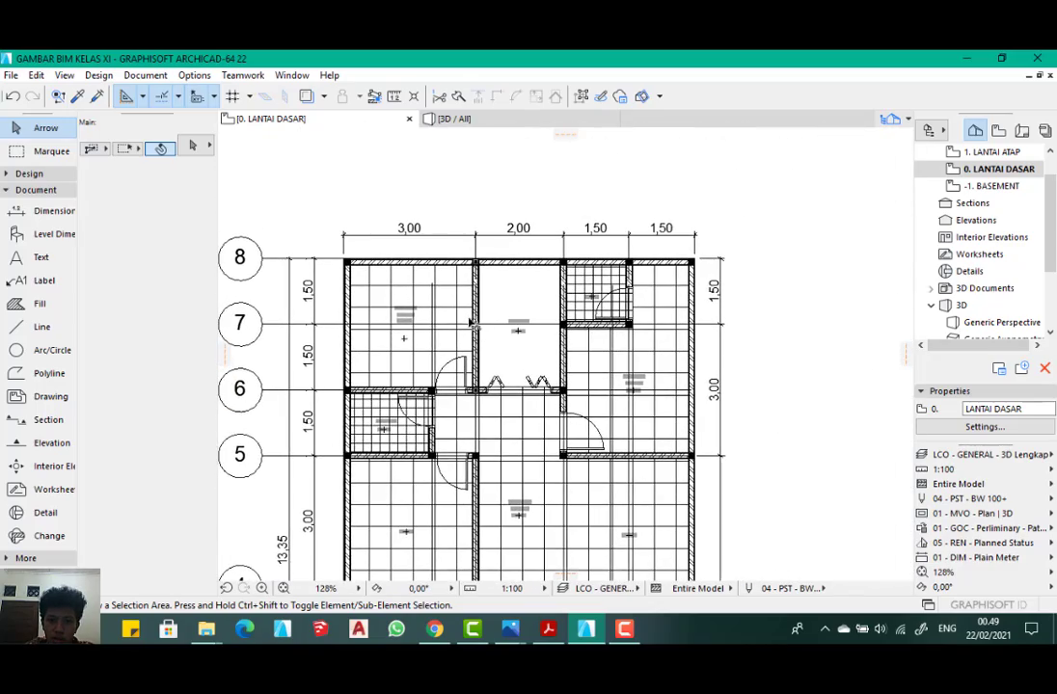
scroll(463, 307, "up", 2)
scroll(461, 316, "down", 2)
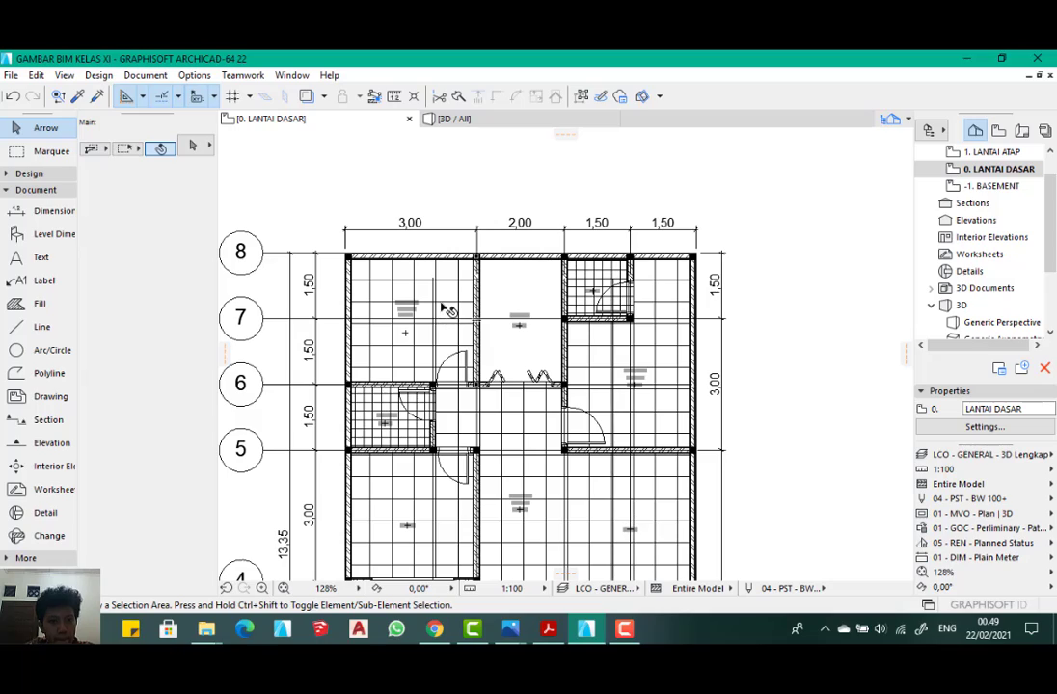
middle_click_drag(484, 363, 487, 282)
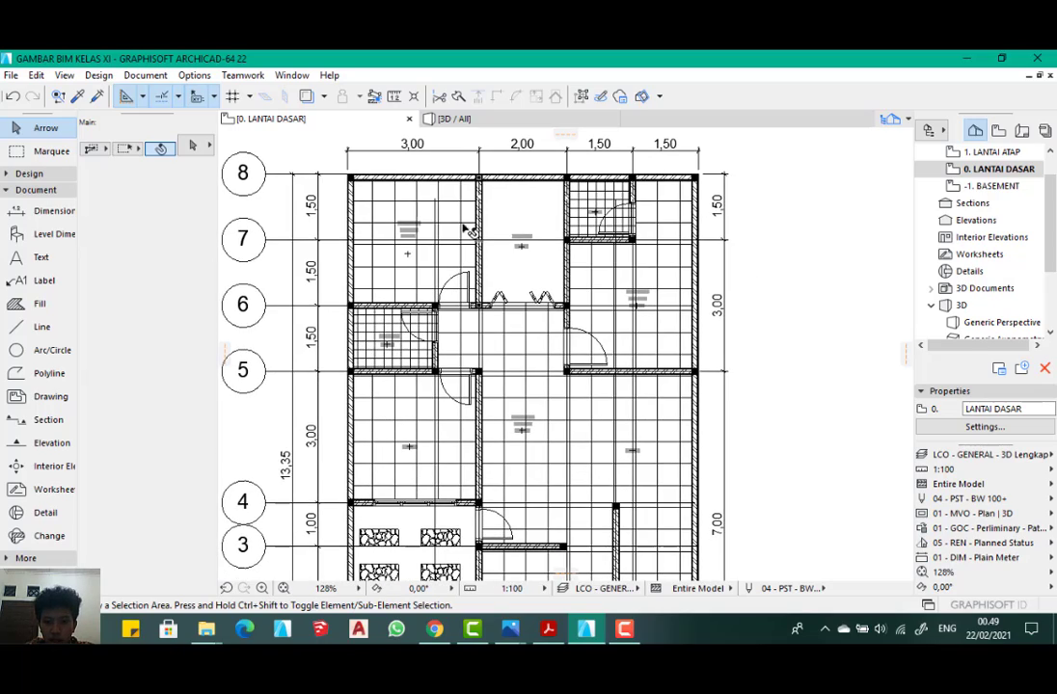
scroll(487, 282, "down", 1)
middle_click_drag(512, 322, 518, 240)
middle_click_drag(511, 282, 503, 315)
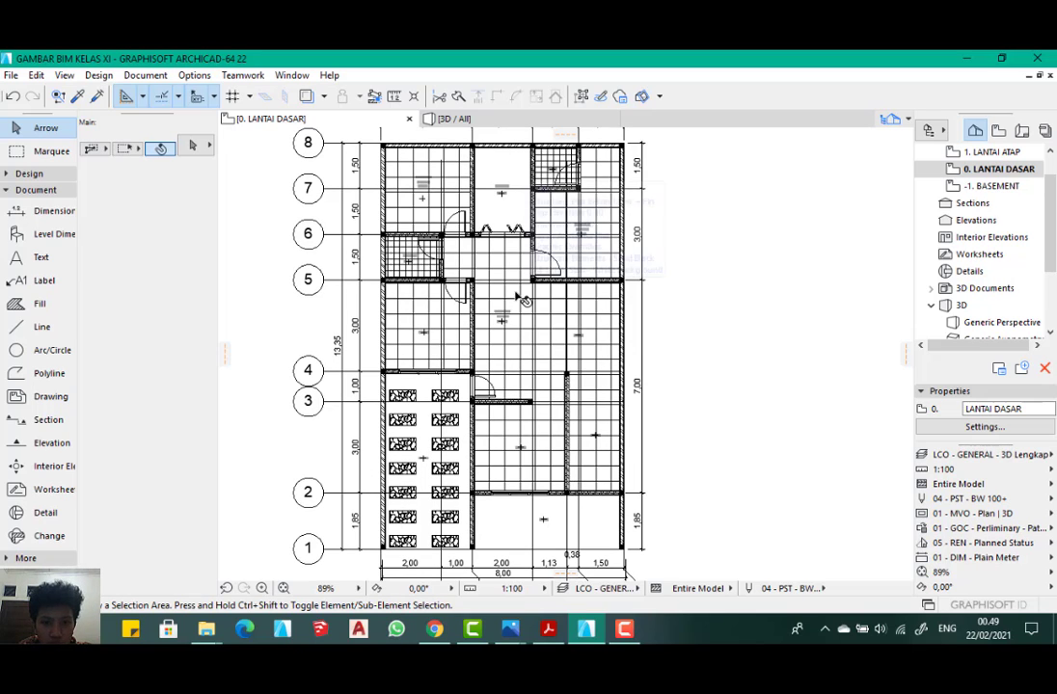
scroll(490, 309, "down", 1)
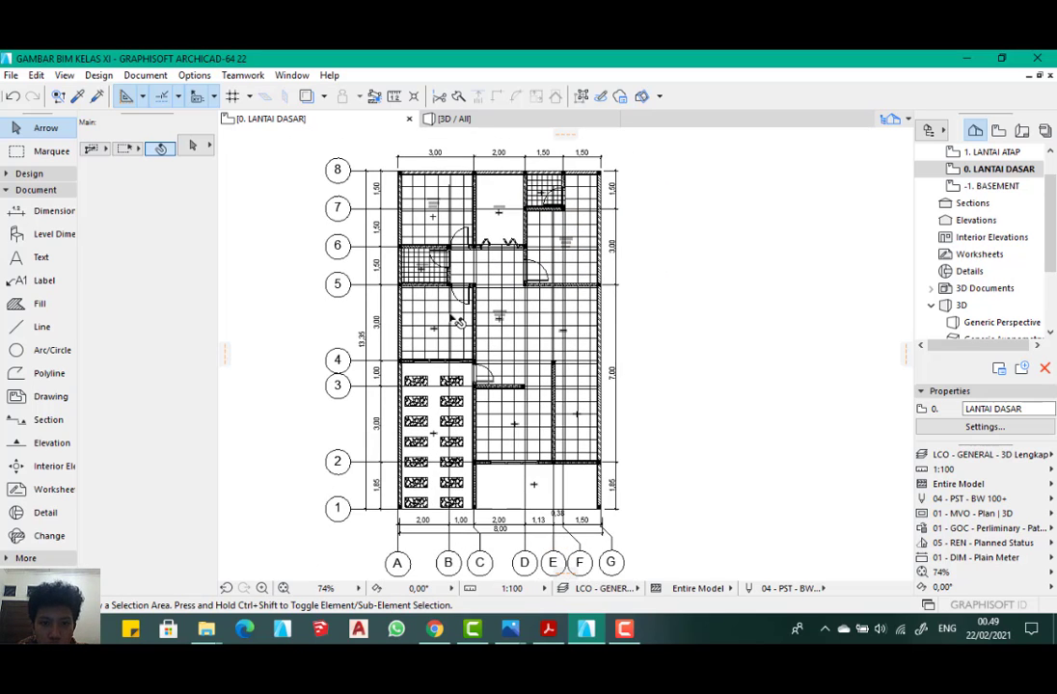
mouse_move(490, 309)
middle_mouse_down()
mouse_move(484, 294)
mouse_move(482, 306)
middle_mouse_up()
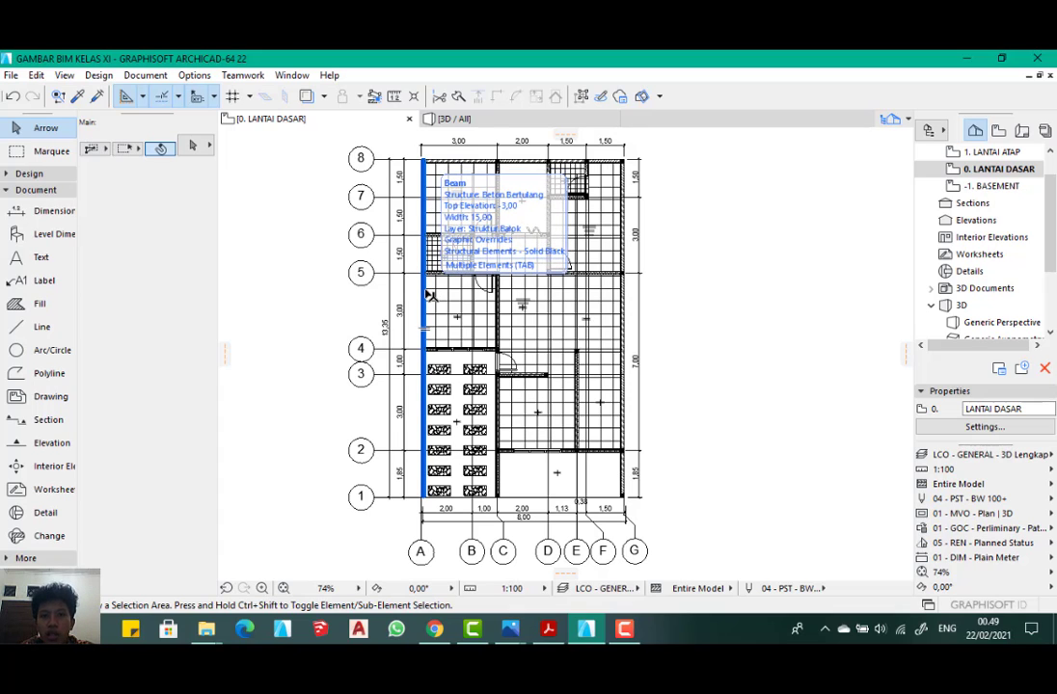
scroll(430, 289, "up", 2)
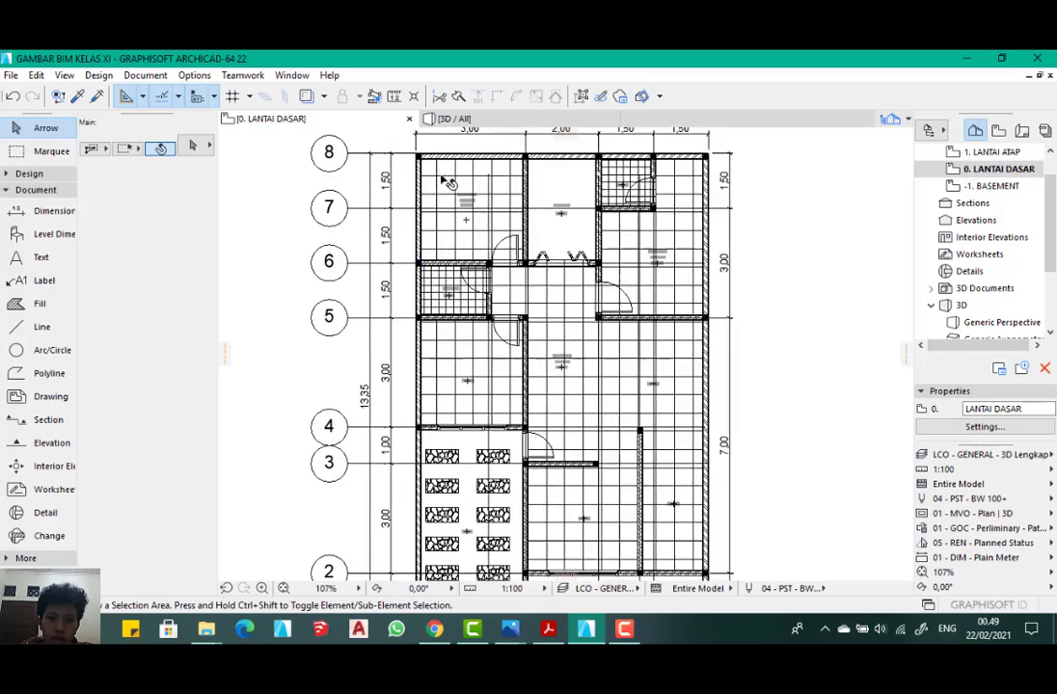
scroll(473, 198, "down", 1)
scroll(474, 198, "down", 2)
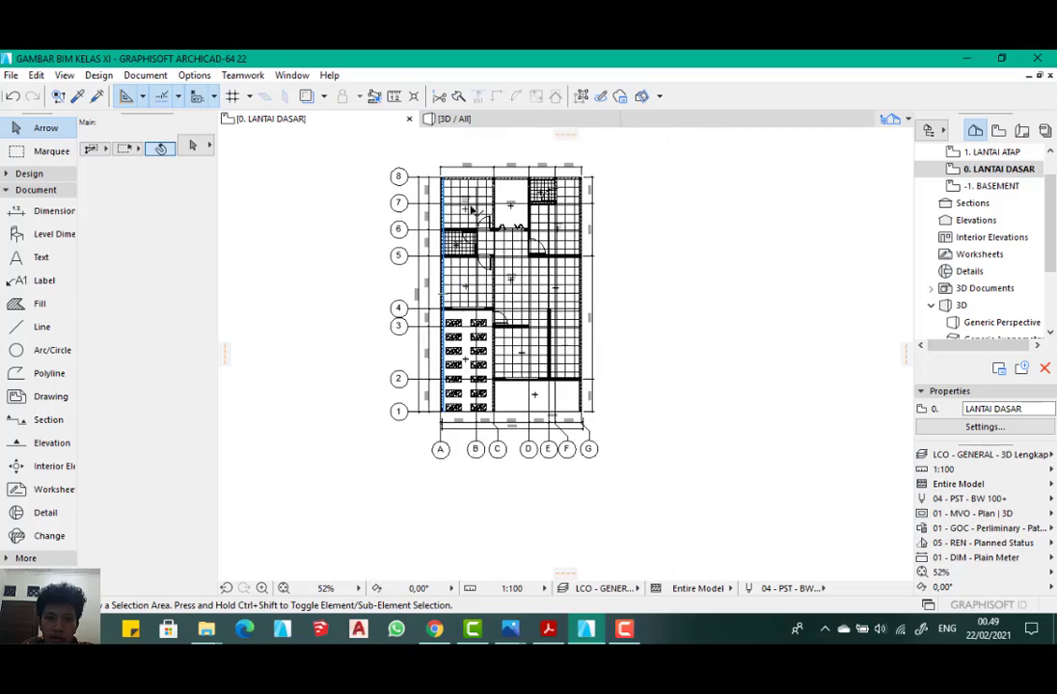
middle_click_drag(456, 205, 505, 220)
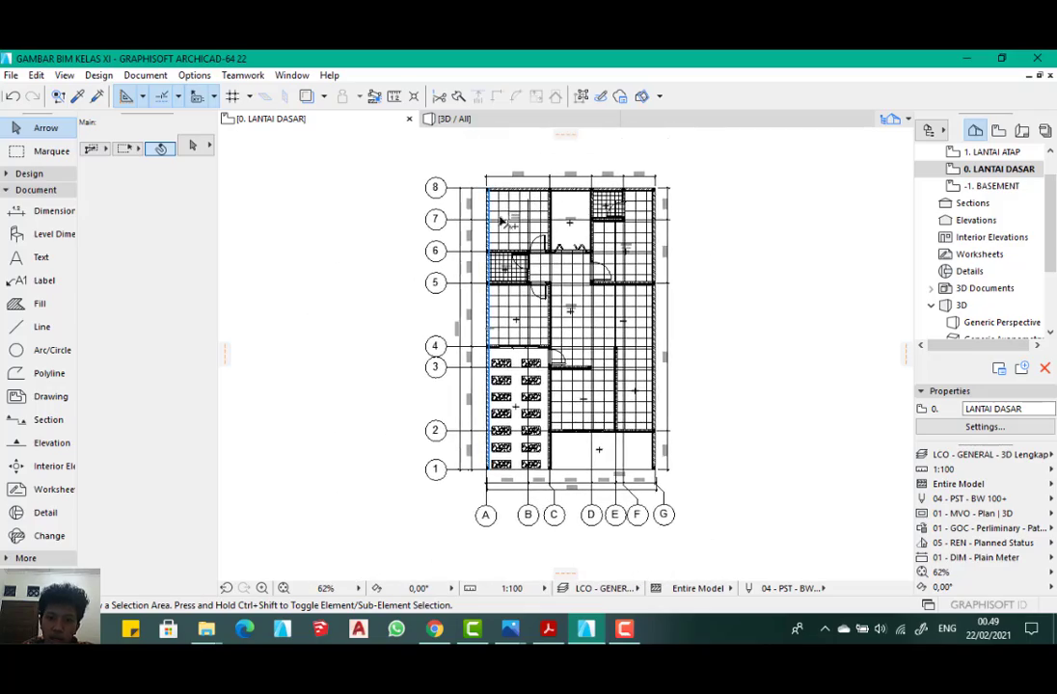
scroll(492, 214, "up", 1)
middle_click_drag(455, 265, 452, 241)
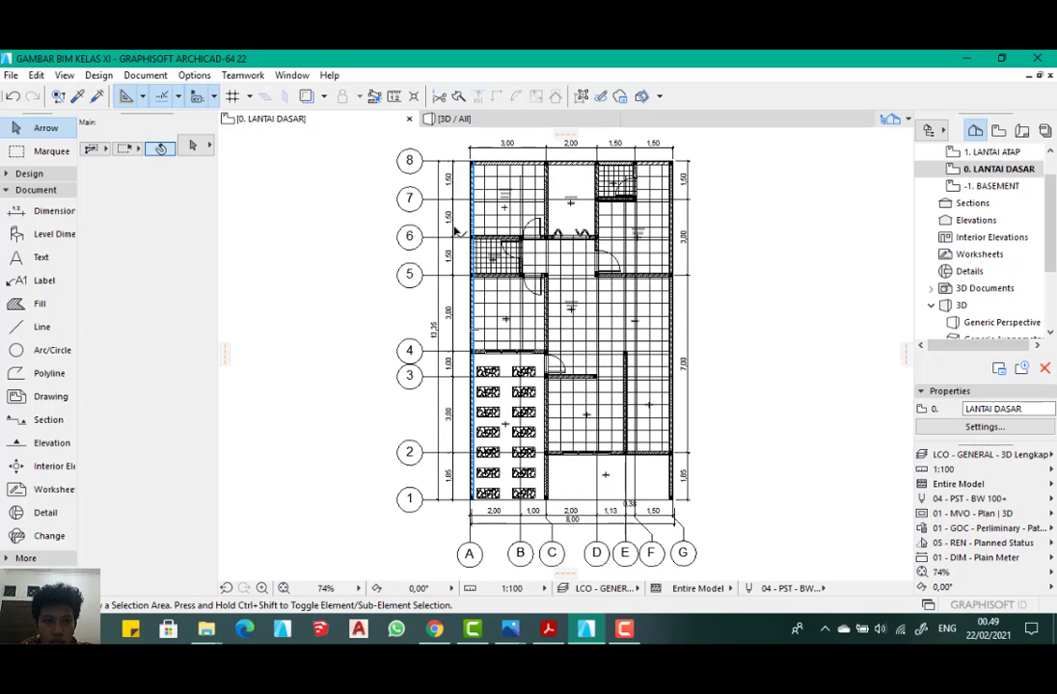